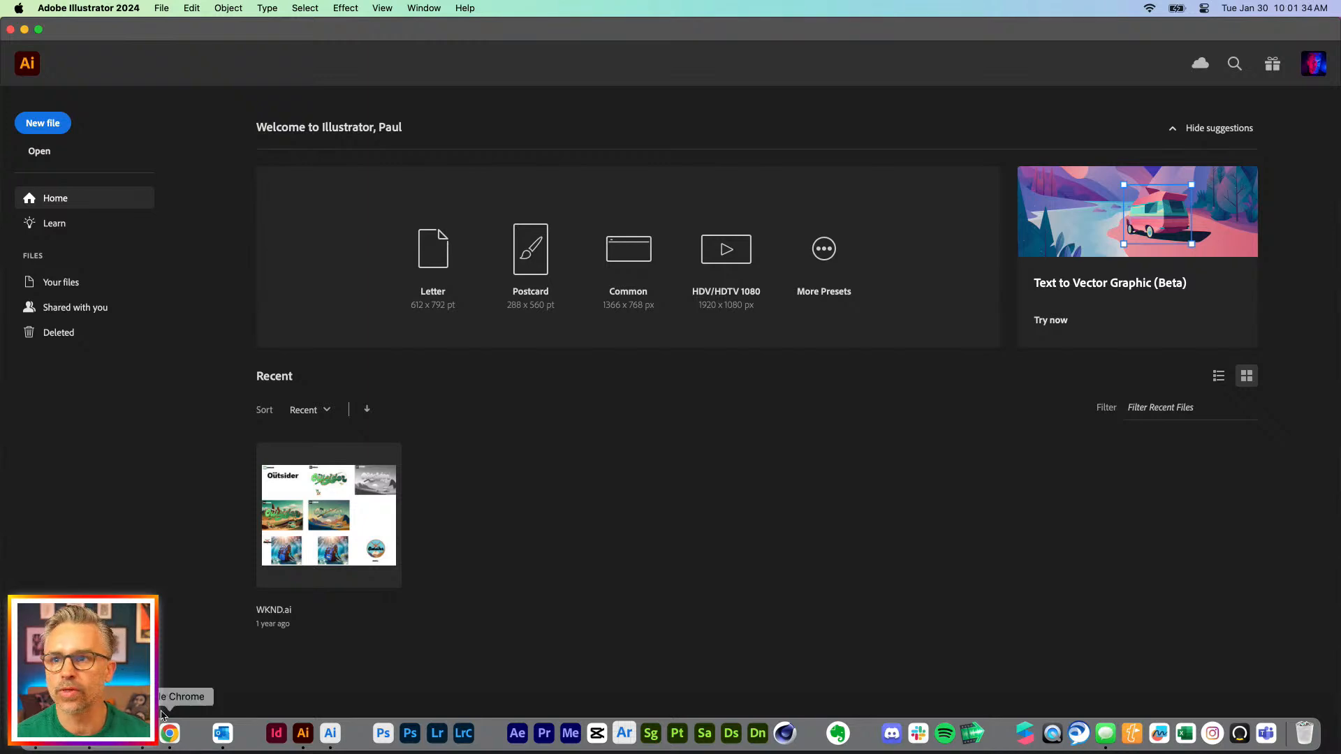
Switch to Creative Cloud to check the available app updates and return to Illustrator
left_click(143, 733)
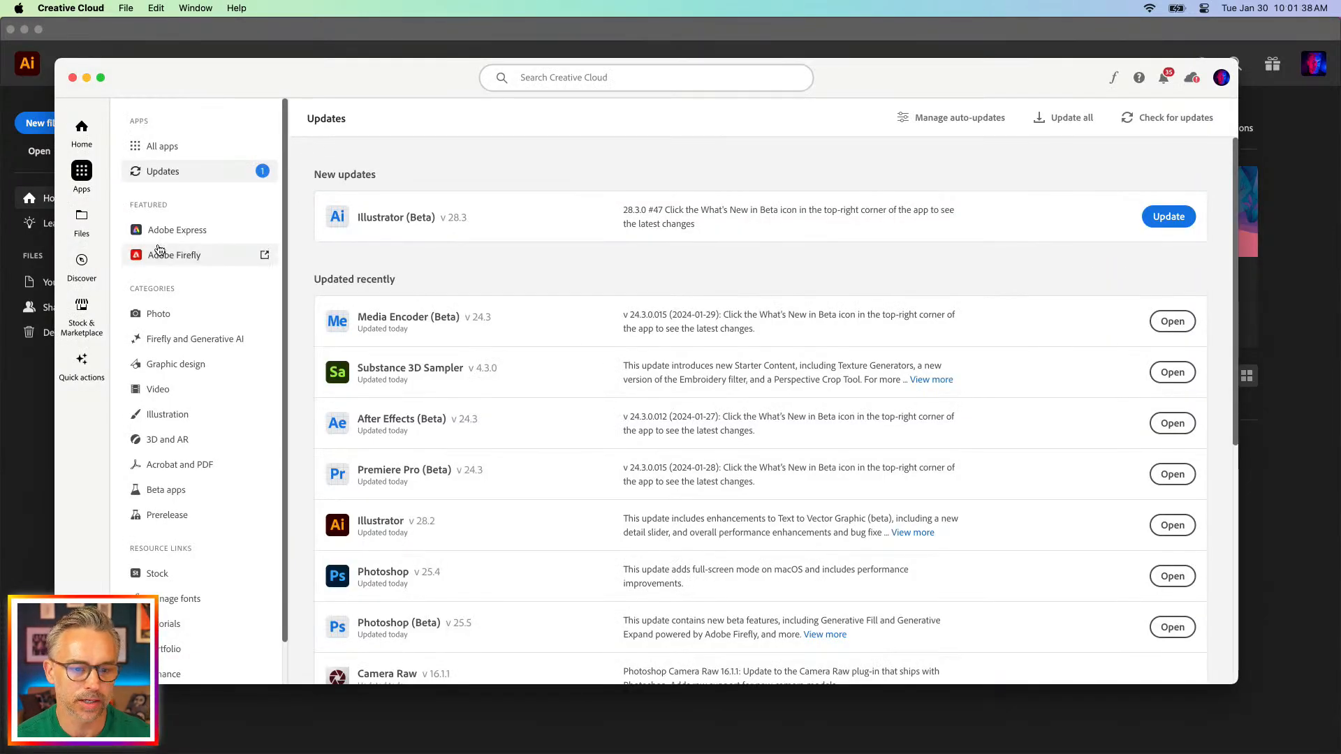
scroll(538, 278, "down", 3)
scroll(377, 161, "up", 2)
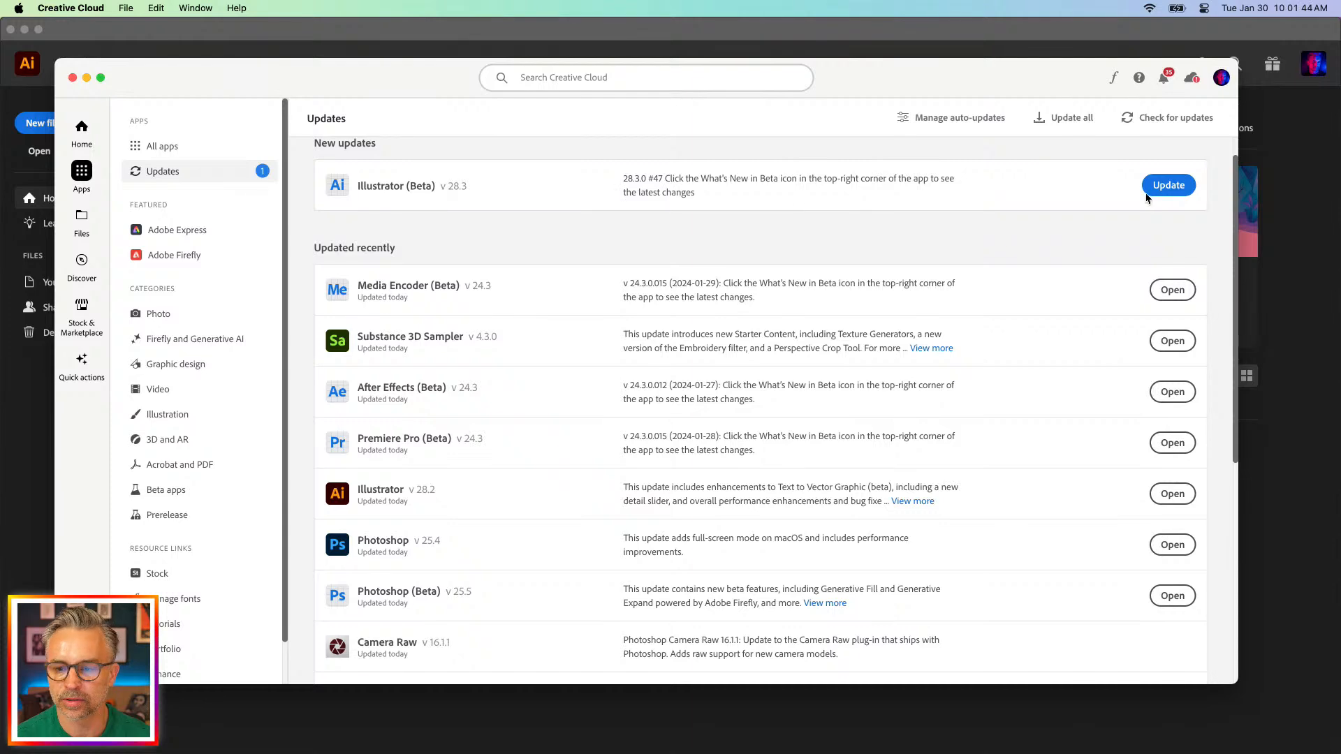
left_click(85, 78)
left_click(73, 8)
left_click(79, 28)
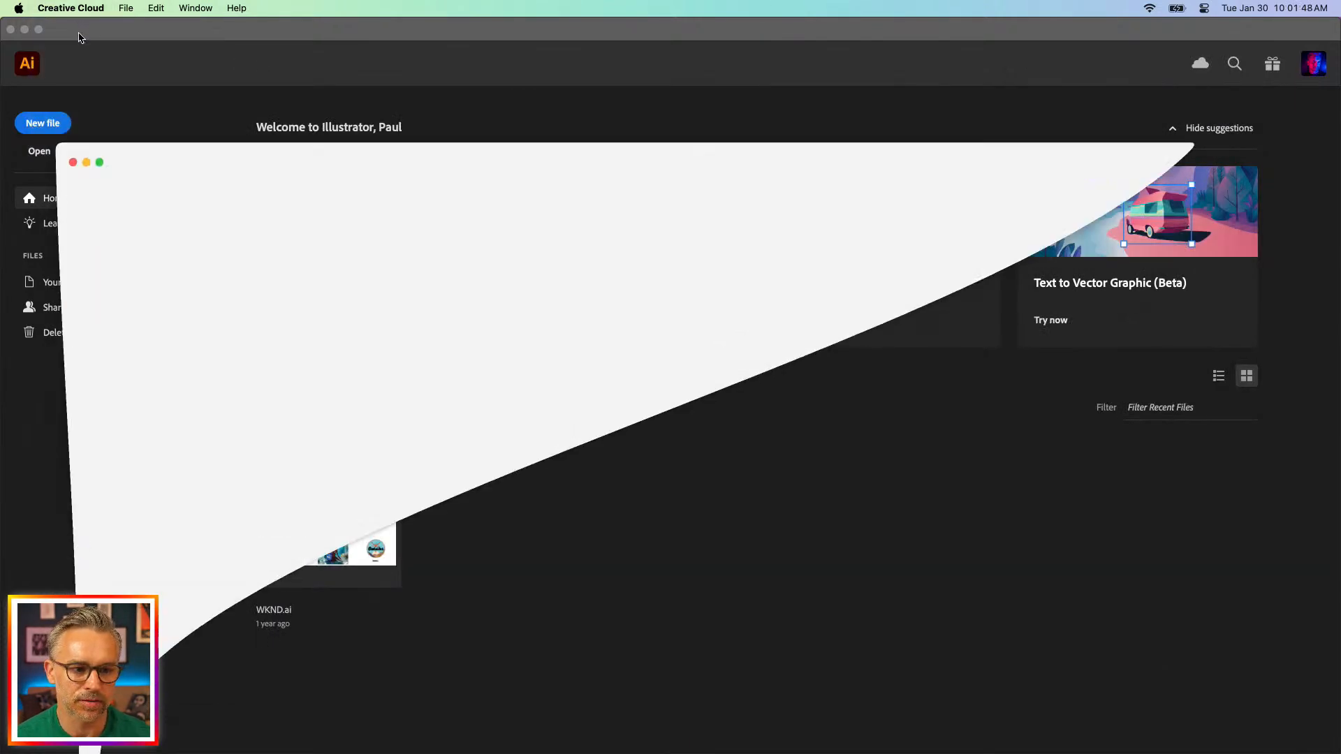
key("super+h")
Check the installed Illustrator version in the application's About information
left_click(73, 8)
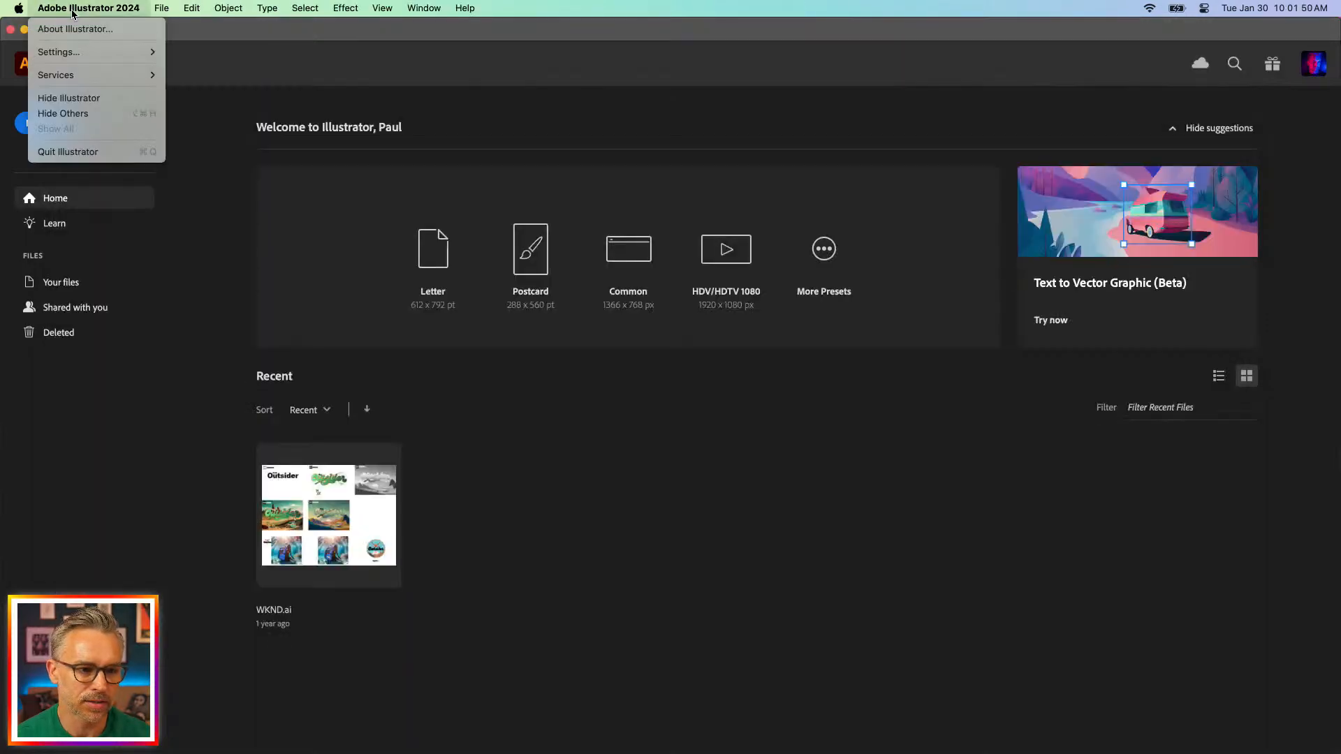
left_click(73, 25)
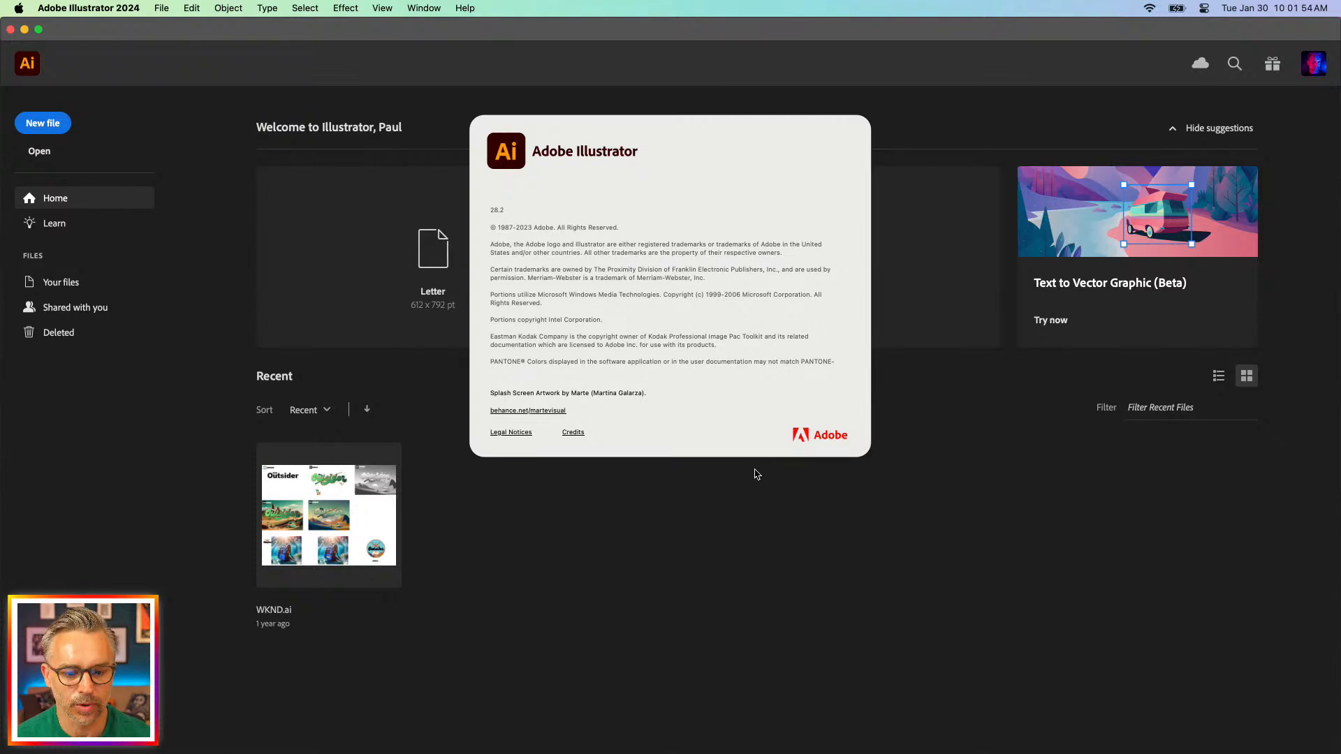
left_click(539, 128)
Create a new document from the recent Letter preset, 792 x 612 pt, landscape, in CMYK Color
left_click(30, 127)
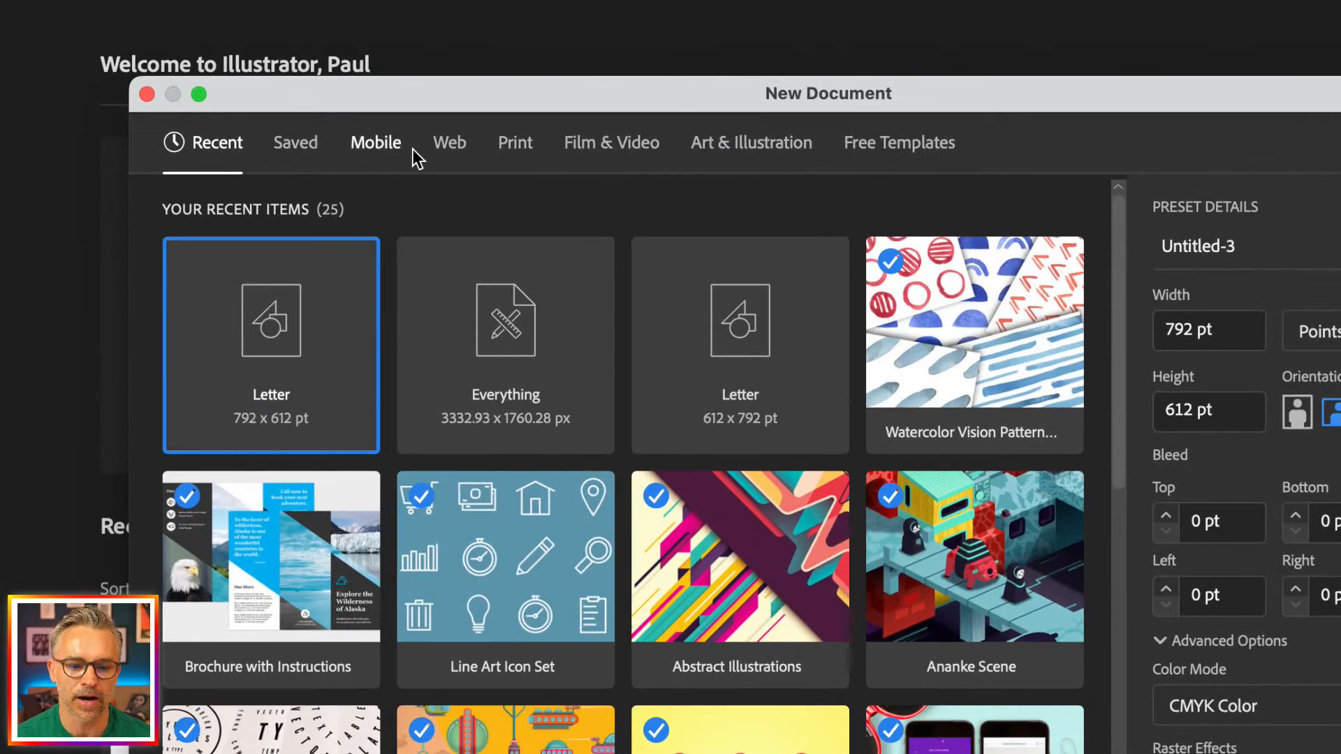
left_click(515, 143)
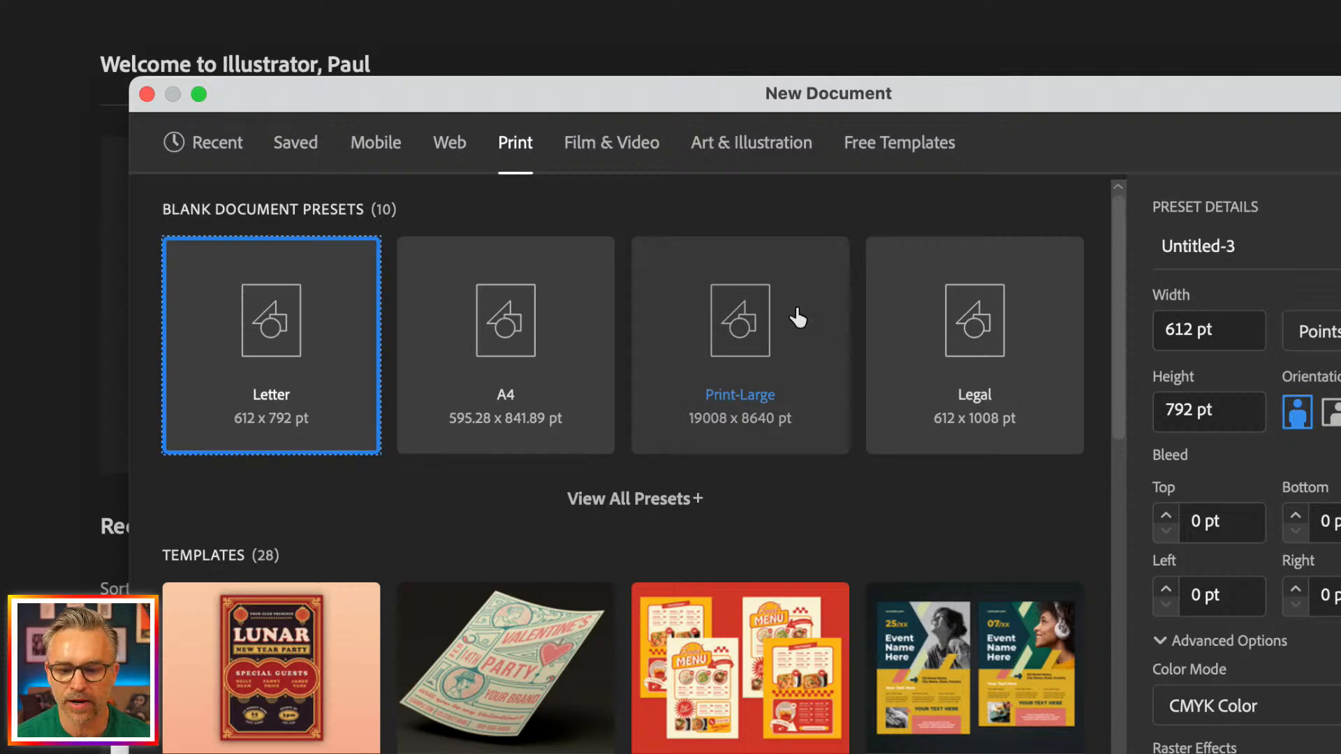
left_click(449, 144)
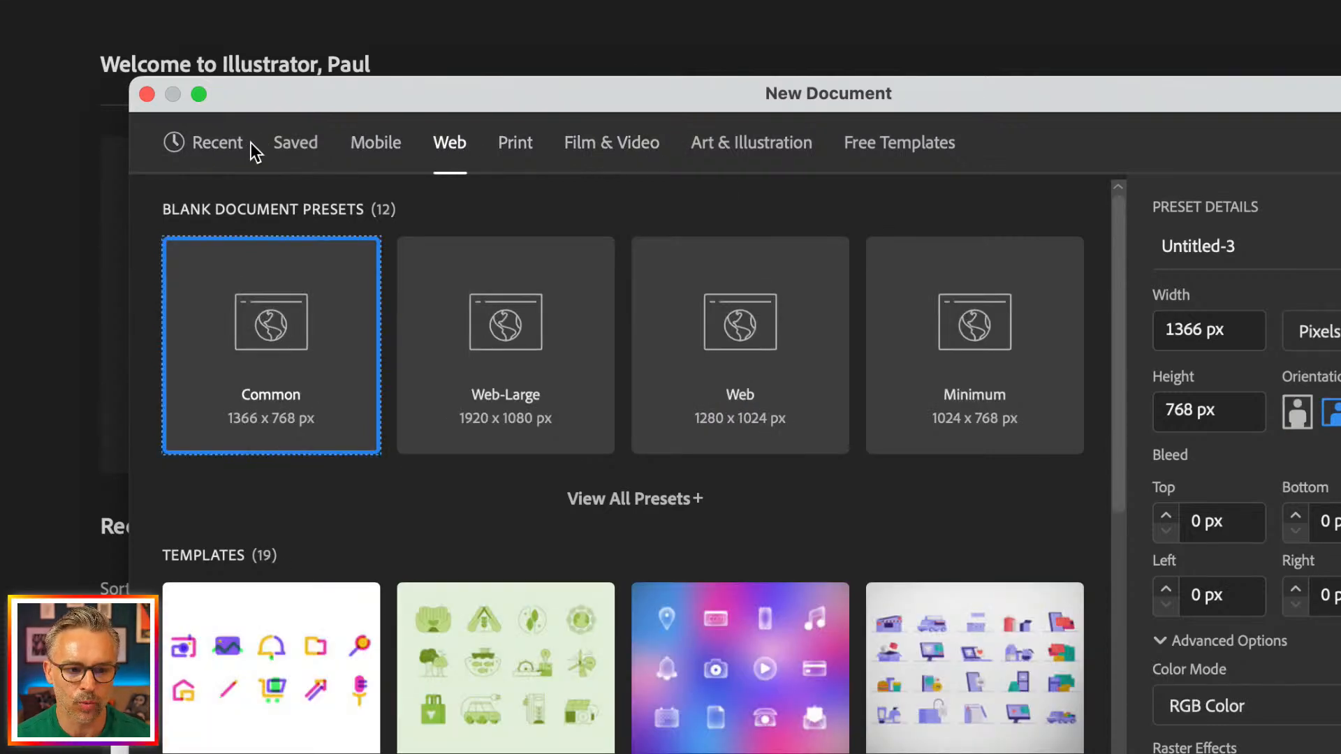
left_click(229, 144)
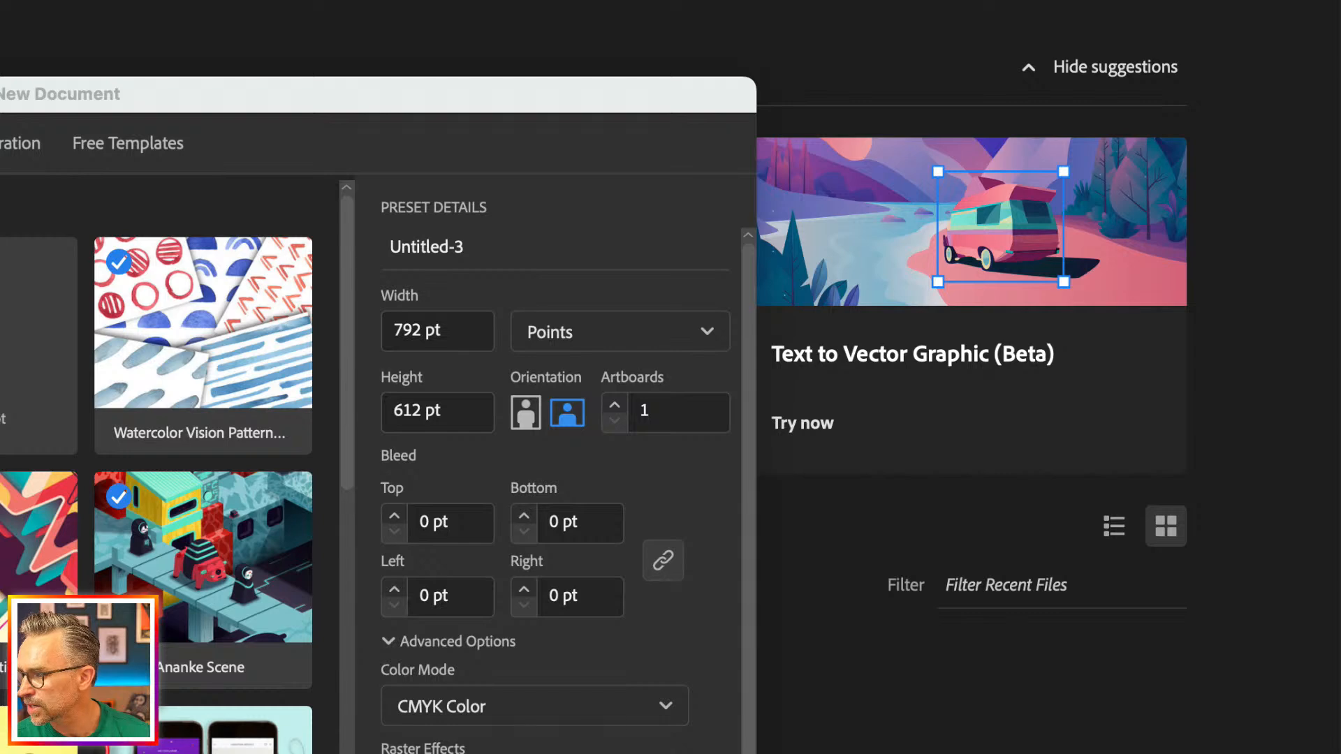
left_click(343, 109)
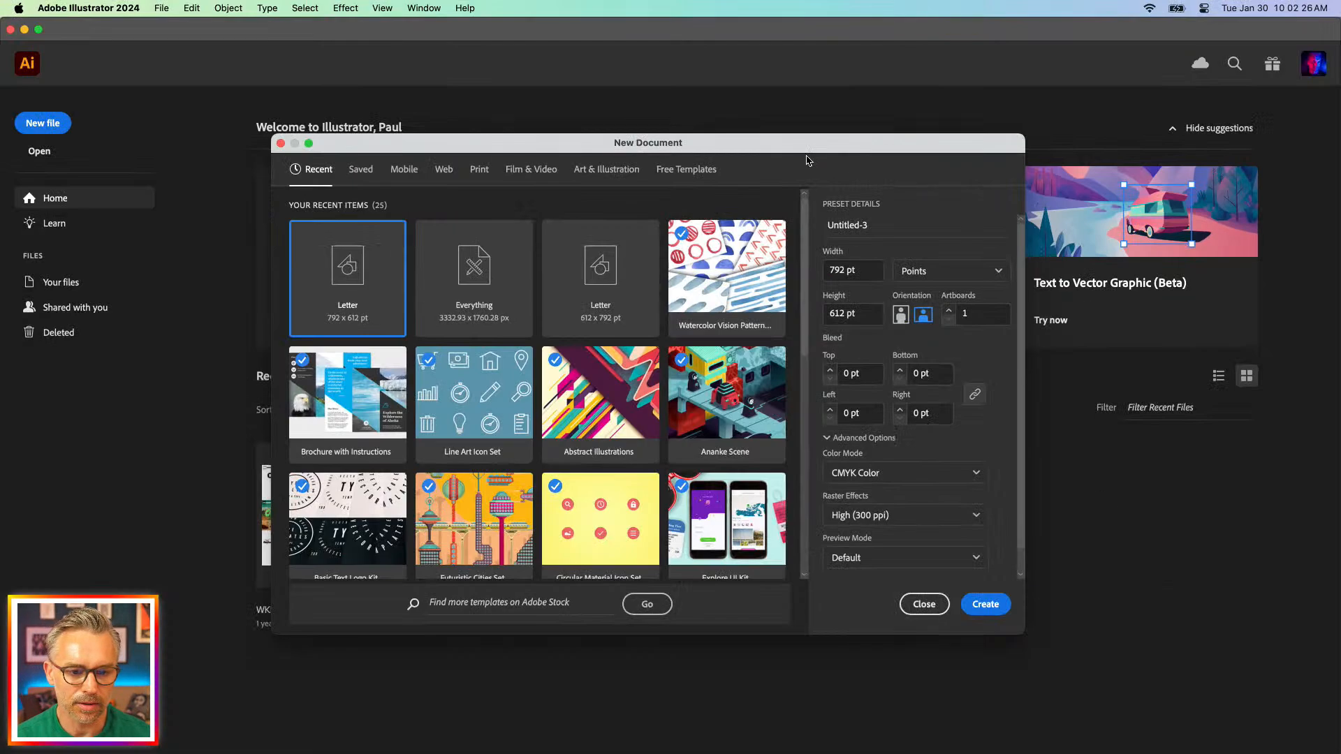
left_click(977, 609)
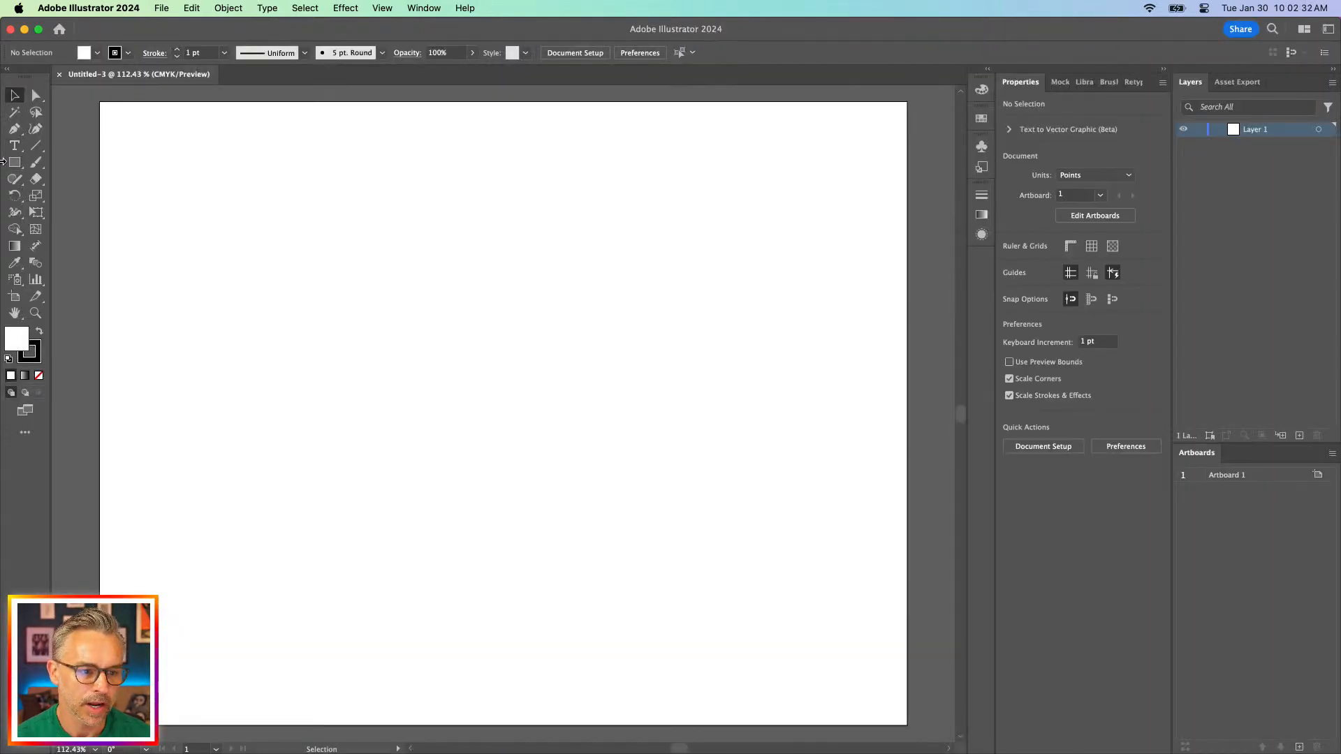
Draw a rectangle about 171 by 164 pt near the artboard's center and place Lorem ipsum placeholder text above it
left_click(14, 162)
left_click_drag(420, 331, 594, 499)
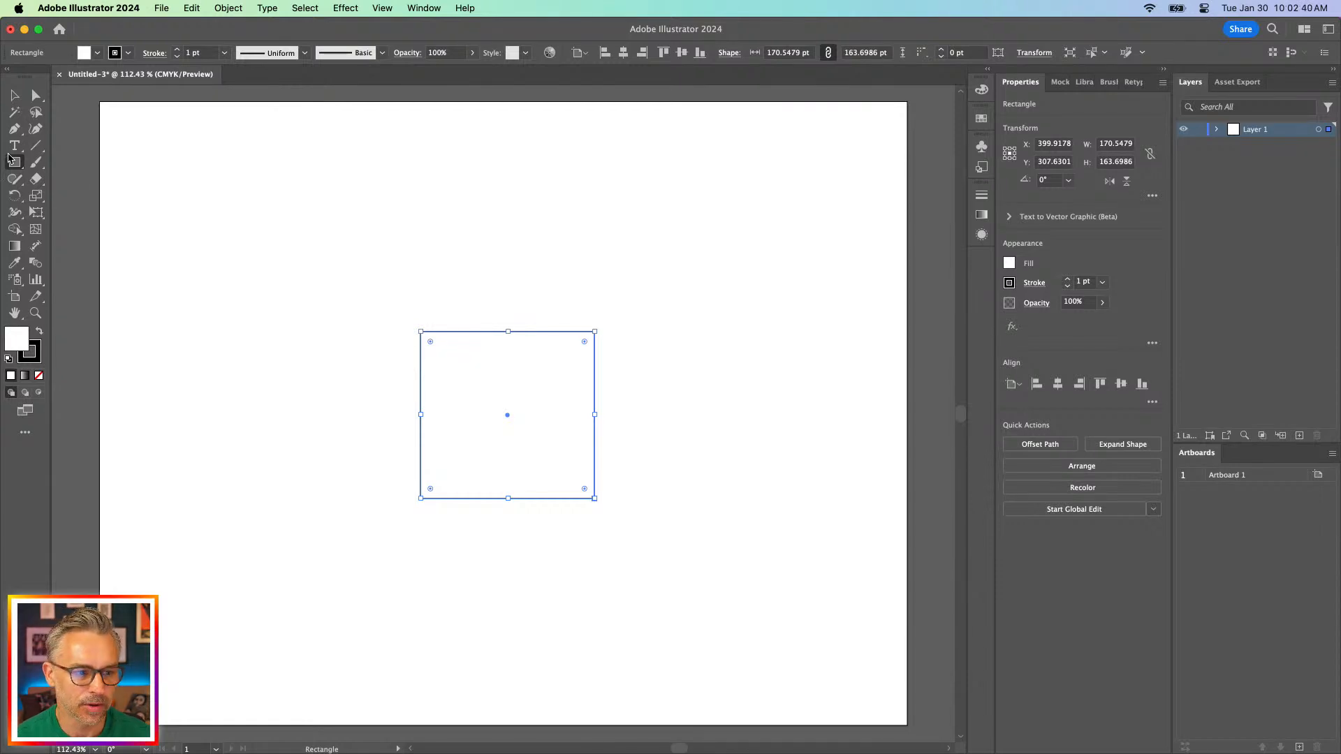
left_click(14, 146)
left_click(422, 293)
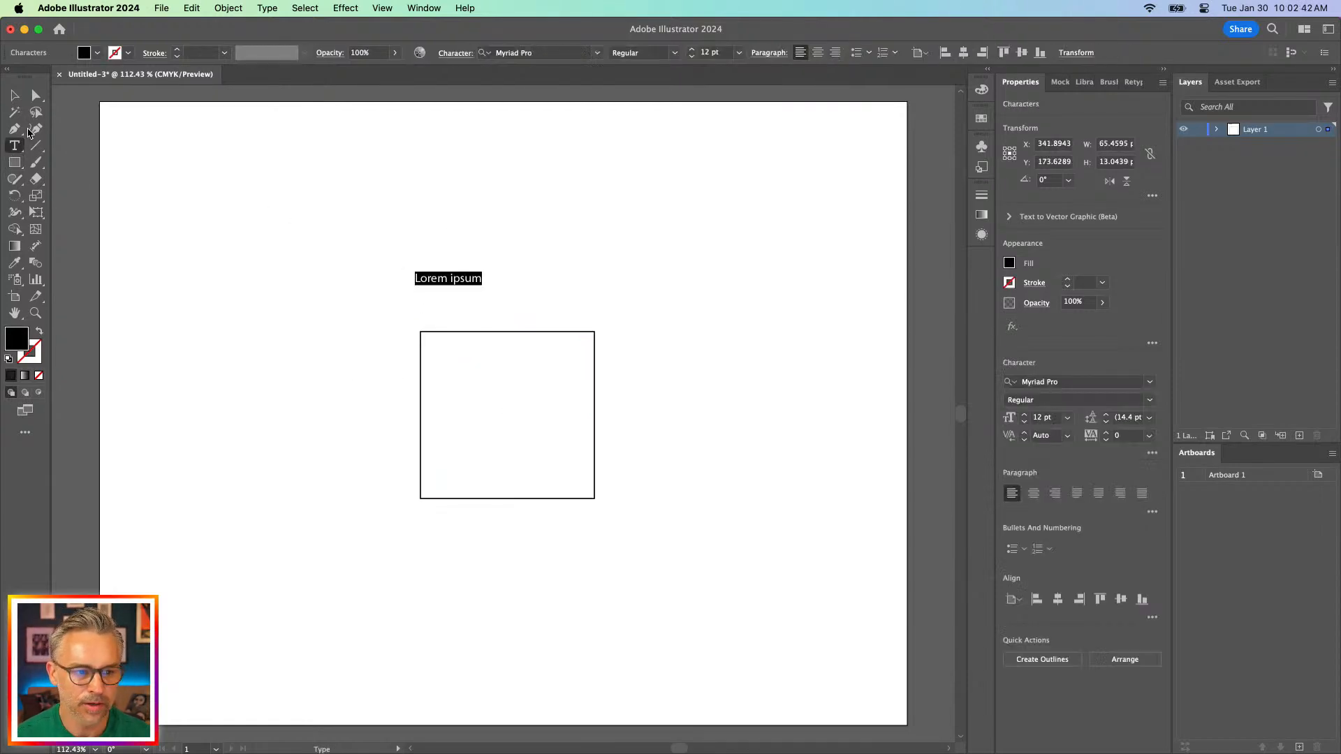
key("Escape")
Search the available fonts for "con" and "com" with the Lorem ipsum text selected
key("super+equal")
key("super+equal")
key("super+equal")
key("super+equal")
key("super+equal")
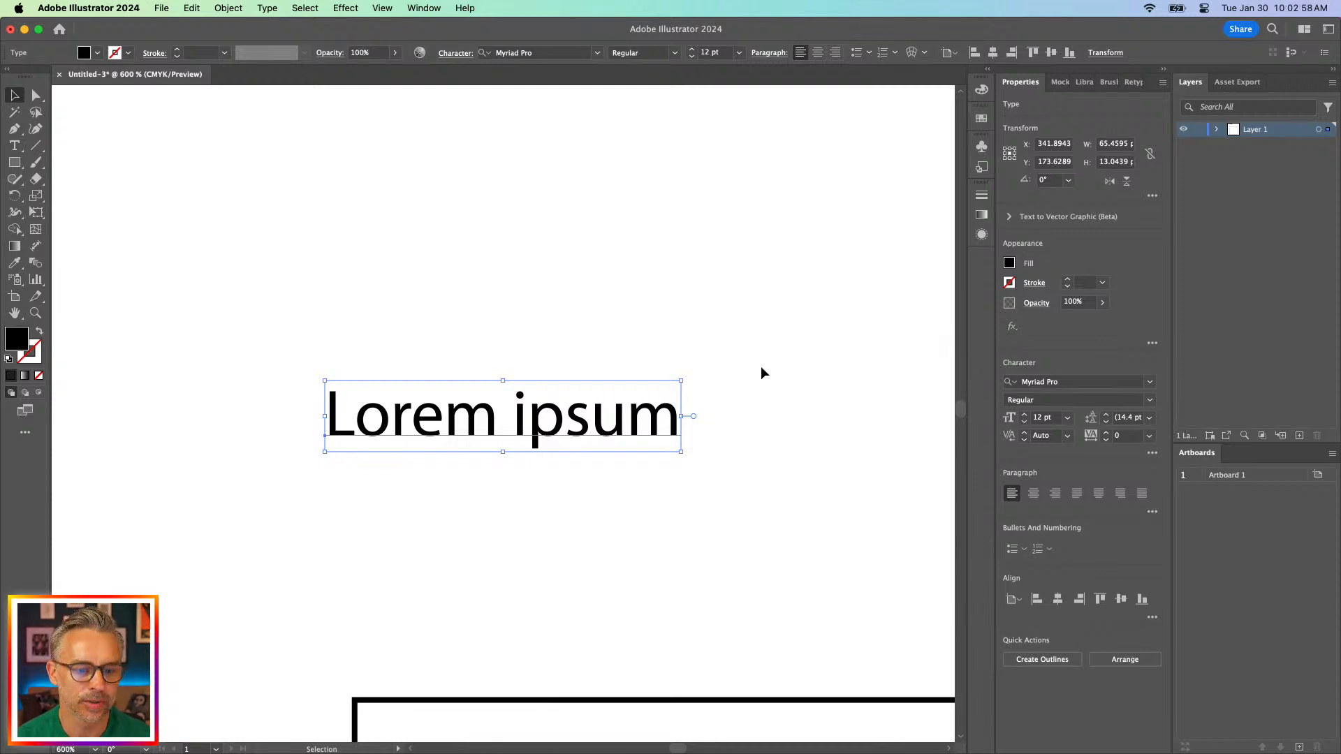
scroll(489, 412, "down", 3)
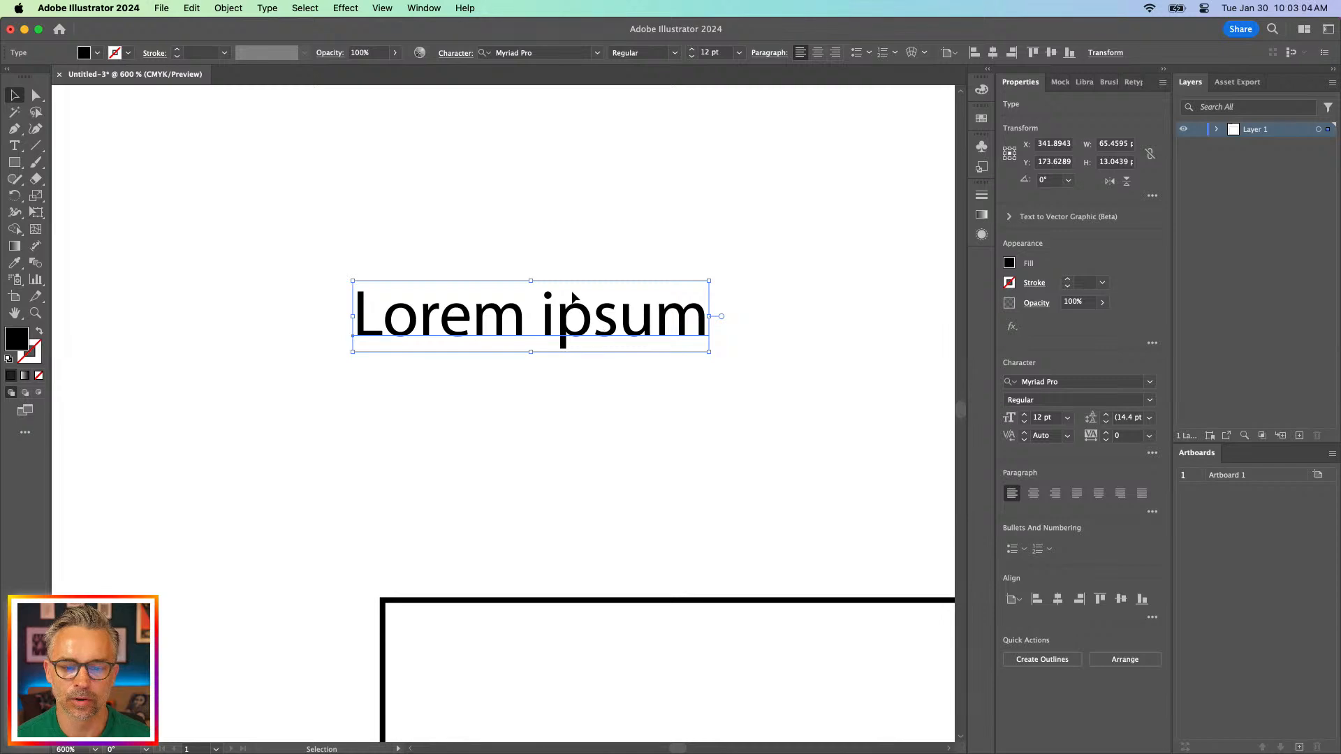
left_click(598, 54)
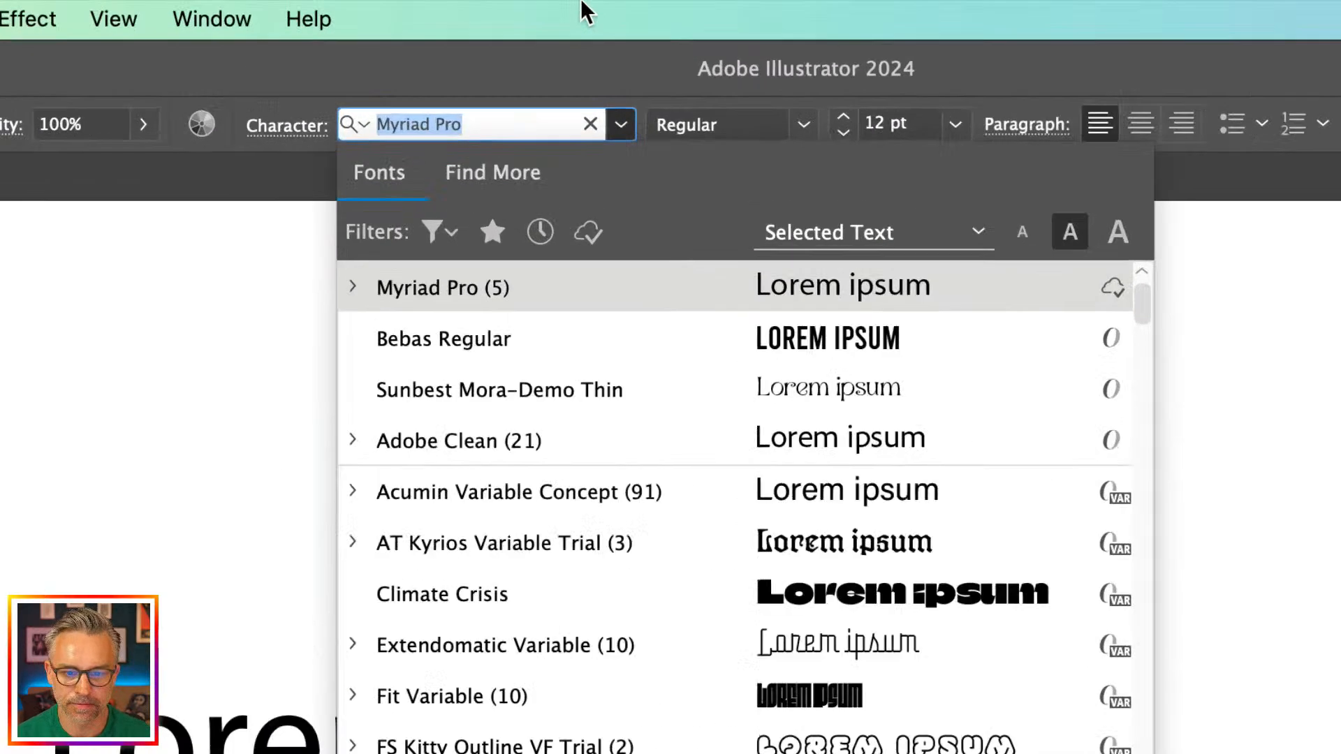
key("Escape")
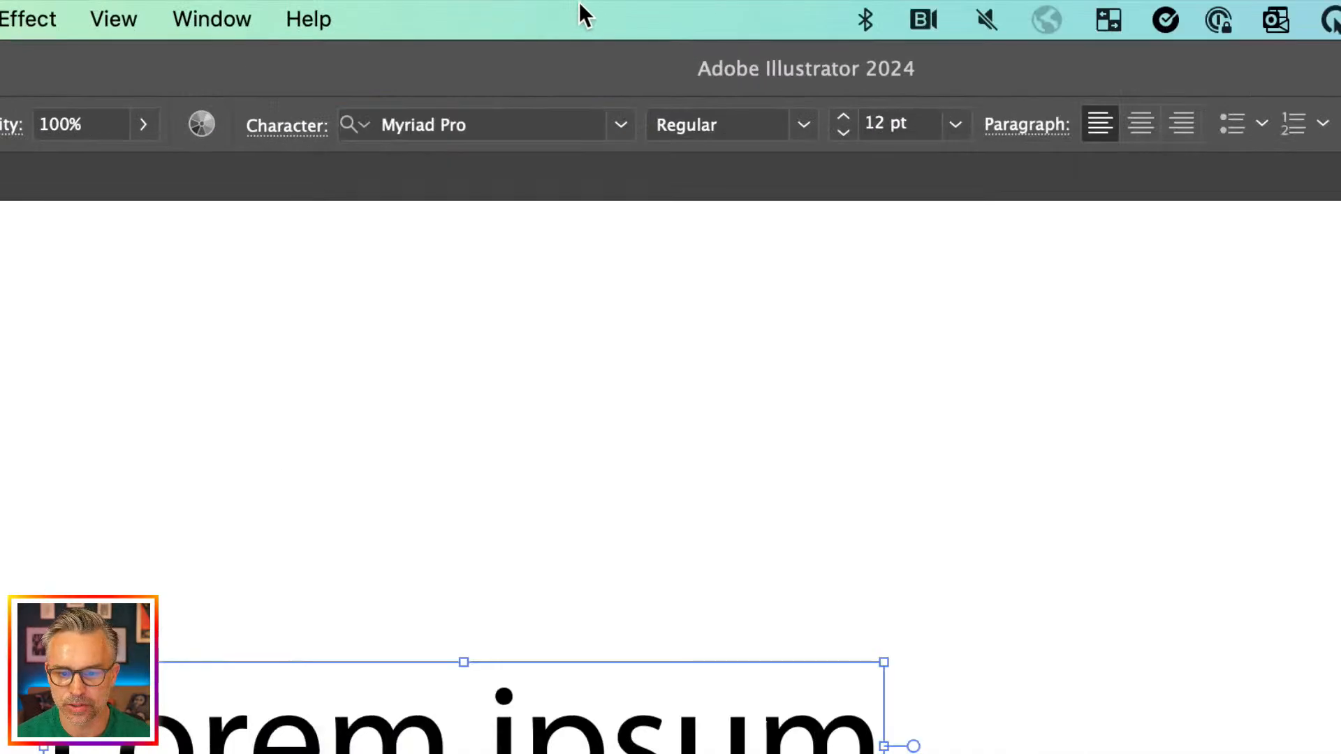
left_click(482, 125)
type("con")
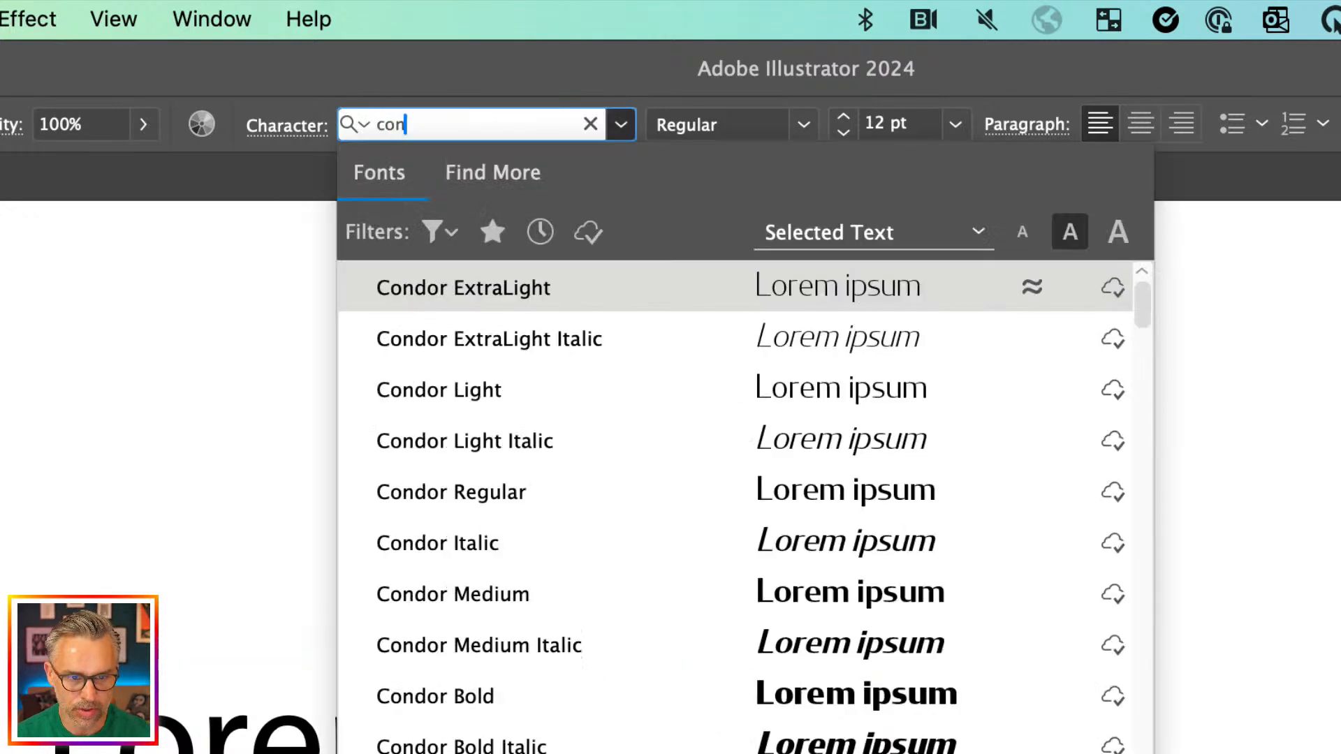
key("BackSpace")
type("m")
Set the Lorem ipsum text's font to Papyrus Condensed by searching for "pap"
double_click(485, 123)
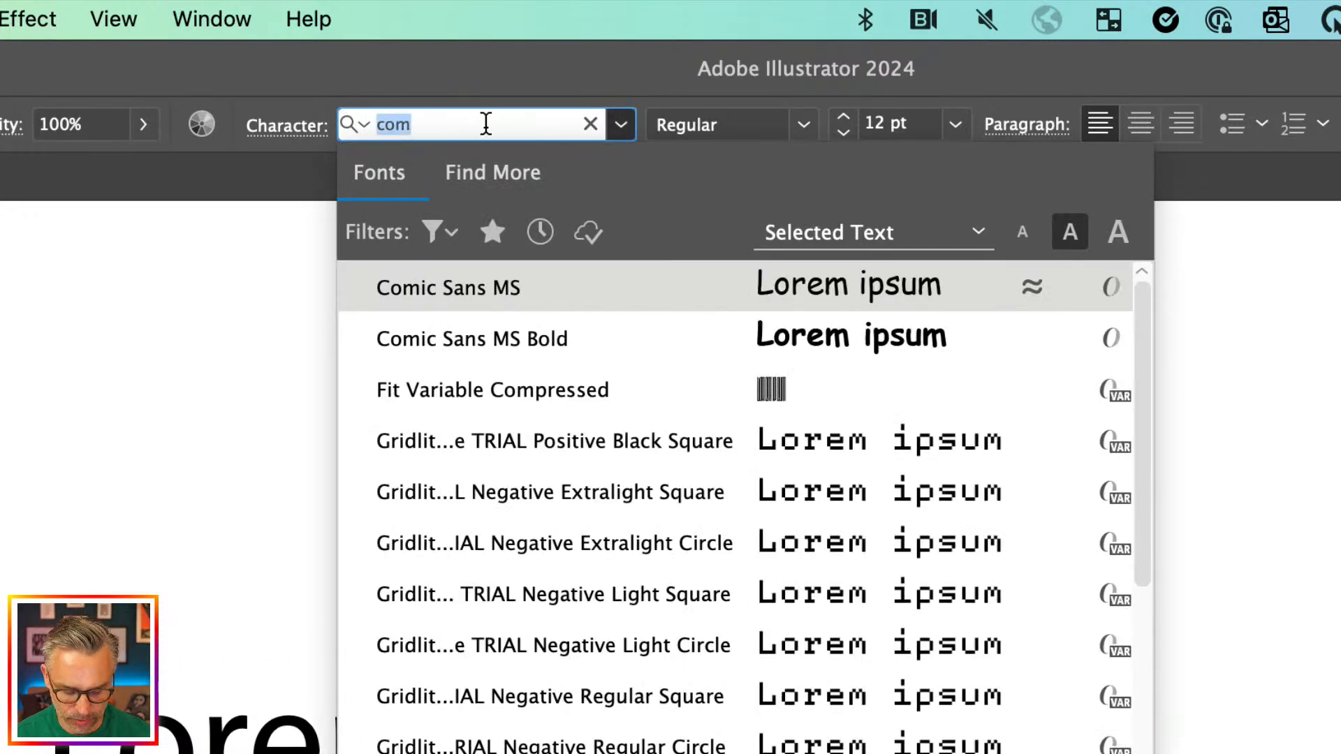
type("pay")
key("BackSpace")
type("p")
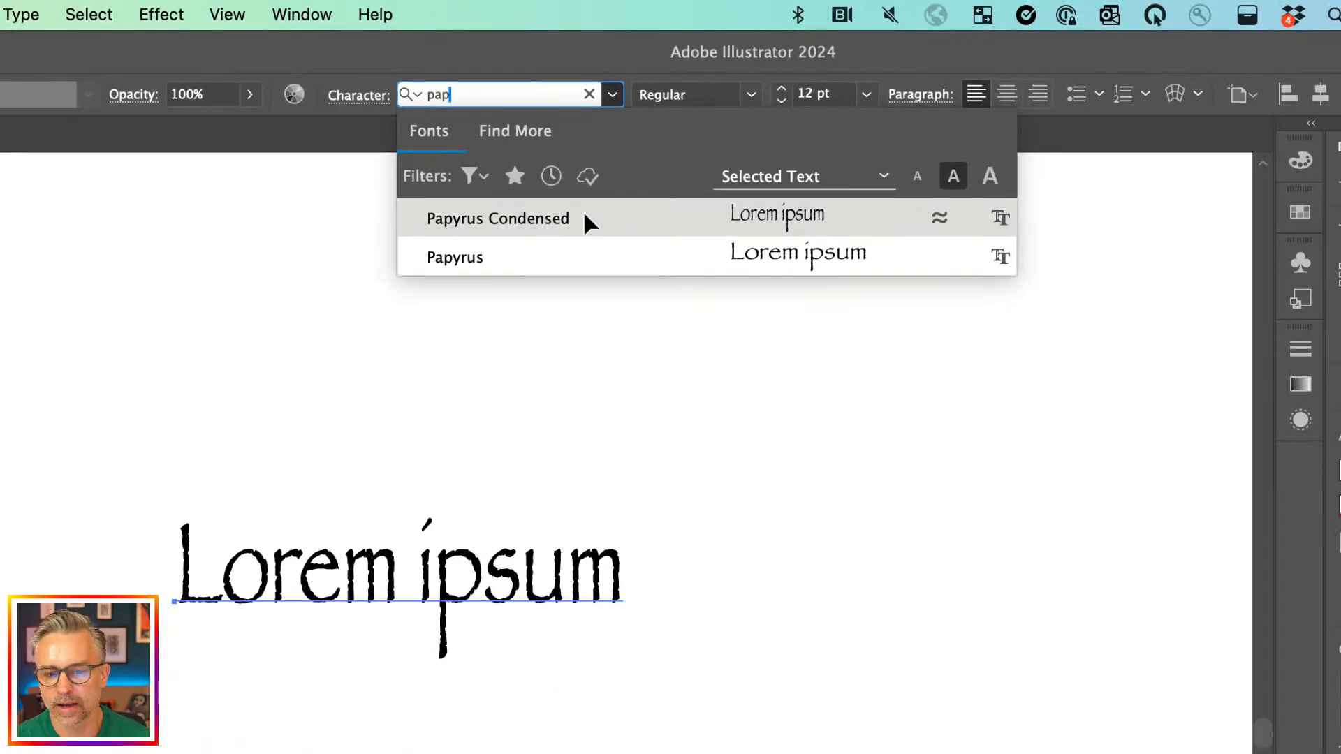
left_click(584, 211)
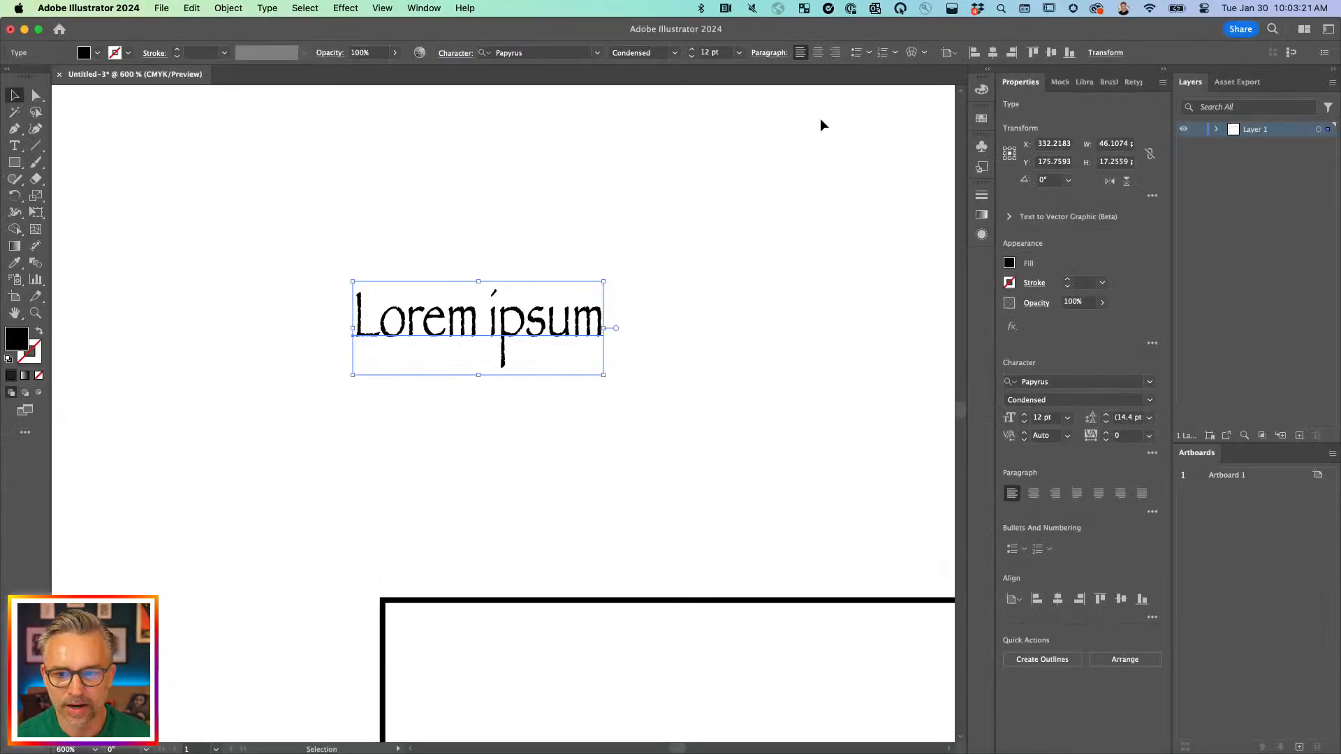
Expand the collapsed dock and display Character Styles just below the Lorem ipsum text
left_click(987, 69)
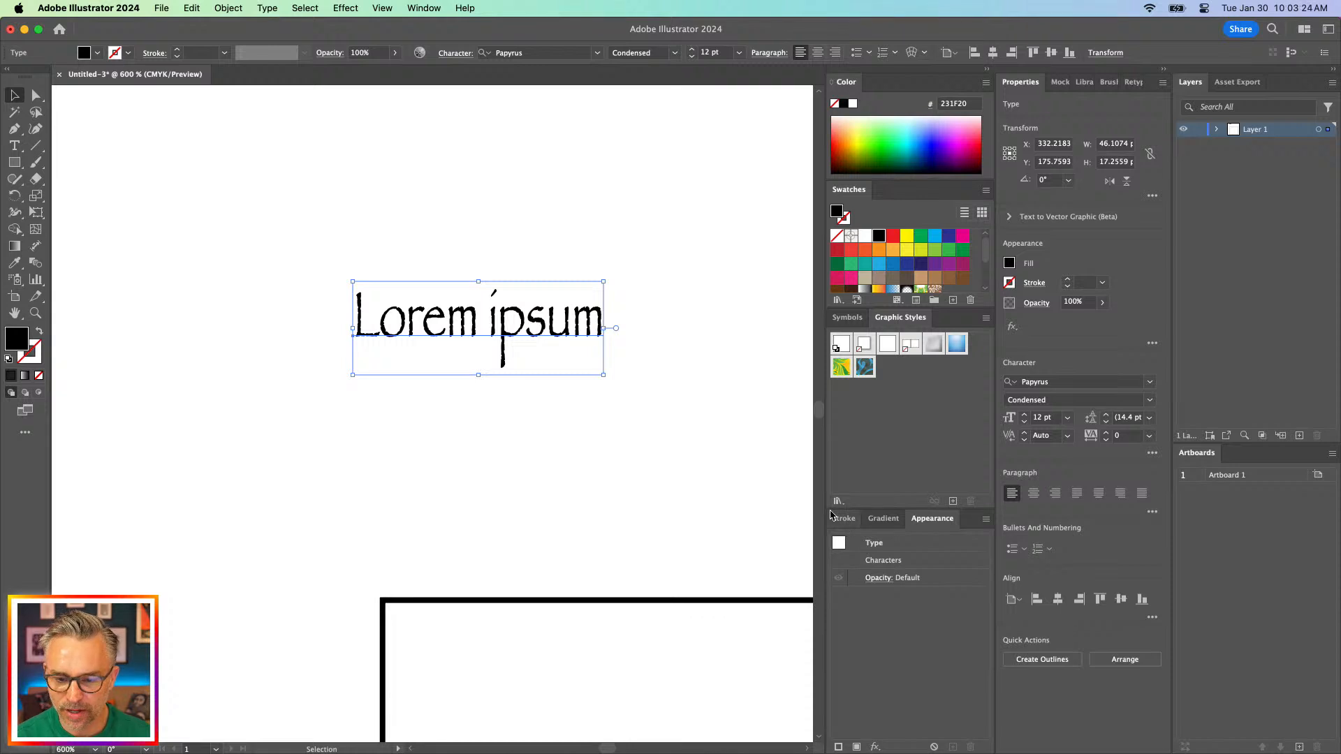
left_click(433, 10)
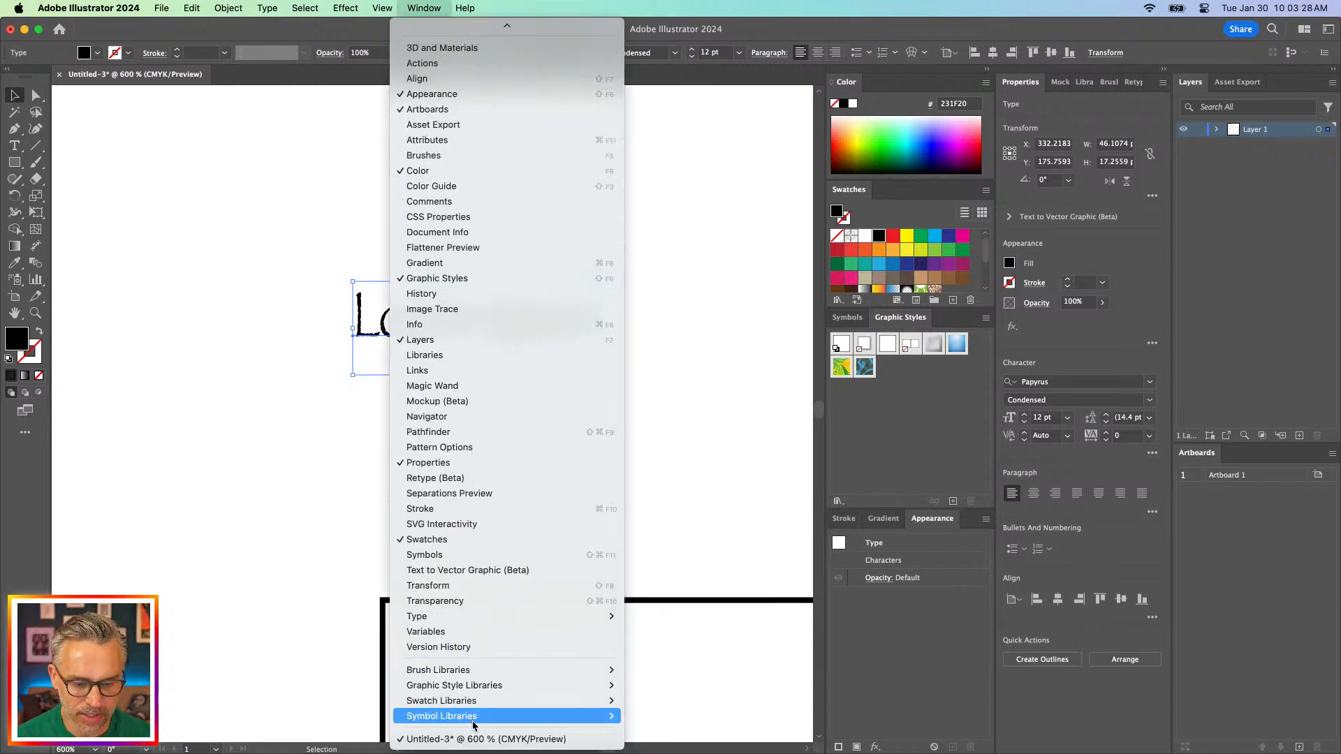
mouse_move(473, 687)
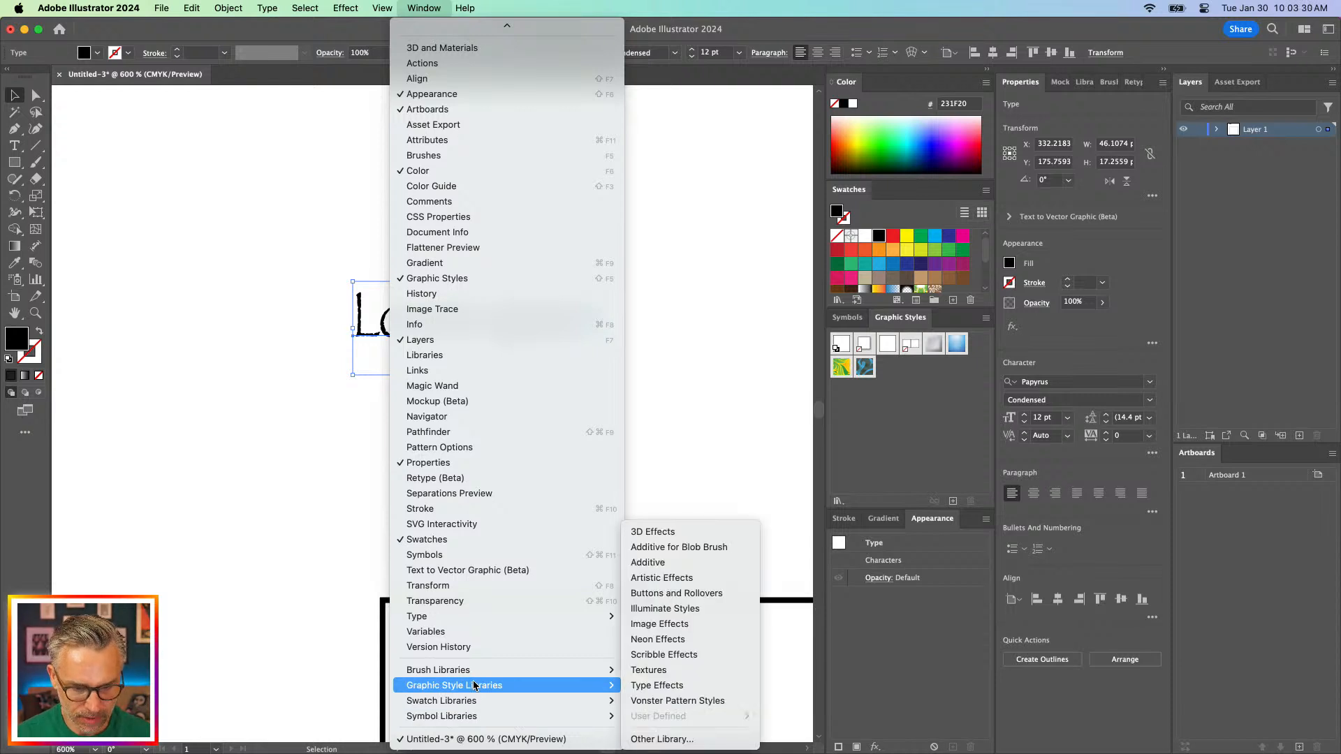
mouse_move(489, 617)
left_click(677, 636)
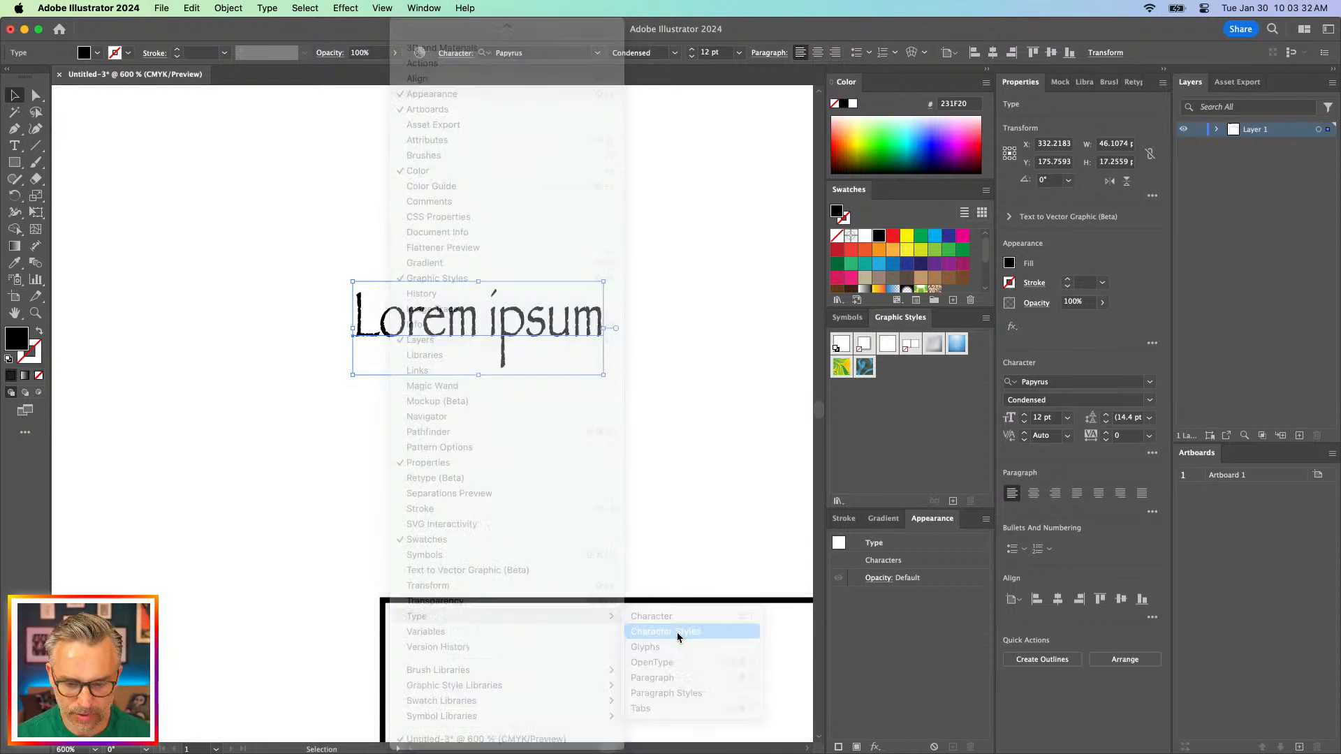
left_click_drag(558, 242, 672, 417)
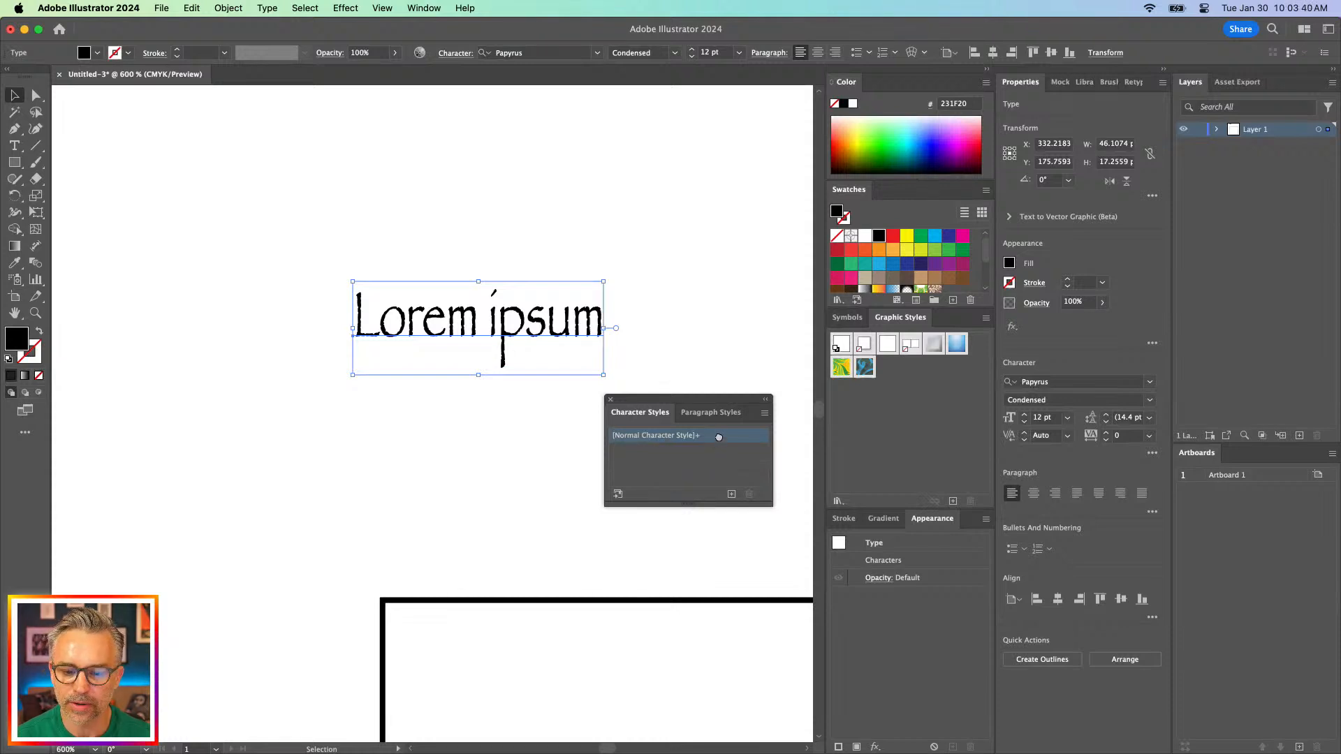
Set the font family in the Normal Character Style's basic character formats to Papyrus
double_click(719, 436)
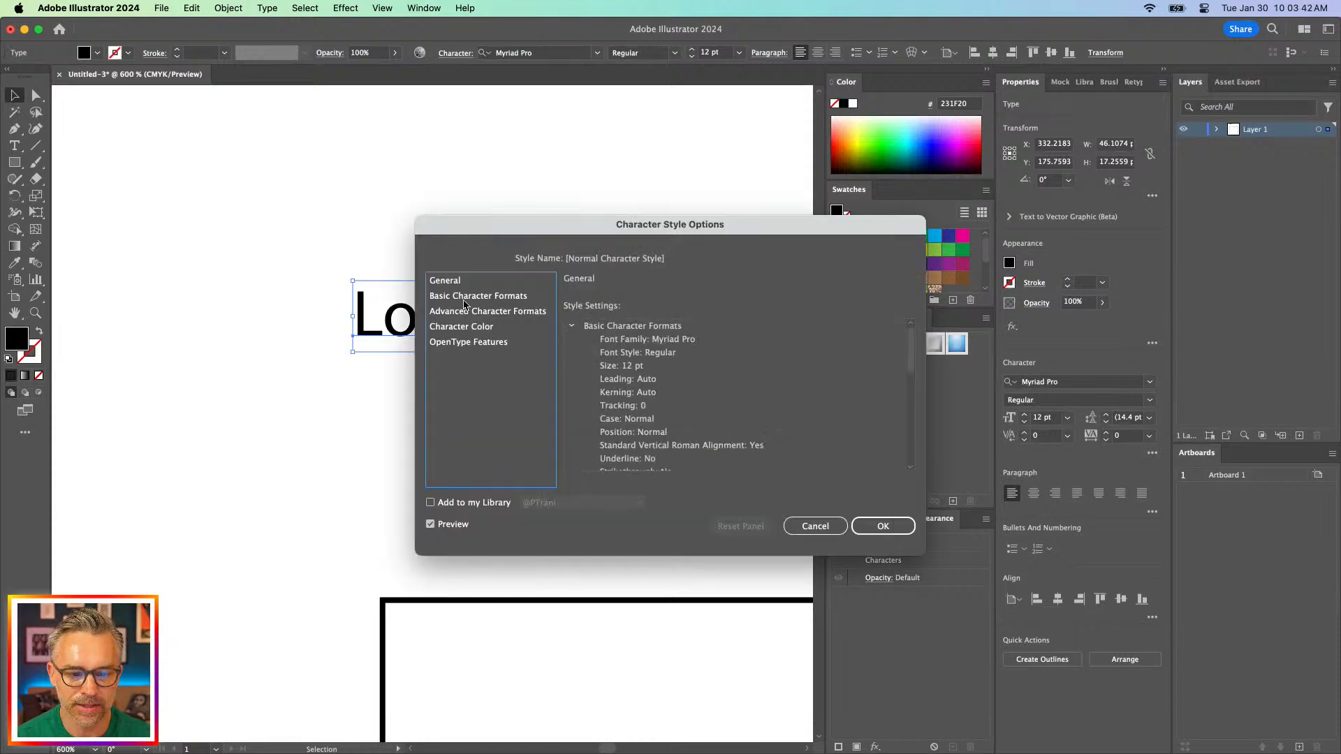
left_click(465, 297)
left_click(741, 310)
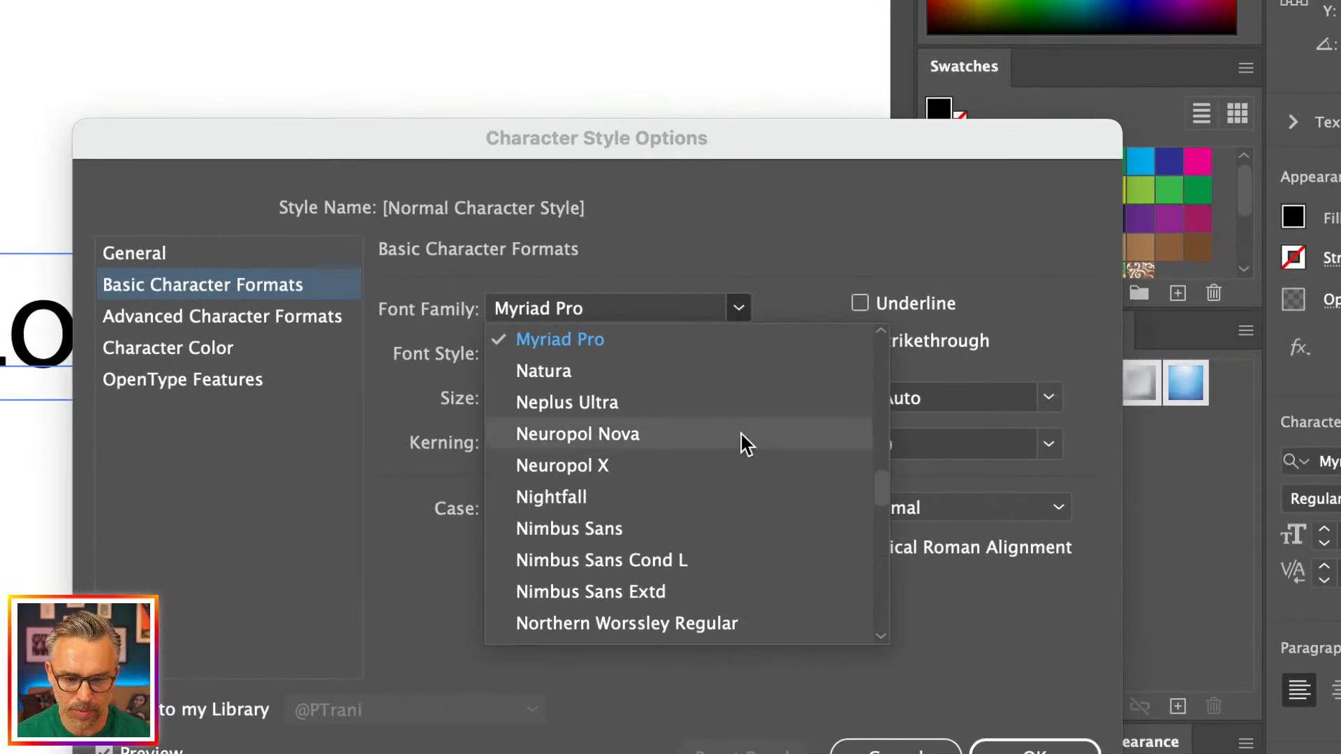
key("p")
scroll(714, 454, "down", 15)
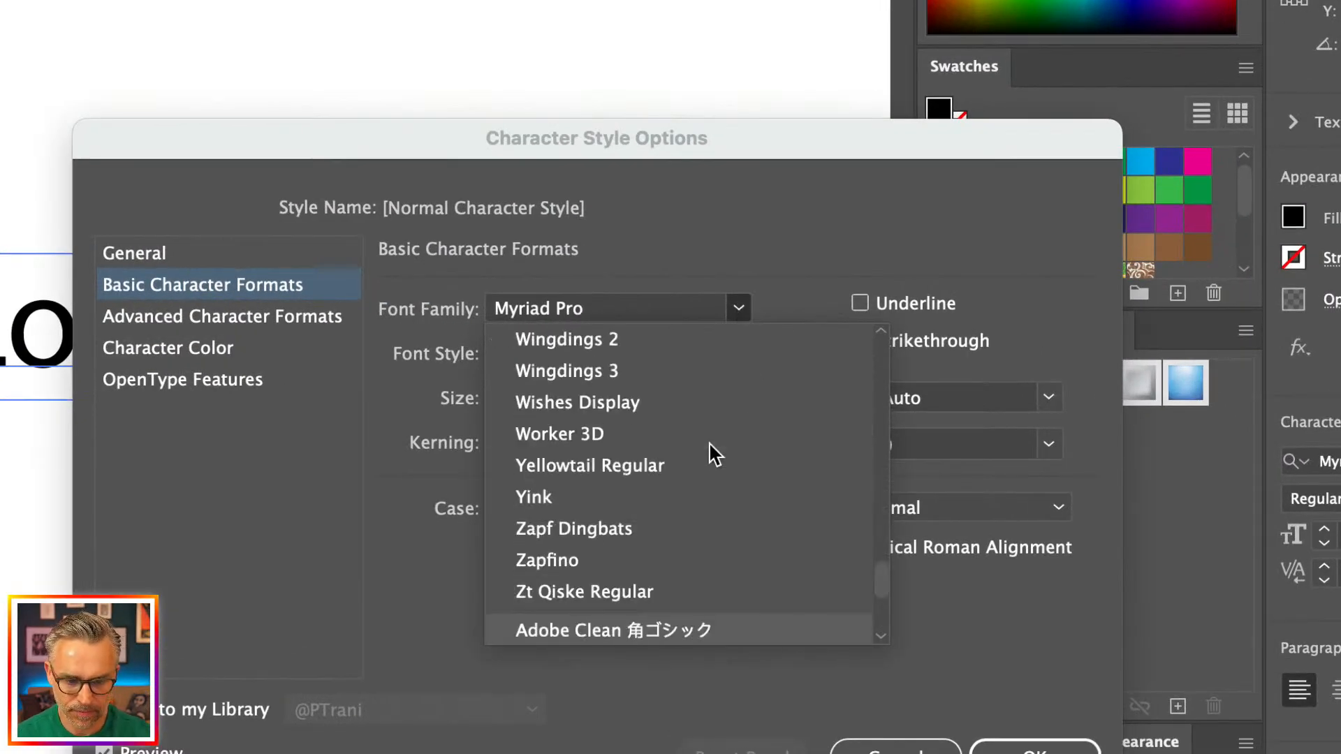
key("p")
key("u")
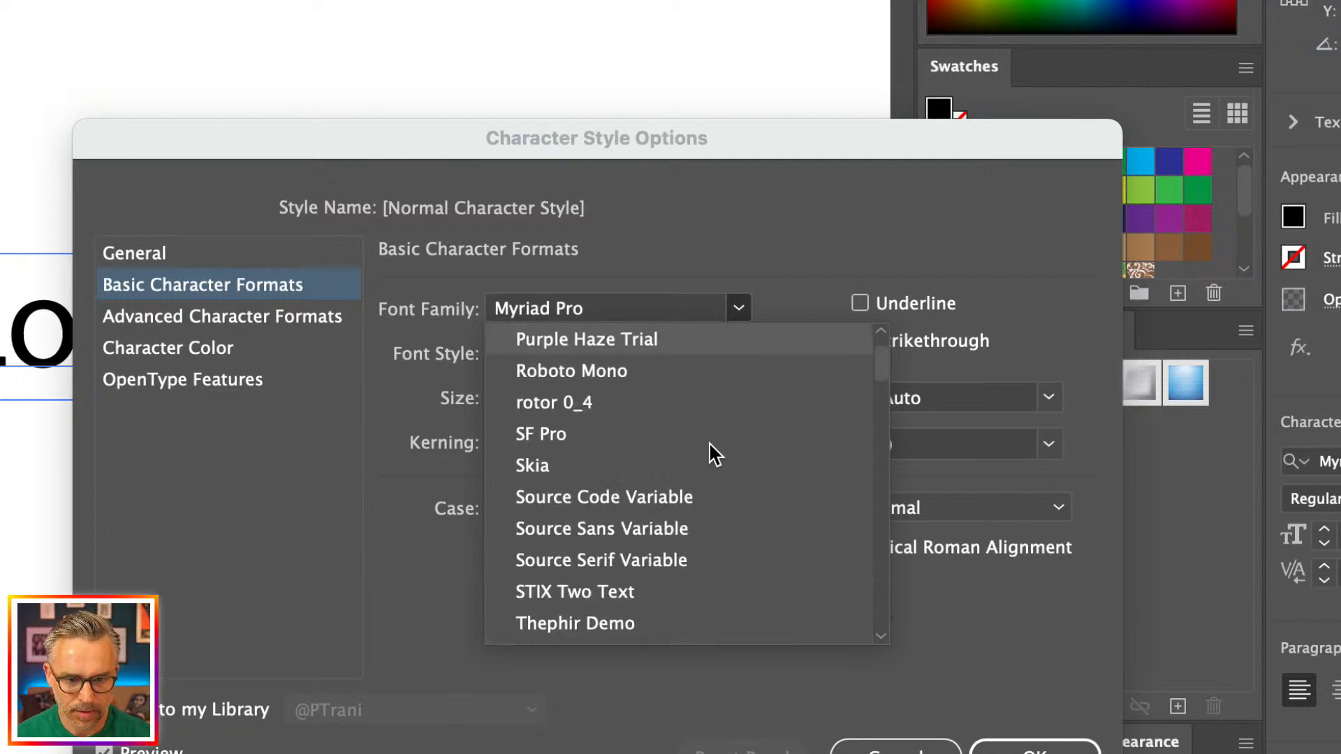
scroll(635, 422, "up", 20)
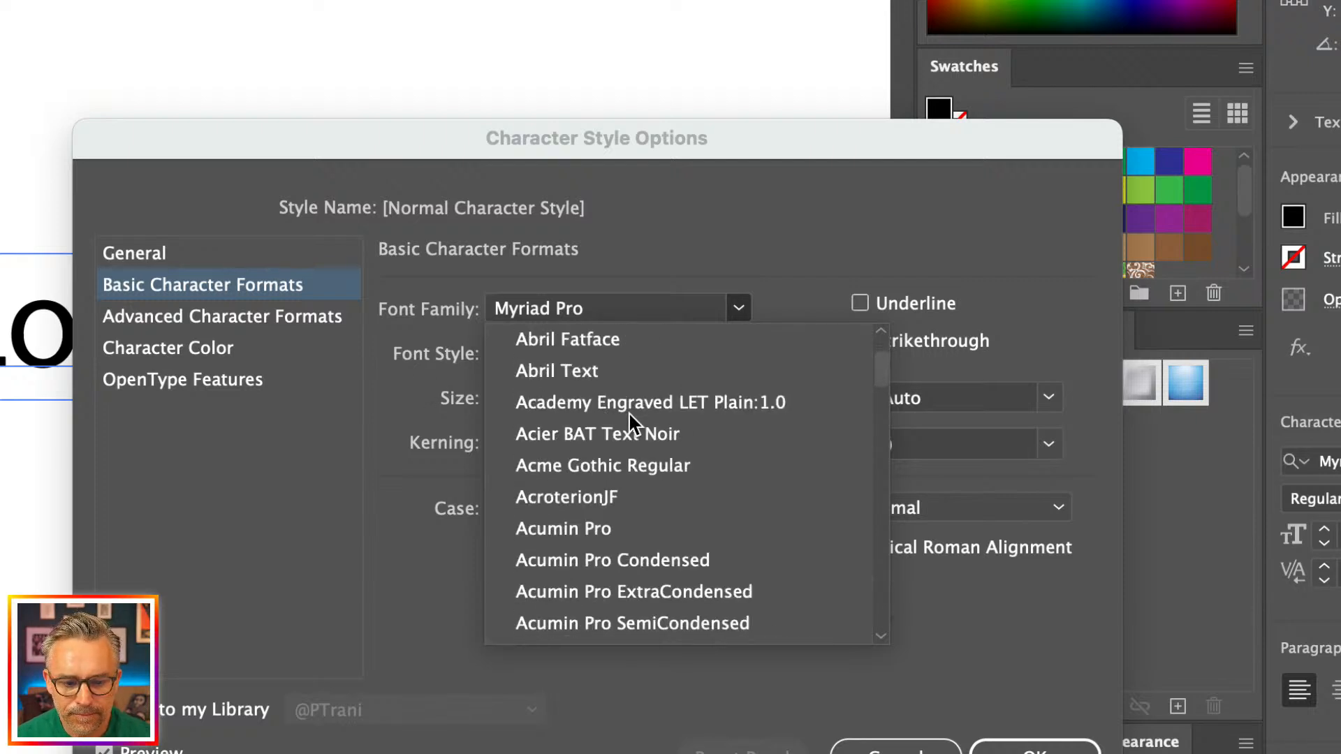
scroll(632, 421, "down", 8)
scroll(631, 413, "down", 20)
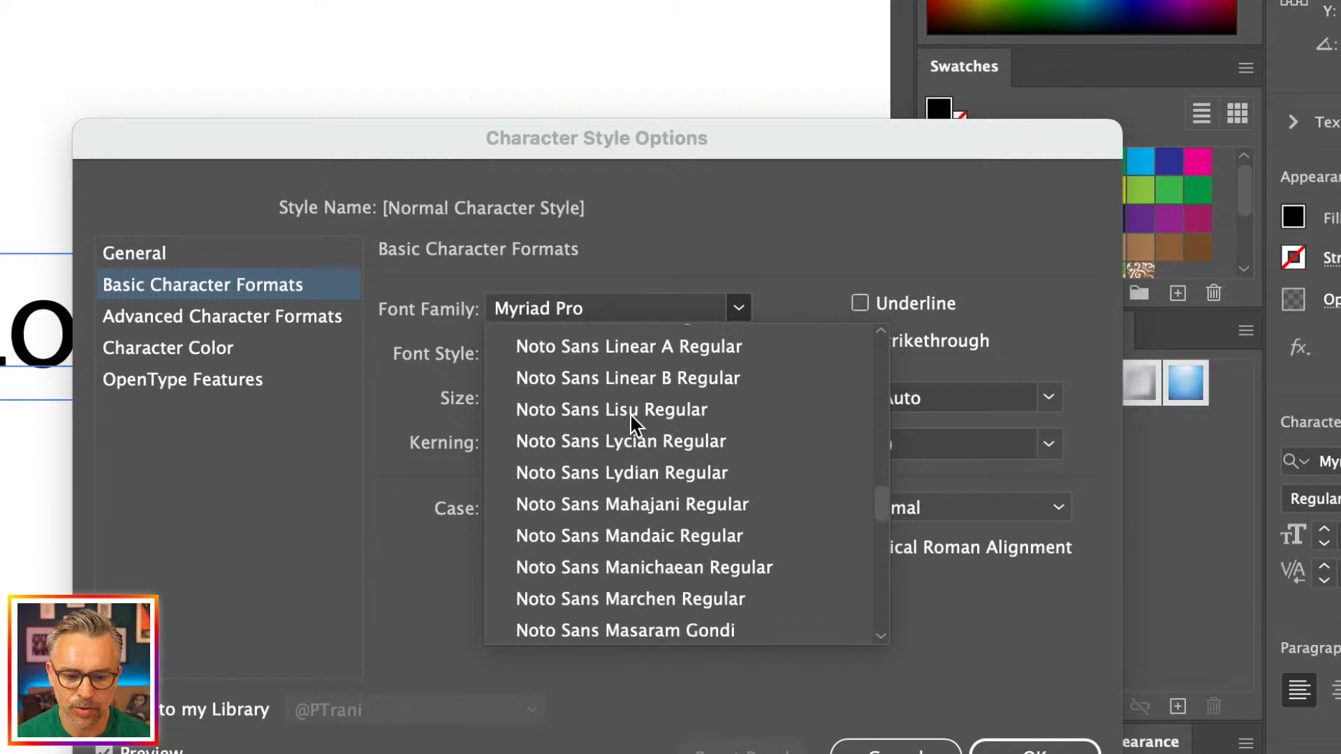
scroll(633, 418, "down", 6)
scroll(630, 416, "up", 20)
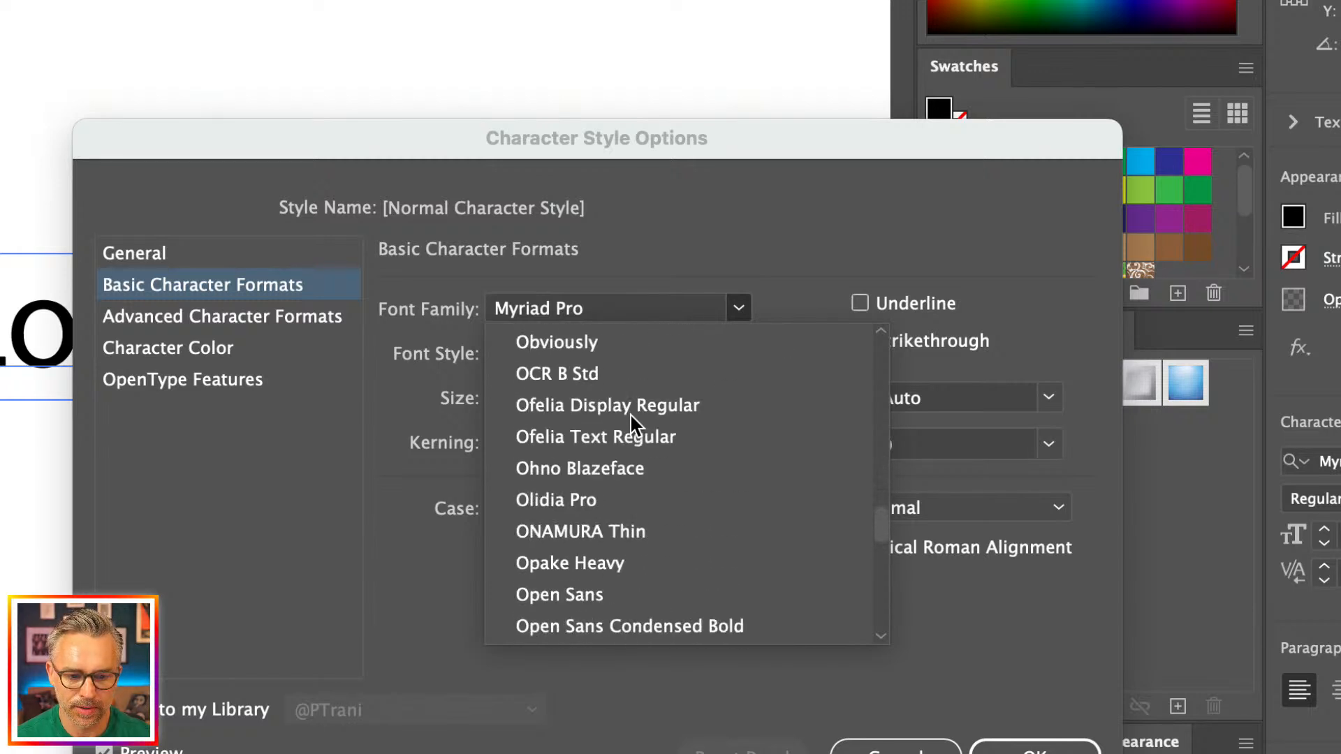
scroll(631, 416, "down", 13)
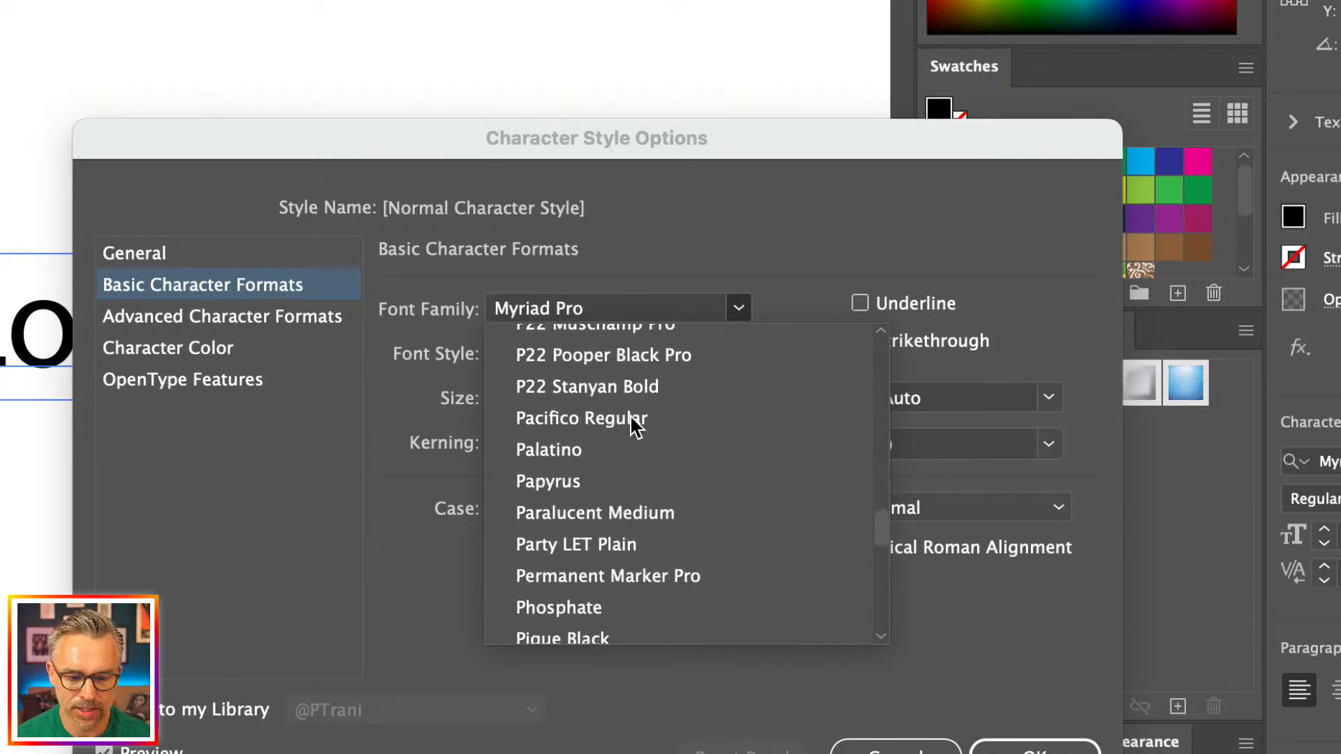
left_click(568, 482)
Set the Normal Character Style's size to 30 pt and apply the style options
key("Tab")
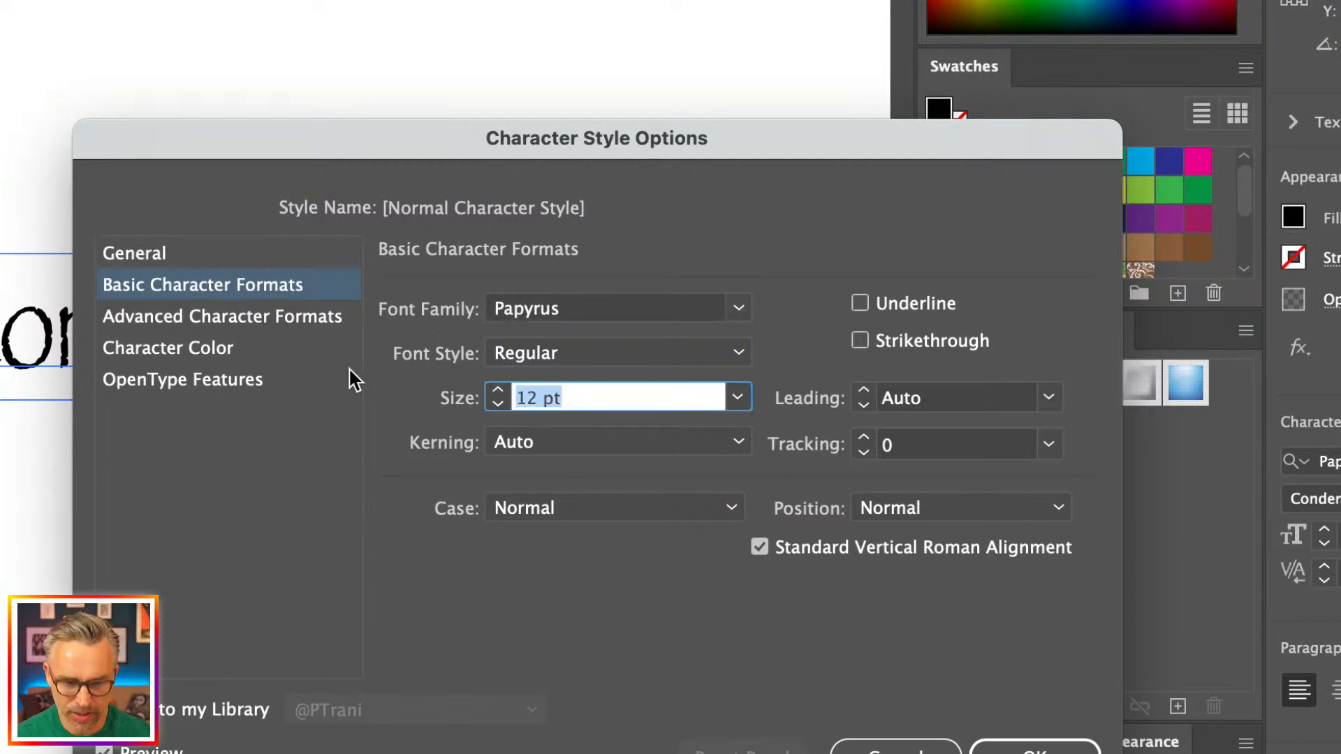
type("30")
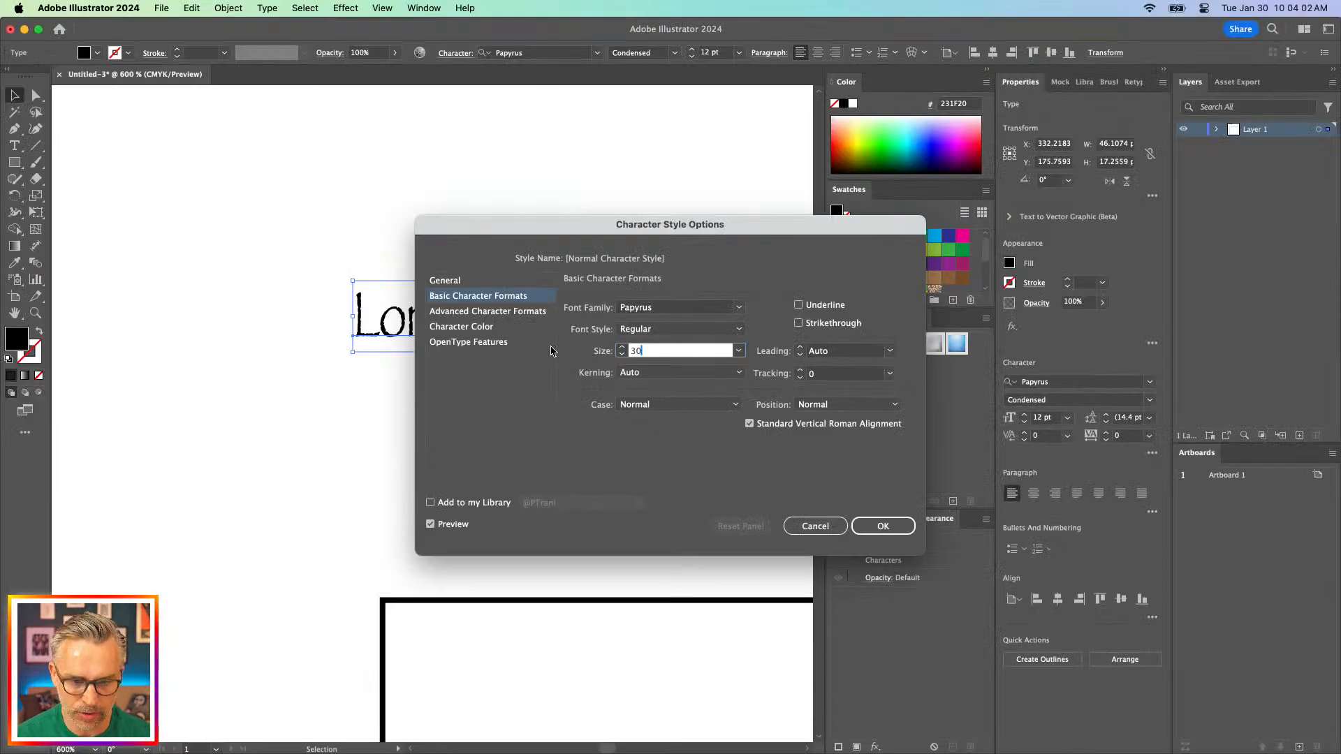
left_click(878, 528)
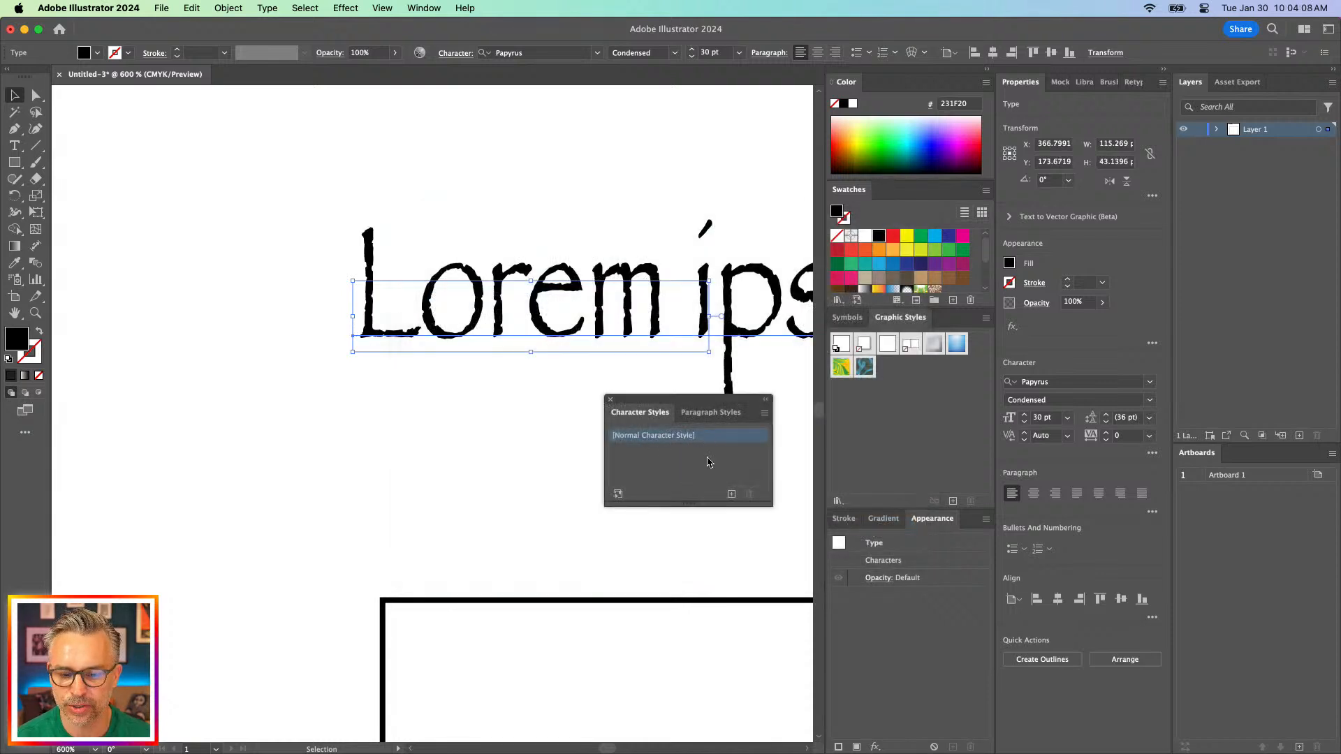
Place a new Lorem ipsum point text object above the existing one and select it as an object
key("super+minus")
key("super+minus")
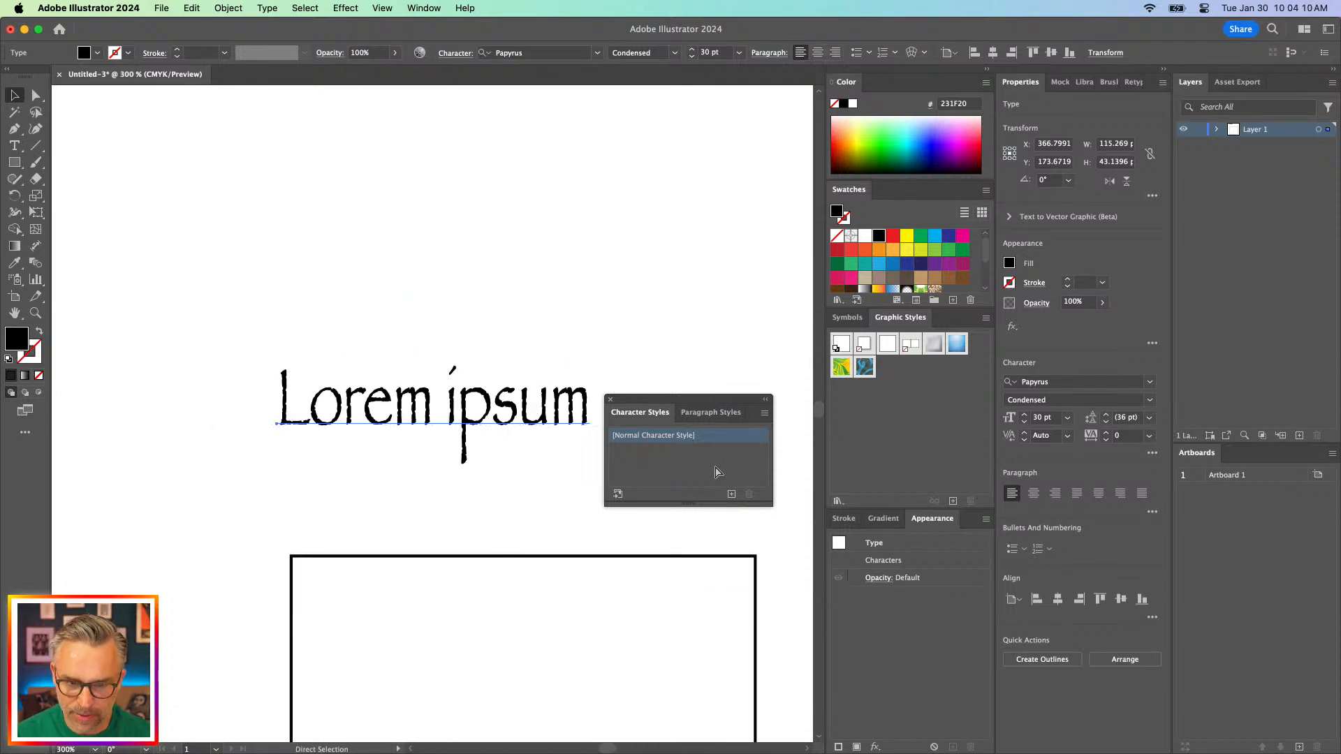
left_click(14, 145)
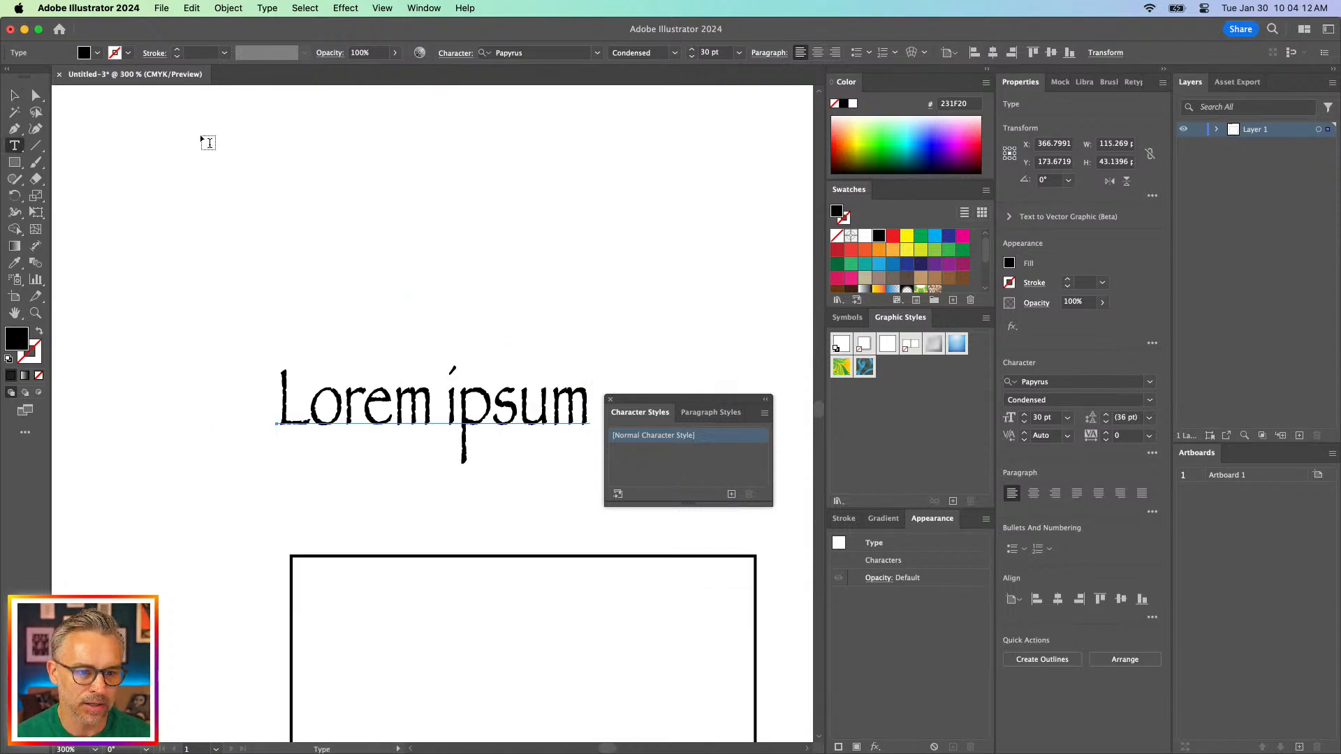
left_click(233, 185)
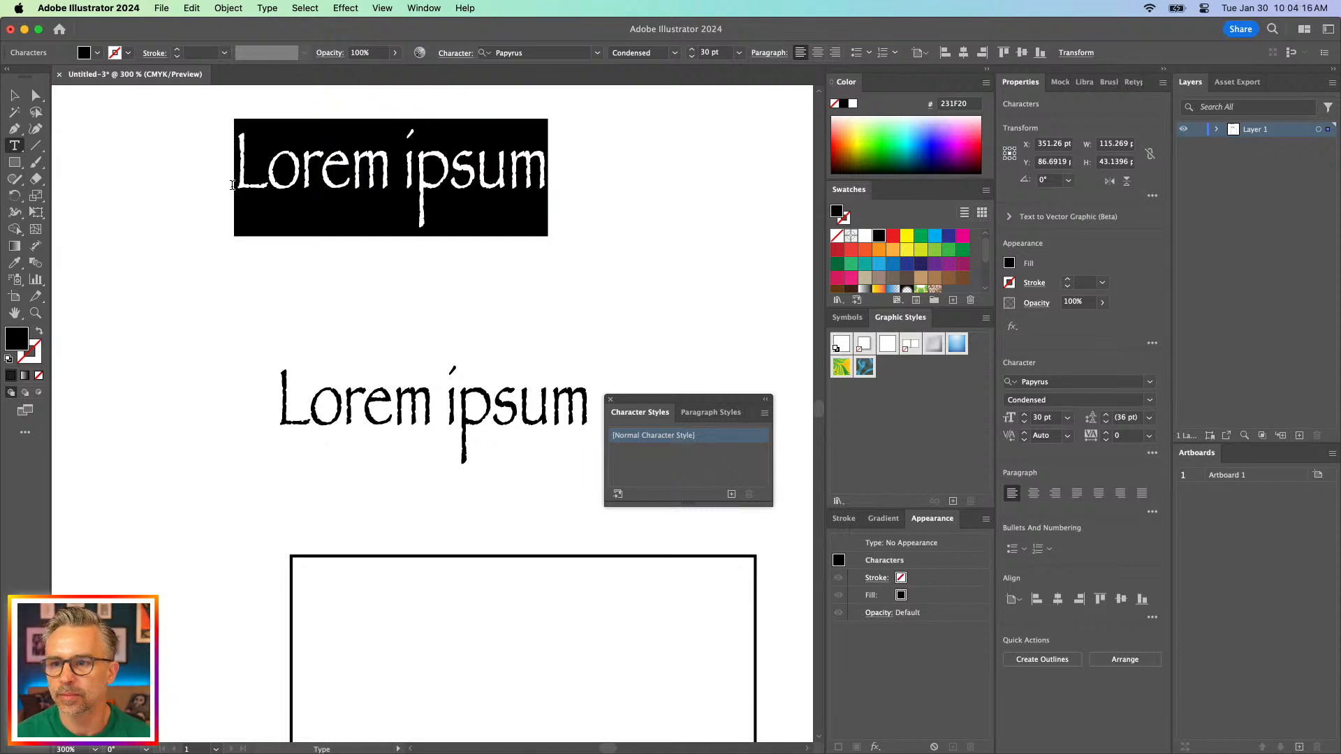
left_click(13, 97)
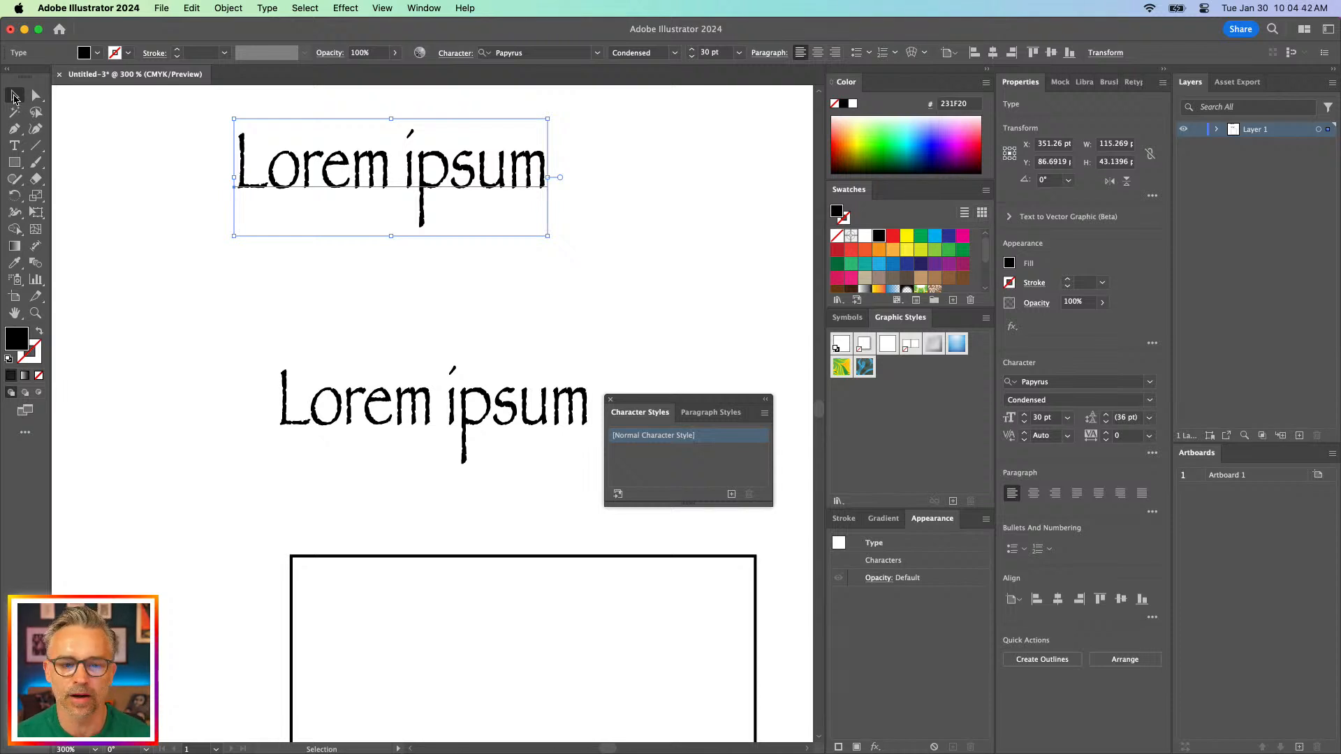
Move the floating Character Styles panel clear of the text and shift the upper Lorem ipsum to about X 420, Y 137 pt
key("super+equal")
key("super+equal")
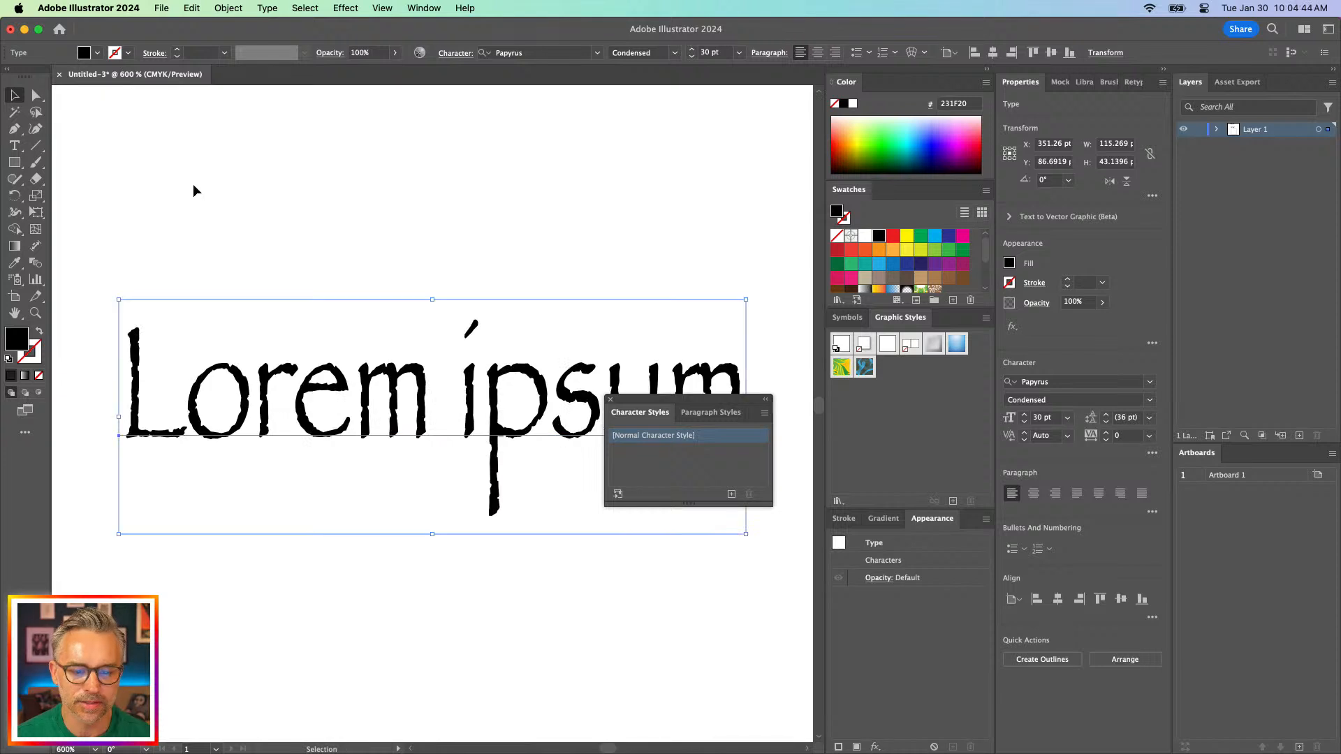
left_click_drag(618, 404, 654, 611)
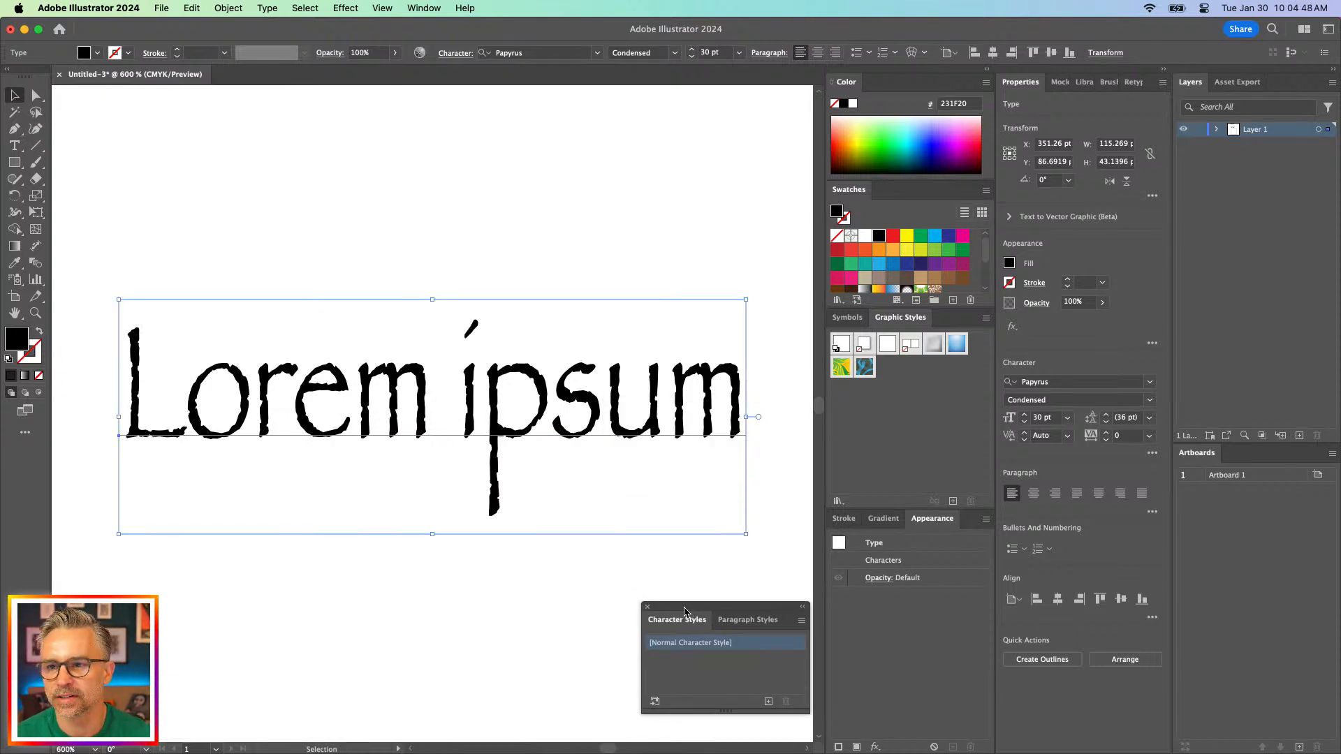
key("super+0")
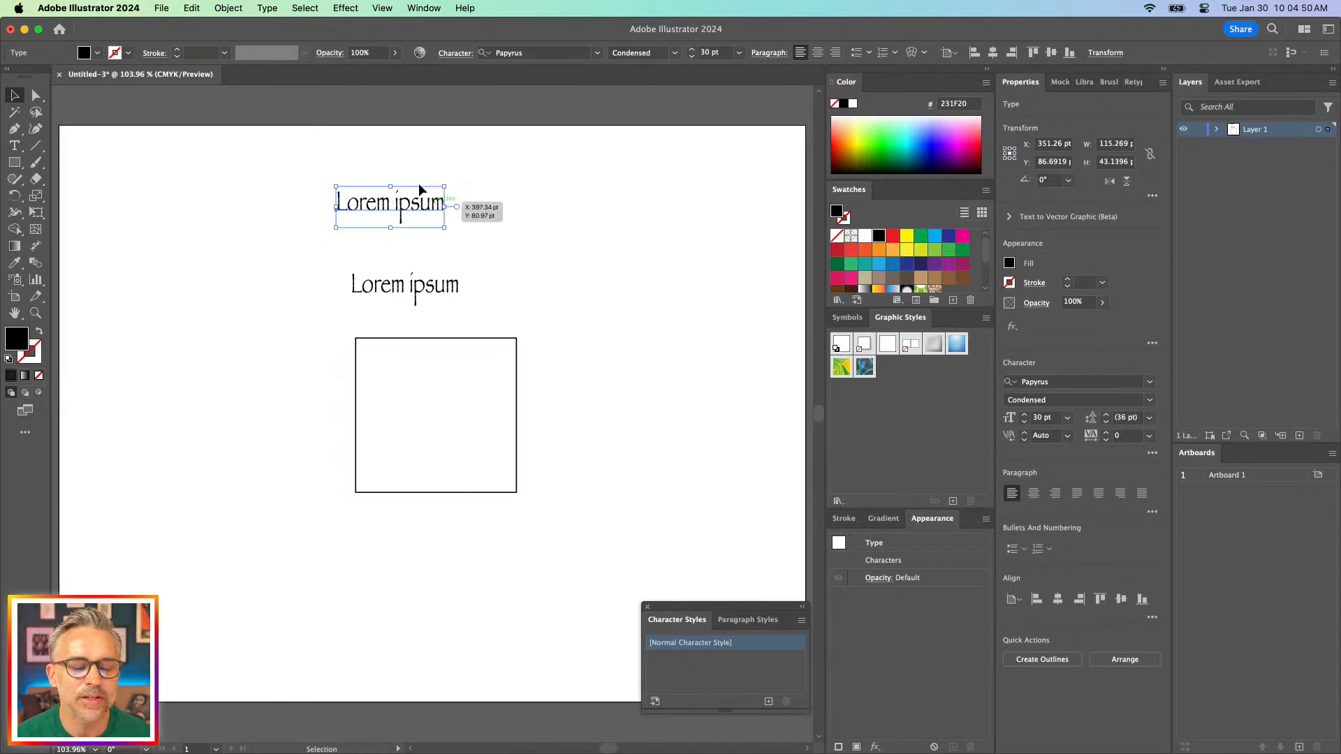
left_click_drag(420, 189, 484, 237)
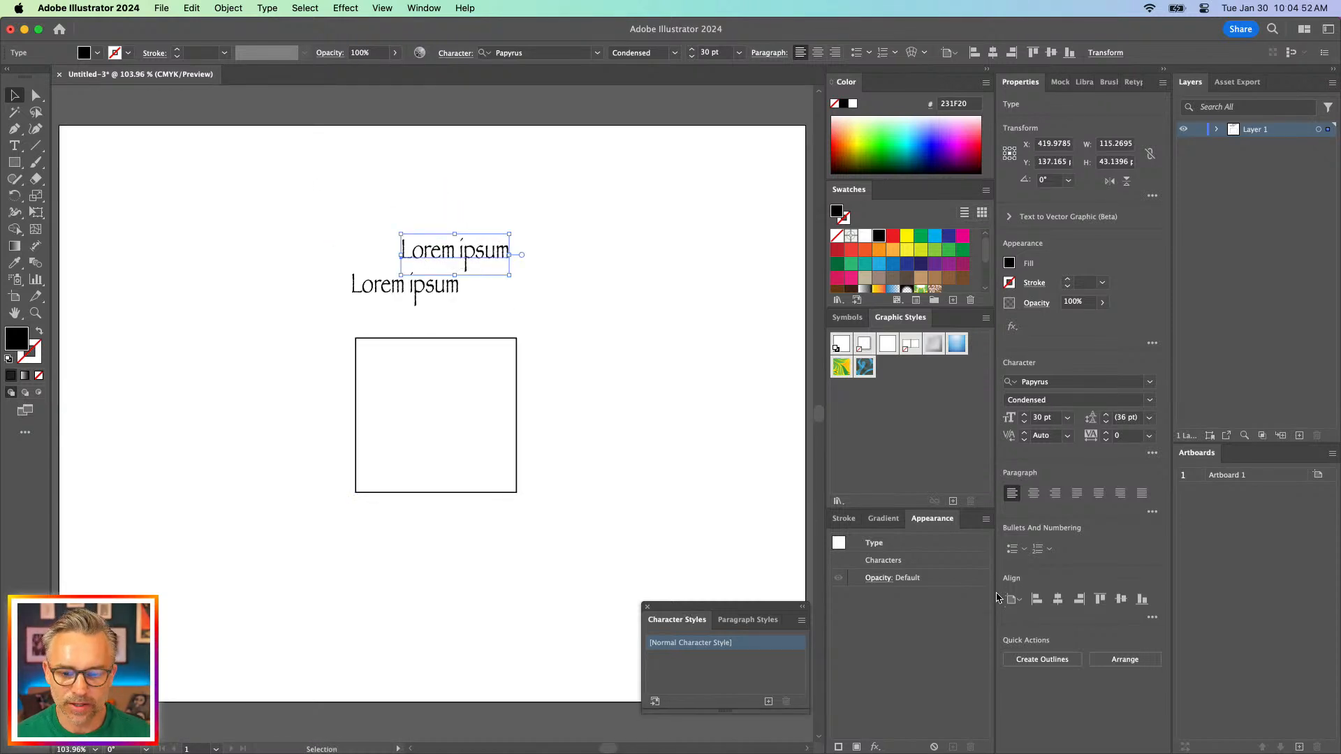
Place two more Lorem ipsum text objects, one up and to the right of the rectangle and one to its left
left_click_drag(404, 391, 407, 390)
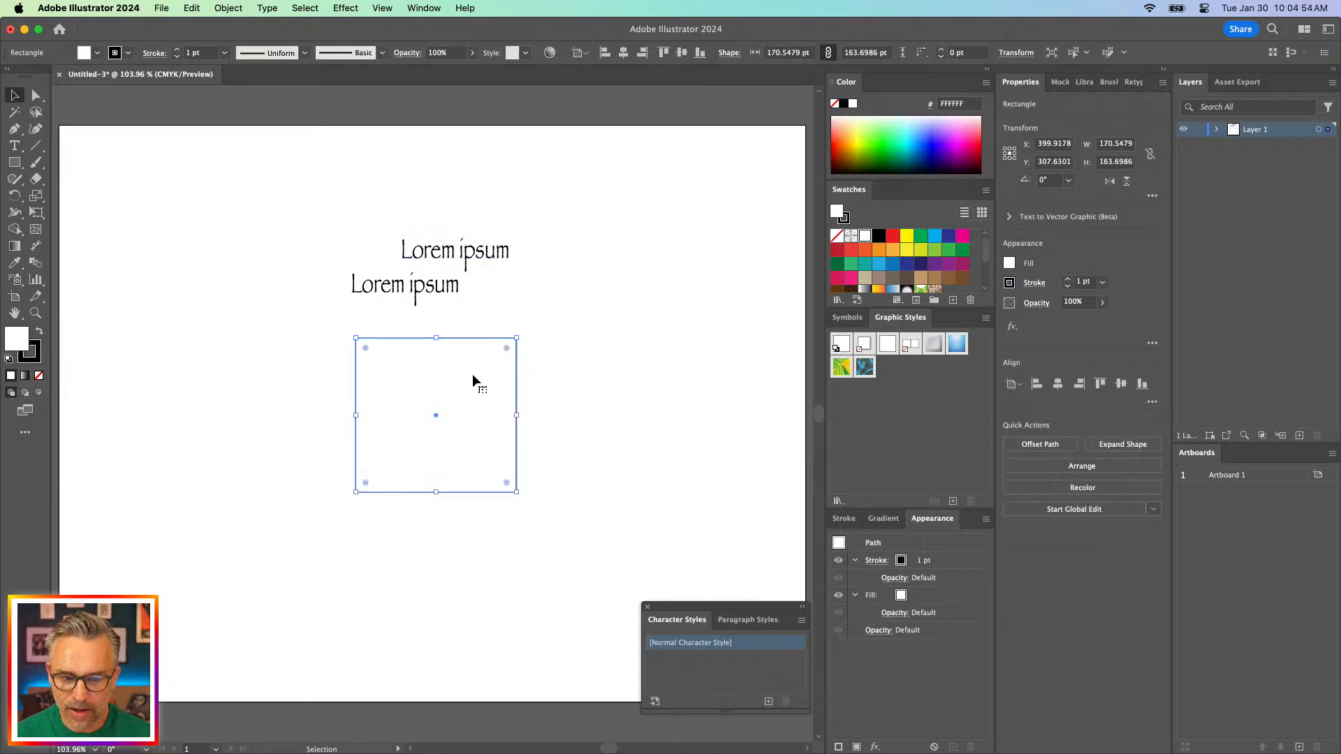
left_click(535, 309)
key("t")
left_click(535, 310)
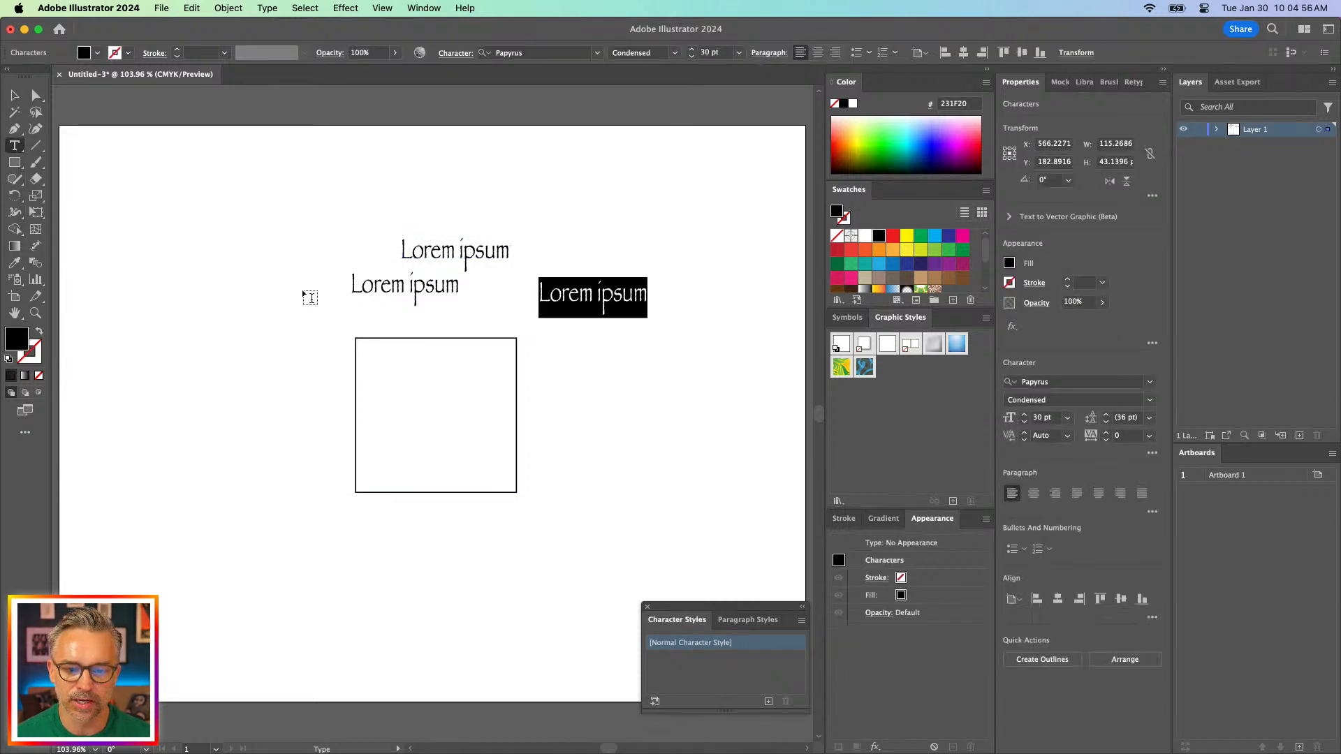
key("Escape")
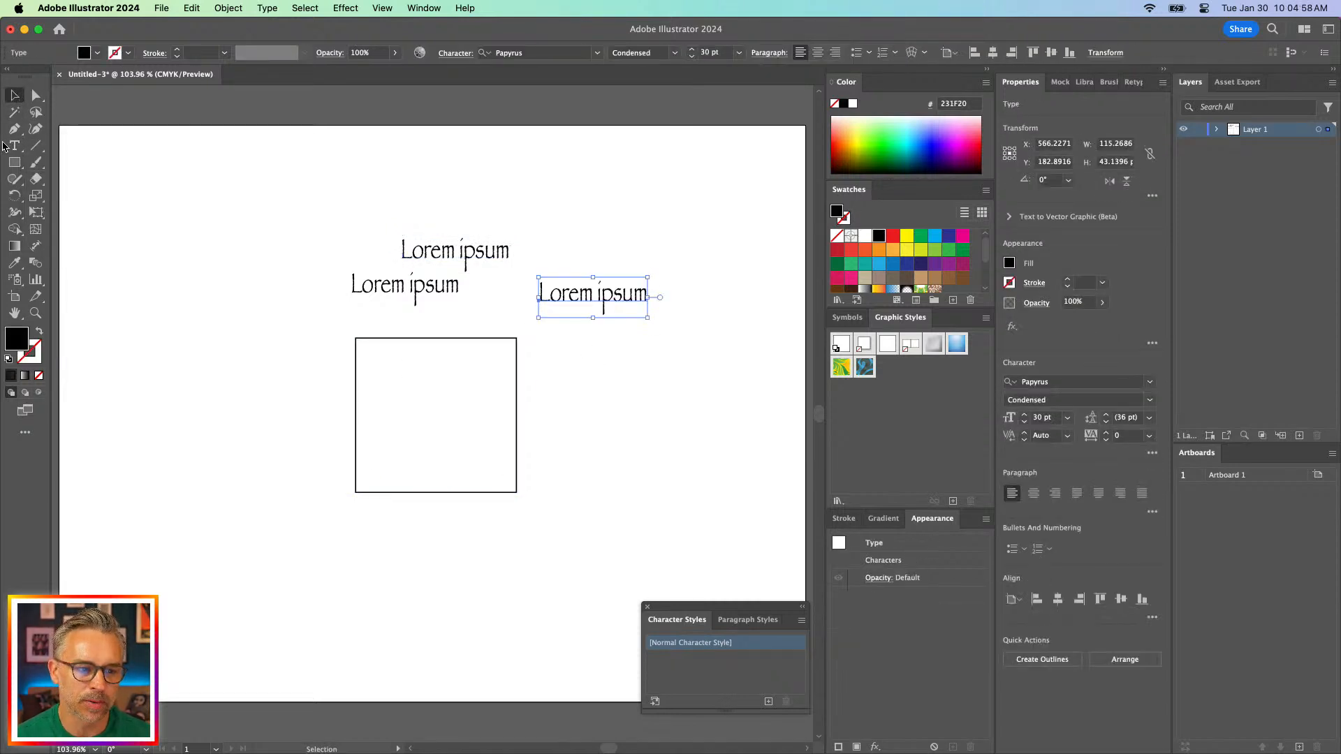
left_click(216, 396)
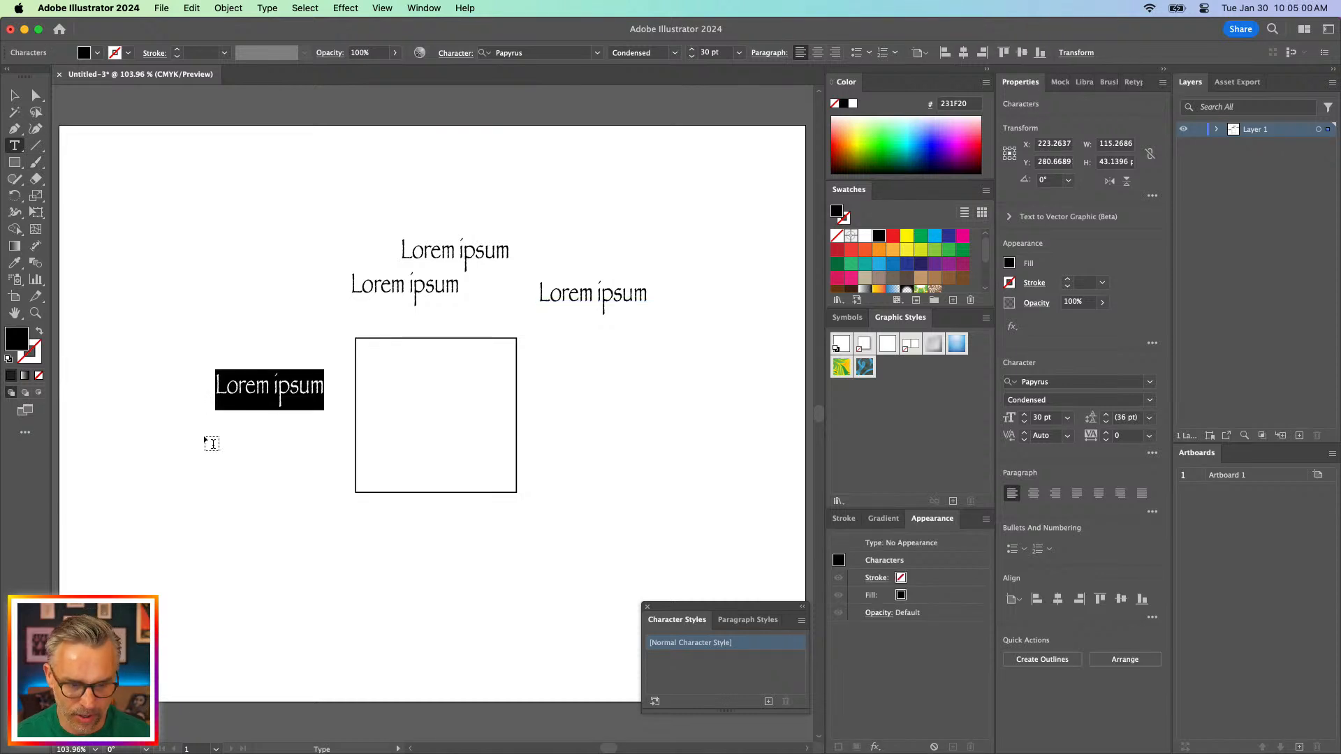
left_click(14, 93)
Select the rectangle, enlarge the Appearance panel and move the floating Character Styles panel up beside the rectangle
left_click(381, 354)
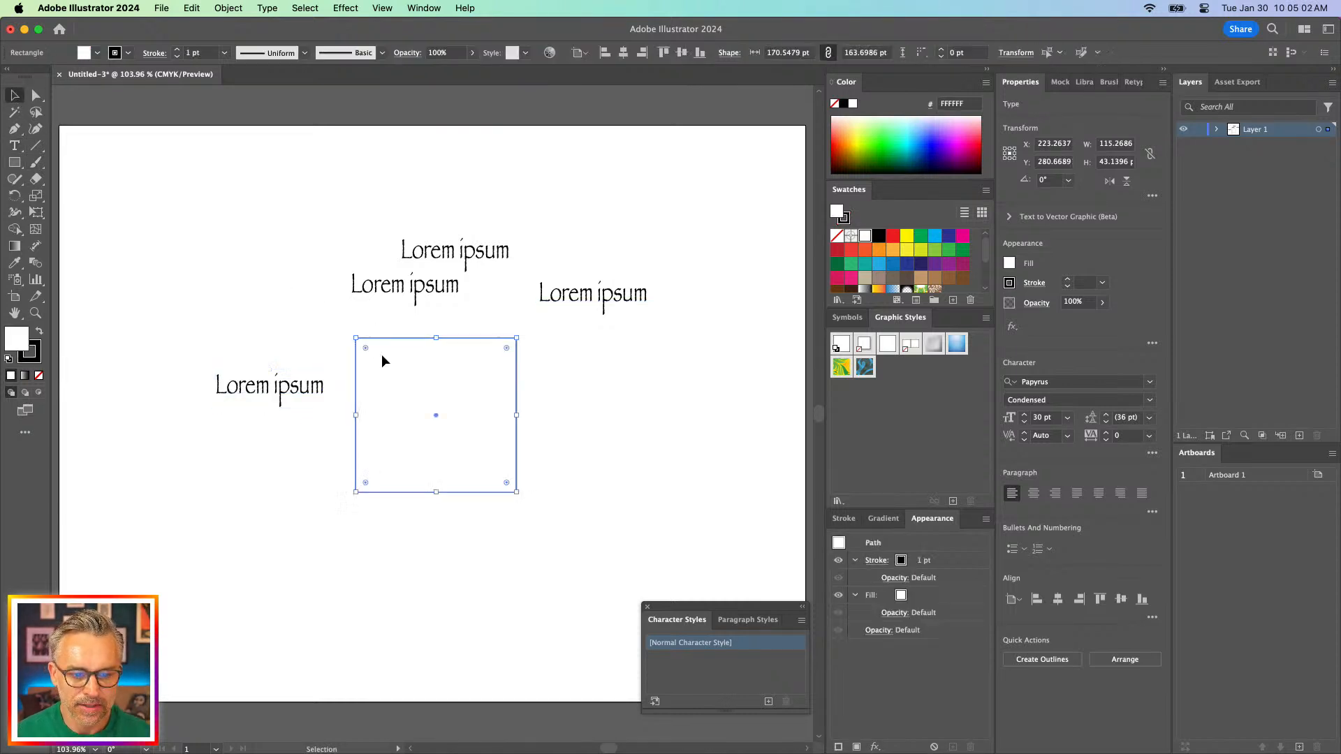
key("super+equal")
key("super+equal")
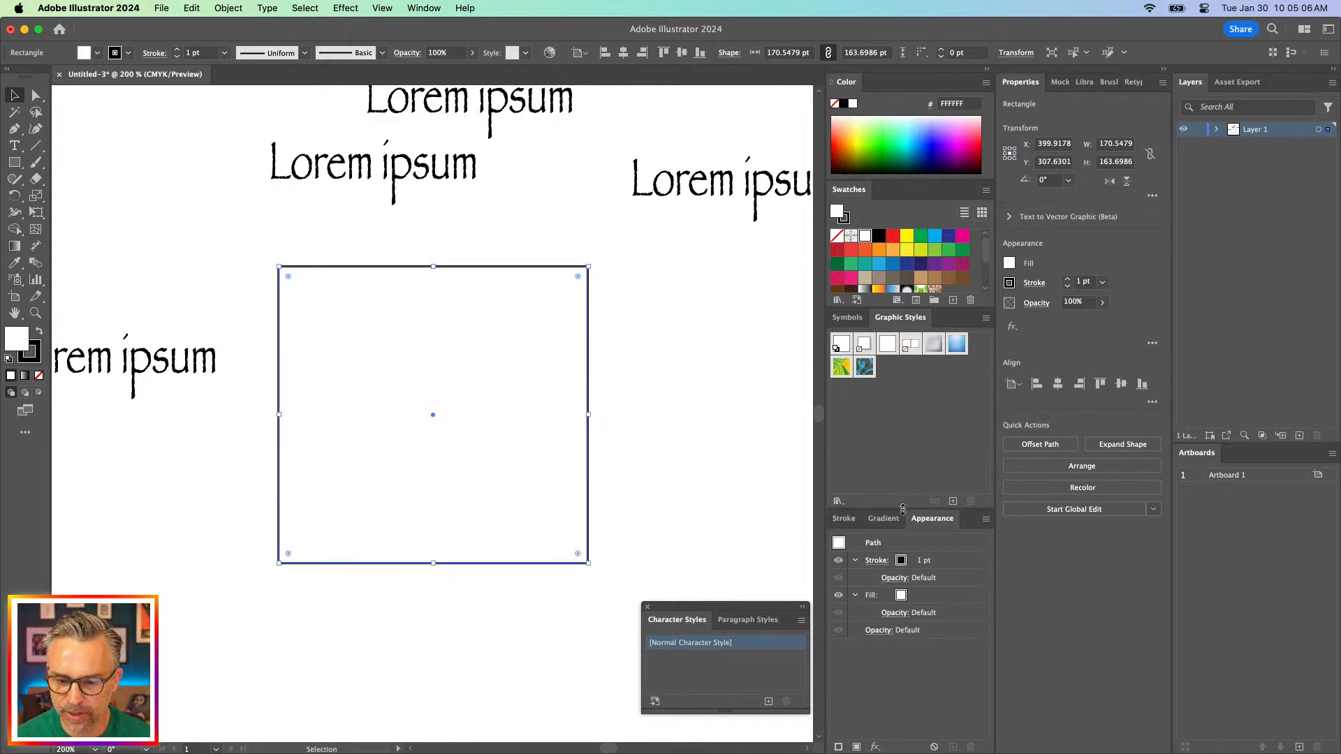
left_click_drag(904, 509, 903, 430)
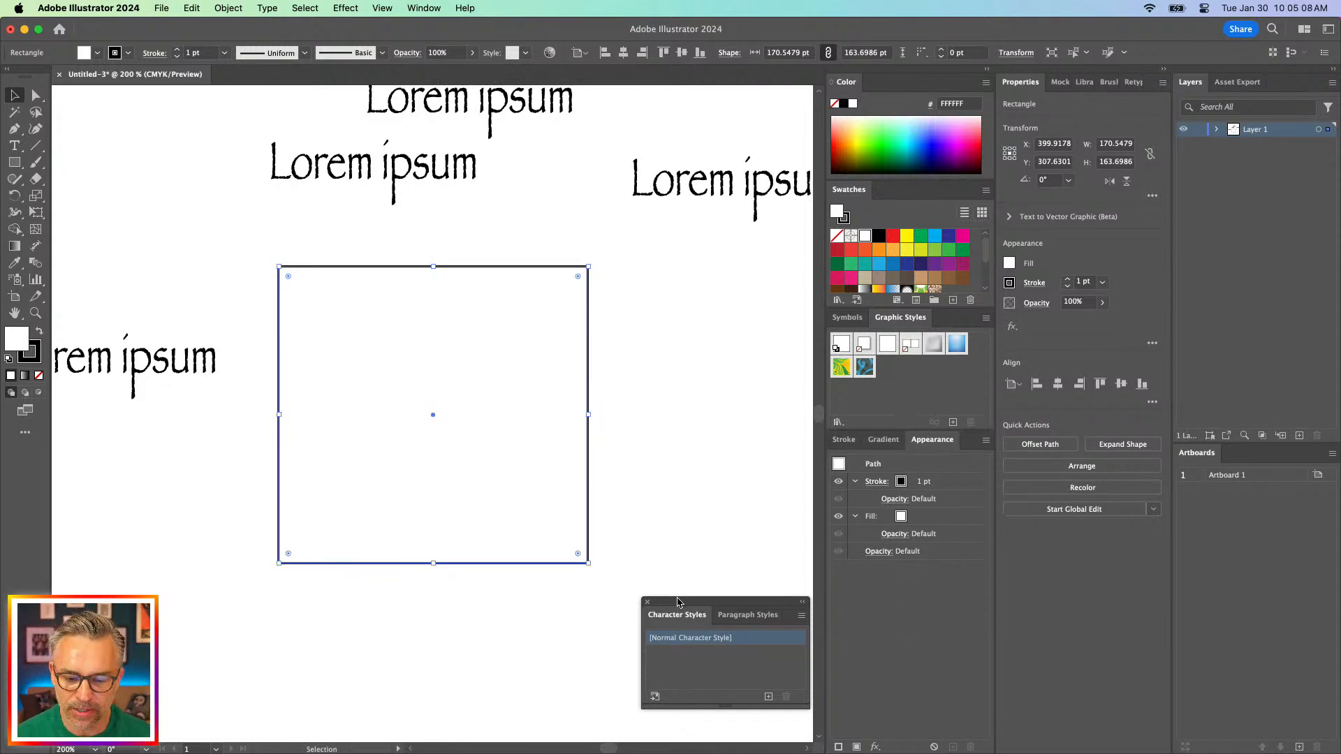
left_click_drag(686, 623, 681, 425)
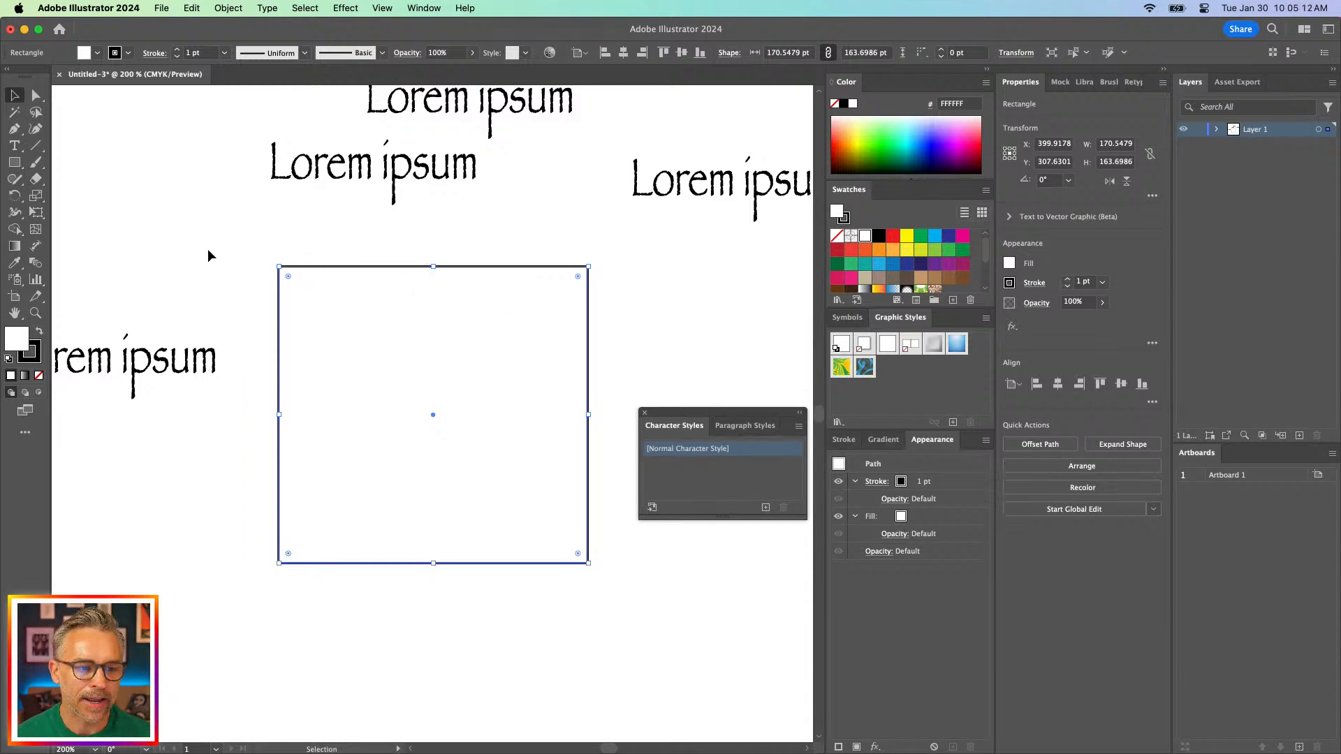
left_click(424, 9)
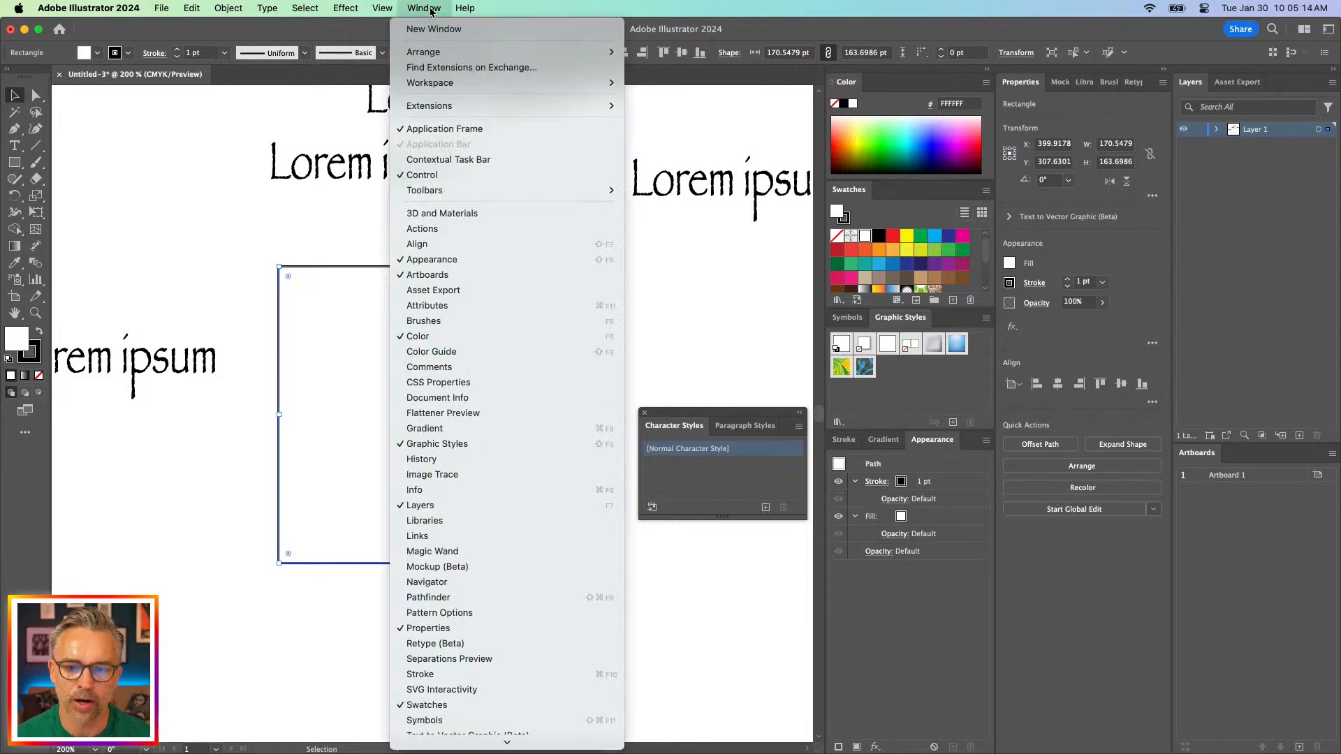
left_click(365, 196)
Set the selected rectangle's stroke weight to 10 pt
left_click(203, 55)
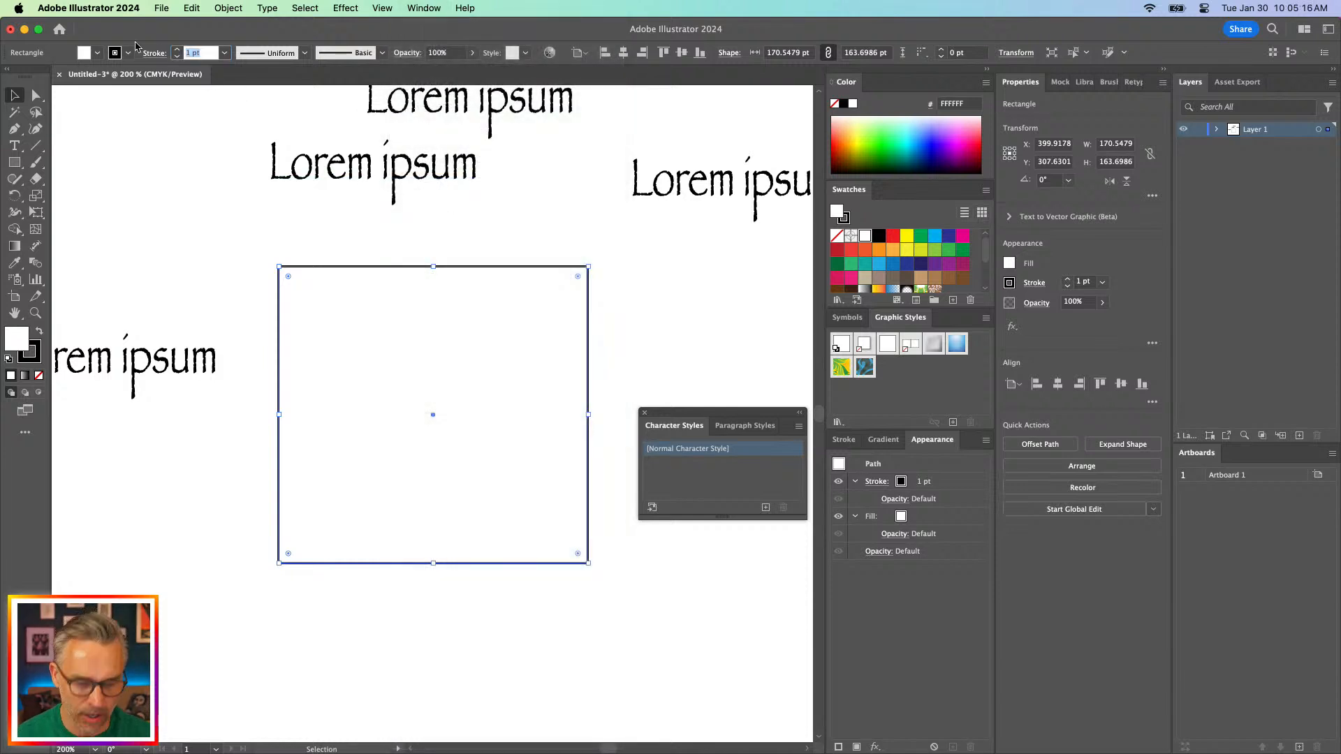
type("10")
key("Return")
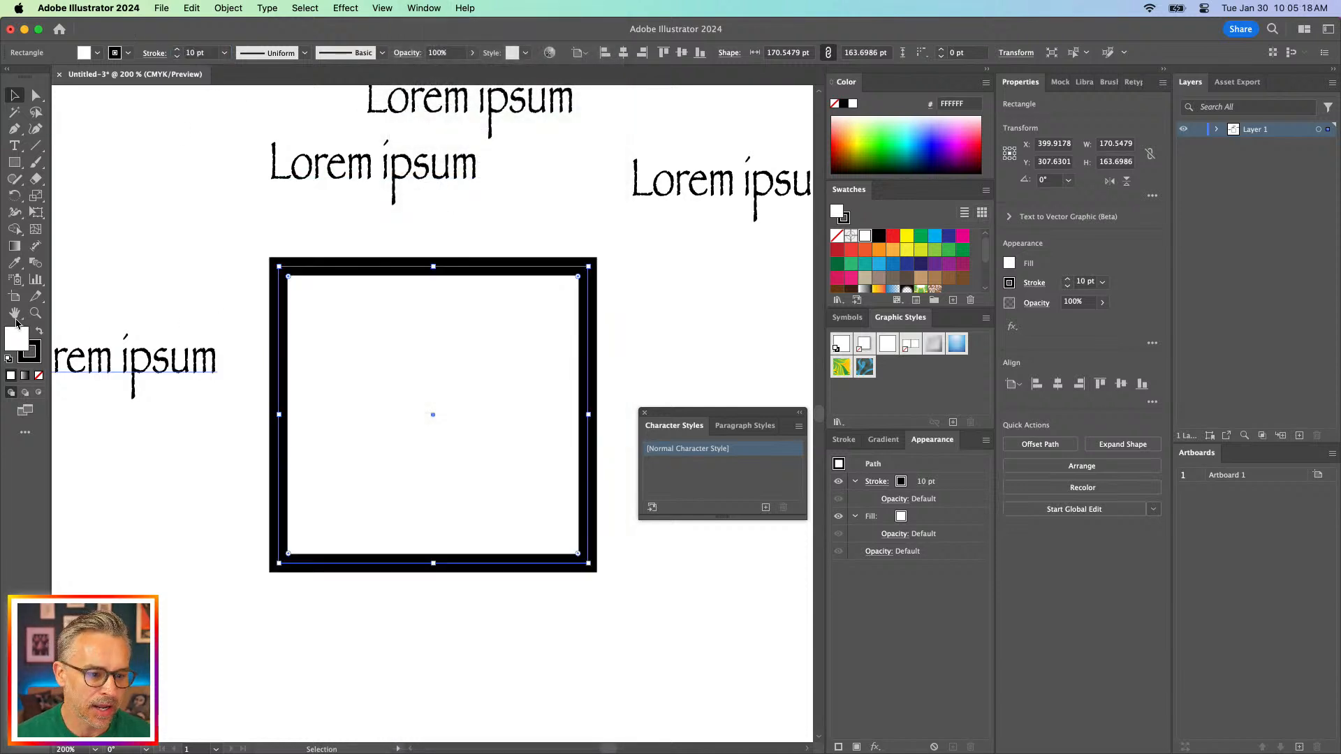
Fill the rectangle with bright green 2CFF00
double_click(21, 342)
left_click(977, 367)
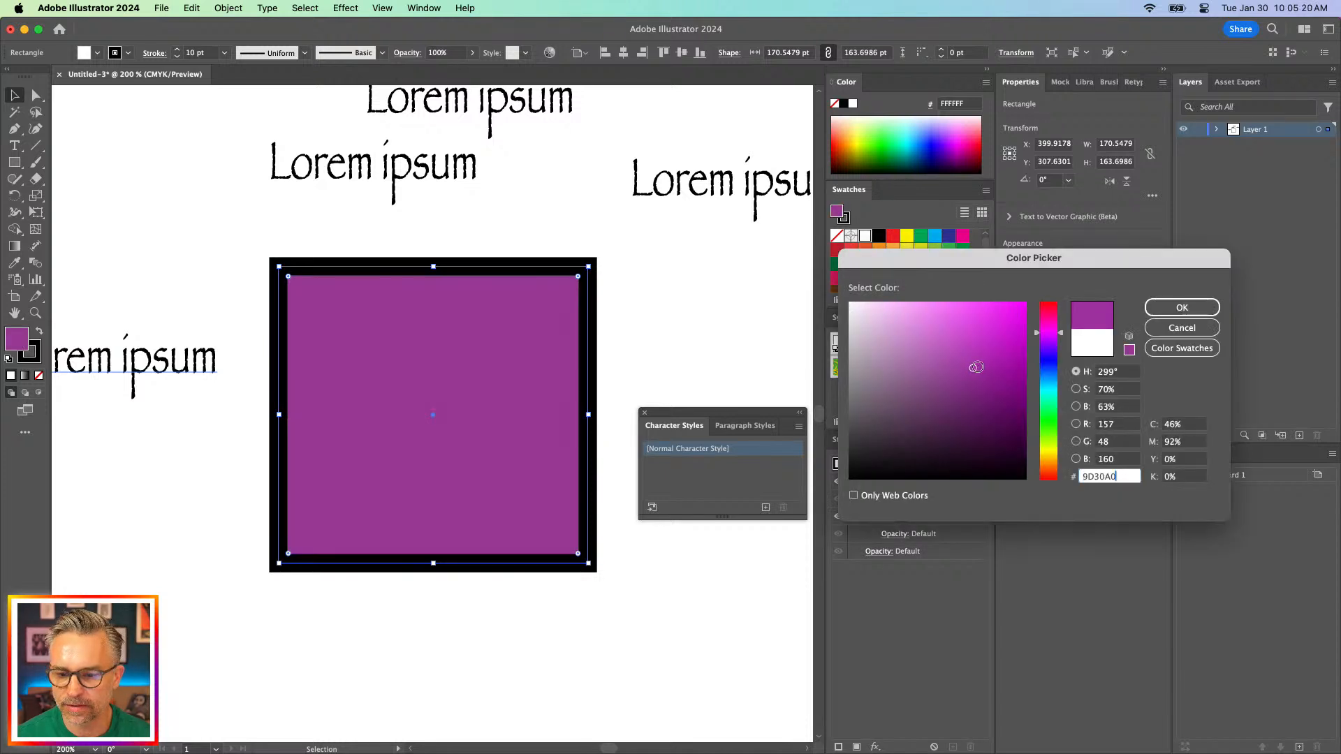
left_click(997, 332)
left_click_drag(997, 327, 1030, 307)
left_click_drag(1050, 413, 1050, 428)
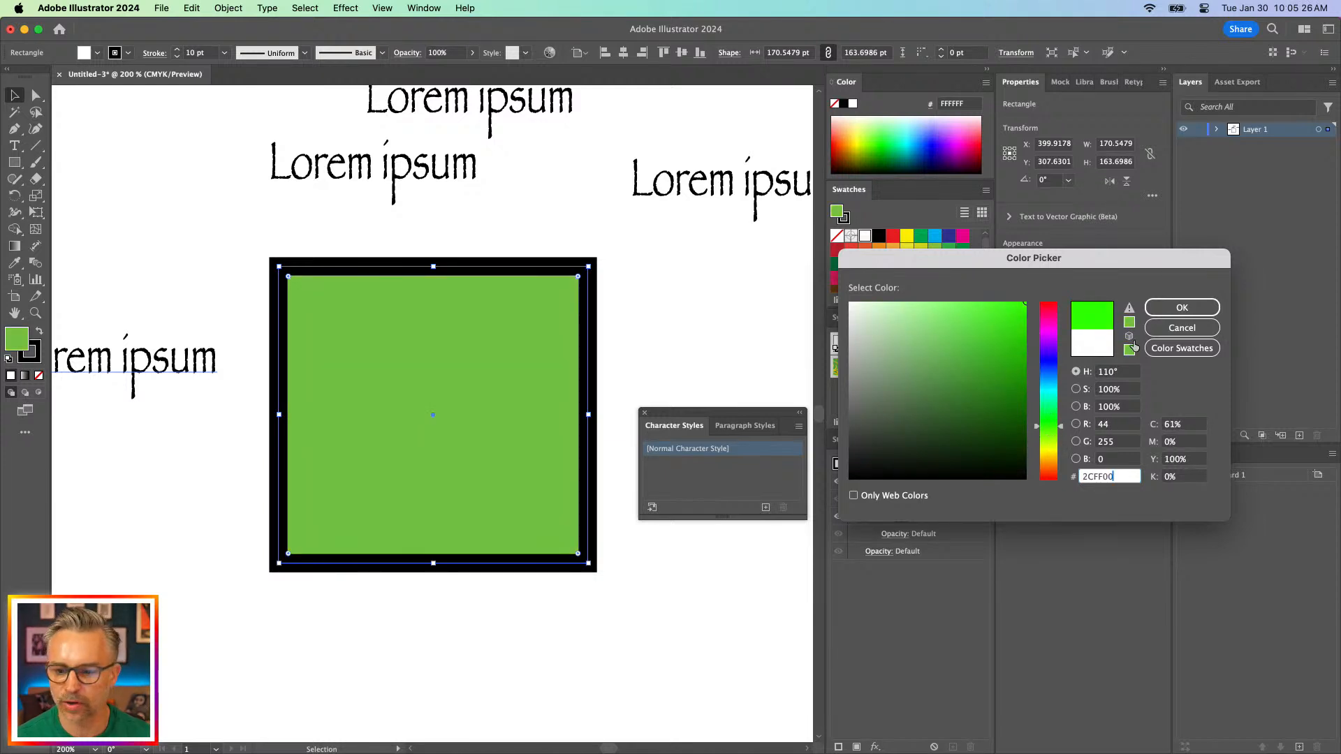
left_click(1182, 307)
Float the Graphic Styles panel over the artwork and dock Character Styles into the Appearance panel group
left_click(424, 8)
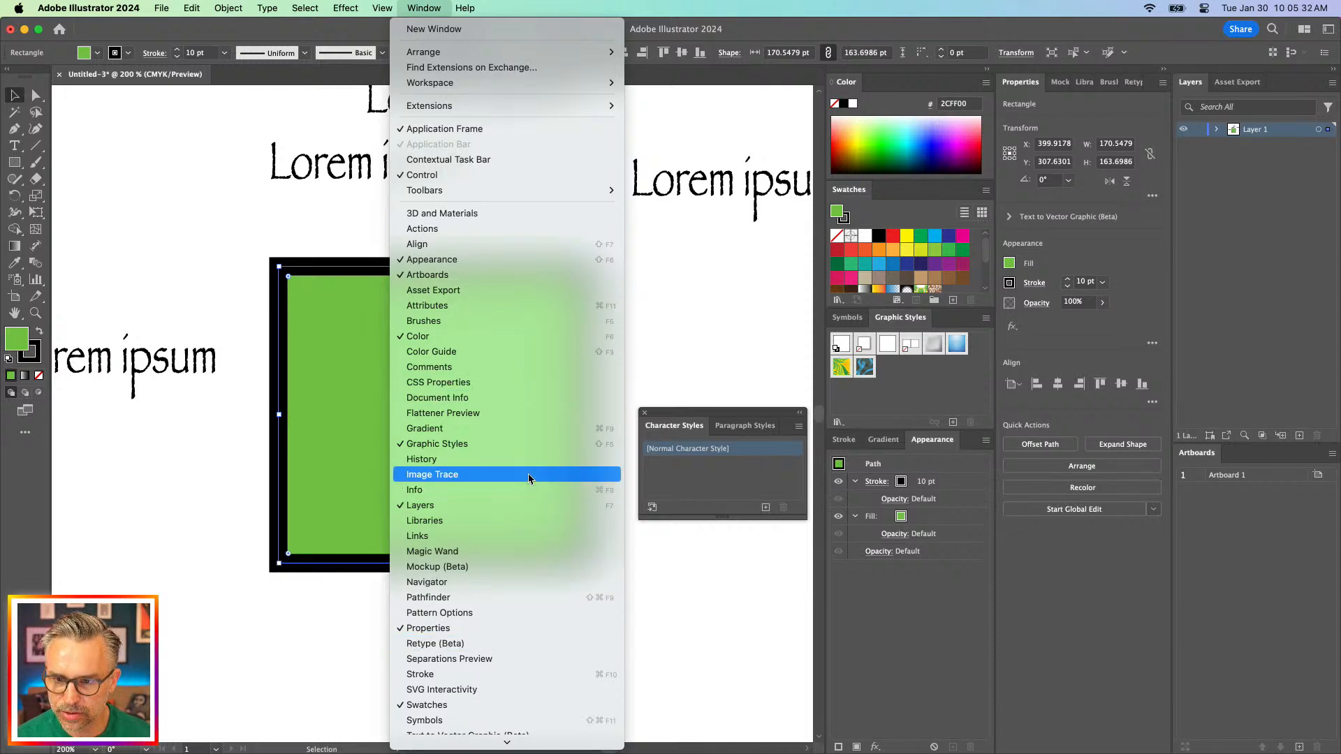
left_click(901, 388)
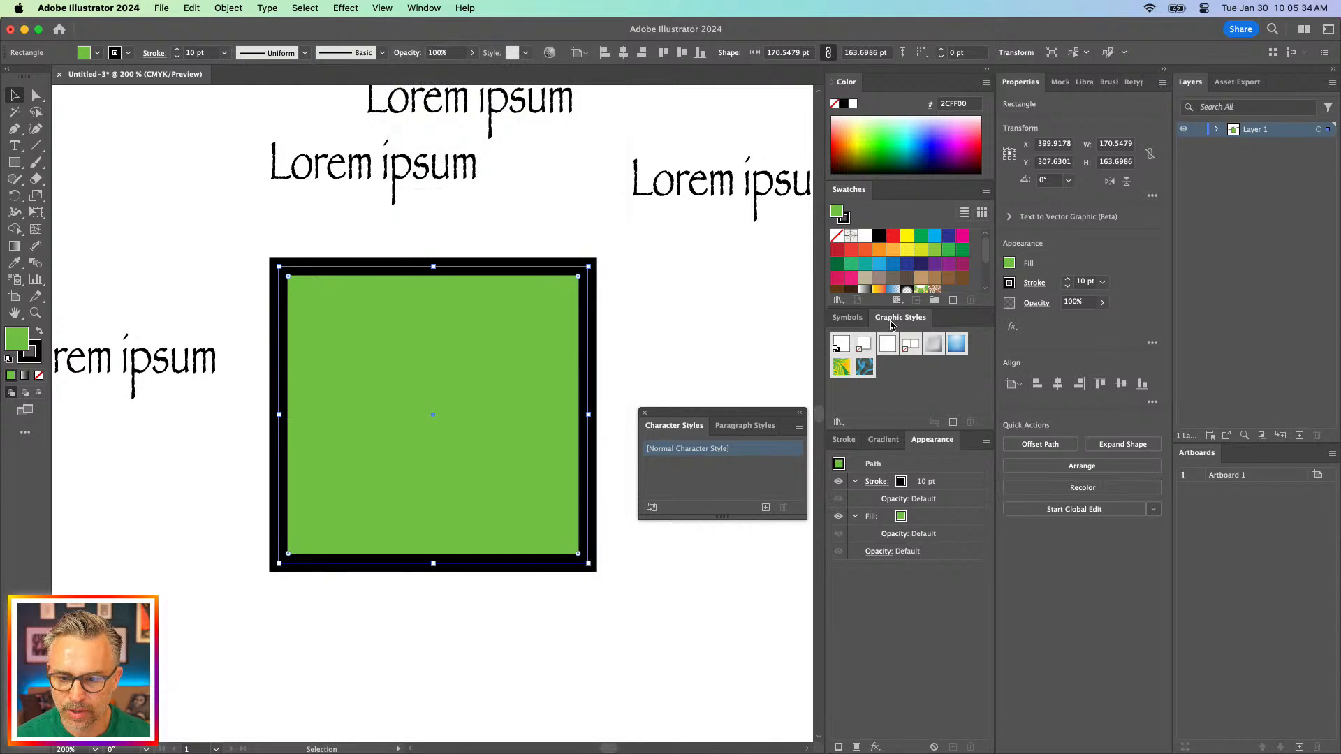
left_click_drag(892, 319, 540, 357)
left_click_drag(702, 417, 908, 440)
left_click(988, 69)
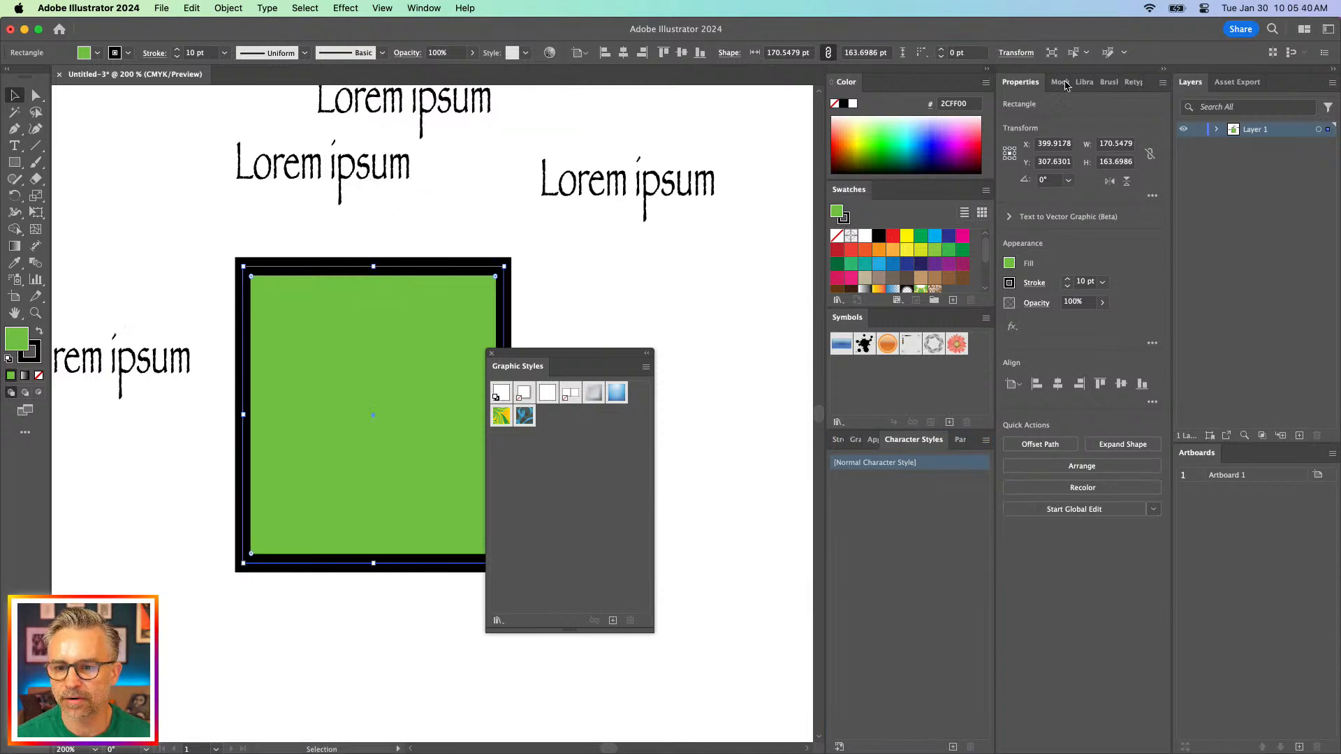
Replace the default graphic style with the green rectangle's appearance, after moving the Graphic Styles panel clear of the rectangle
left_click(1164, 69)
left_click_drag(544, 350, 762, 353)
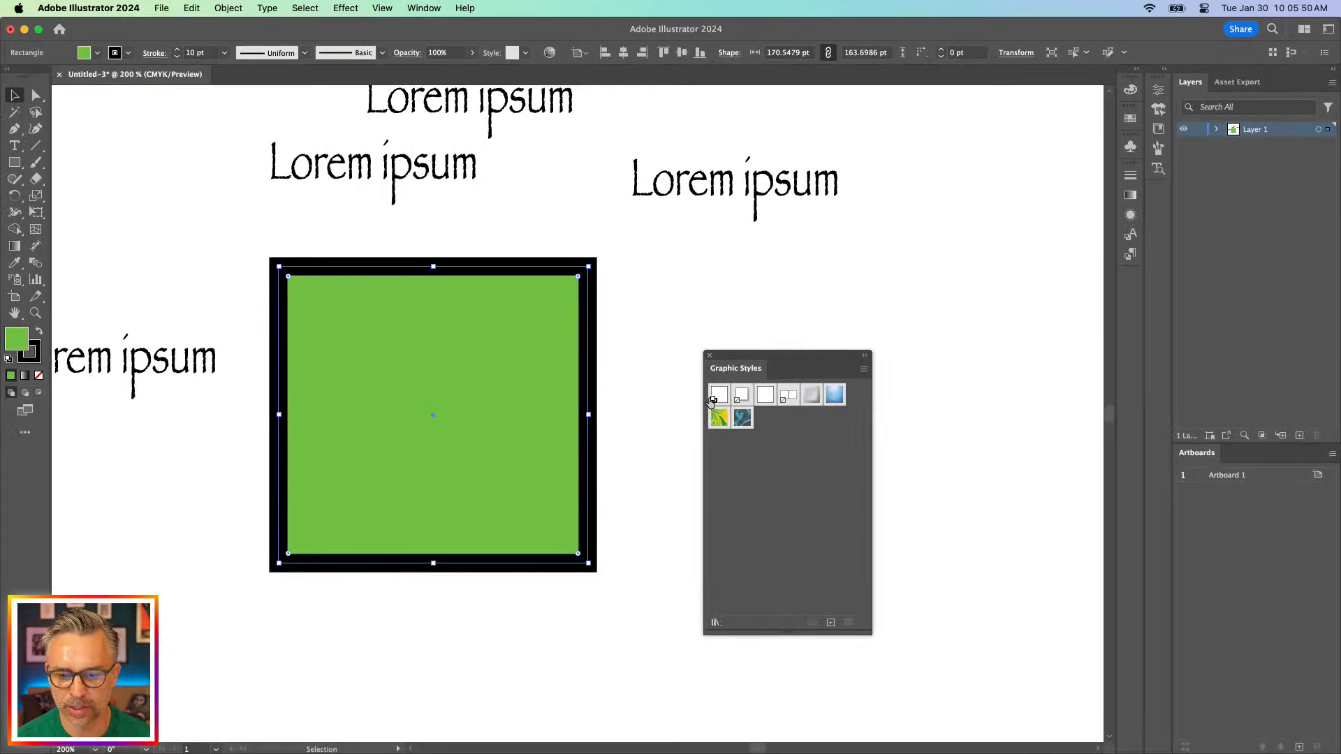
left_click_drag(417, 336, 718, 397)
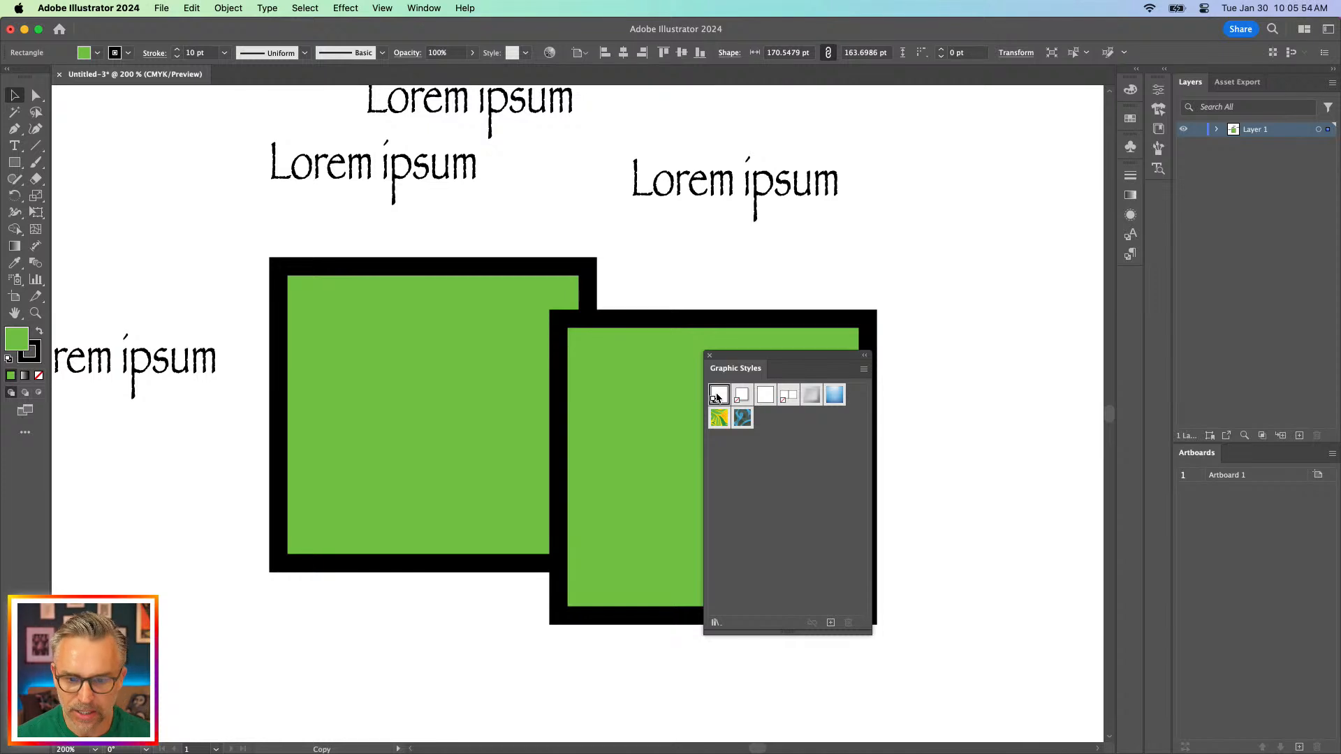
left_click_drag(717, 398, 717, 397)
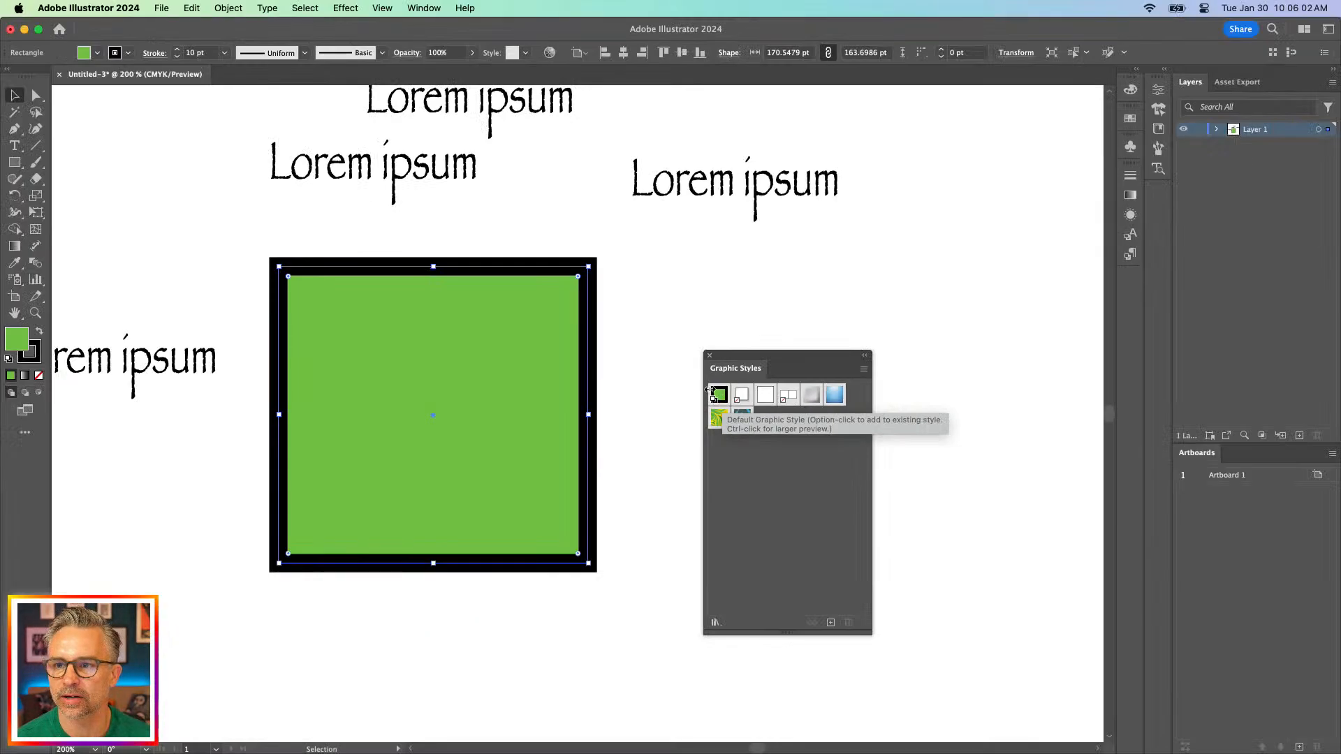
Draw a rectangle about 89 by 58 pt beside the large one, plus three large stars around the artwork
left_click_drag(645, 230, 806, 348)
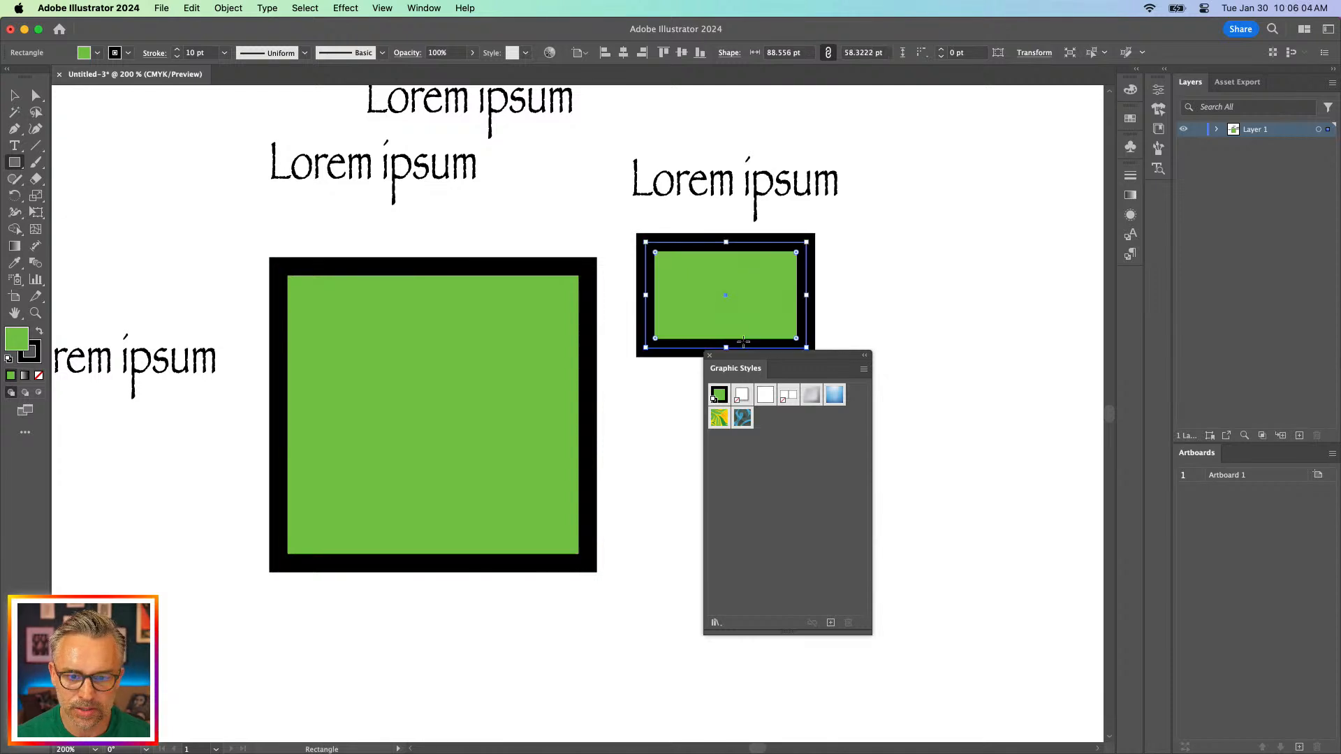
left_click(17, 162)
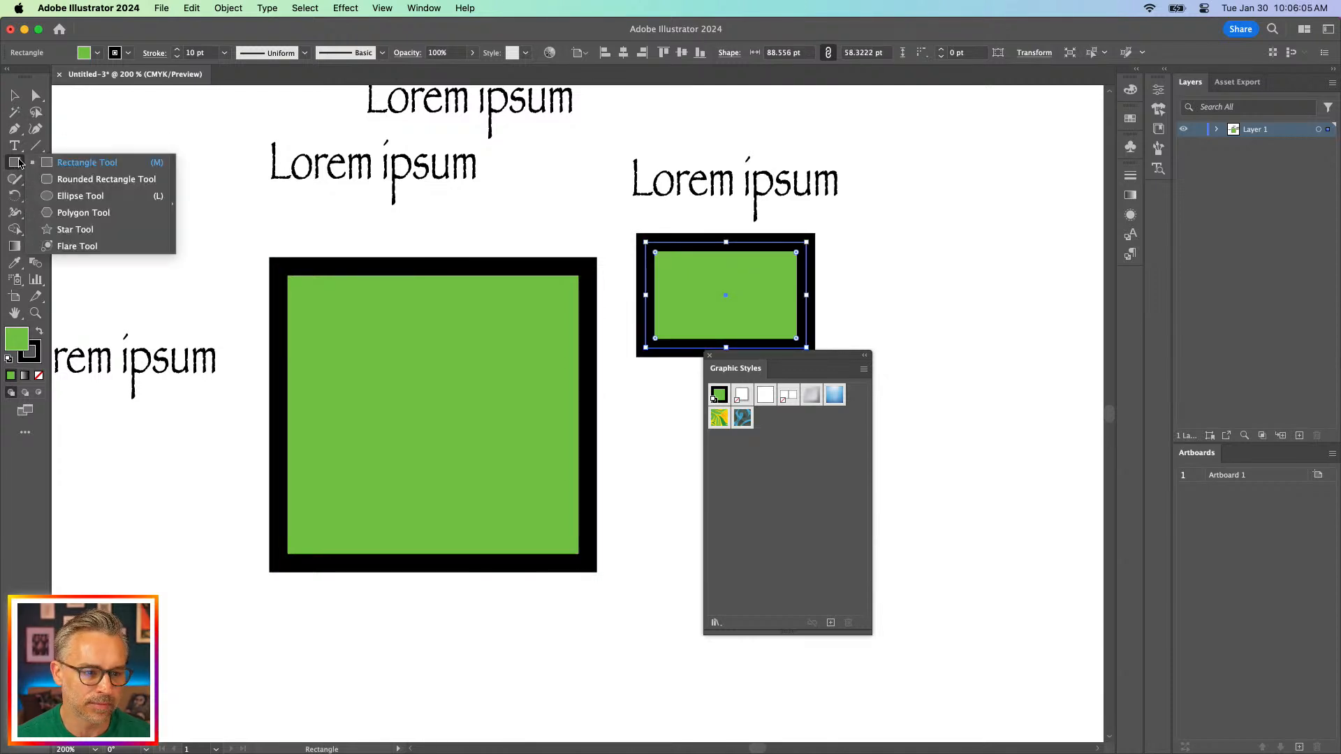
left_click(76, 230)
mouse_move(629, 435)
left_mouse_down()
mouse_move(692, 497)
mouse_move(594, 559)
mouse_move(538, 565)
left_mouse_up()
left_click_drag(215, 509, 328, 651)
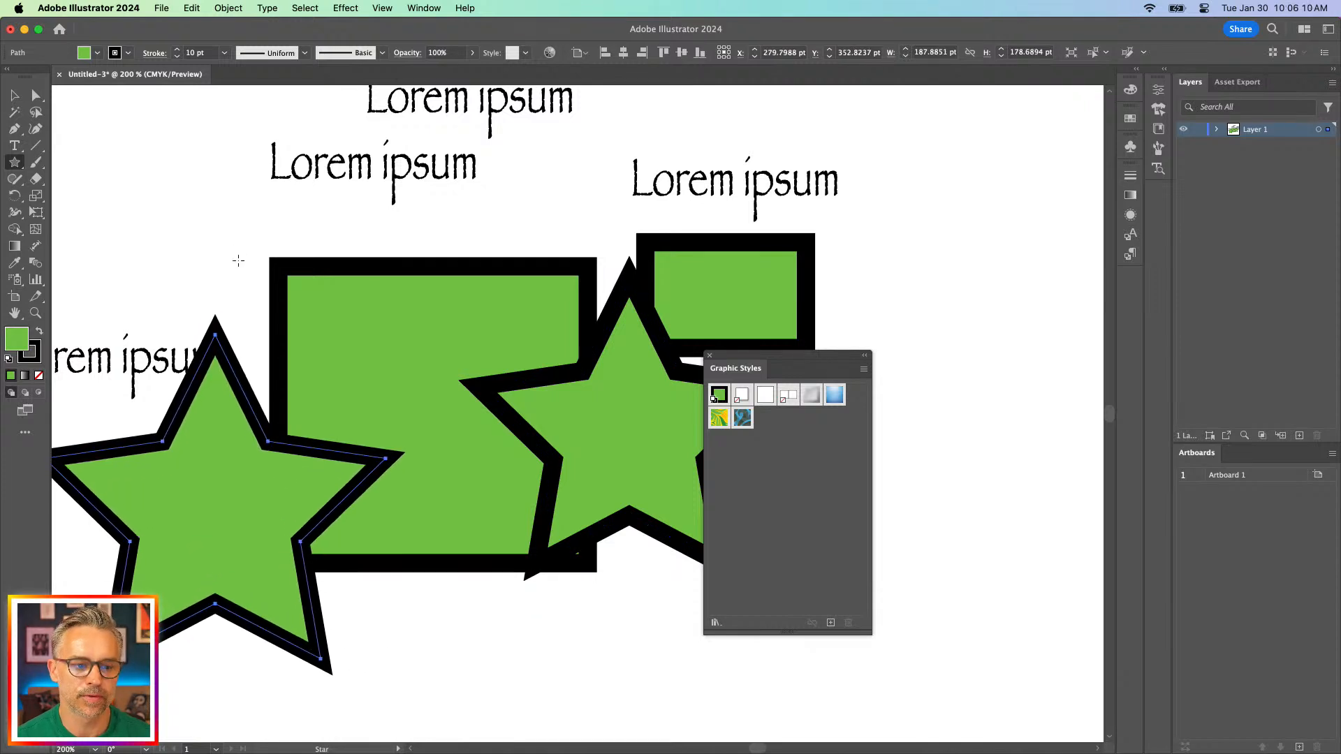
left_click_drag(239, 261, 335, 387)
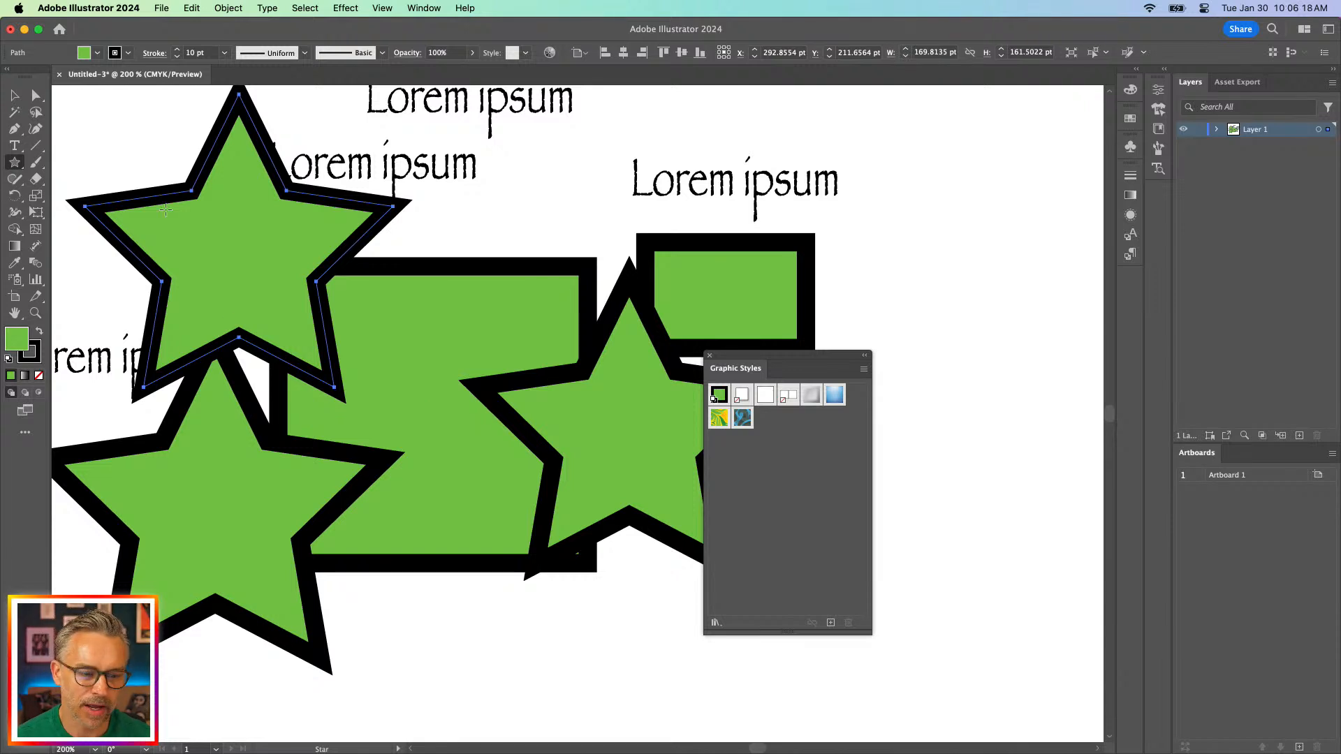
Draw an ellipse about 126 by 105 pt in the blank area beside the star, and move the Graphic Styles panel clear of it
left_click_drag(768, 361, 812, 303)
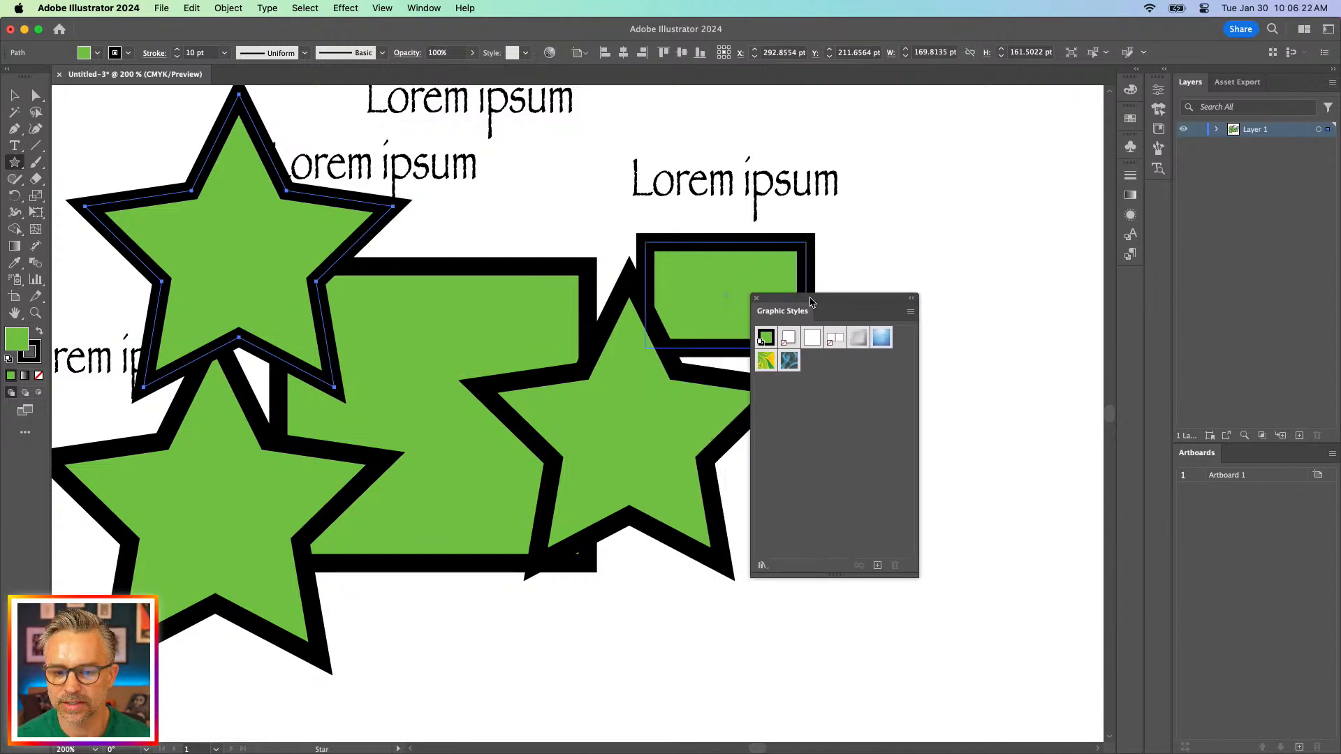
scroll(512, 189, "right", 5)
scroll(512, 188, "down", 3)
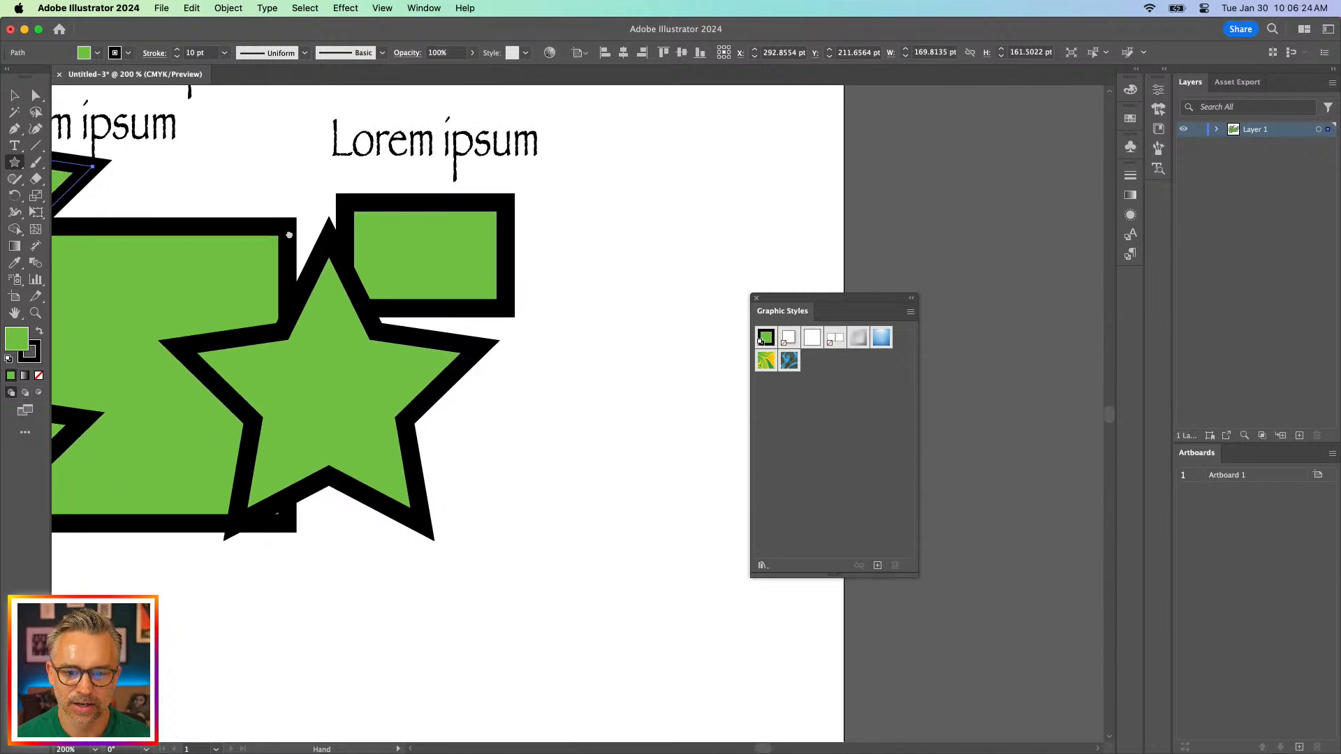
scroll(512, 189, "left", 5)
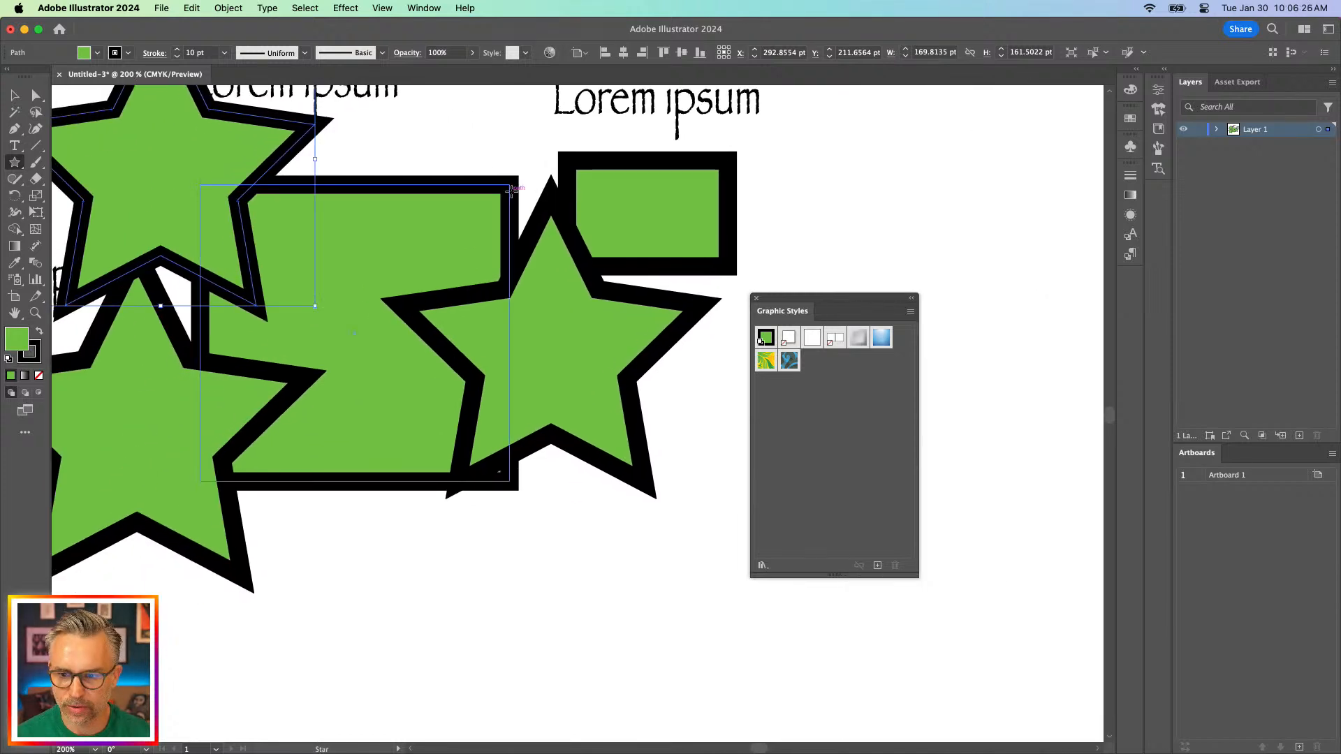
key("space")
left_click_drag(740, 261, 402, 302)
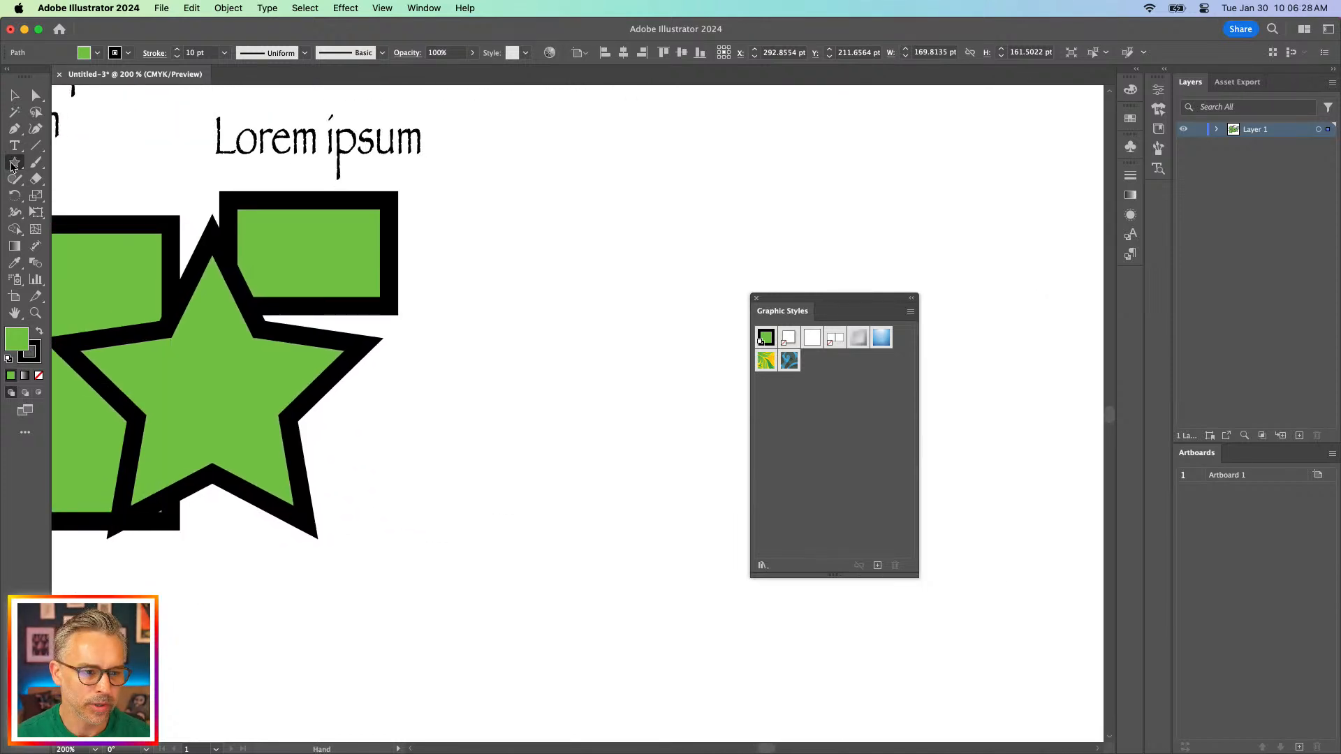
left_click(15, 162)
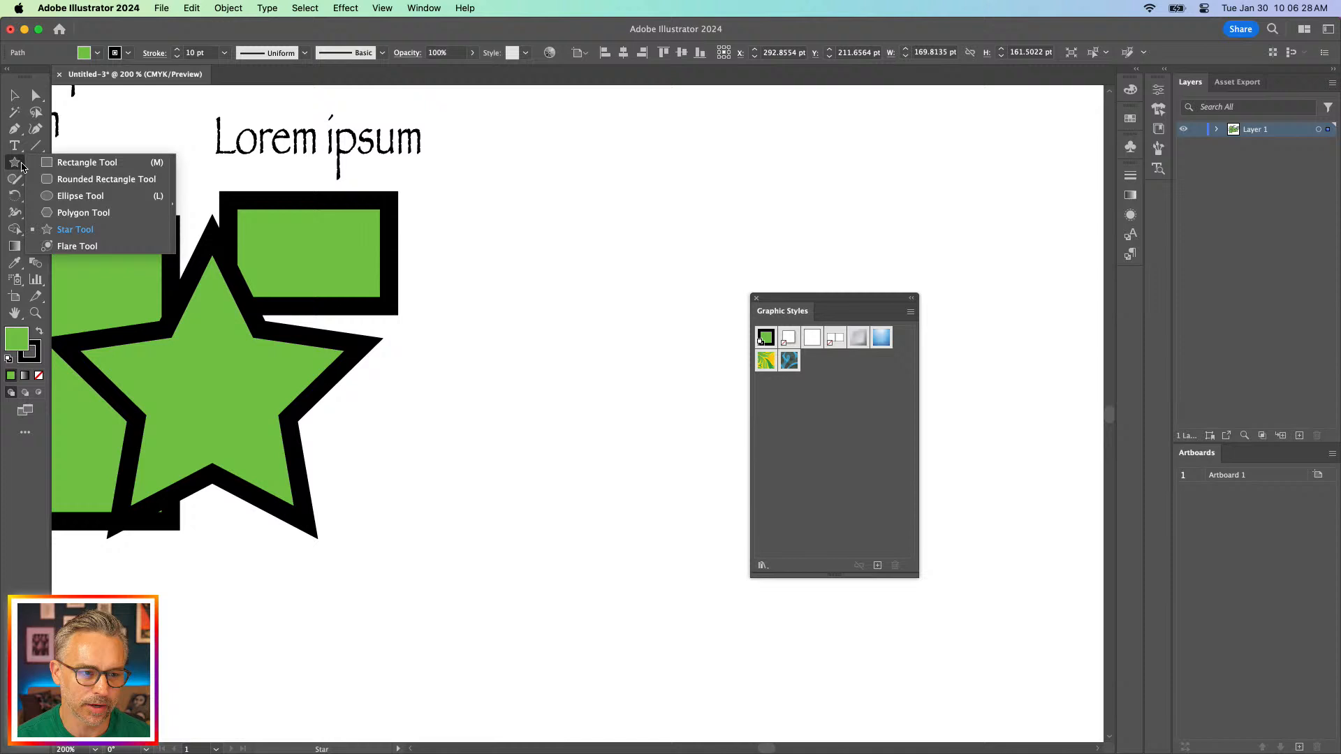
left_click(80, 195)
left_click_drag(502, 252, 739, 450)
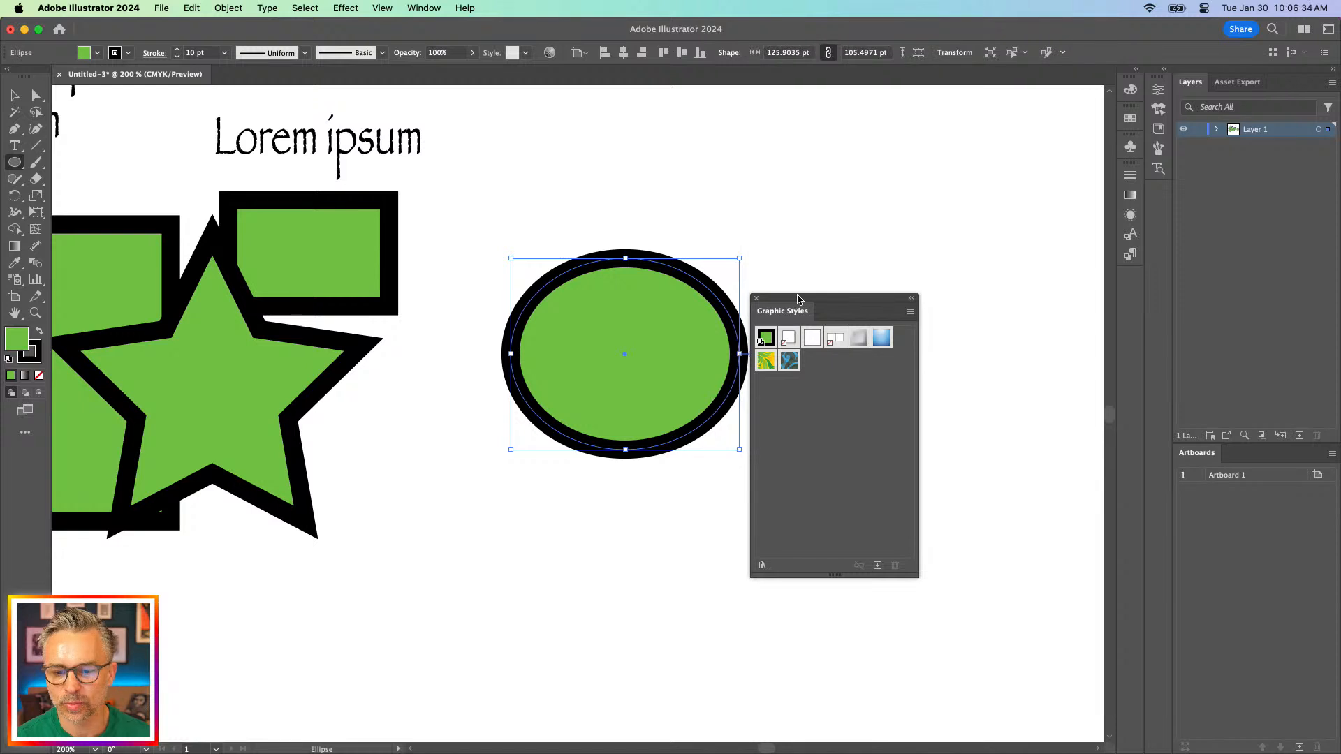
left_click_drag(797, 297, 960, 244)
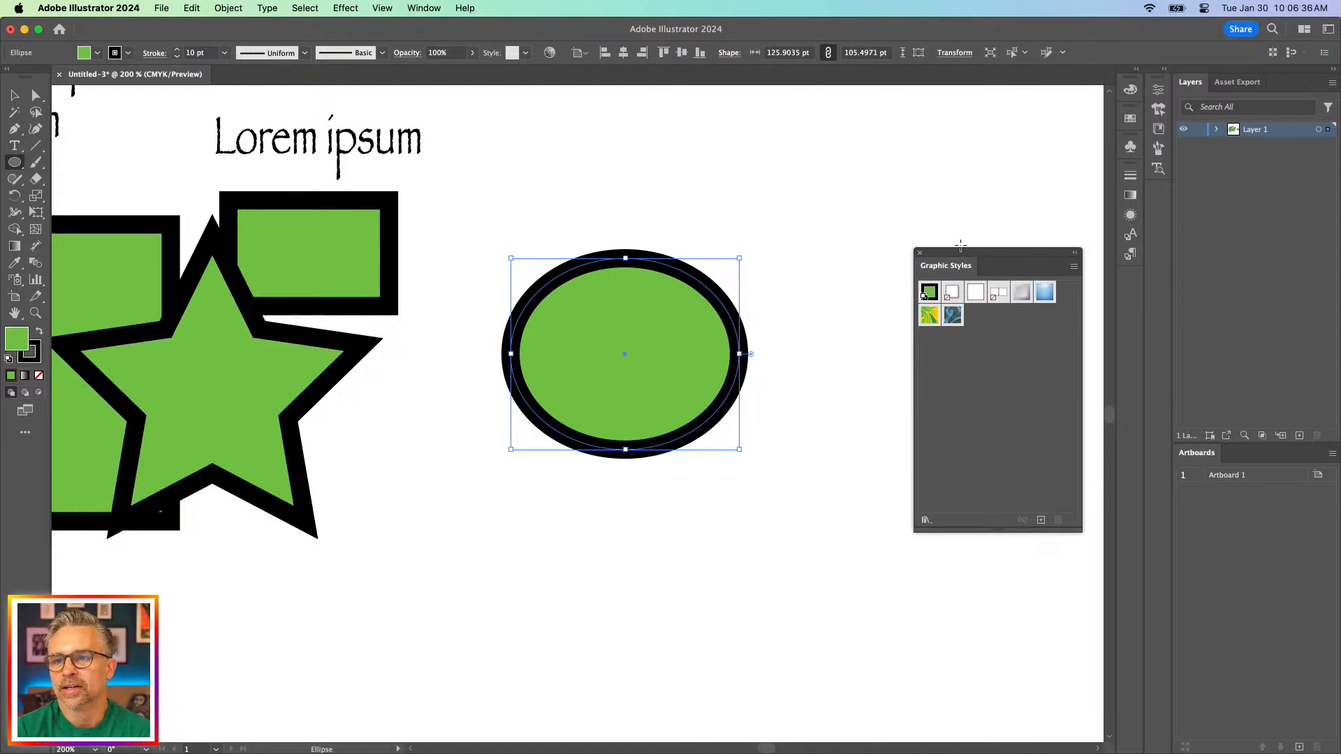
Replace the ellipse with a circle about 119 pt across and overlap its lower edge with a rounded rectangle about 65 by 75 pt
key("BackSpace")
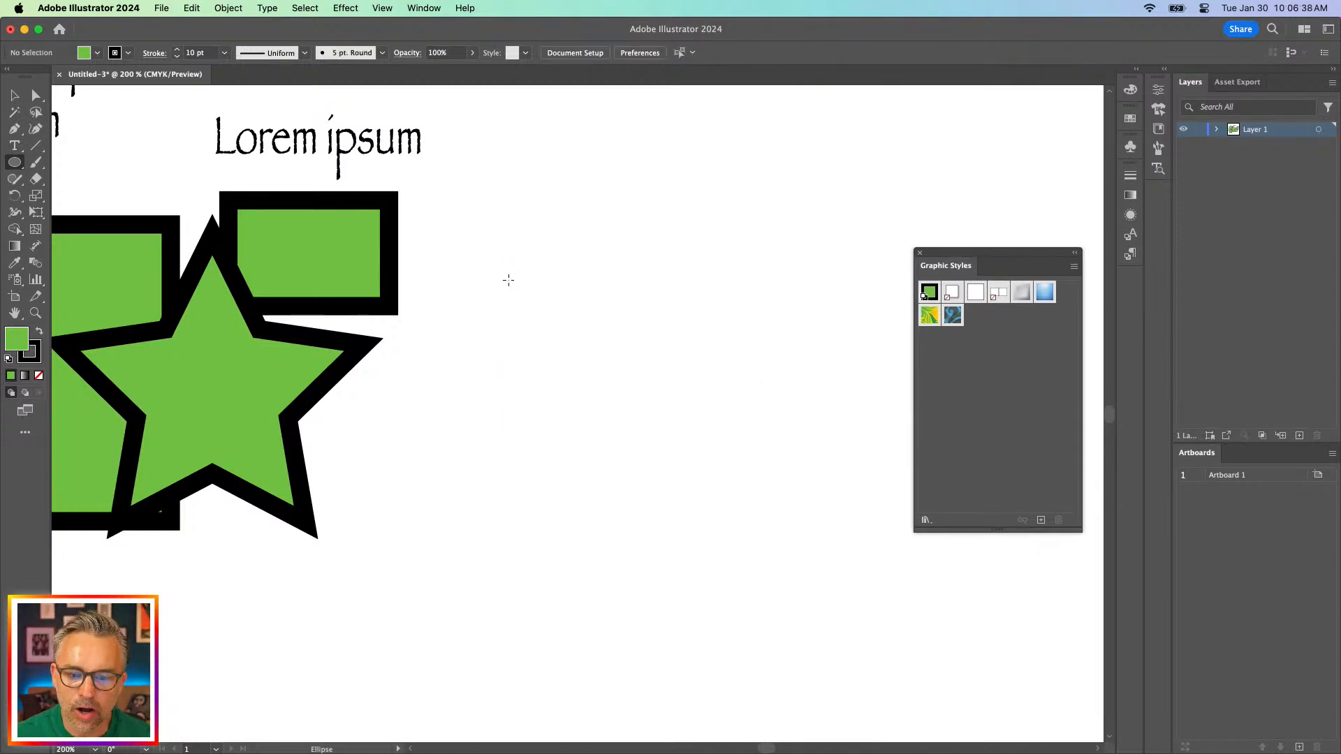
left_click_drag(517, 277, 733, 493)
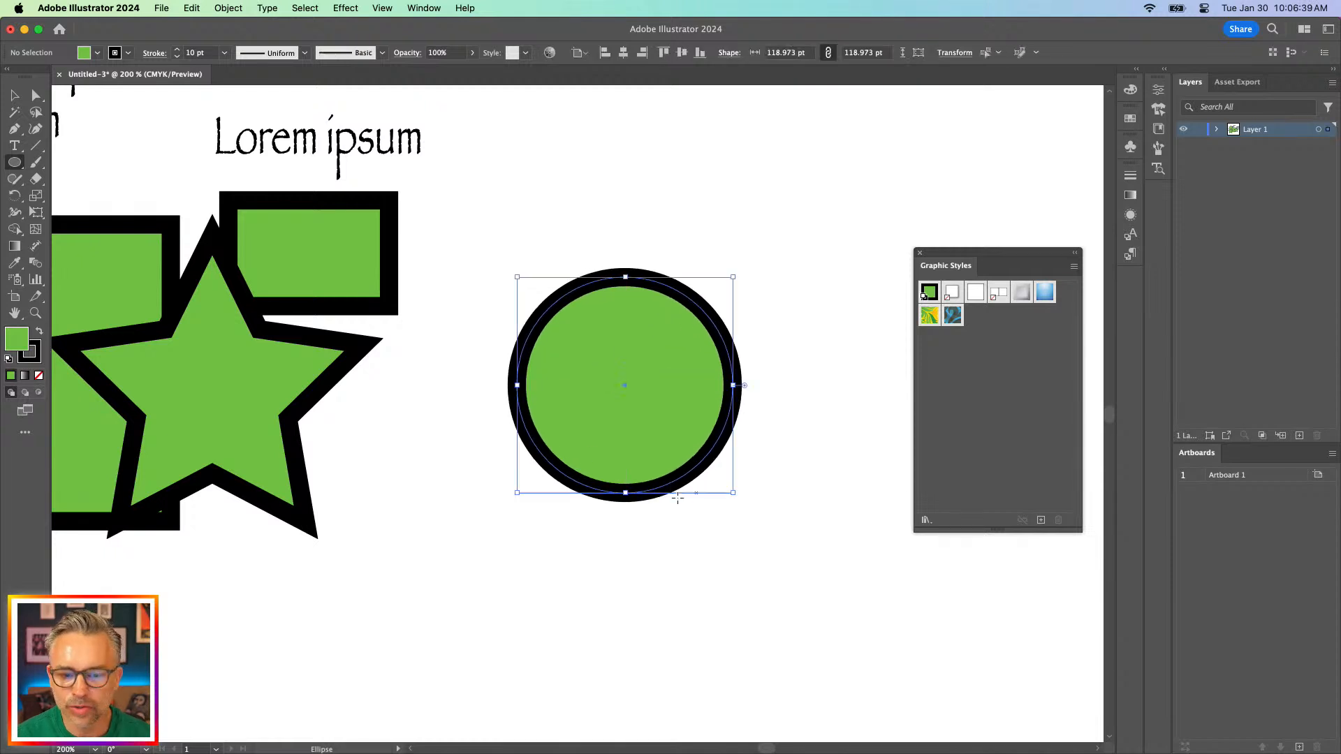
left_click(15, 162)
left_click(63, 179)
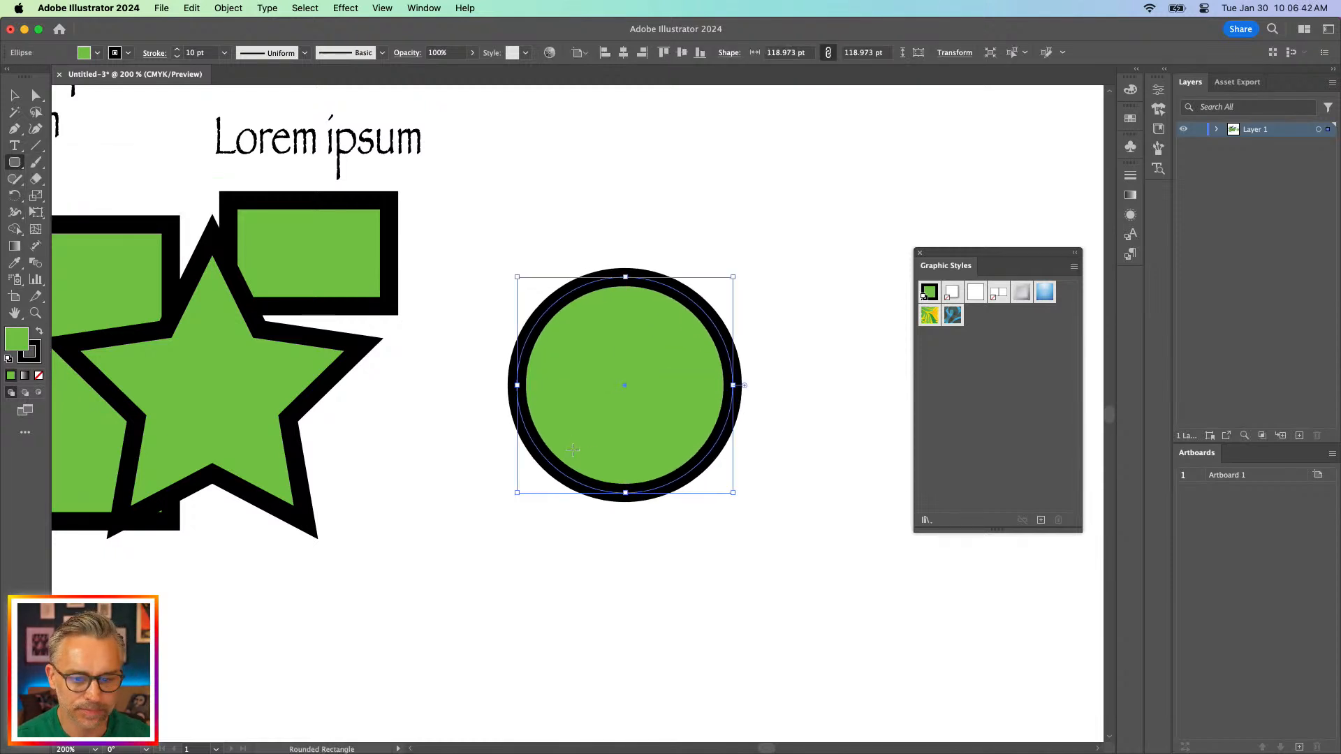
left_click_drag(567, 426, 684, 560)
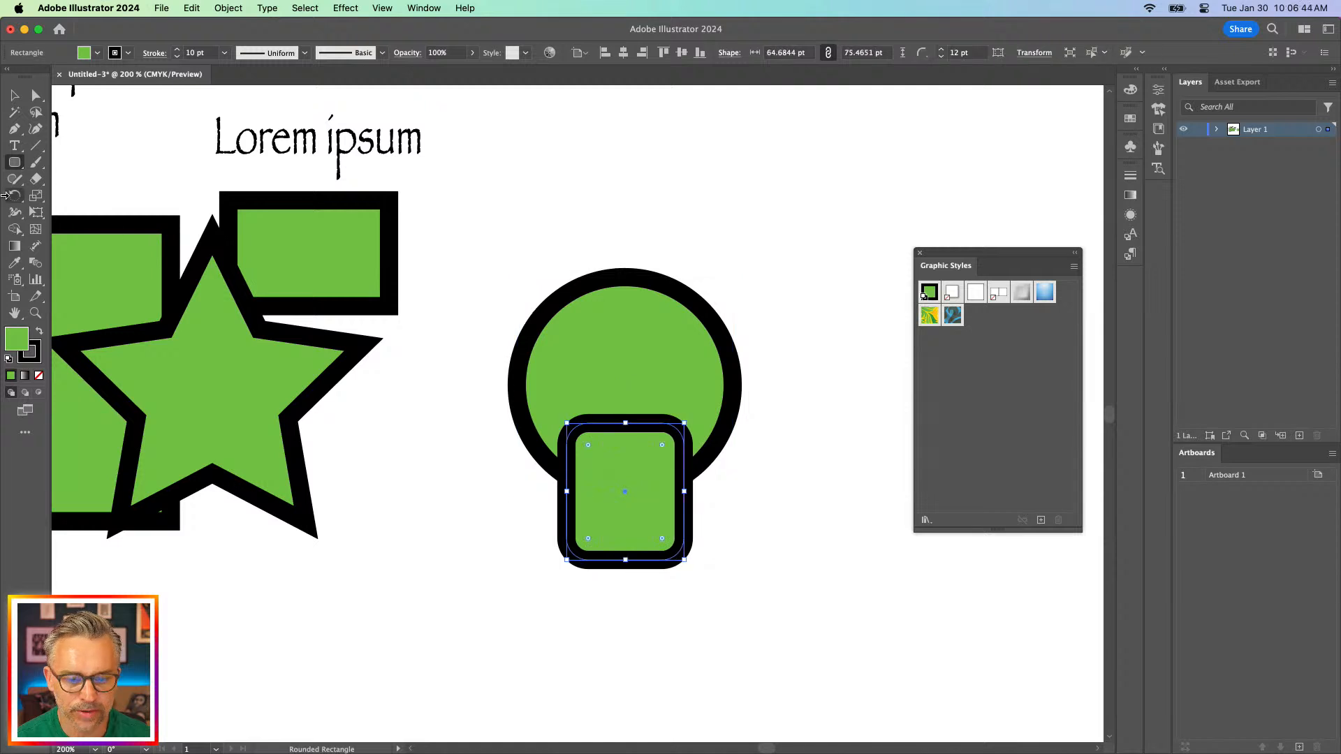
Select both the circle and the rounded rectangle, expand the Properties panel and close the floating Graphic Styles panel
left_click(11, 96)
left_click_drag(515, 245, 762, 551)
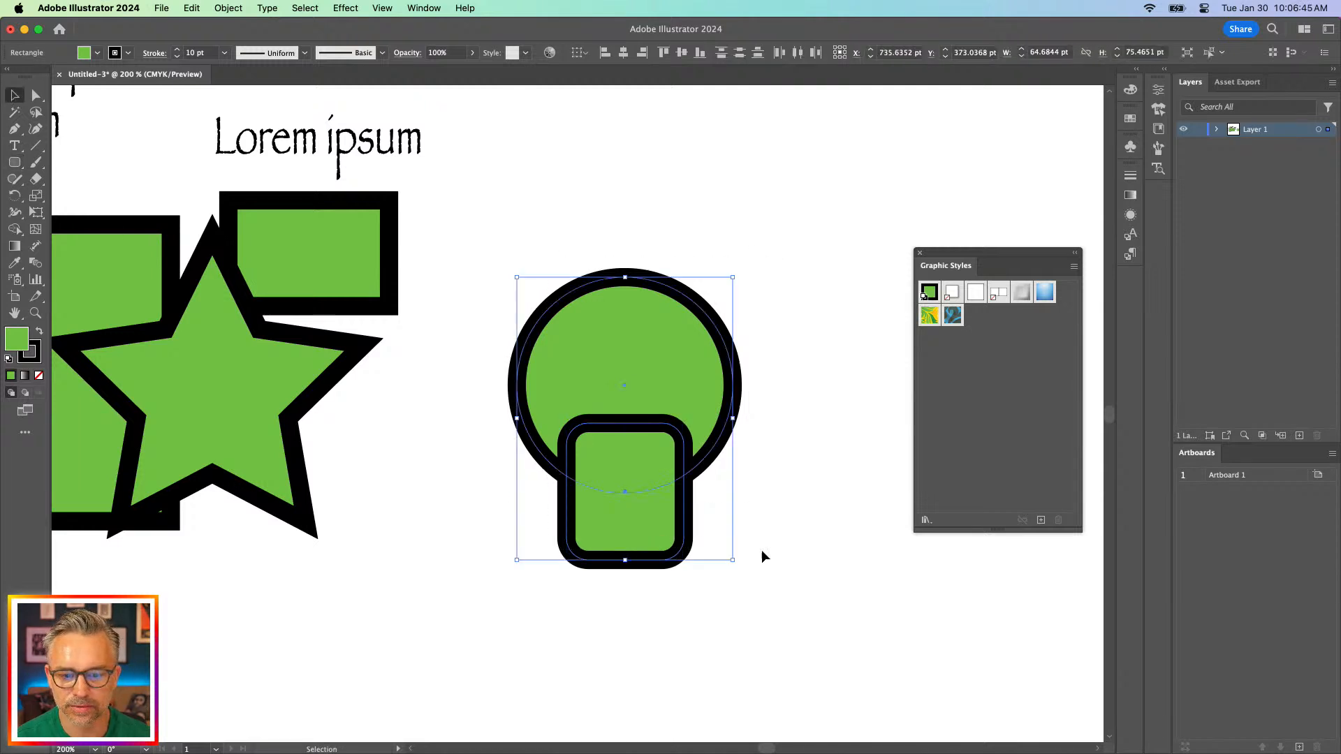
left_click(1166, 69)
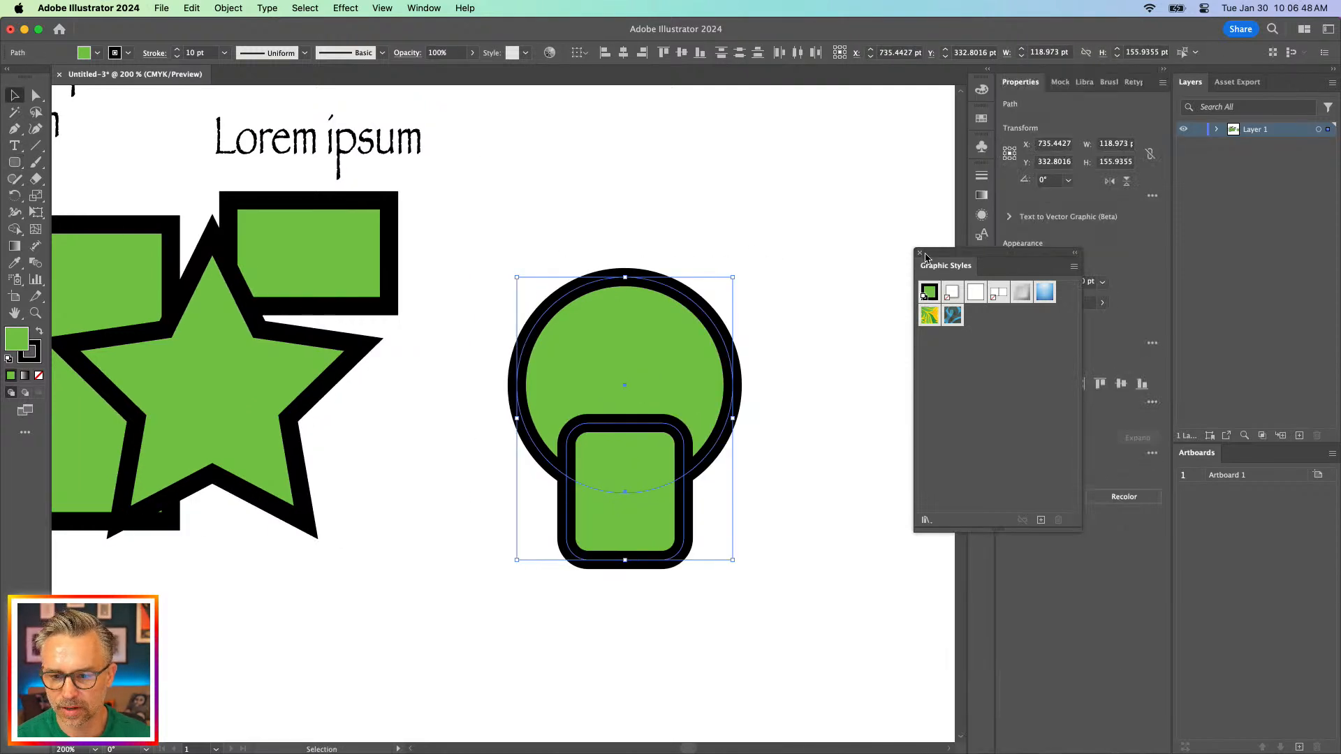
left_click(920, 255)
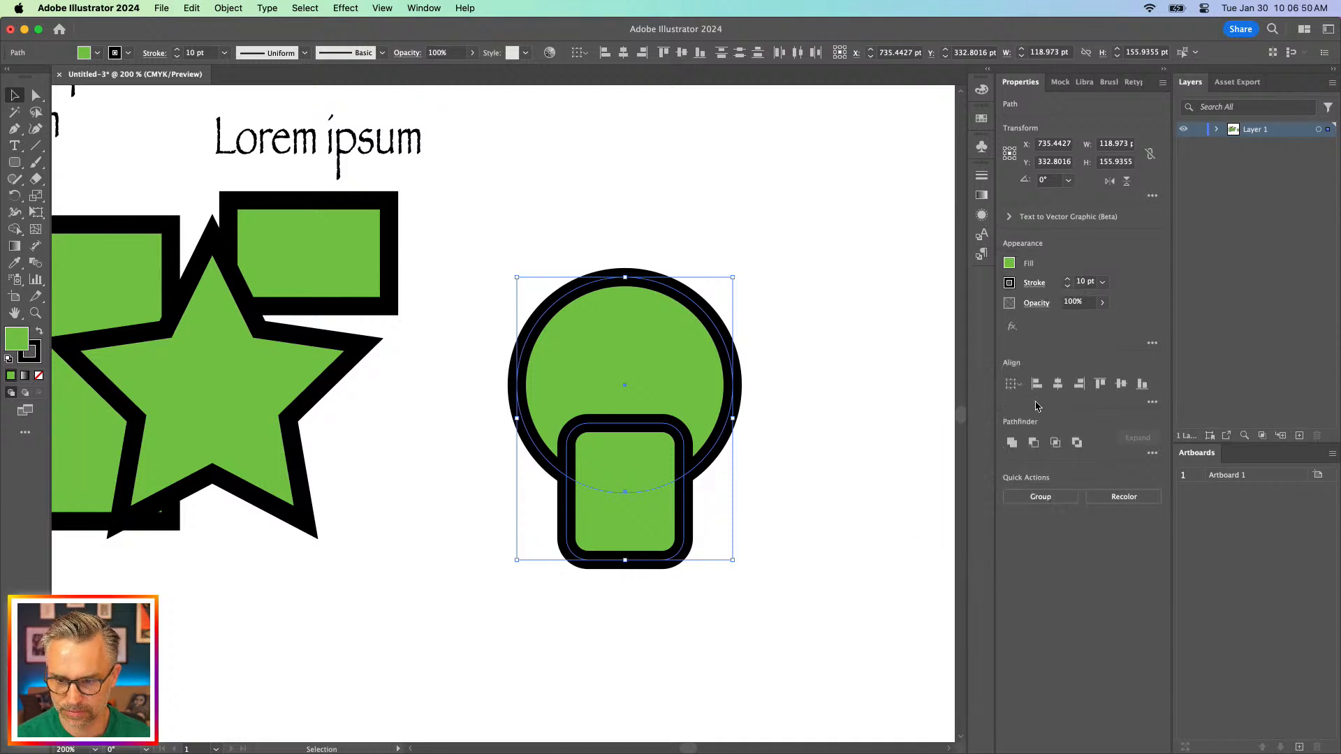
Try uniting the circle and rounded rectangle, undo the union, and move both shapes farther from the star
left_click(1011, 443)
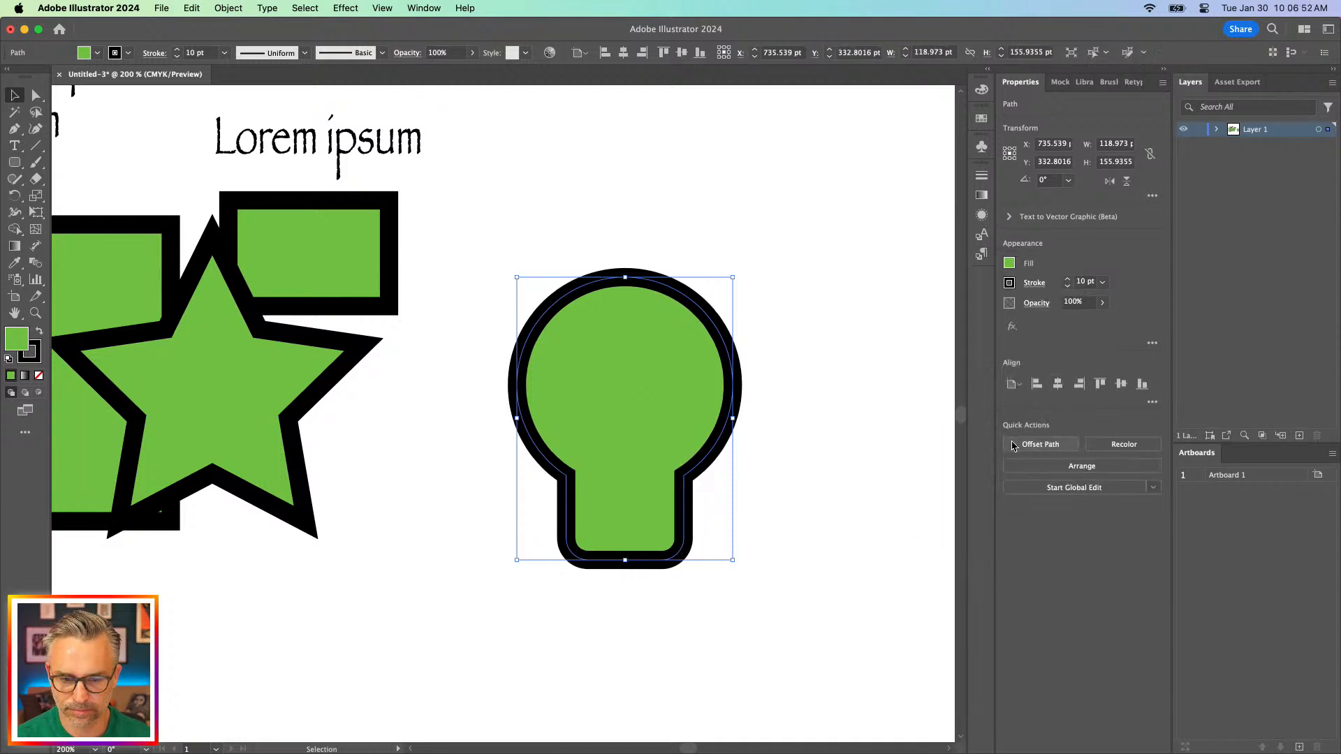
key("super+z")
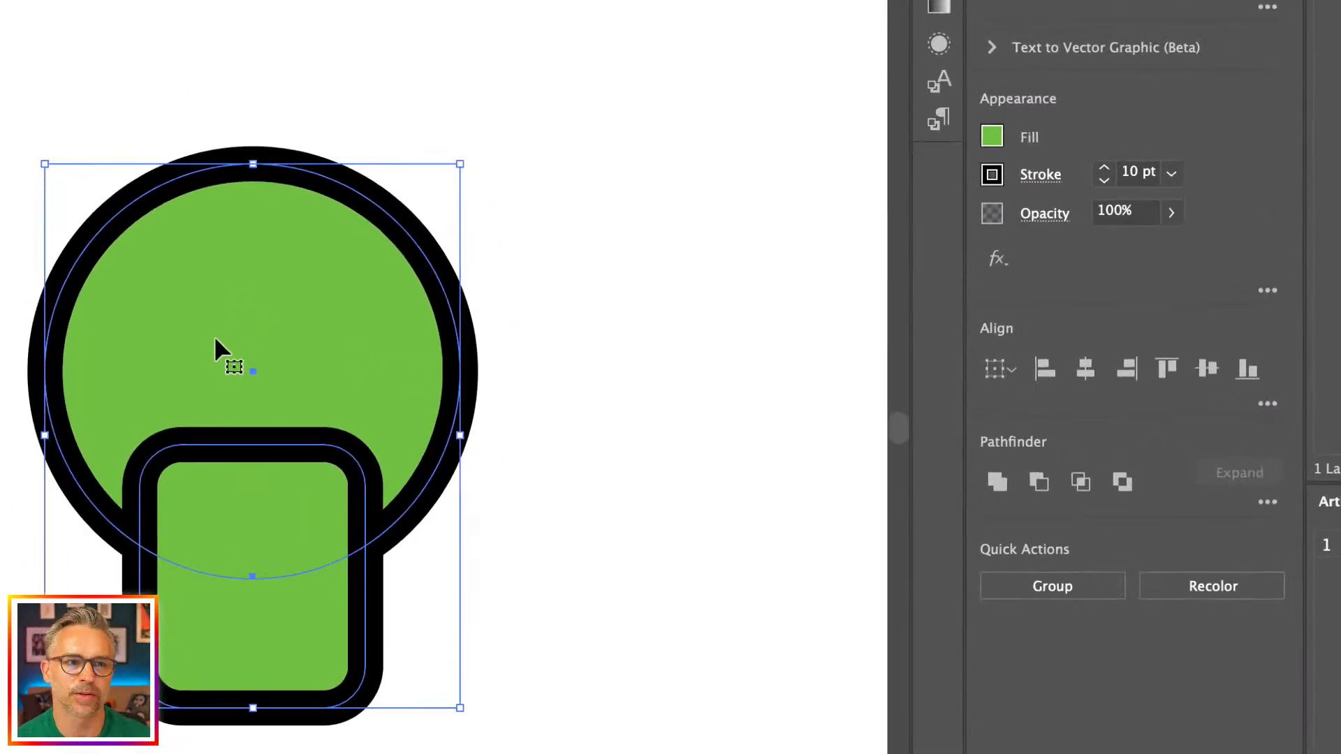
left_click_drag(215, 337, 506, 316)
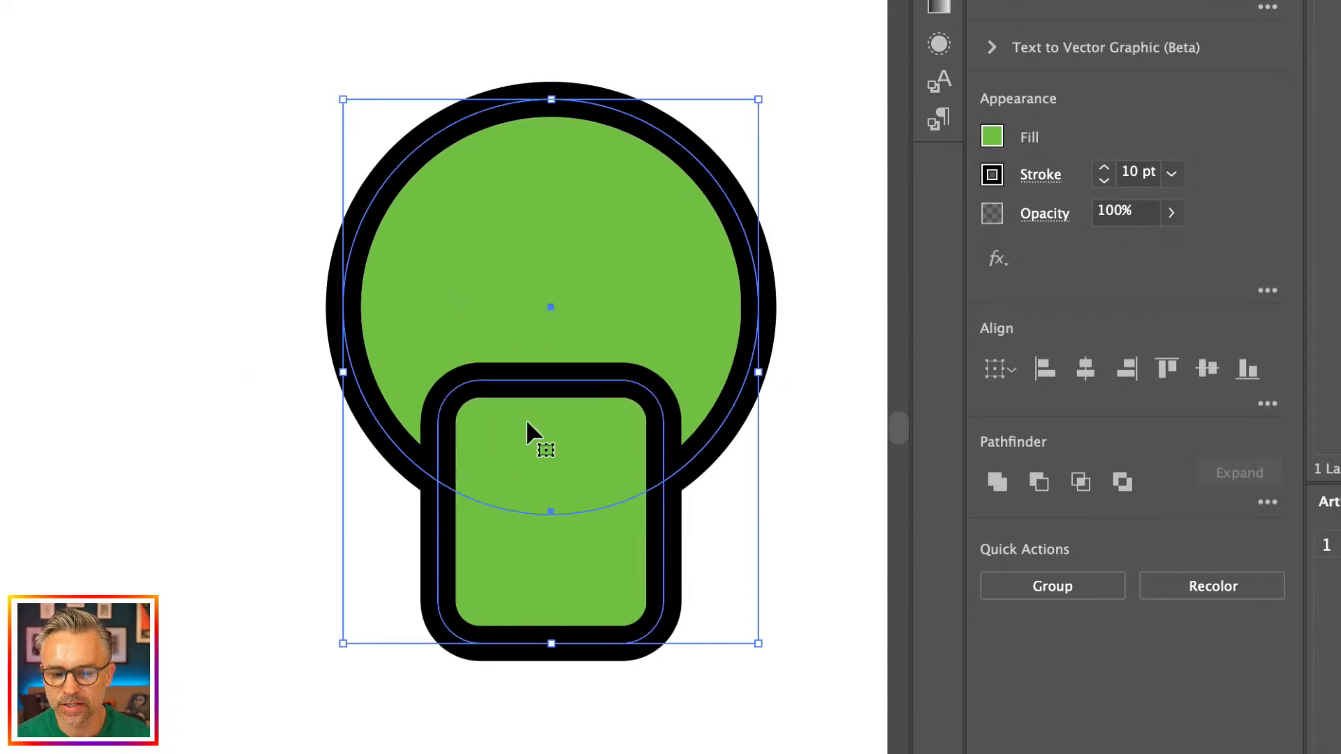
Try uniting the circle and rounded rectangle into one path and examine its outline in Outline view
left_click(998, 481)
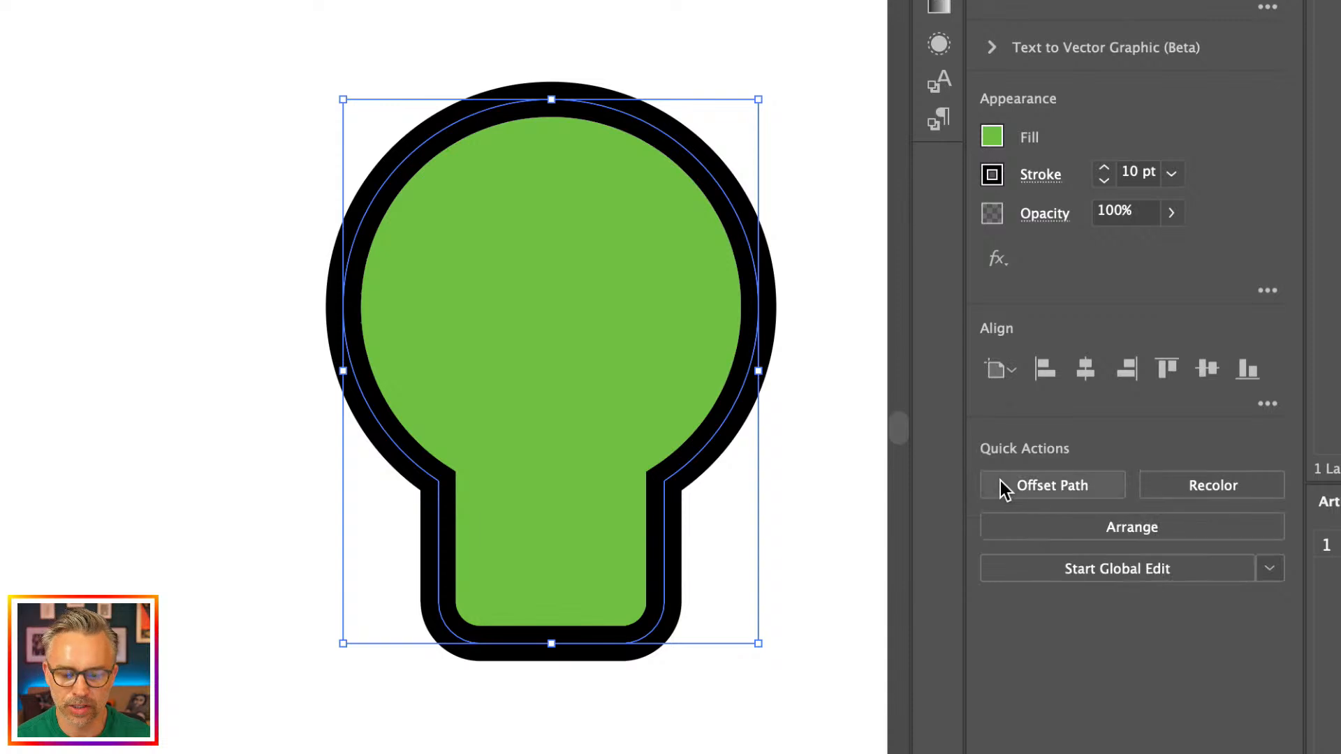
key("super+y")
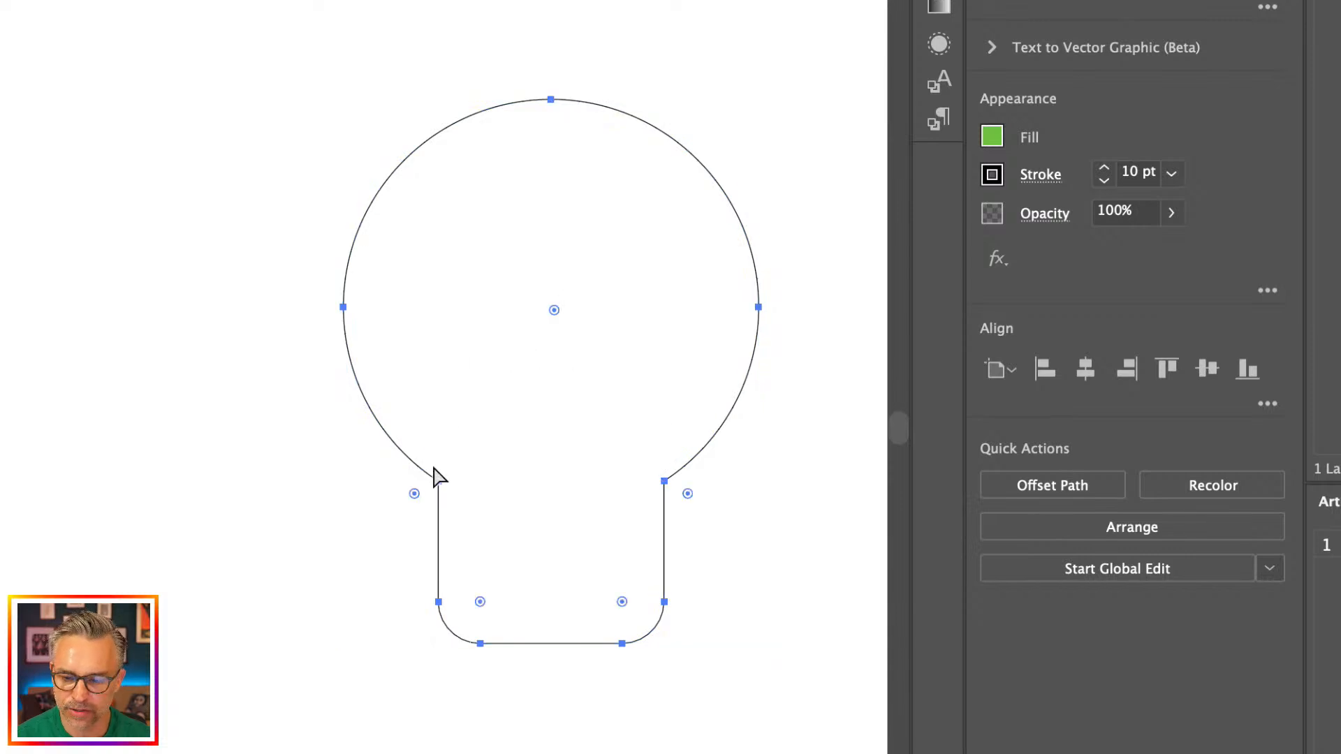
key("super+y")
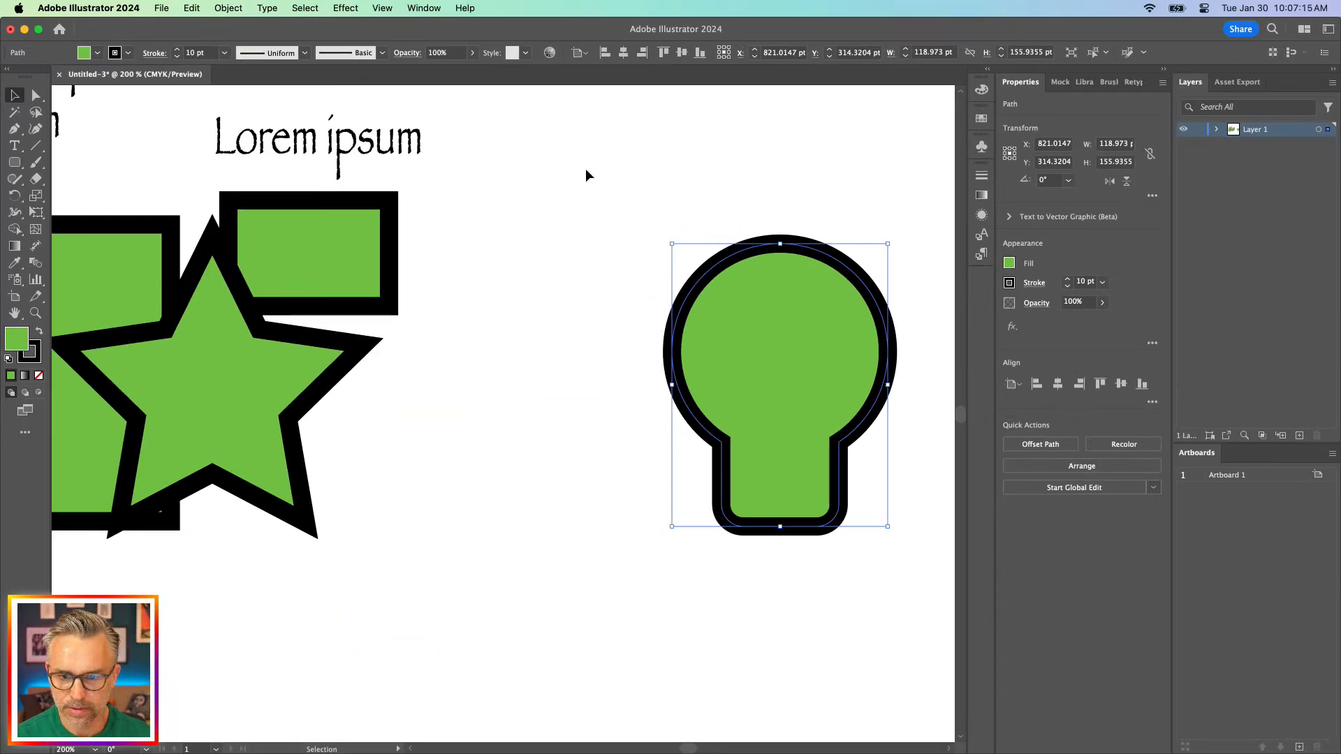
Try moving the united shape toward the star, and undo both the move and the union
left_click_drag(316, 12, 699, 555)
left_click_drag(857, 482, 858, 484)
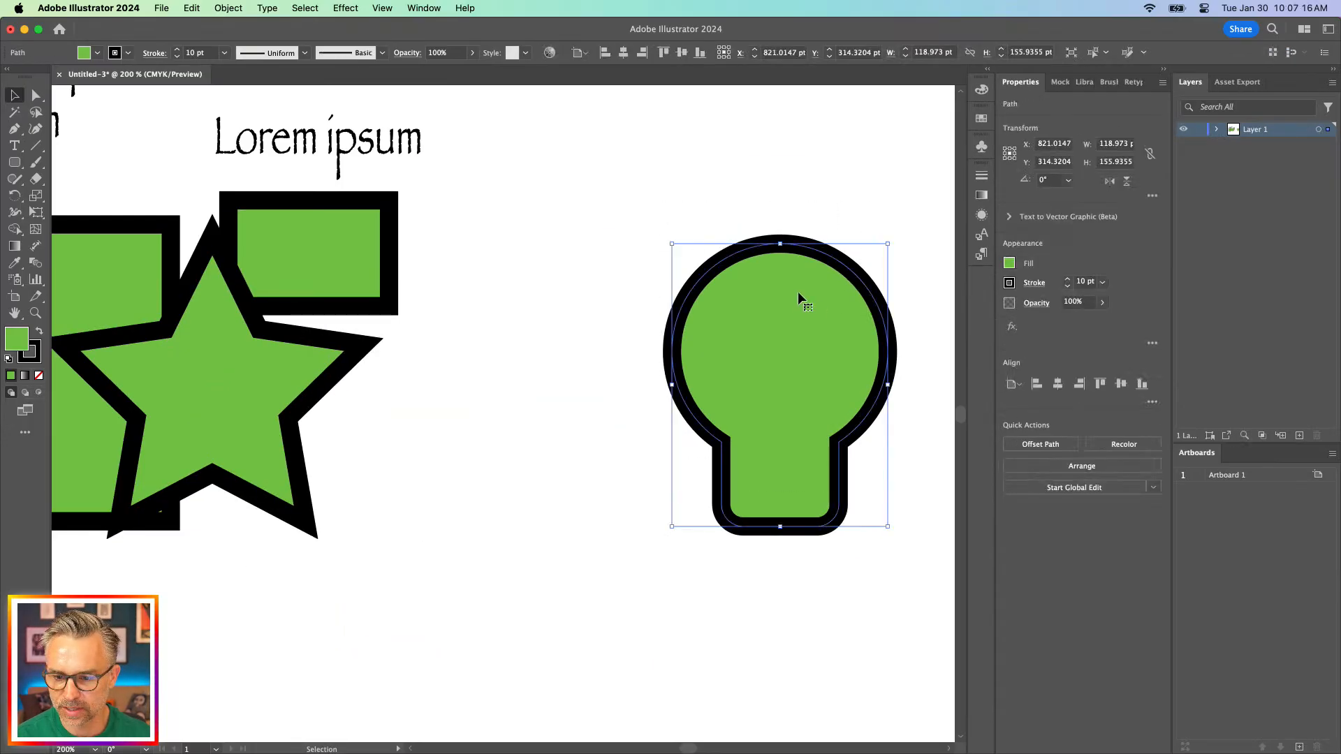
left_click_drag(798, 291, 735, 299)
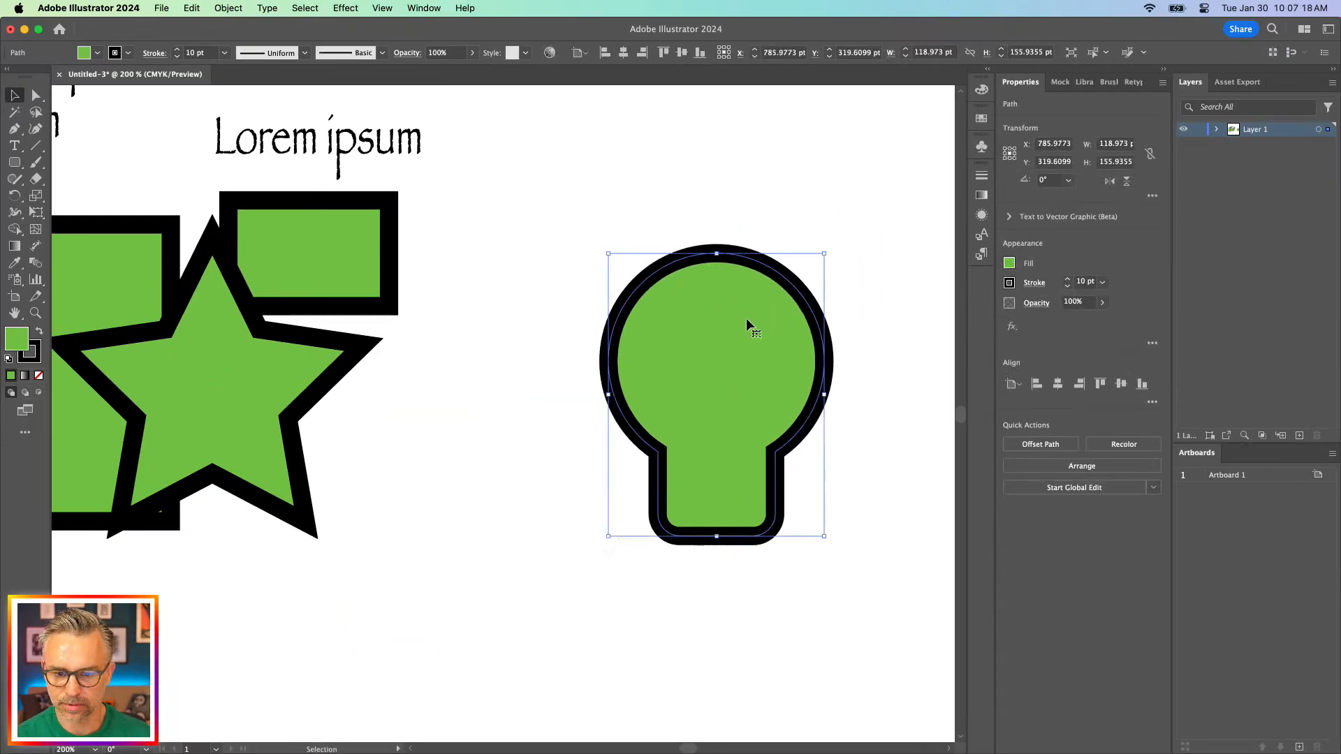
key("super+z")
key("super+z")
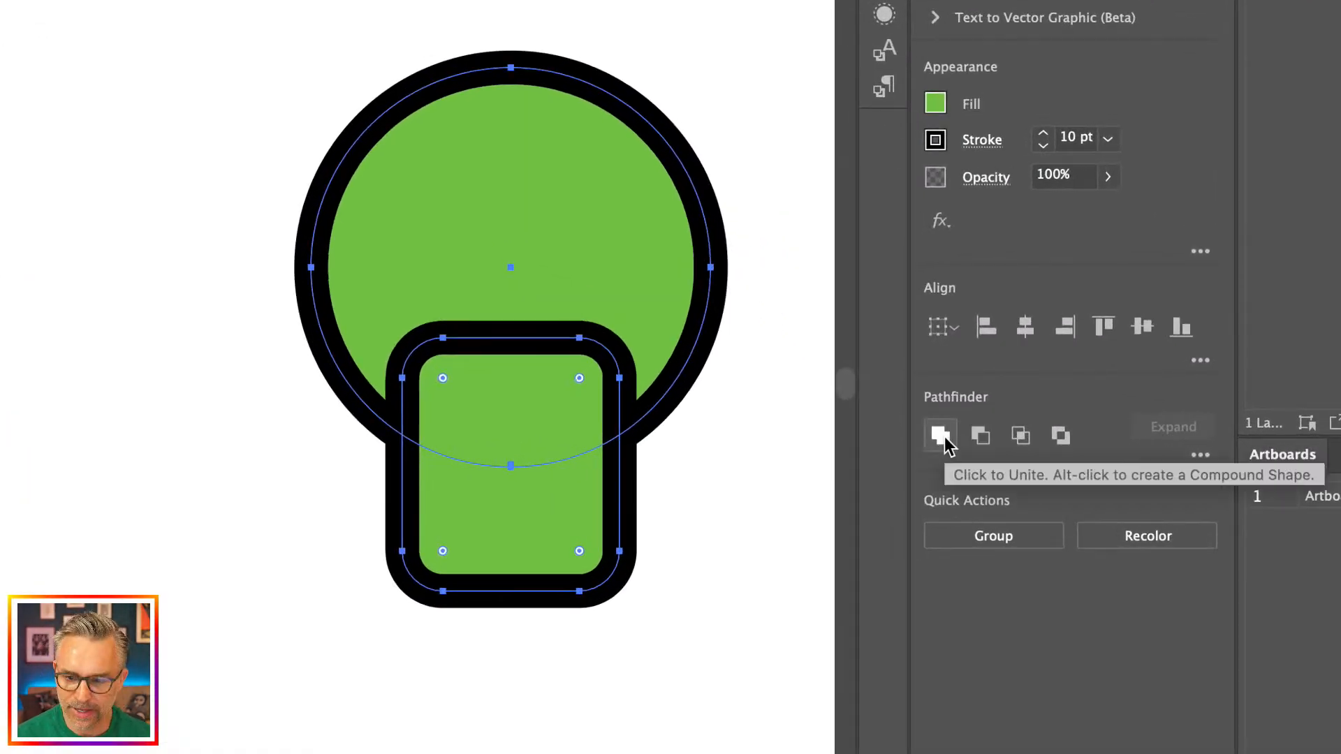
Unite the circle and rounded rectangle as an editable compound shape, move it toward the star and deselect it
left_click(942, 436)
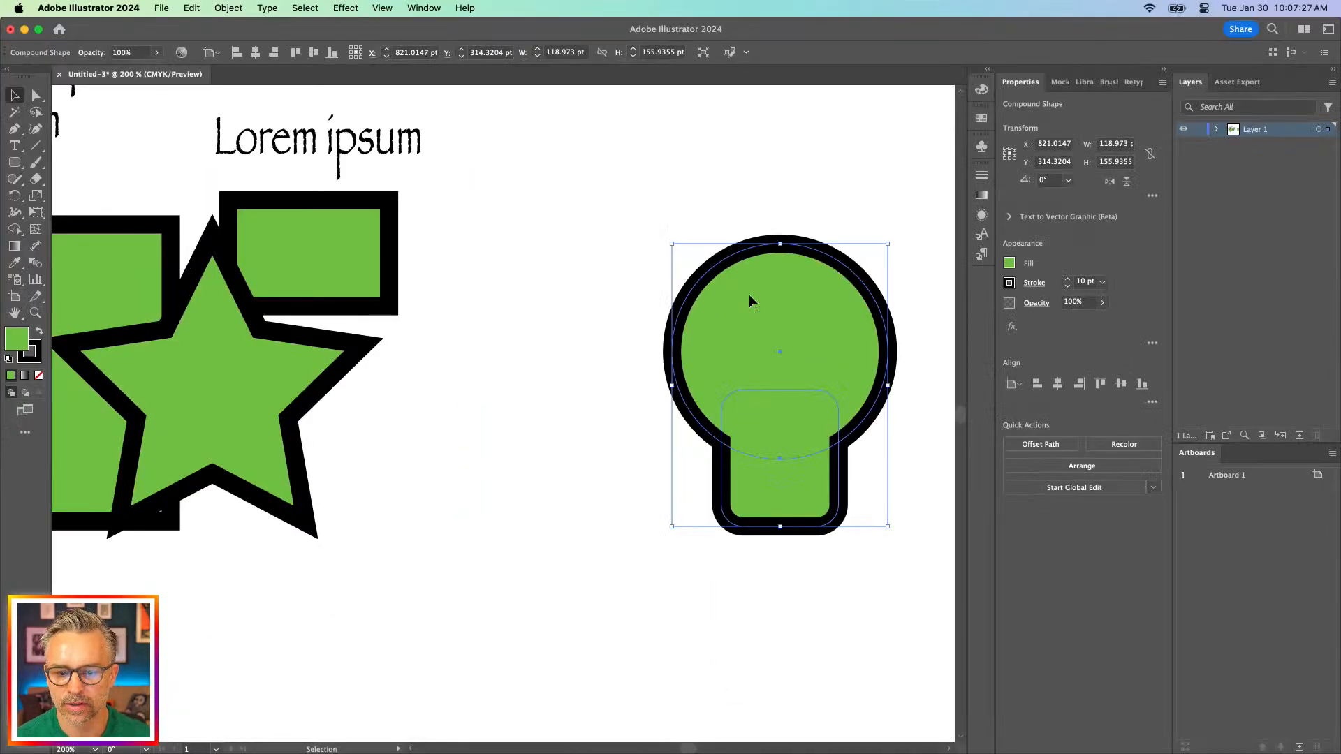
left_click_drag(749, 294, 635, 326)
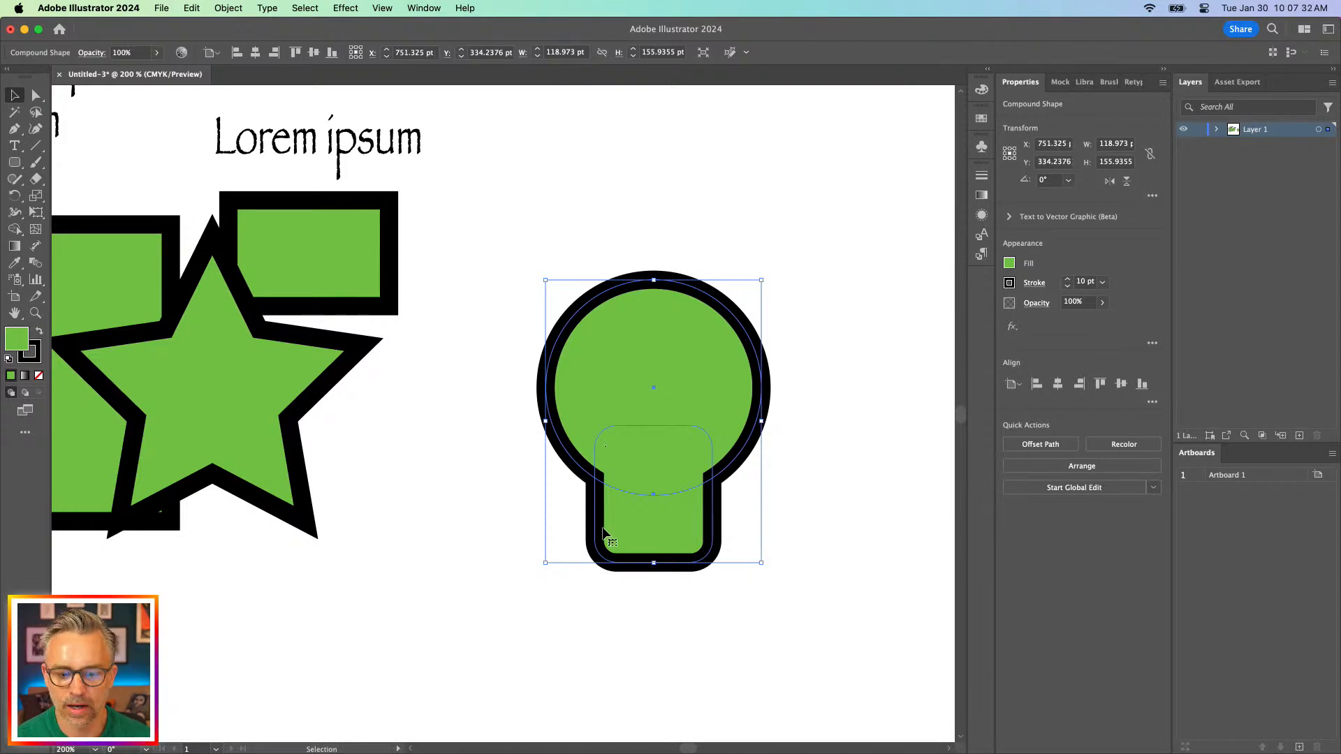
left_click(560, 490)
double_click(598, 497)
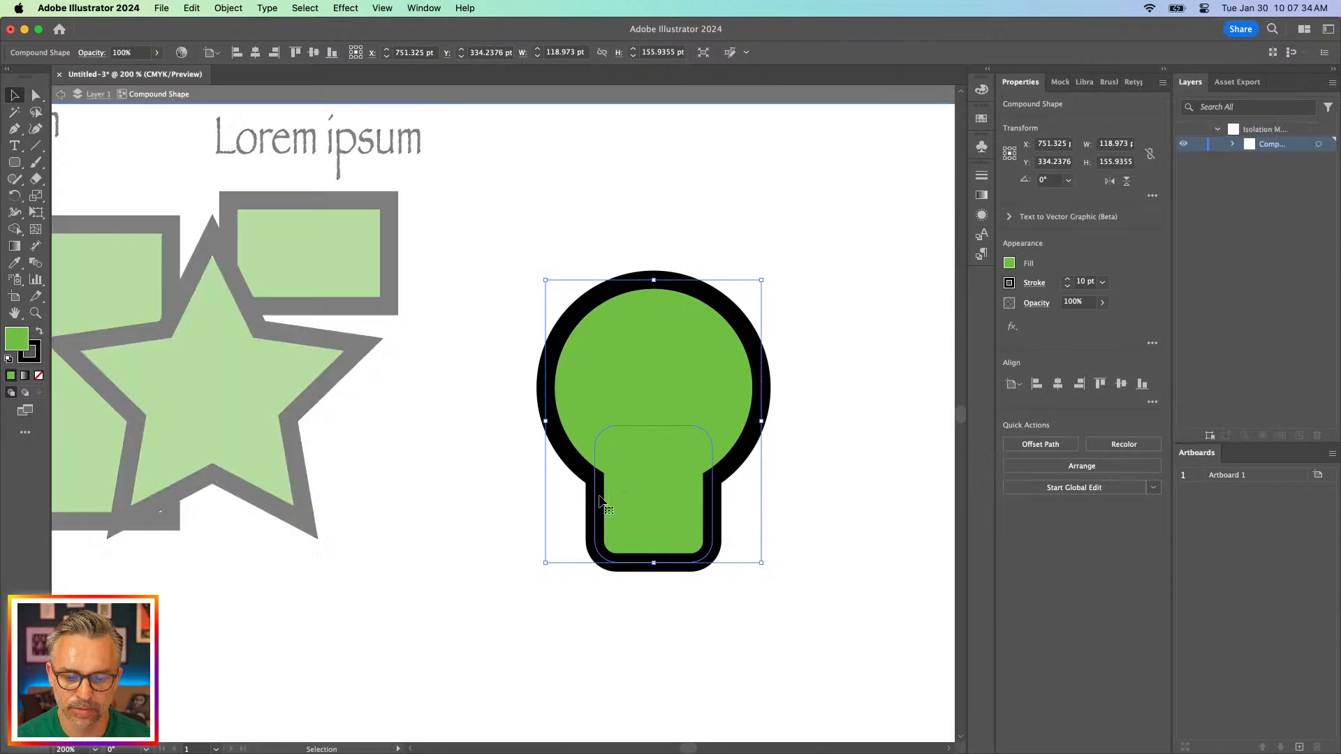
key("Escape")
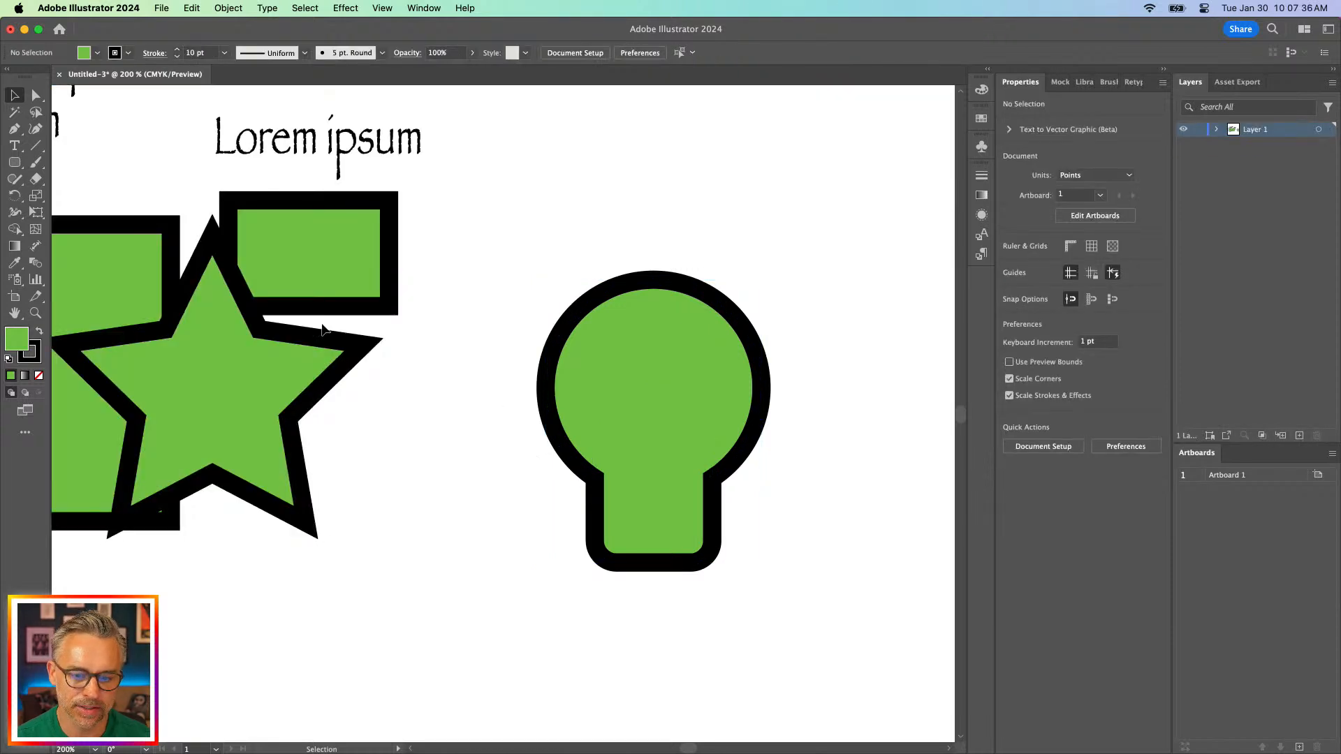
Draw a small circle about 23 pt across inside the upper part of the compound shape
left_click_drag(13, 162, 70, 196)
left_click_drag(604, 366, 620, 387)
key("v")
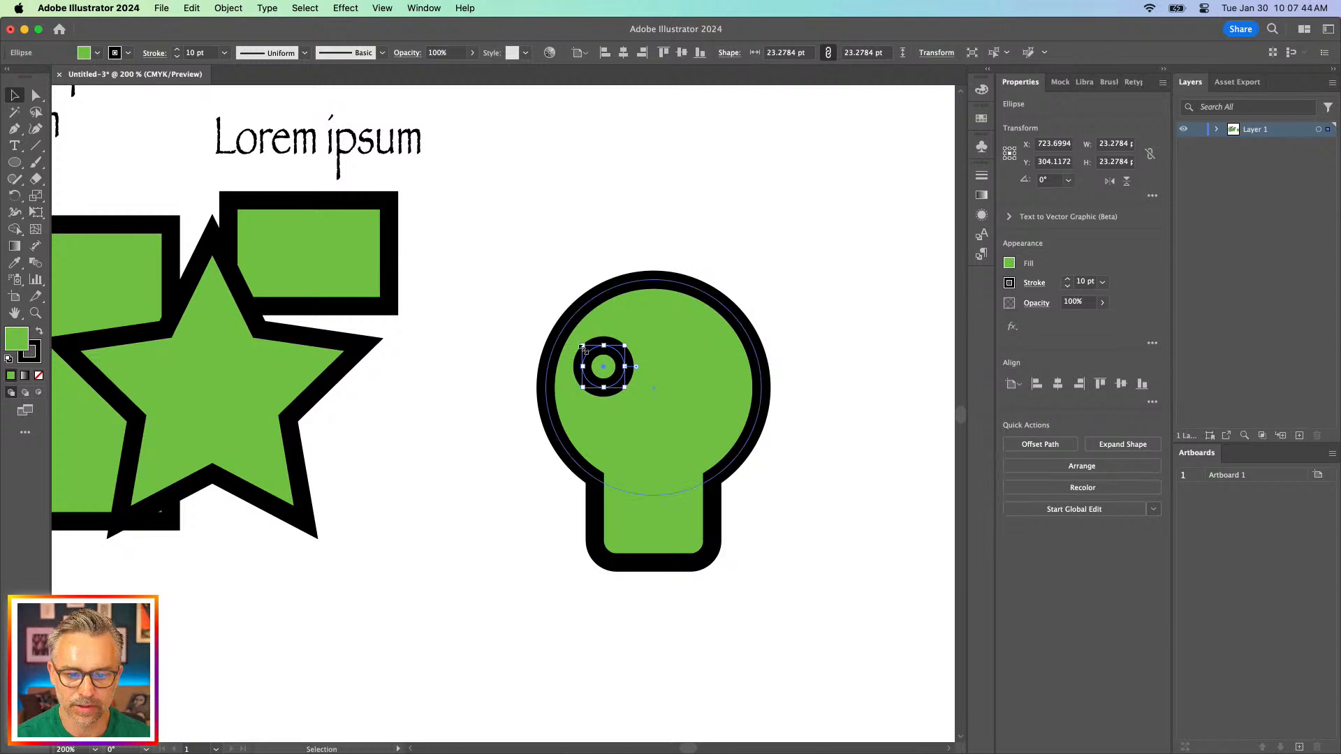
Duplicate the small circle to form a level pair of eyes and draw a horizontal mouth line about 38 pt long below them
left_click_drag(603, 364, 685, 378)
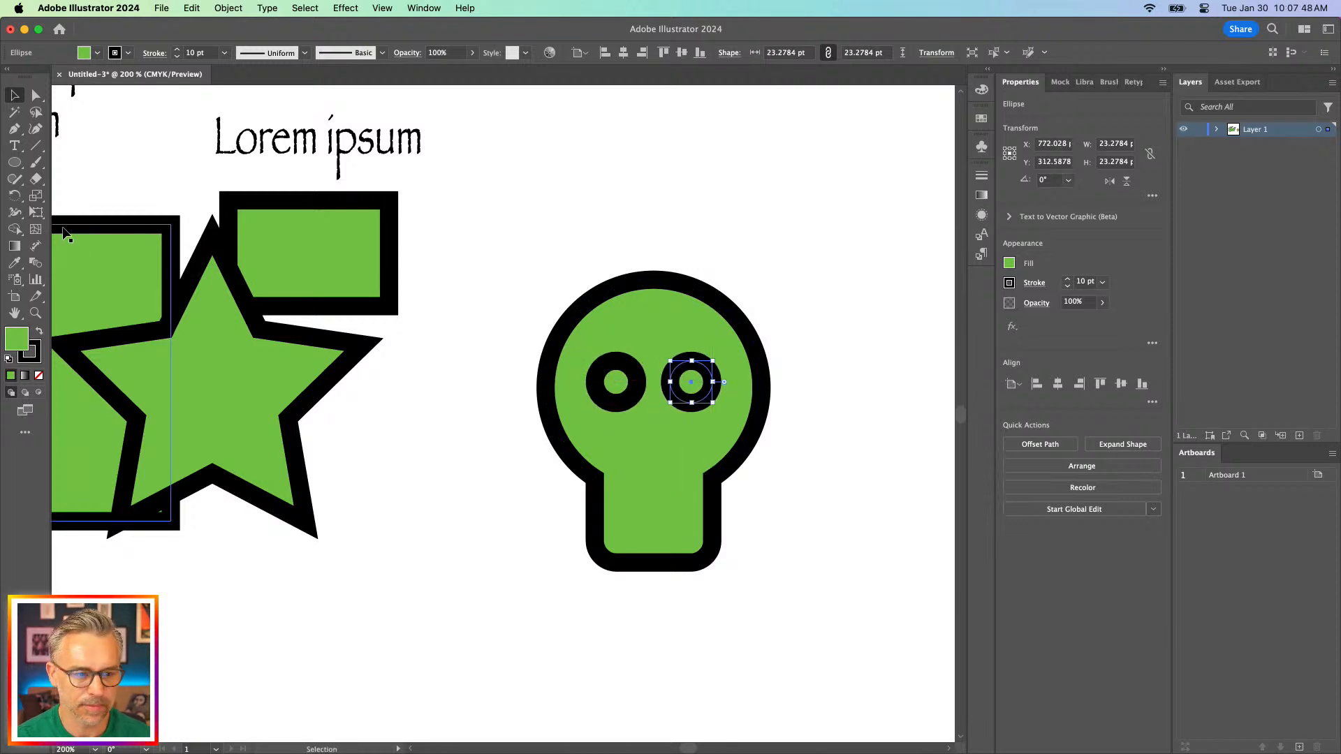
left_click(34, 147)
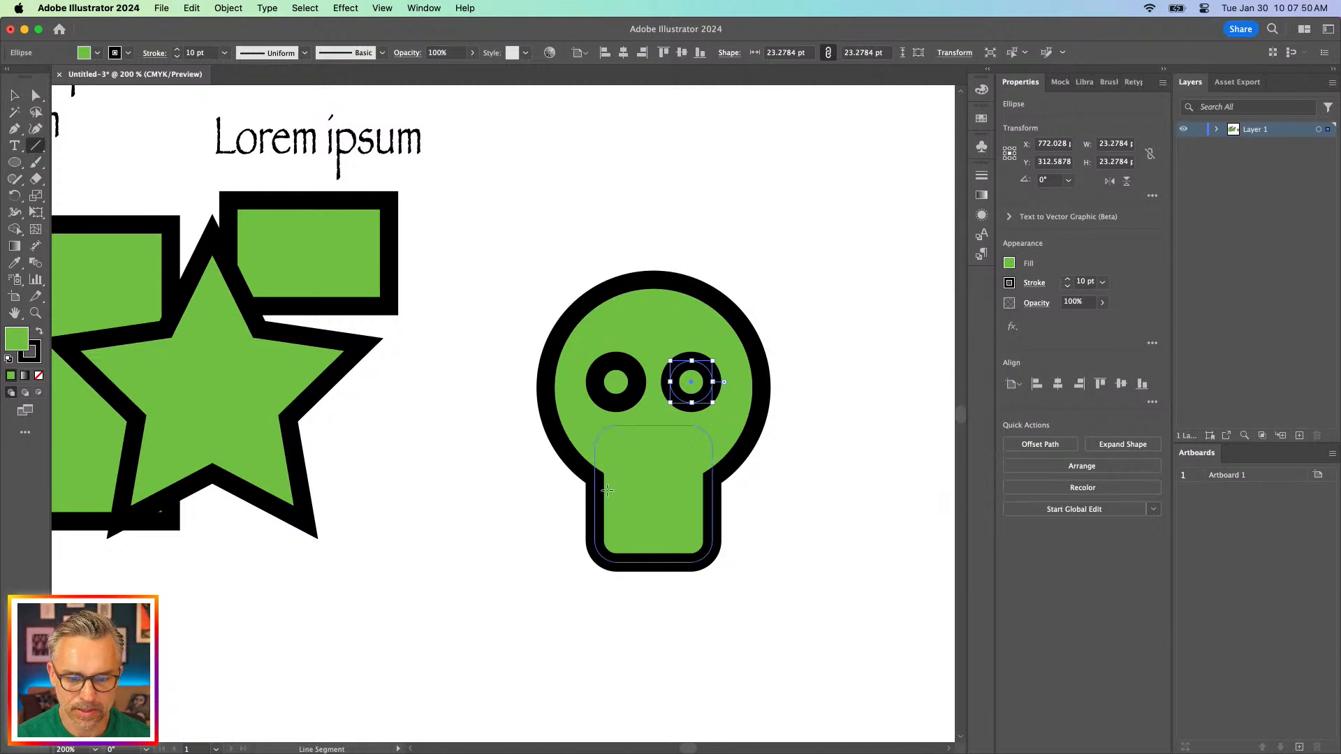
left_click_drag(617, 491, 689, 490)
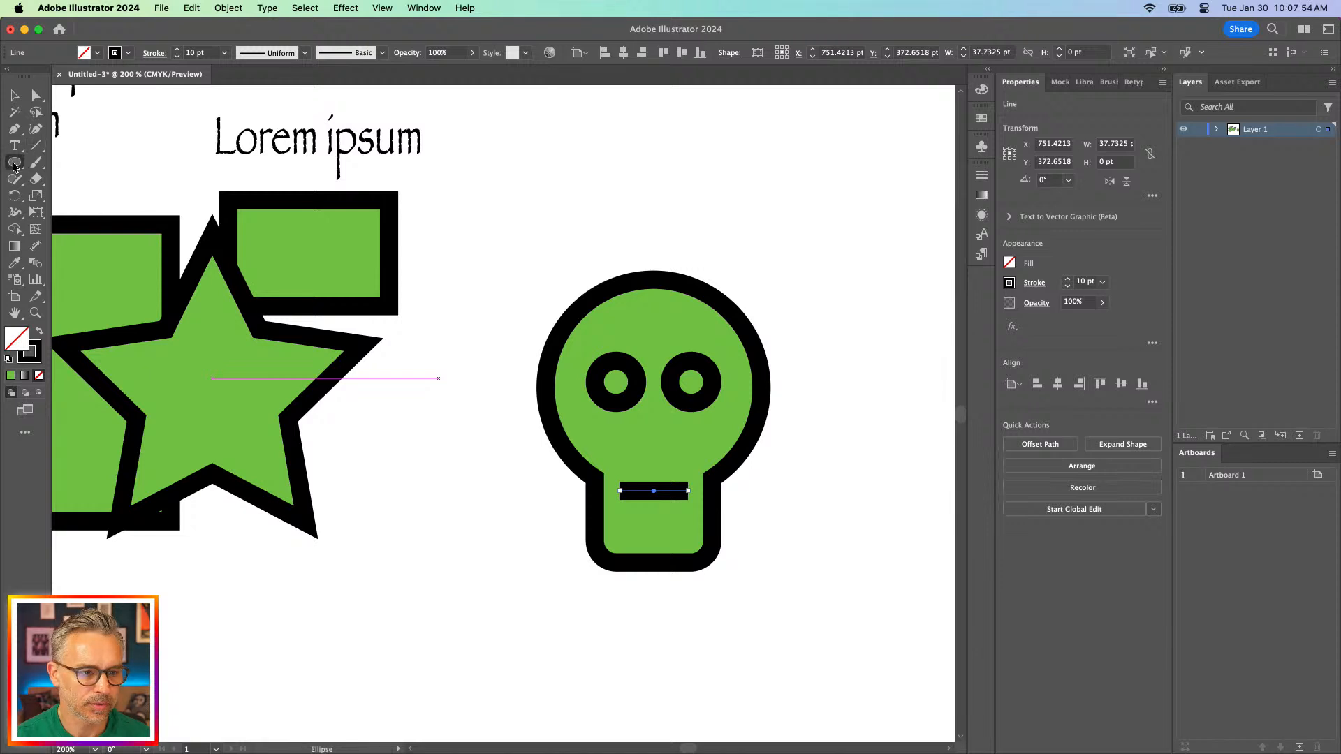
Draw an upright triangle about 49 by 43 pt with the Polygon tool, above and left of the skull
left_click_drag(14, 162, 85, 220)
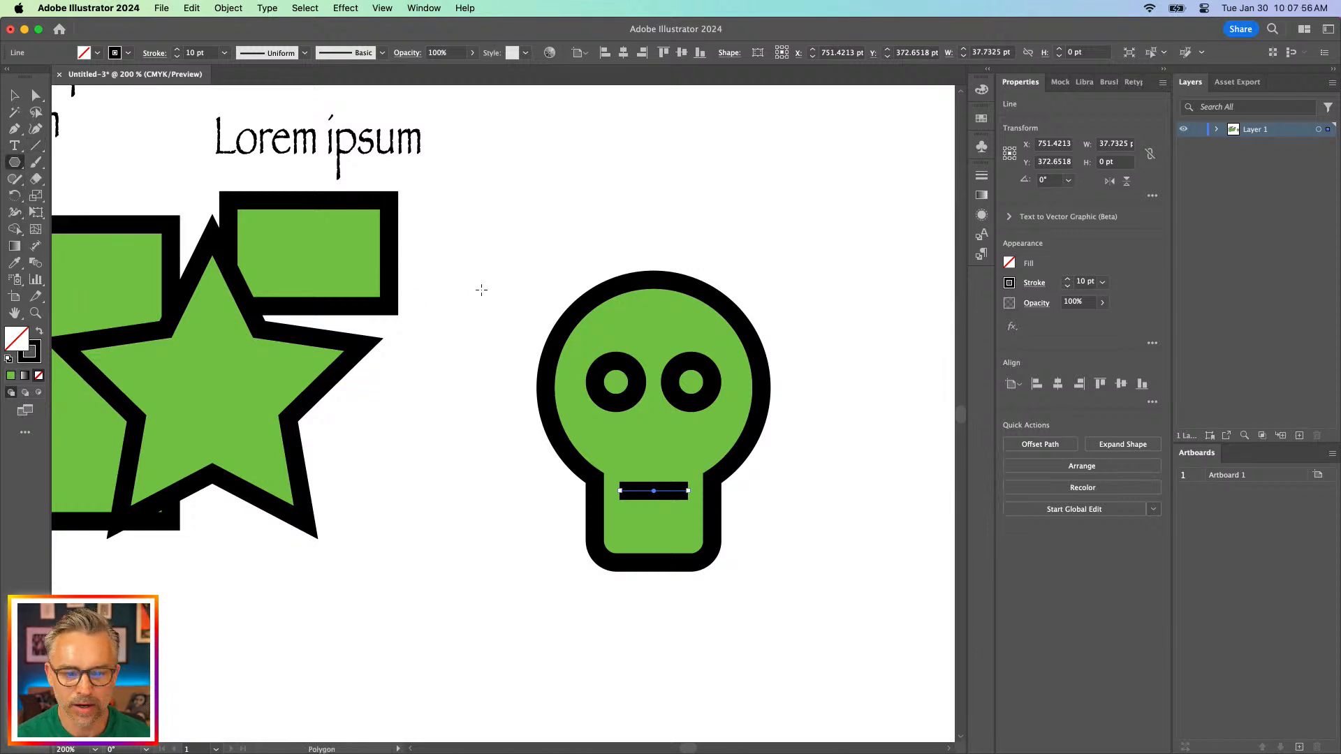
left_click_drag(529, 253, 480, 343)
key("Down")
key("Down")
key("Down")
key("Up")
key("Up")
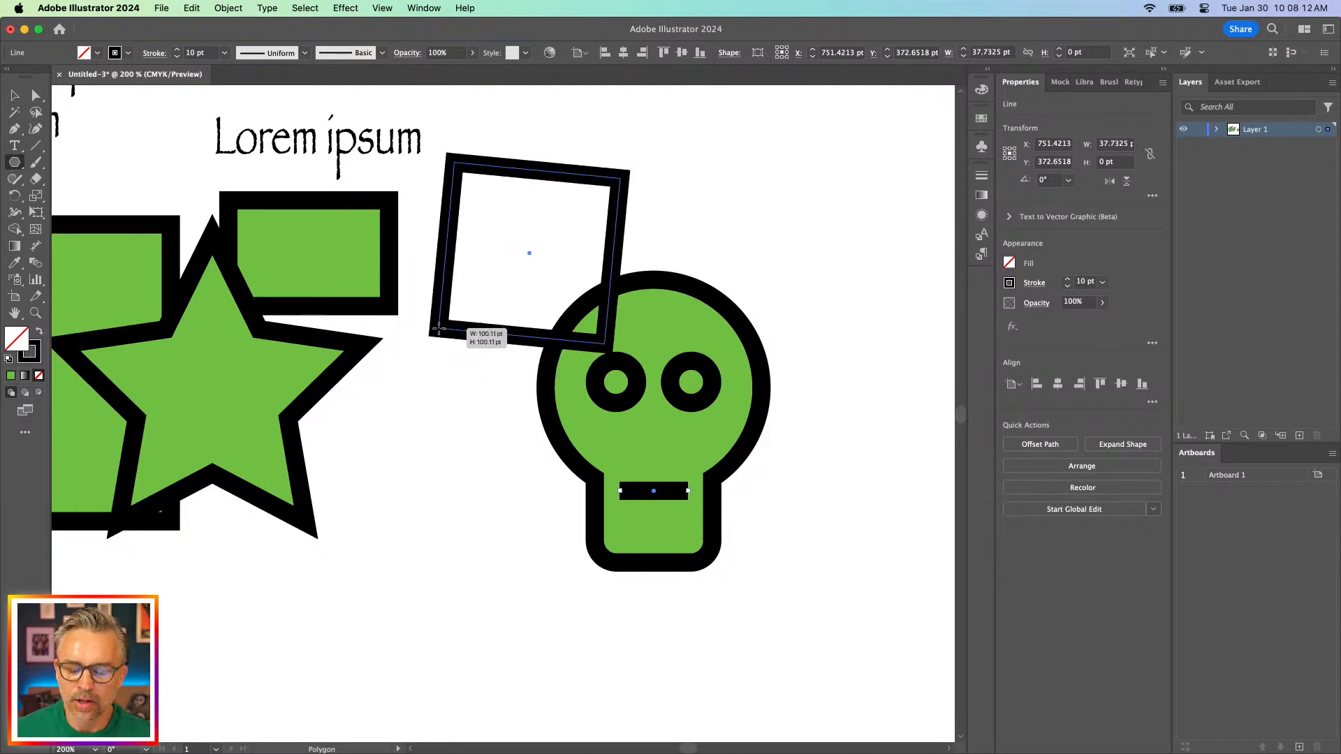
left_click_drag(447, 345, 444, 386)
key("Down")
left_click_drag(439, 399, 484, 279)
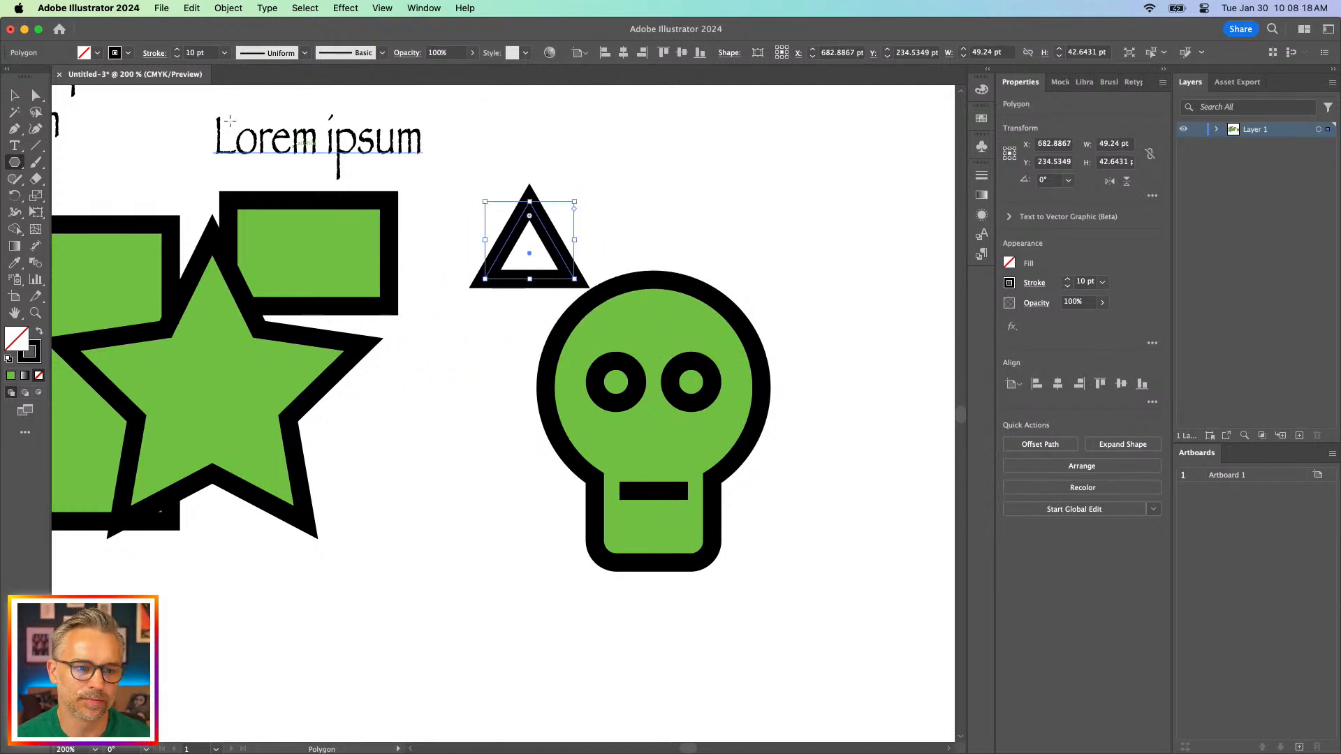
Try drawing a rotated five-pointed star about 104 by 107 pt beside the skull's jaw and delete it
left_click(15, 95)
left_click(14, 162)
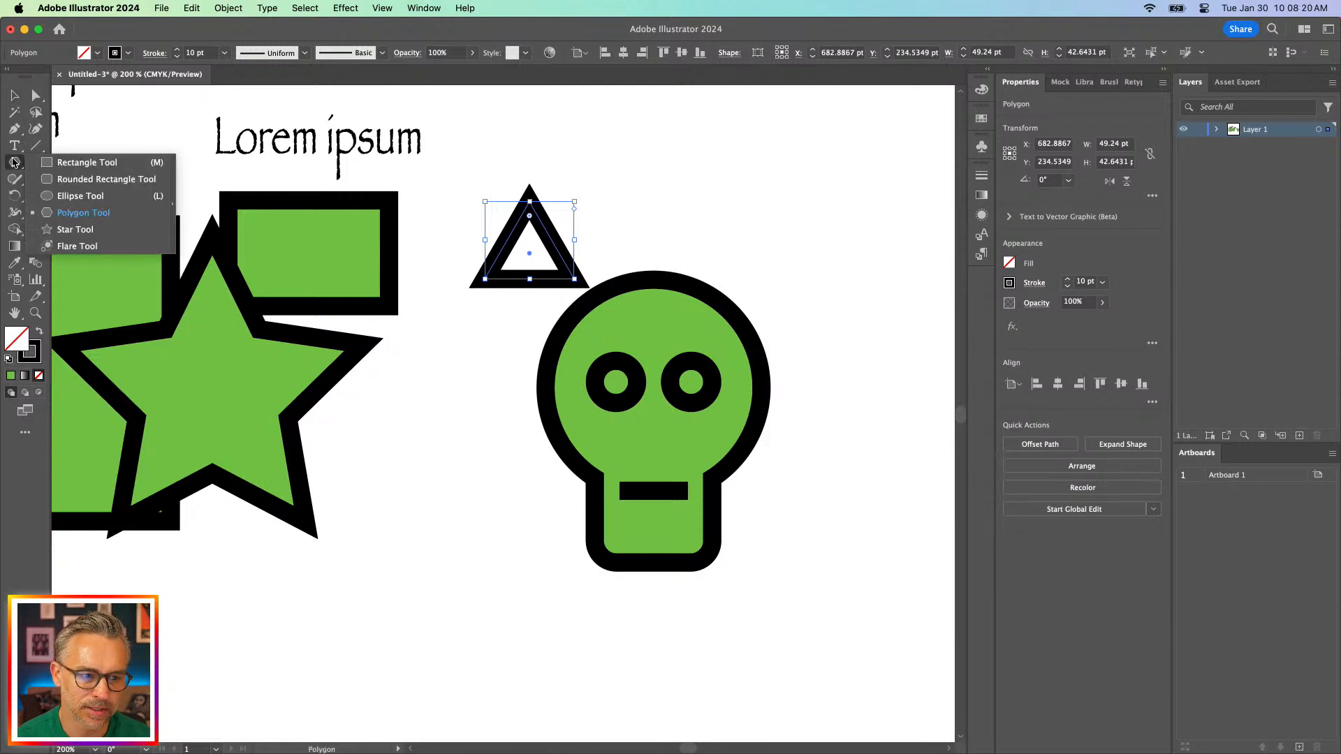
left_click(84, 231)
left_click_drag(480, 495, 524, 594)
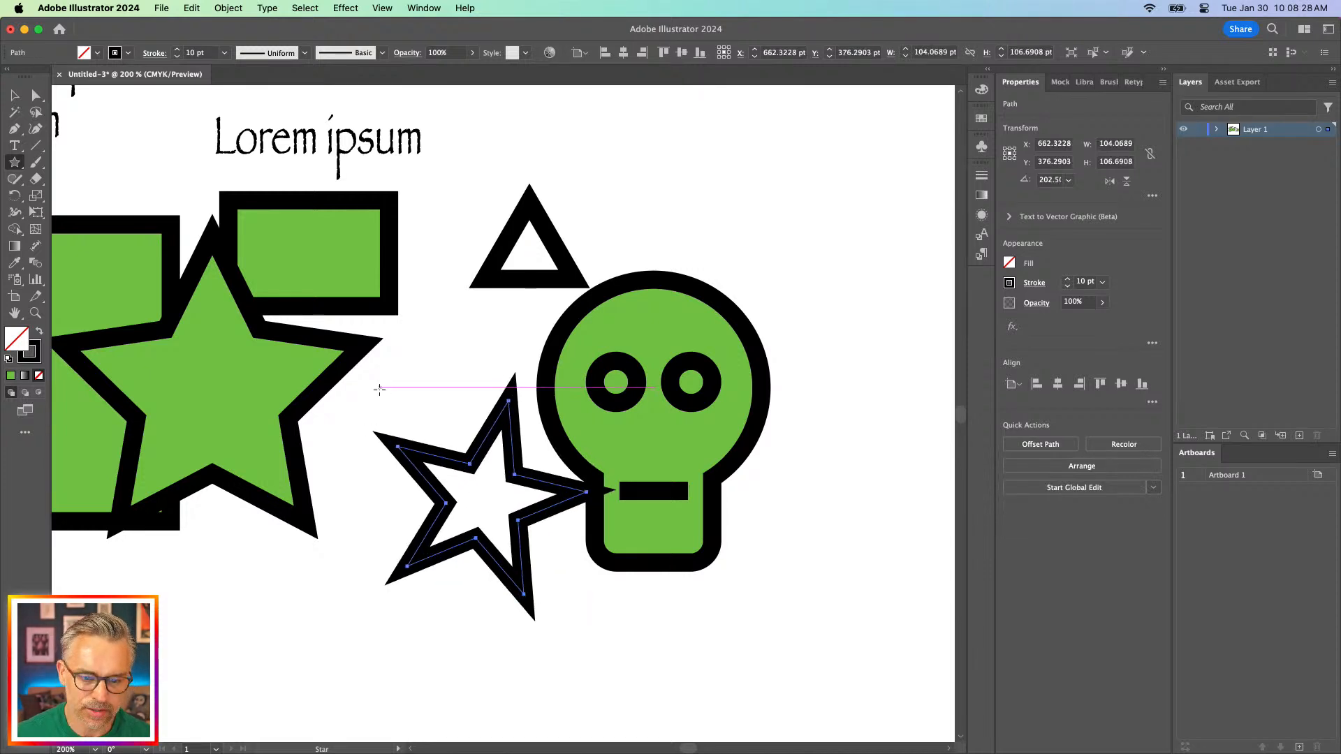
key("Delete")
Give the triangle's stroke a round cap and round corner joins
key("v")
left_click(560, 249)
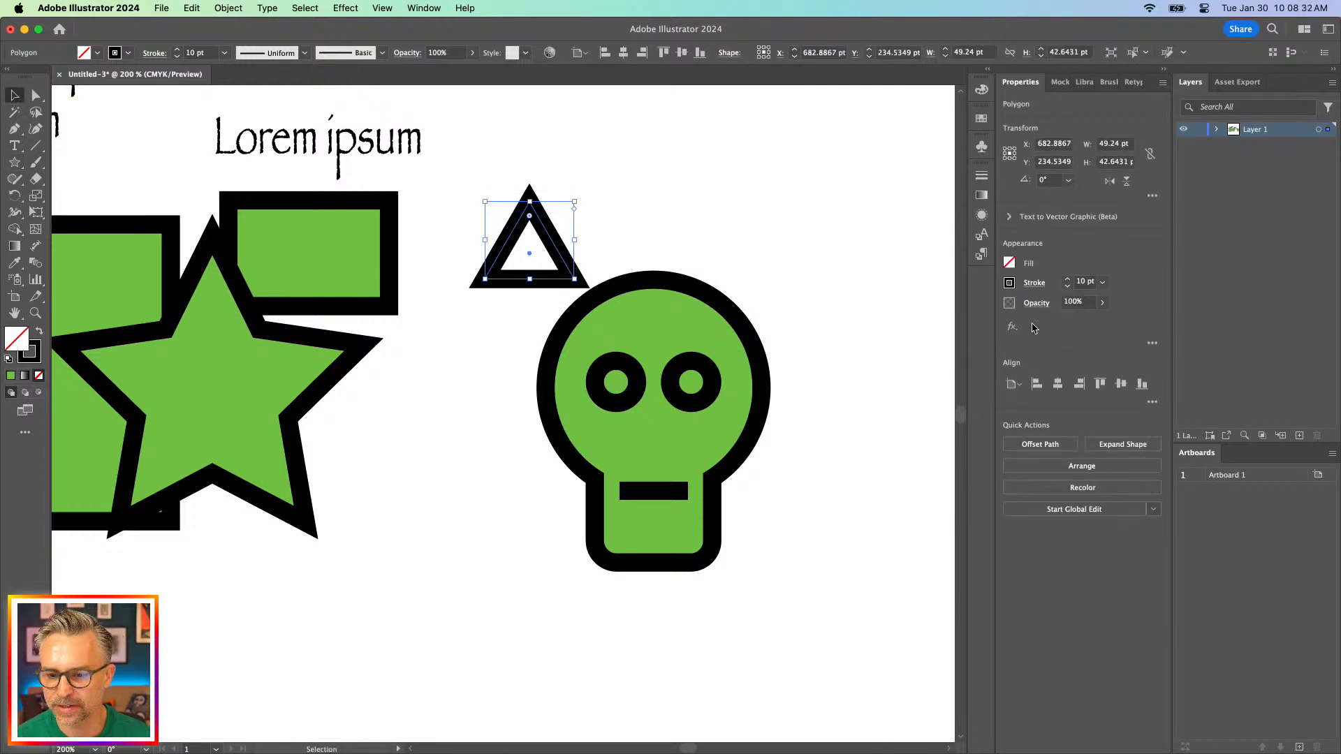
left_click(1030, 284)
left_click(959, 320)
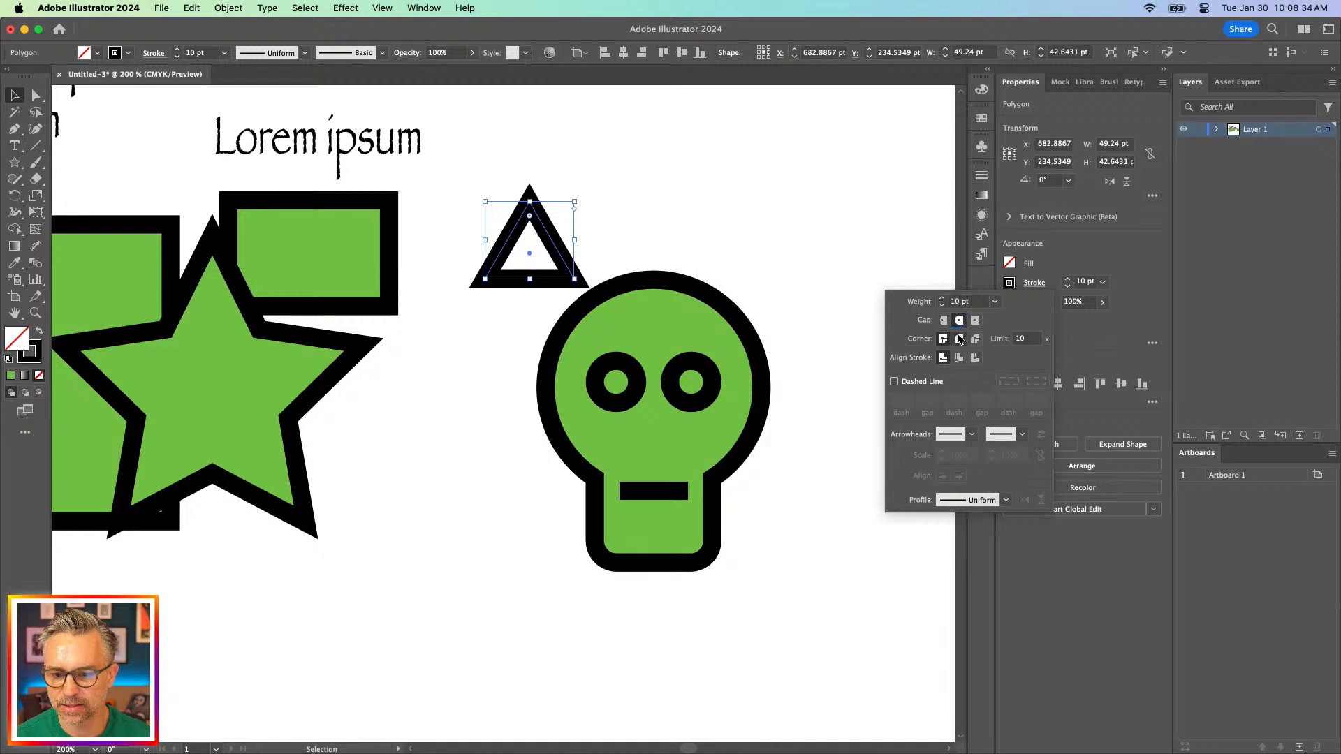
left_click(959, 339)
Scale the triangle down proportionally to about 25 by 21 pt, with its stroke scaling to 5 pt
left_click(486, 205)
left_click_drag(485, 204, 637, 436)
key("super+z")
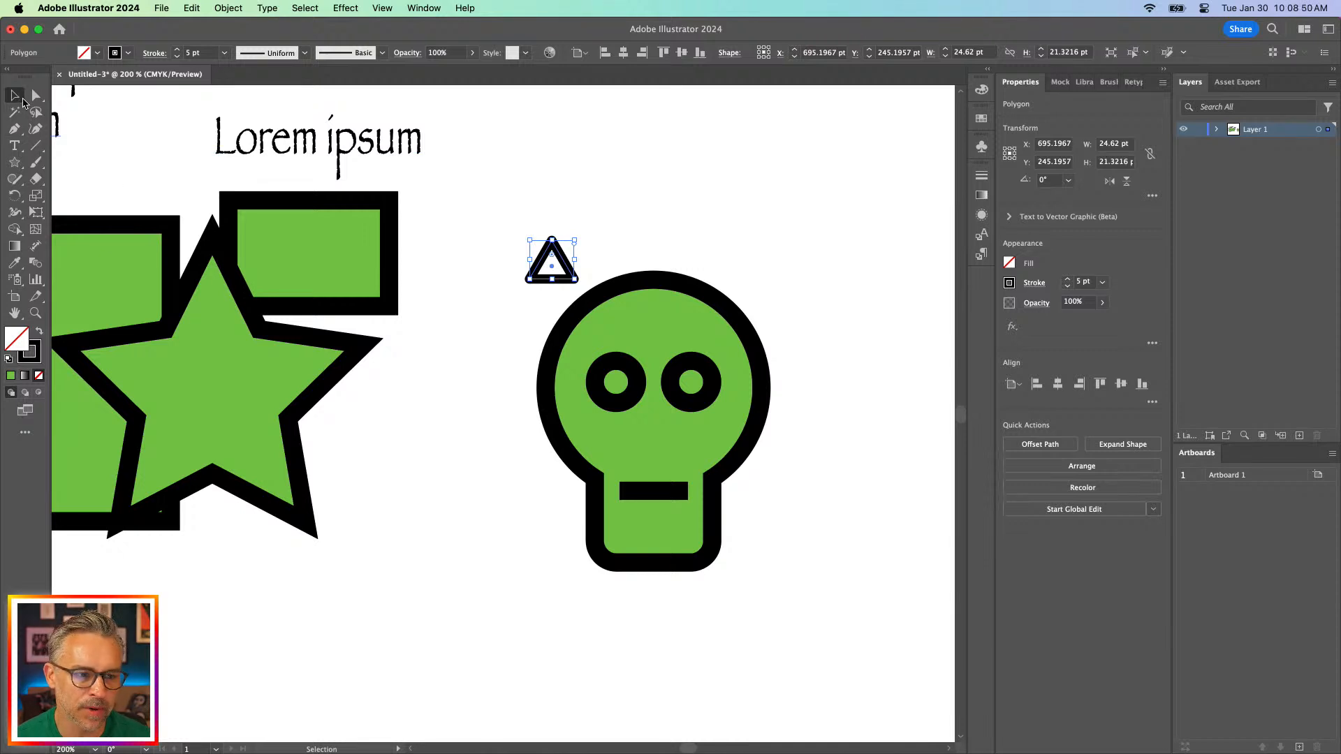
Reselect the small triangle and move it onto the face between the eyes and mouth as a nose
left_click(539, 213)
left_click(572, 272)
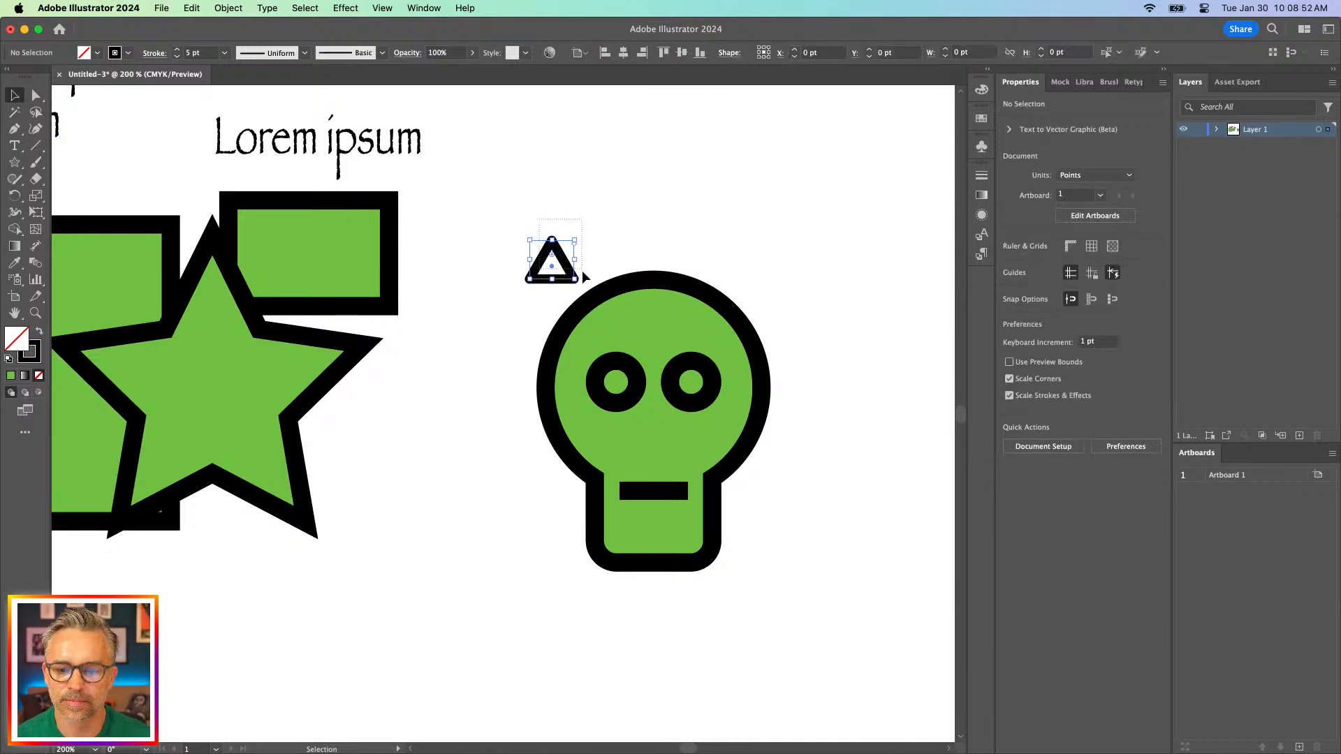
left_click(986, 71)
left_click(987, 71)
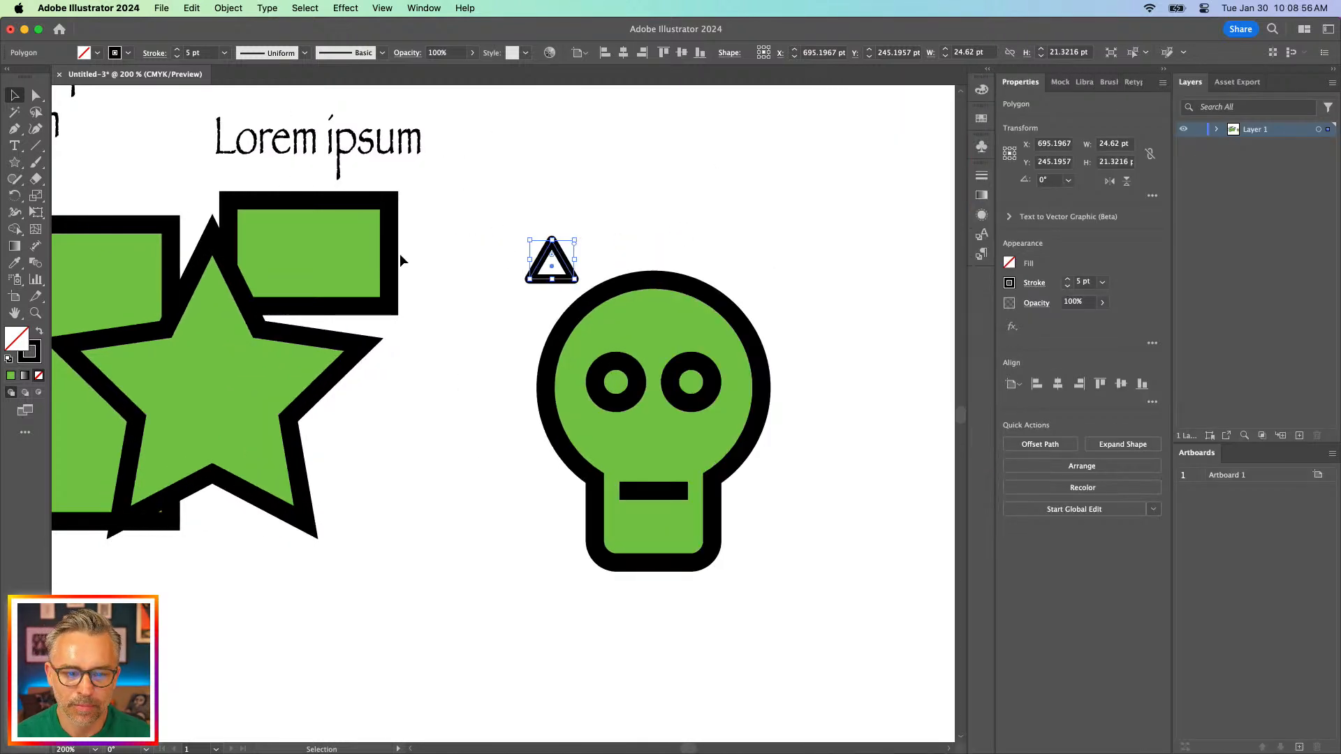
key("super+=")
left_click_drag(401, 410, 370, 191)
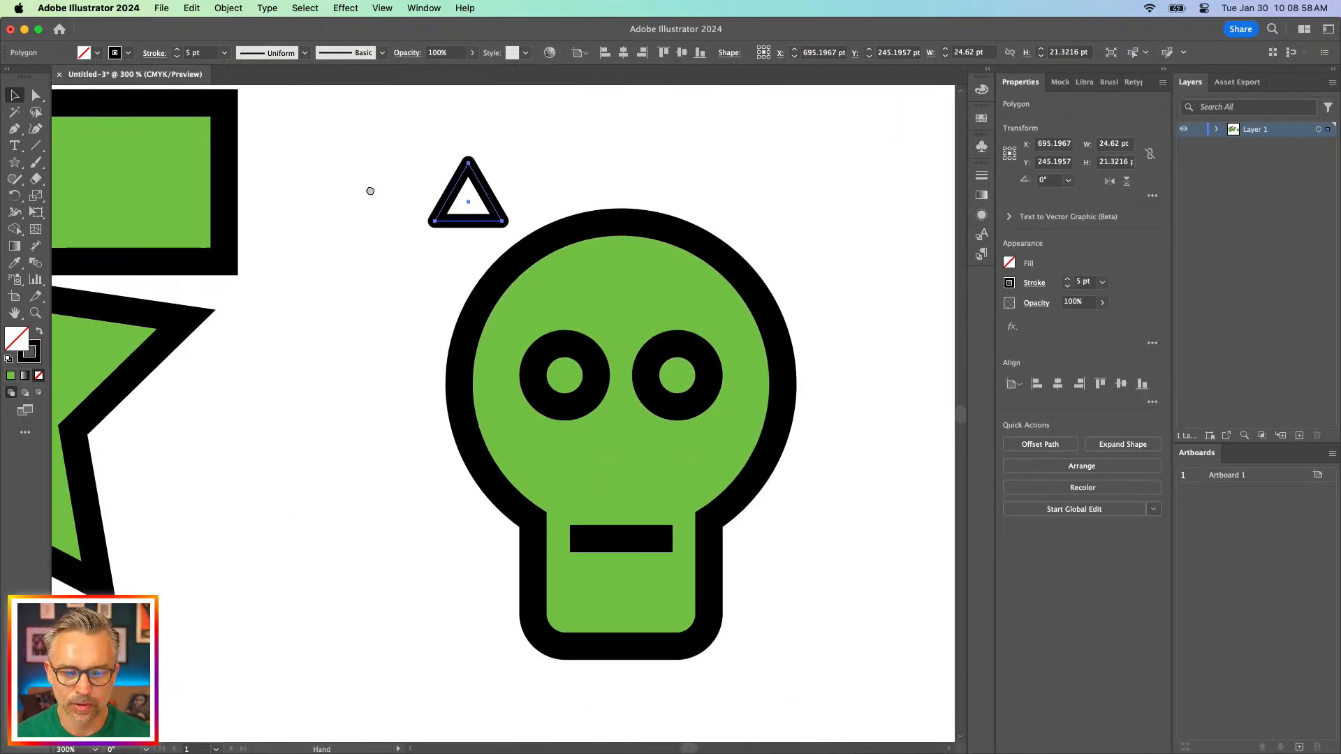
left_click_drag(452, 197, 600, 452)
double_click(15, 342)
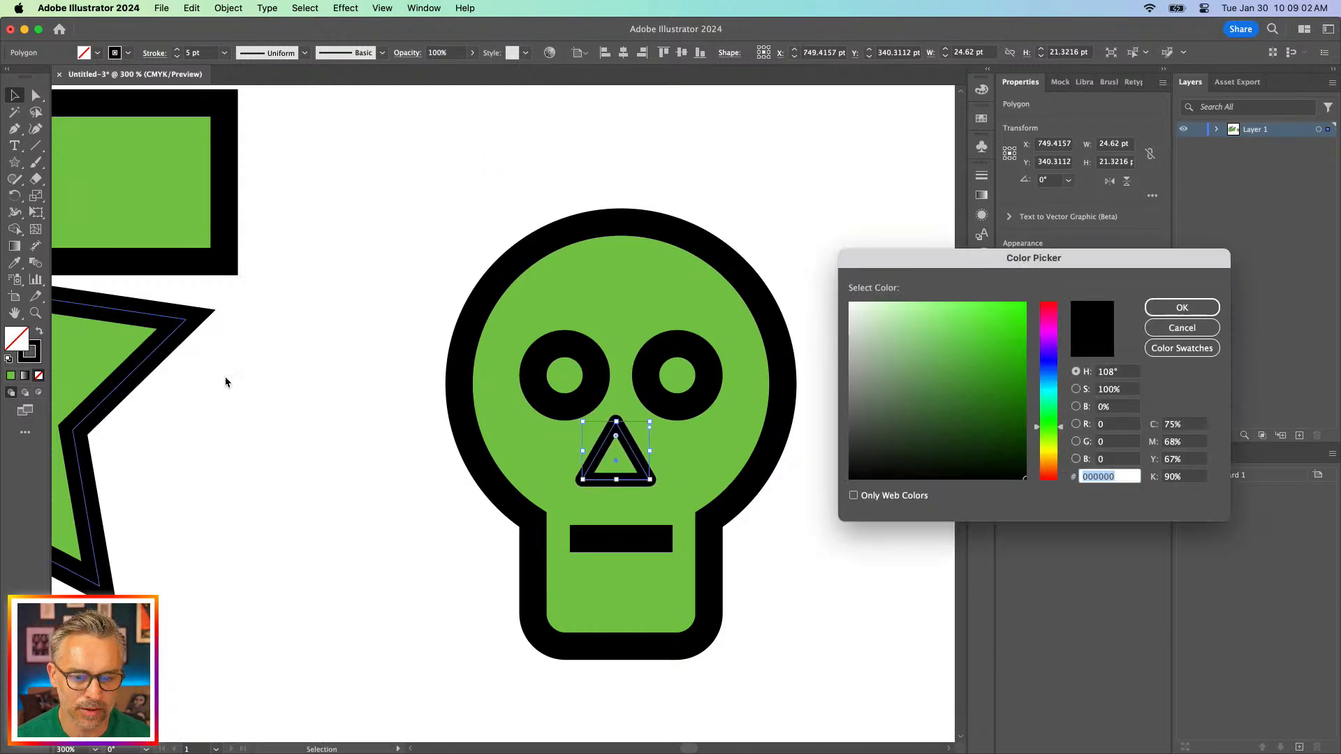
key("Escape")
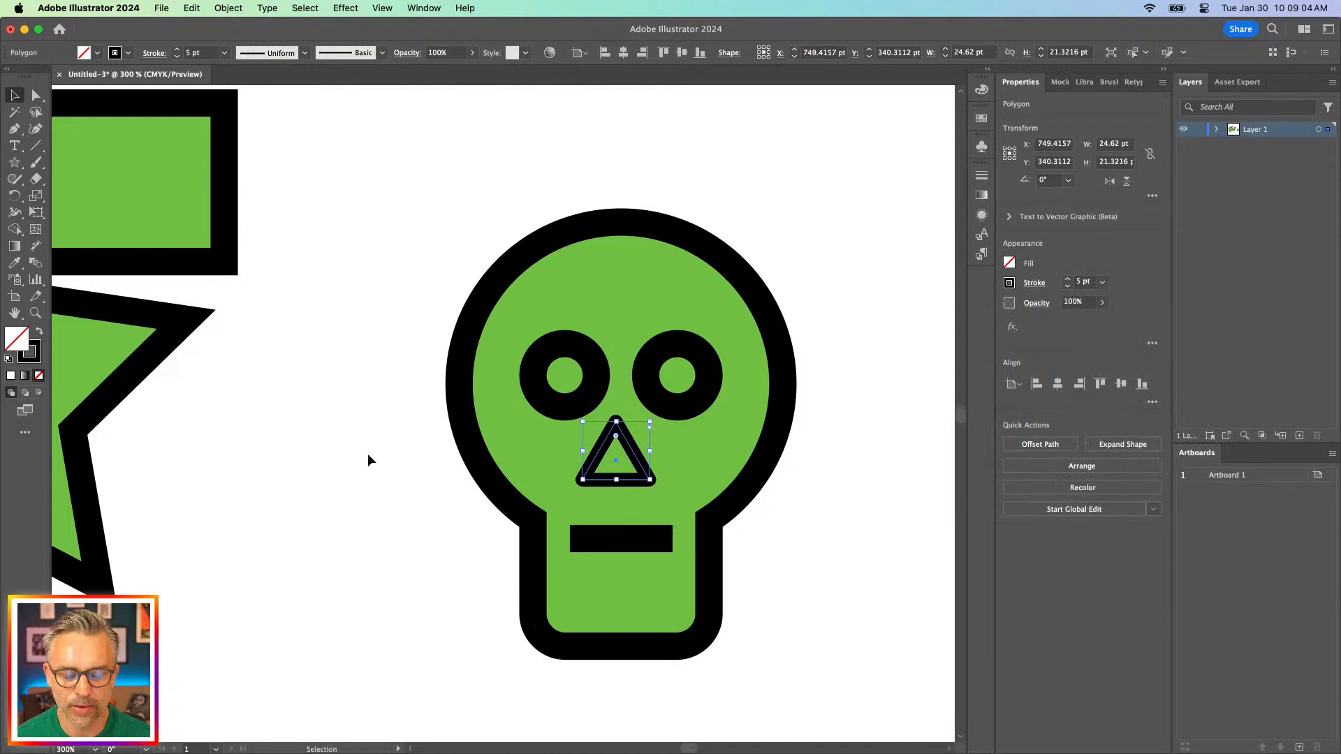
double_click(17, 343)
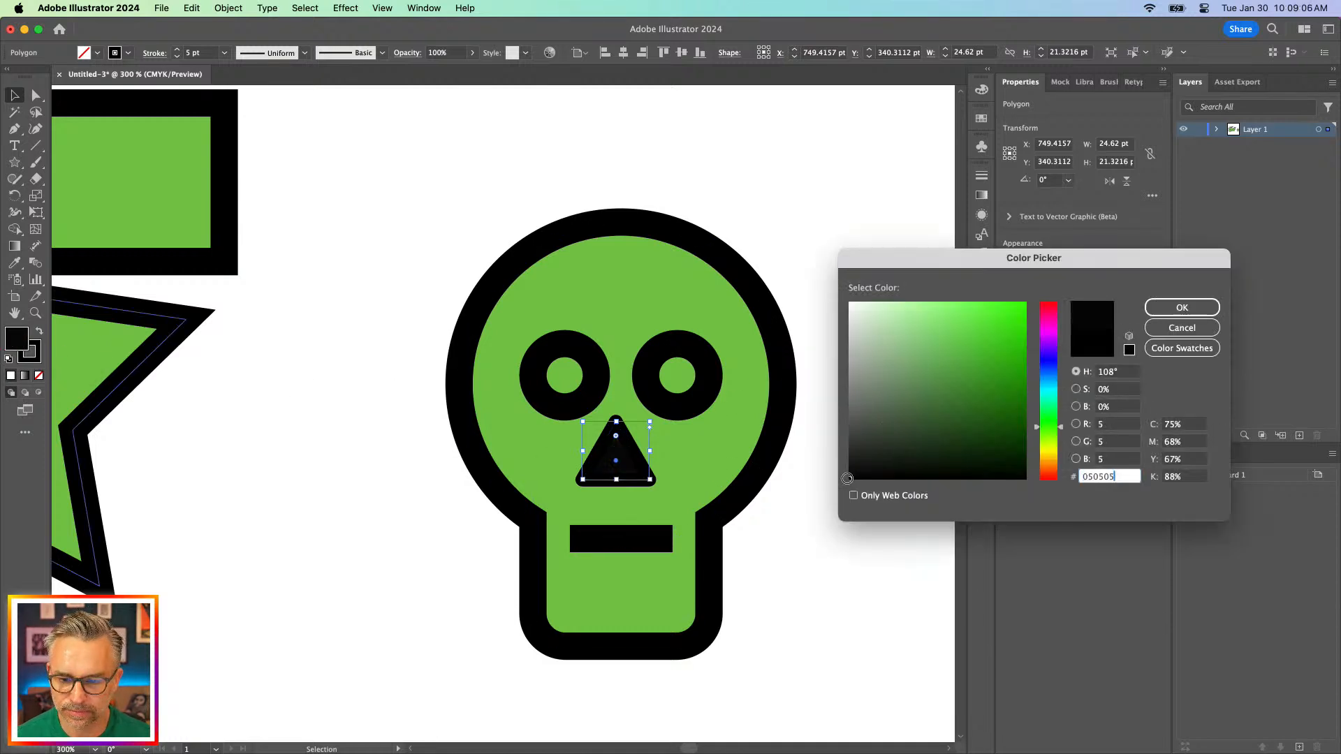
left_click(1163, 307)
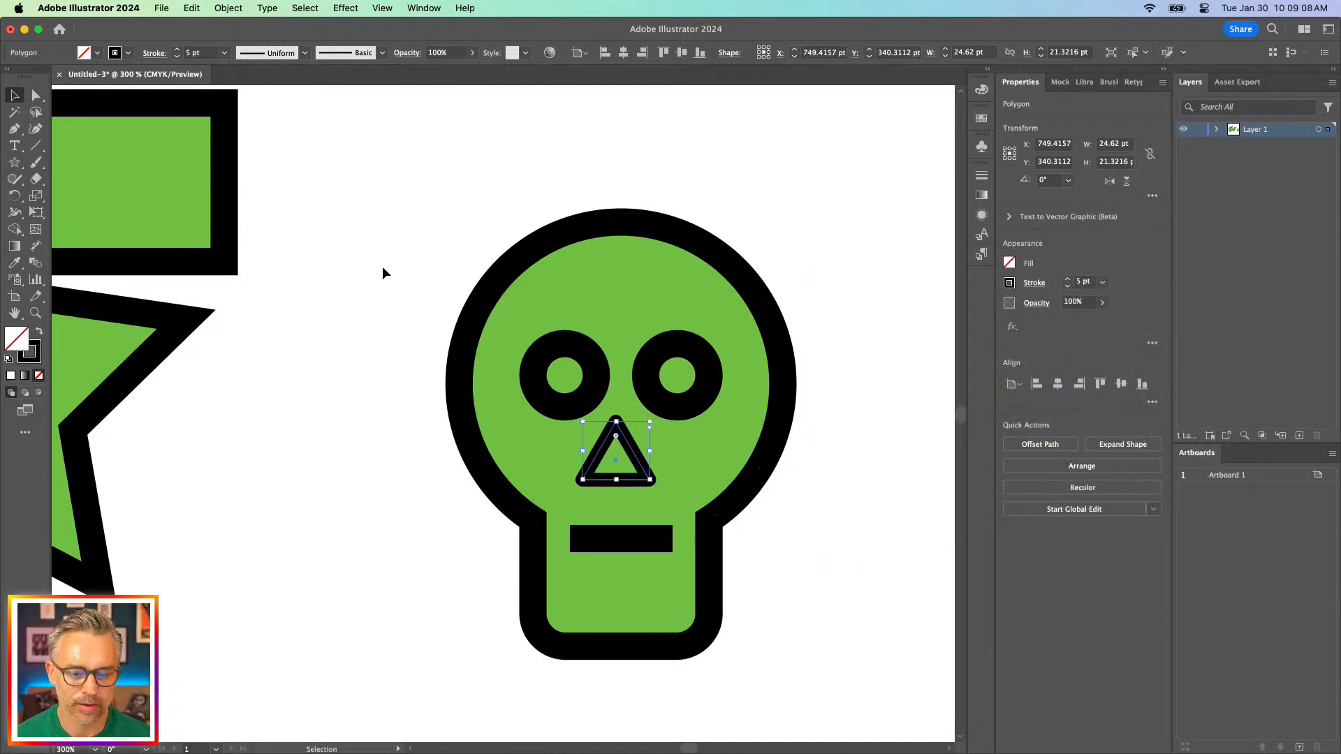
Fill the nose triangle with near-black 020202 and deselect it
double_click(9, 342)
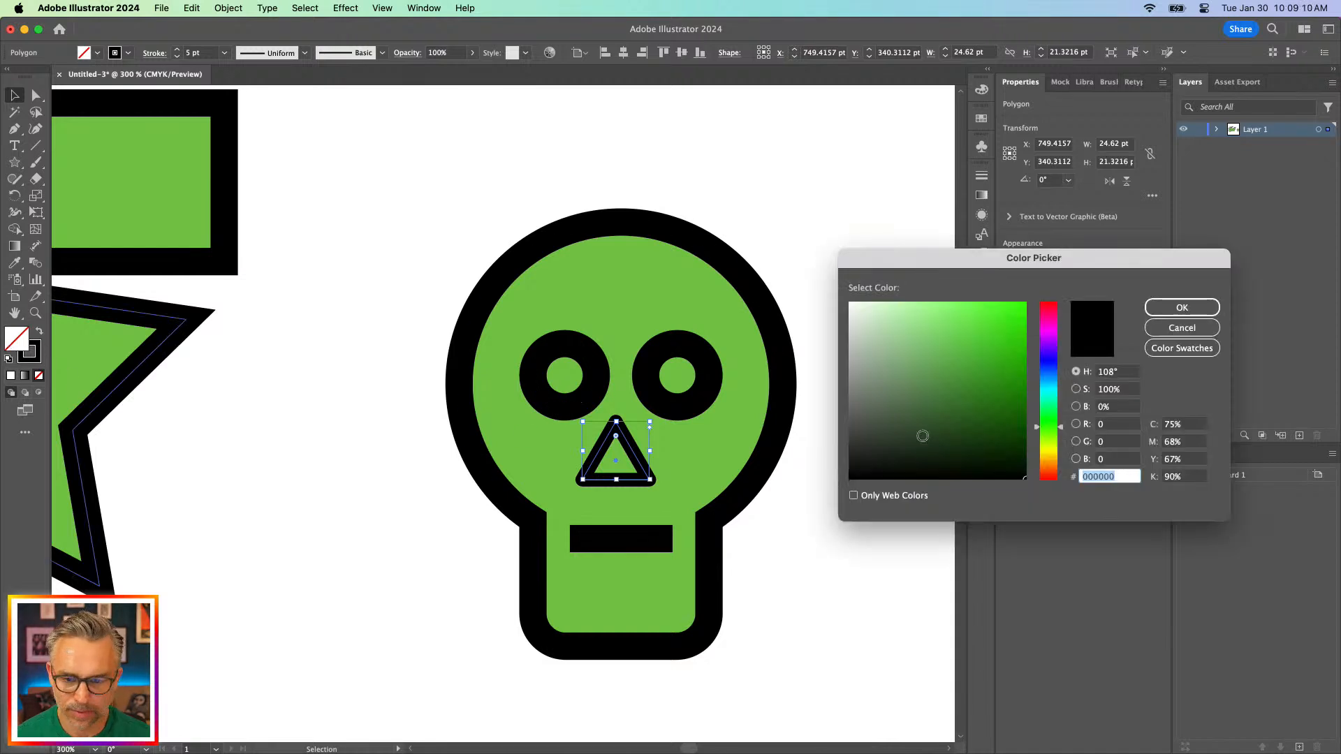
left_click(856, 478)
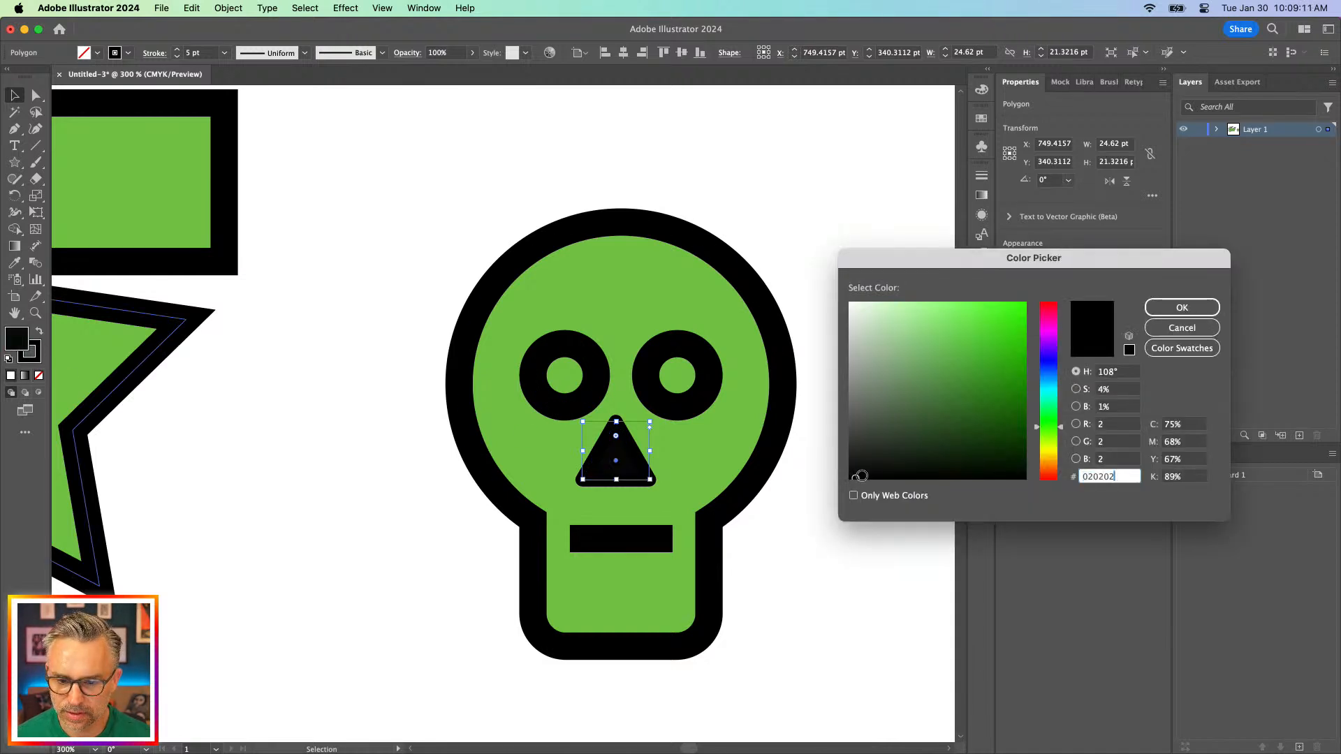
left_click(1164, 311)
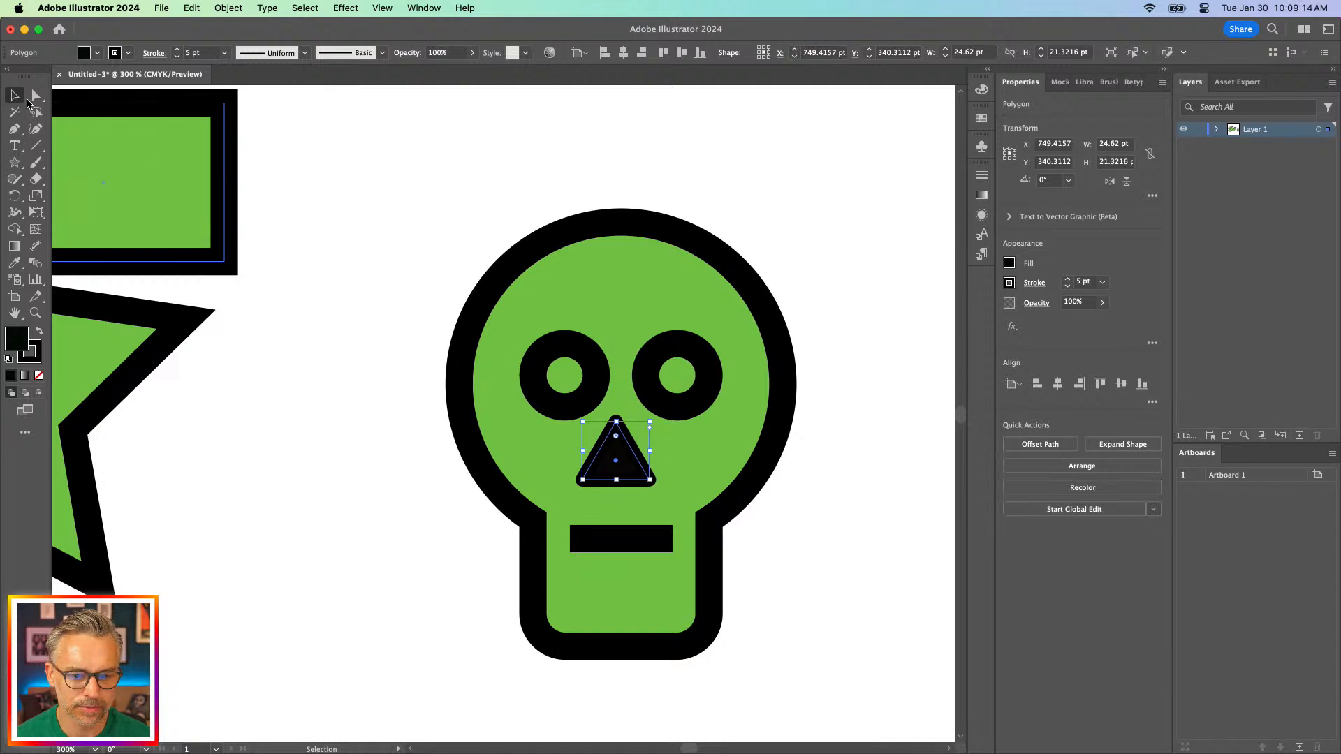
left_click(374, 275)
Select only the rounded rectangle inside the compound shape and move it slightly up to shorten the jaw
key("a")
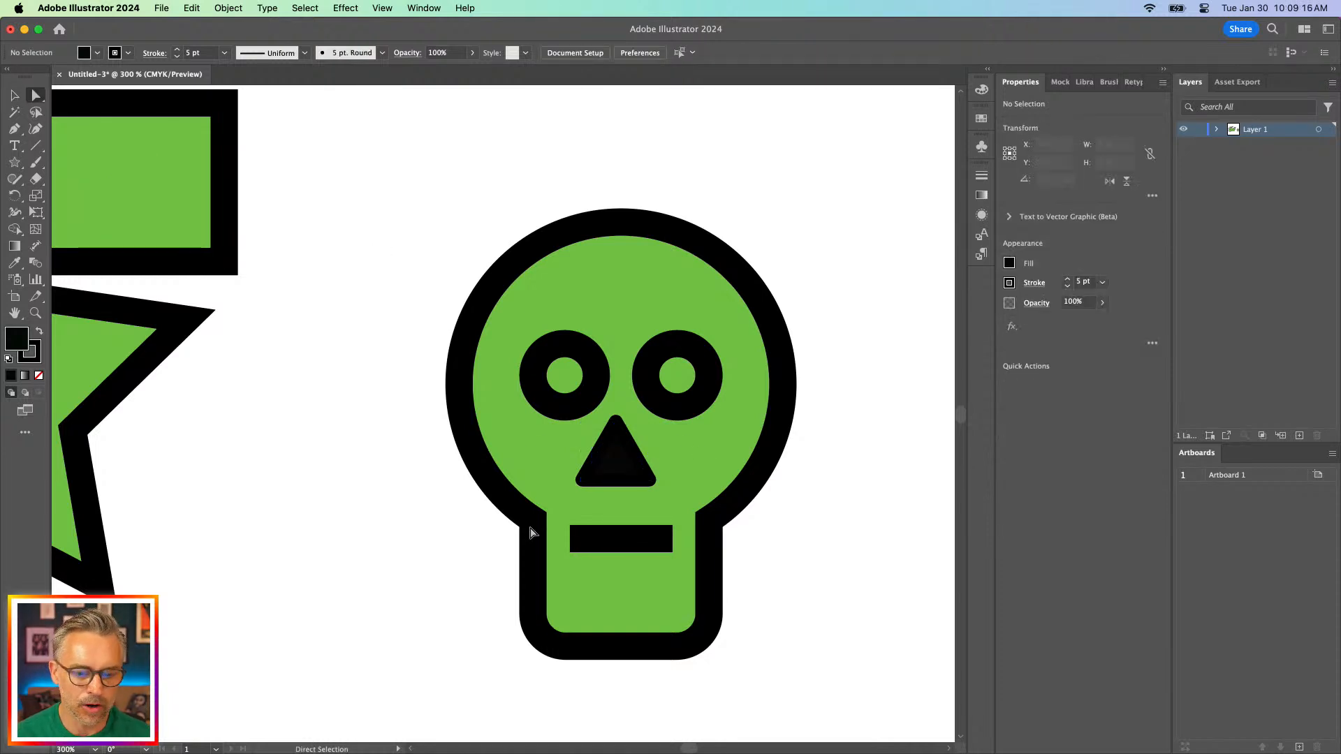
left_click(530, 533)
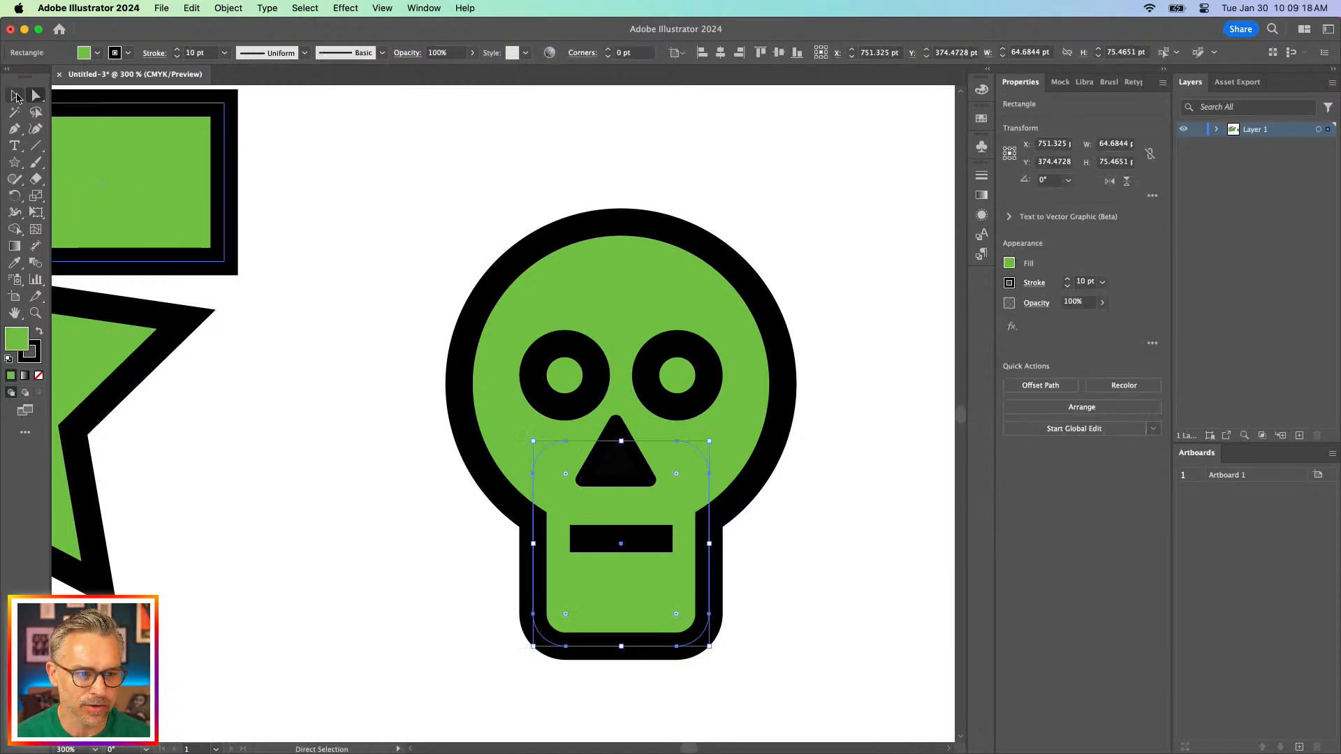
left_click(16, 96)
left_click_drag(534, 581, 539, 552)
left_click(380, 251)
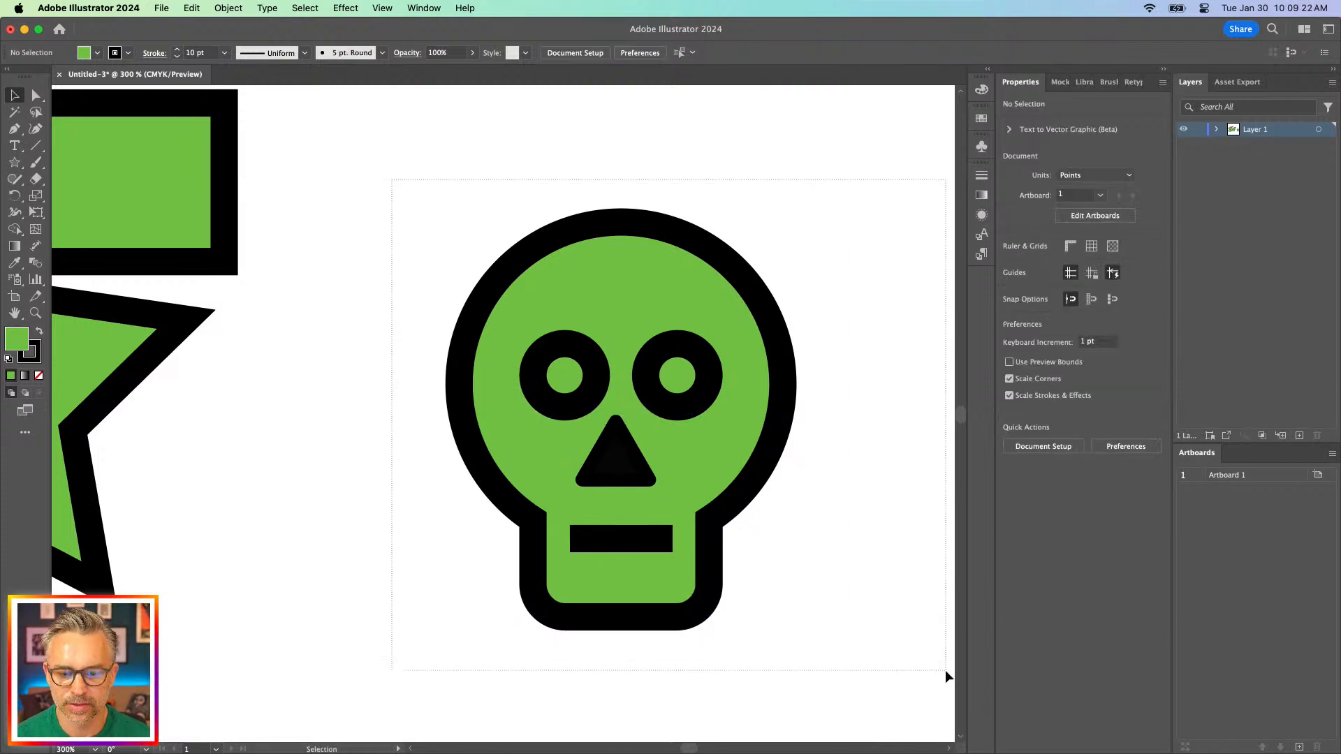
Select all parts of the skull and save them as a dynamic symbol named skull, accepting expansion of the compound shape
left_click_drag(945, 669, 954, 657)
key("super+minus")
key("super+minus")
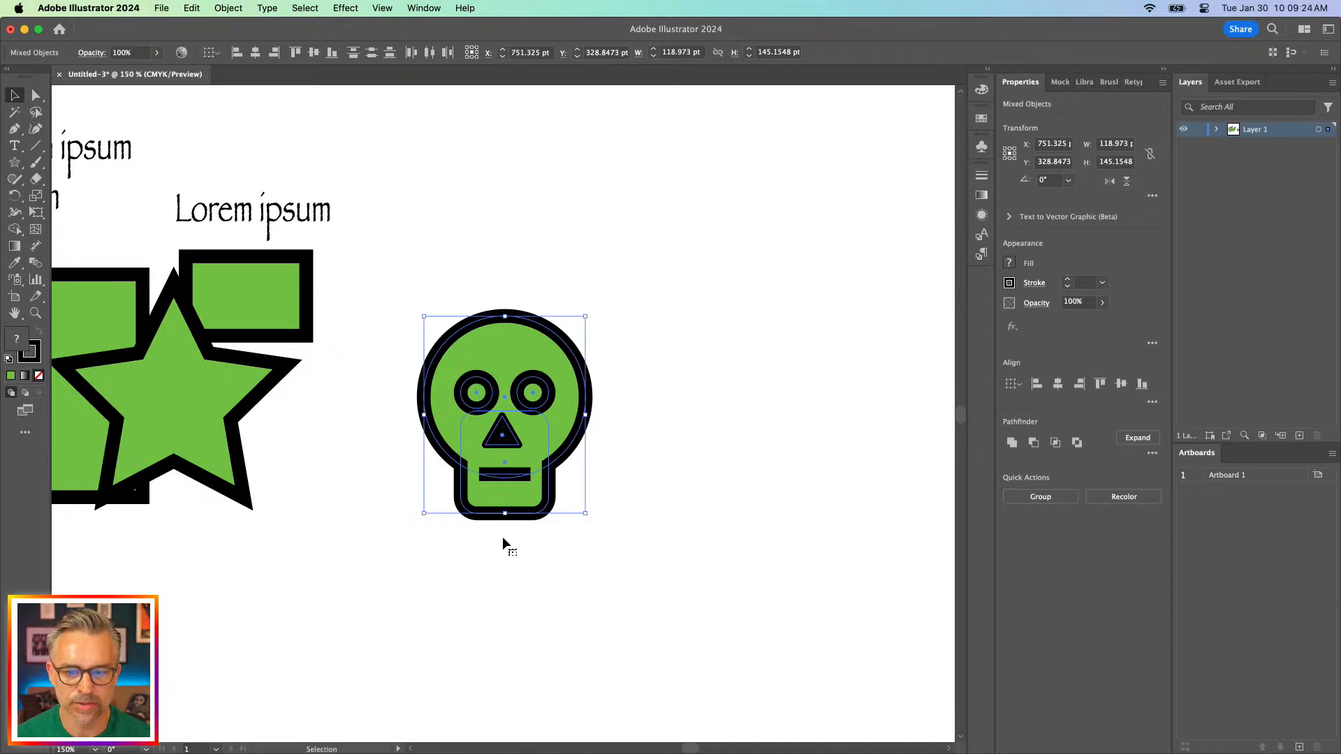
left_click(989, 70)
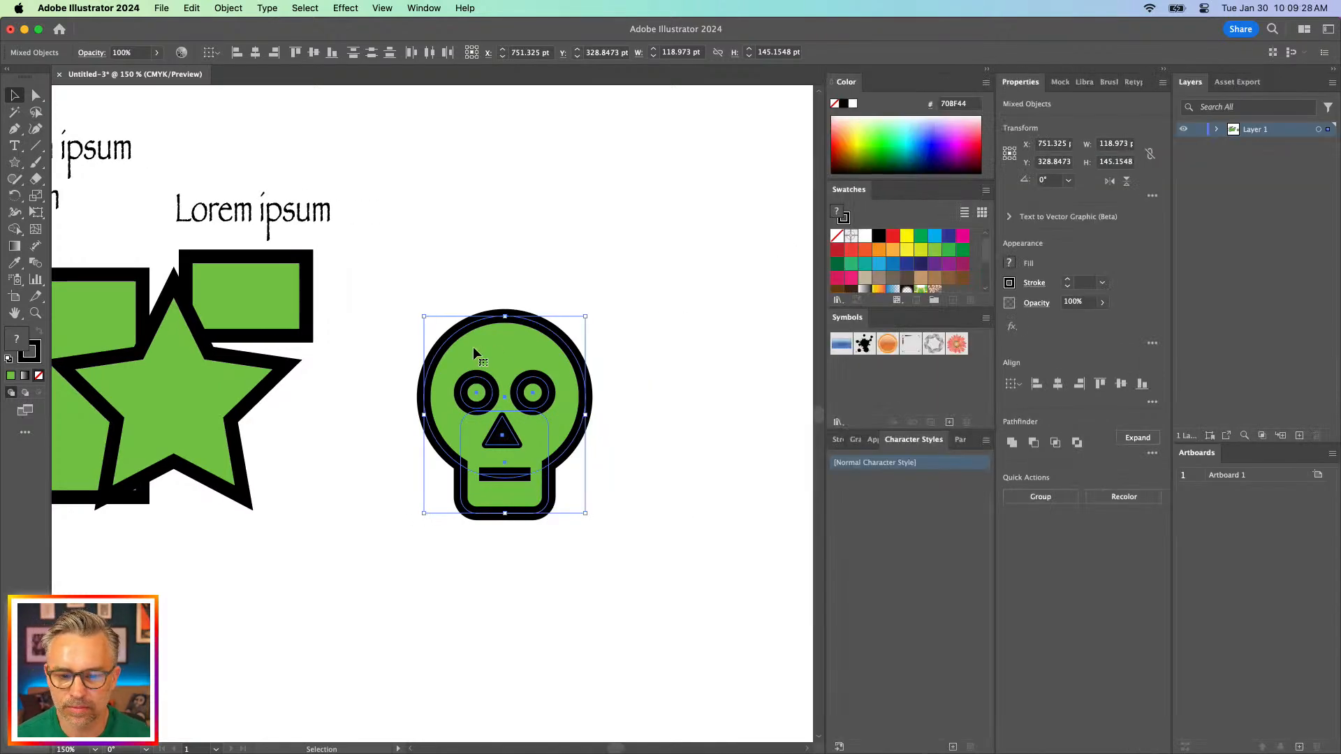
left_click_drag(477, 351, 912, 383)
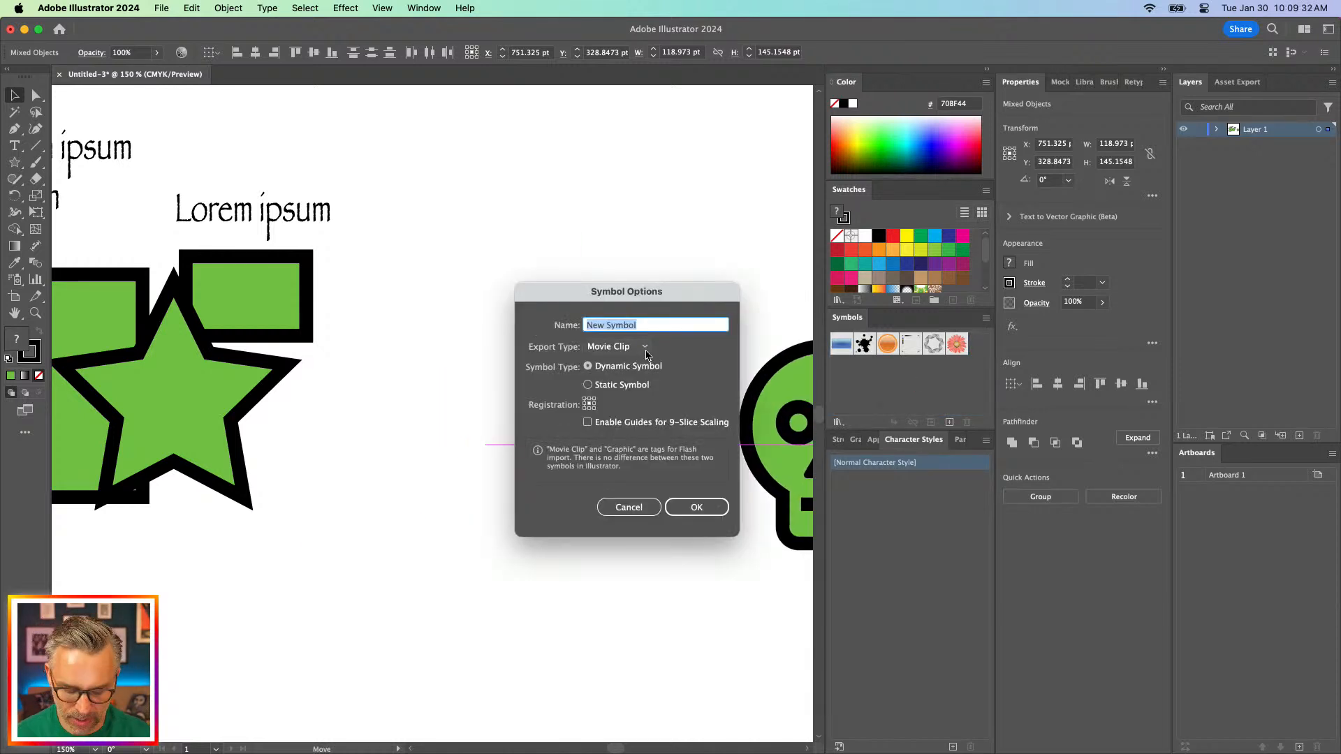
type("skull")
key("Return")
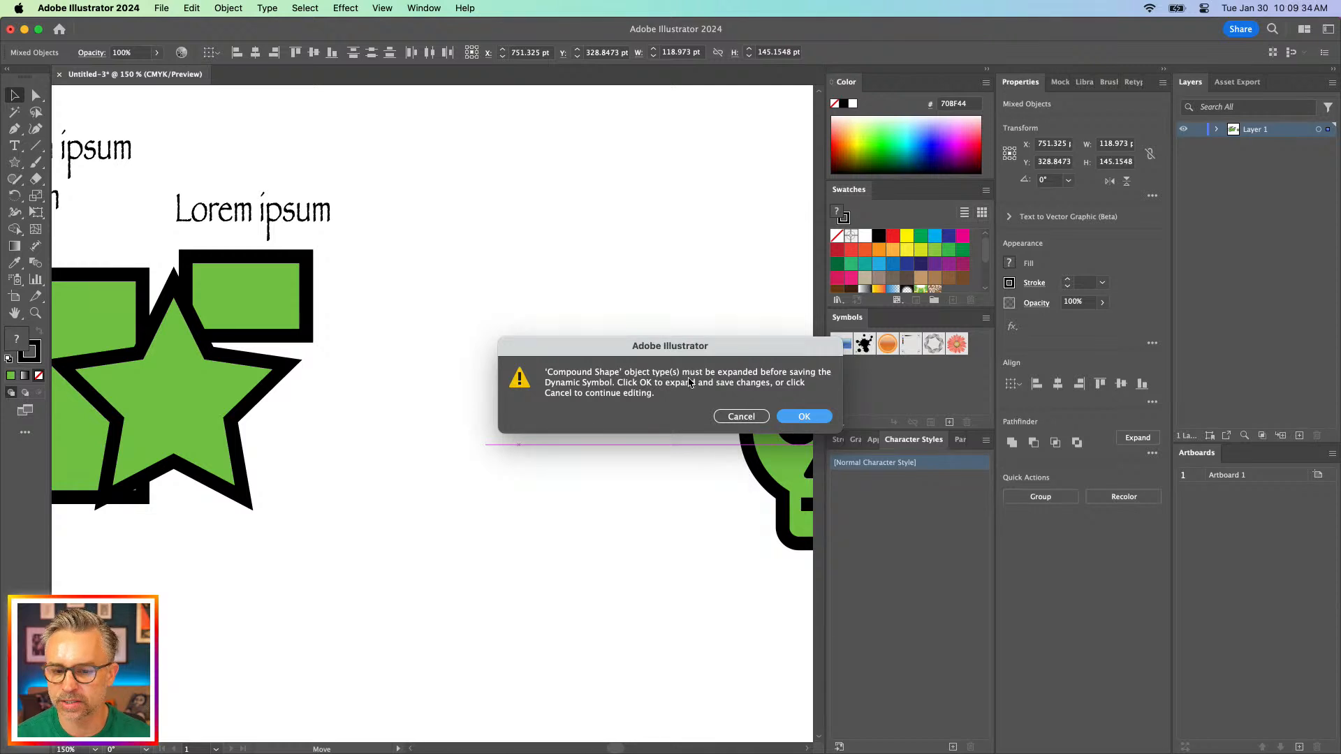
left_click(803, 417)
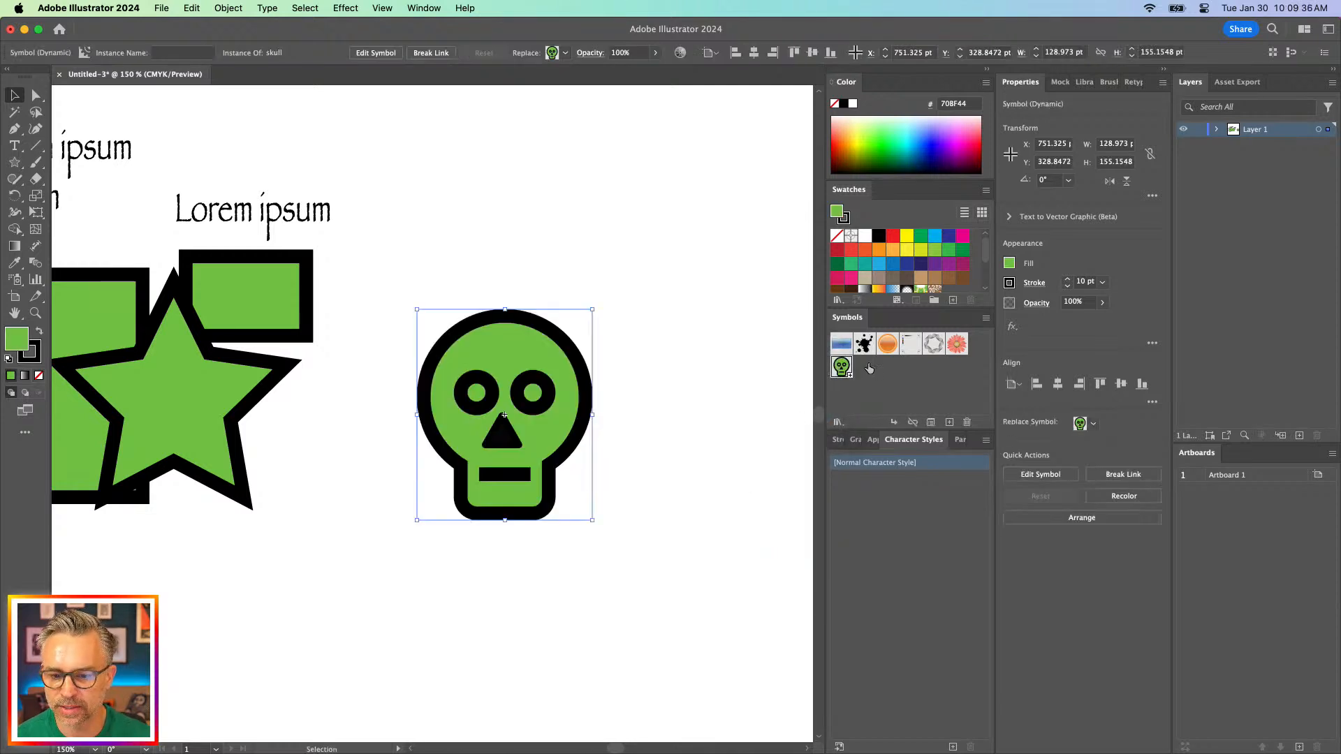
Clear the selection, show the graphic styles and place them beside the skull
left_click_drag(616, 183, 660, 311)
key("Delete")
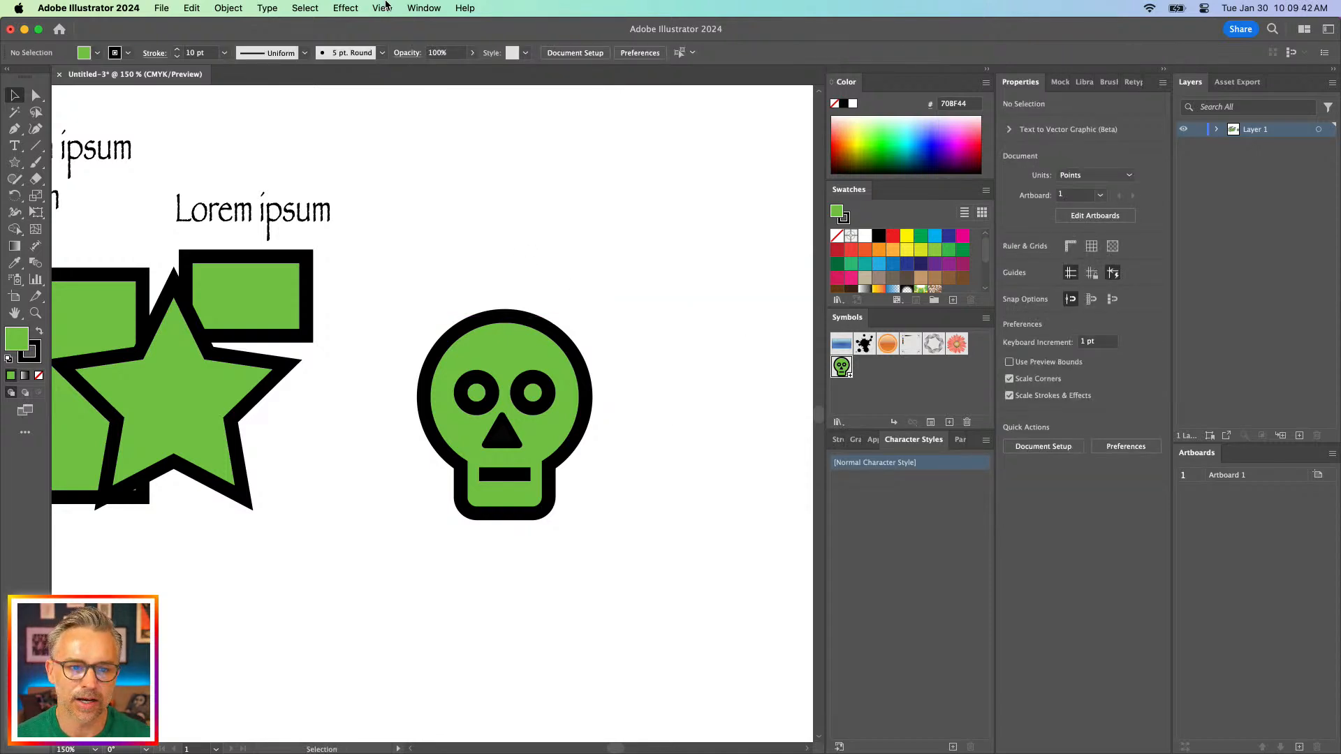
left_click(419, 9)
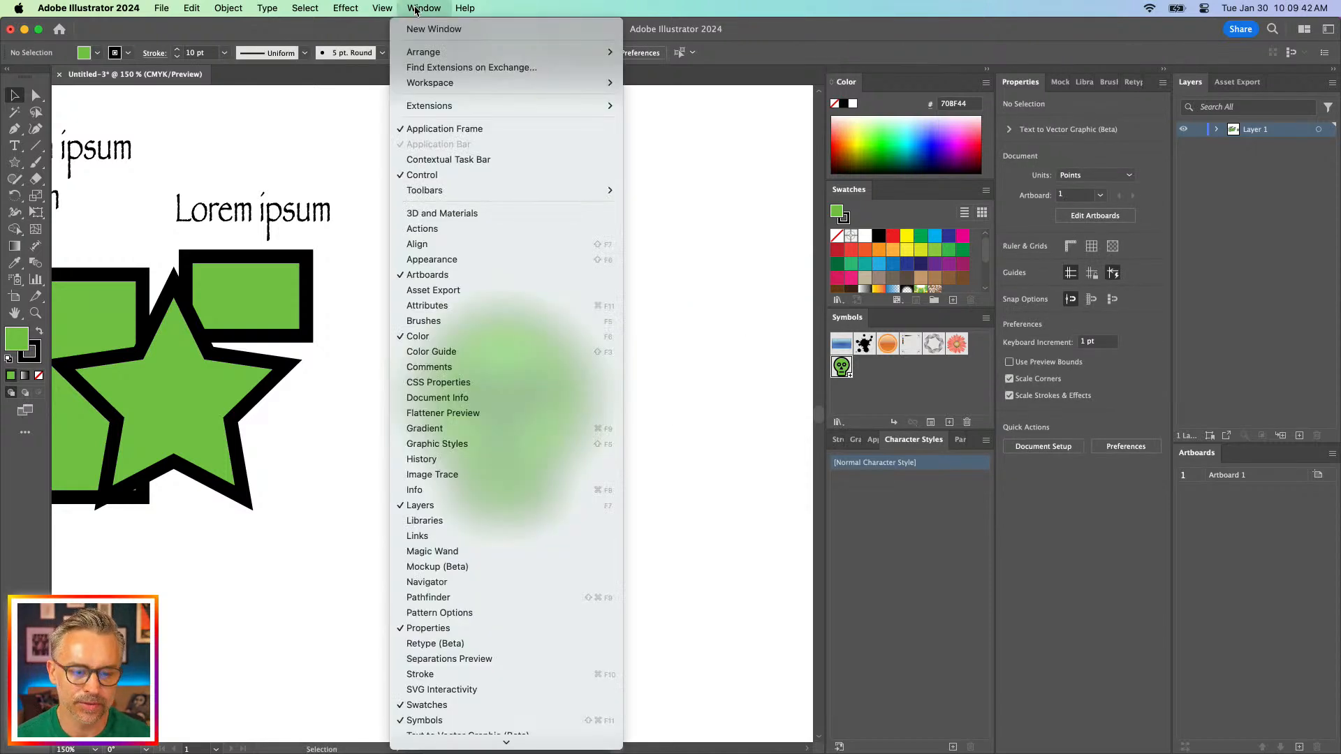
left_click(446, 444)
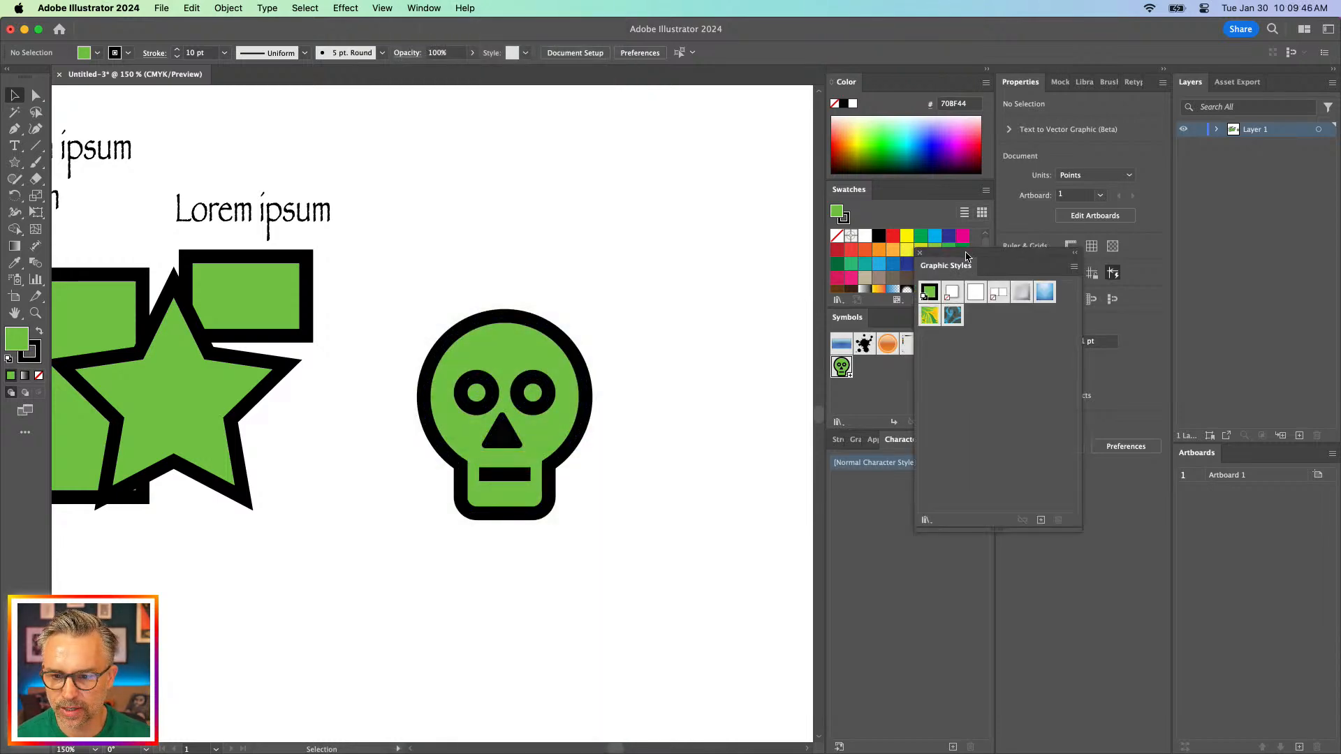
left_click_drag(968, 256, 688, 375)
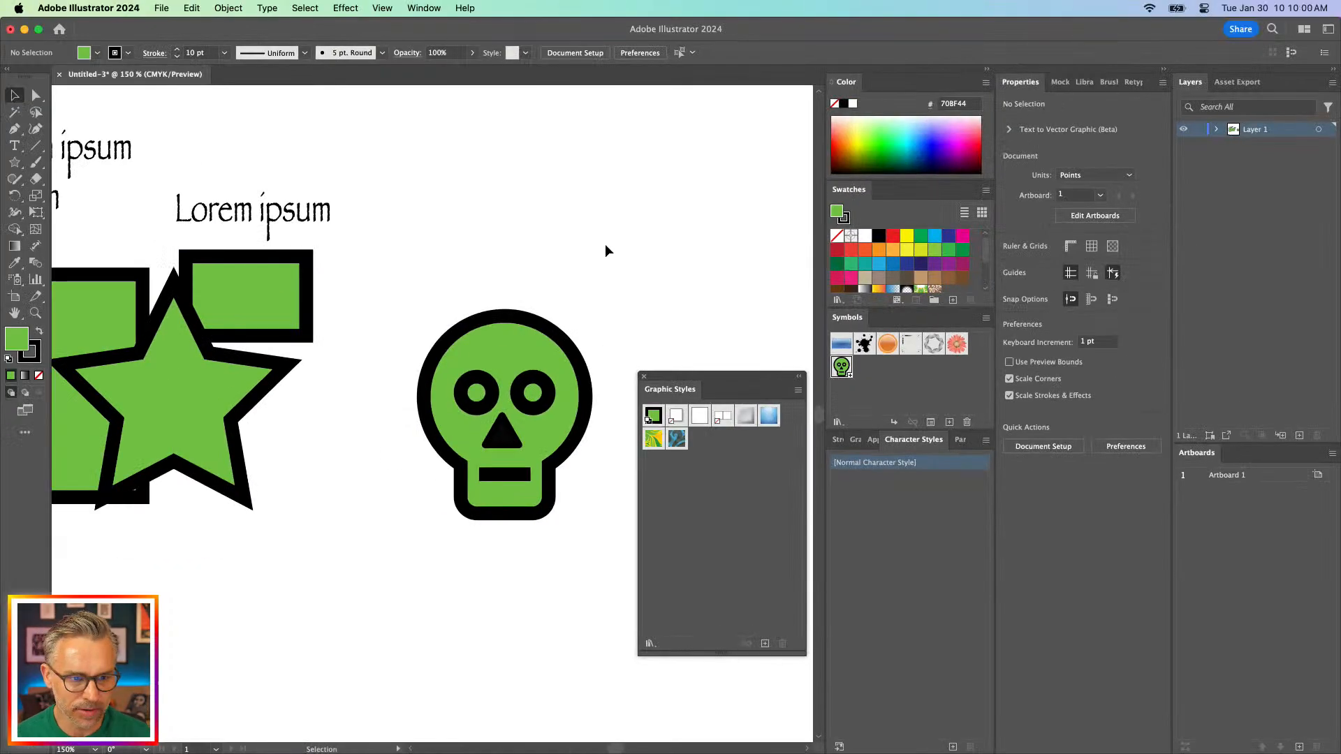
Save the document to the Desktop as PaulsProTips.ai in Adobe Illustrator format, accepting the default Illustrator options
key("a")
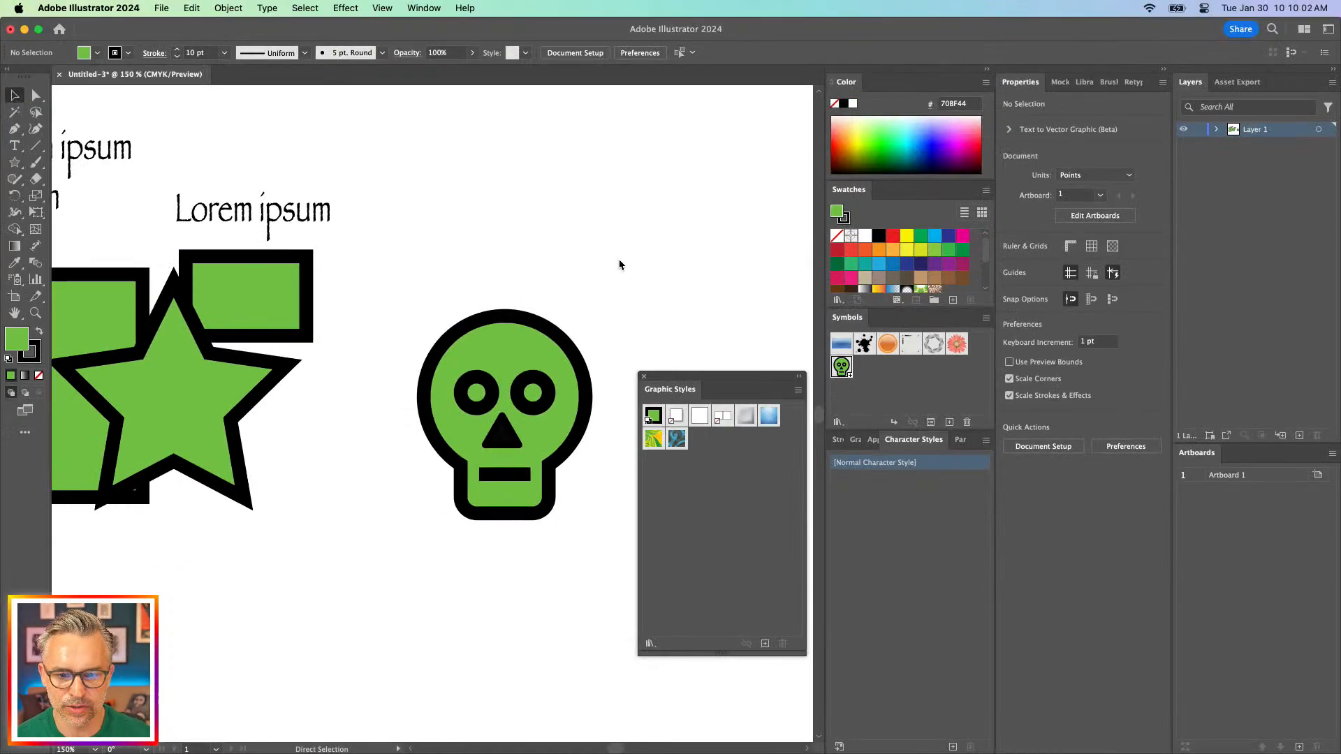
key("super+s")
left_click(276, 167)
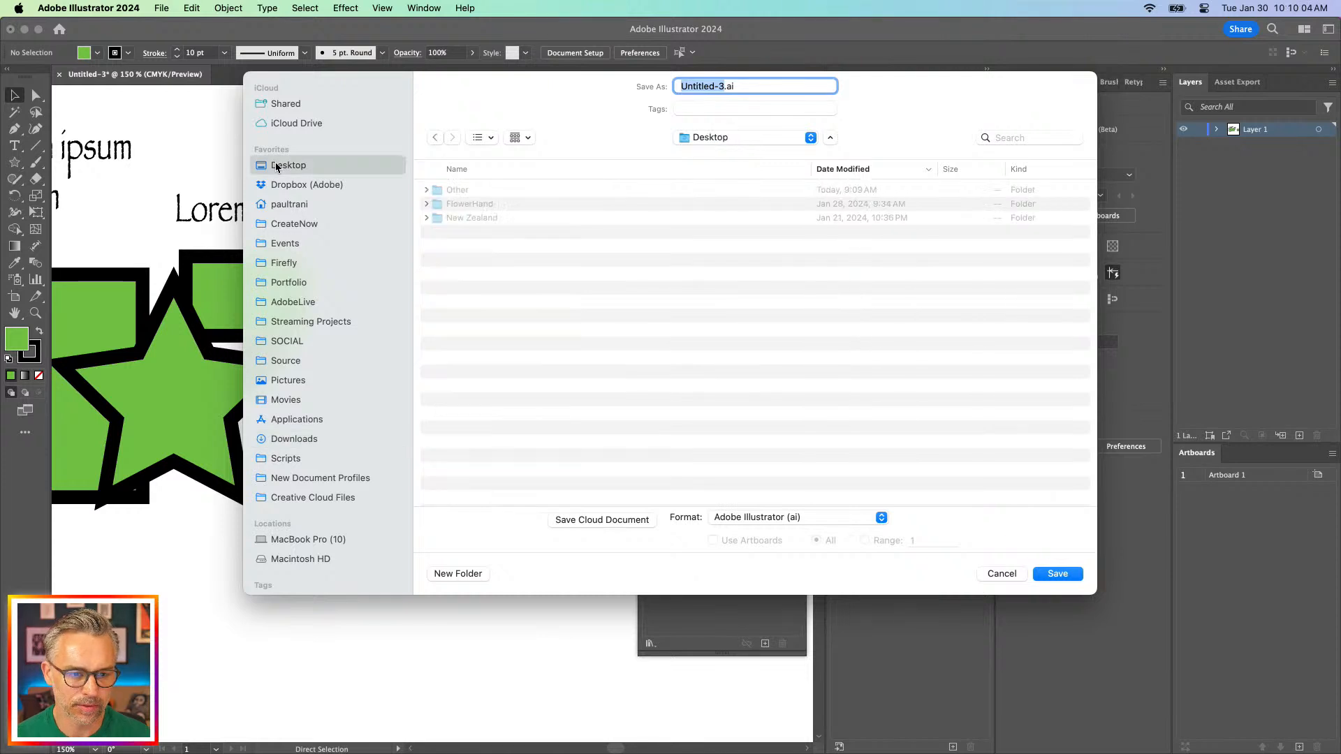
type("PaulsProTip")
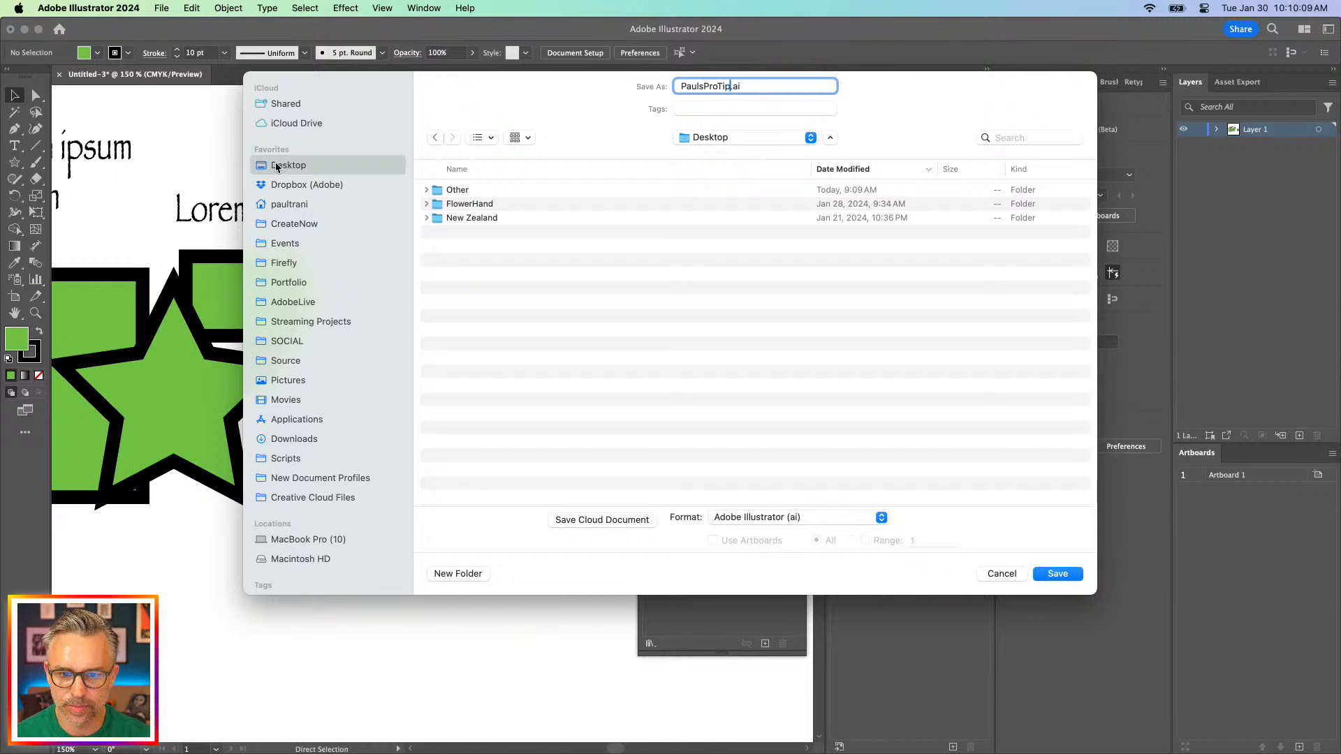
key("Return")
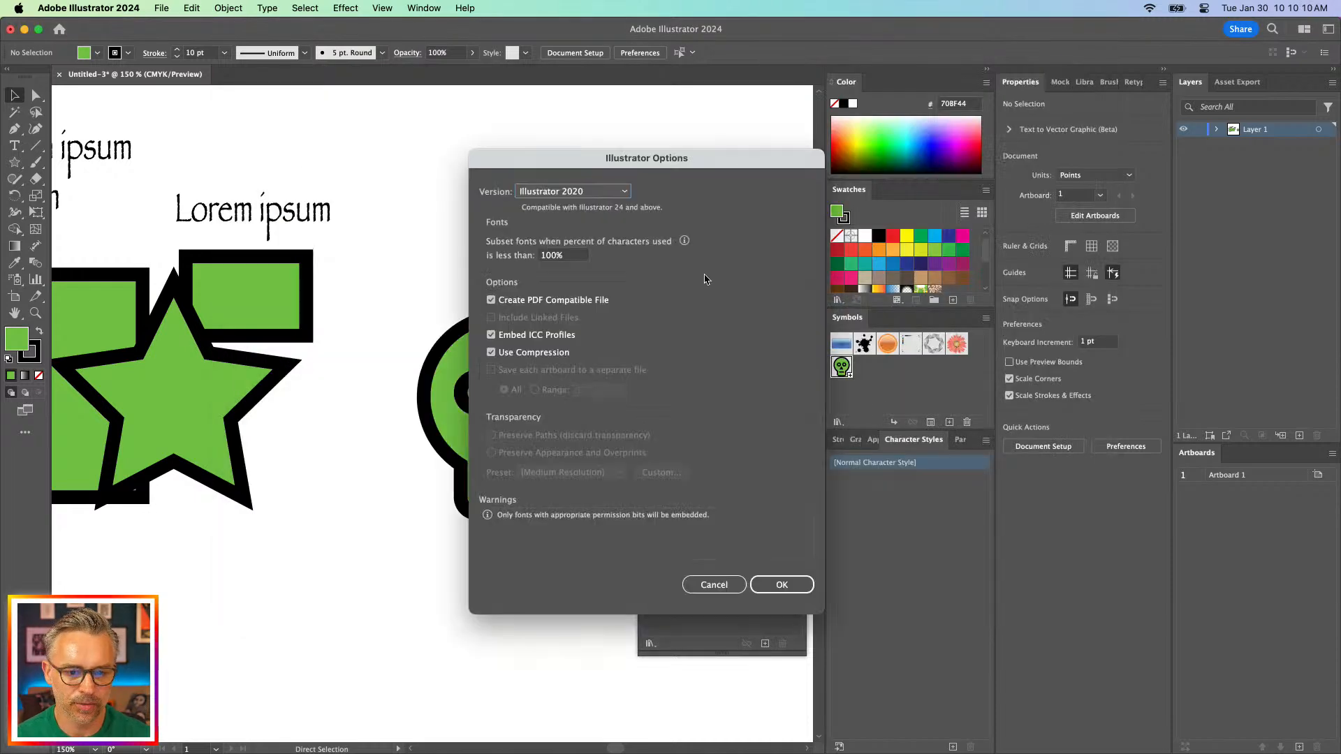
left_click(782, 585)
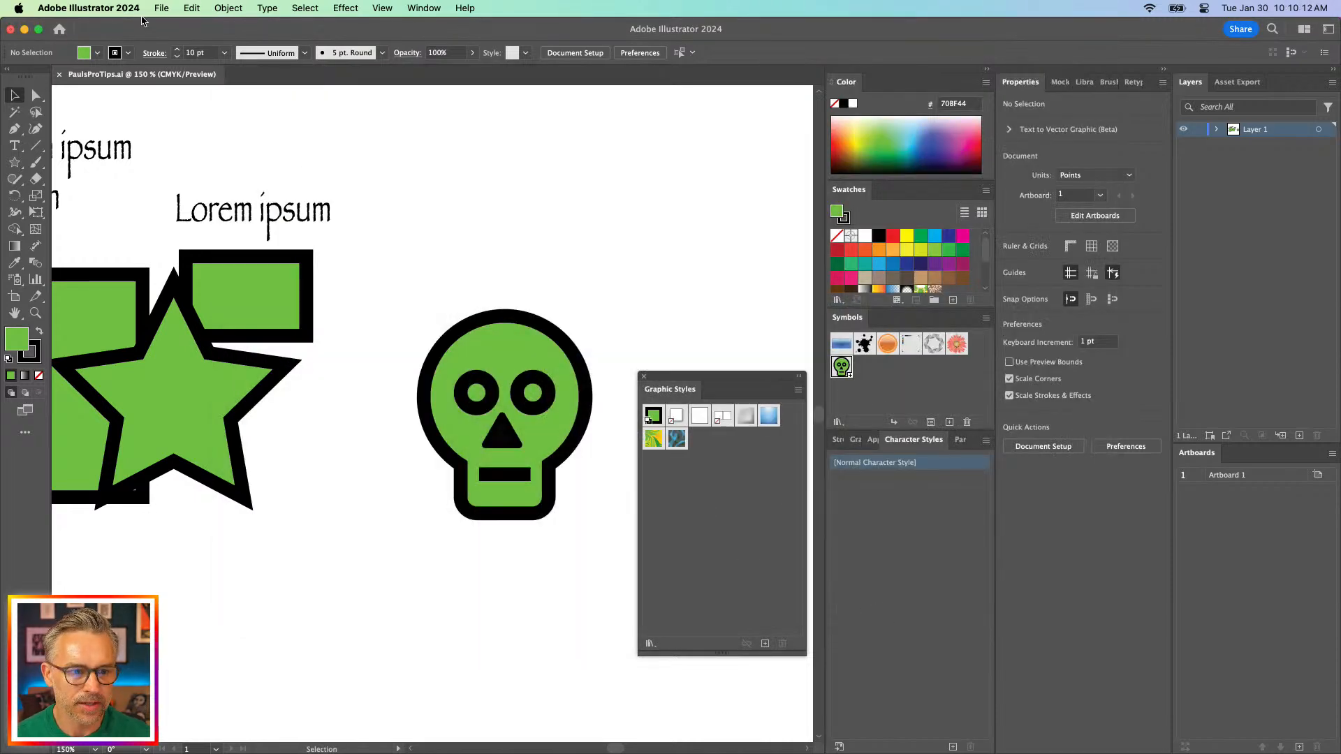
Create a new document from the recent 792 x 612 pt Letter preset
left_click(161, 9)
left_click(166, 26)
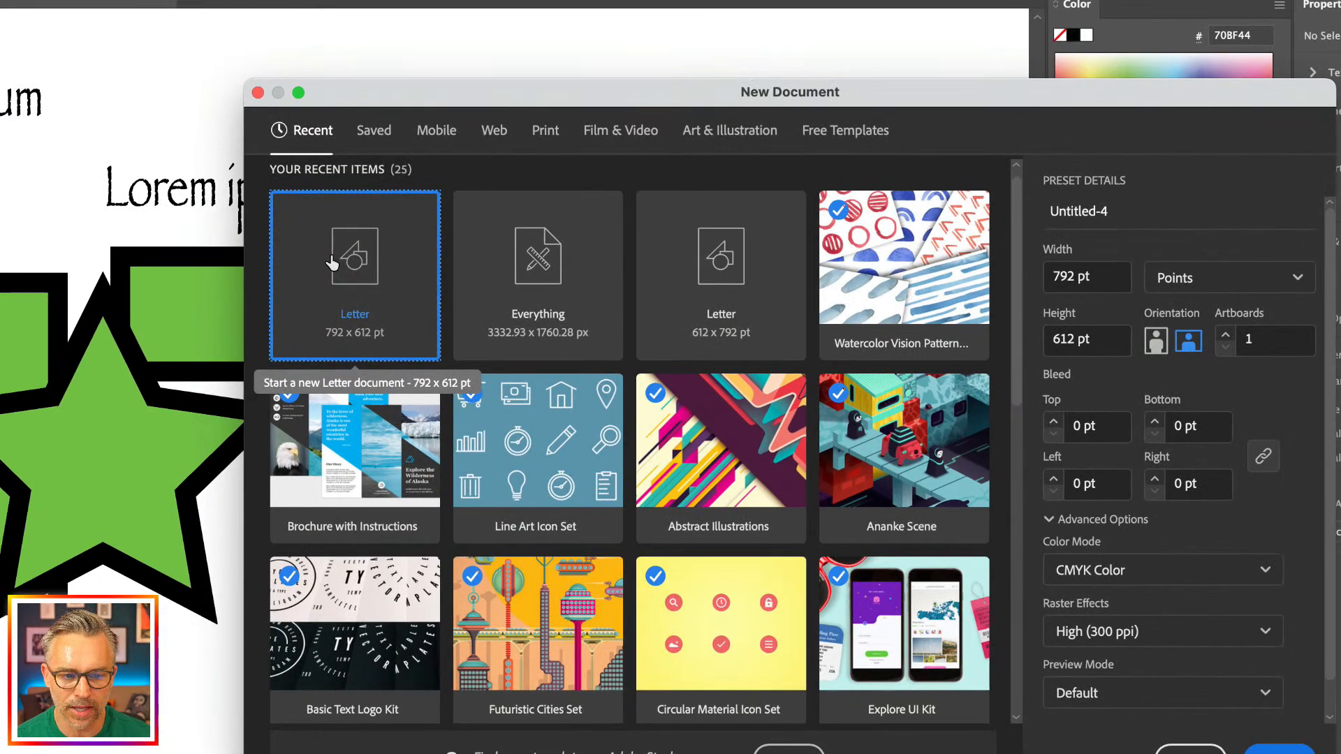
double_click(330, 260)
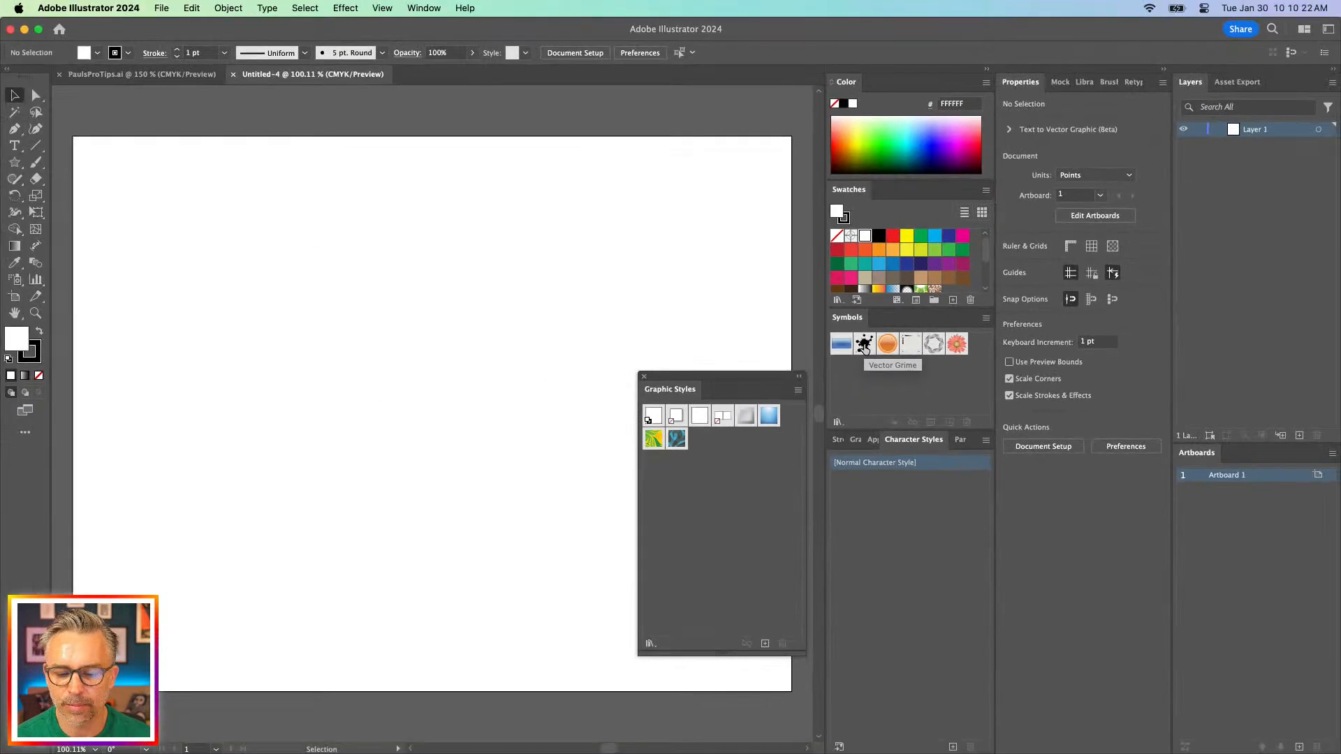
Draw a test star about 195 by 186 pt on the blank artboard with the default style, and delete it
left_click(14, 162)
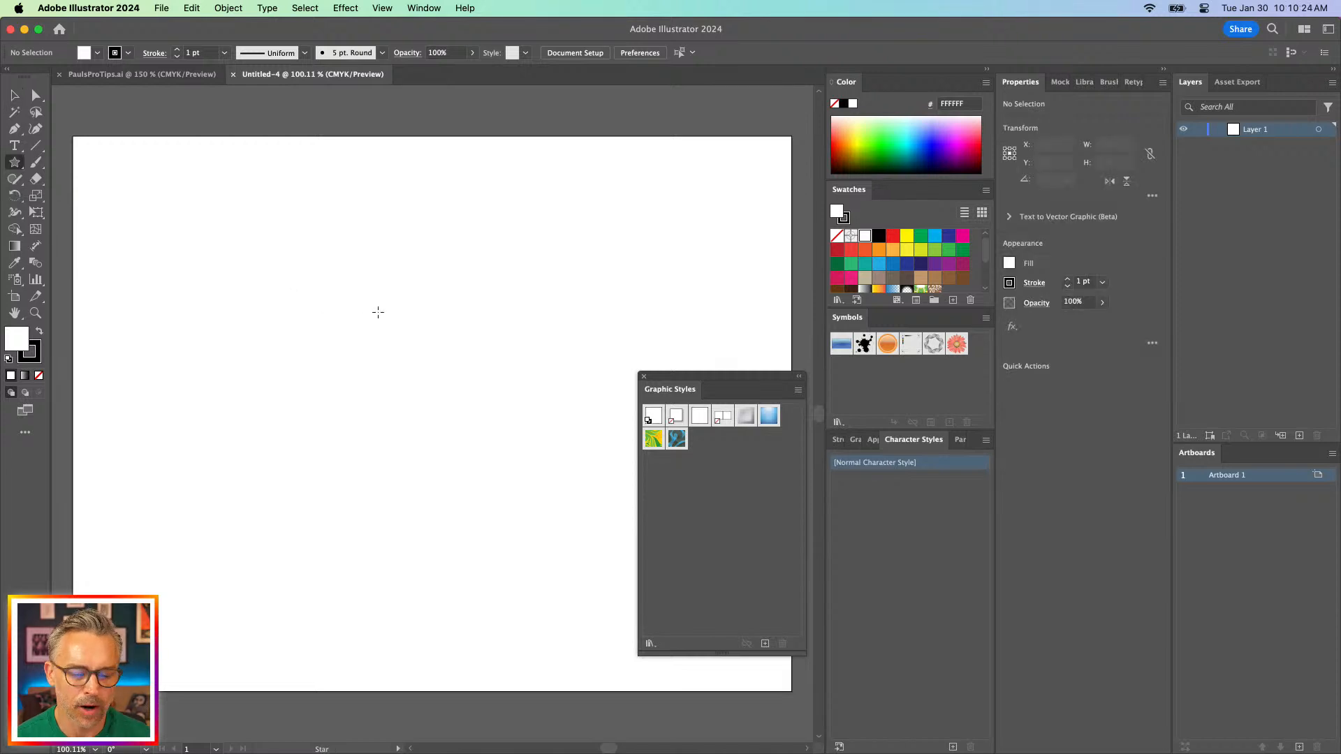
left_click_drag(390, 311, 440, 399)
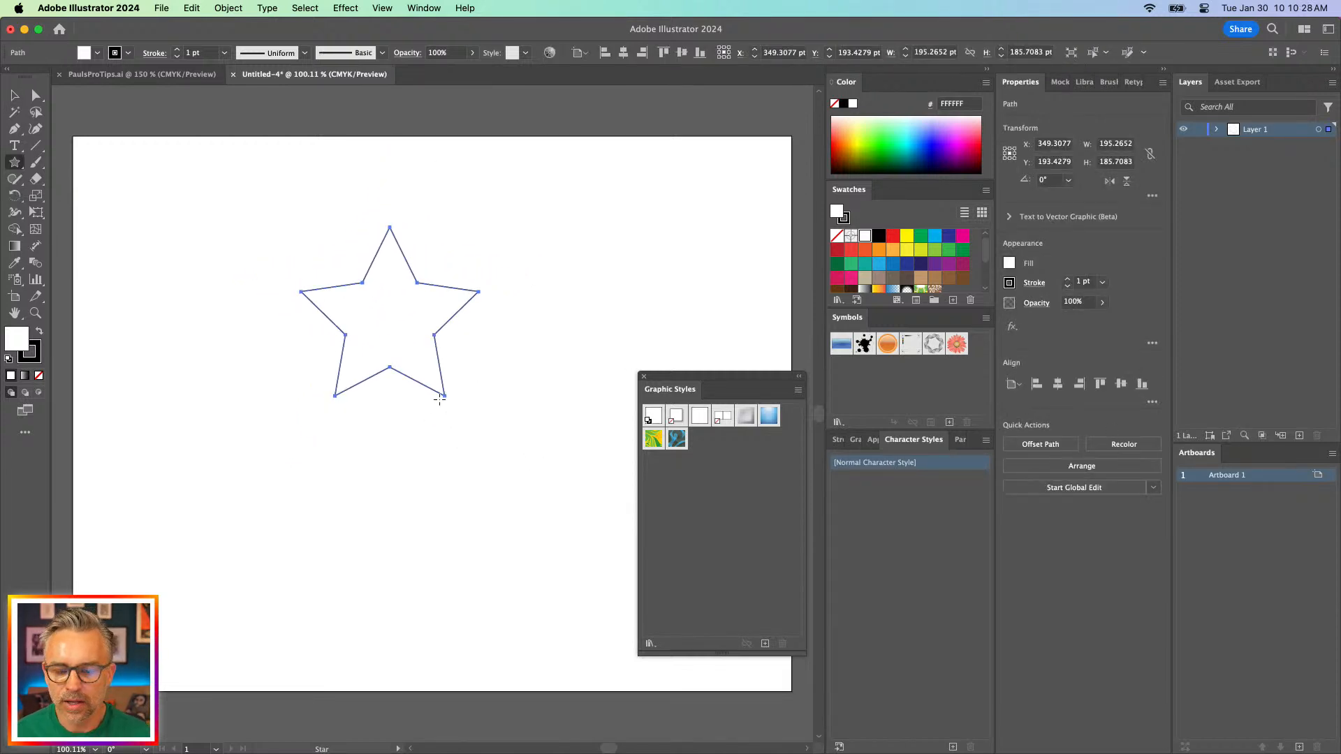
key("Delete")
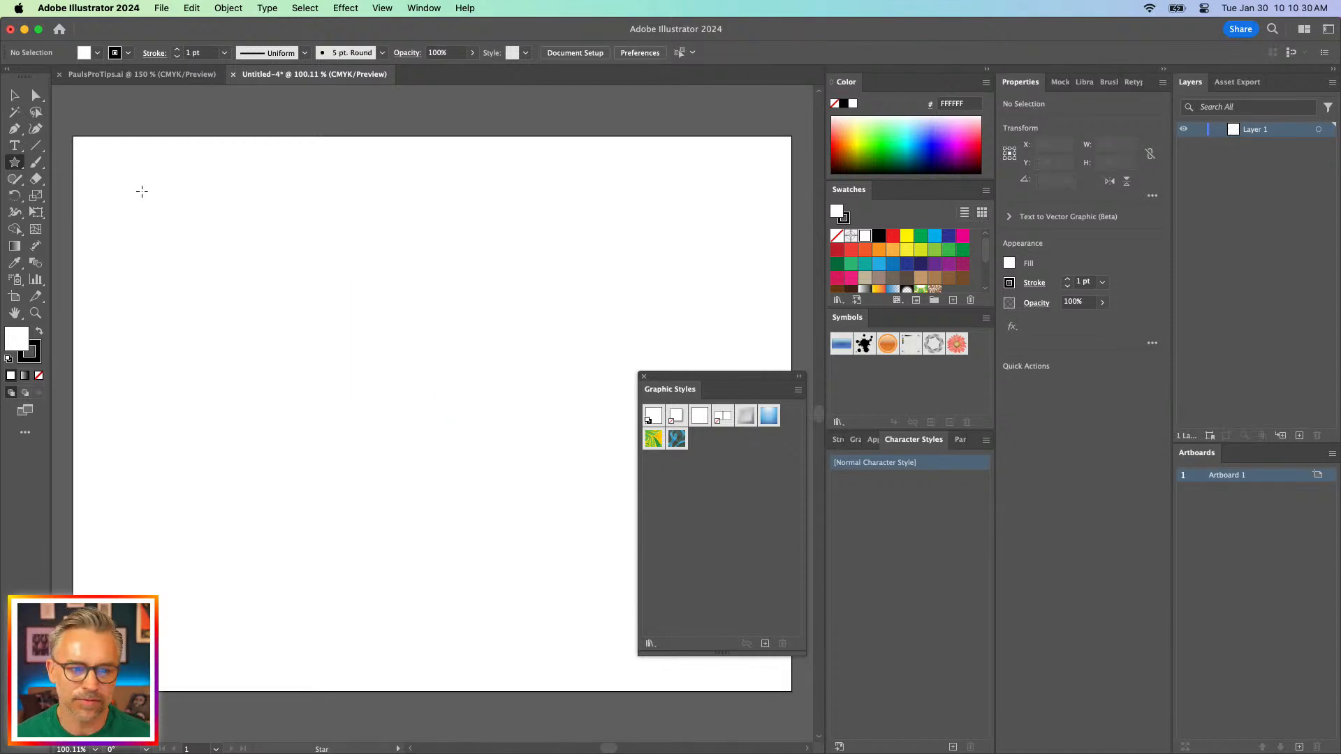
left_click(14, 95)
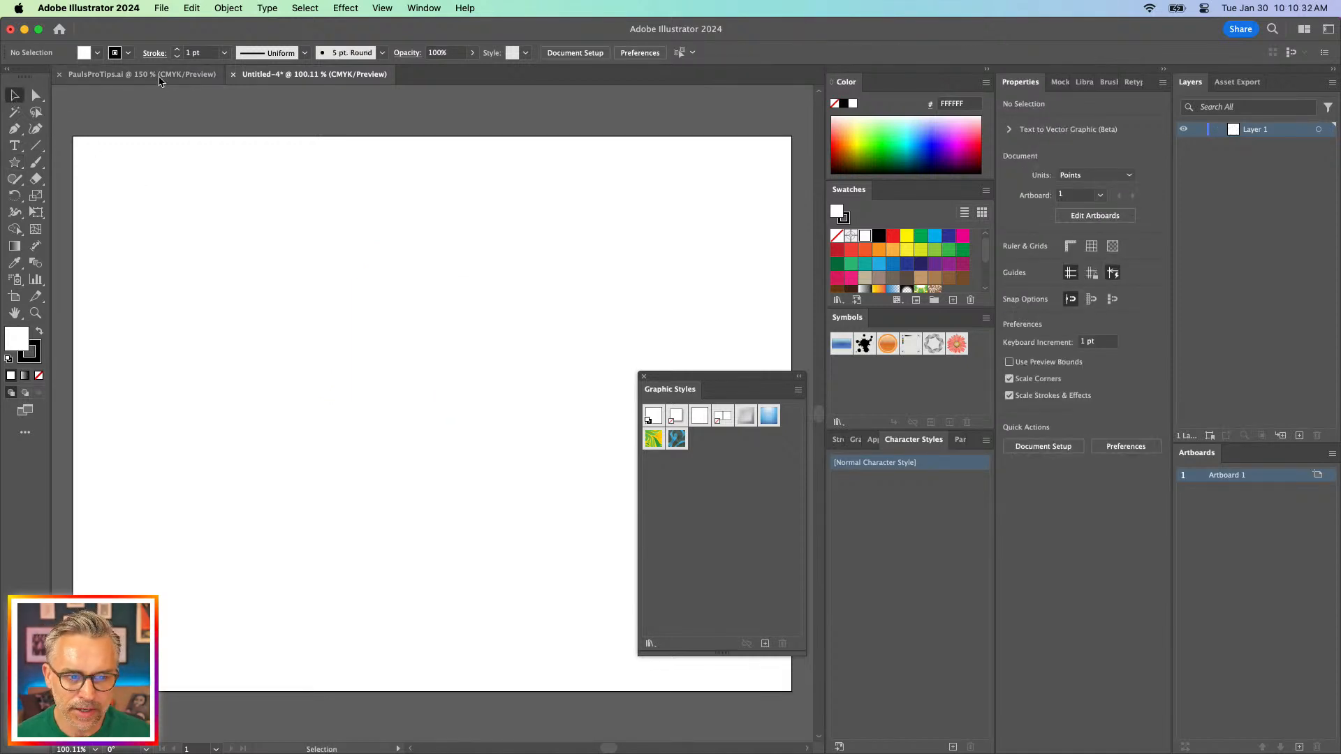
Return to the PaulsProTips.ai document and enlarge the swatches area to show all swatches, including the gradients
left_click(90, 74)
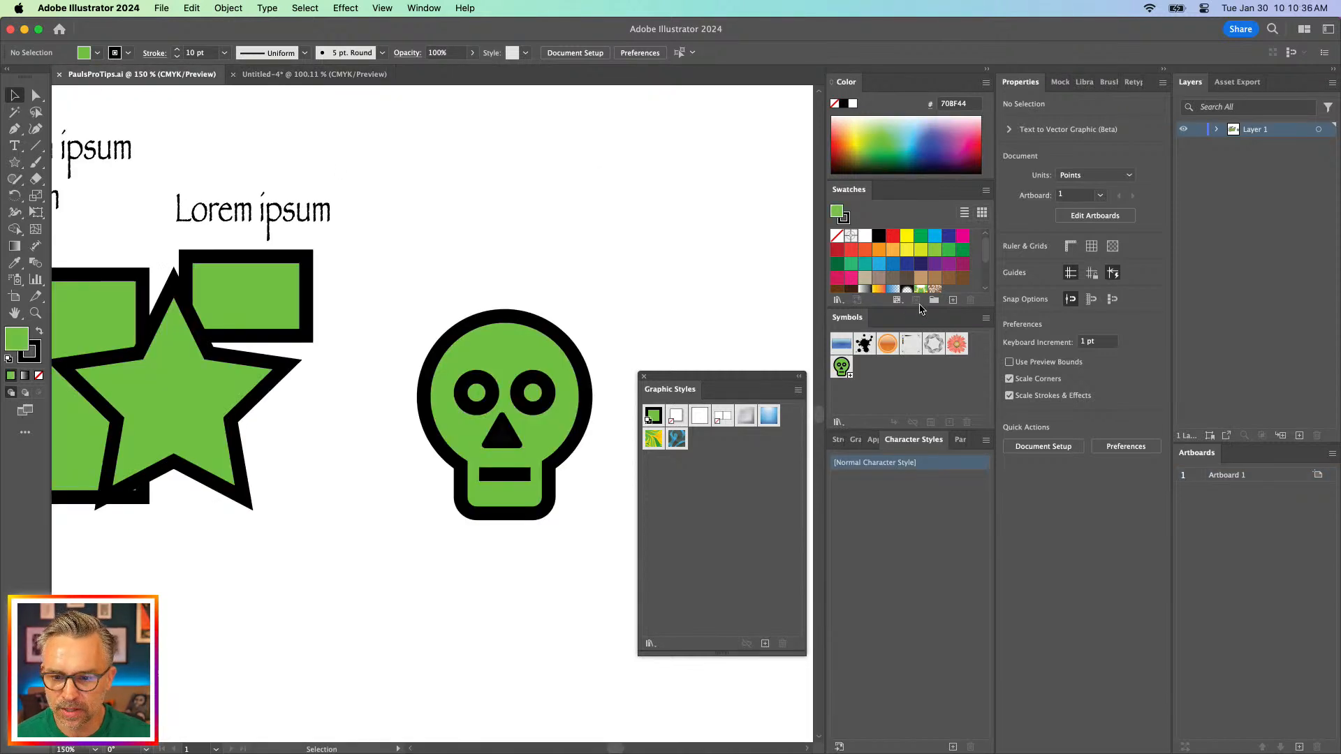
left_click_drag(920, 308, 930, 387)
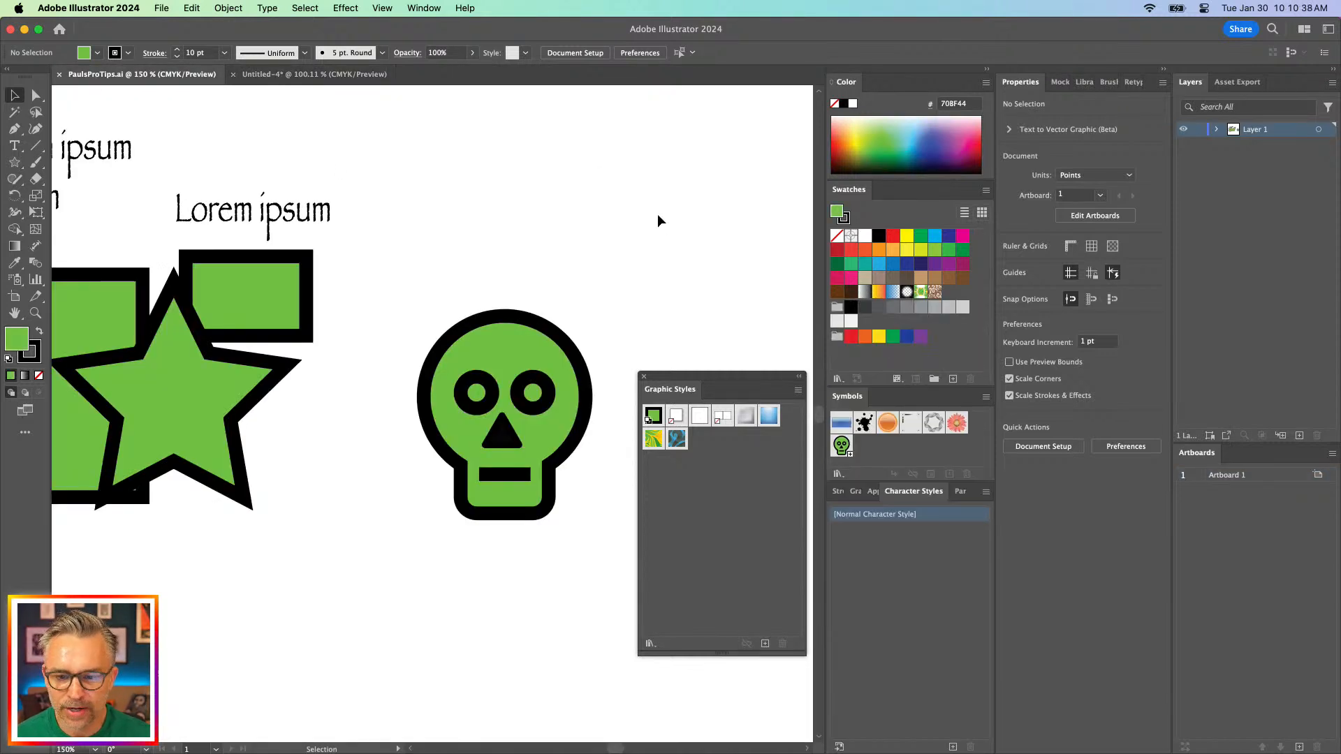
Draw a square about 119 pt wide over the top of the skull
left_click(13, 246)
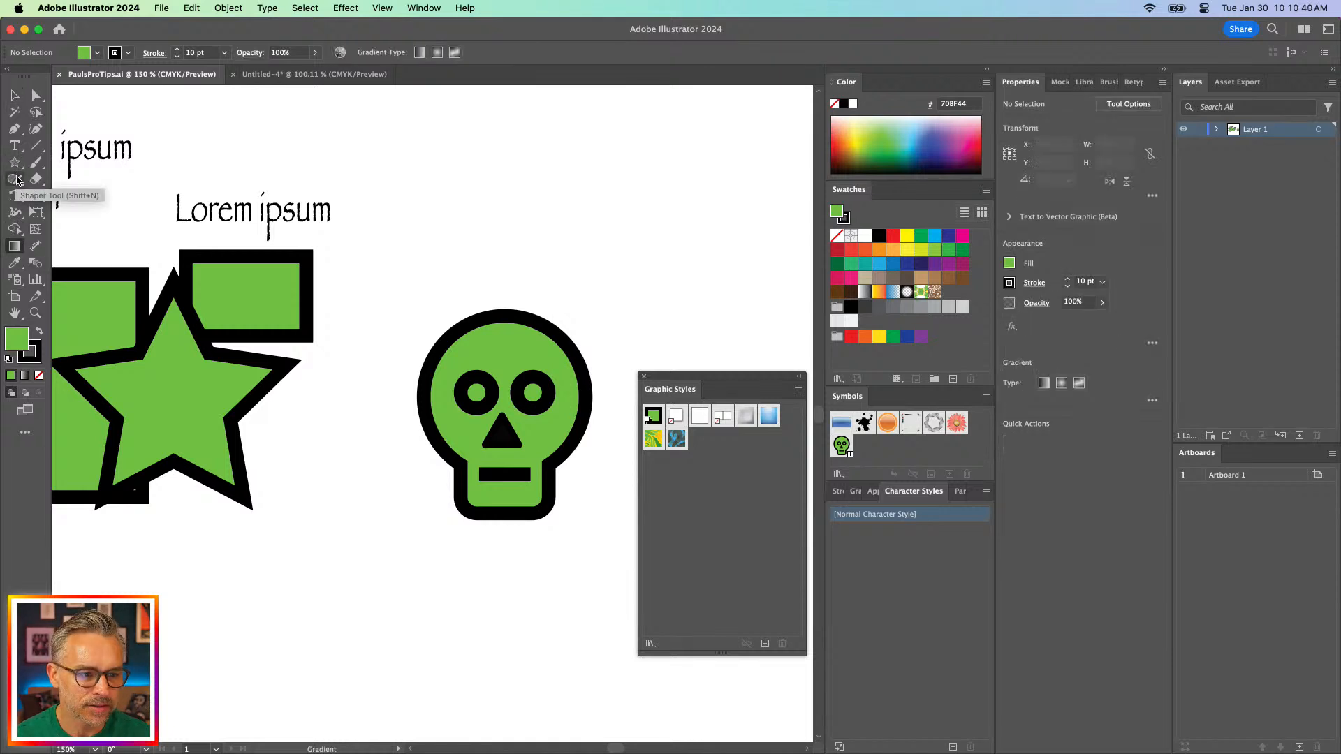
left_click_drag(14, 162, 133, 162)
mouse_move(424, 179)
left_mouse_down()
mouse_move(568, 236)
mouse_move(585, 266)
left_mouse_up()
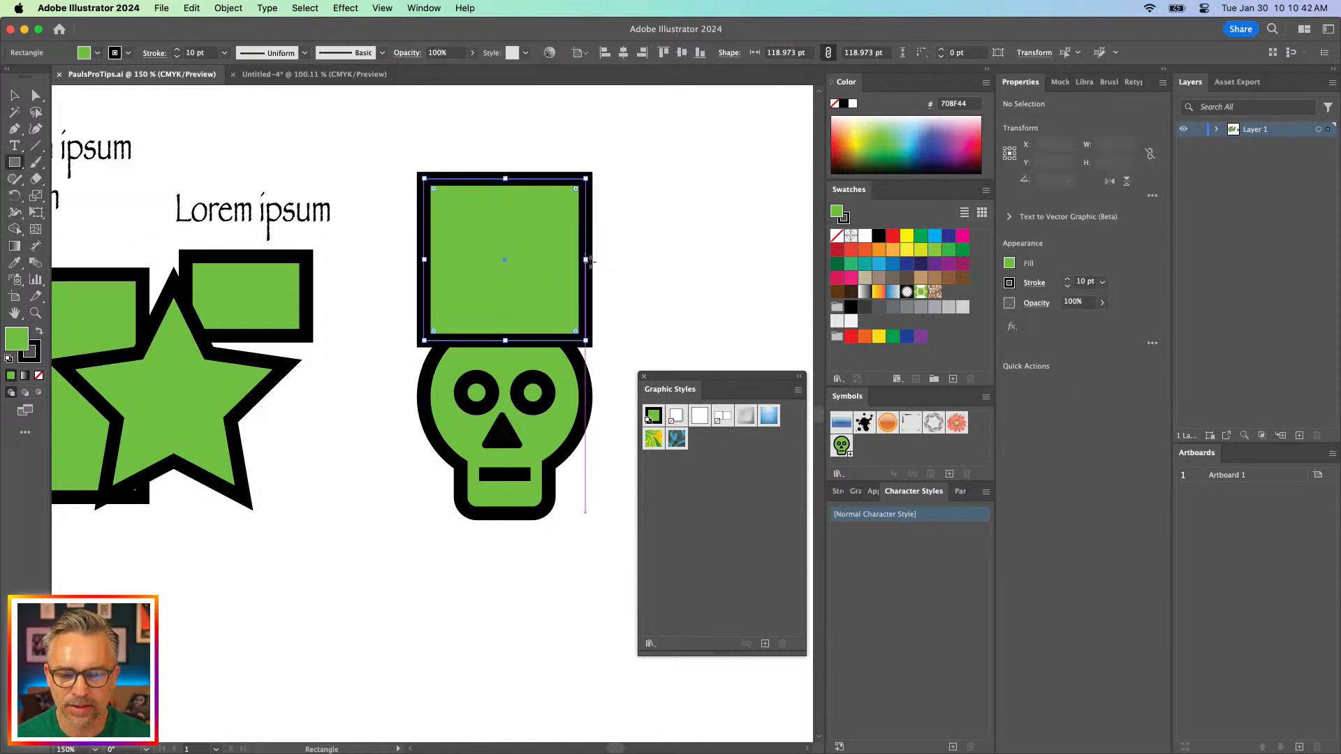
Try several gradient swatches on the square, including Fading Sky, and settle on the Orange, Yellow gradient fill
left_click(14, 246)
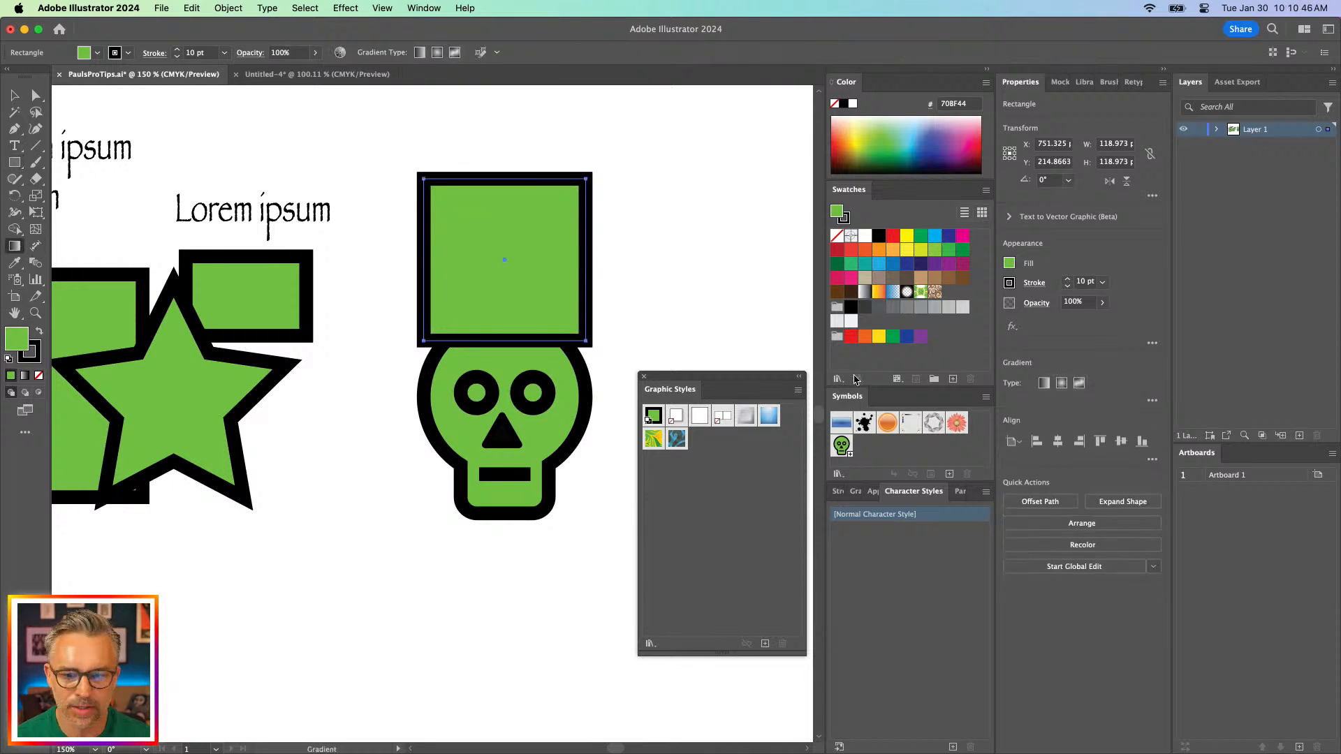
left_click(893, 294)
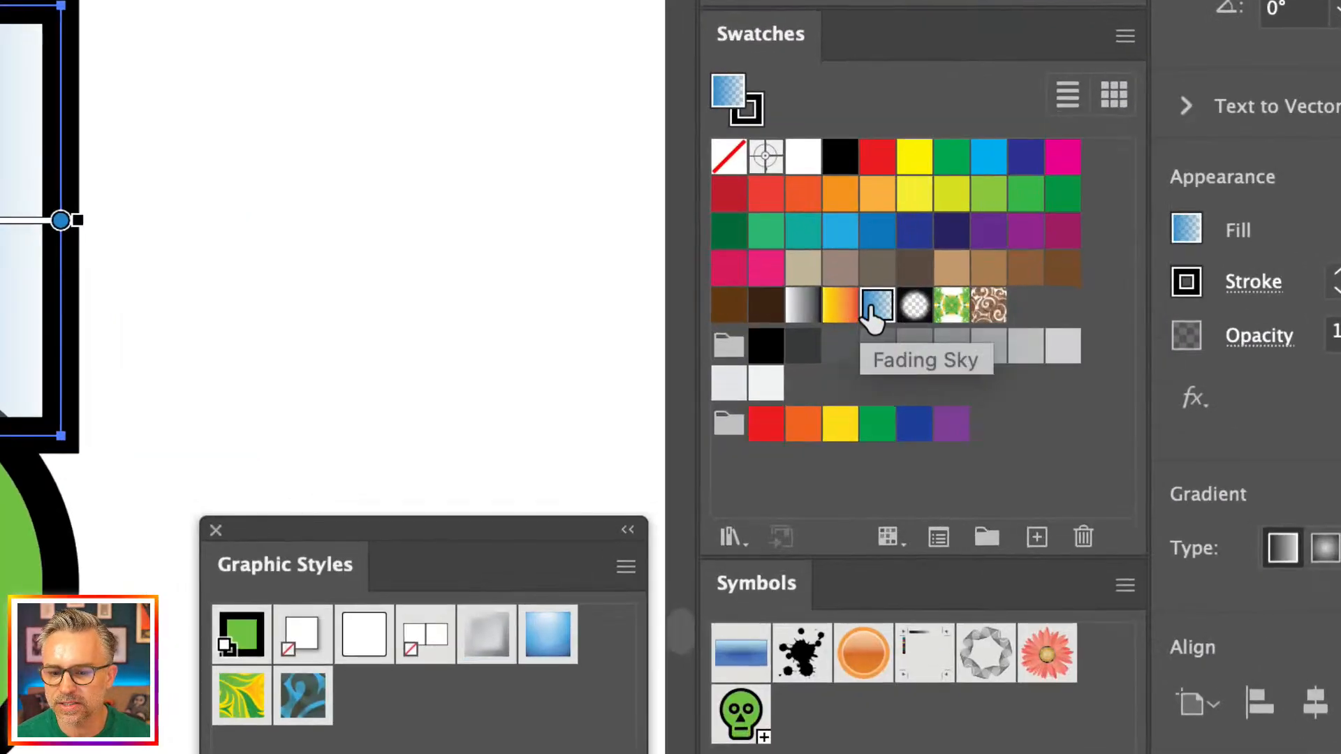
left_click(842, 313)
left_click(878, 307)
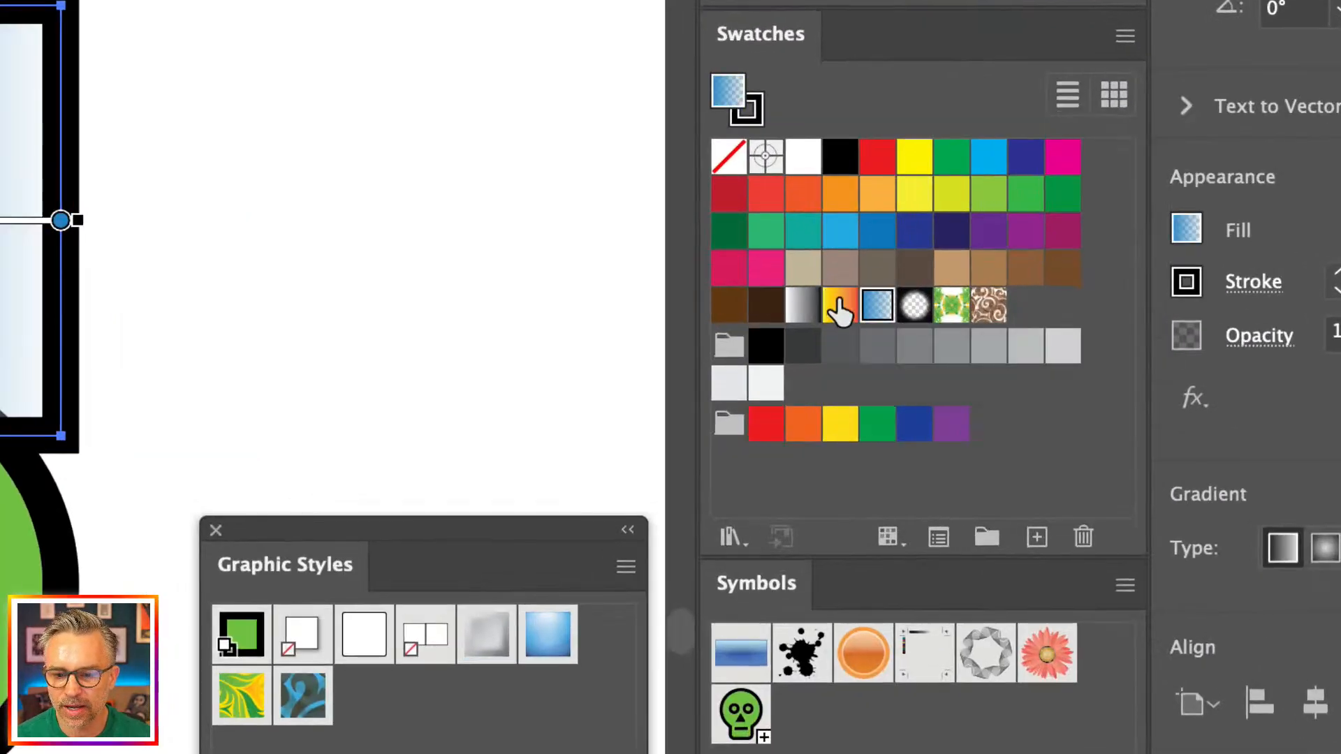
left_click(839, 308)
left_click(804, 308)
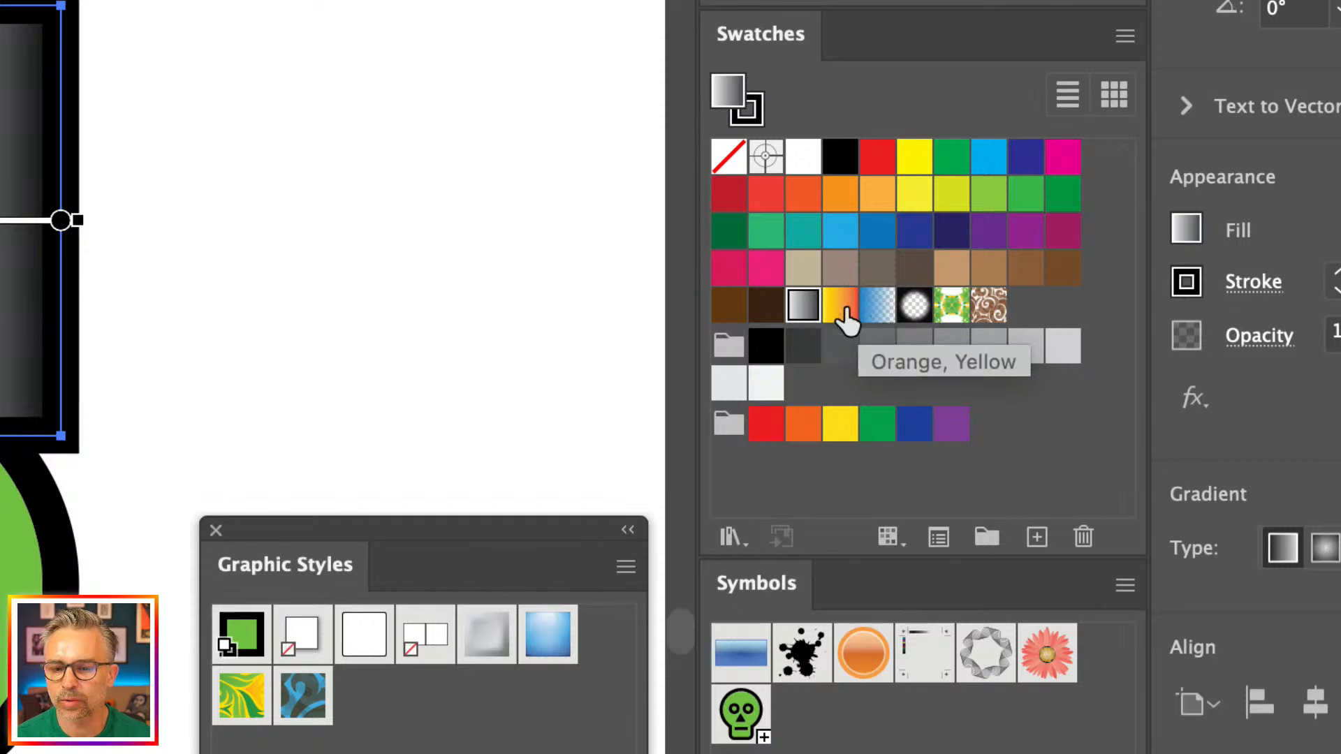
left_click(842, 311)
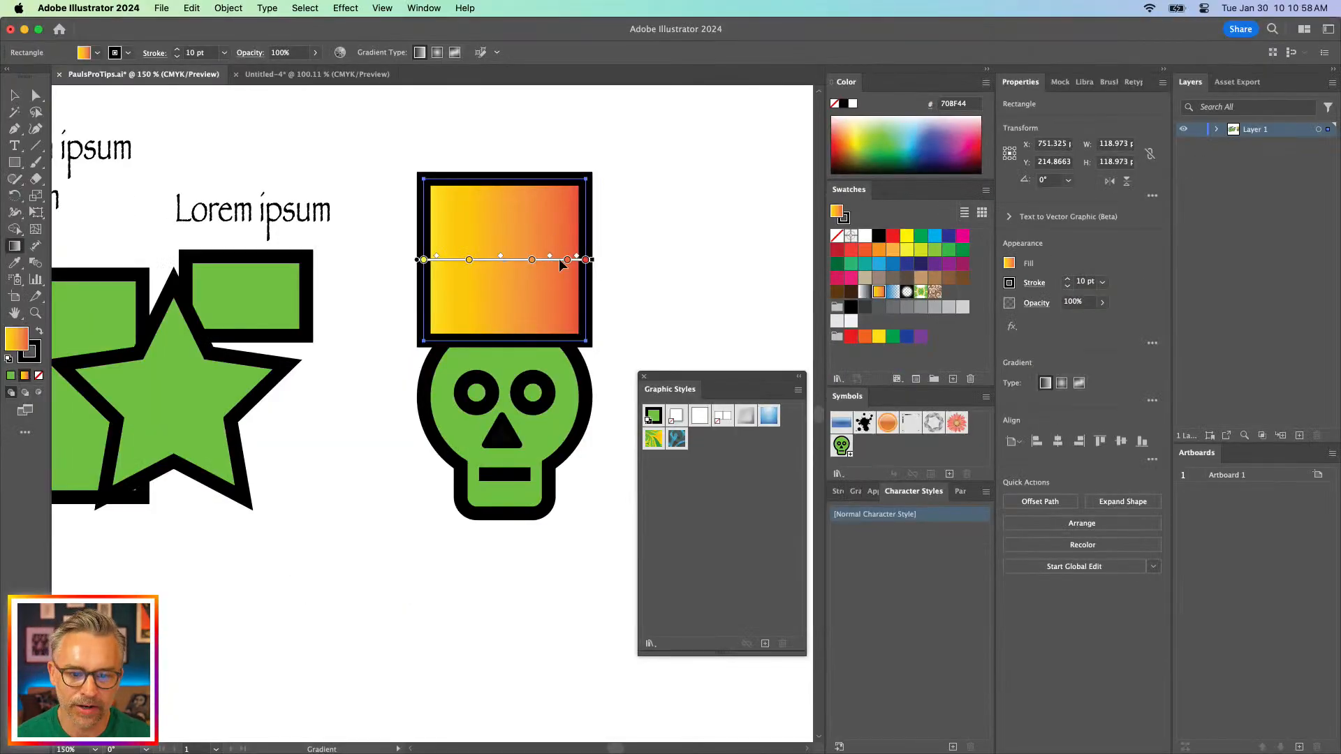
Recolor the square's gradient stop at 67% to pink with hue 313 and the stop at 28% to purple with hue 291
double_click(532, 261)
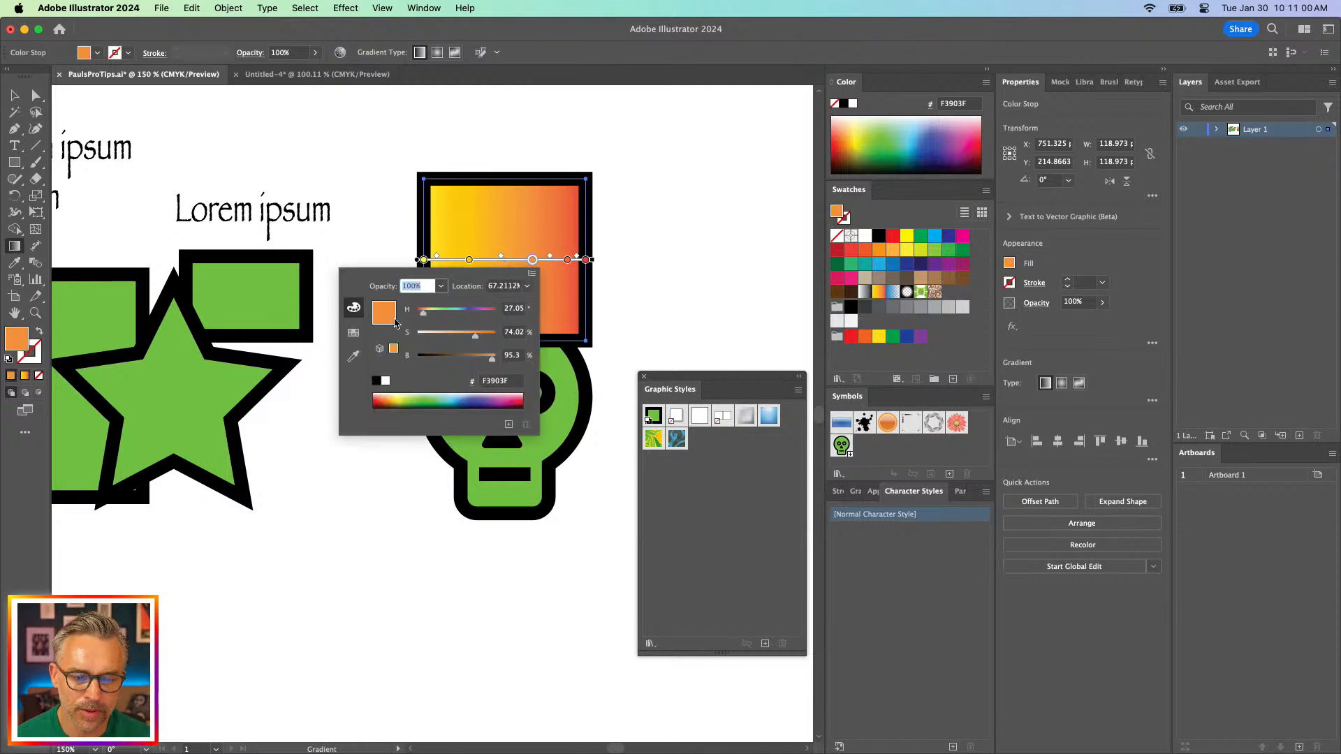
left_click(487, 311)
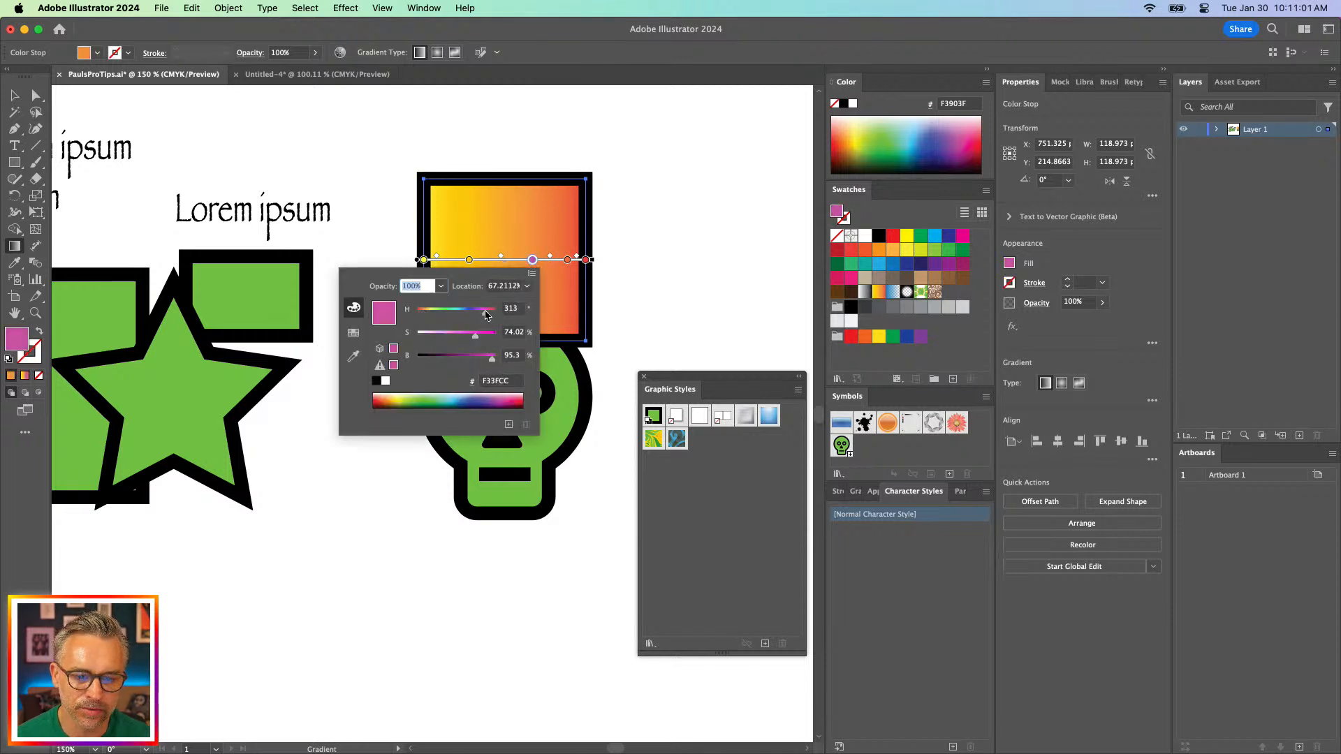
left_click(470, 260)
double_click(470, 261)
left_click(419, 312)
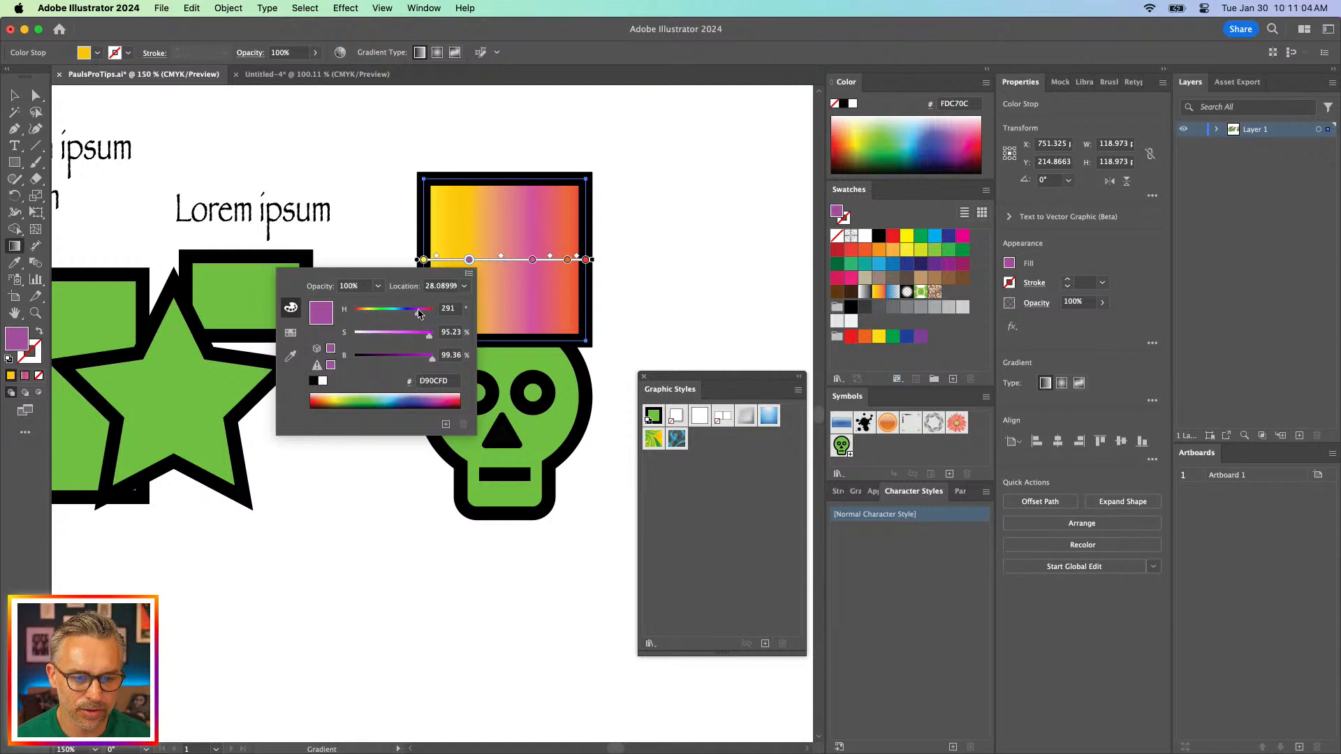
left_click(424, 264)
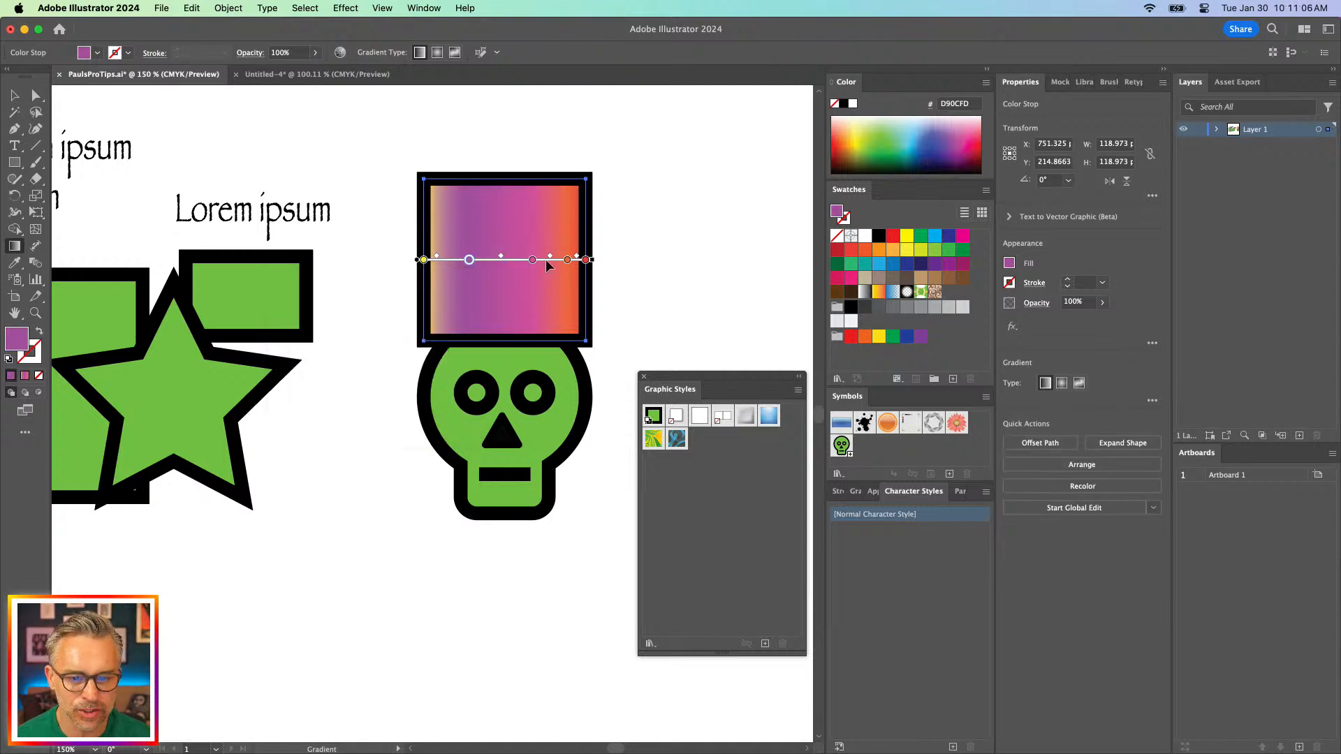
Change the gradient stop near 88% to light blue with hue 194
double_click(567, 260)
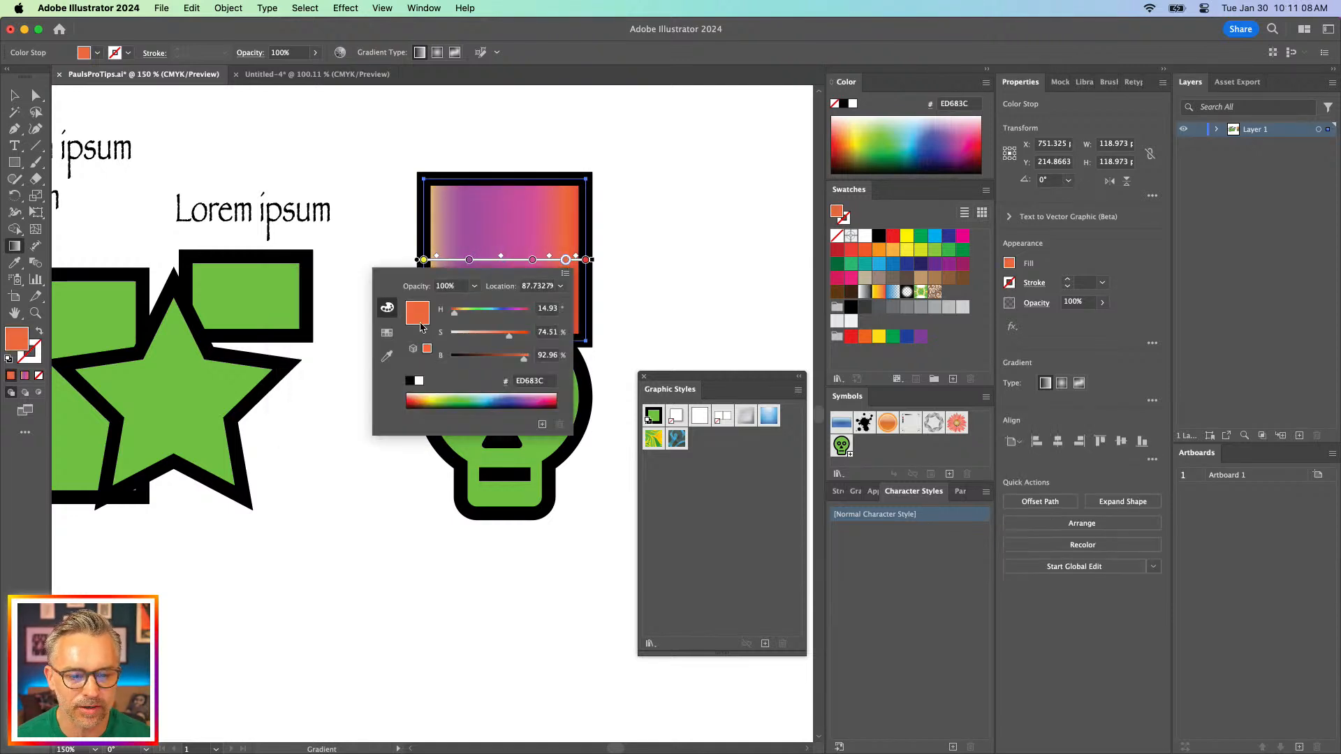
left_click(493, 315)
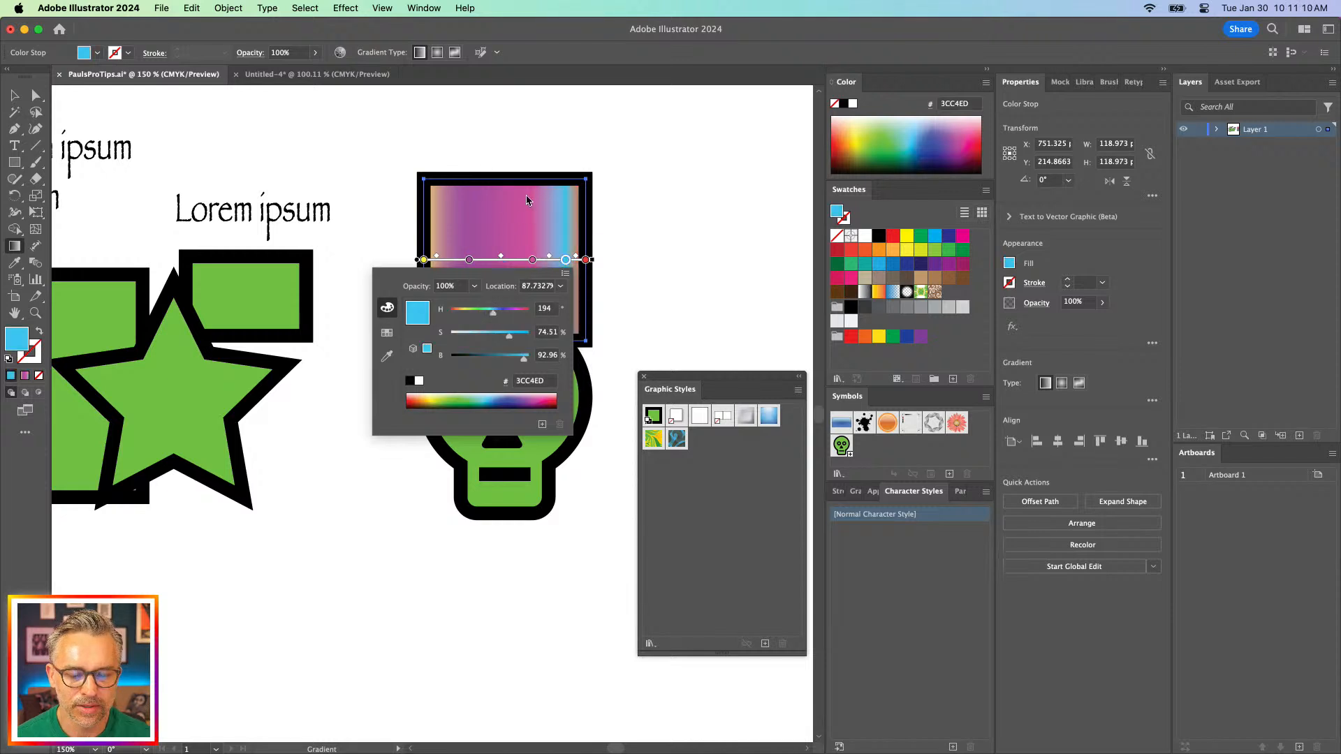
left_click(364, 182)
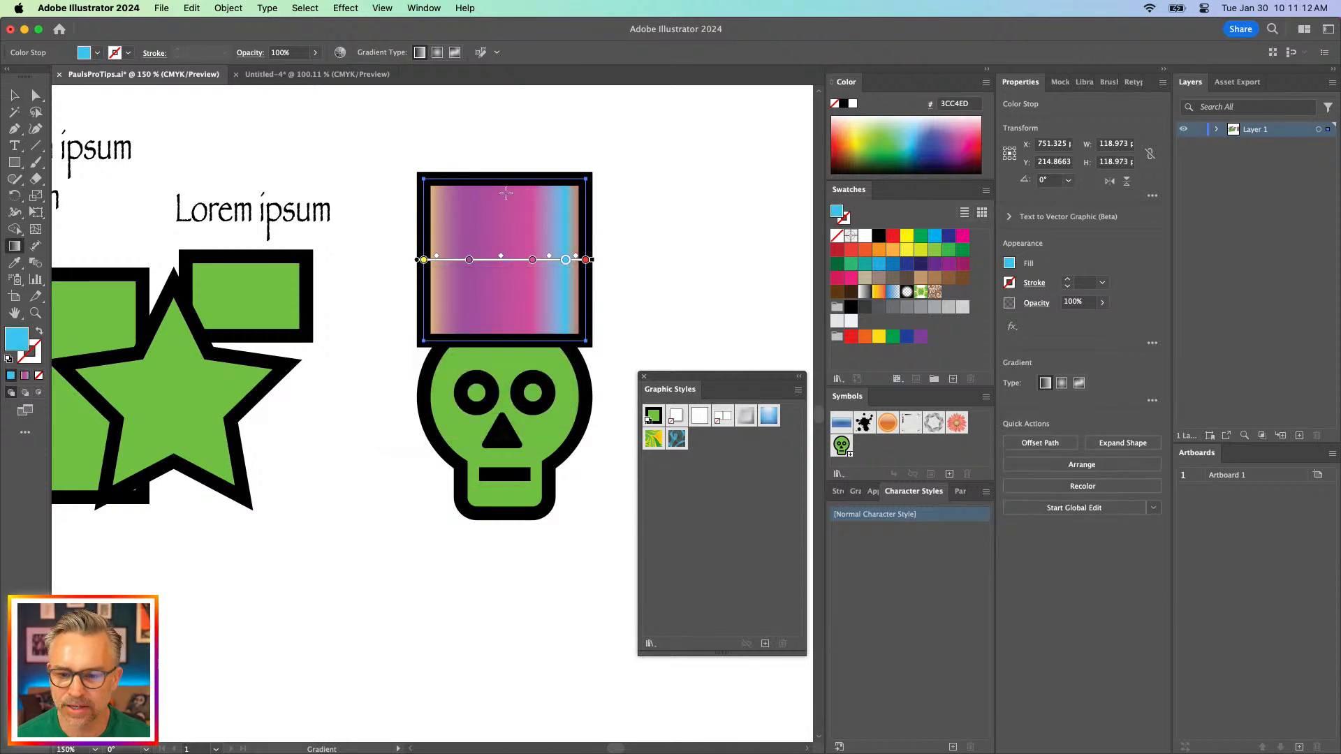
Store the square's gradient as a swatch under the default name New Gradient Swatch and save the document
left_click(14, 95)
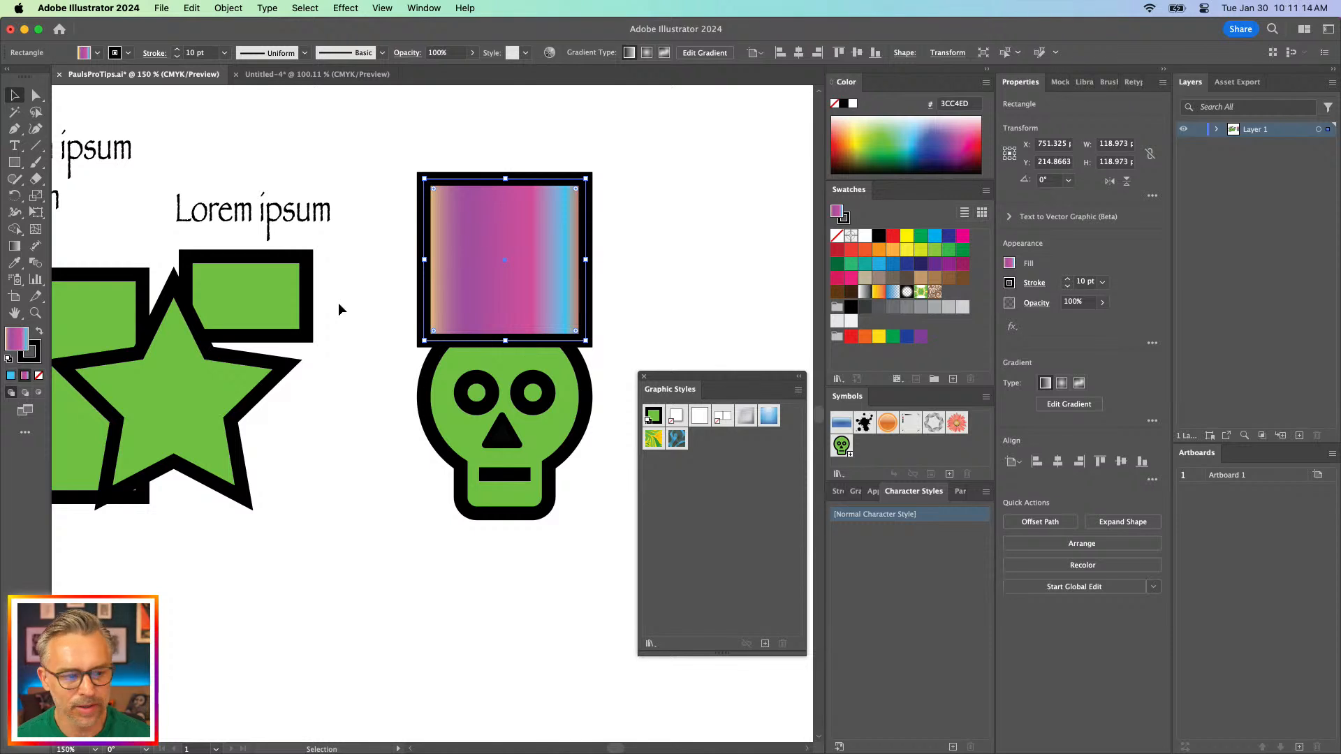
left_click(953, 379)
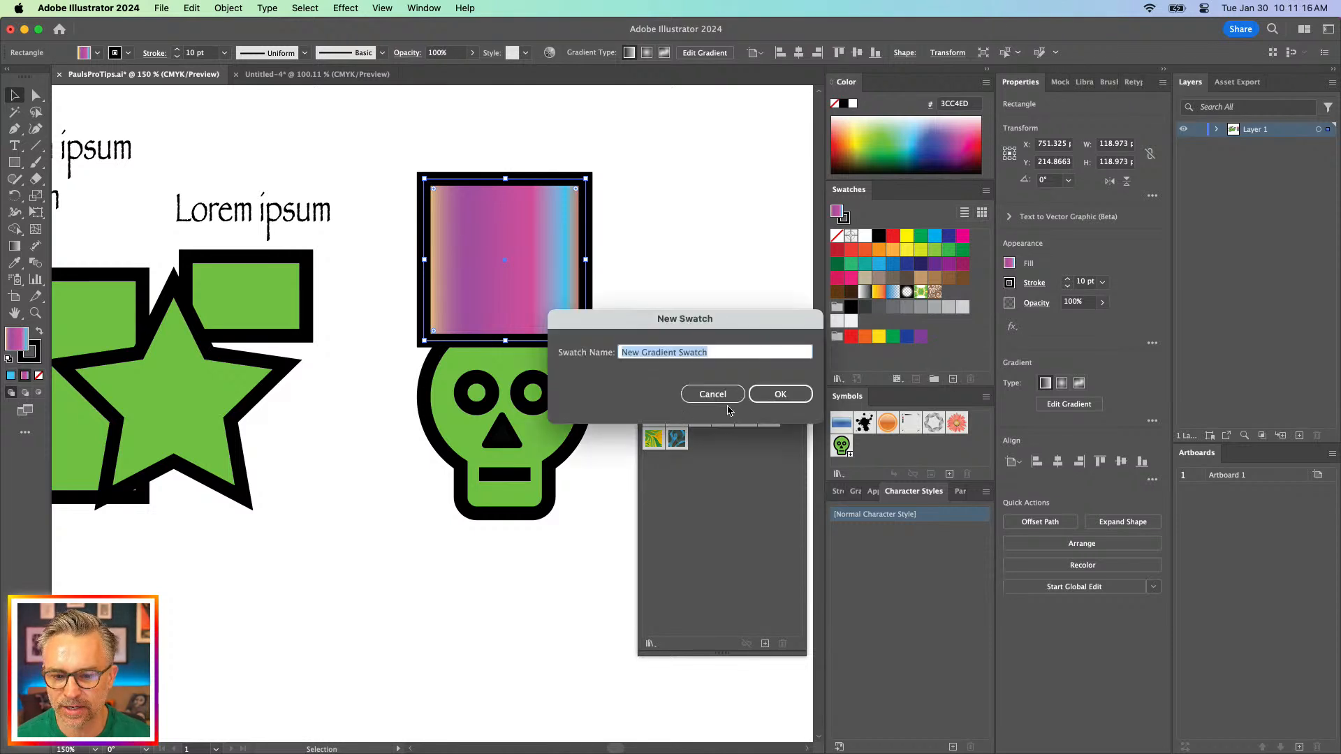
left_click(781, 395)
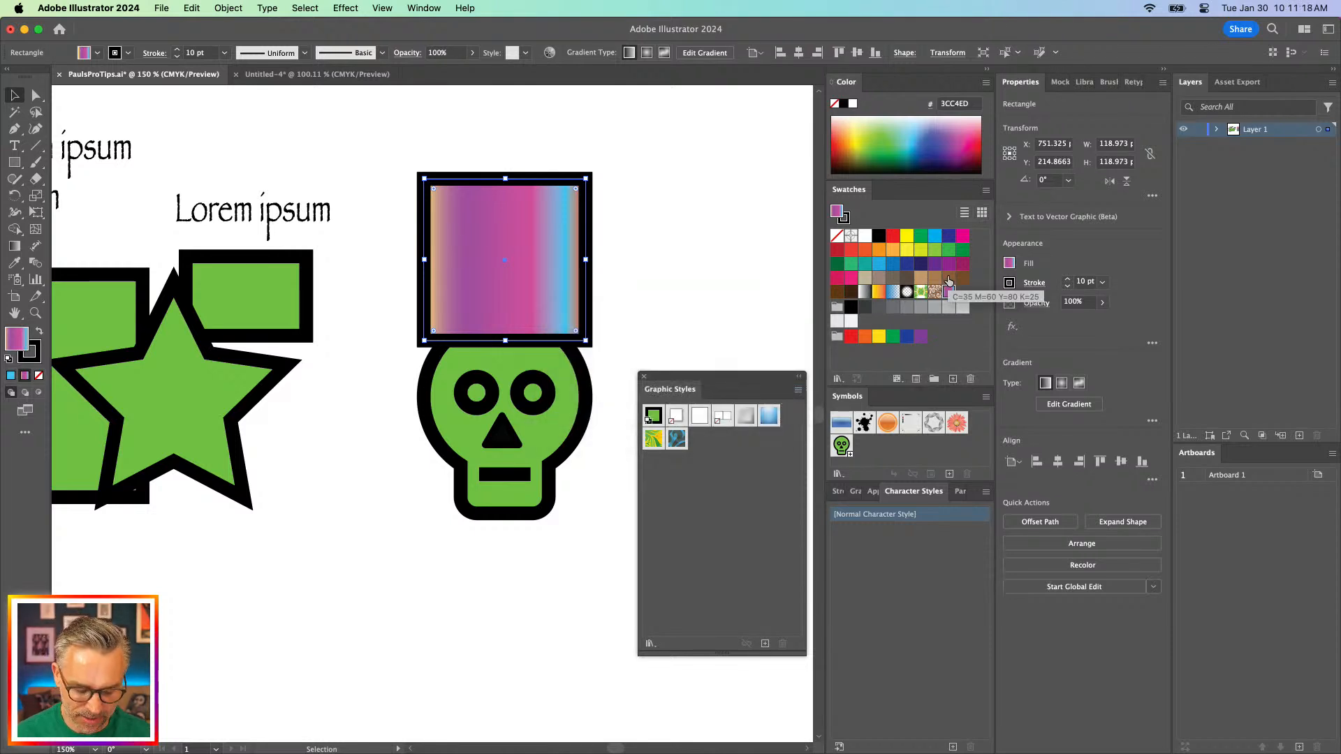
key("super+s")
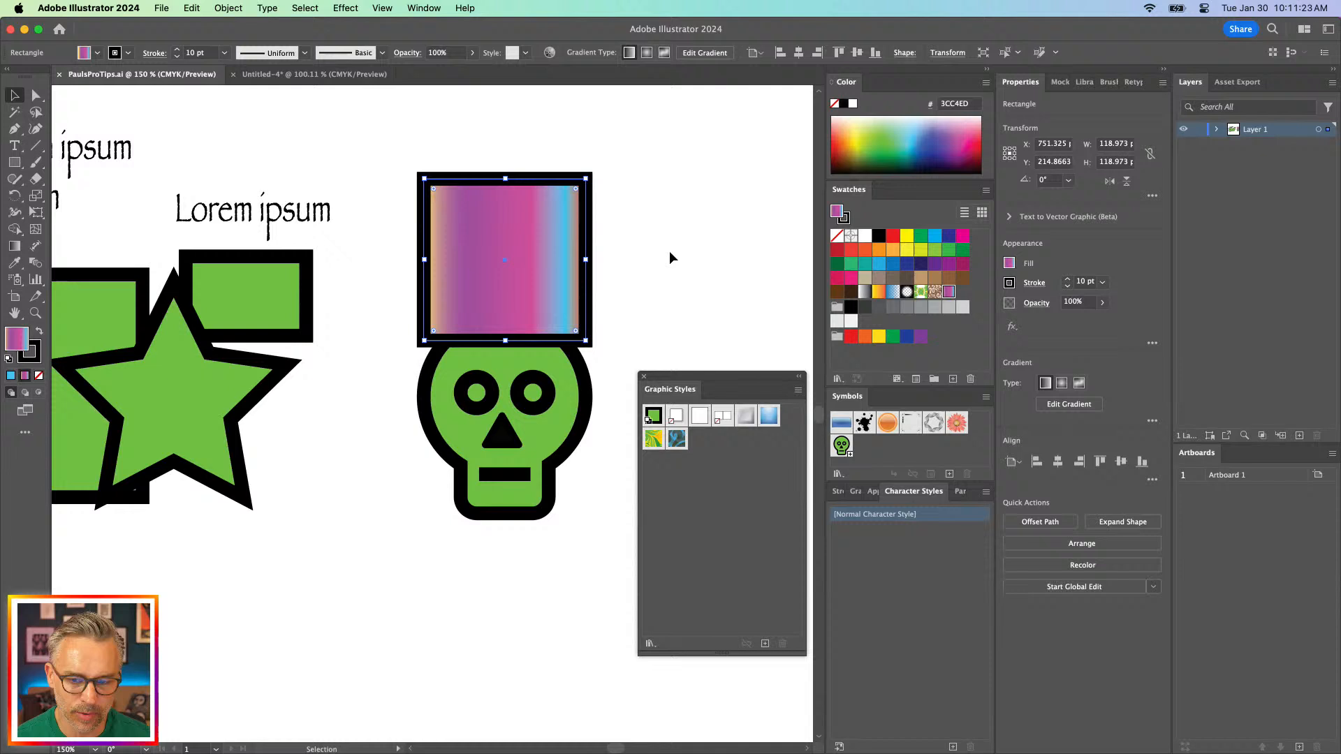
Move the gradient square off the skull to the empty area above and to the right of it
left_click(669, 253)
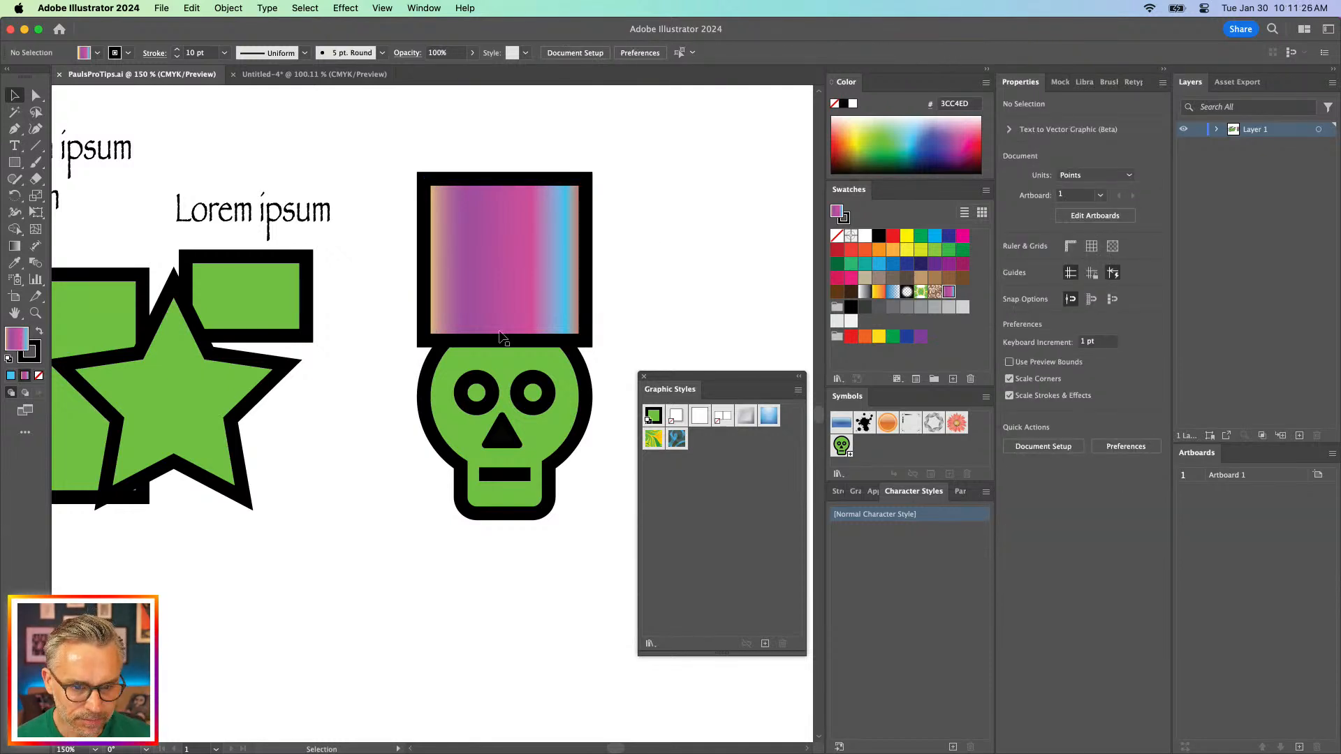
left_click_drag(474, 257, 667, 187)
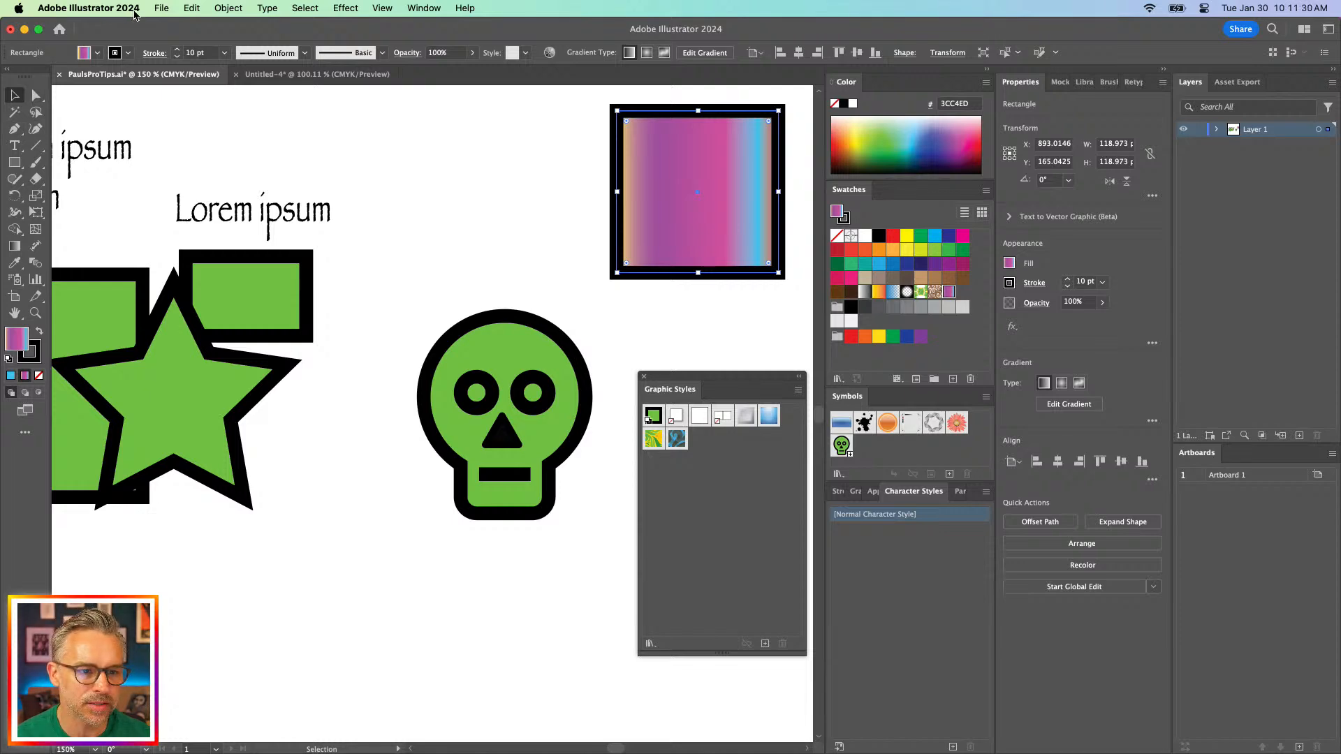
Create another new 792 x 612 pt Letter document to check which swatches, symbols and styles it contains
left_click(161, 7)
left_click(168, 25)
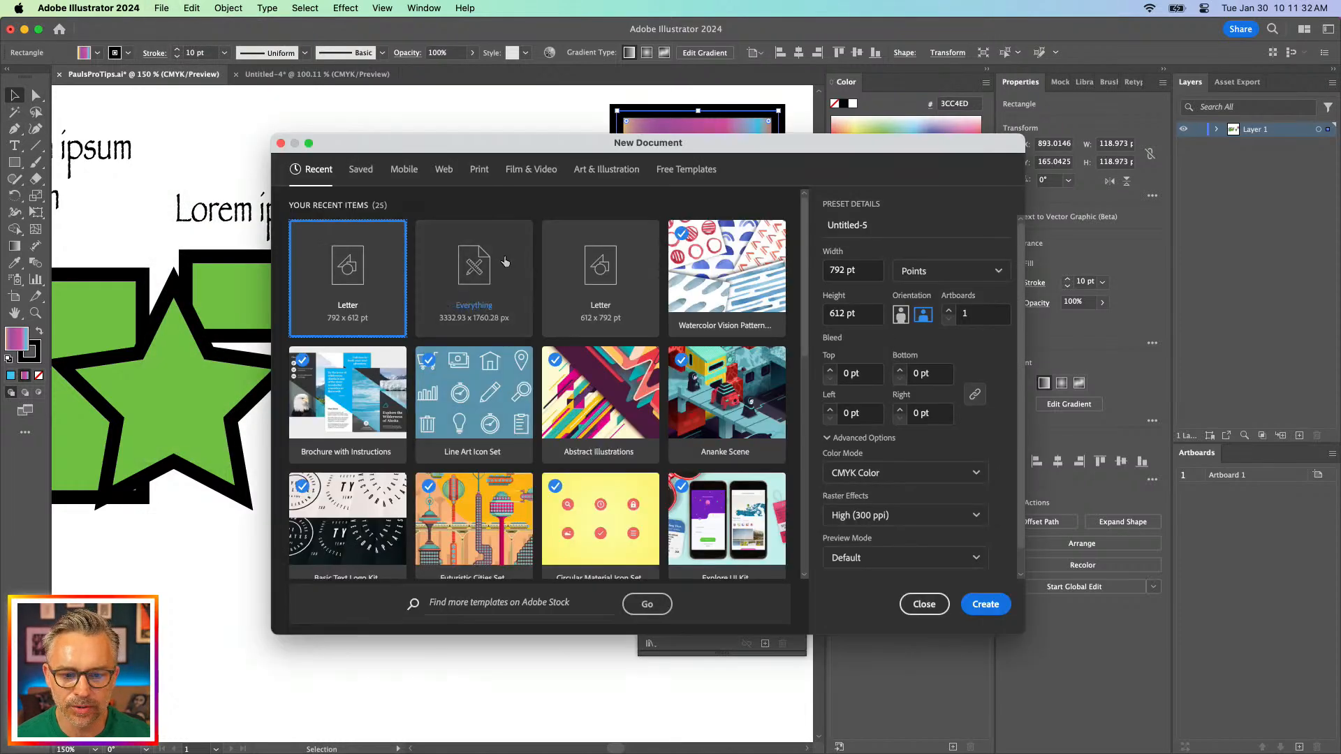
key("Escape")
left_click(781, 266)
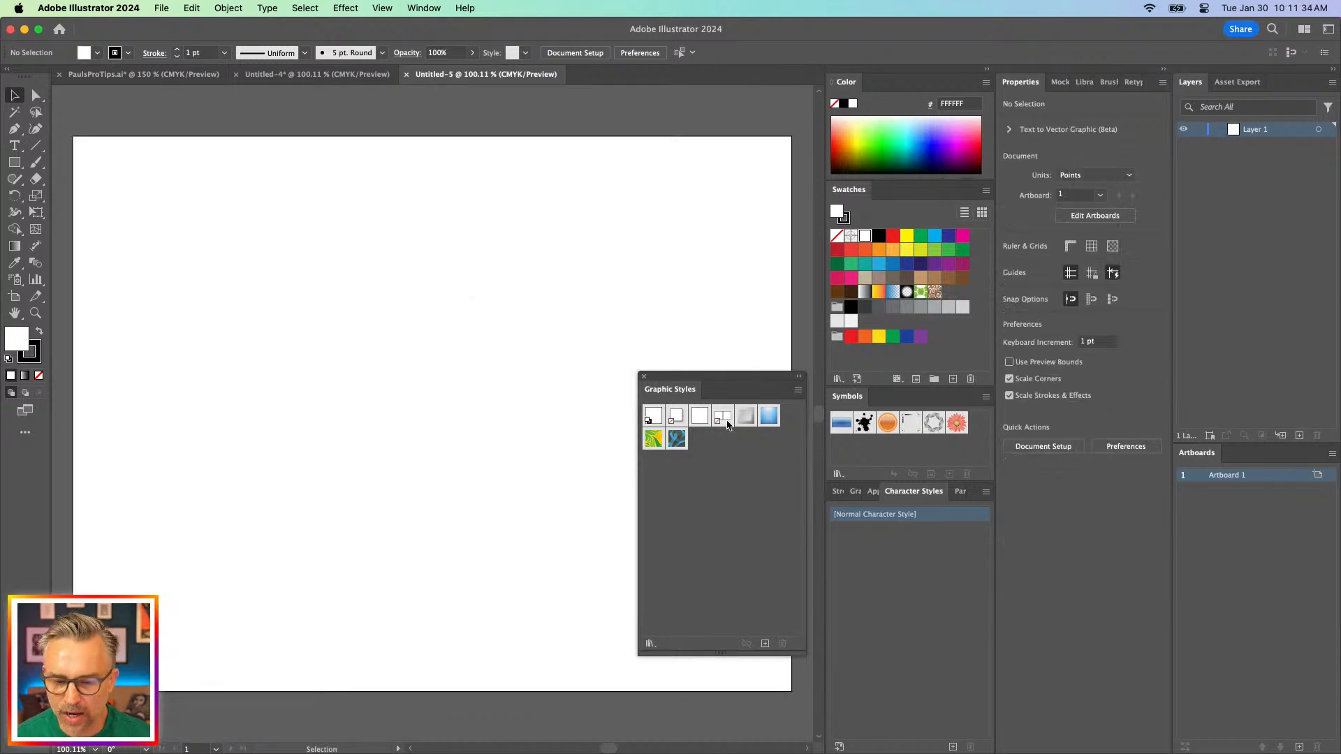
Quit Illustrator, saving the changes to PaulsProTips.ai and discarding those in Untitled-4
key("a")
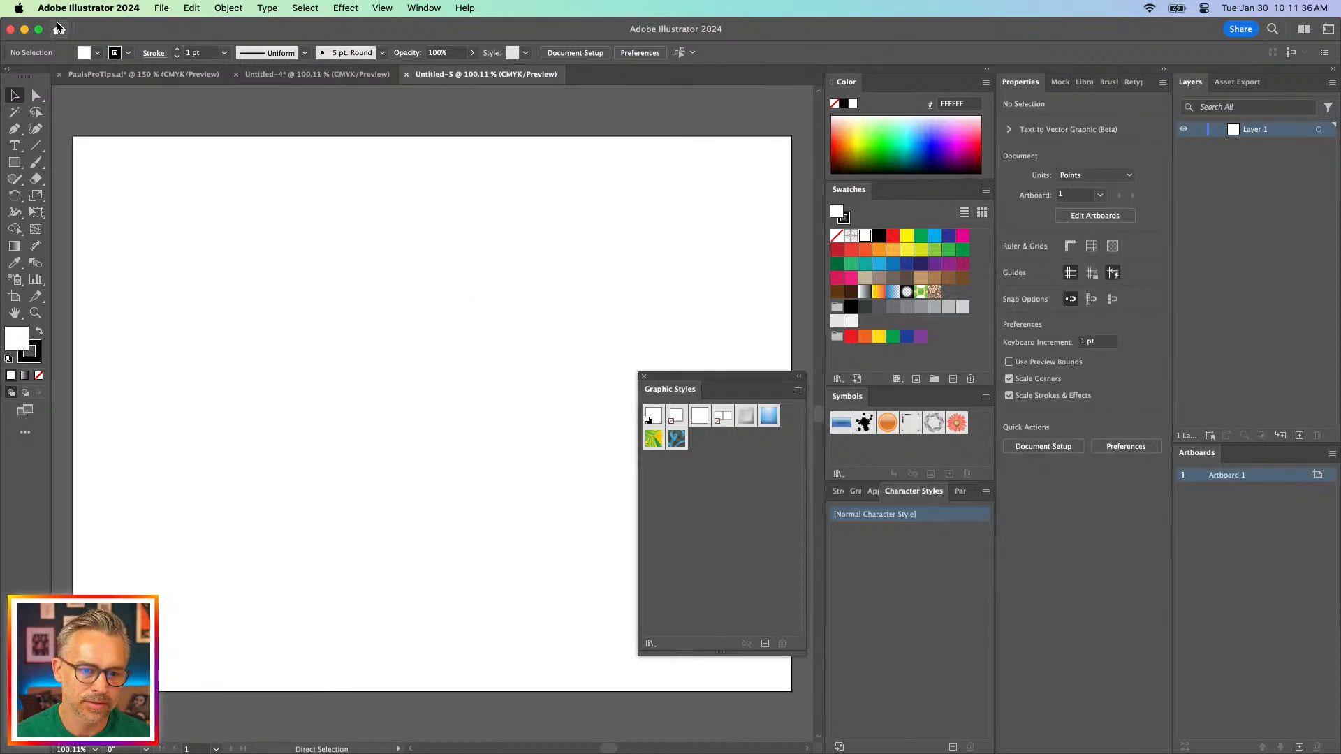
left_click(78, 10)
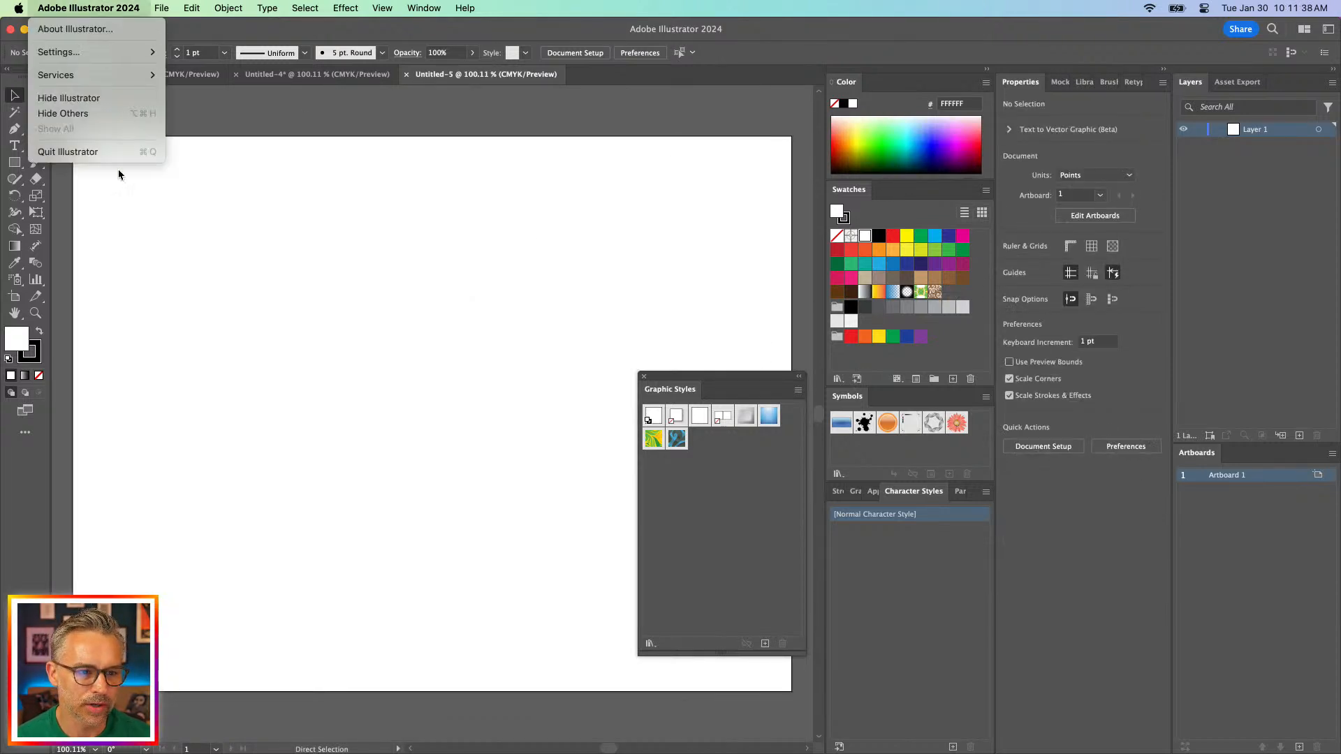
left_click(102, 153)
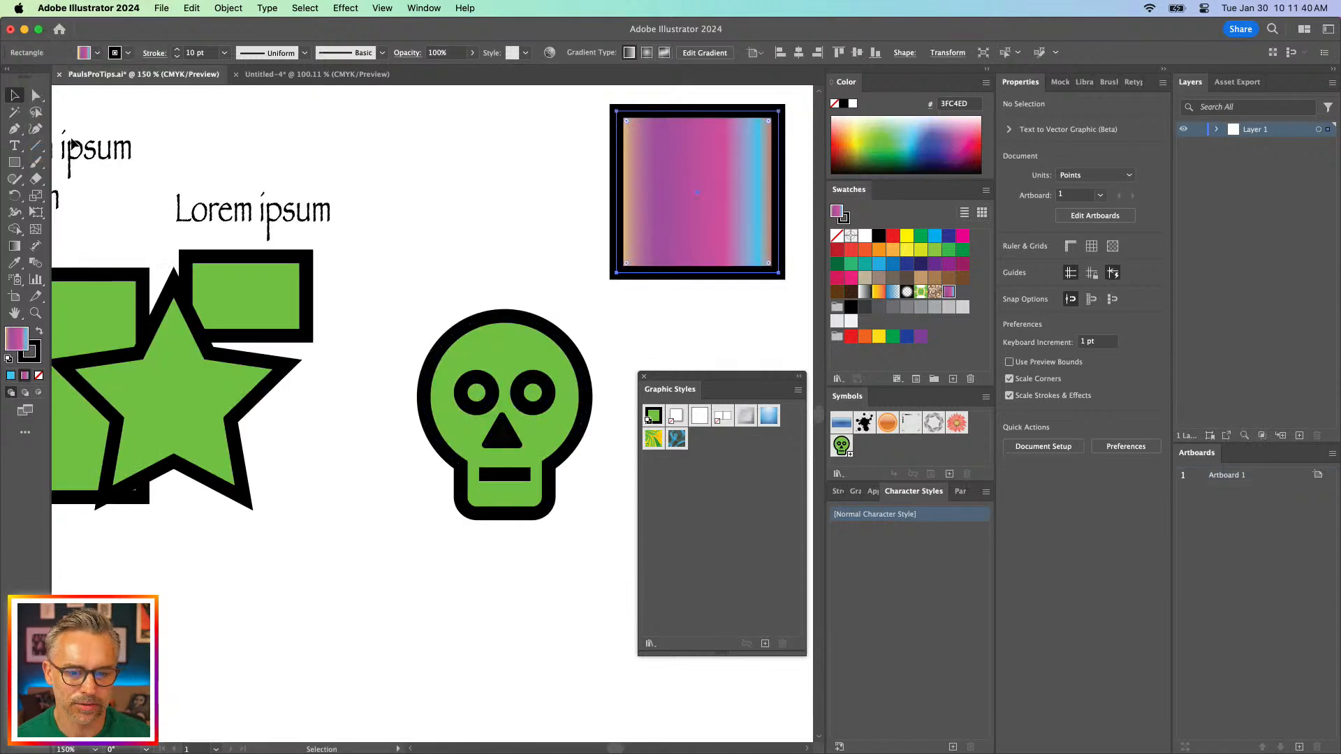
left_click(804, 422)
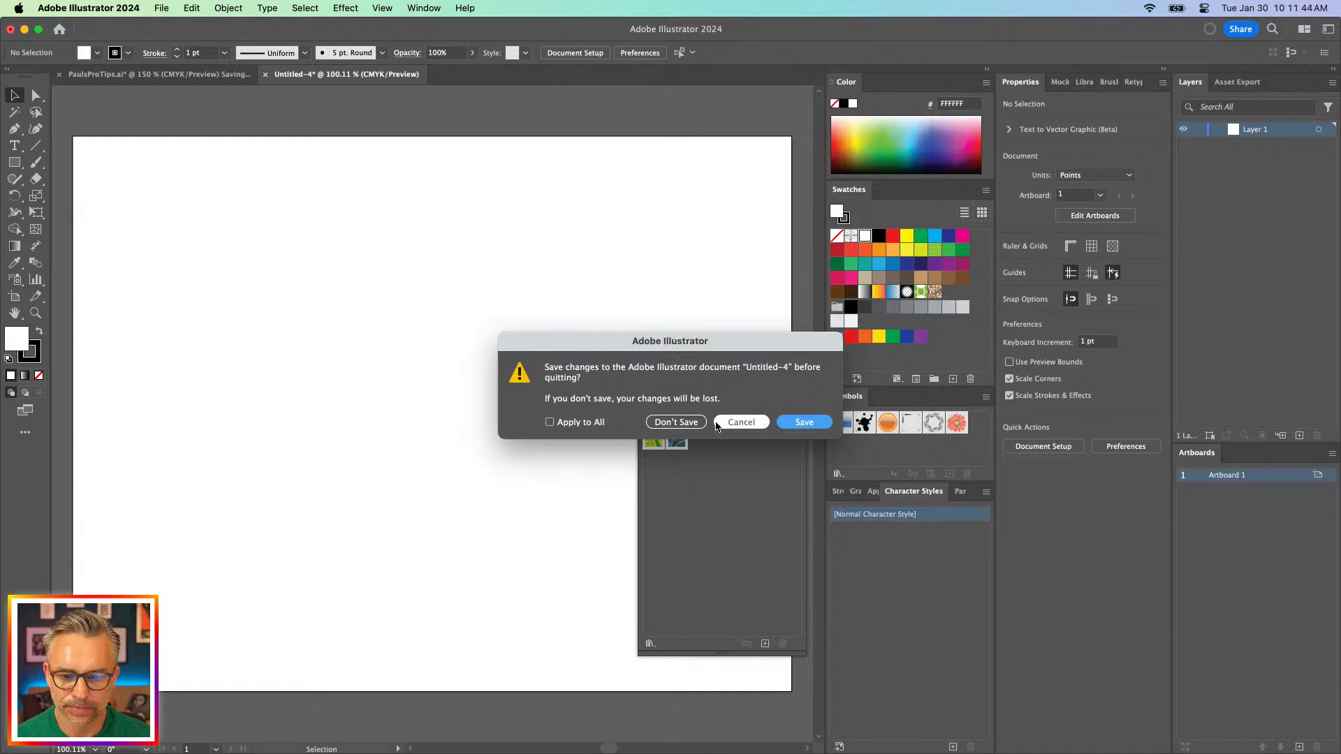
left_click(677, 422)
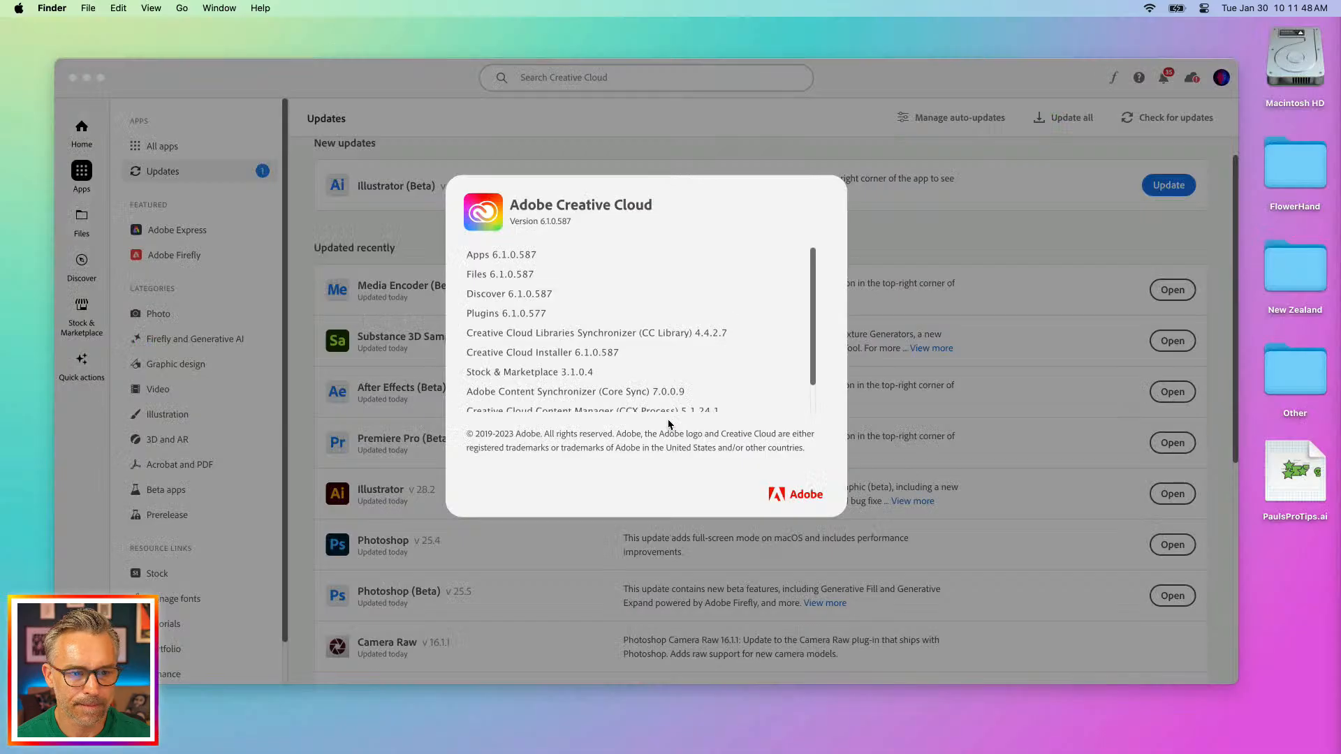
Dismiss the Creative Cloud version information and minimize the Creative Cloud window
left_click(588, 356)
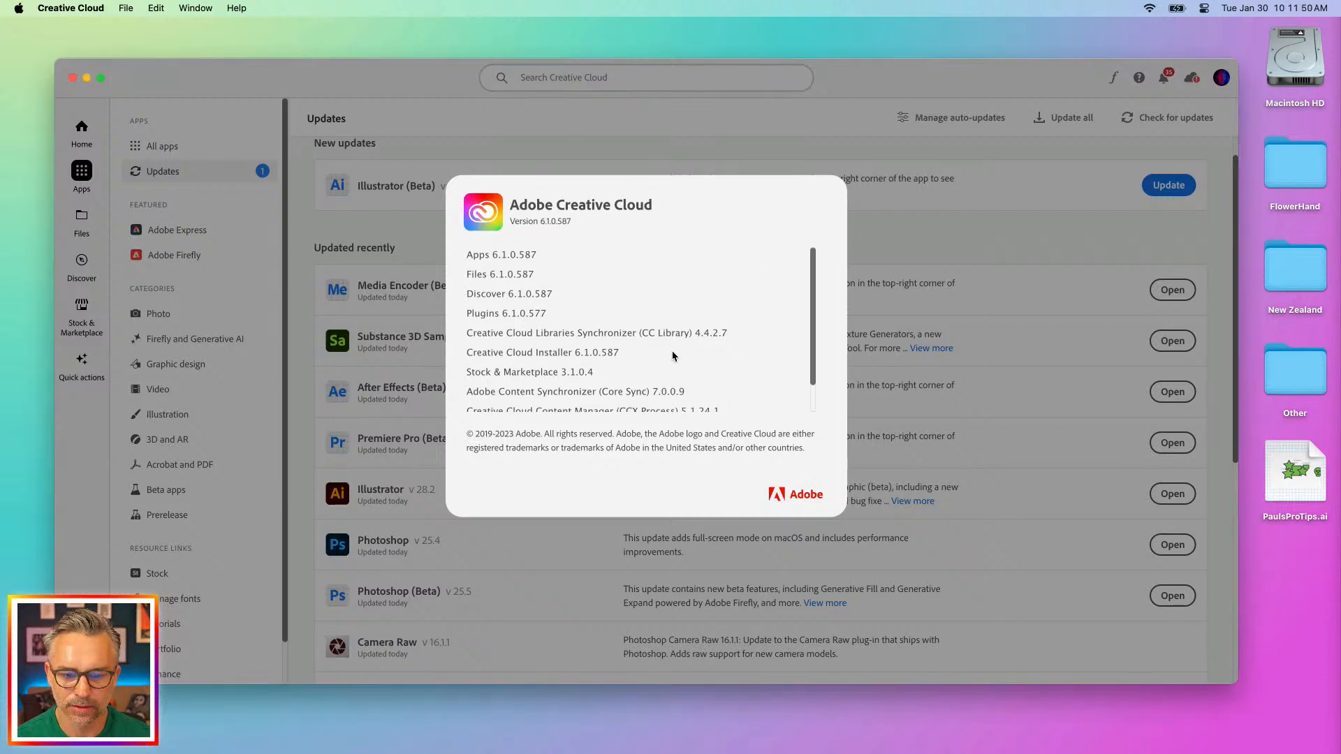
left_click(400, 190)
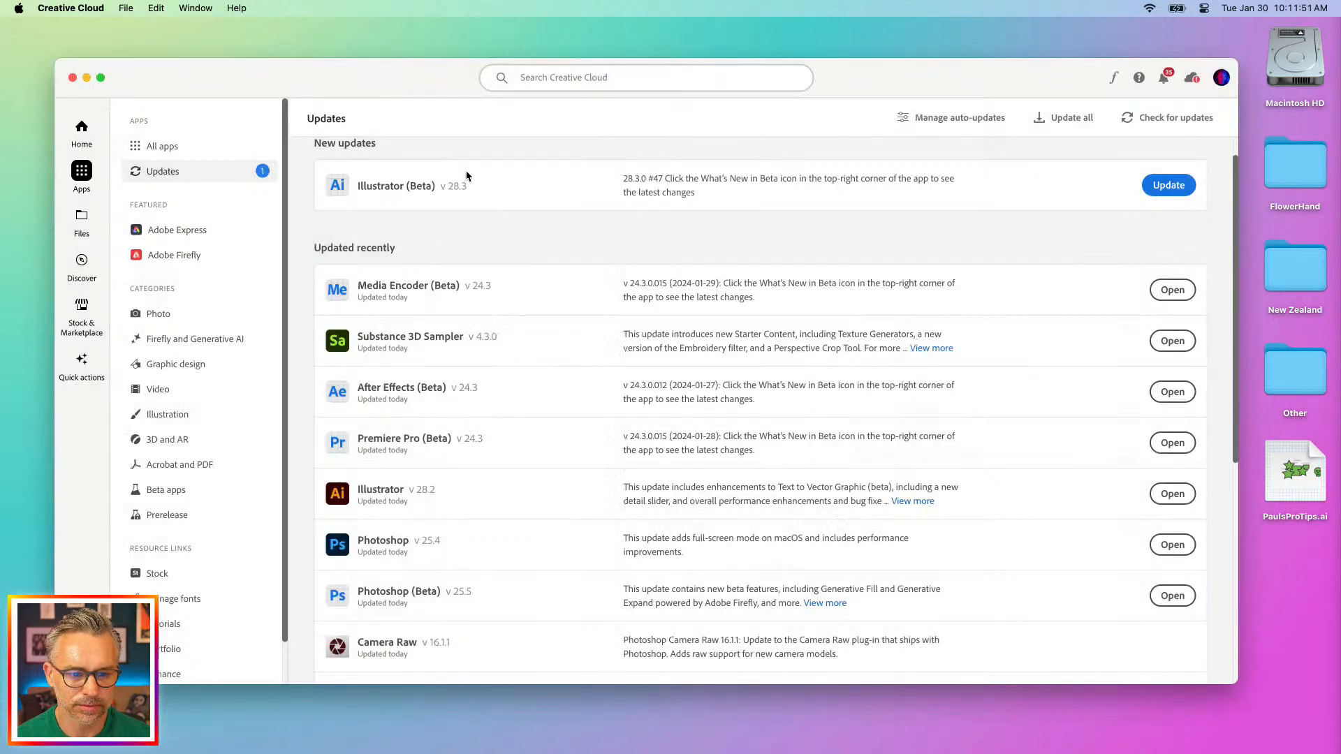
left_click(86, 78)
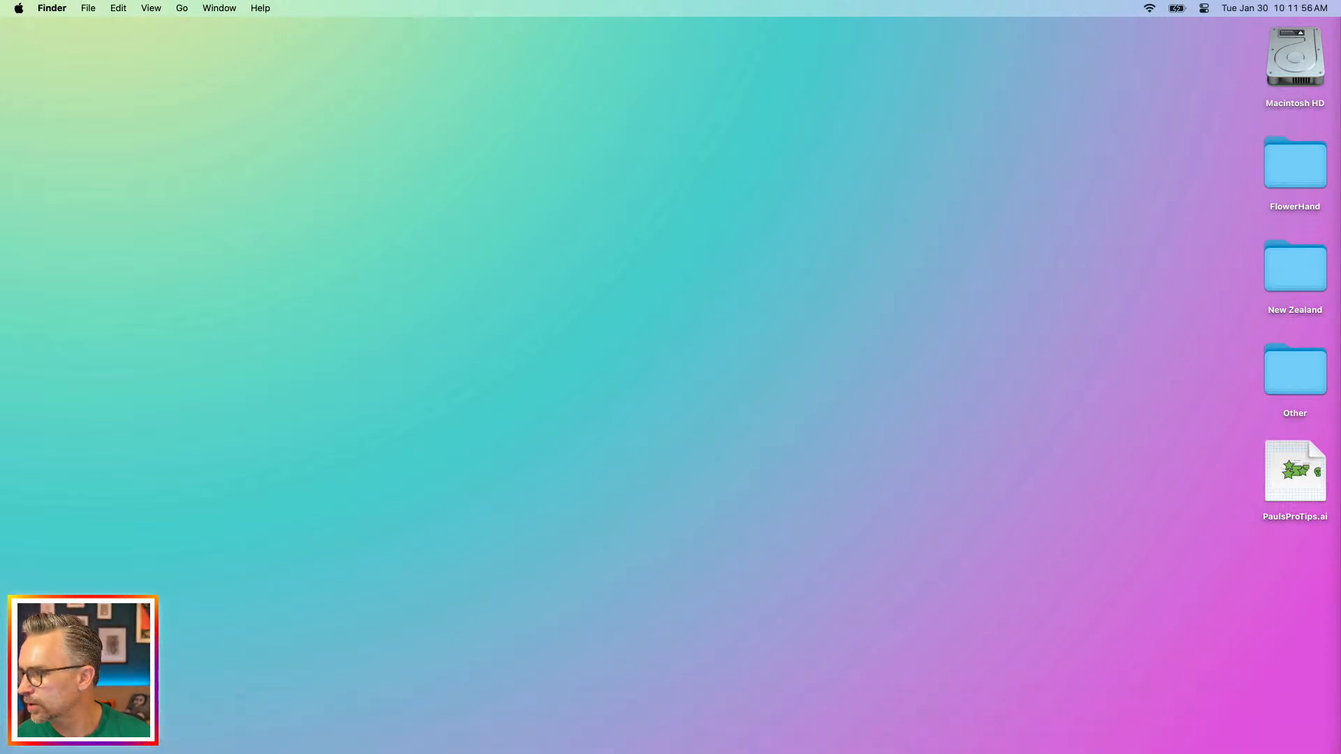
In Finder, open the New Document Profiles folder and show it inside its enclosing en_US folder
left_click_drag(1338, 223, 348, 94)
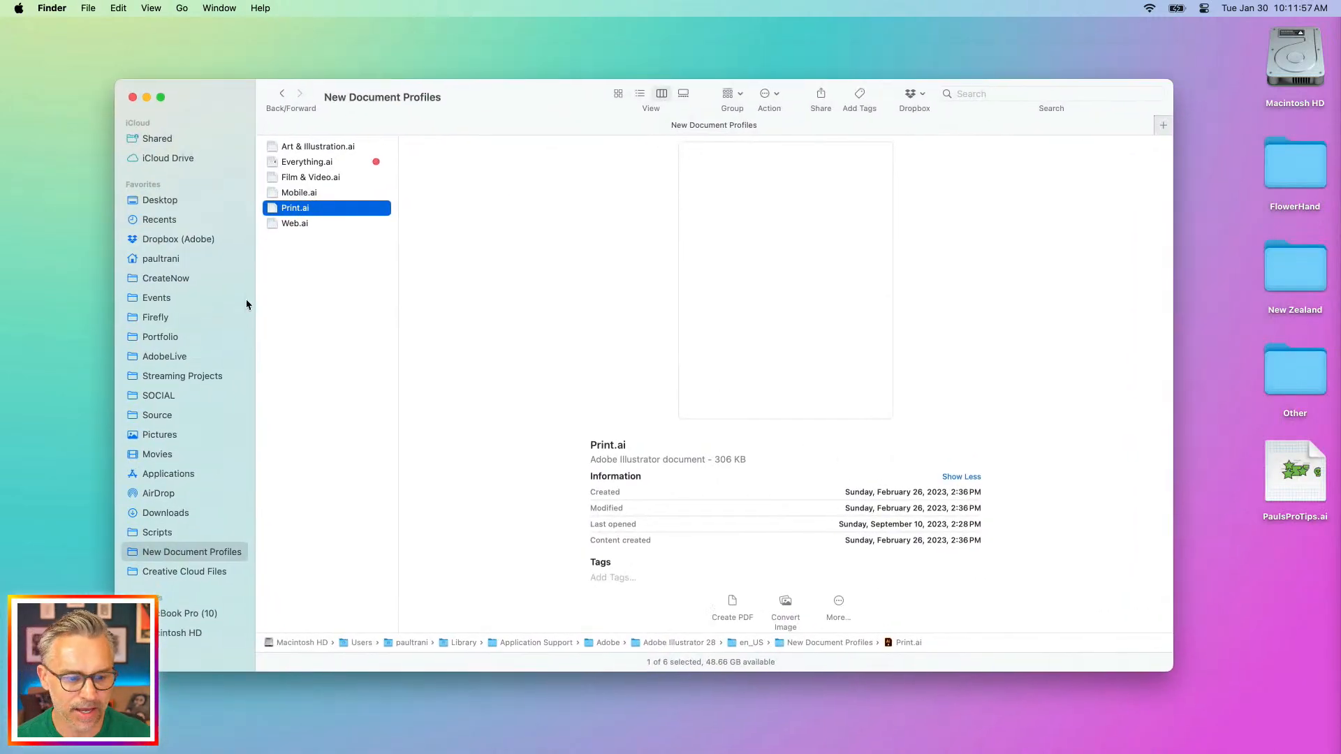
left_click(308, 459)
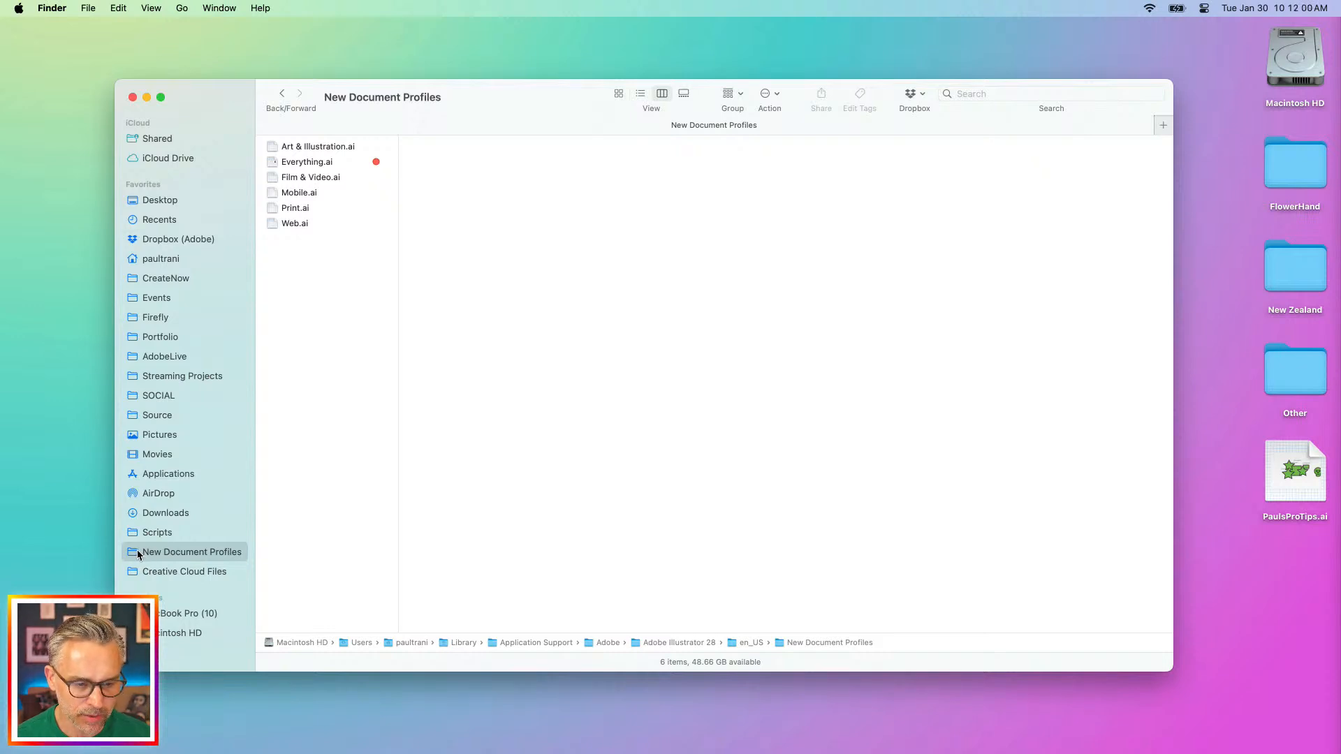
right_click(786, 645)
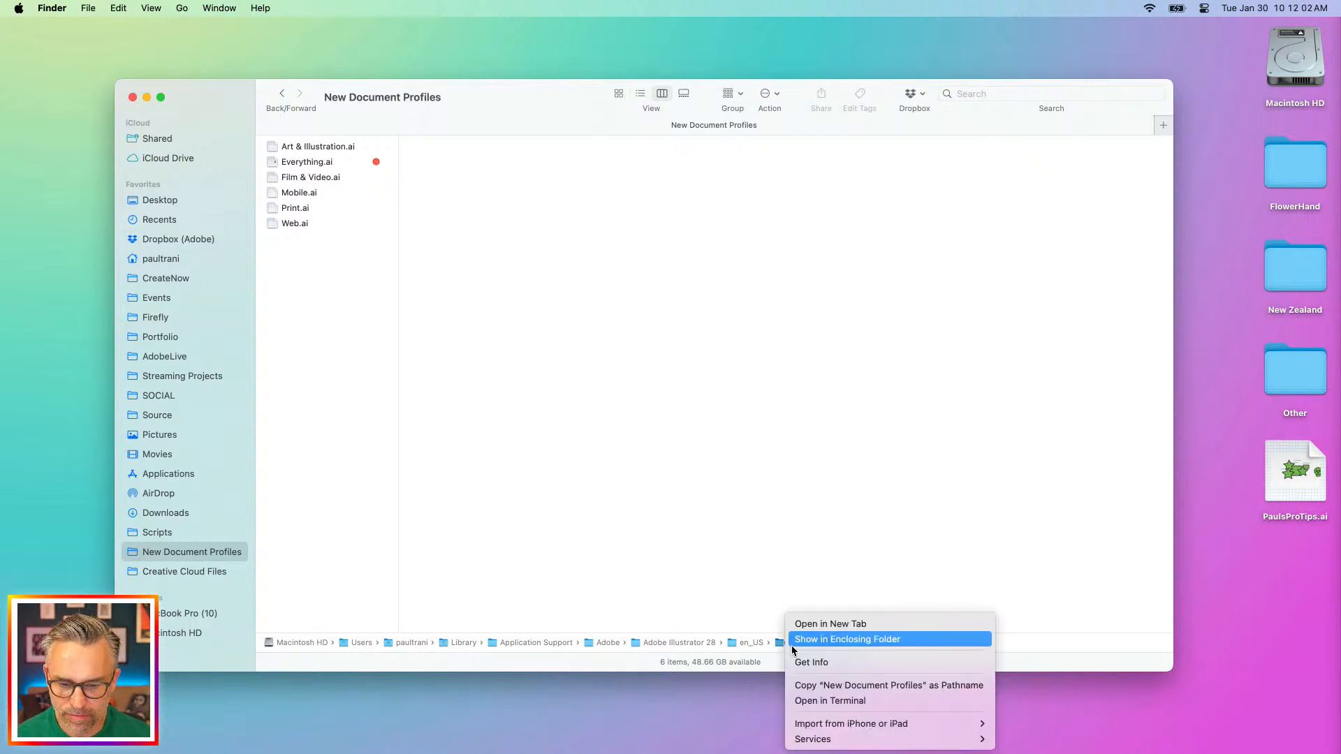
left_click(712, 649)
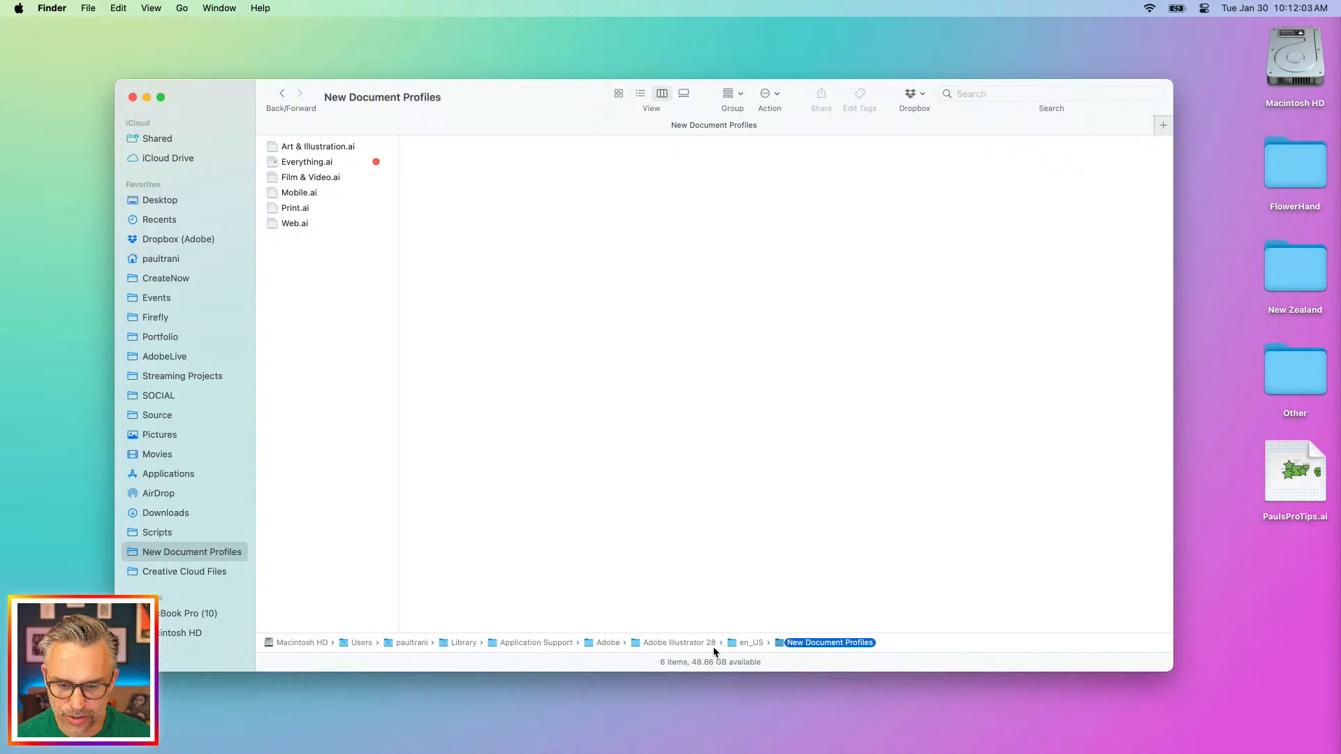
right_click(792, 644)
left_click(814, 640)
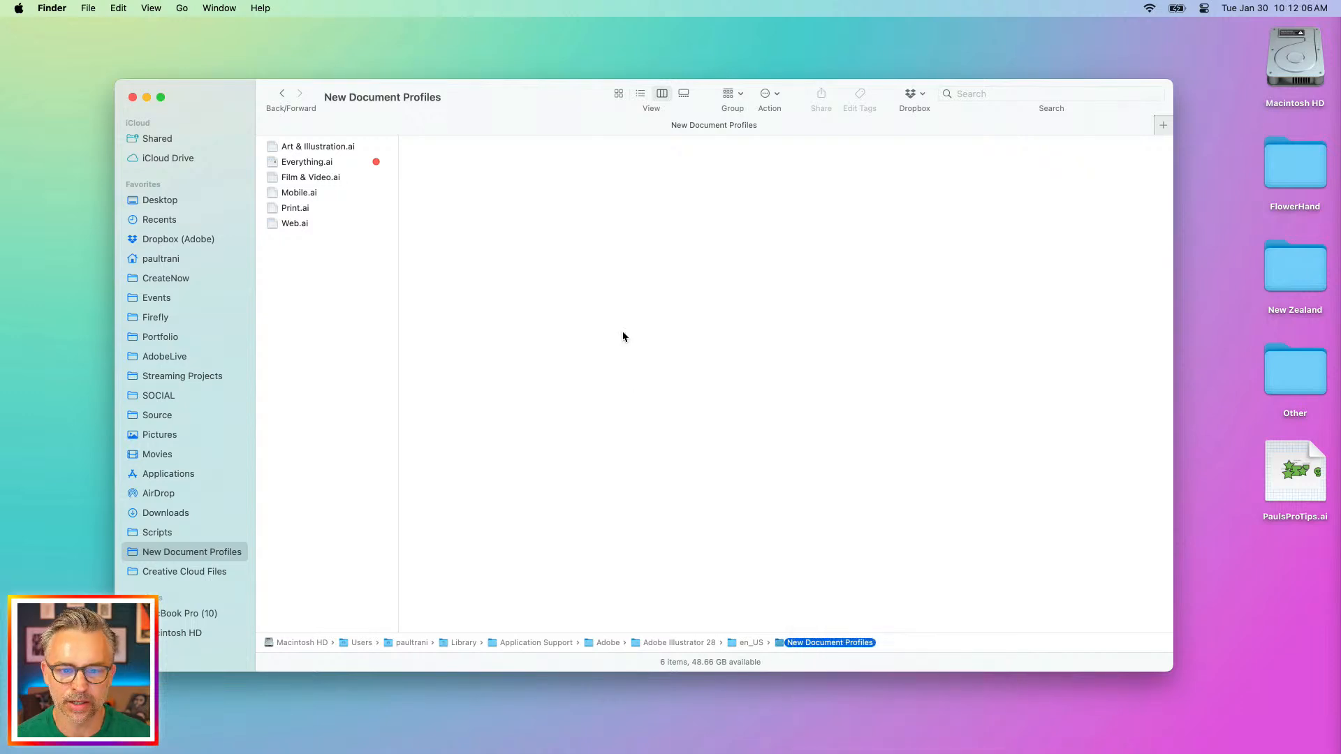
Move PaulsProTips.ai from the desktop into the New Document Profiles folder under Adobe Illustrator 28 > en_US
scroll(348, 250, "left", 3)
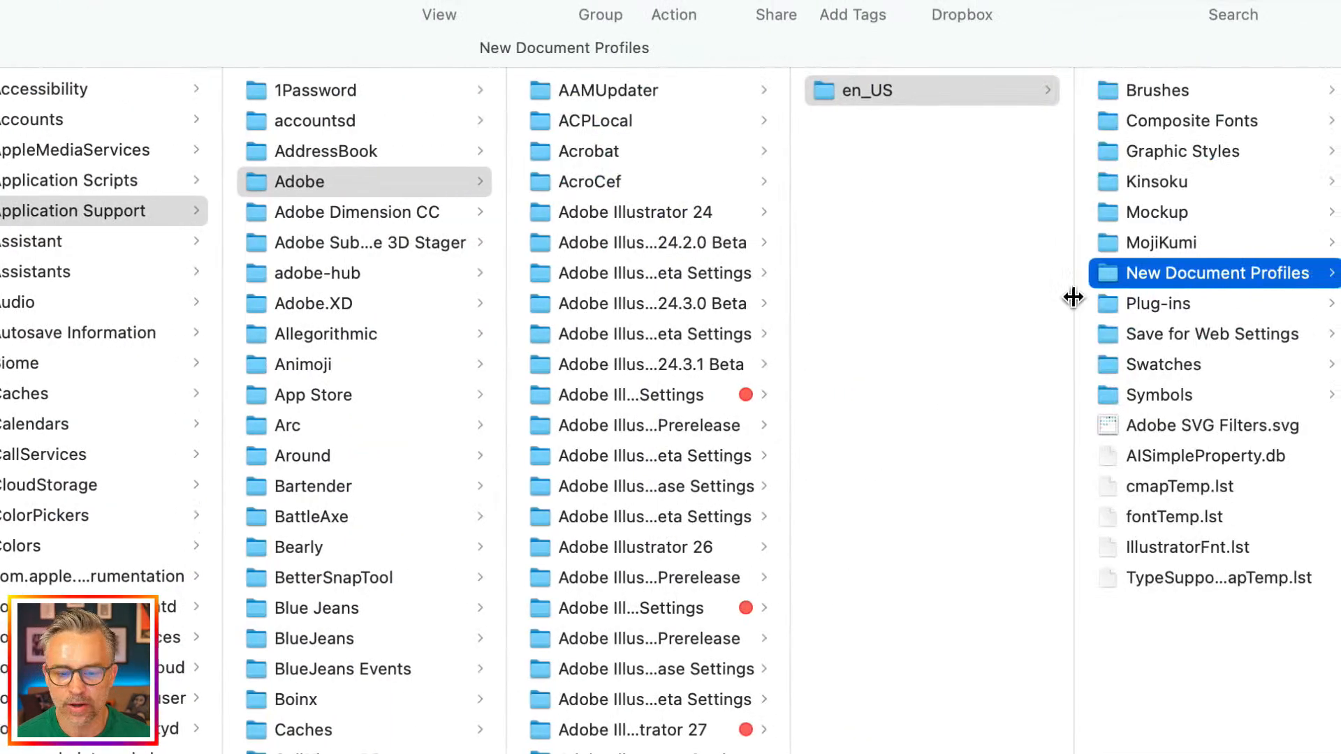
scroll(657, 323, "down", 15)
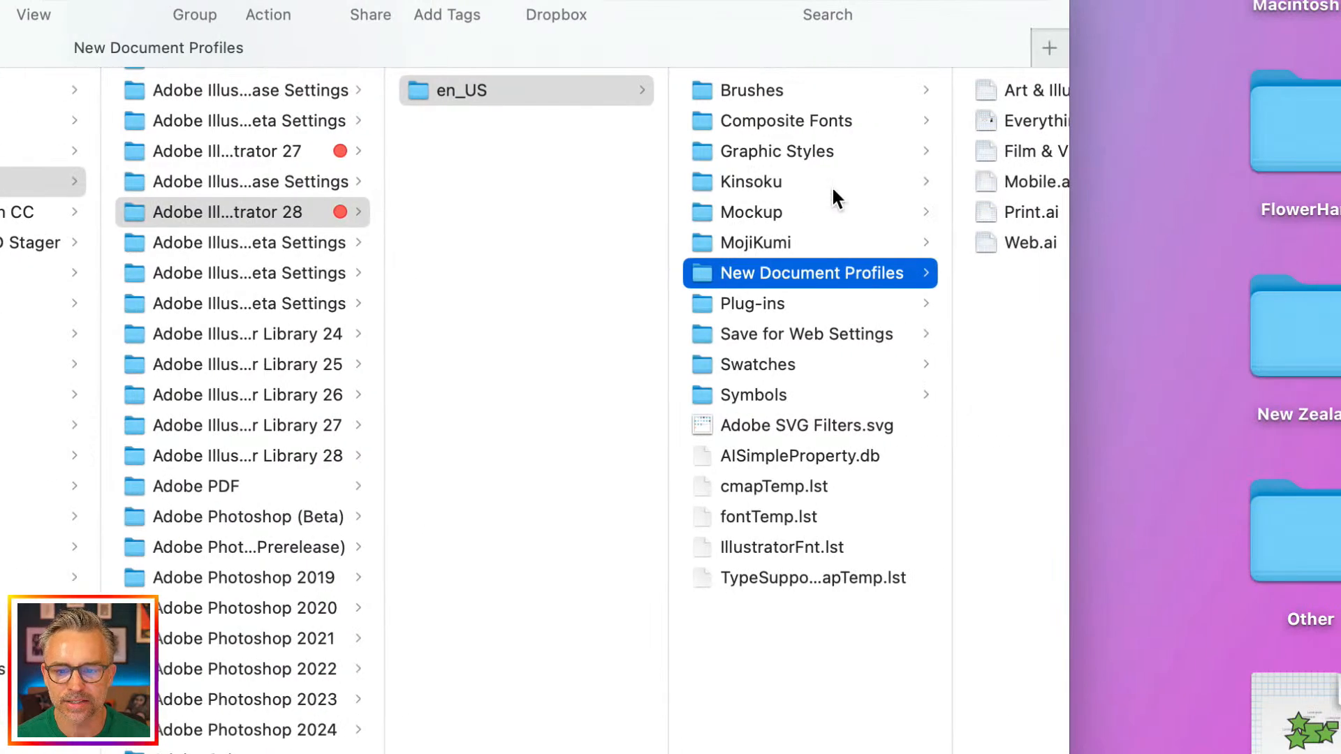
scroll(832, 189, "right", 3)
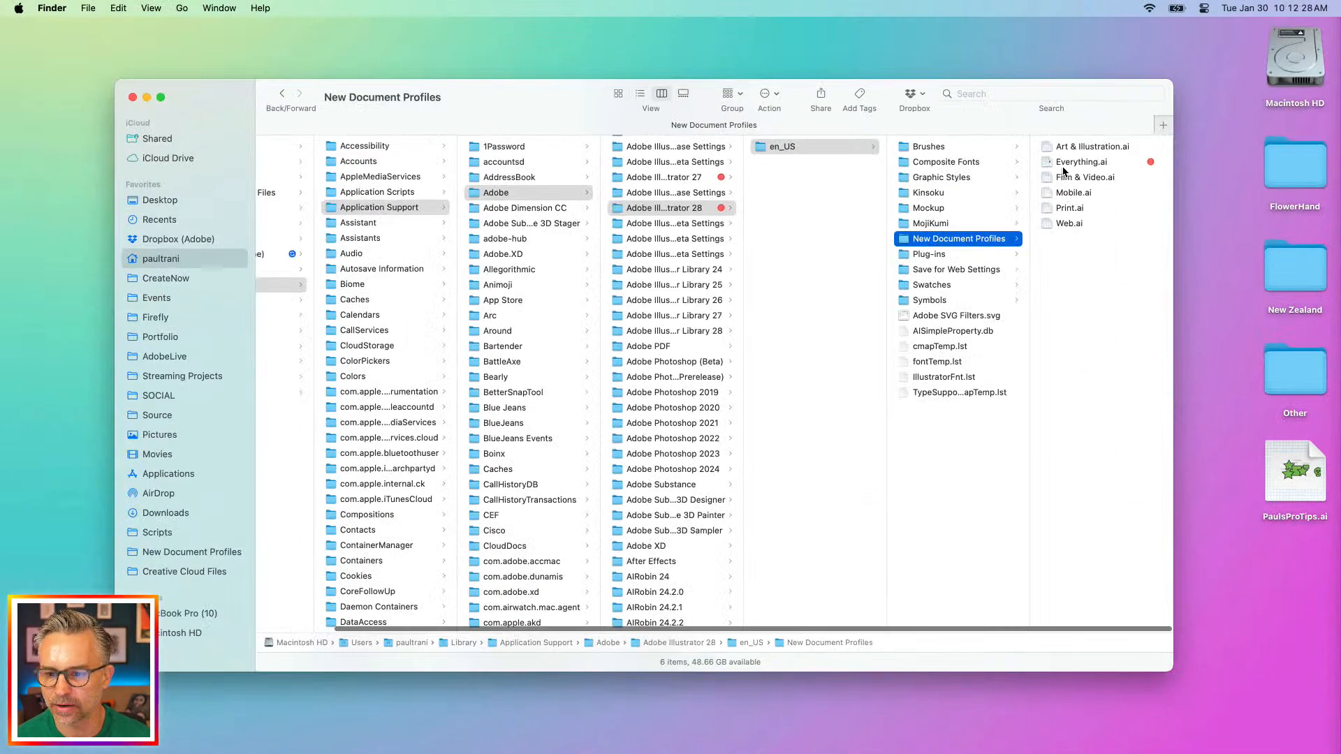
left_click(1069, 164)
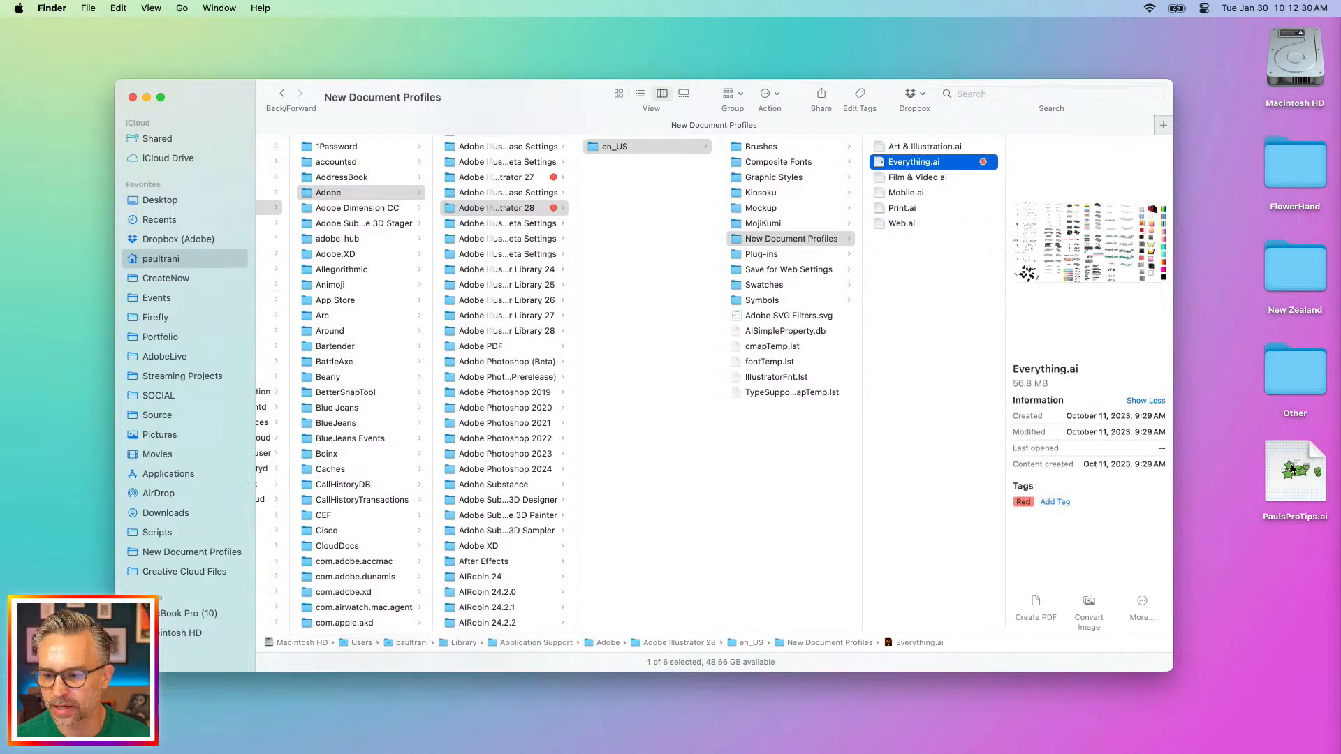
left_click_drag(1292, 470, 938, 280)
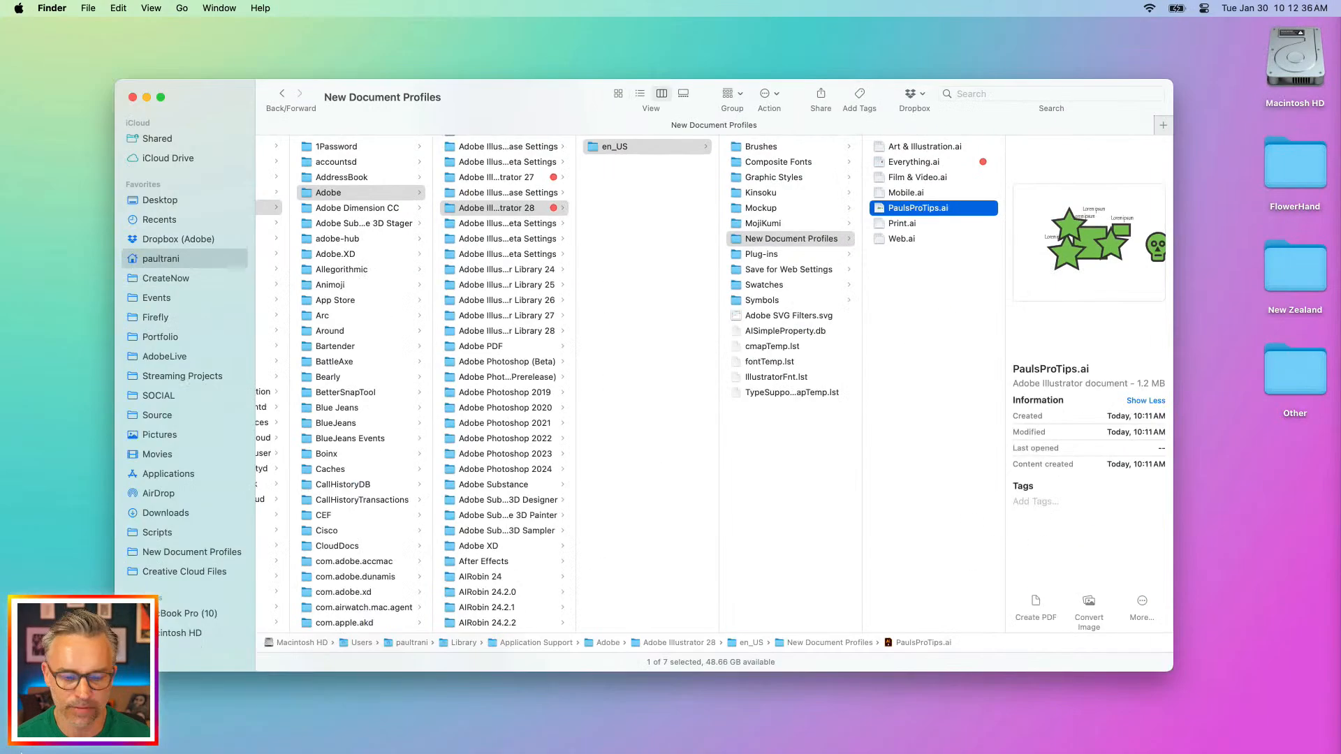
Relaunch Illustrator and start setting up a new file
mouse_move(190, 744)
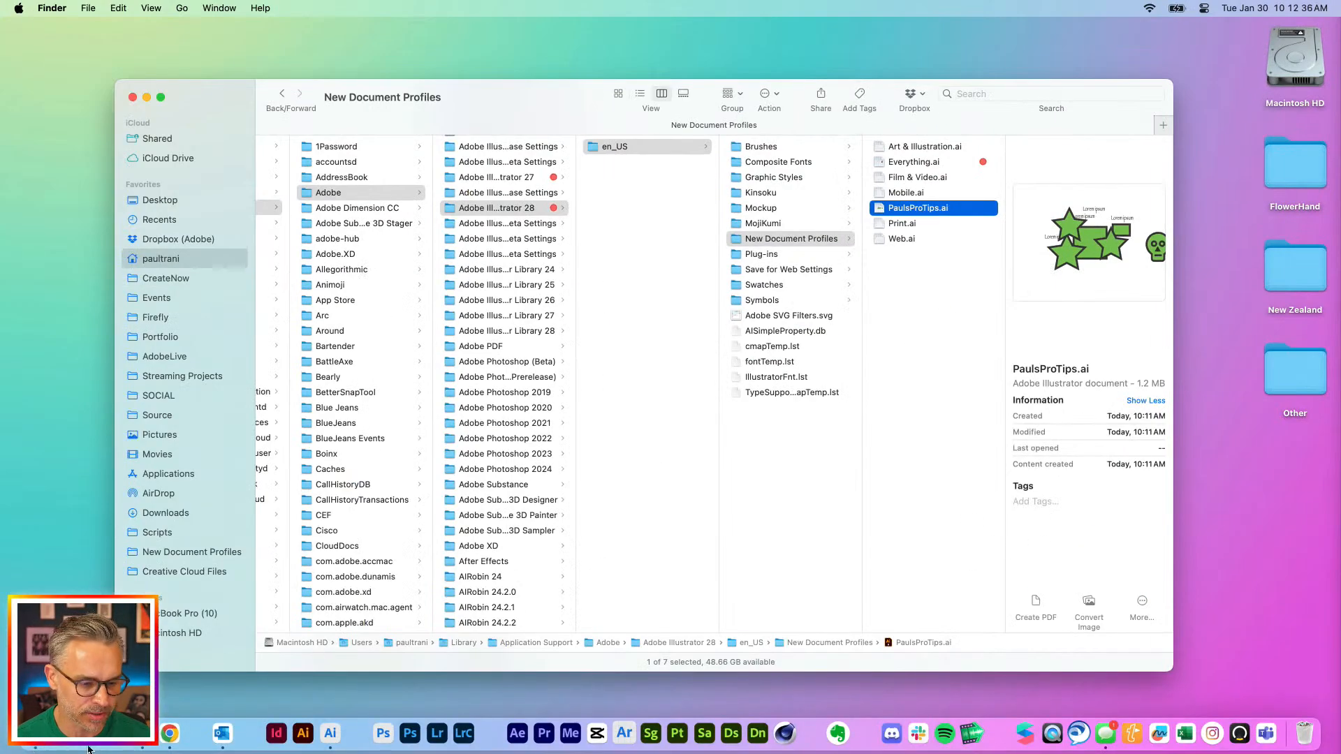
left_click(303, 733)
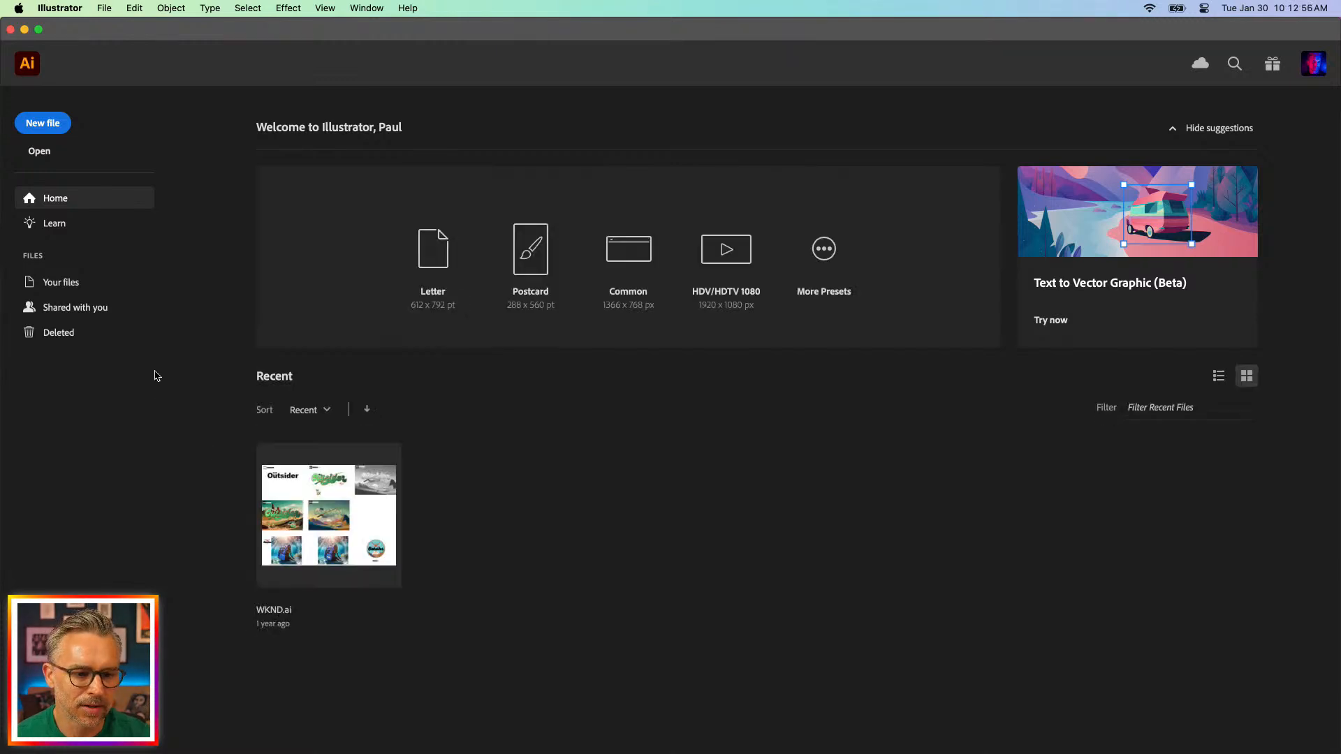
left_click(43, 124)
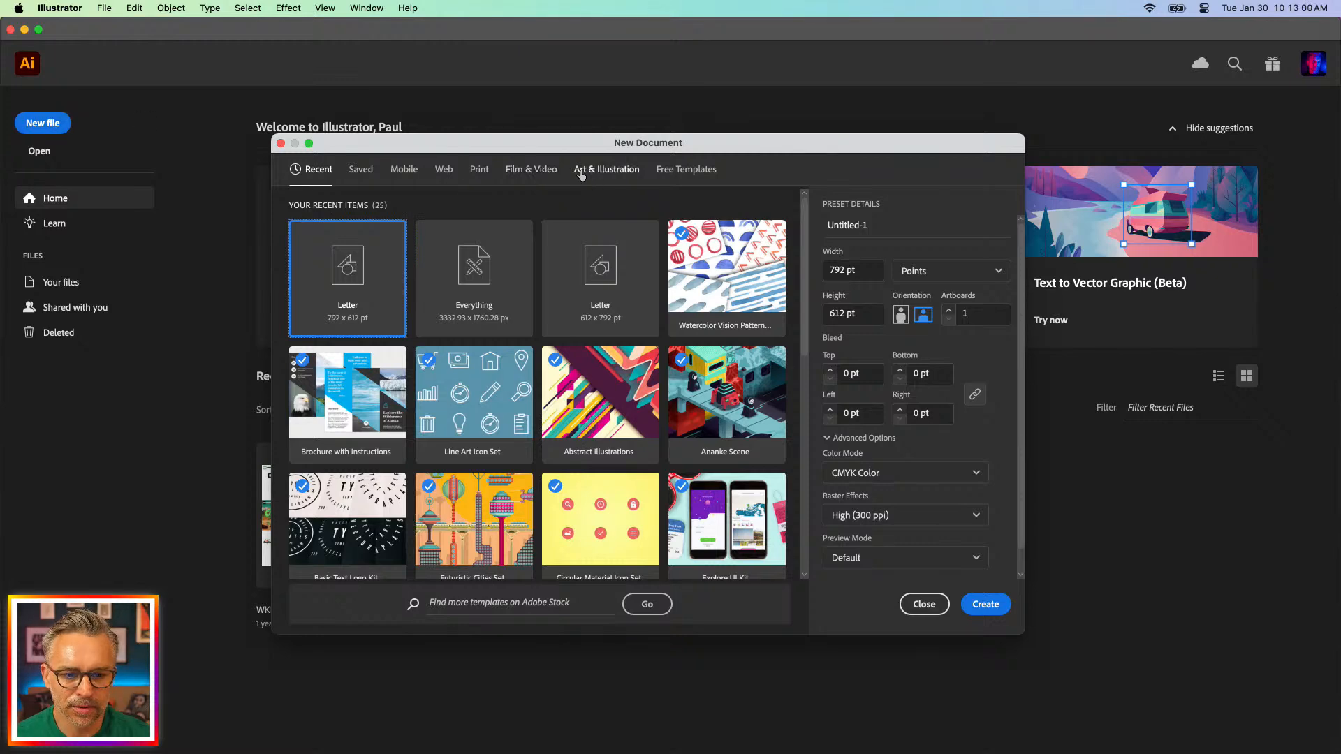
Check the full Art & Illustration and Print preset lists for PaulsProTips and create a 792 x 612 pt document from that preset
left_click(686, 169)
left_click(607, 169)
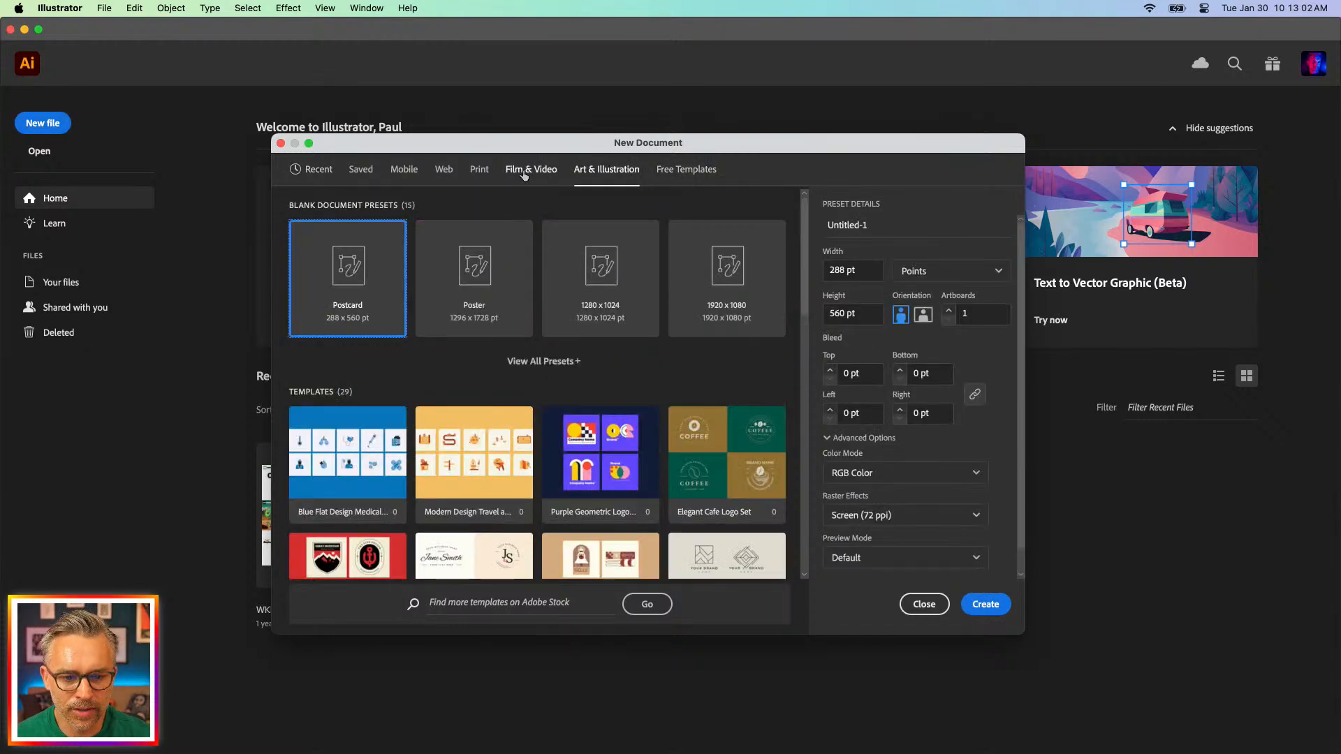
left_click(510, 361)
scroll(538, 368, "down", 10)
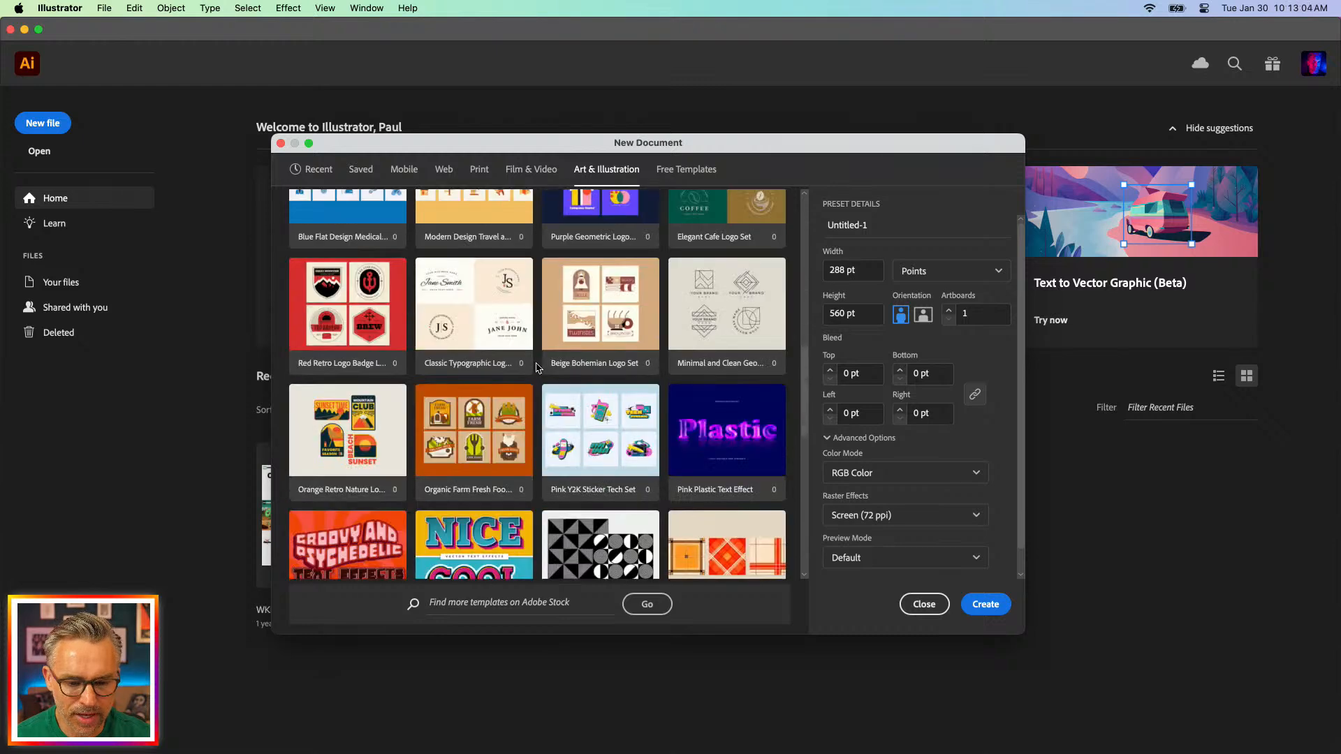
scroll(538, 368, "up", 10)
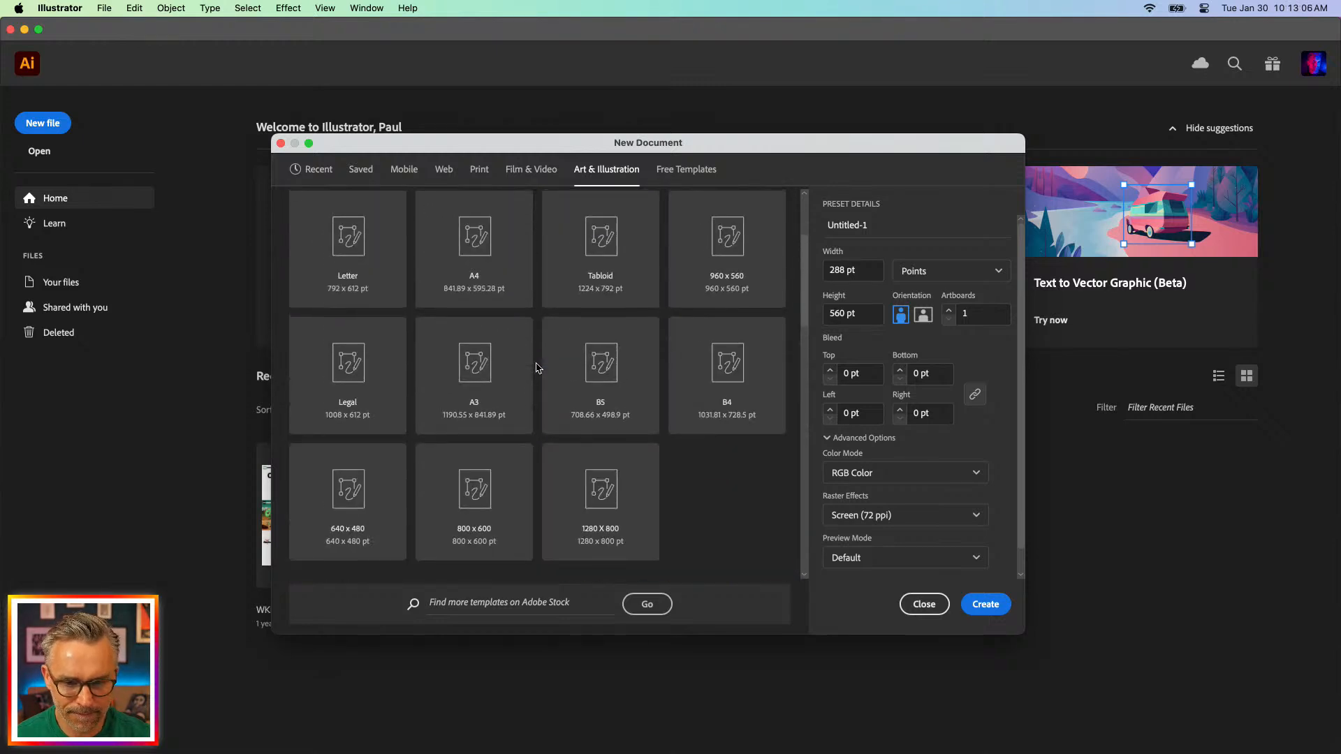
left_click(479, 169)
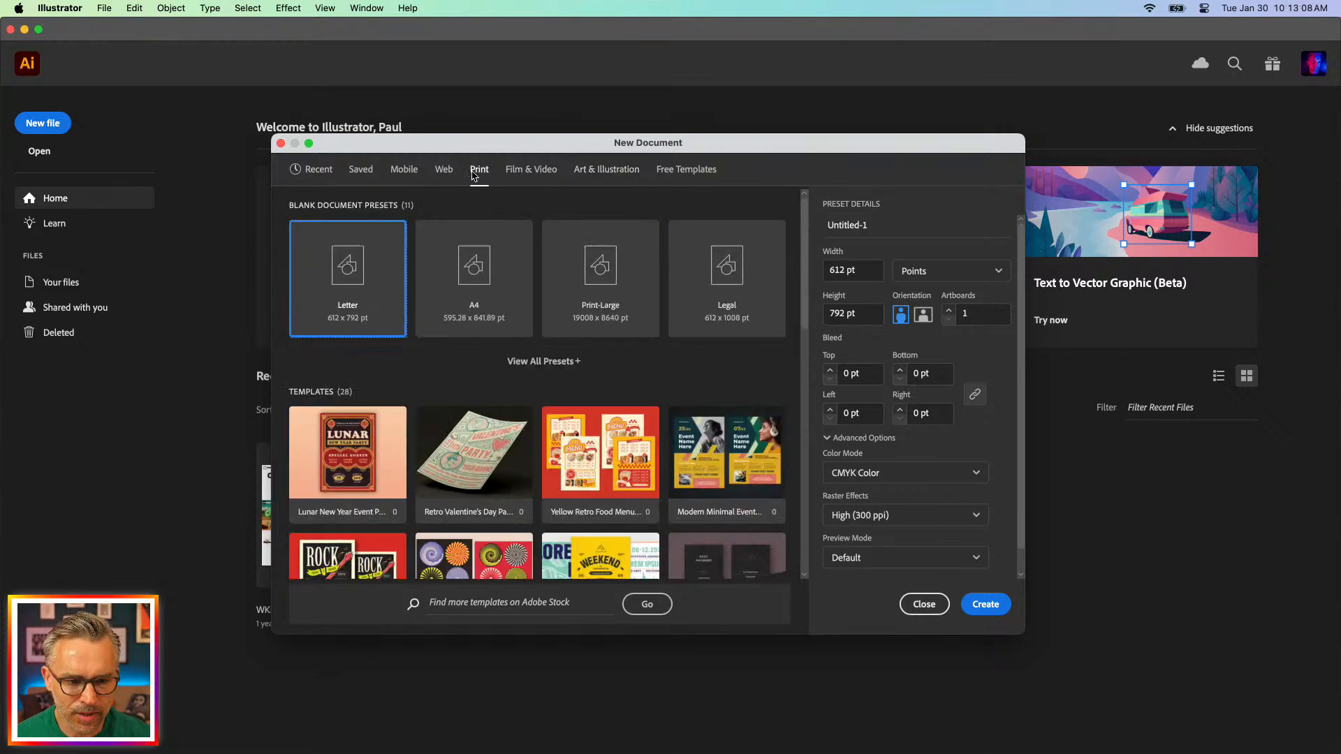
left_click(535, 364)
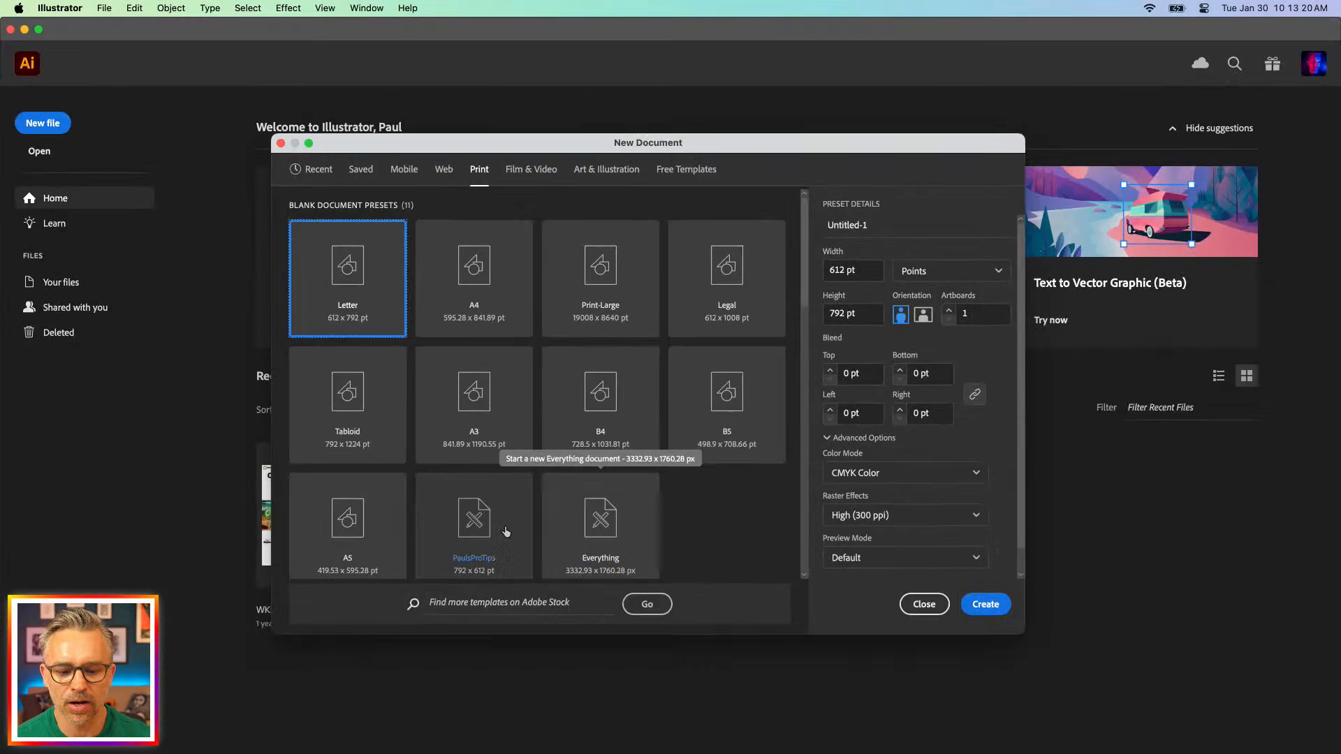
left_click(489, 529)
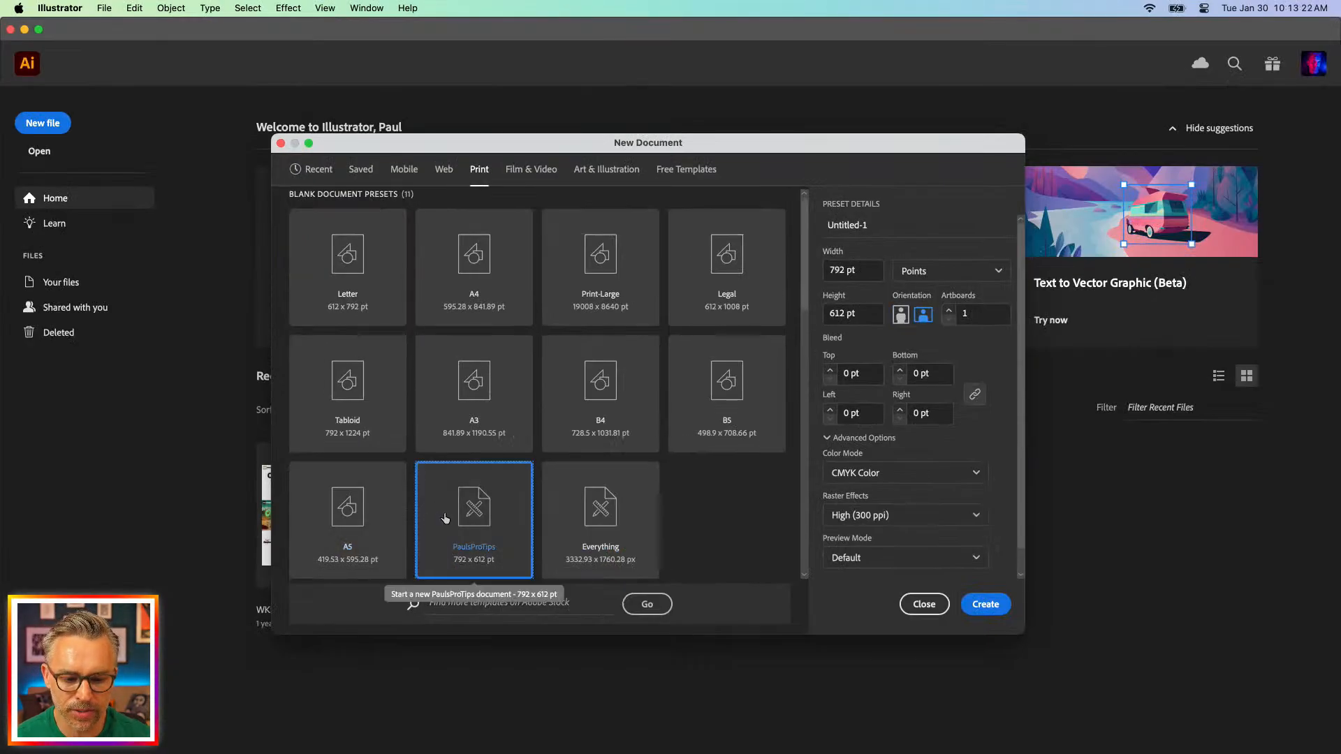
key("Escape")
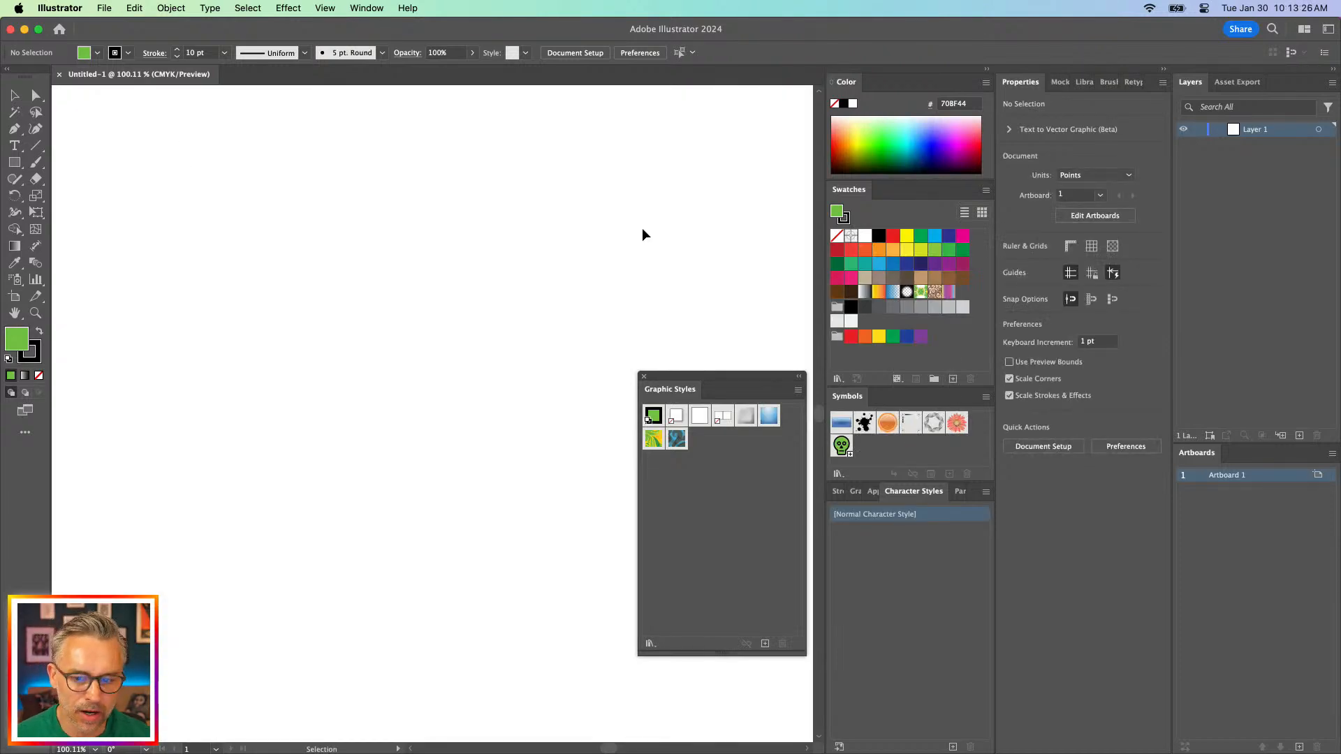
Draw a rectangle about 205 x 166 pt and a tilted hexagon about 236 x 224 pt overlapping its upper edge
key("m")
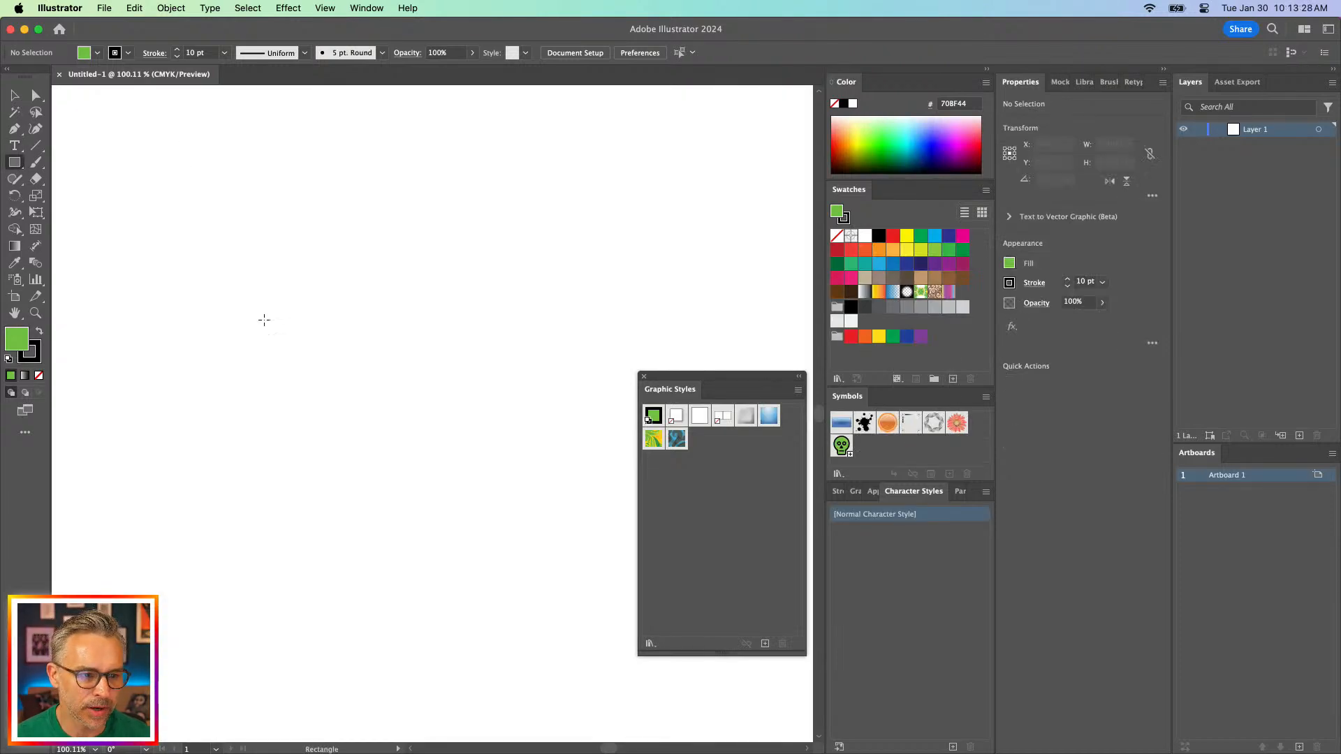
mouse_move(315, 326)
left_mouse_down()
mouse_move(451, 463)
mouse_move(501, 478)
left_mouse_up()
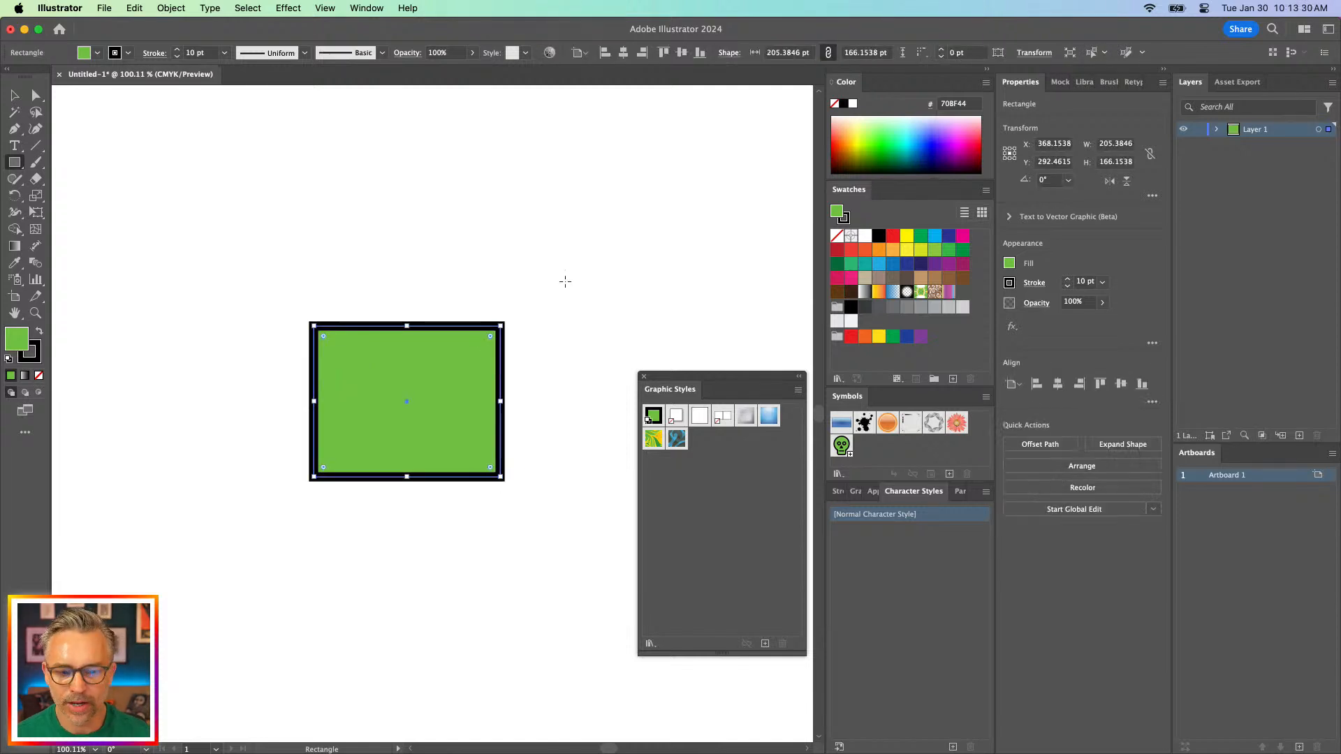
left_click(12, 166)
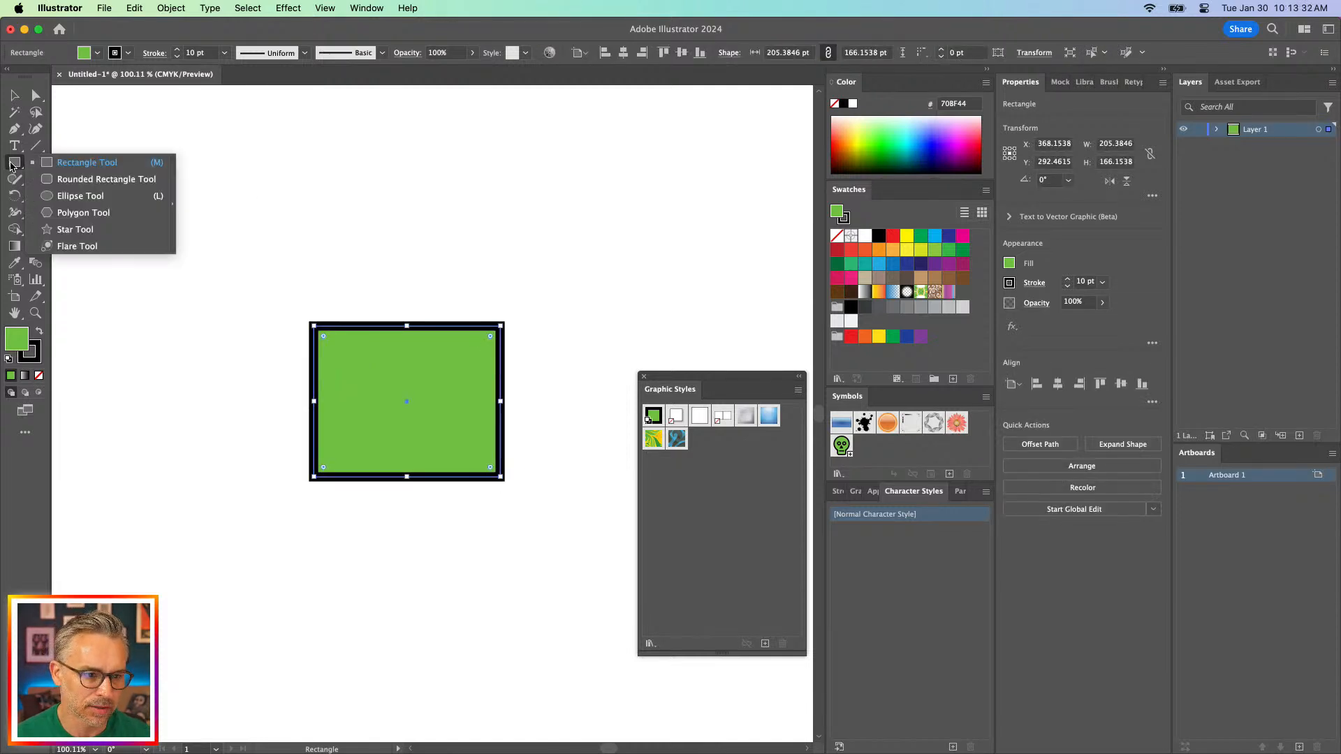
left_click(170, 218)
mouse_move(413, 246)
left_mouse_down()
mouse_move(494, 318)
mouse_move(482, 321)
left_mouse_up()
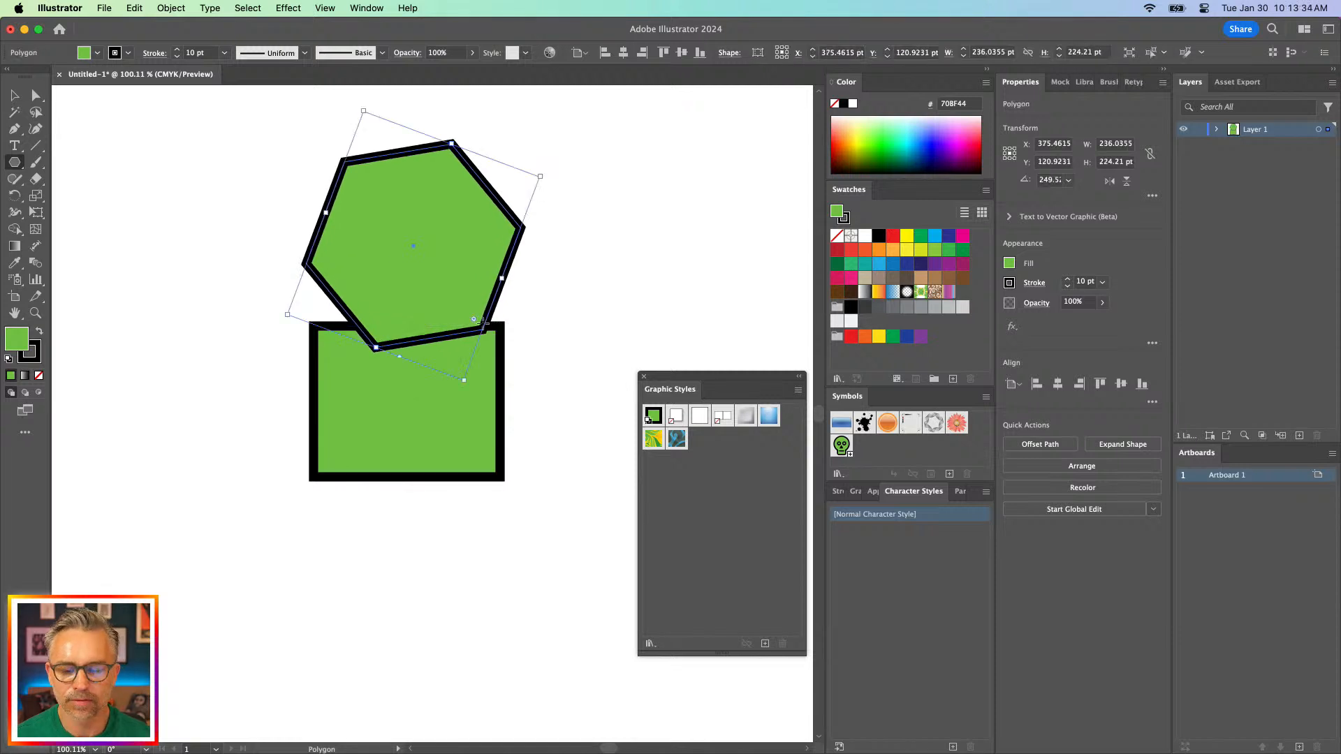
Move the hexagon over the rectangle's lower-right corner and fill it with the custom pink-to-blue gradient swatch
key("v")
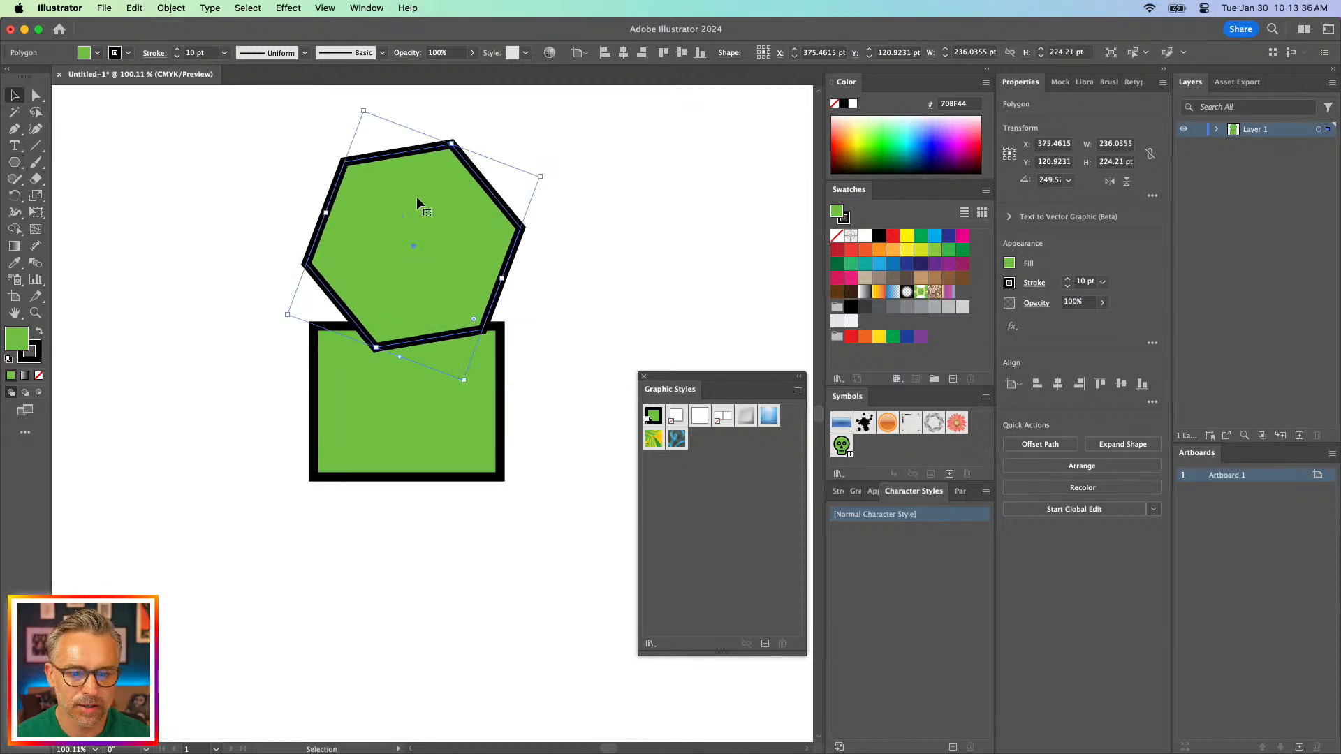
left_click_drag(417, 200, 523, 409)
left_click(949, 293)
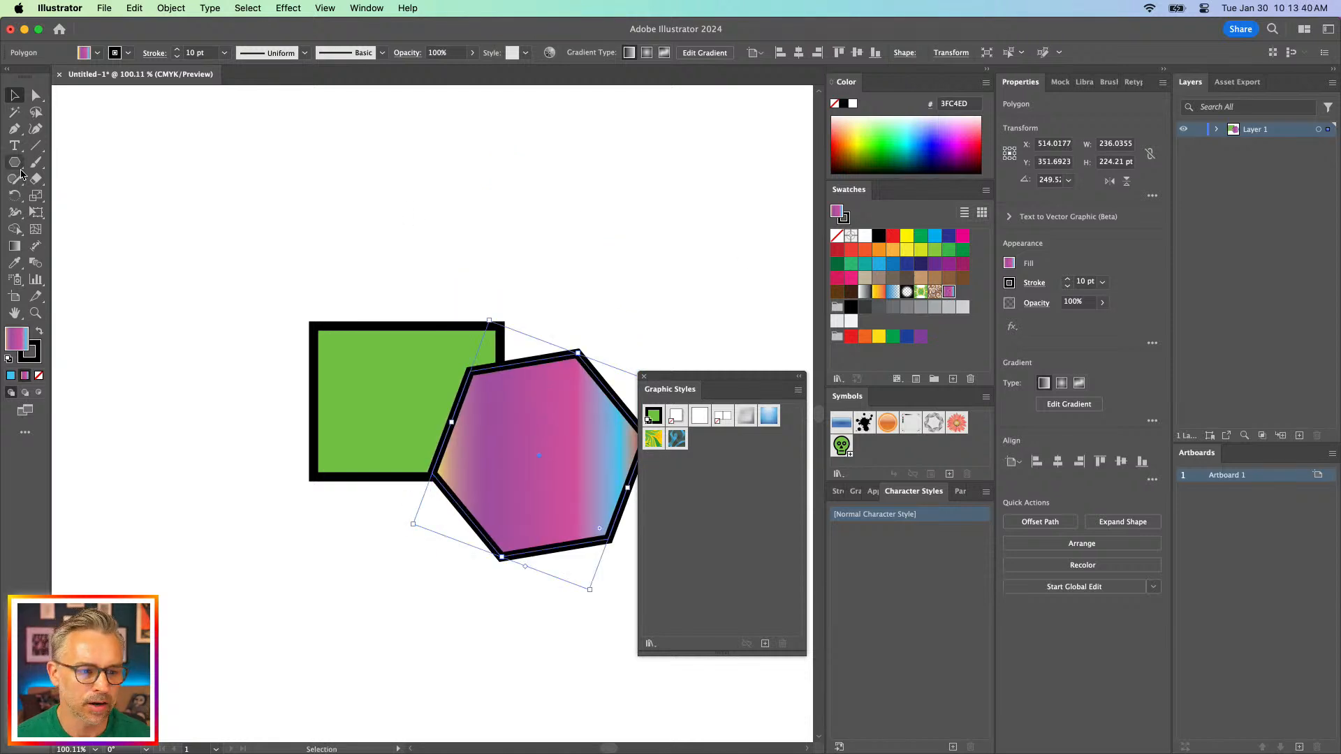
Add the point text "Papyrus" above the rectangle in the default text style and deselect it
left_click(14, 146)
left_click(363, 260)
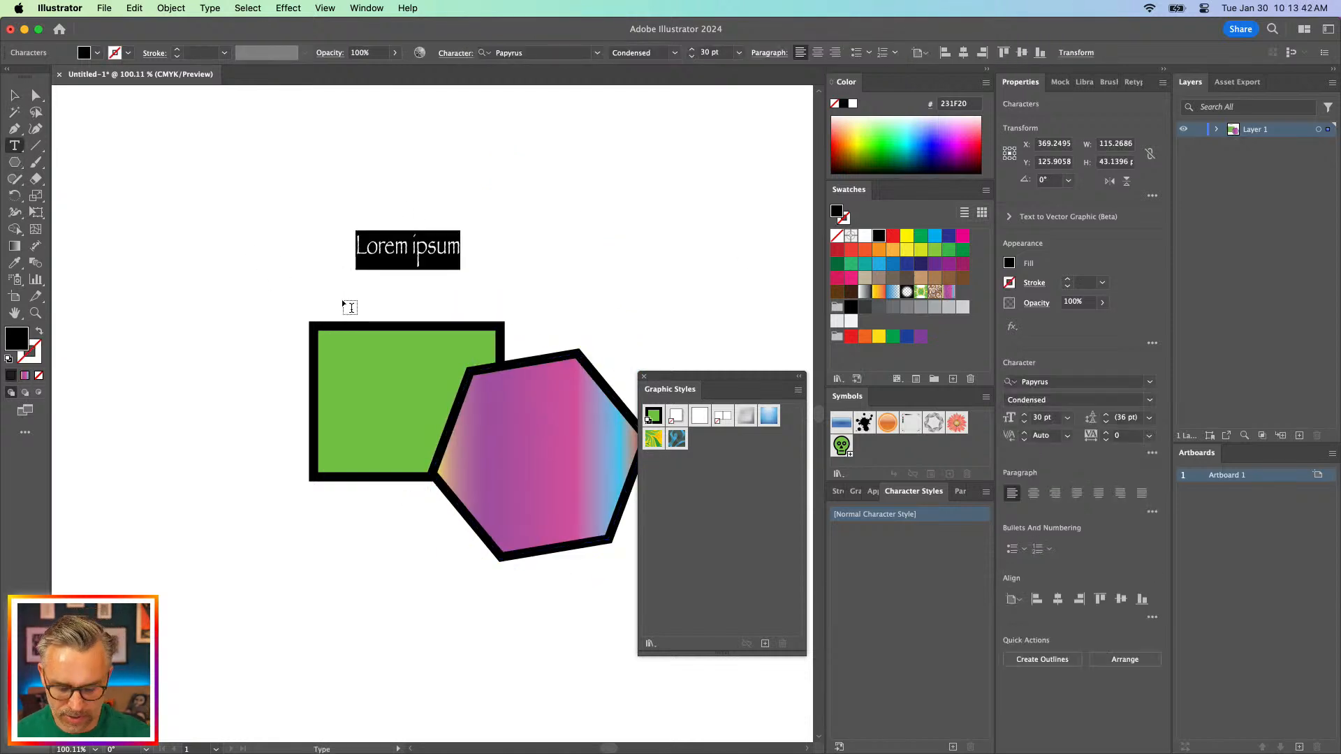
type("Papyur")
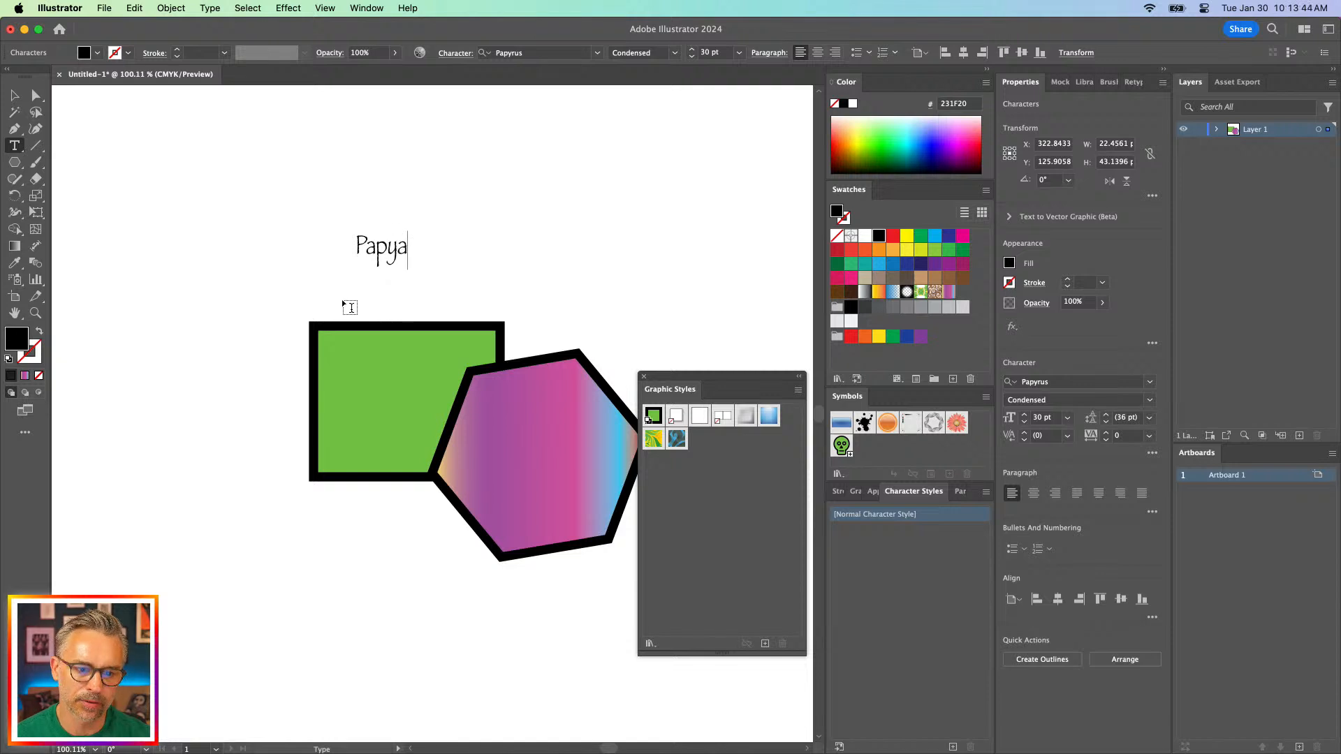
key("BackSpace")
key("BackSpace")
type("rus")
left_click(14, 95)
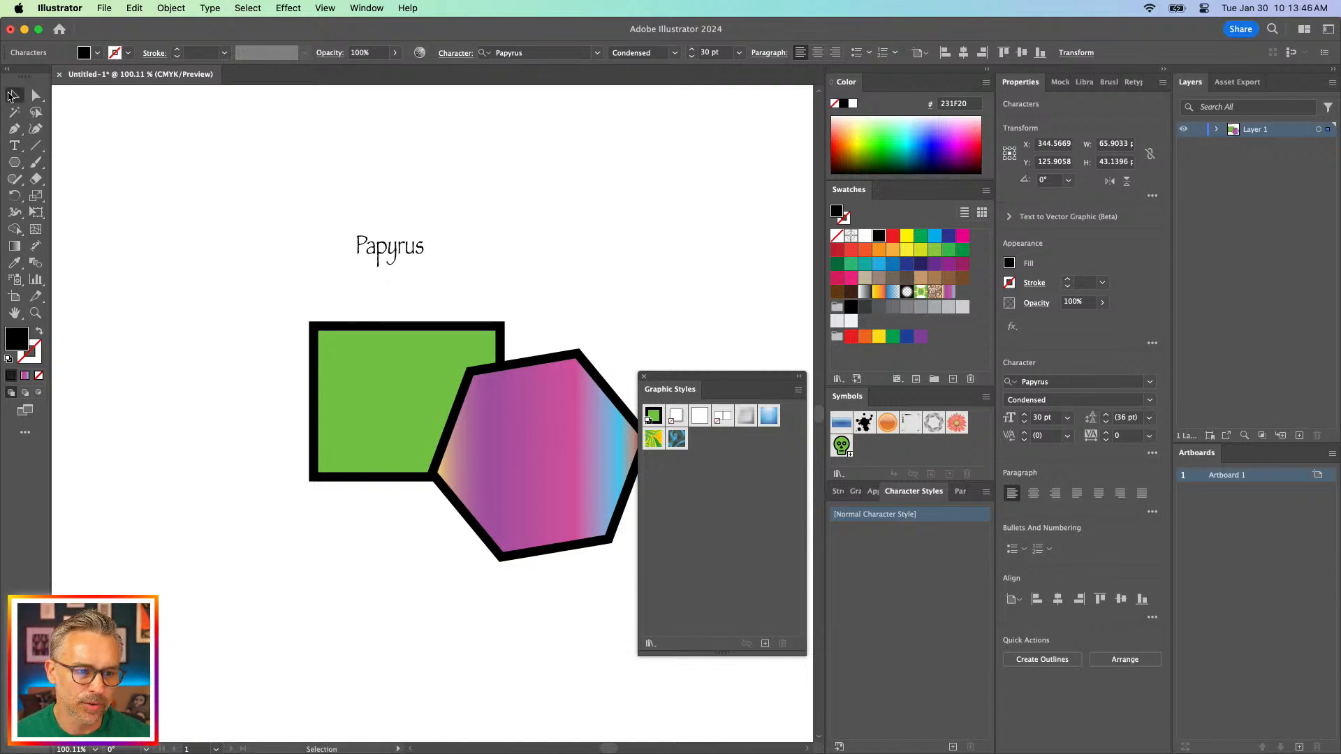
left_click(309, 230)
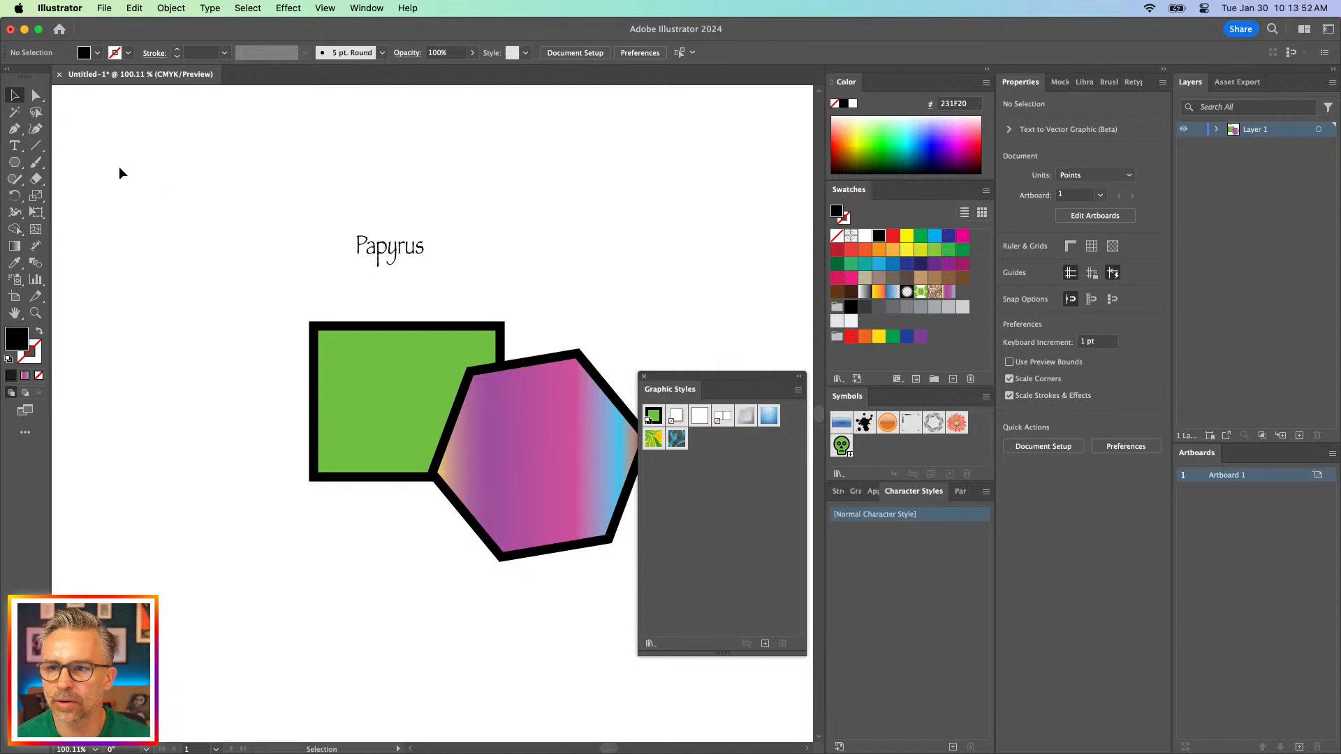
Close the current document without saving and create a new one from the Everything preset, 3332.93 x 1760.28 px
left_click(59, 74)
key("super+d")
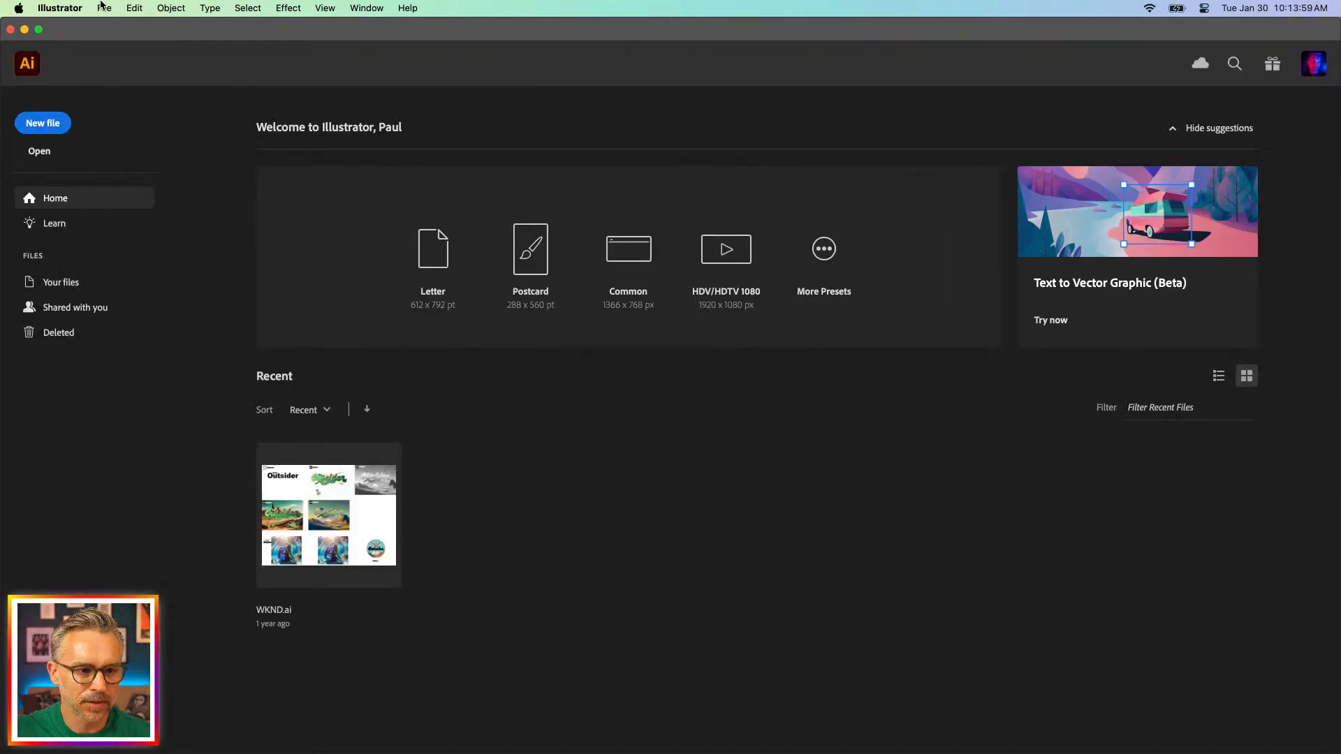
left_click(102, 6)
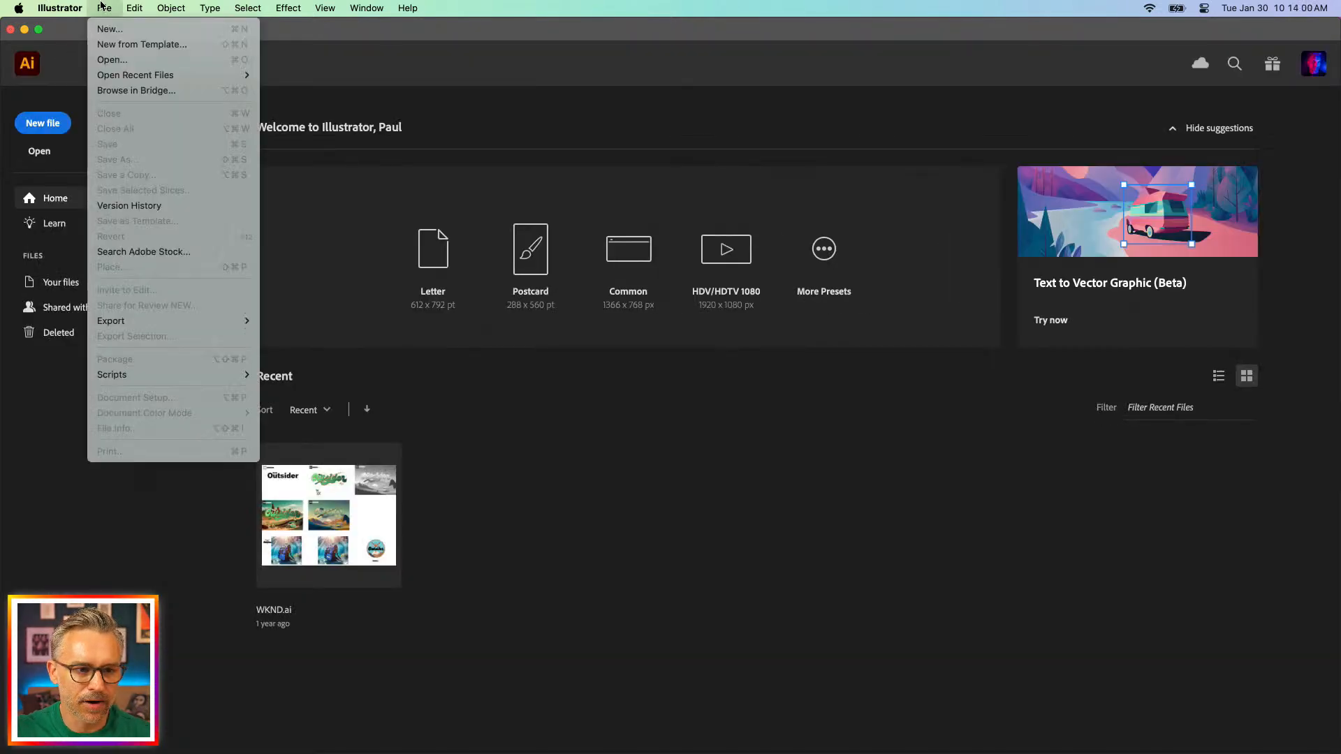
left_click(108, 28)
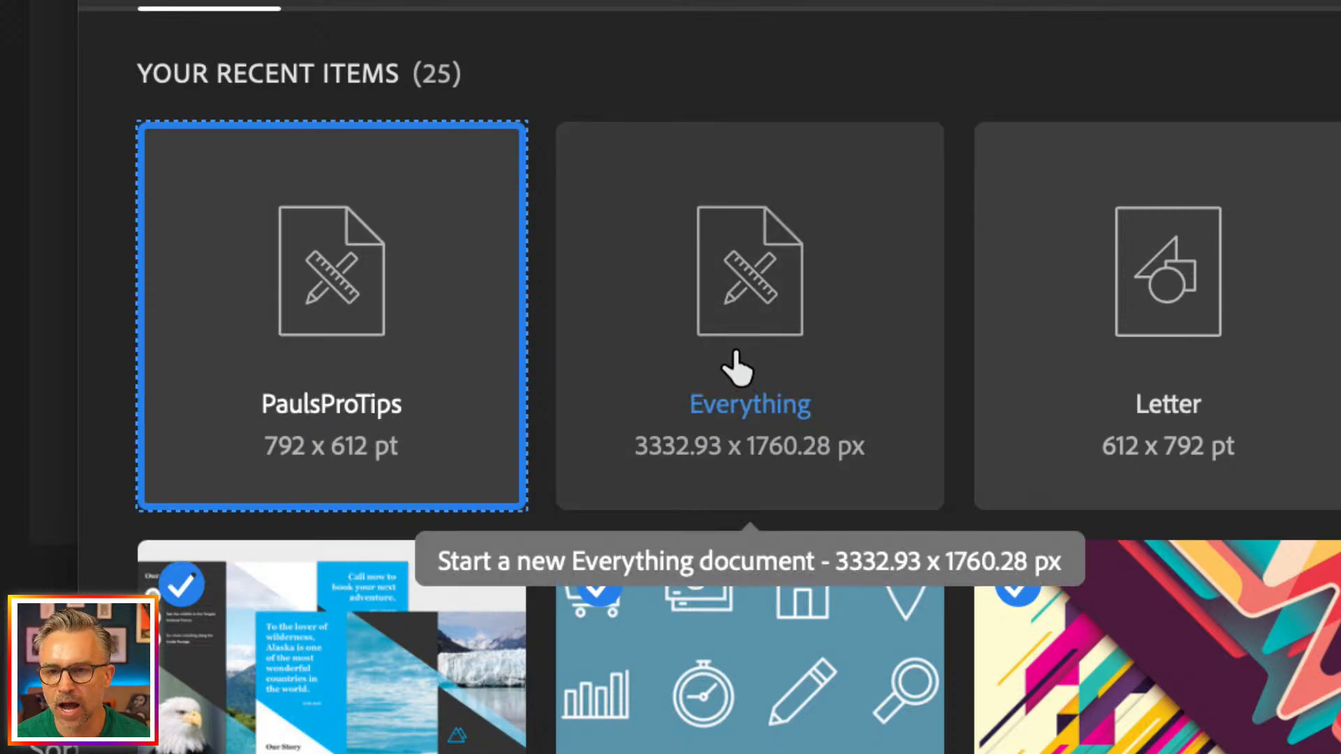
left_click(749, 295)
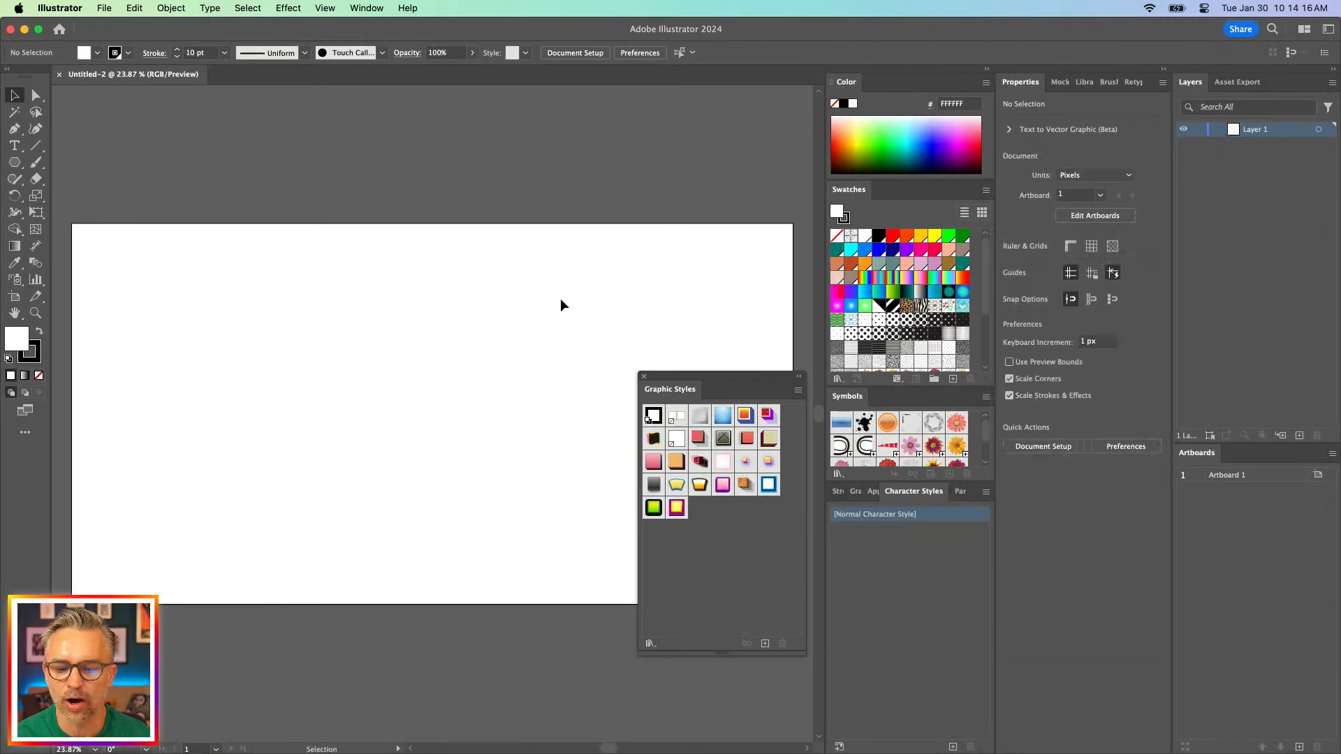
Add point text in the middle of the artboard and trim it to read "Pro Tips"
left_click(14, 145)
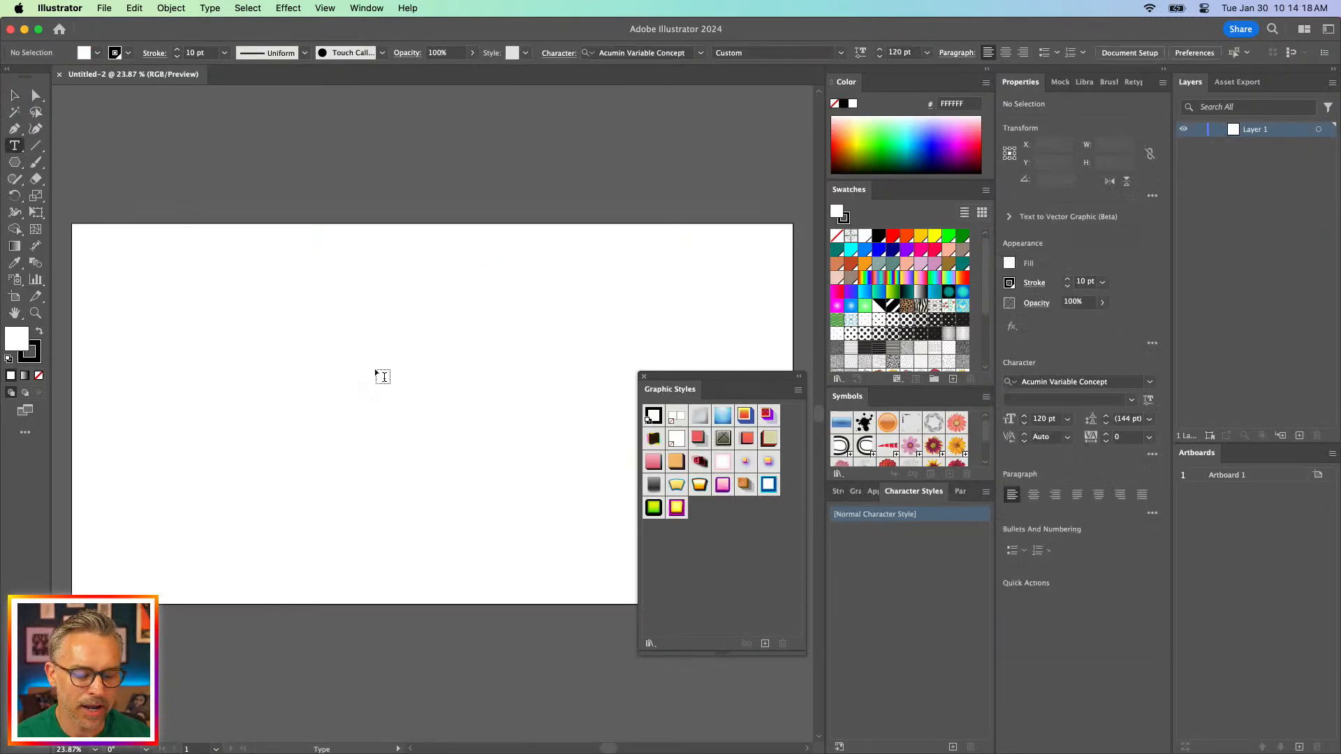
left_click(328, 381)
type("P")
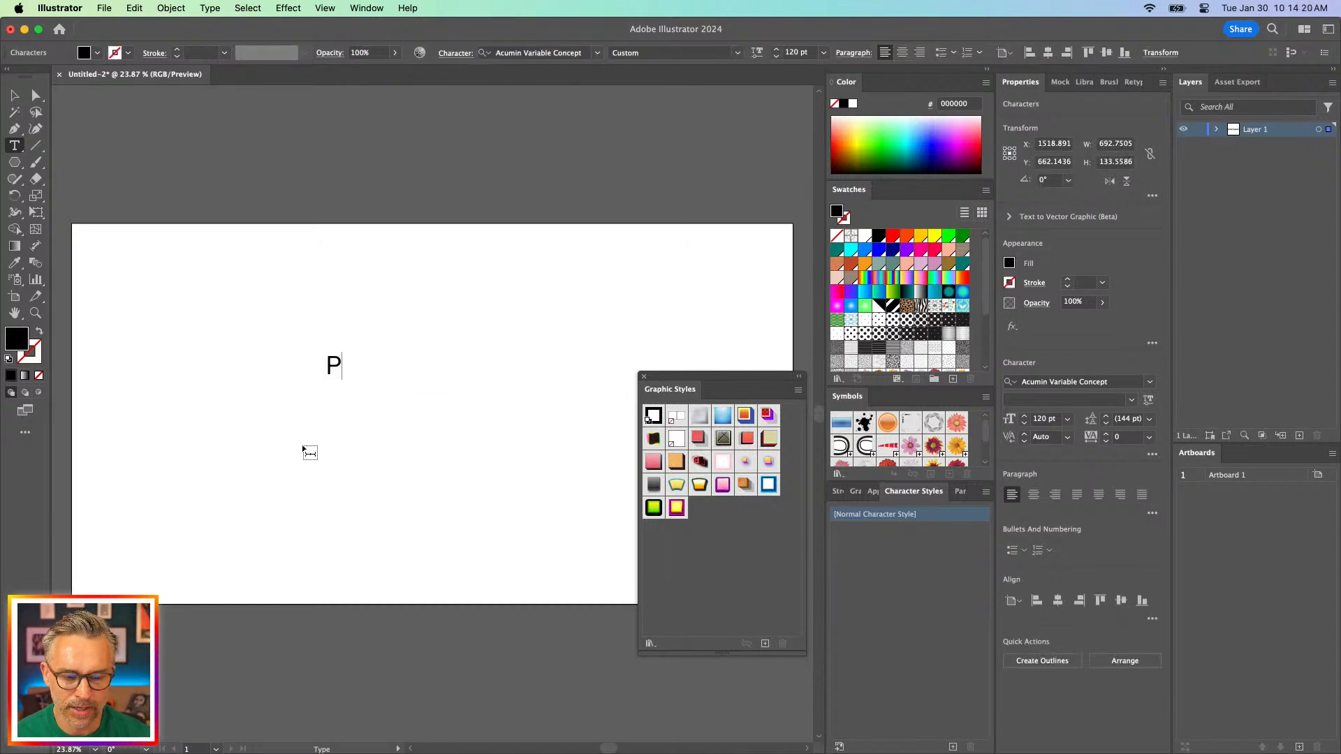
type("aul's Pro ")
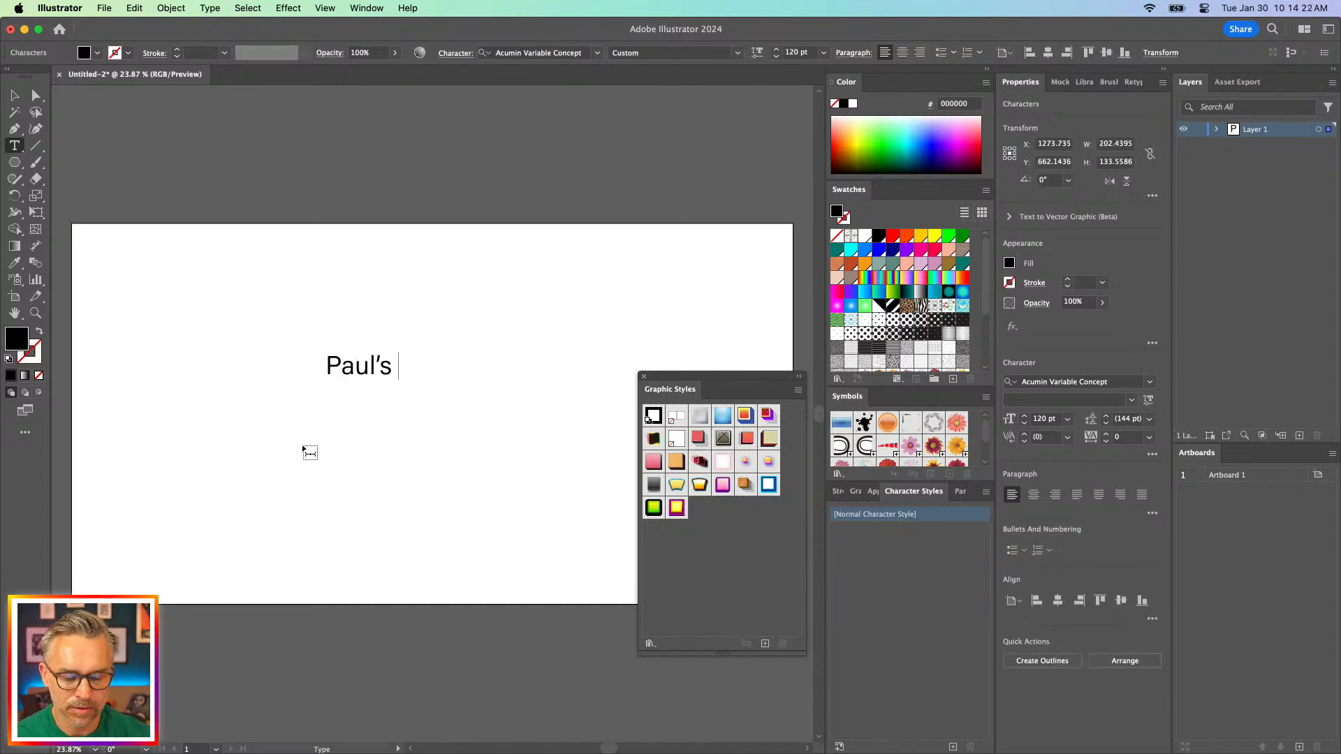
type("Tips")
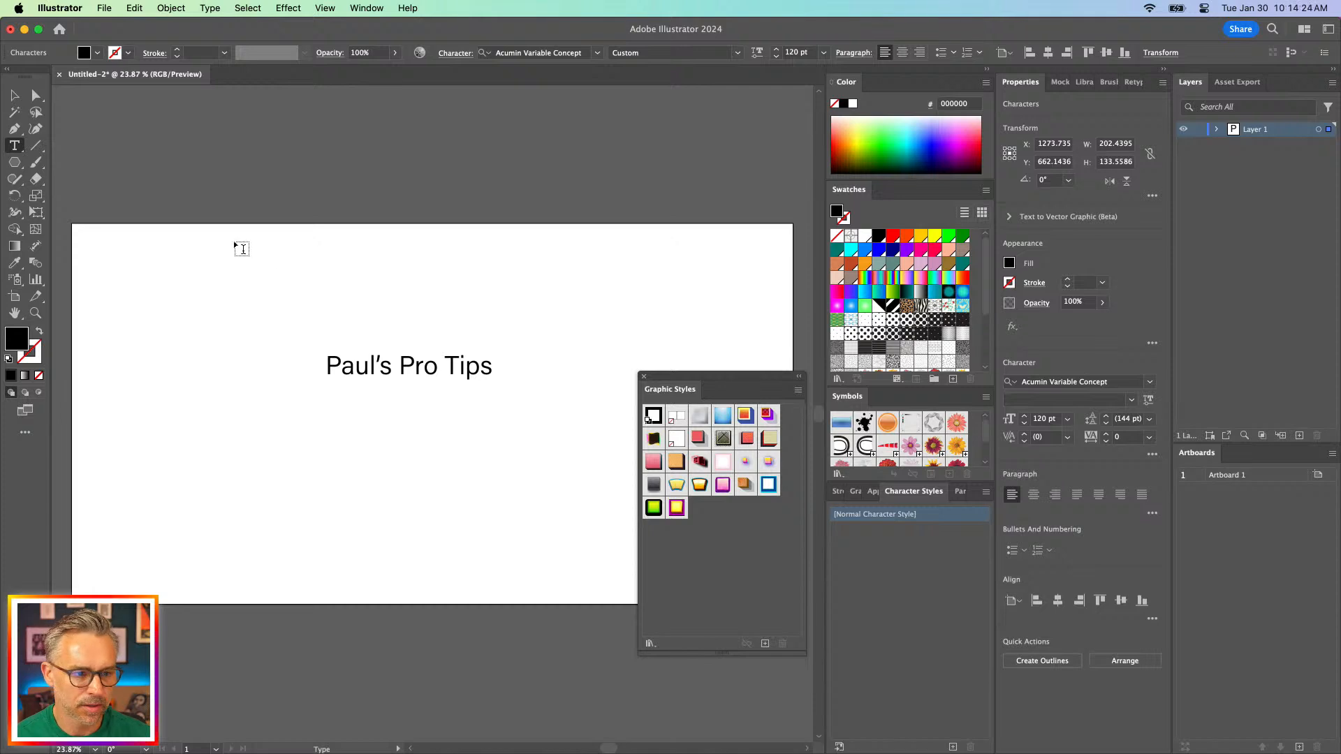
left_click_drag(399, 363, 224, 344)
key("BackSpace")
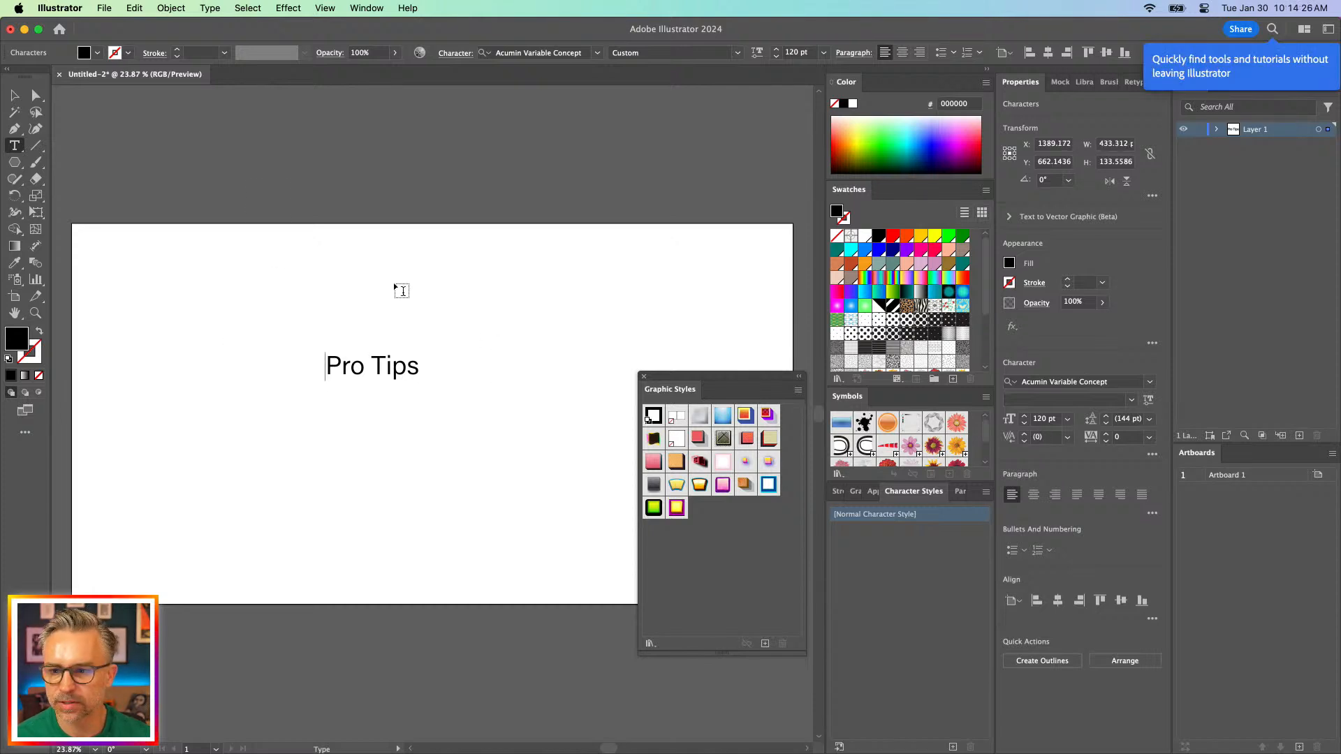
key("Escape")
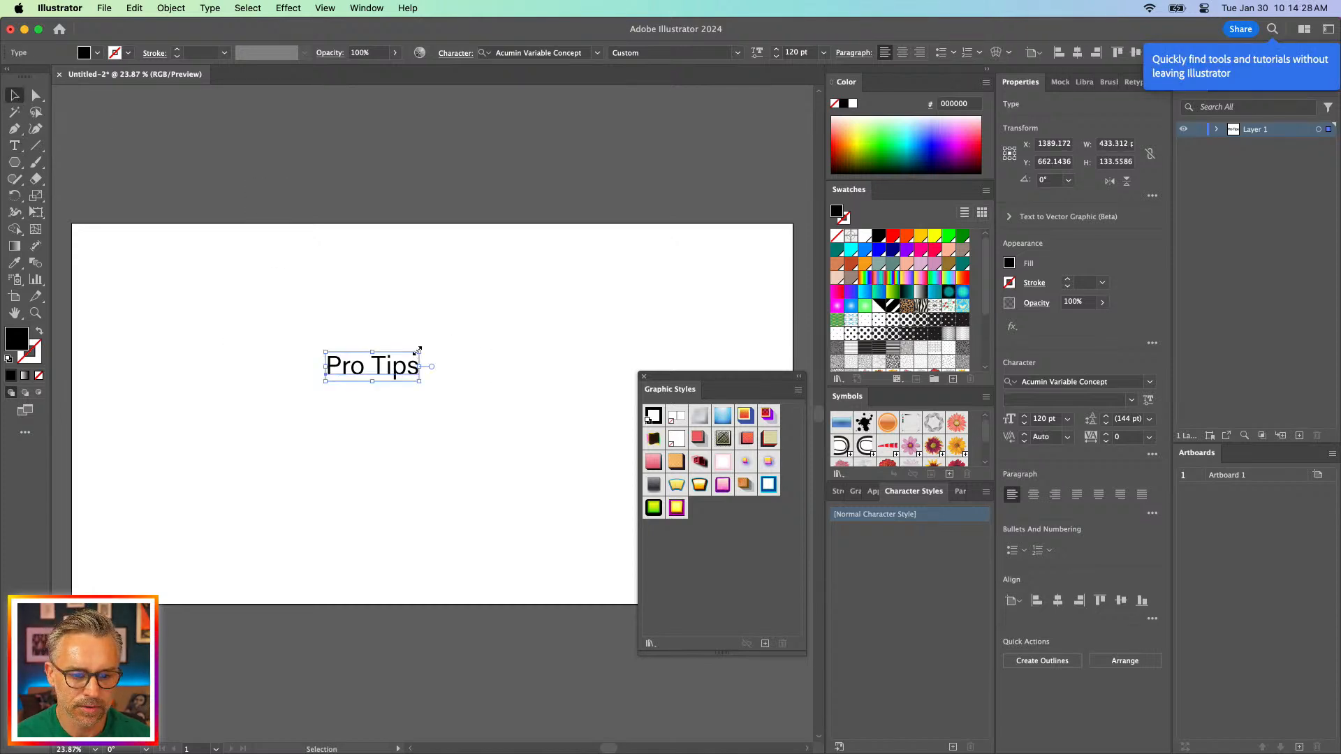
Enlarge the "Pro Tips" text to about 301 pt and set its variable font weight to 804 and width to 78
left_click_drag(420, 353, 561, 308)
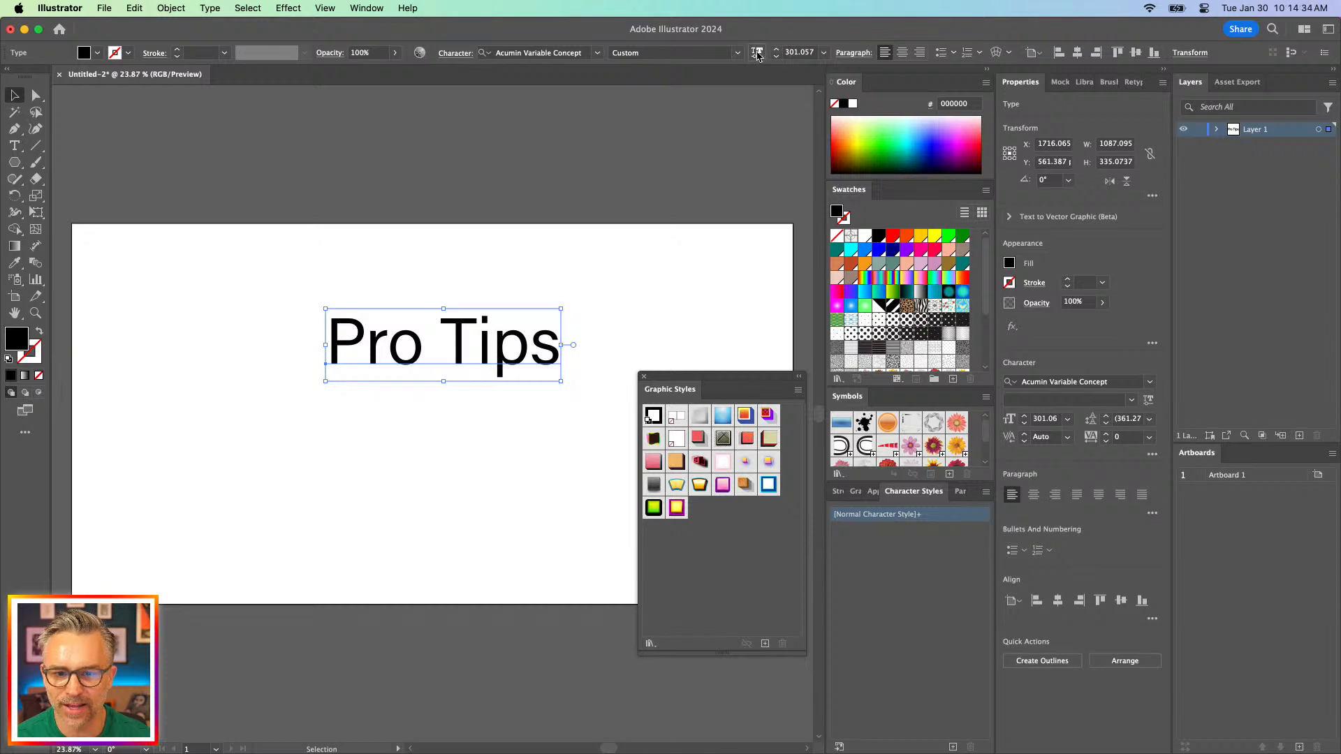
left_click(757, 53)
left_click_drag(653, 96, 650, 132)
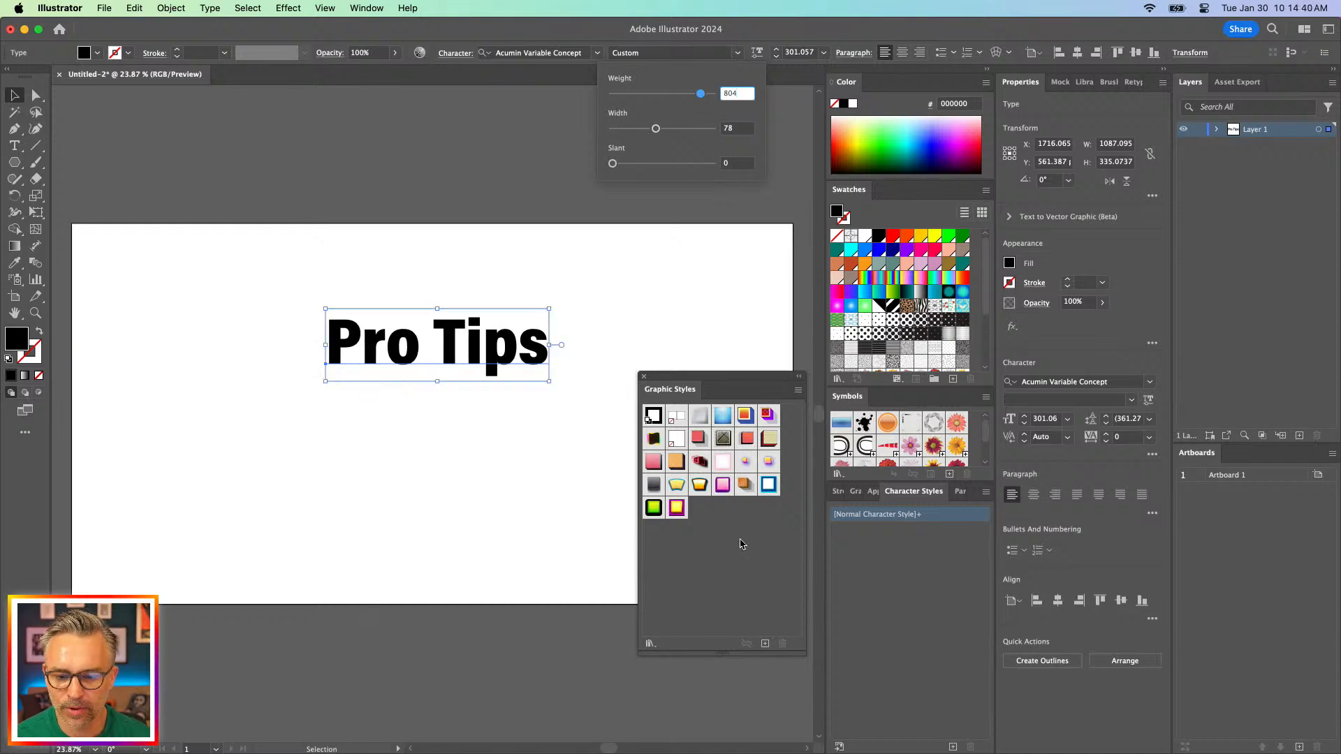
Try the orange graphic style with blue extrusion on the text, and replace it with the yellow-to-pink style with a drop shadow
left_click(792, 426)
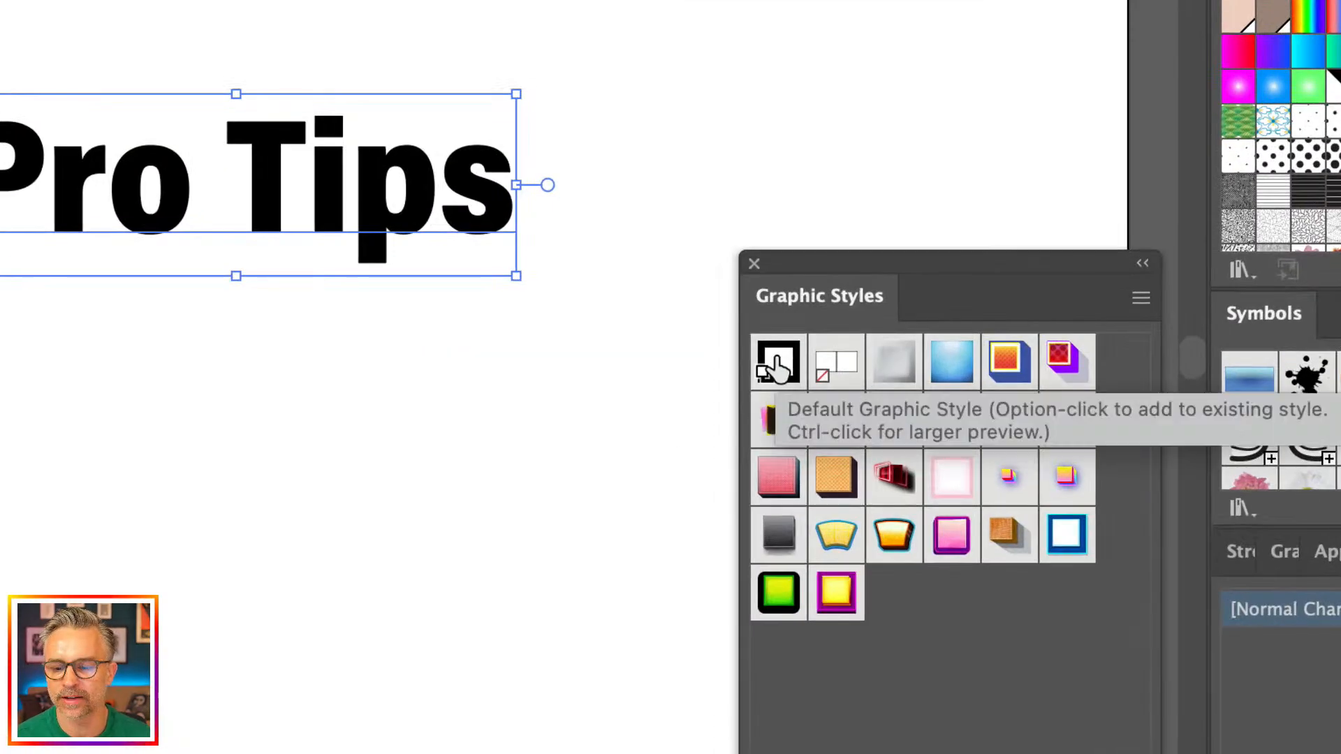
left_click(1007, 364)
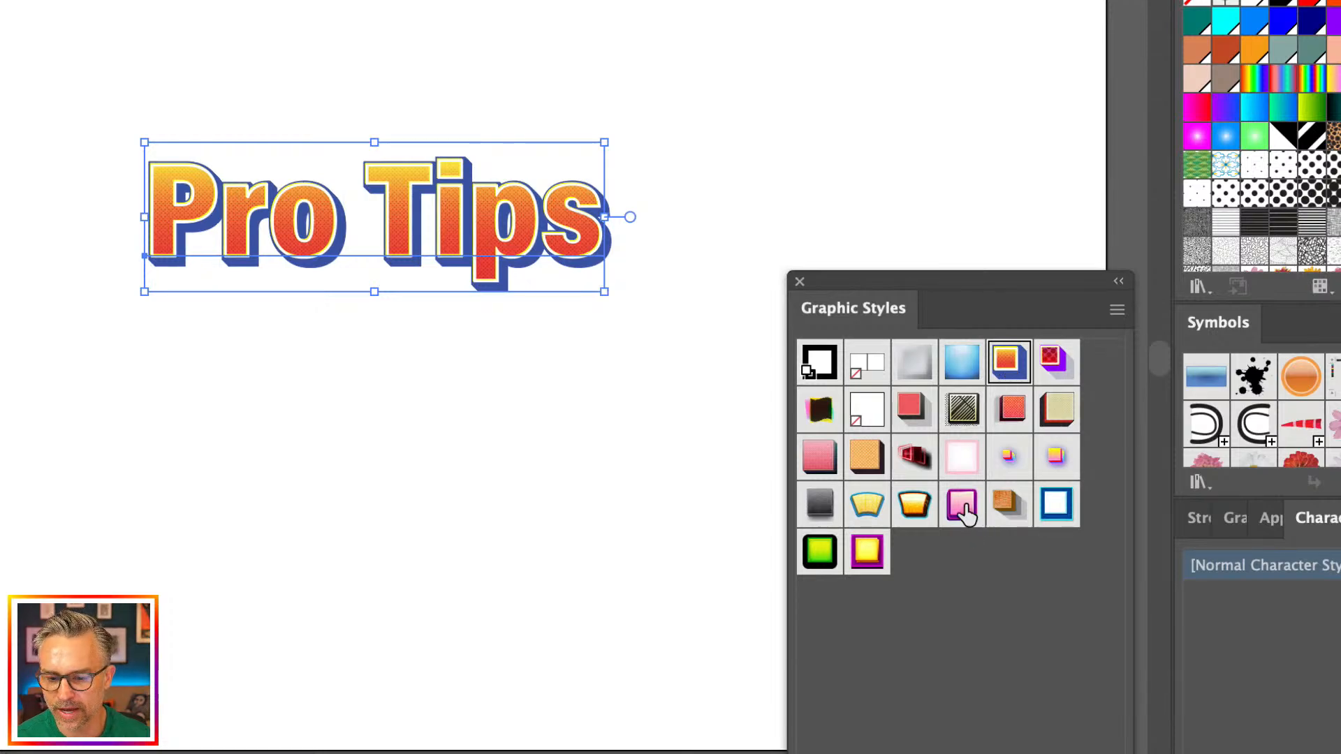
left_click(1055, 456)
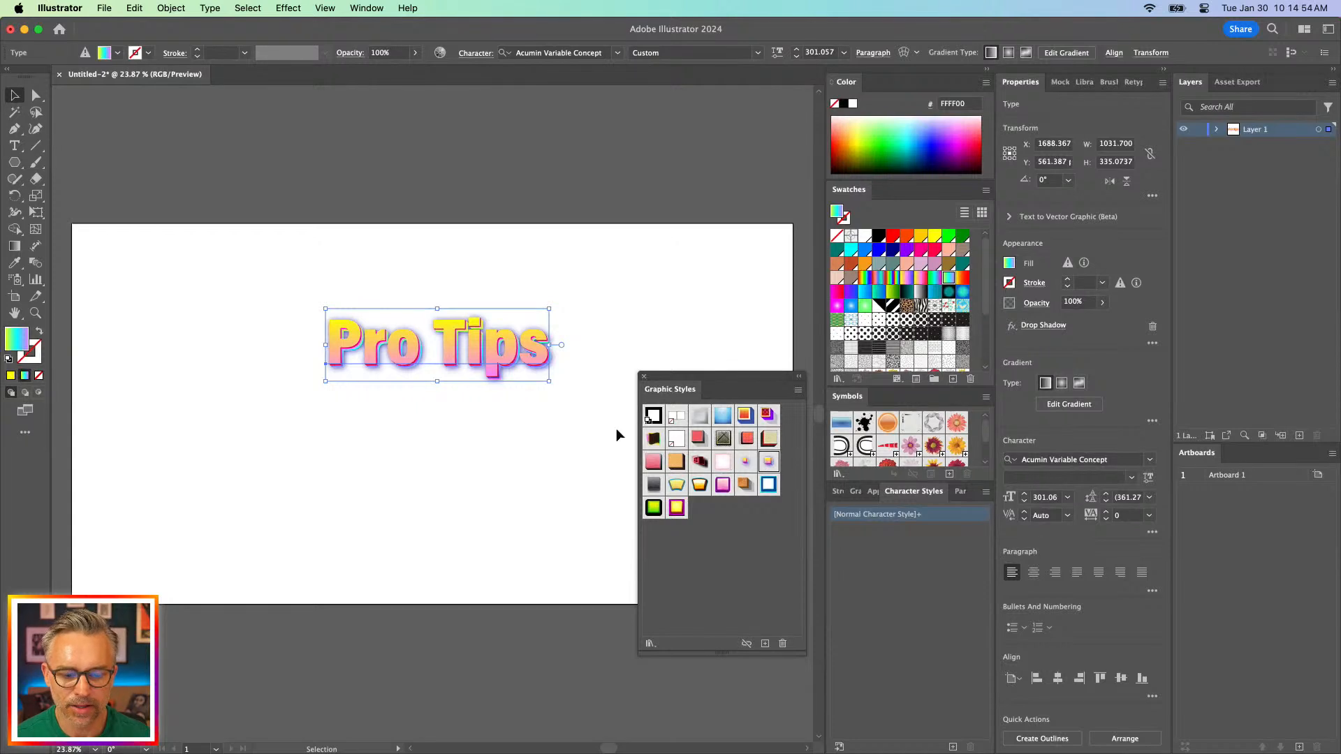
key("super+z")
key("super+shift+z")
key("super+z")
key("super+shift+z")
key("super+z")
Scale the "Pro Tips" text up to about 388 pt, move it to the artboard's upper middle and deselect it
left_click_drag(548, 383, 613, 419)
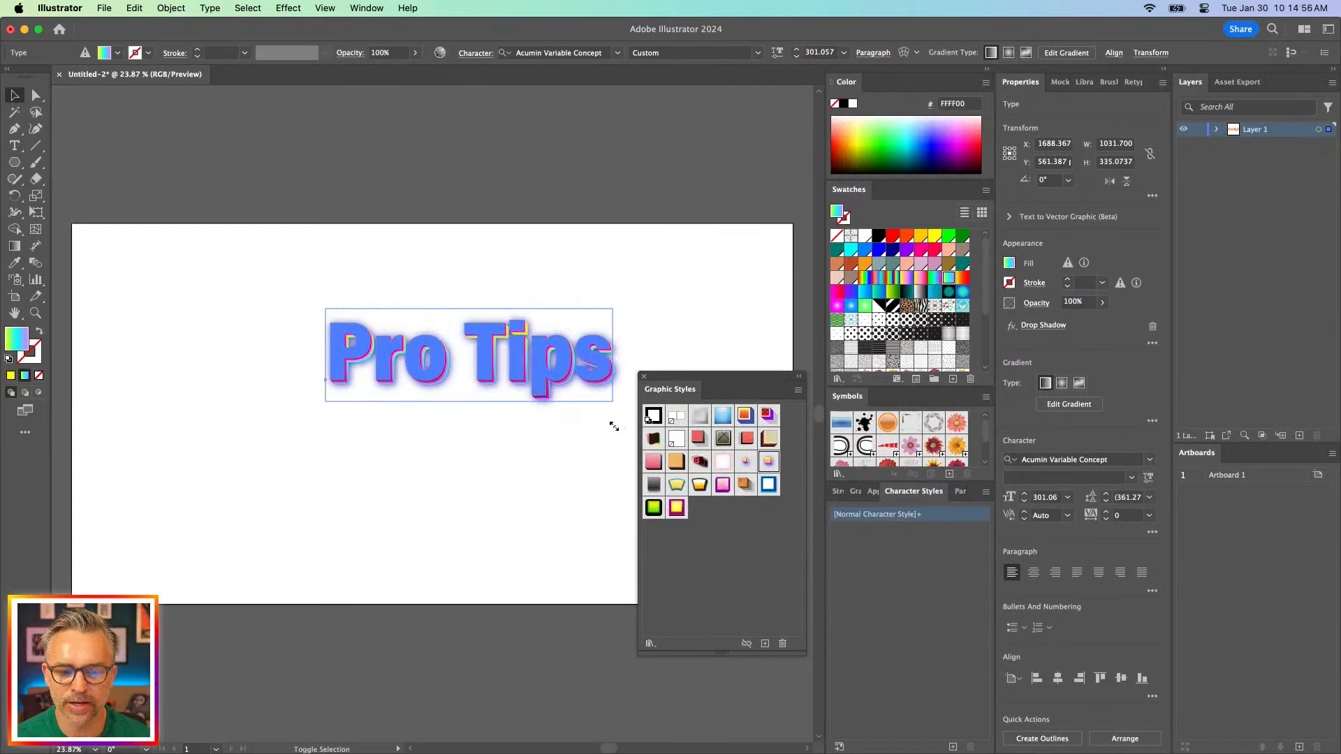
left_click_drag(414, 353, 379, 329)
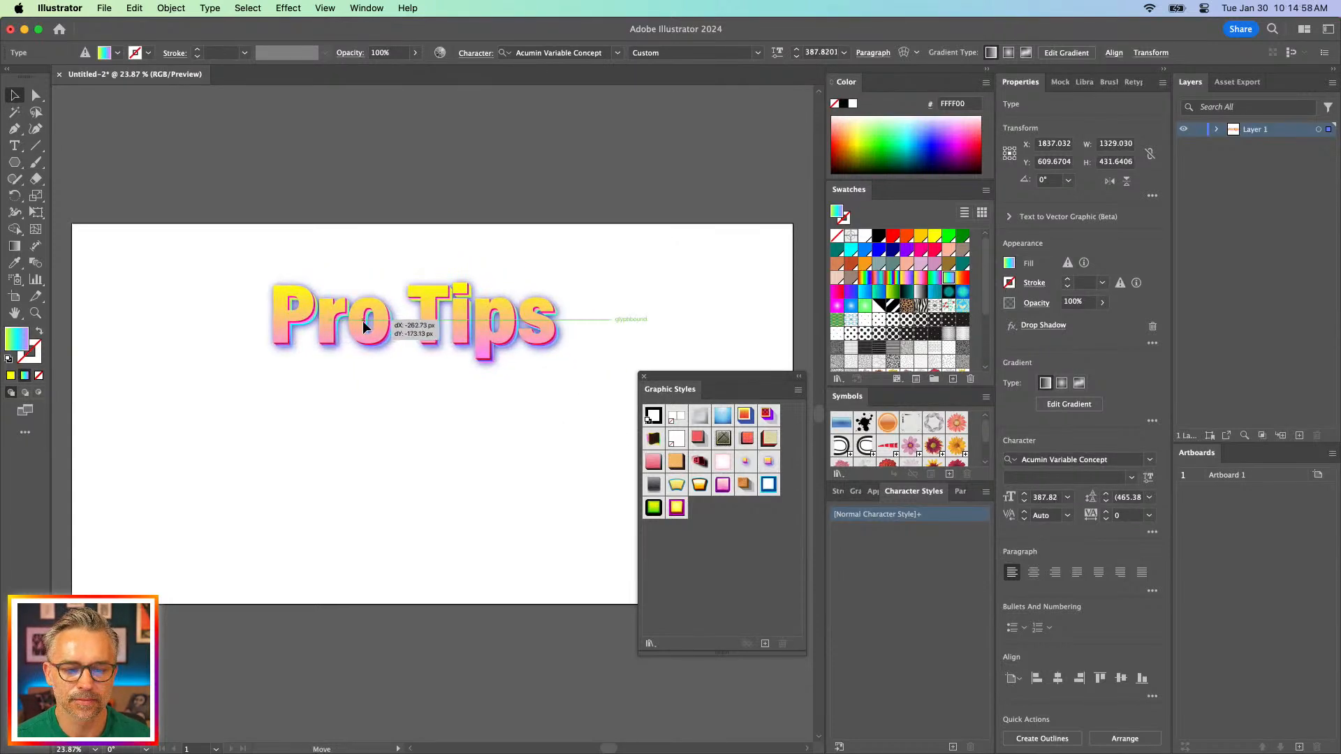
left_click(79, 243)
Draw a rectangle covering the whole artboard, about 3333 x 1760 px, and send it behind the text
left_click_drag(14, 162, 70, 162)
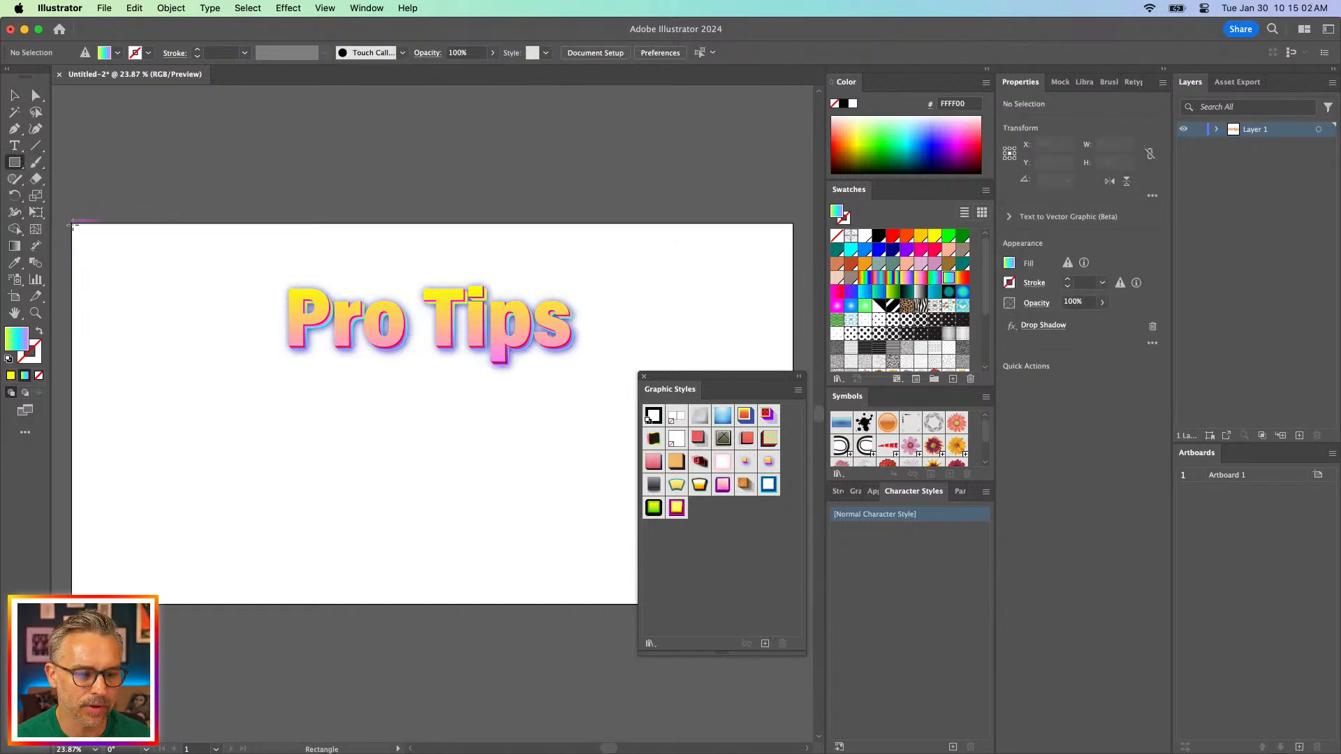
mouse_move(73, 224)
left_mouse_down()
mouse_move(740, 603)
mouse_move(792, 604)
left_mouse_up()
key("super+shift+bracketleft")
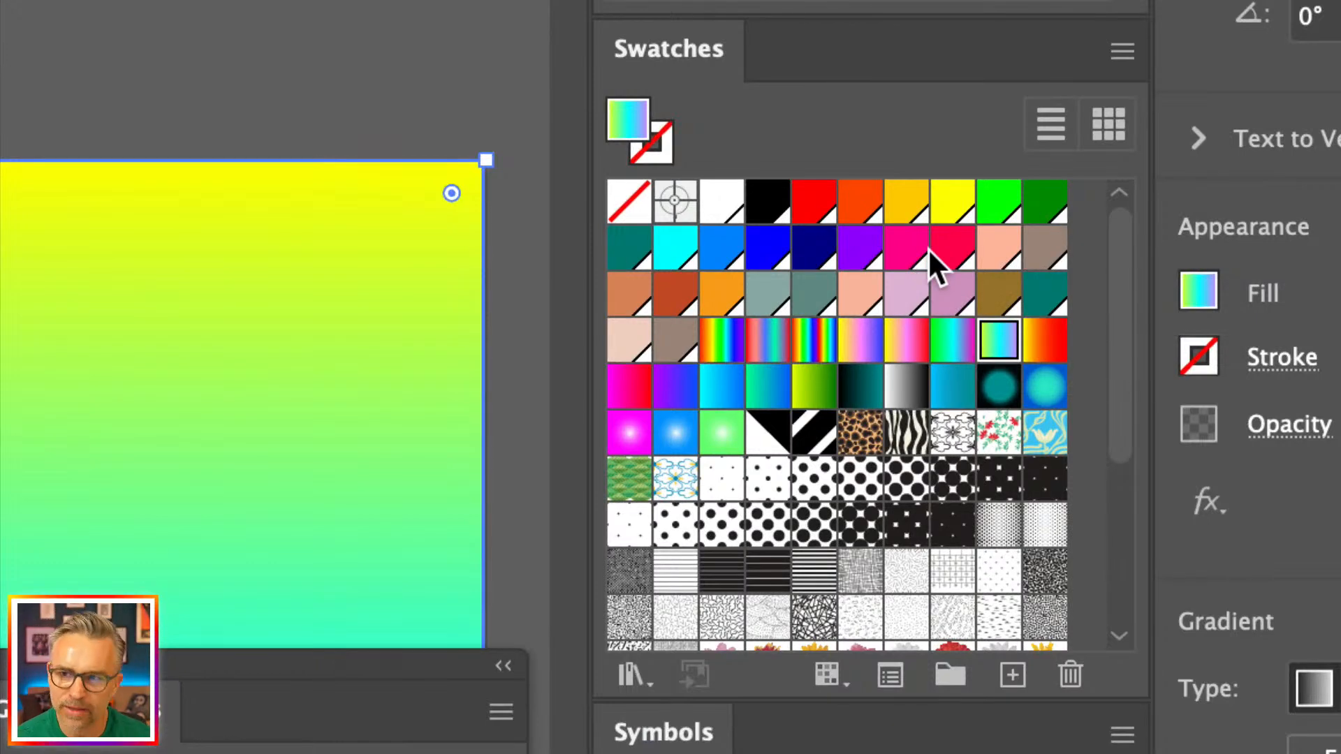
Try other gradient swatches as the background rectangle's fill and return to the yellow-cyan-pink gradient
left_click(901, 347)
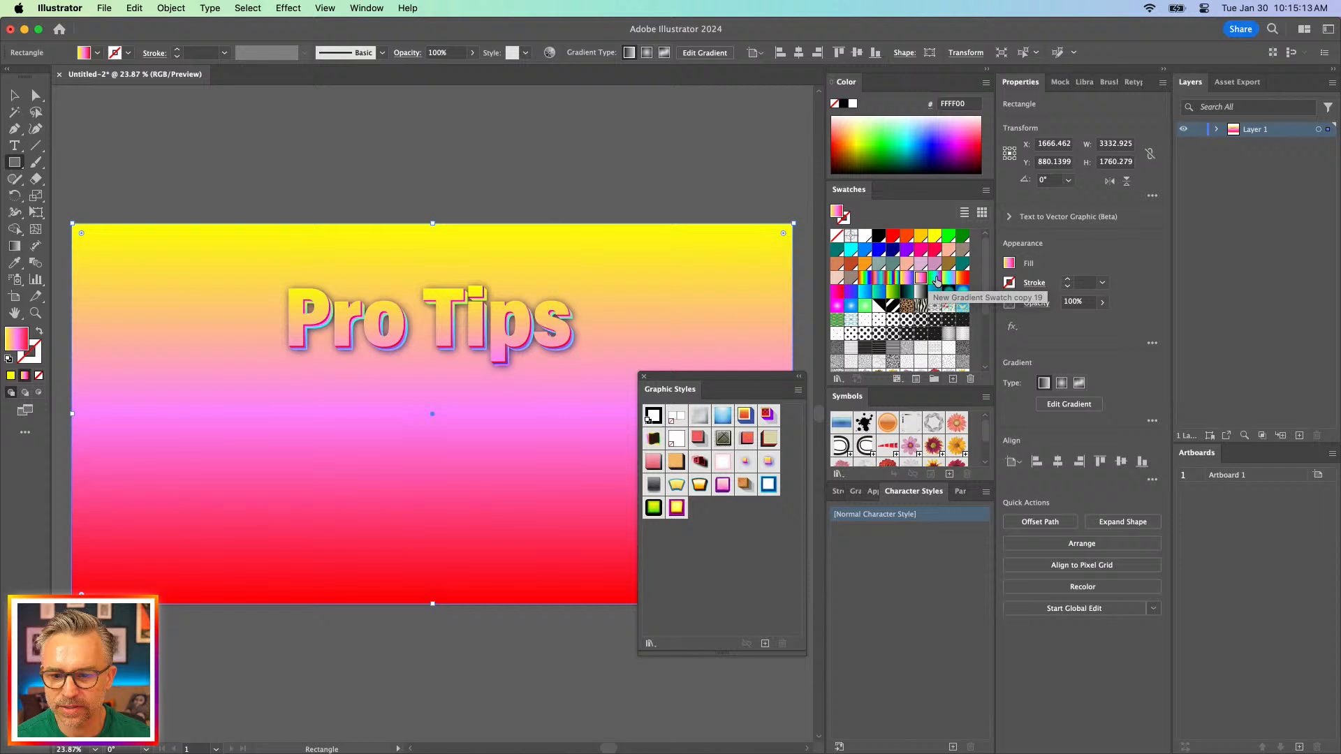
left_click(947, 340)
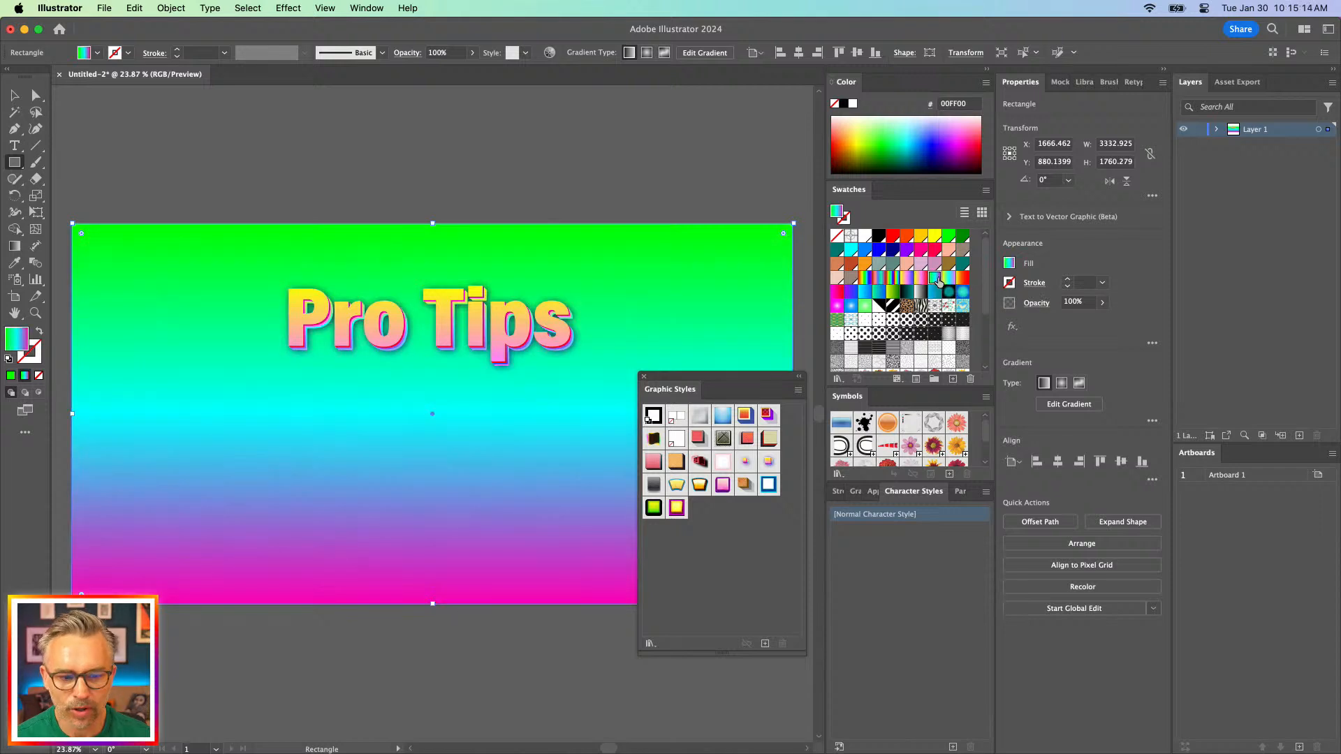
left_click(958, 280)
left_click(950, 277)
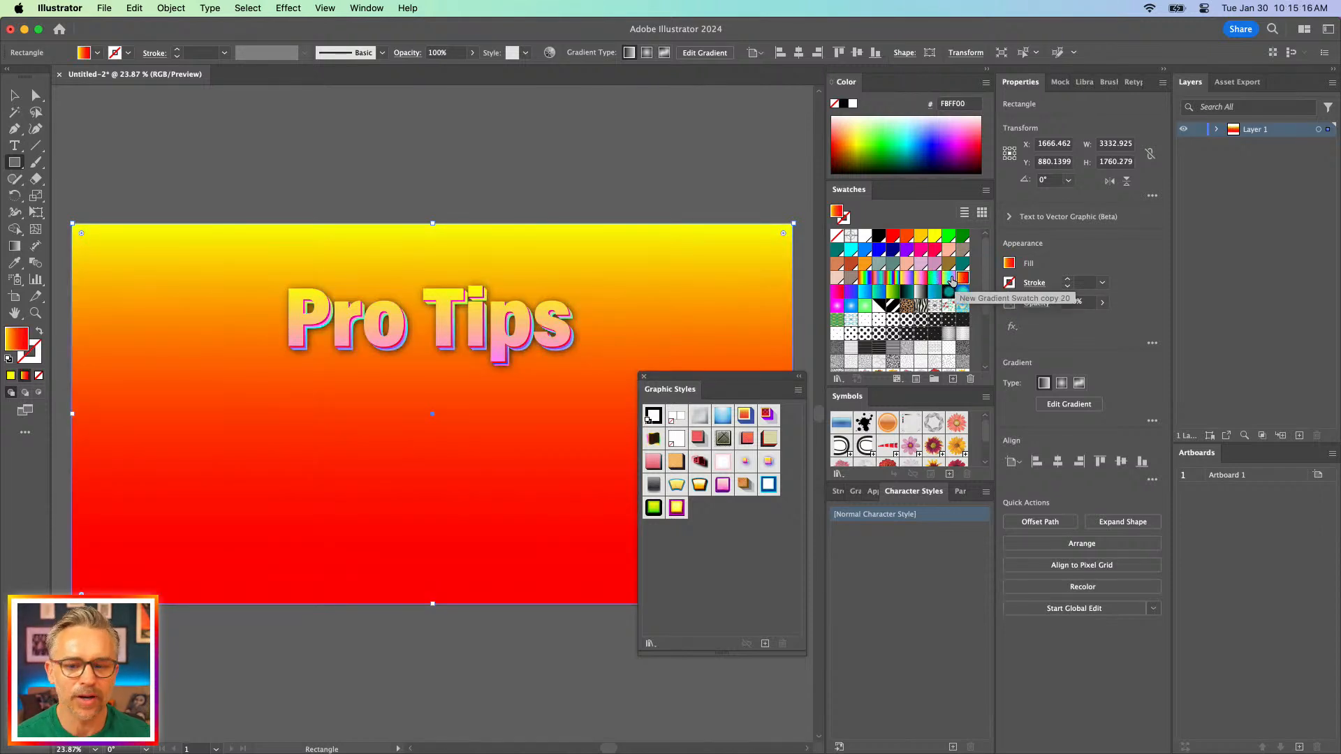
left_click(950, 280)
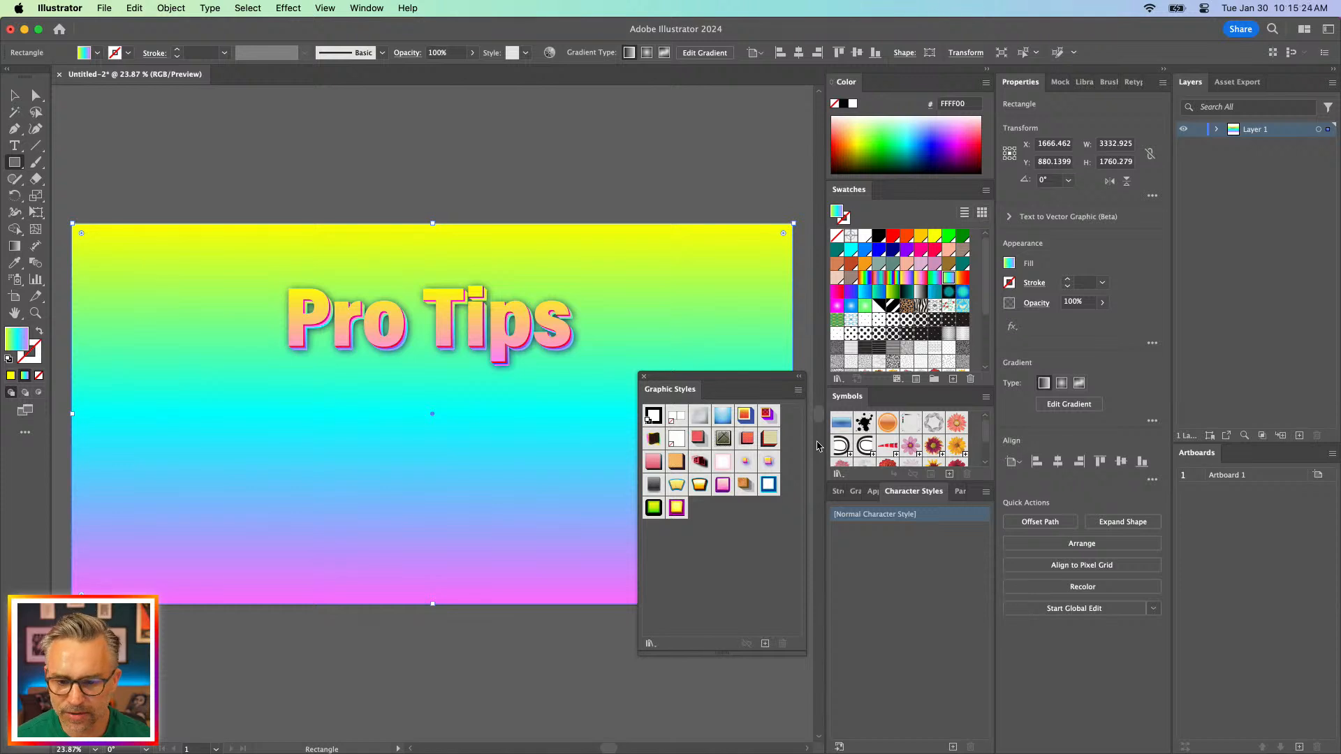
Create a new layer above Layer 1 and lock Layer 1
scroll(886, 435, "down", 3)
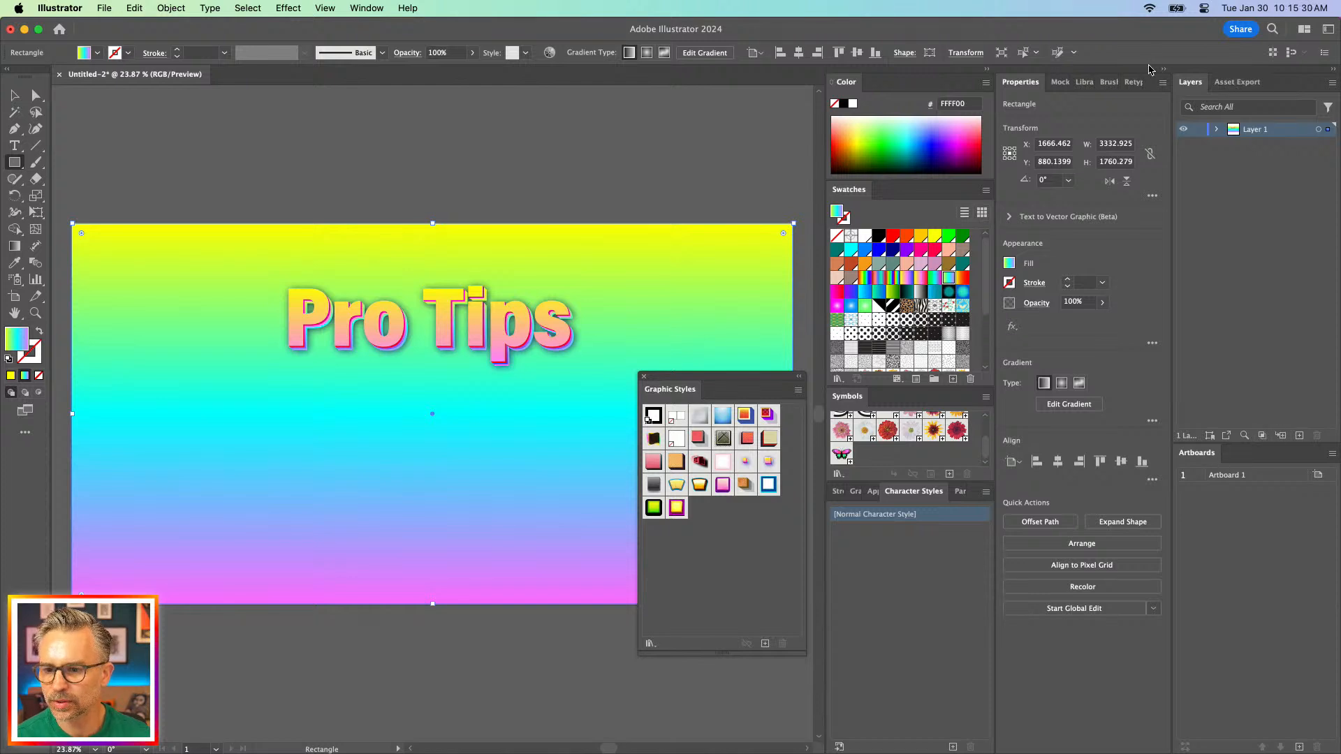
left_click(1300, 436)
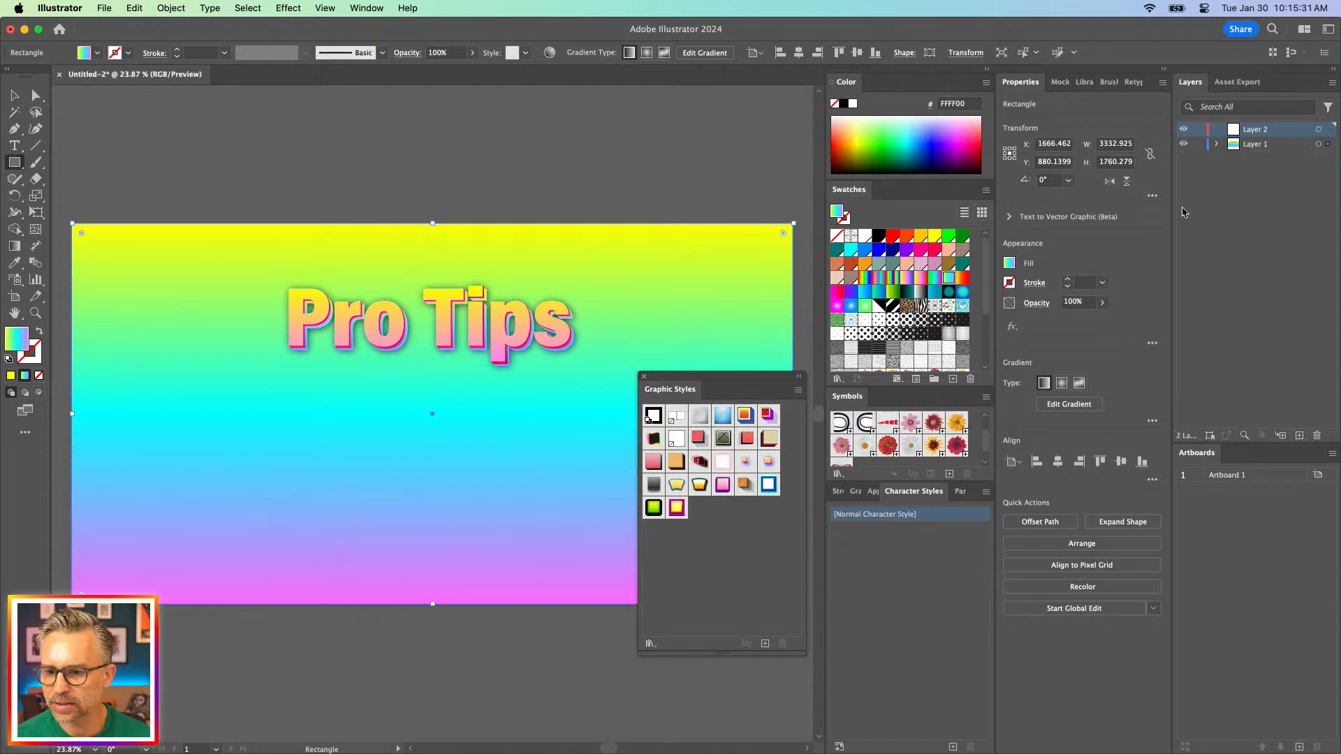
left_click(1198, 145)
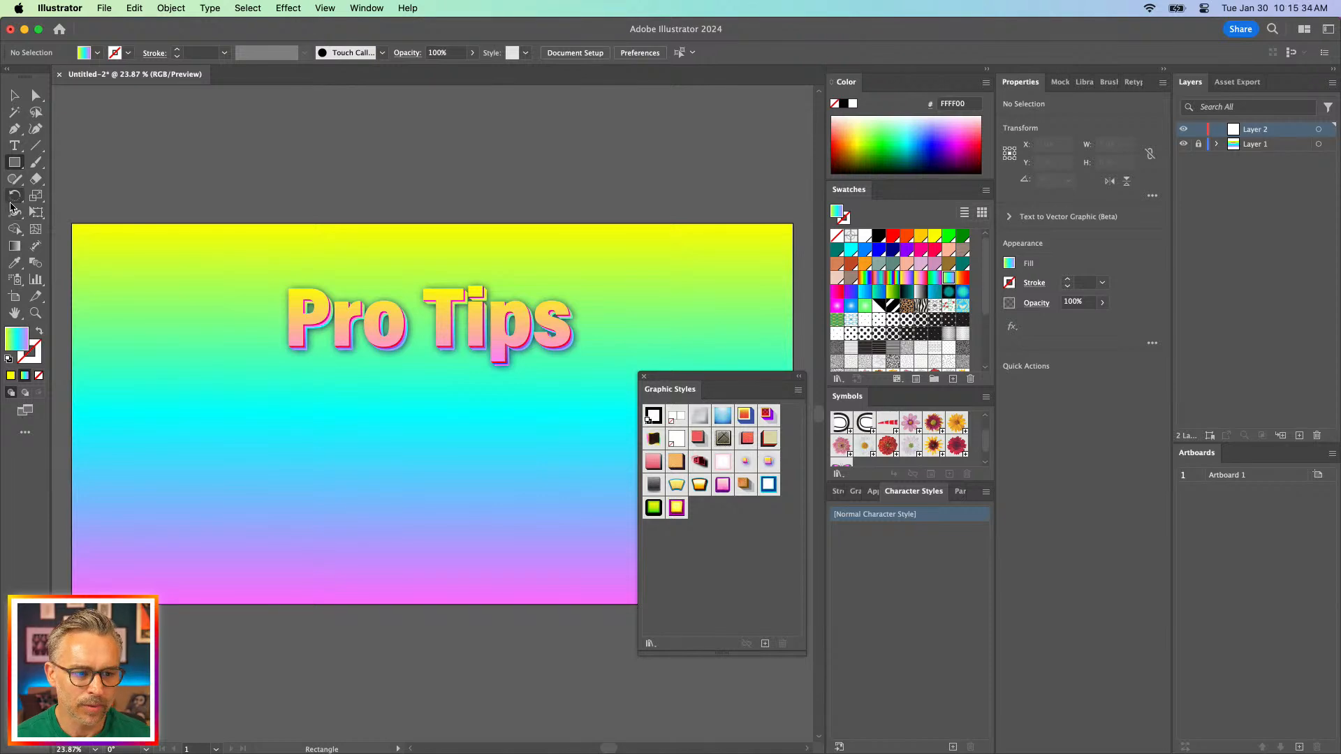
Group the Symbols panel with Graphic Styles and use the Symbol Sprayer to spray butterflies in a V-shaped sweep below the text
left_click_drag(844, 396, 688, 403)
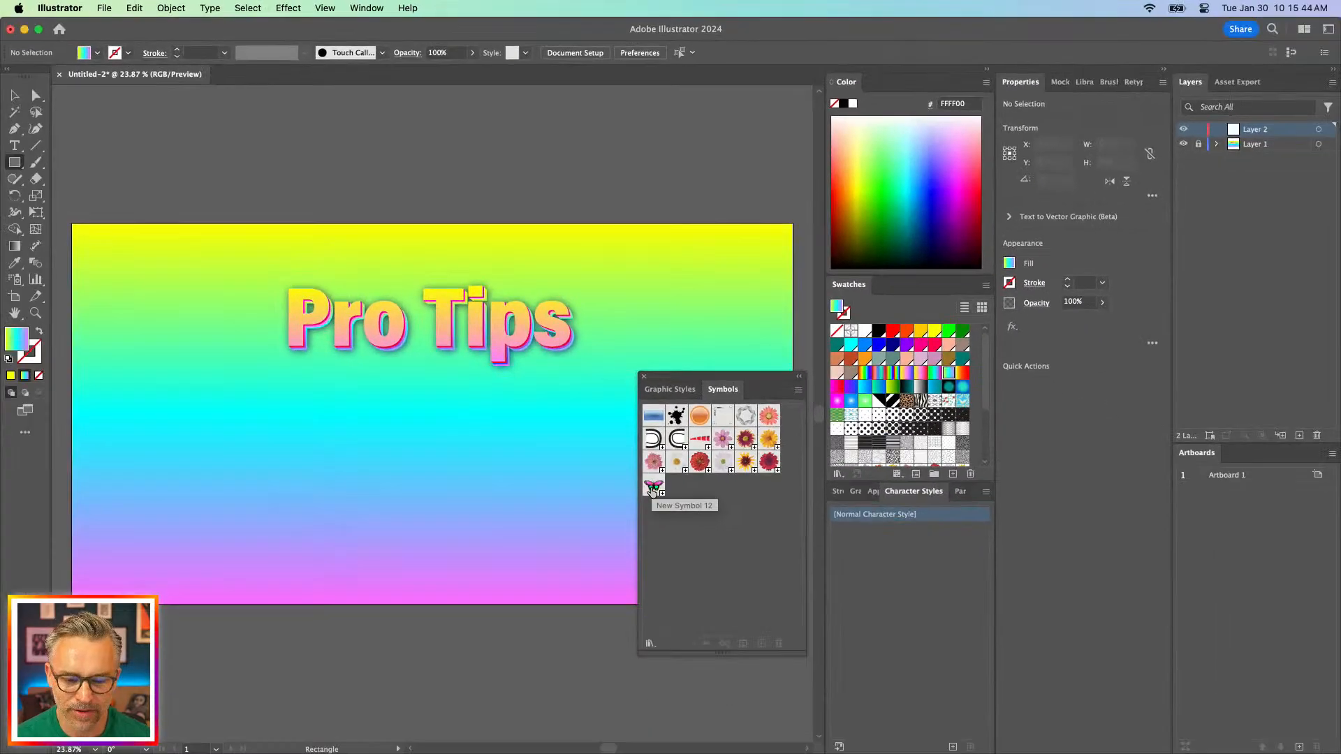
left_click(653, 490)
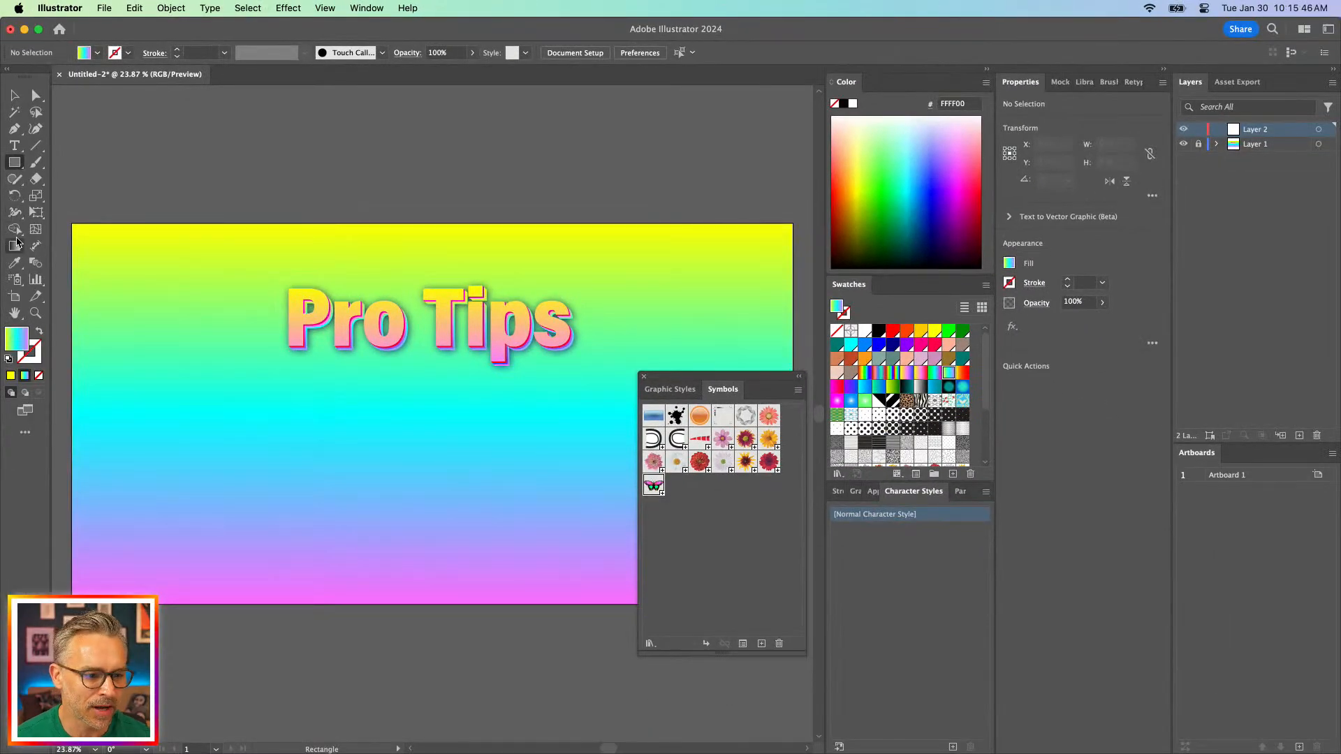
left_click(19, 279)
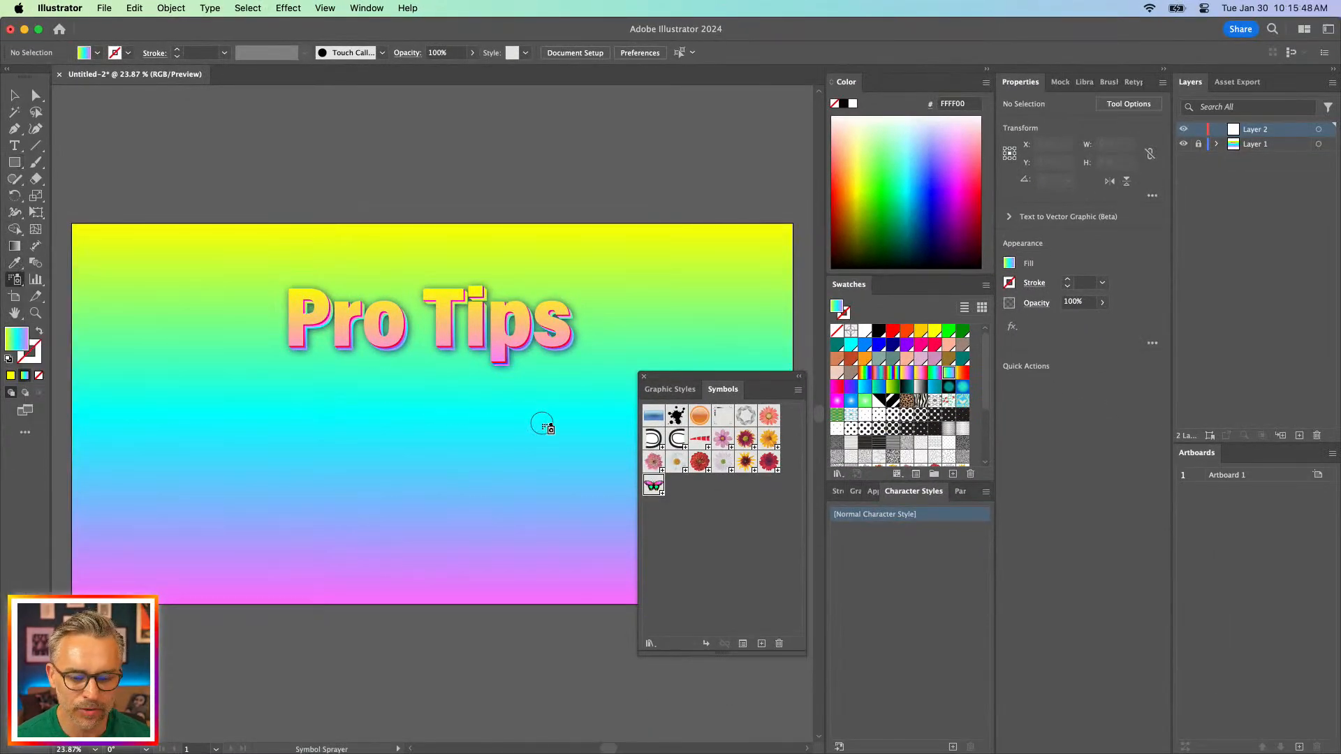
left_click_drag(239, 375, 323, 466)
left_click_drag(419, 519, 688, 367)
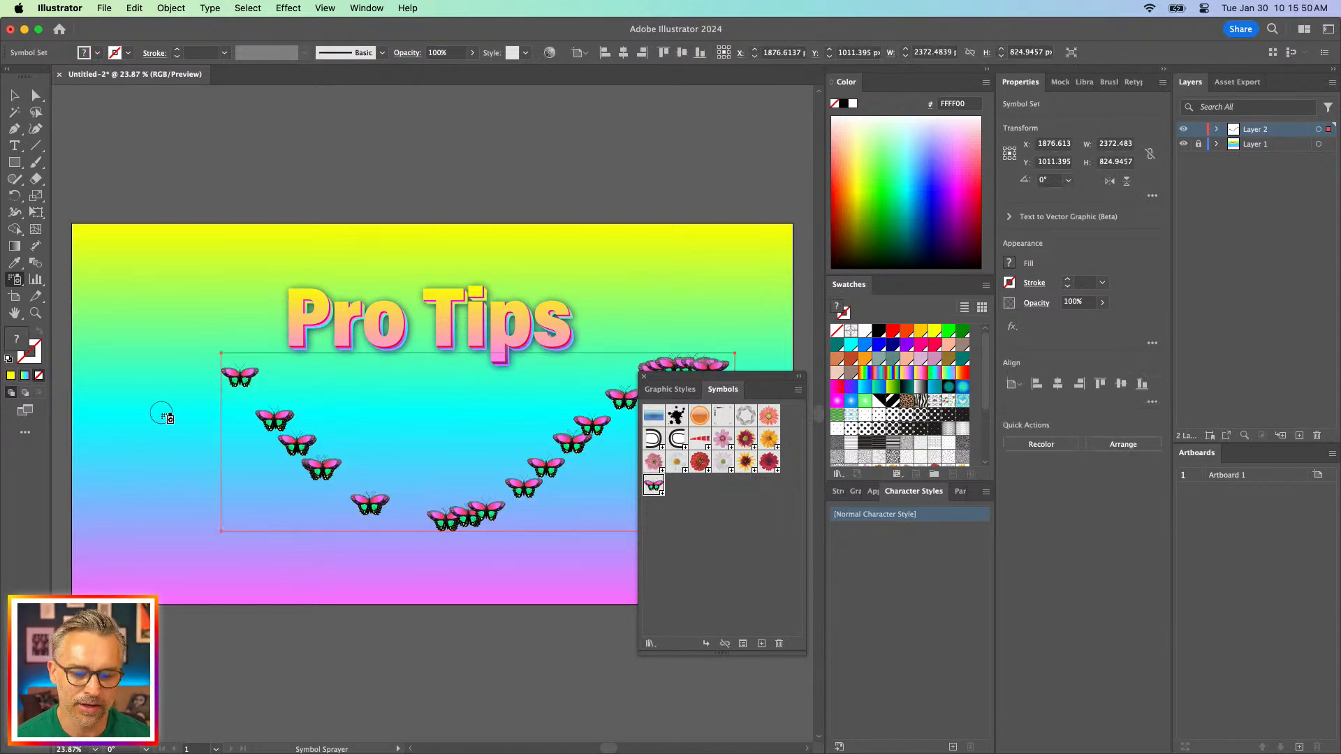
Dock the Symbols panel with the Character Styles group and collapse the Properties panel column to clear the artboard
key("super+equal")
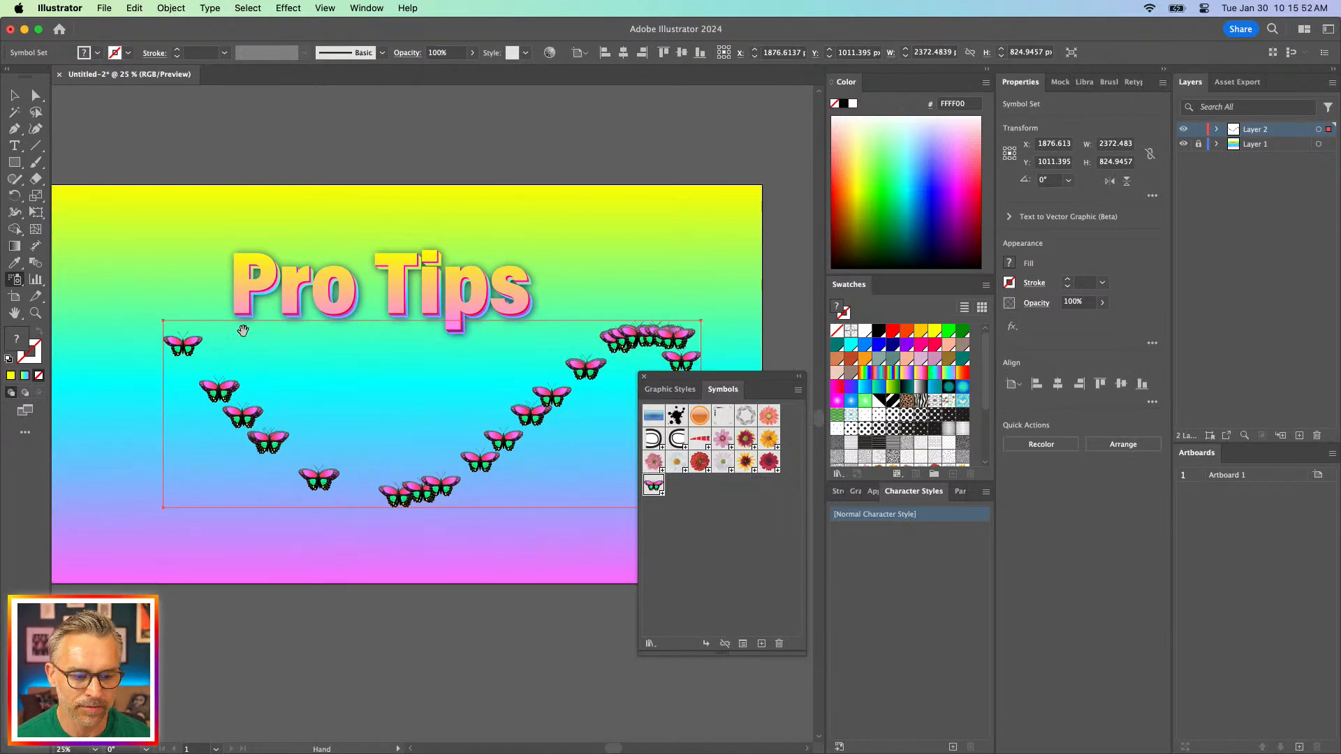
left_click_drag(242, 327, 378, 370)
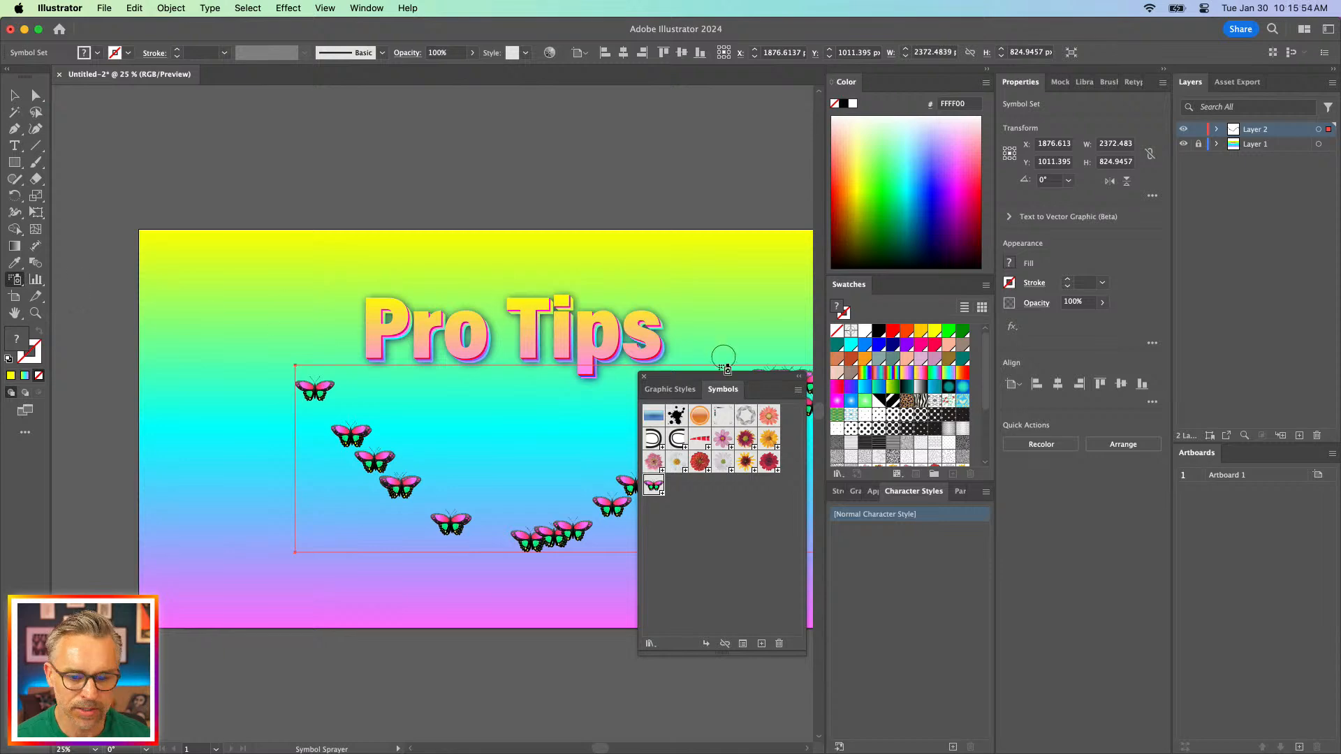
left_click_drag(765, 395, 929, 493)
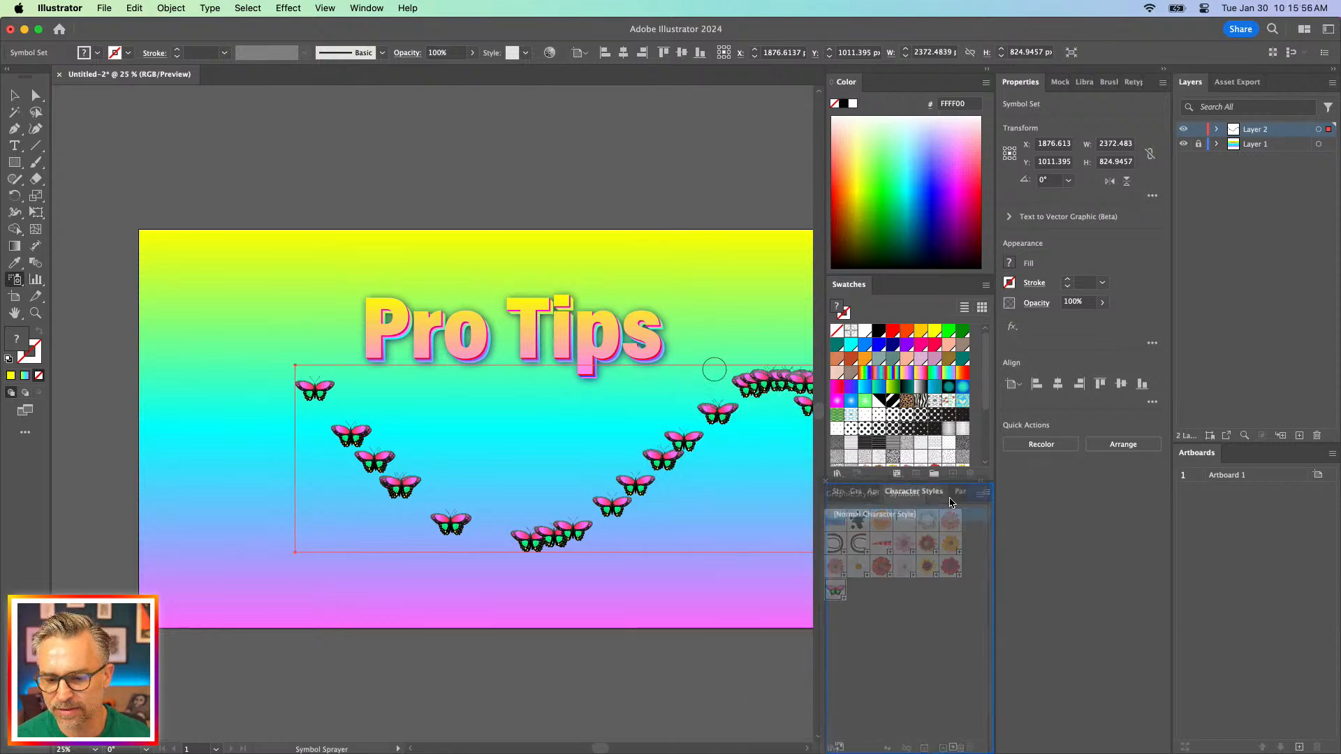
left_click(1165, 69)
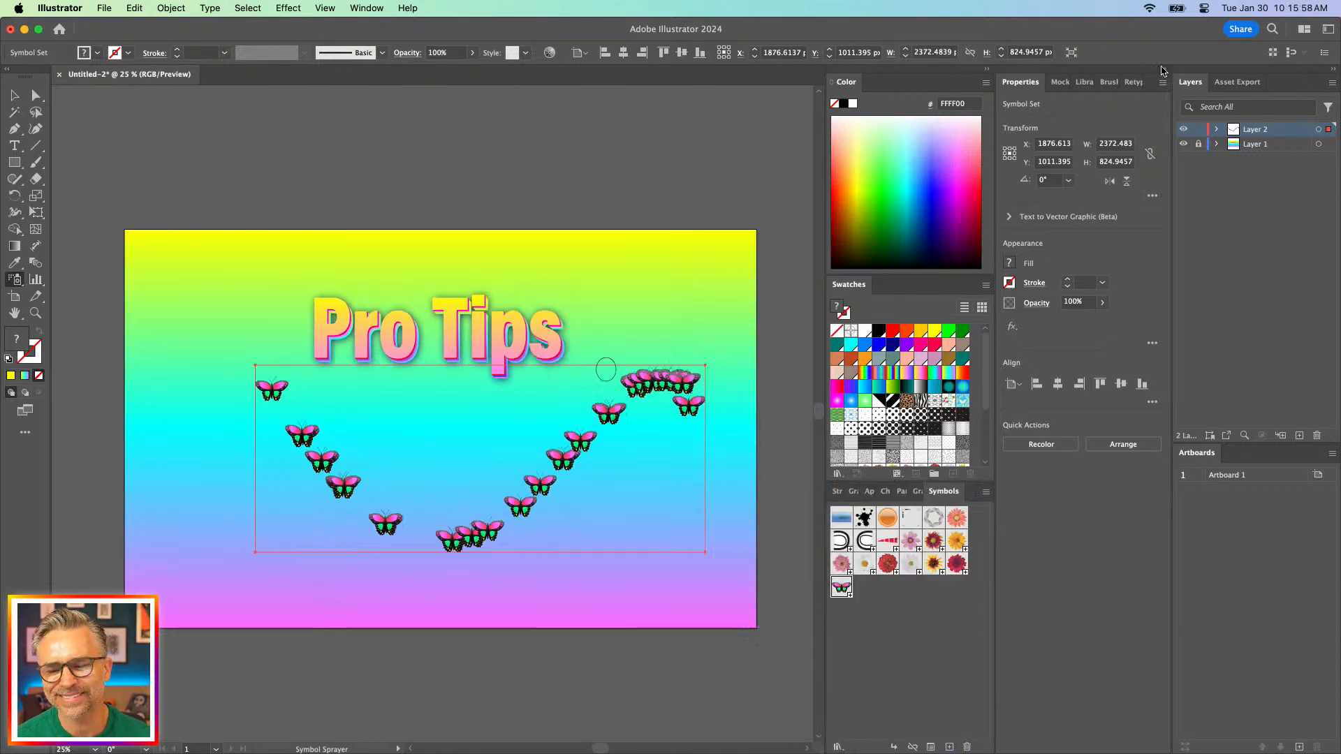
Use the Symbol Spinner to rotate butterflies along the descending left arm of the sprayed sweep
left_click(15, 279)
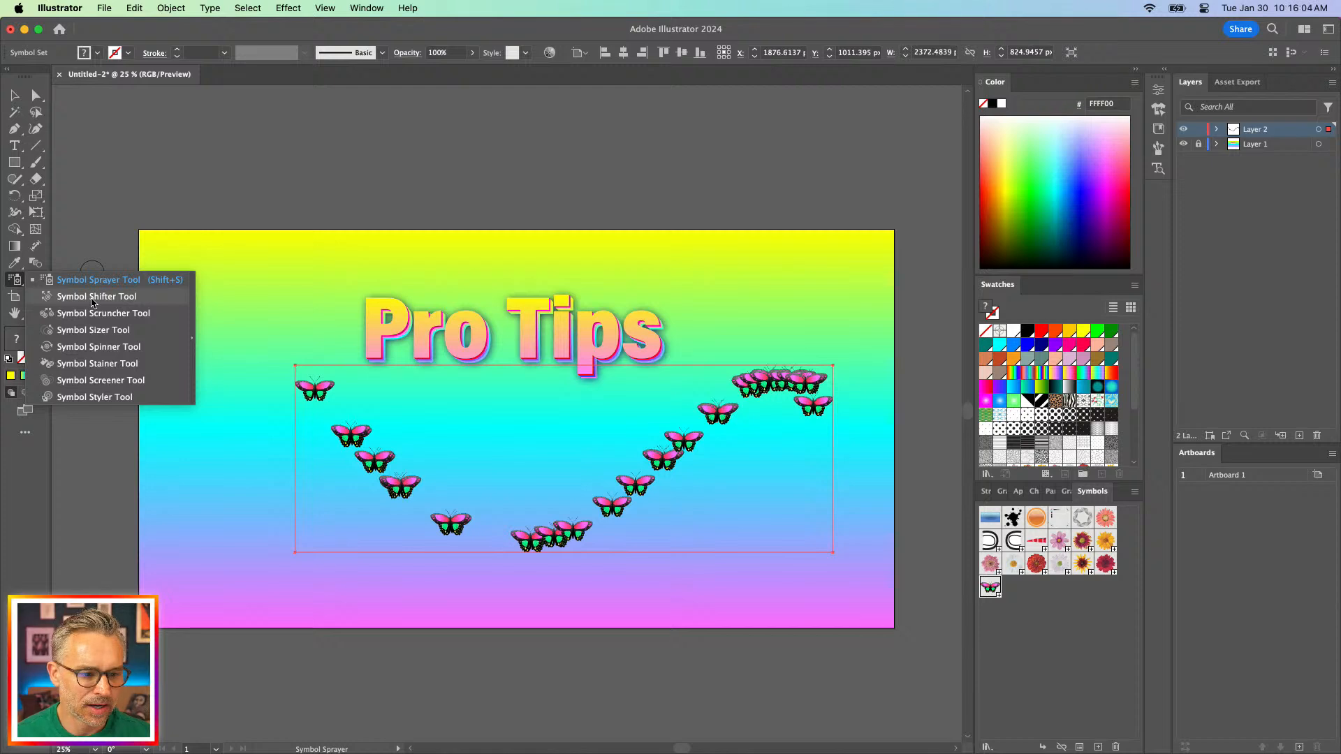
left_click(98, 346)
mouse_move(418, 513)
left_mouse_down()
mouse_move(377, 463)
mouse_move(431, 381)
mouse_move(374, 464)
mouse_move(370, 497)
mouse_move(377, 461)
mouse_move(417, 458)
mouse_move(348, 428)
left_mouse_up()
Check the Symbol Spinner's intensity setting in its tool options and close them
double_click(14, 279)
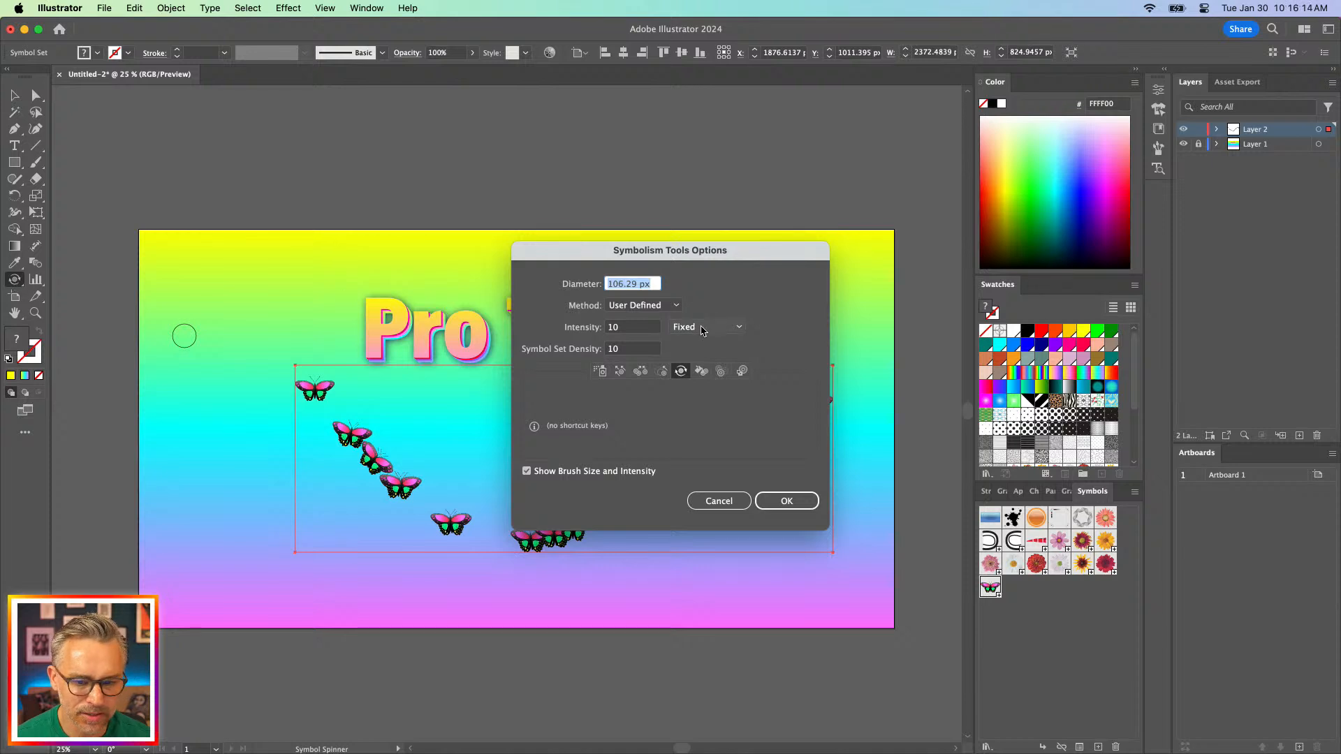
left_click(631, 330)
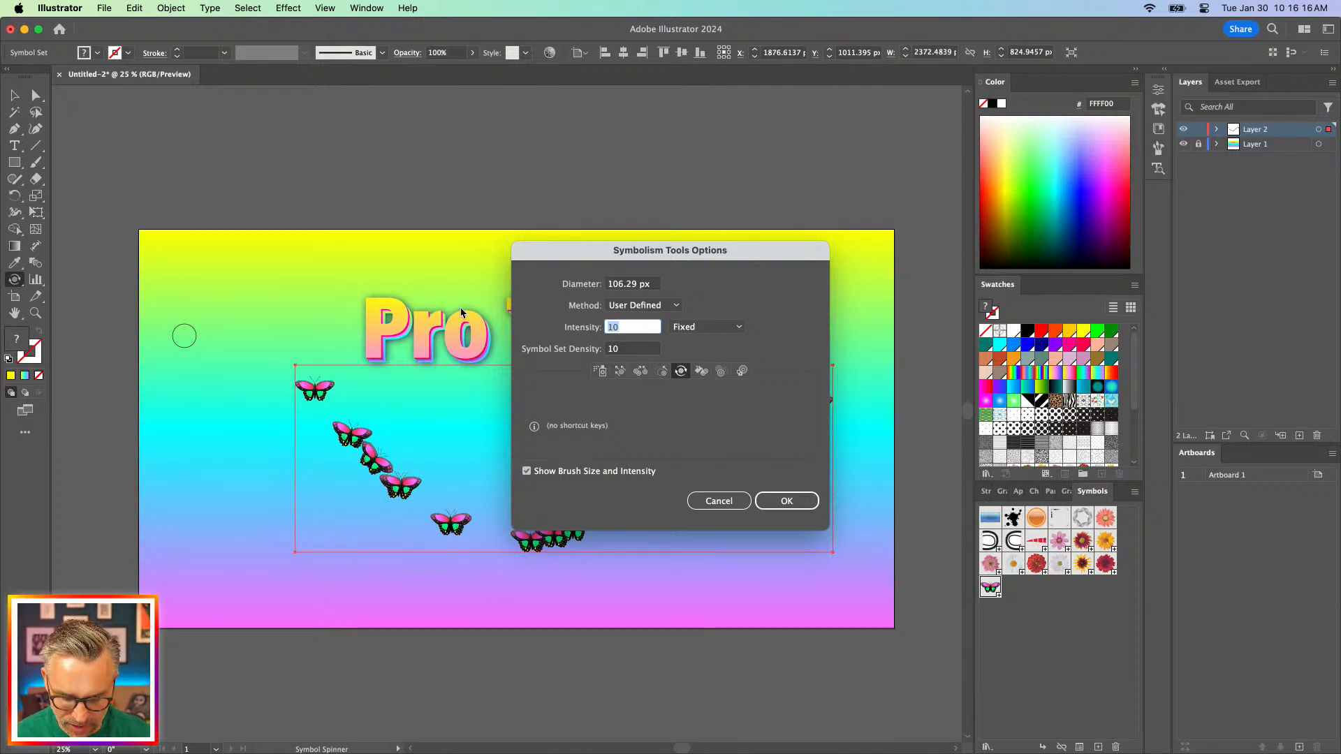
key("Return")
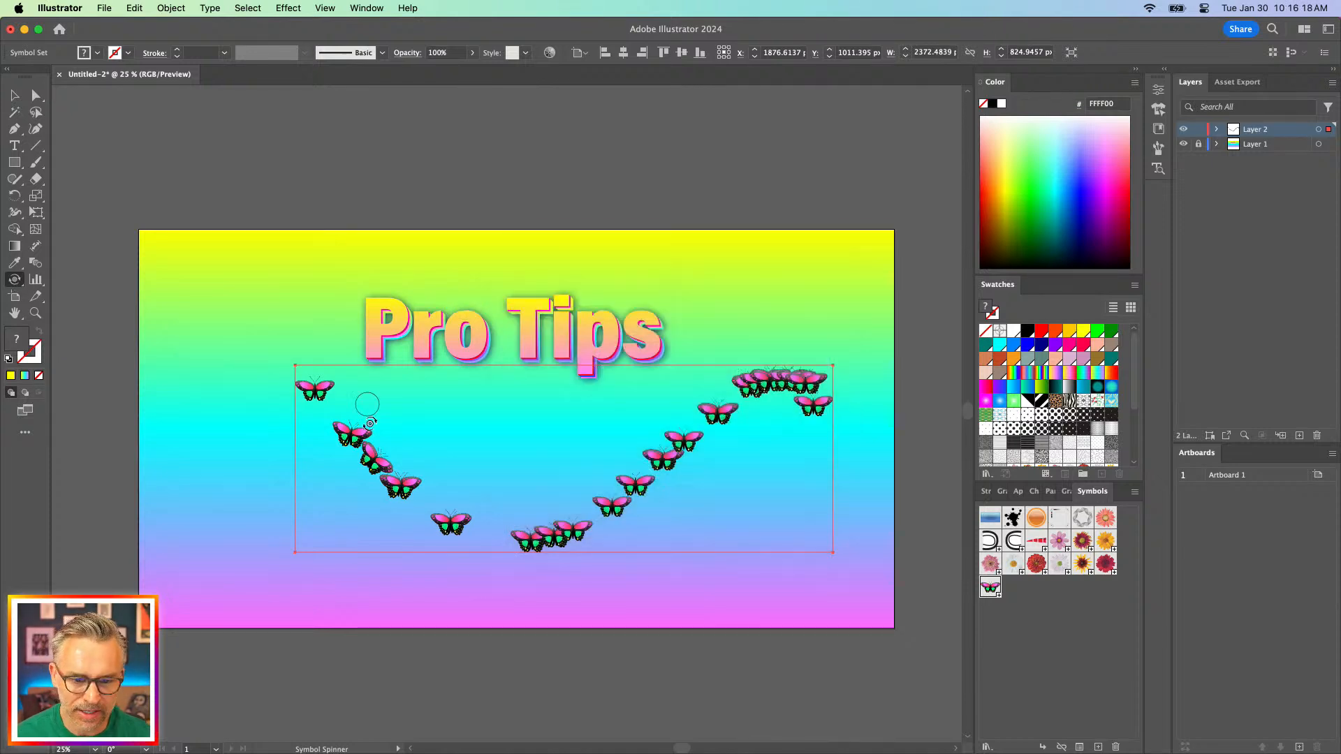
key("plus")
Reopen the Symbol Spinner's options and examine the intensity, symbol set density and the available intensity control methods
left_click(14, 280)
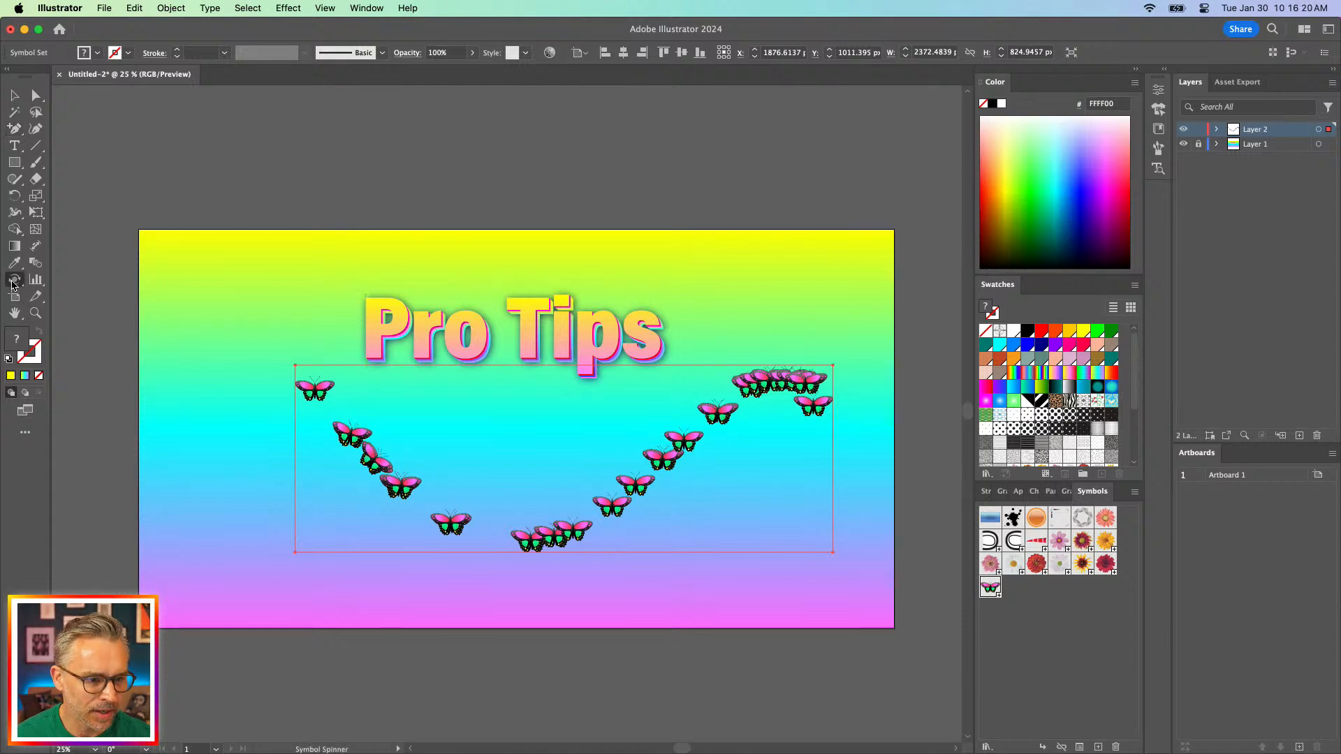
double_click(13, 282)
key("Tab")
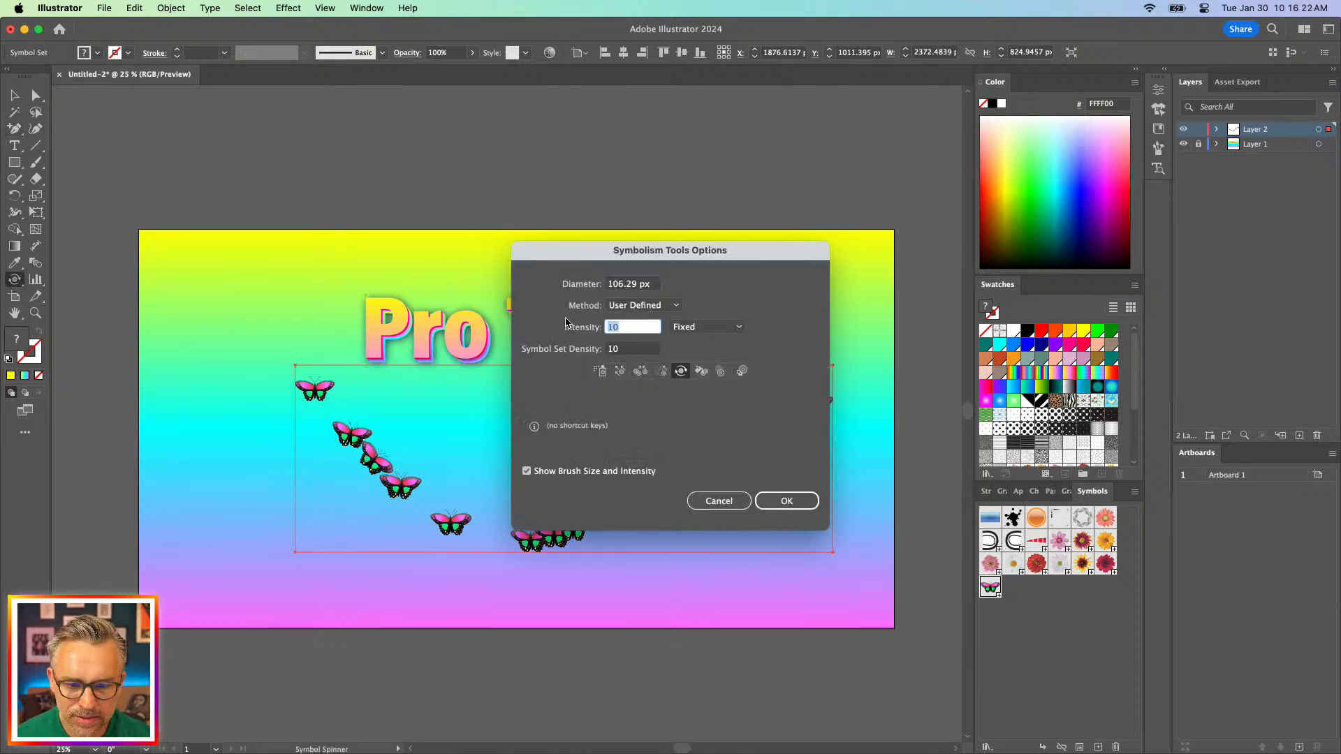
key("Tab")
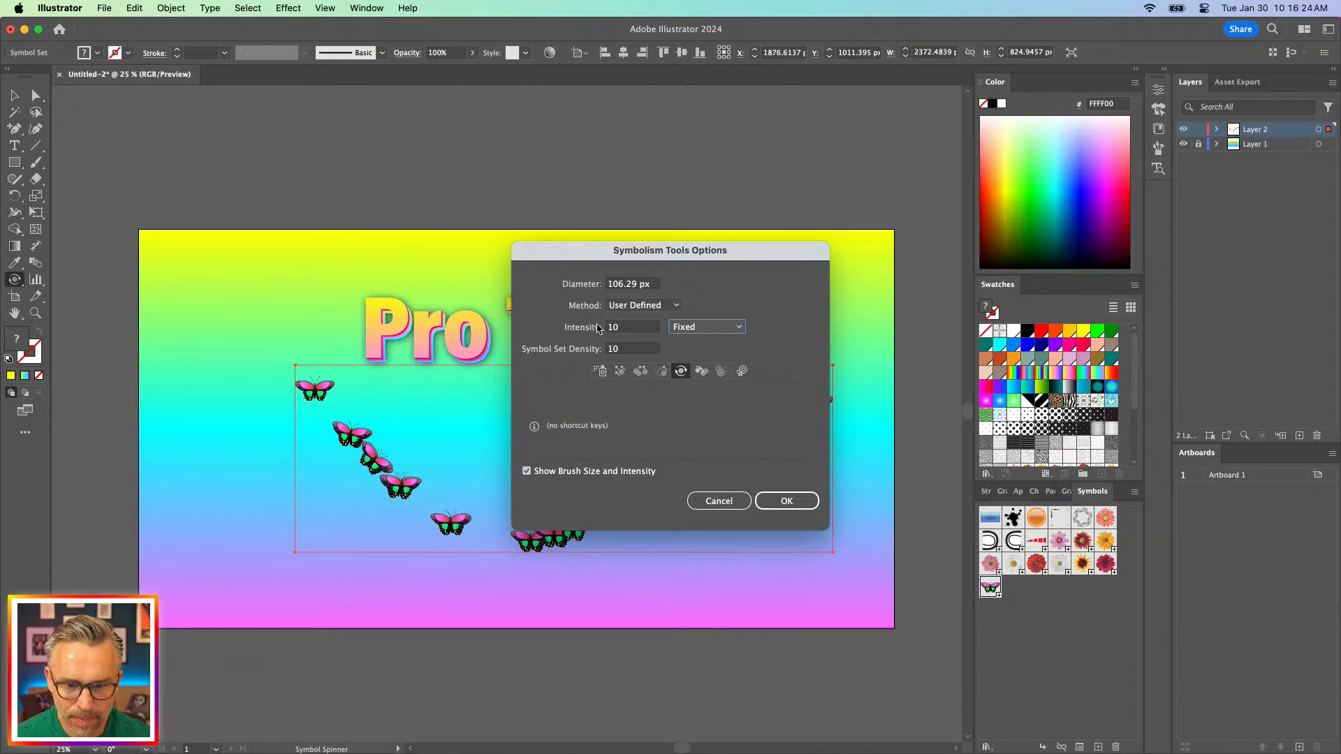
left_click(636, 330)
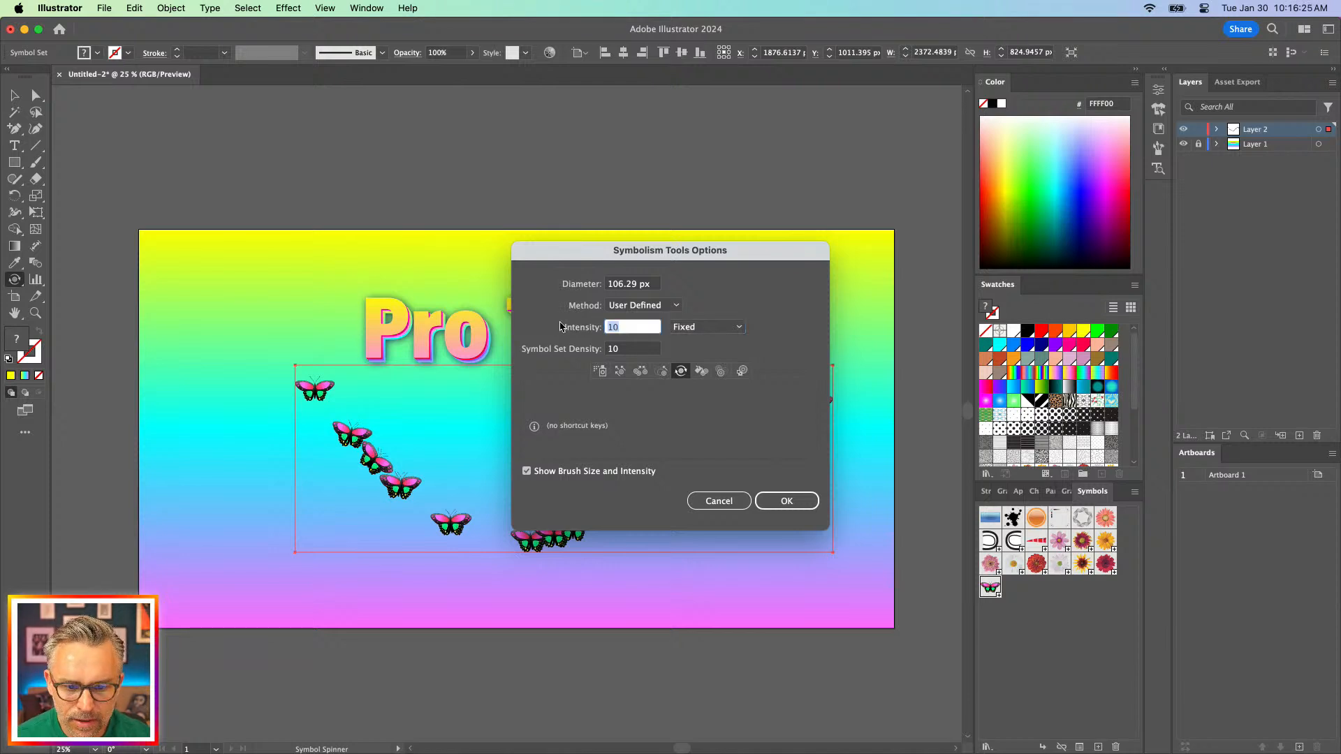
left_click(642, 352)
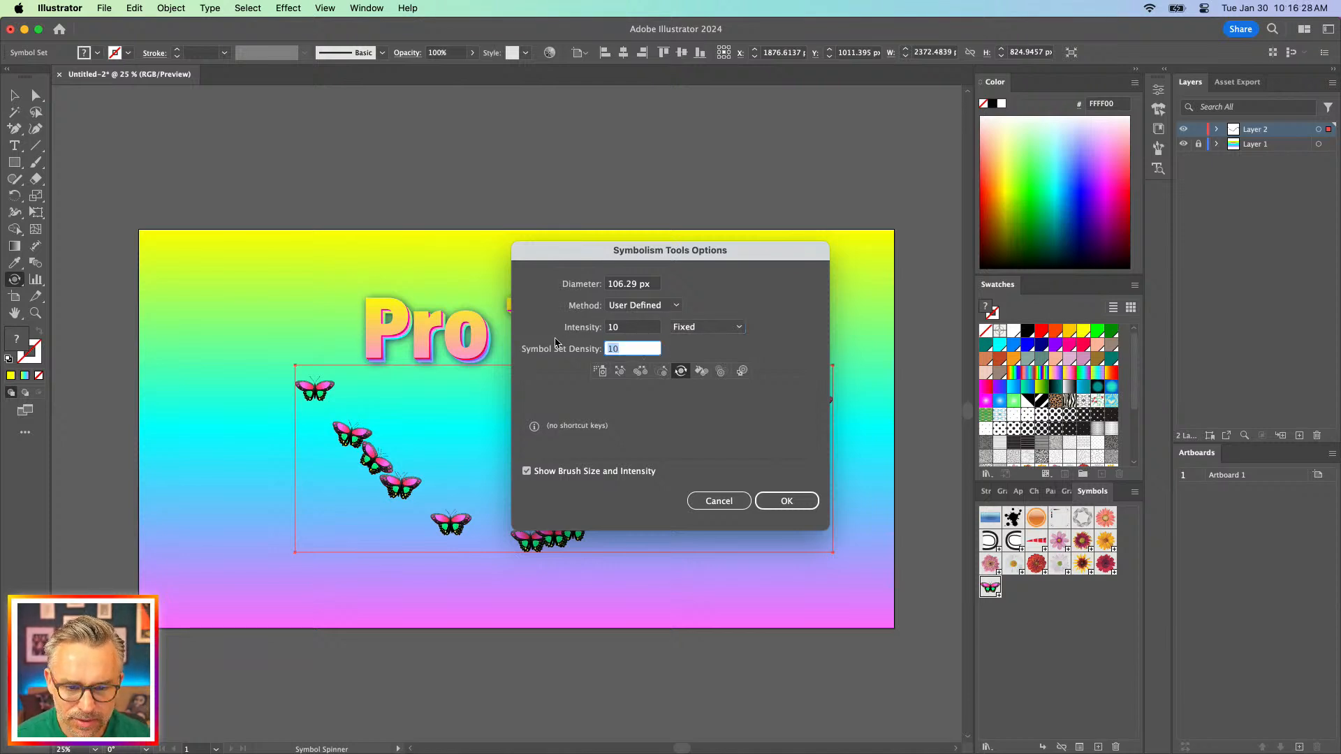
left_click(634, 334)
left_click(699, 327)
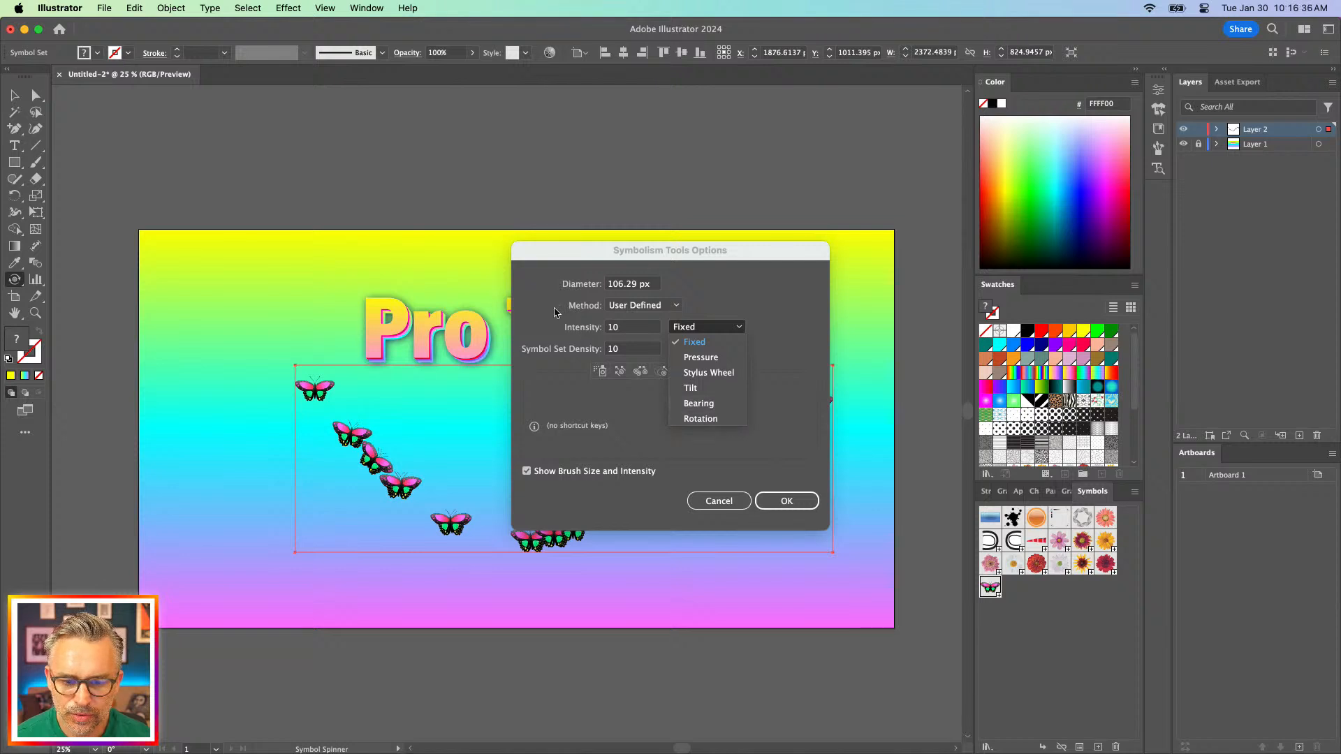
Try a different intensity, look at the Sprayer and Spinner option sets, and accept the tool options
key("Escape")
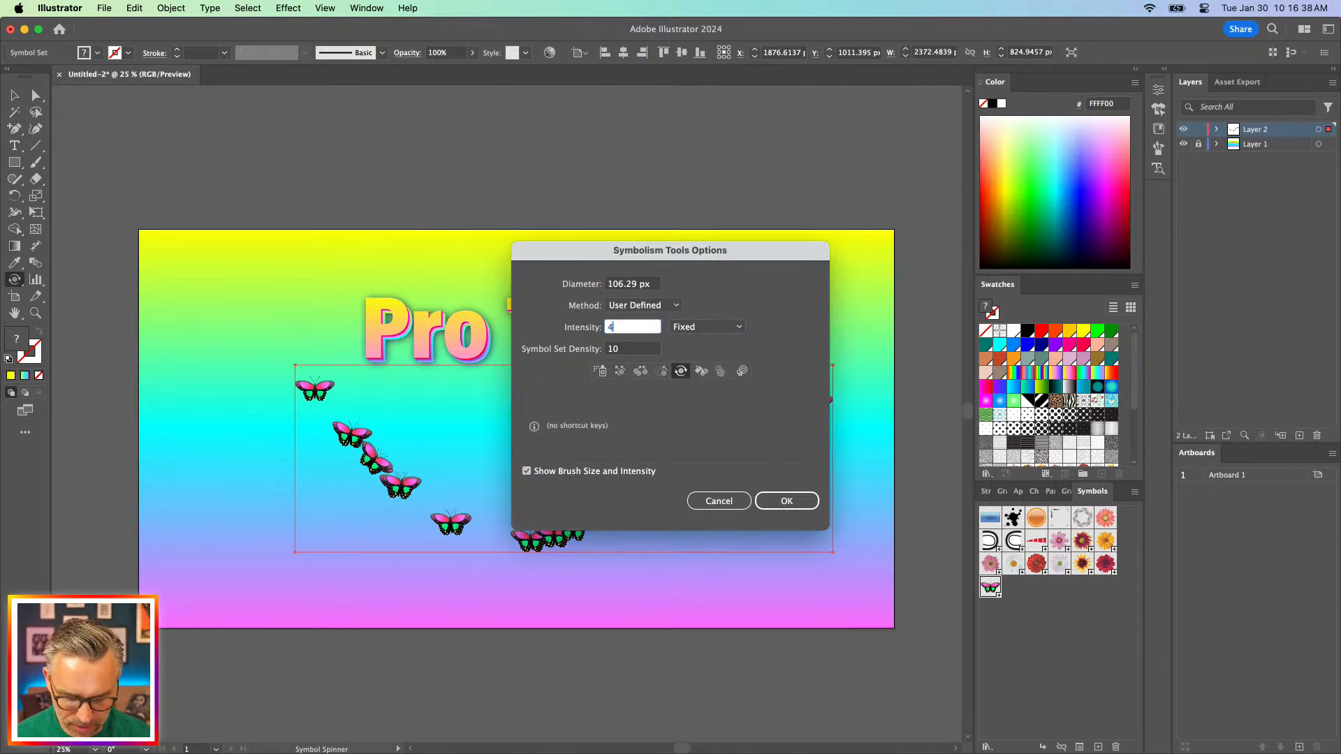
key("Tab")
left_click(638, 329)
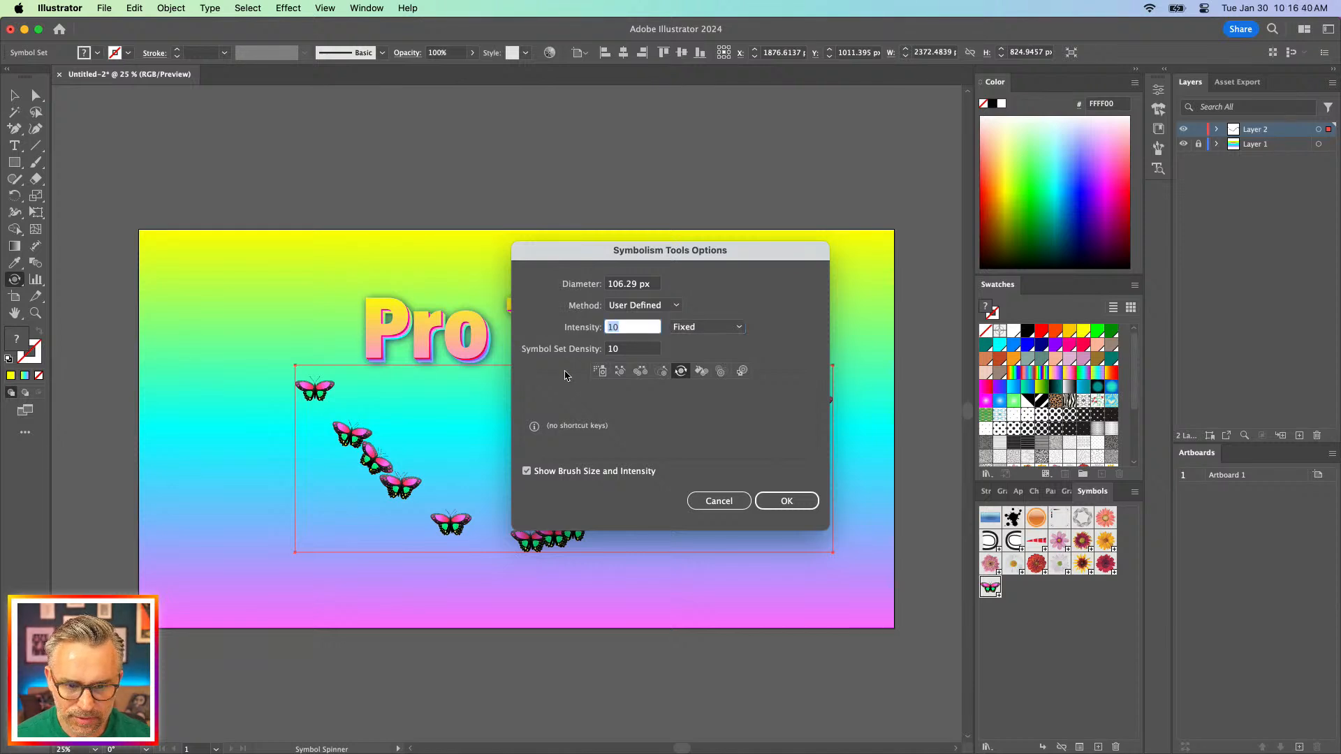
left_click(632, 350)
key("Tab")
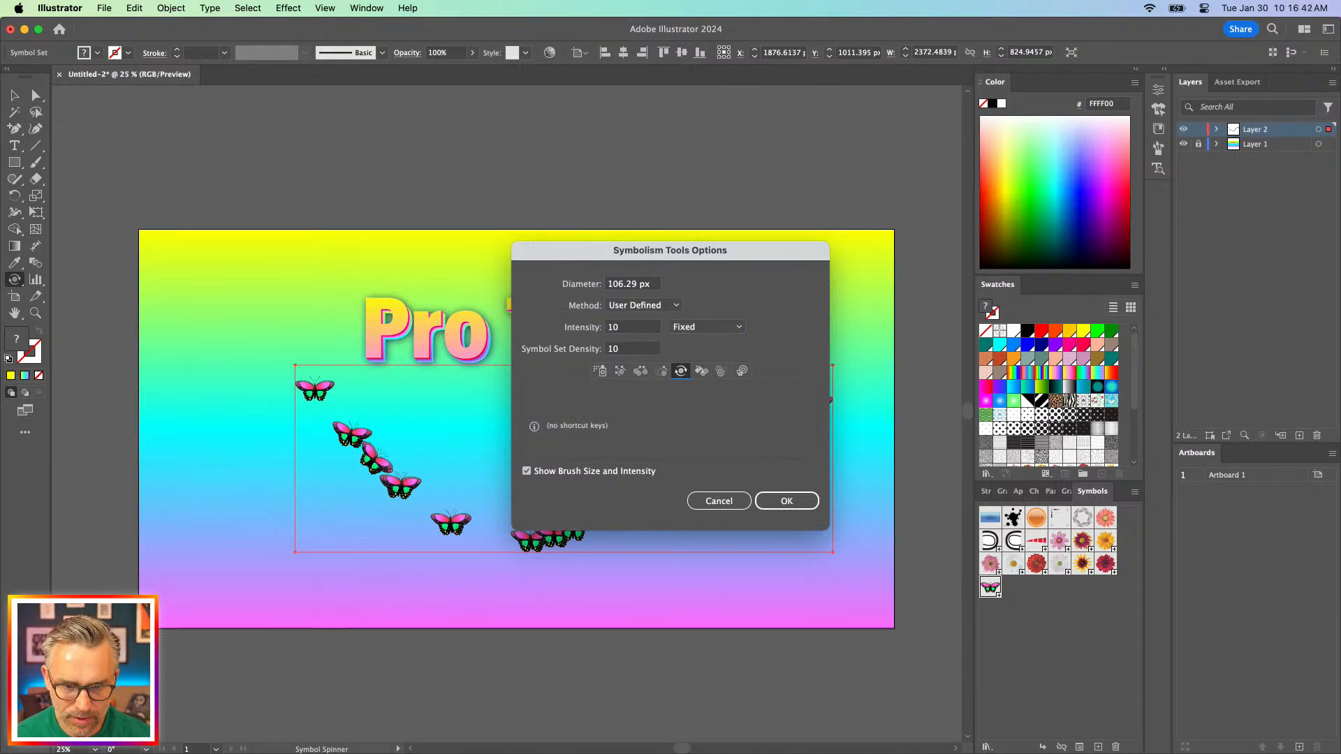
left_click(602, 371)
left_click(681, 371)
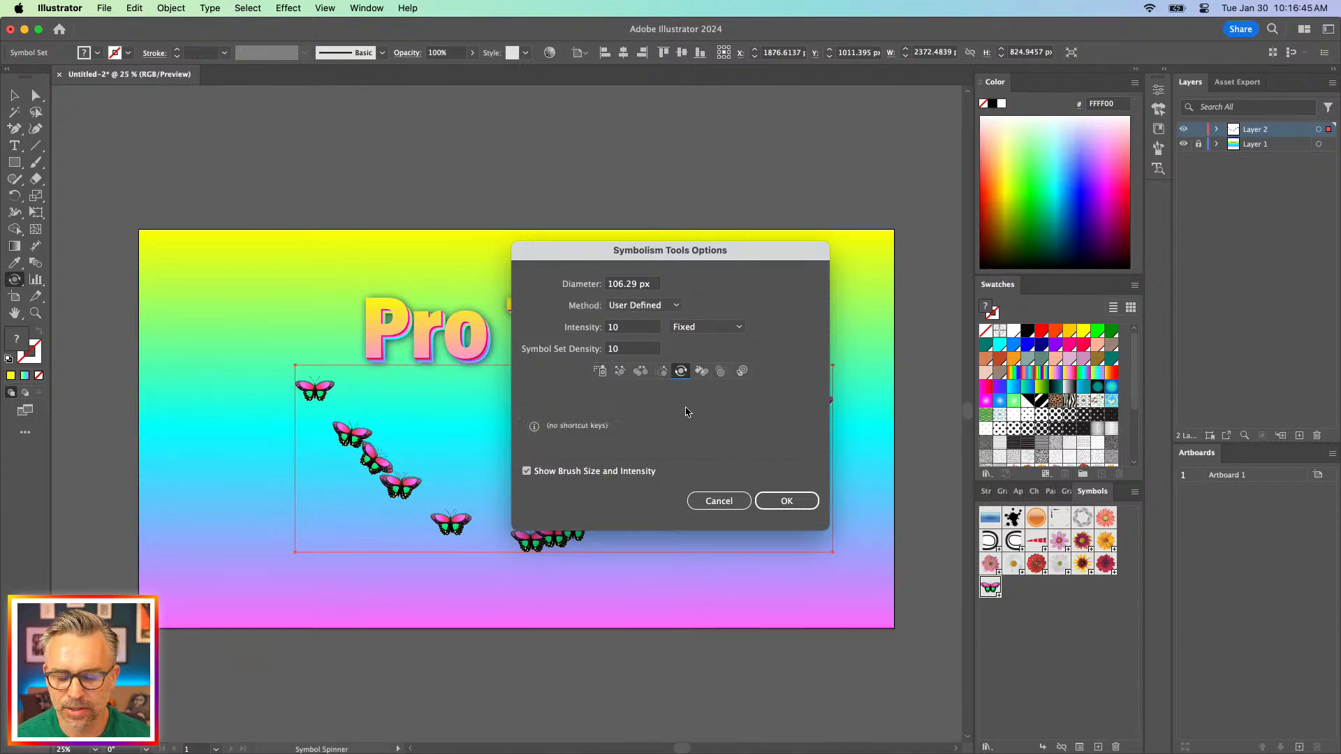
left_click(787, 501)
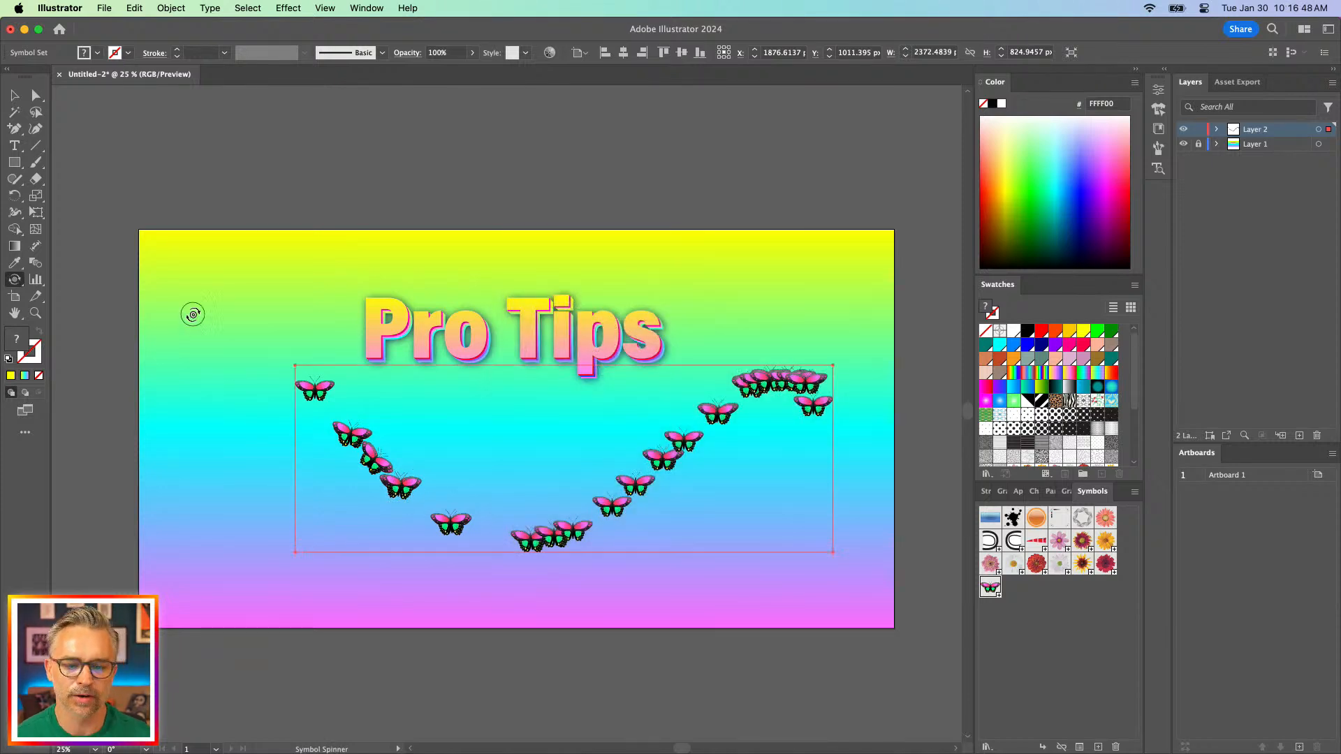
Delete the sprayed butterfly symbol set from Layer 2
left_click(15, 95)
key("Delete")
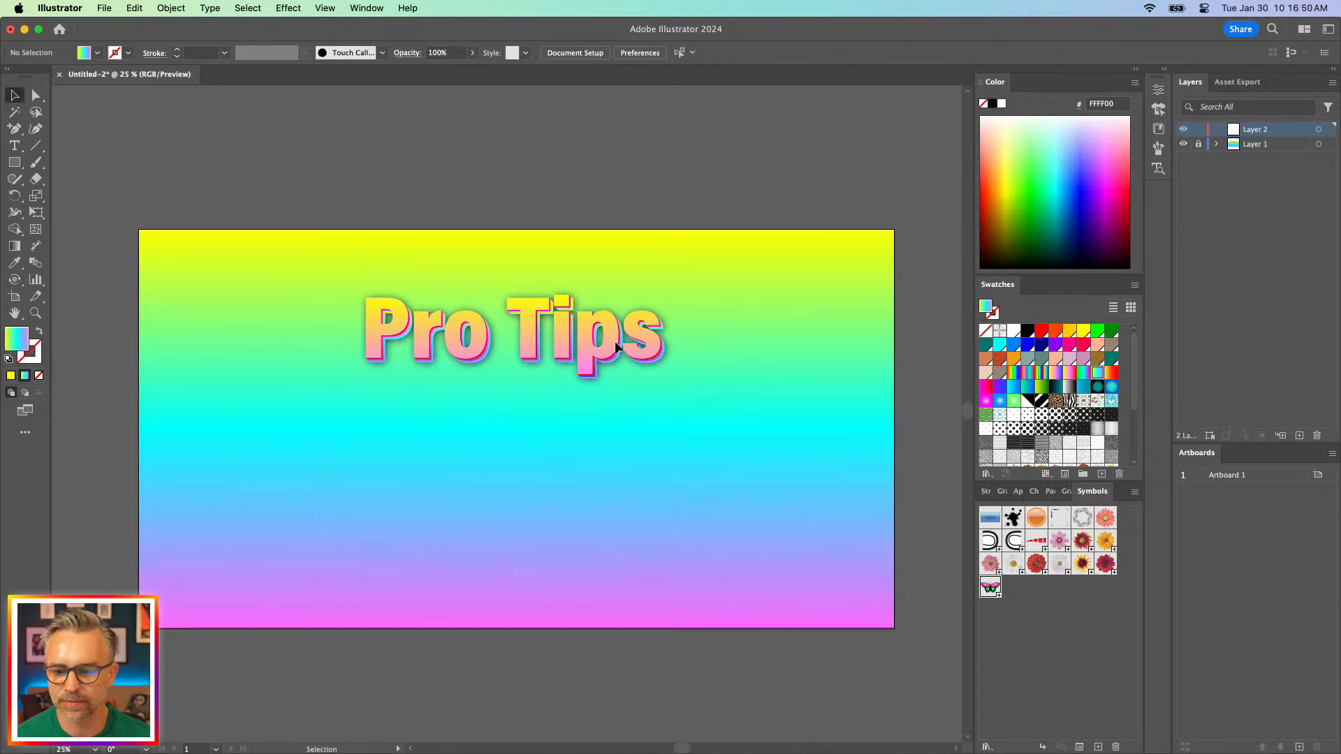
left_click_drag(578, 232, 587, 239)
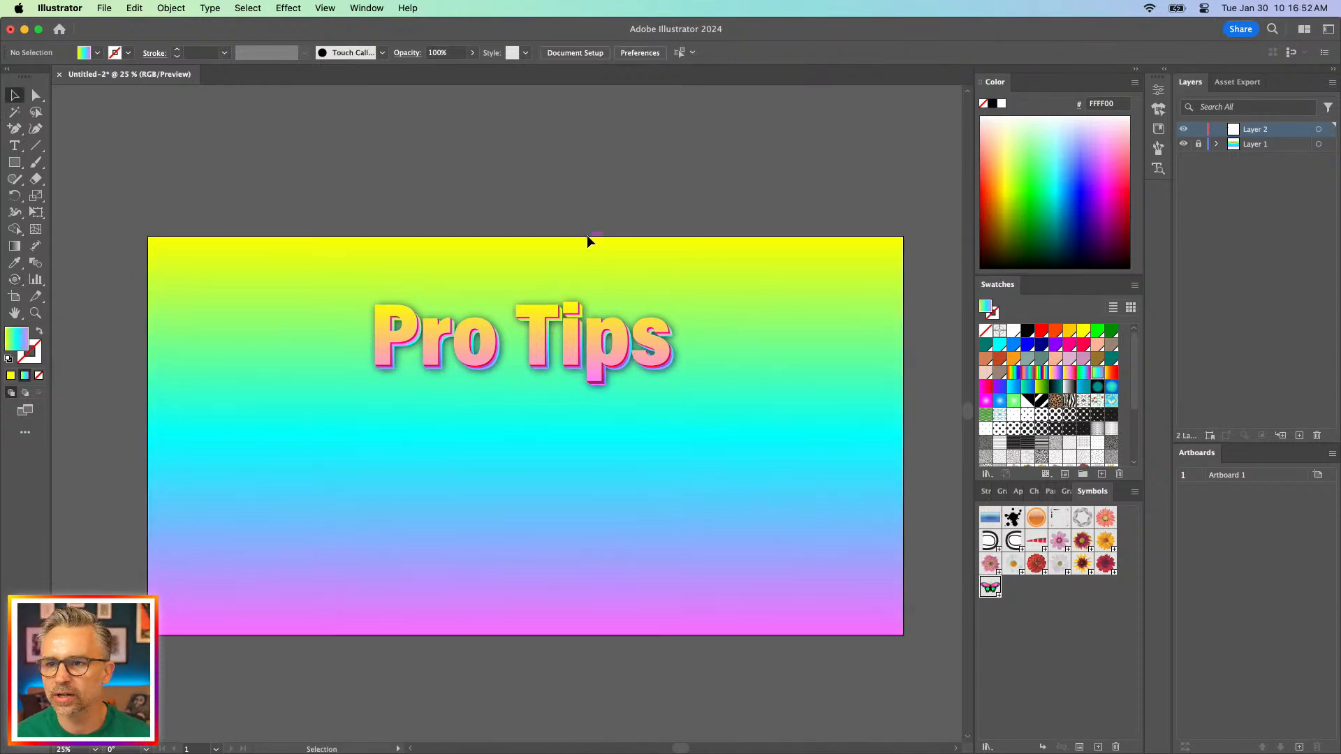
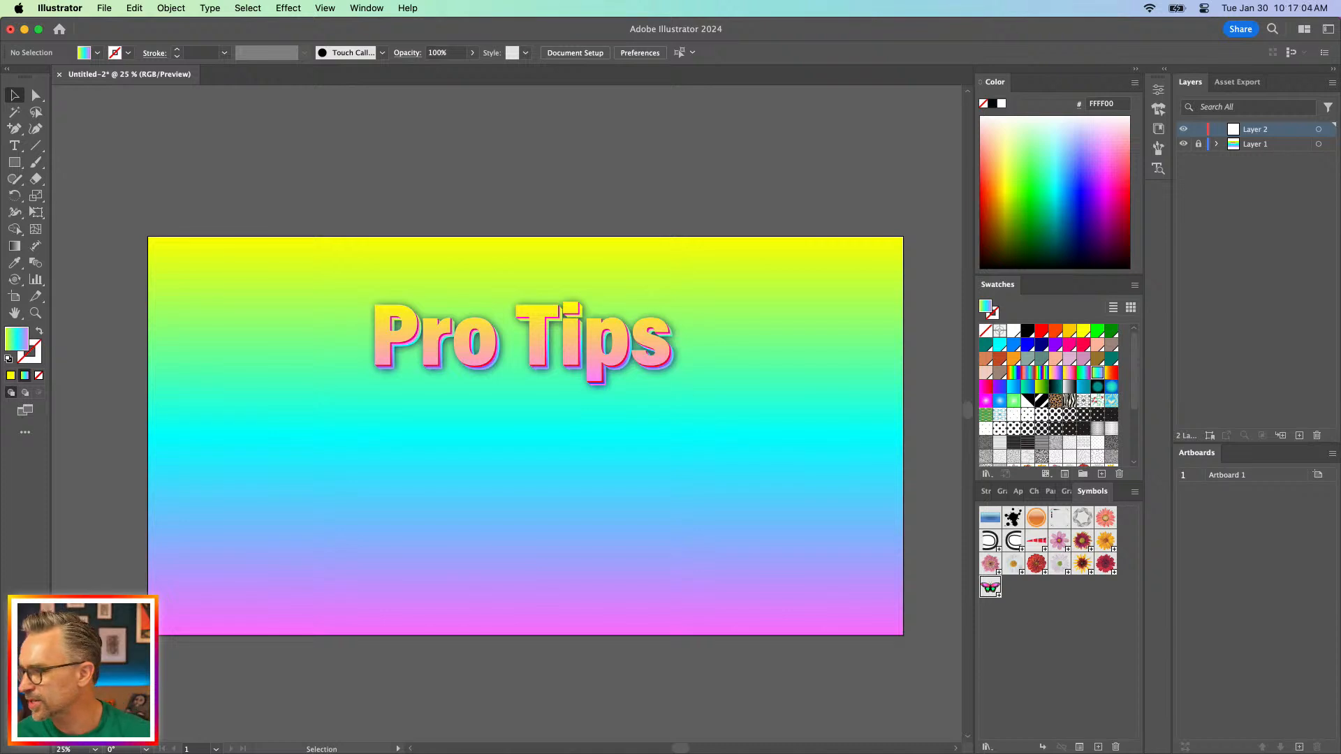
key("super+Tab")
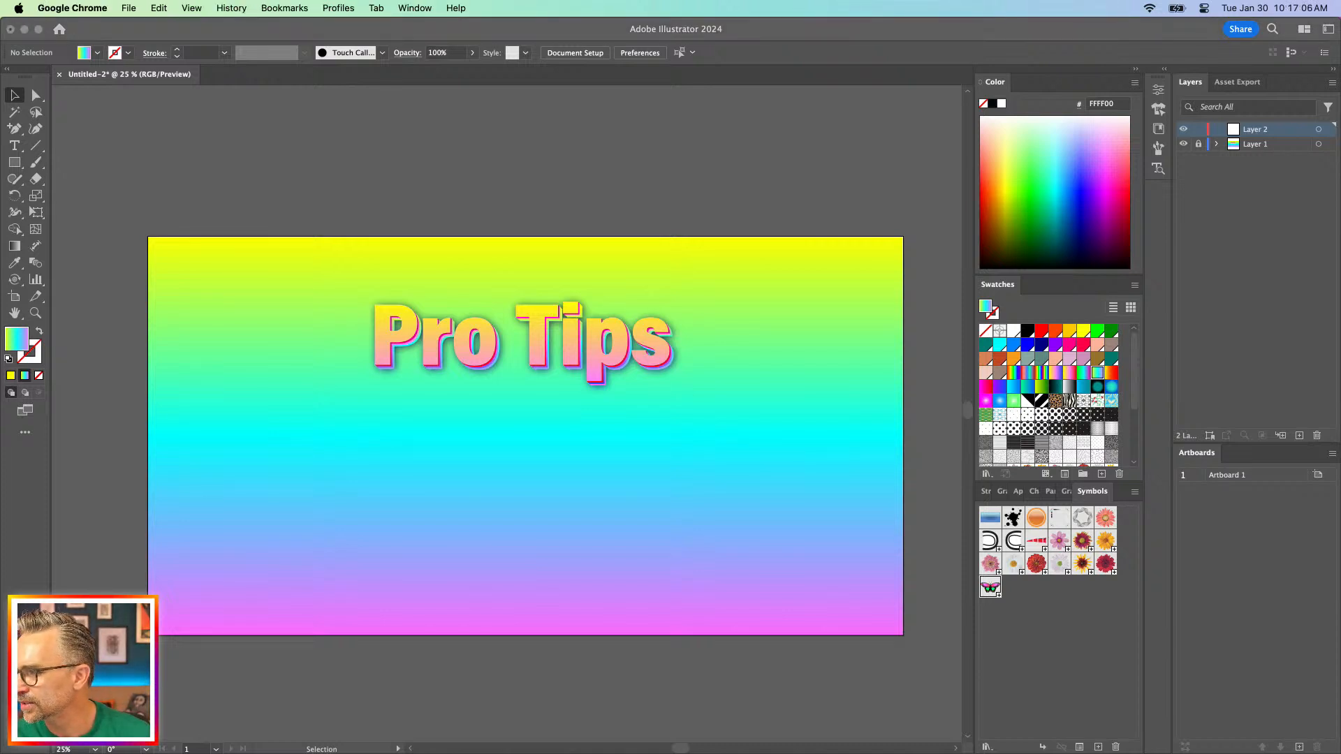
key("super+Tab")
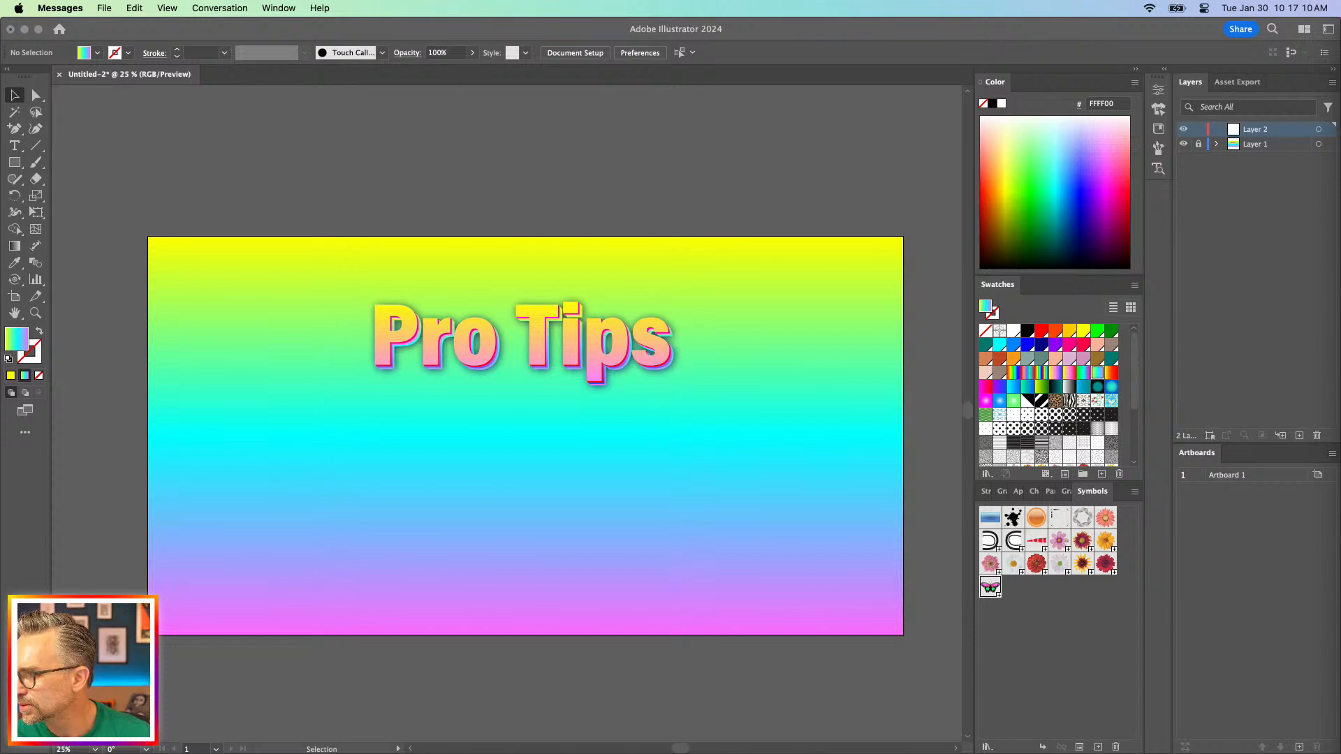
key("super+Tab")
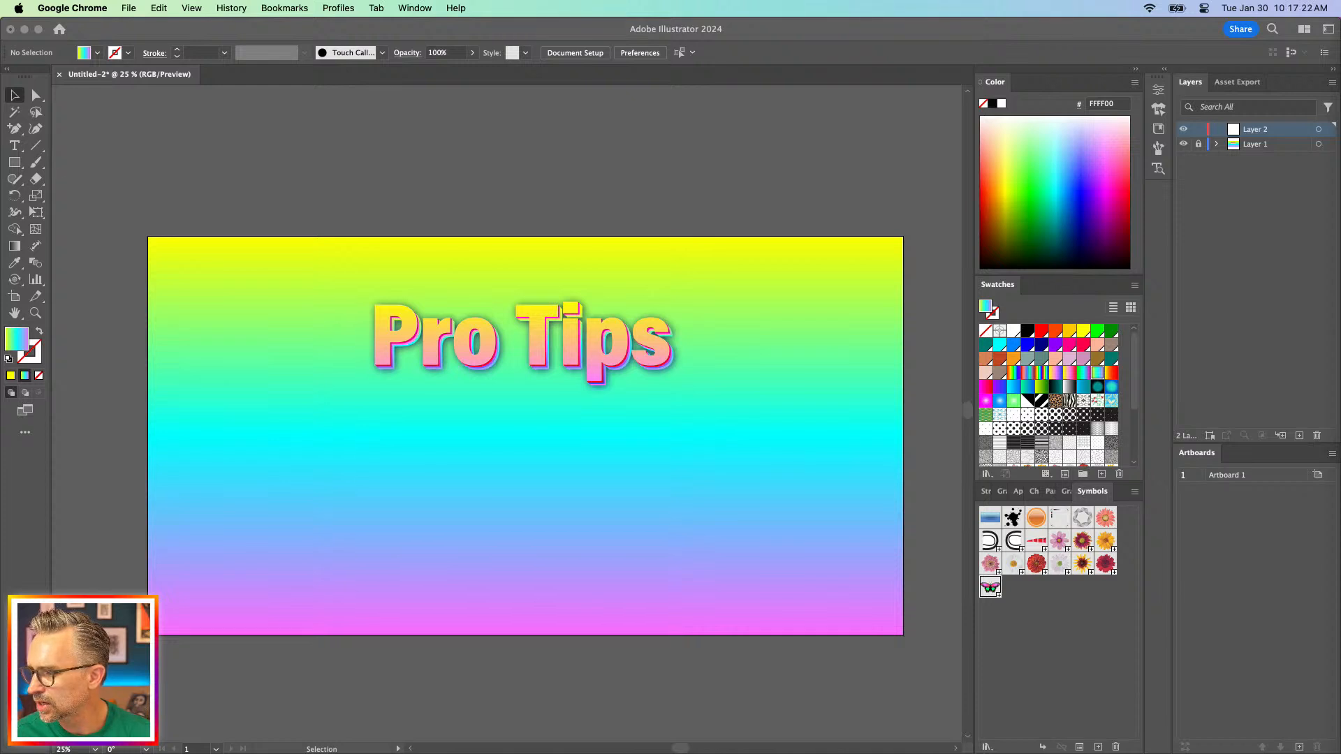
left_click(454, 346)
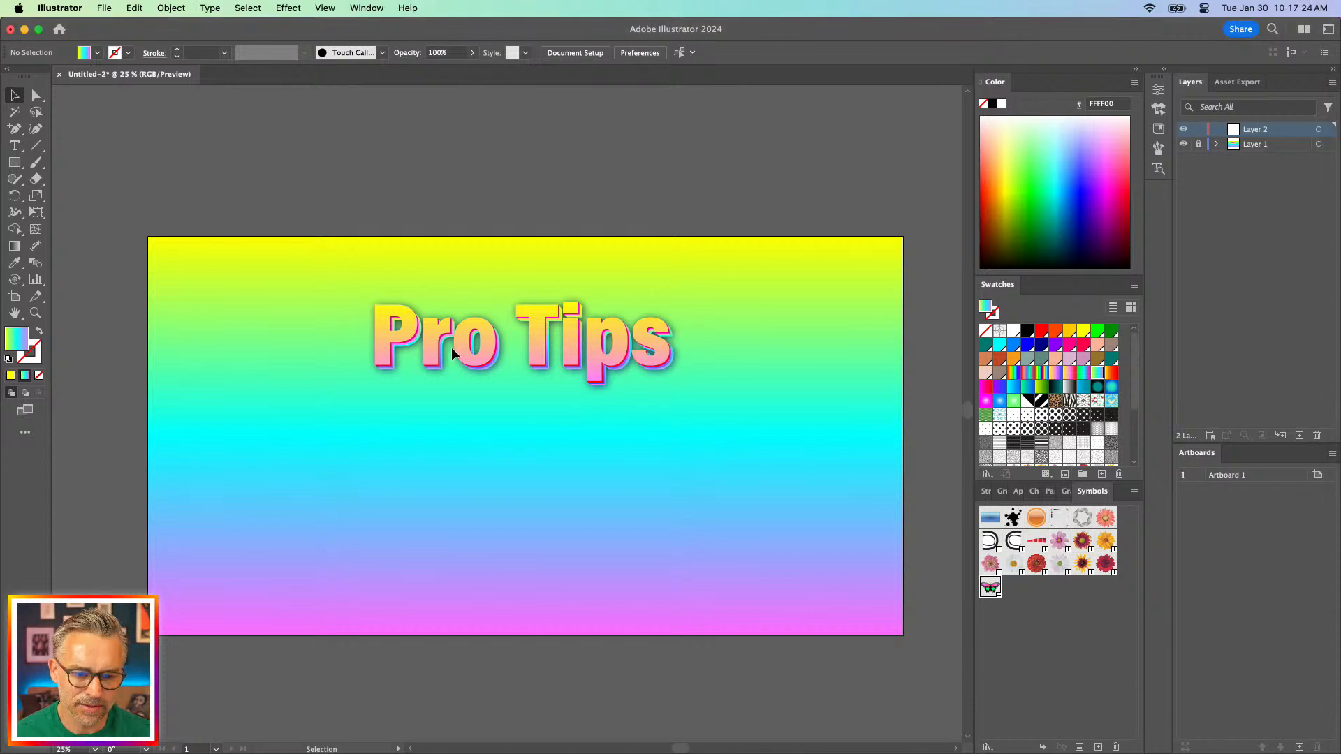
Choose the Star tool and swap fill and stroke so new shapes have no fill and the gradient stroke
key("super+equal")
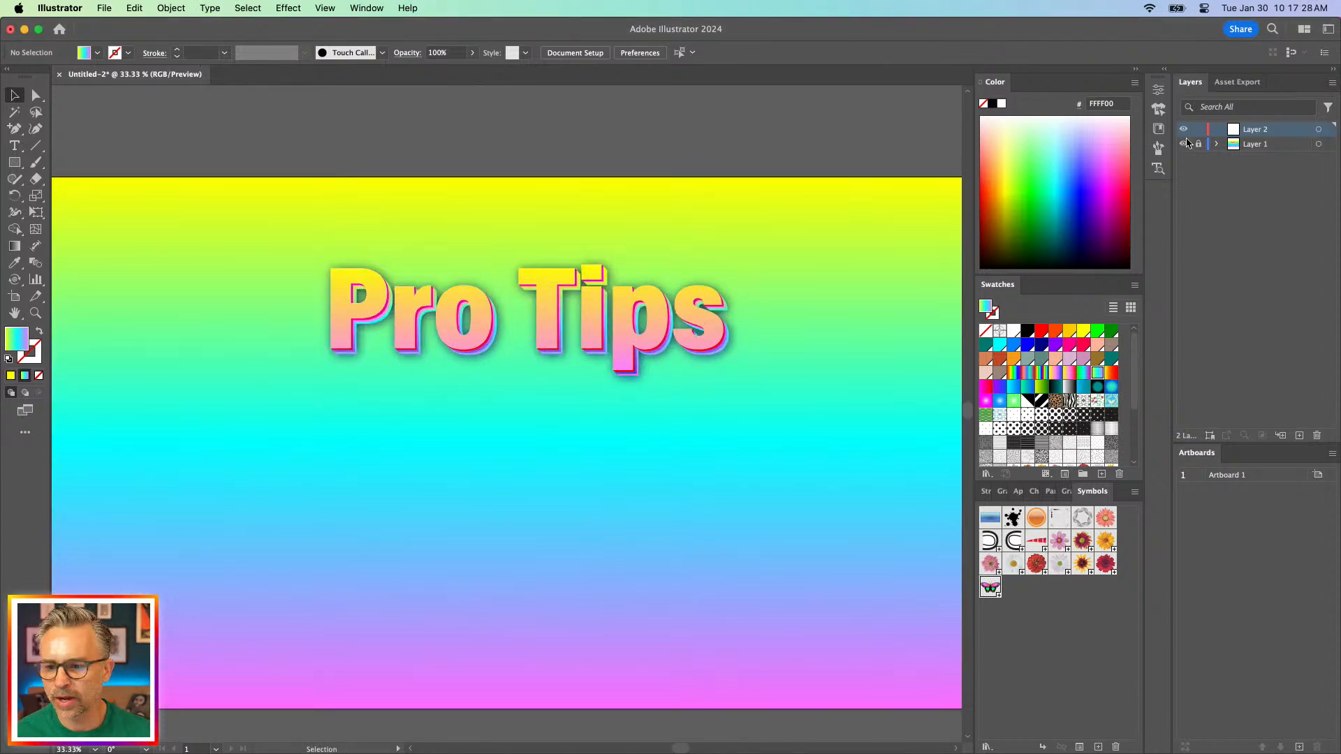
left_click(19, 147)
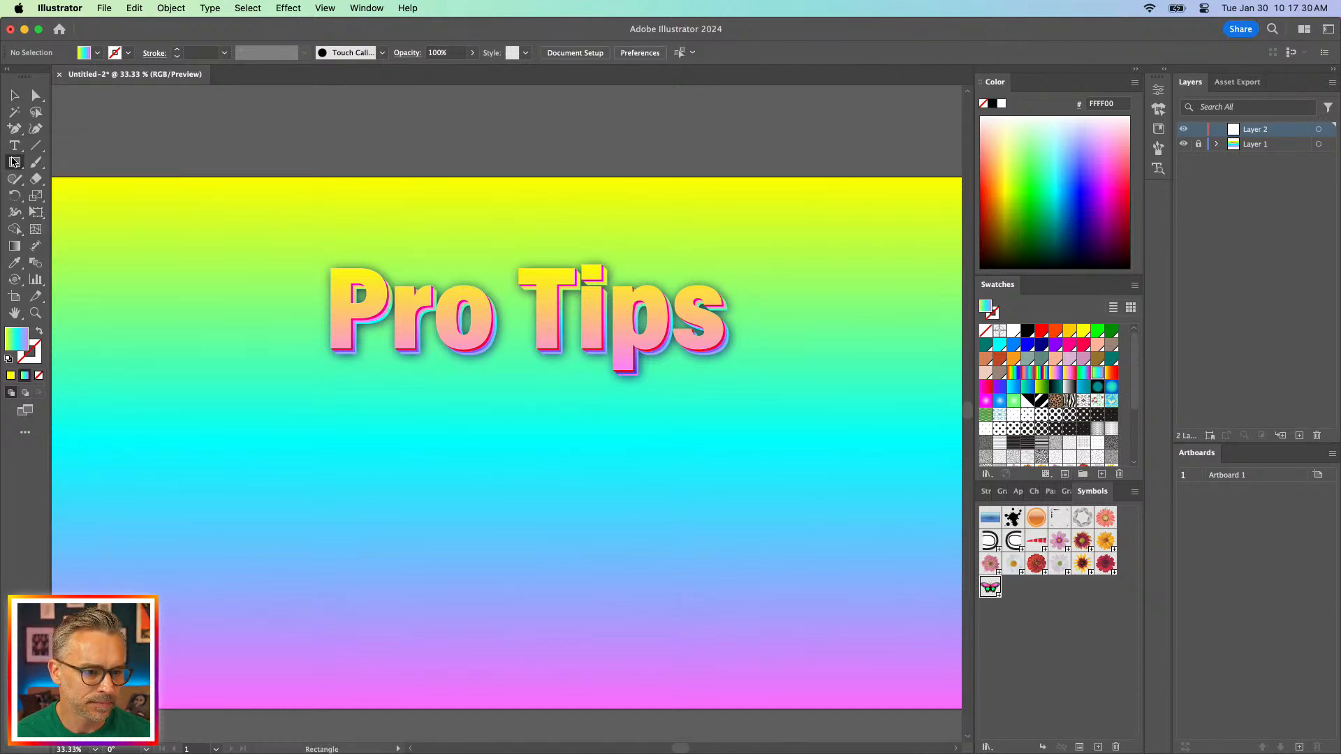
left_click(6, 162)
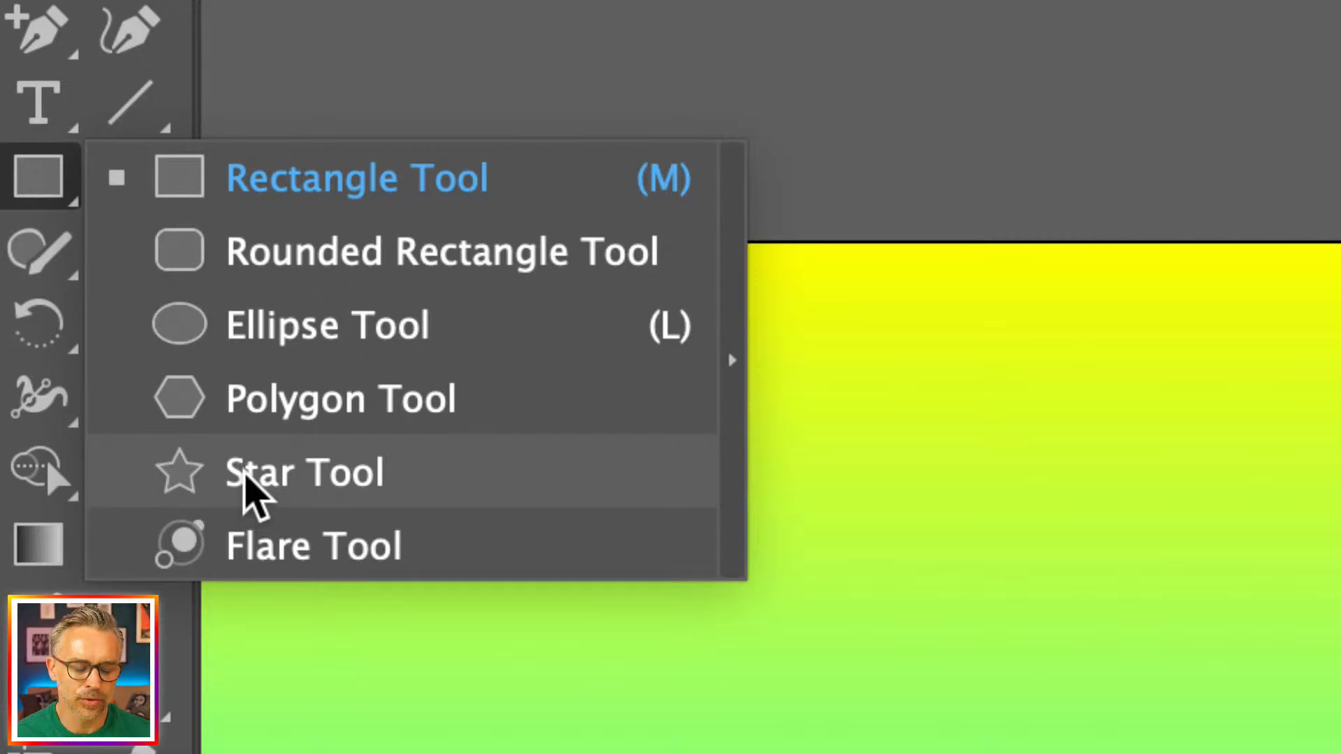
left_click(246, 482)
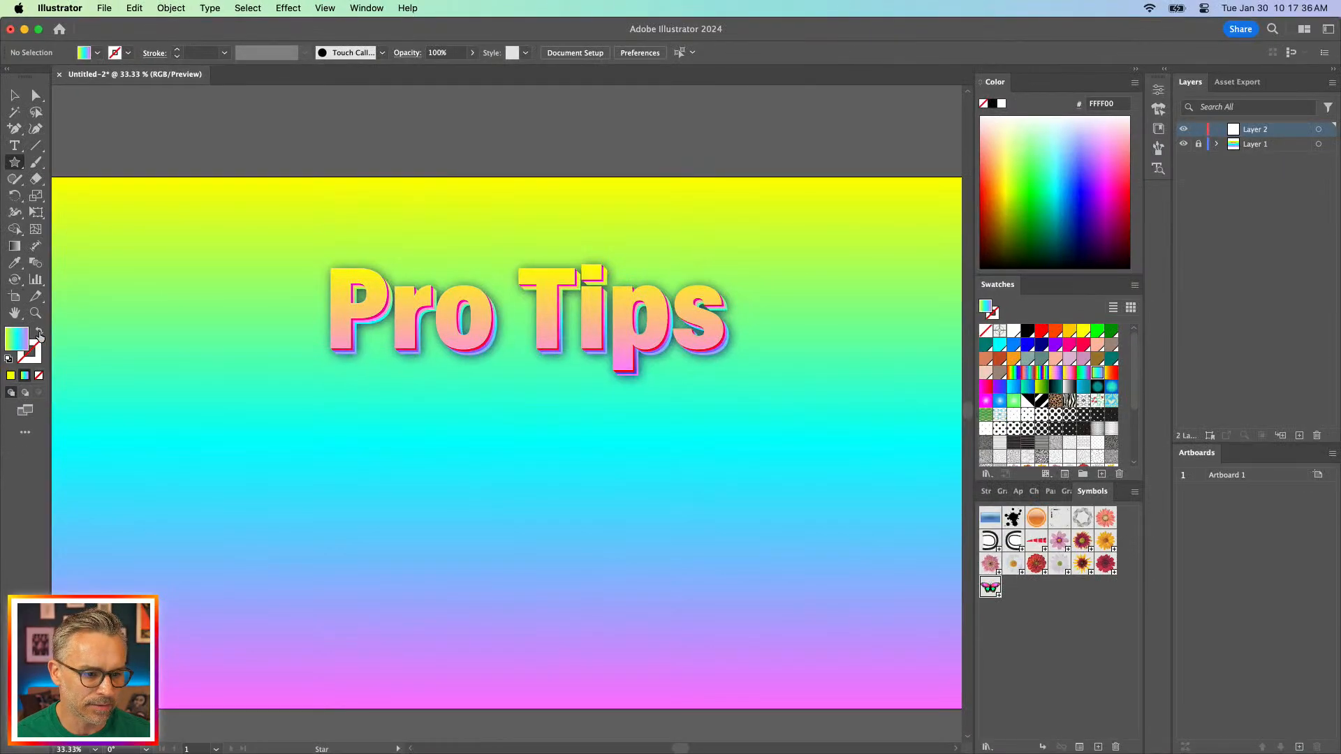
left_click(39, 332)
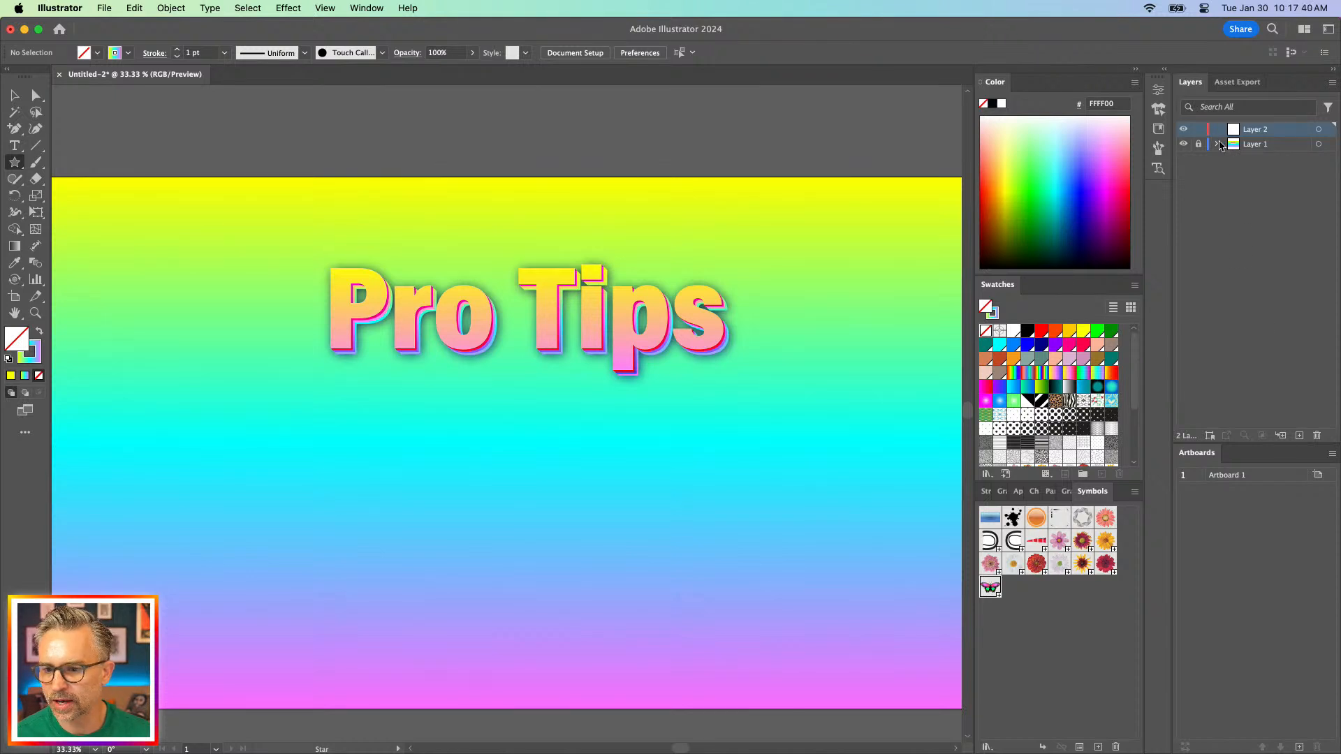
Hide the Pro Tips text inside Layer 1 and leave the layer locked
left_click(1218, 144)
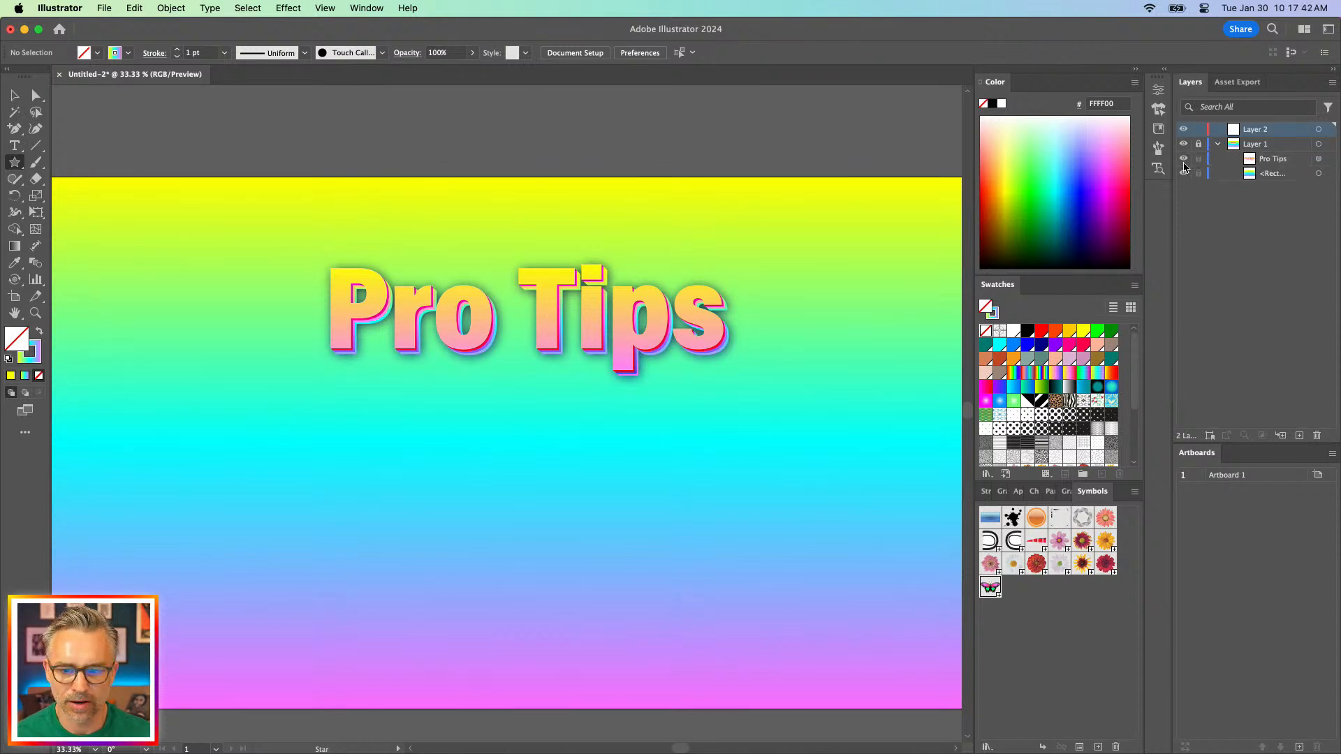
left_click(1184, 159)
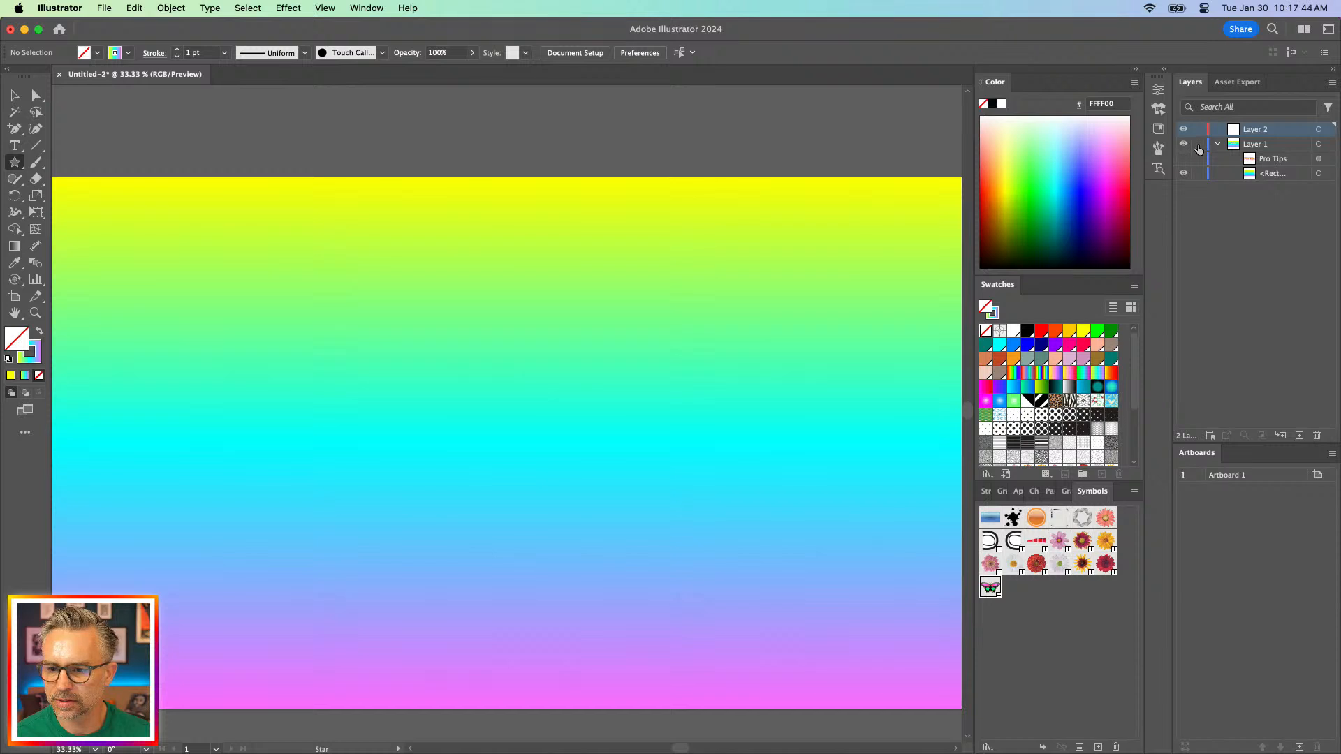
left_click(1198, 145)
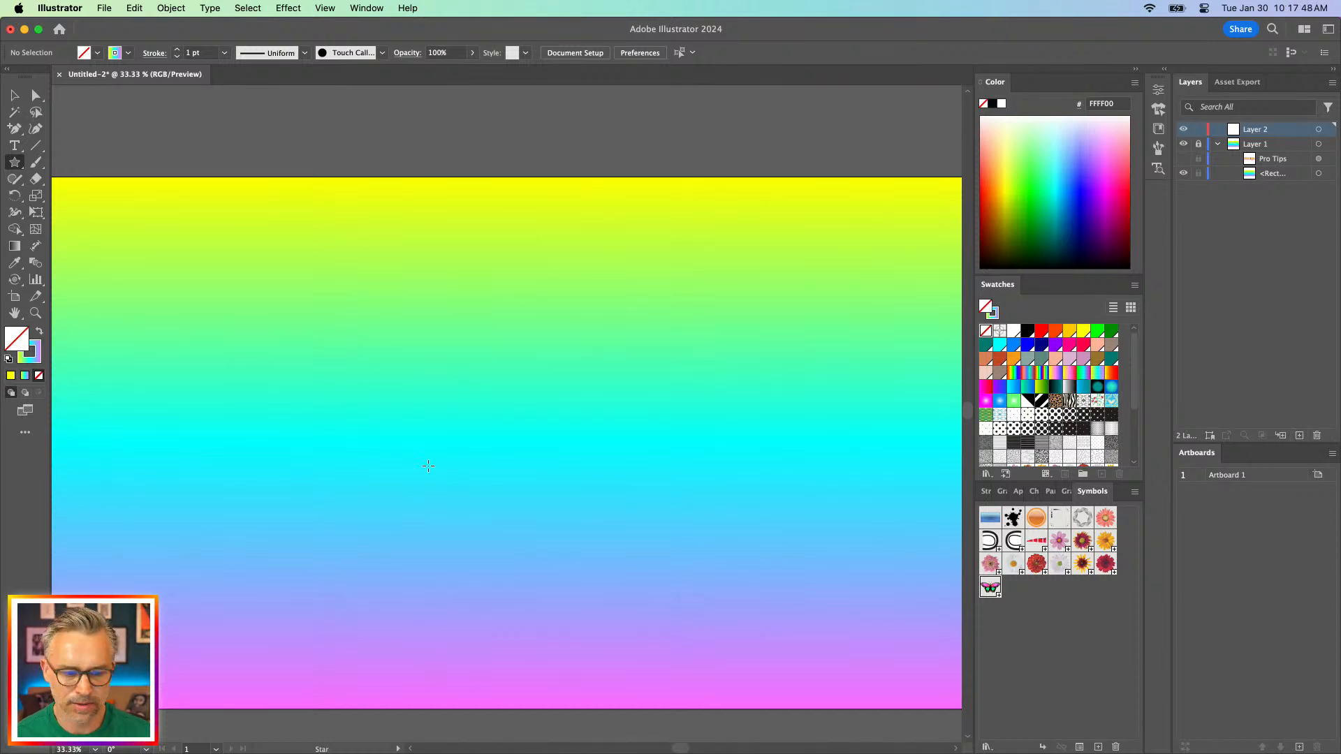
Draw a five-pointed star about 1220 × 1166 px on the artboard and set its stroke weight to 12 pt
left_click_drag(496, 363, 614, 536)
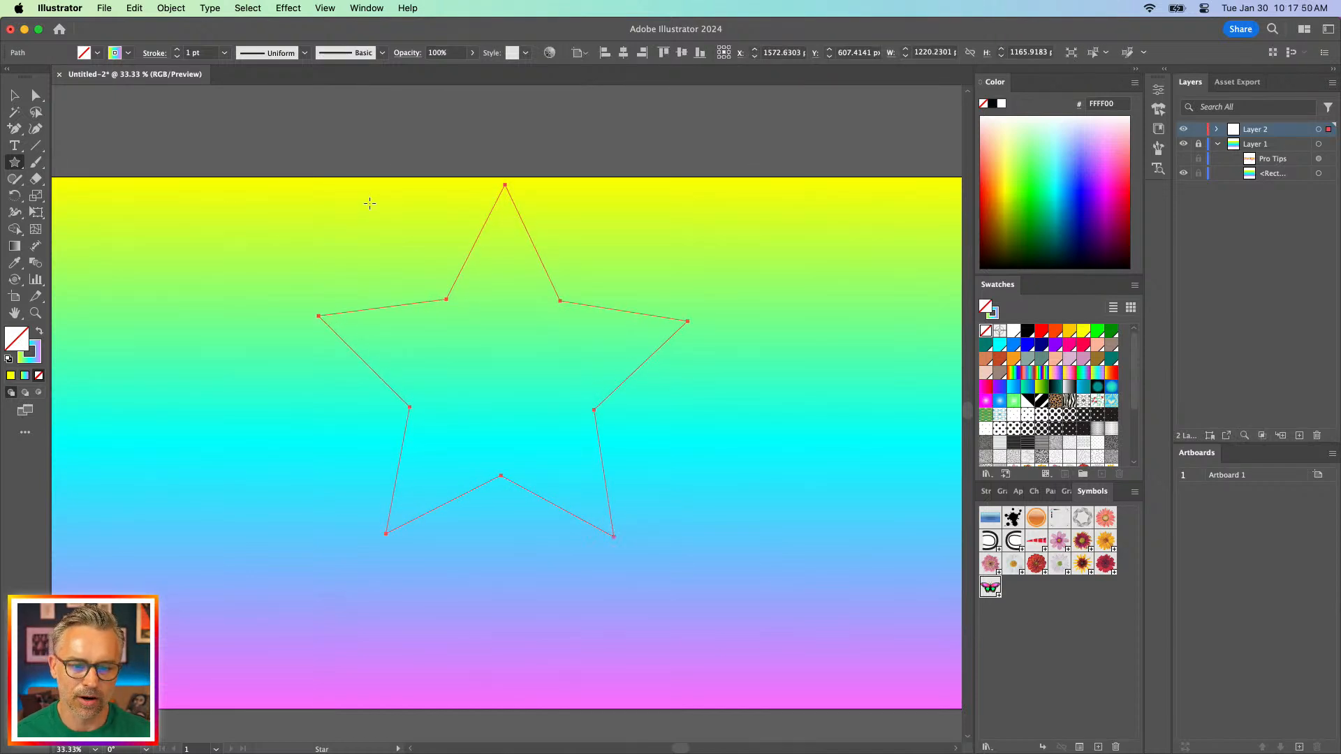
left_click(178, 51)
left_click(178, 51)
left_click(178, 51)
left_click(177, 51)
left_click(178, 51)
left_click(178, 51)
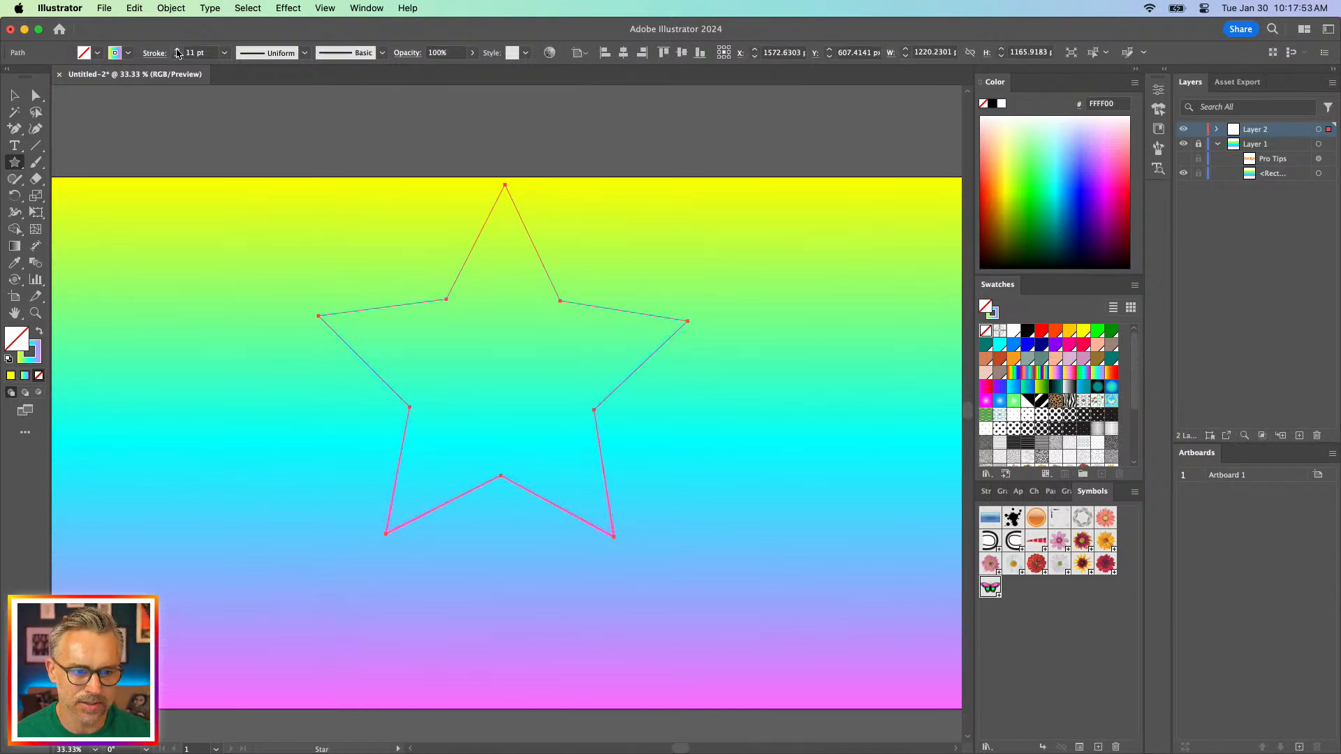
Hide Layer 1 to leave a white artboard and delete the single star
left_click(1183, 143)
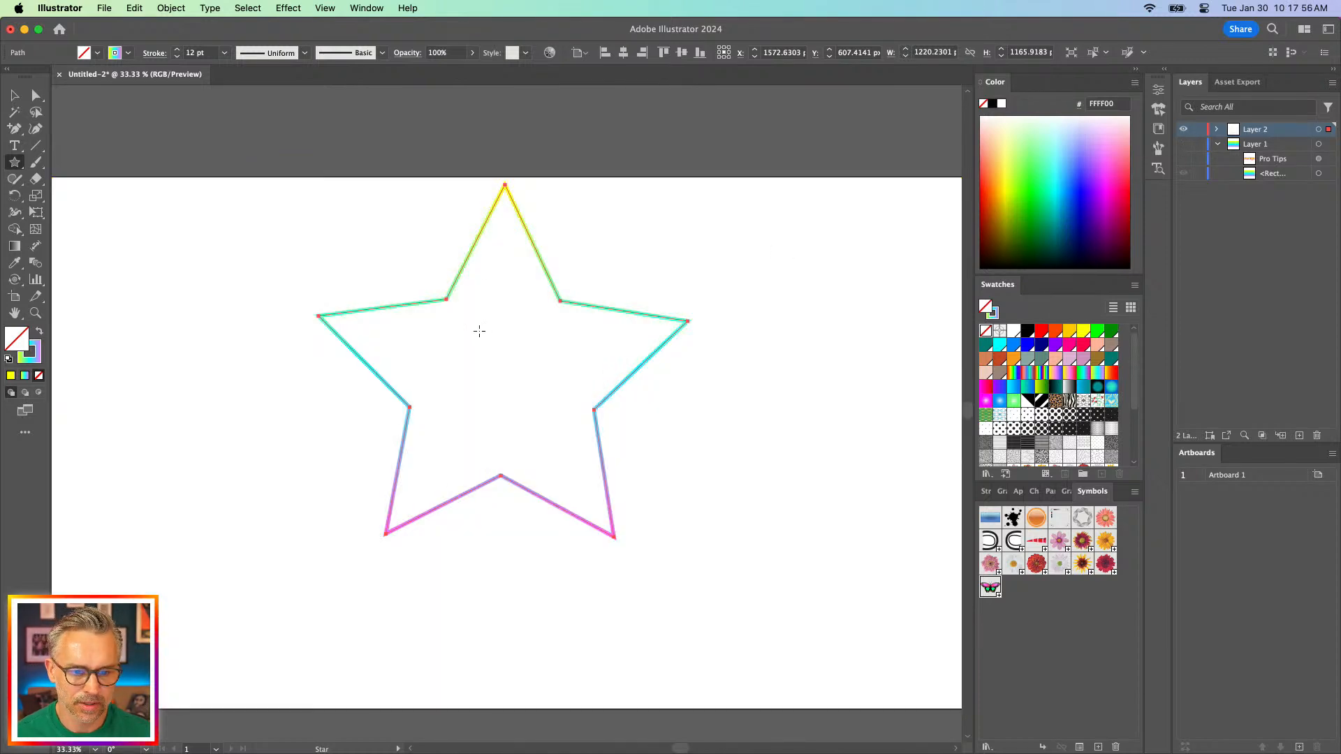
key("Delete")
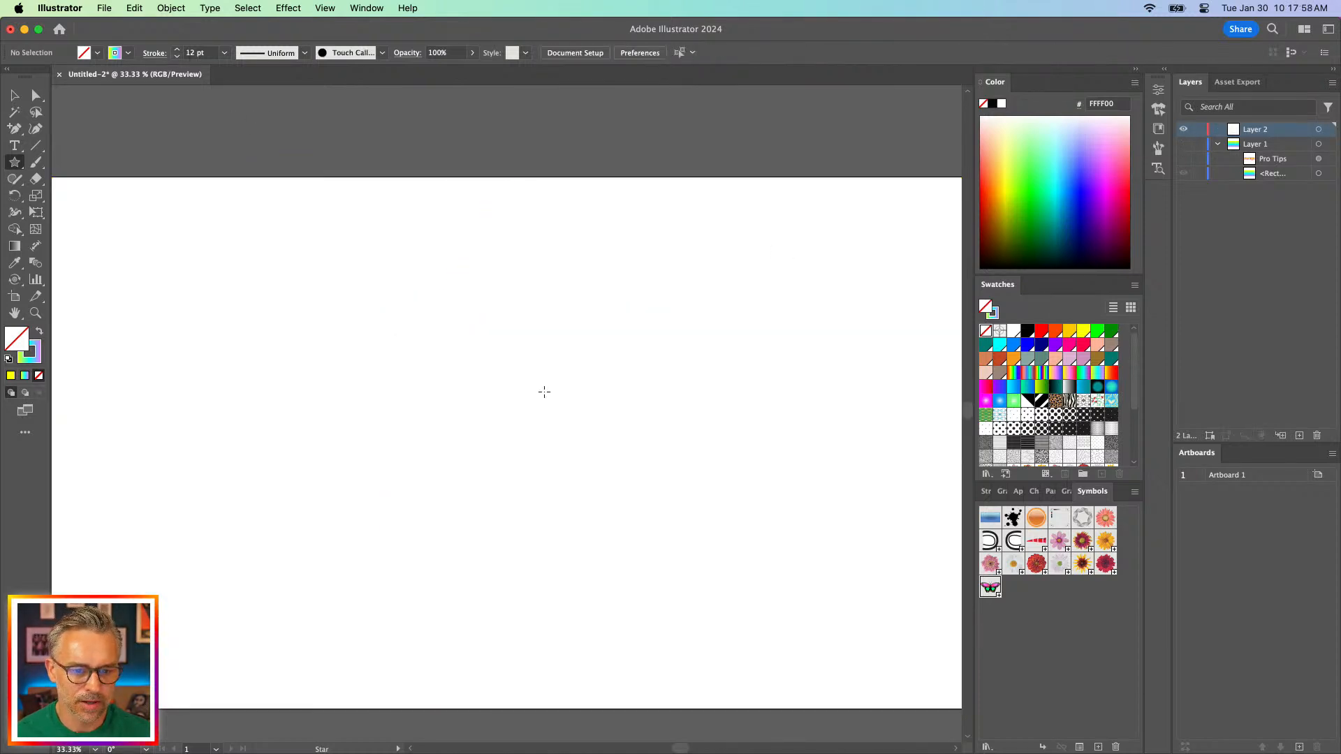
Sweep out a swirling spiral of repeated, growing stars from the artboard's centre, about 3703 × 3797 px overall
mouse_move(522, 416)
left_mouse_down()
mouse_move(576, 448)
mouse_move(630, 511)
mouse_move(629, 557)
mouse_move(603, 594)
mouse_move(355, 674)
mouse_move(165, 646)
mouse_move(46, 412)
left_mouse_up()
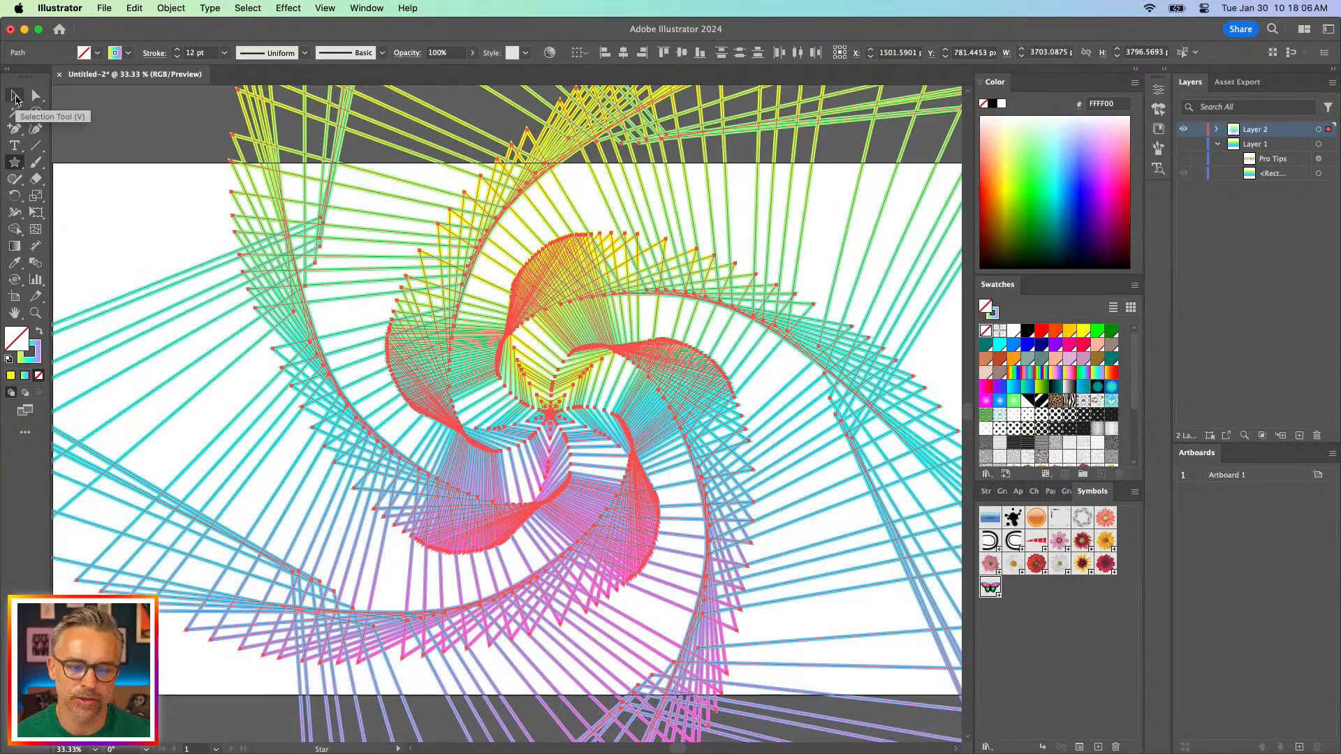
Hide the artboard boundary and delete the spiral of repeated stars
key("super+shift+a")
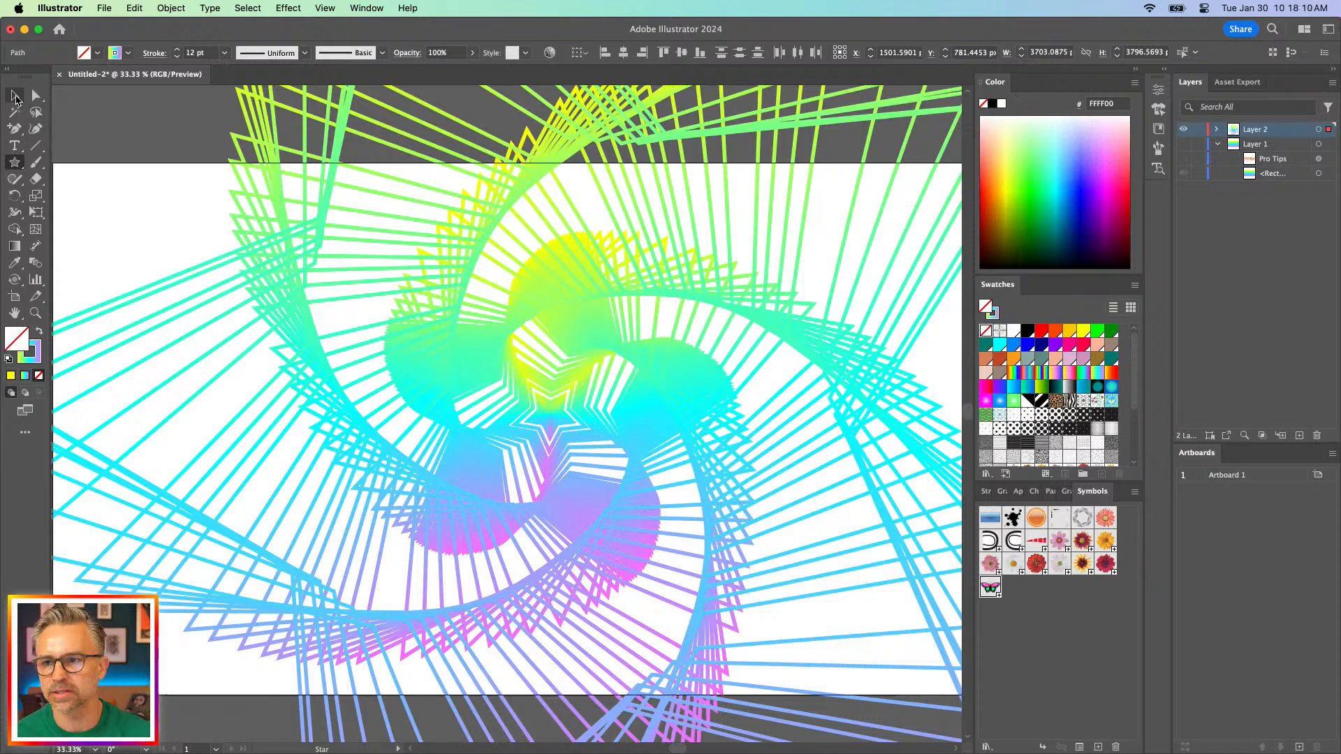
left_click(326, 168)
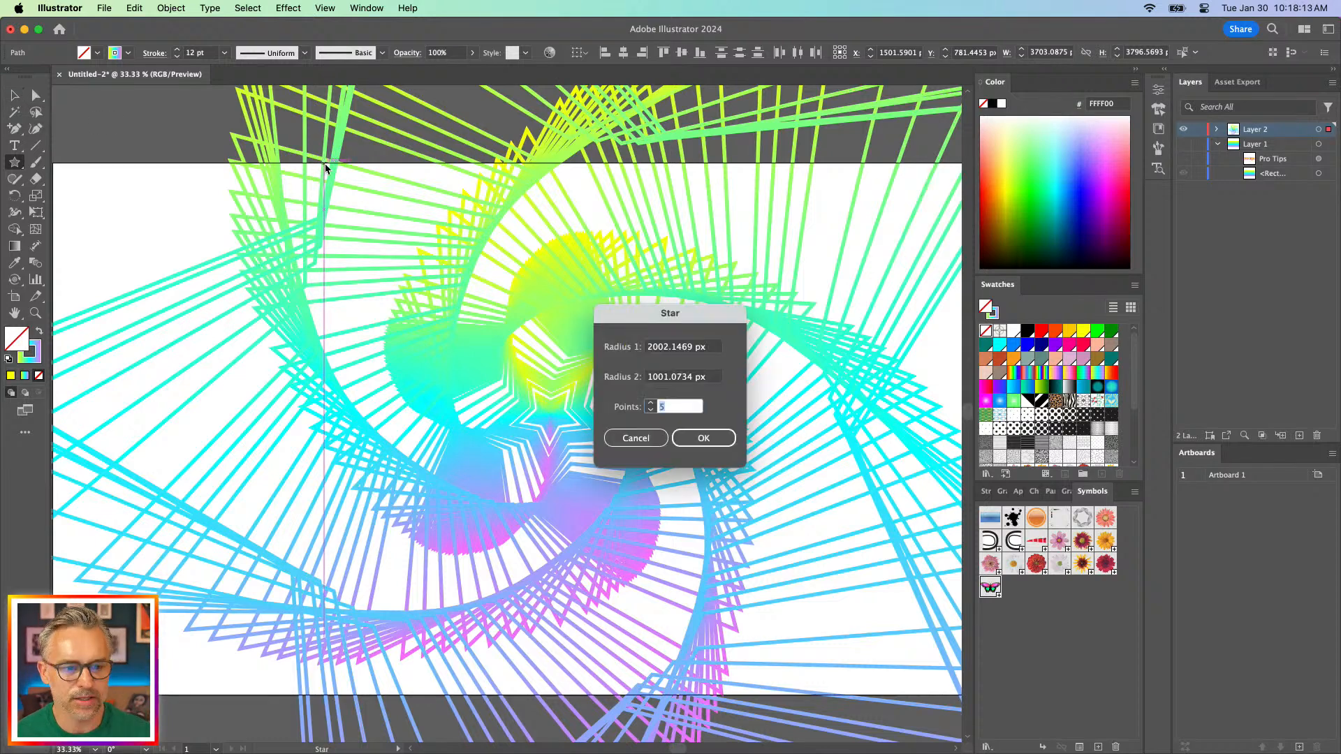
left_click(636, 438)
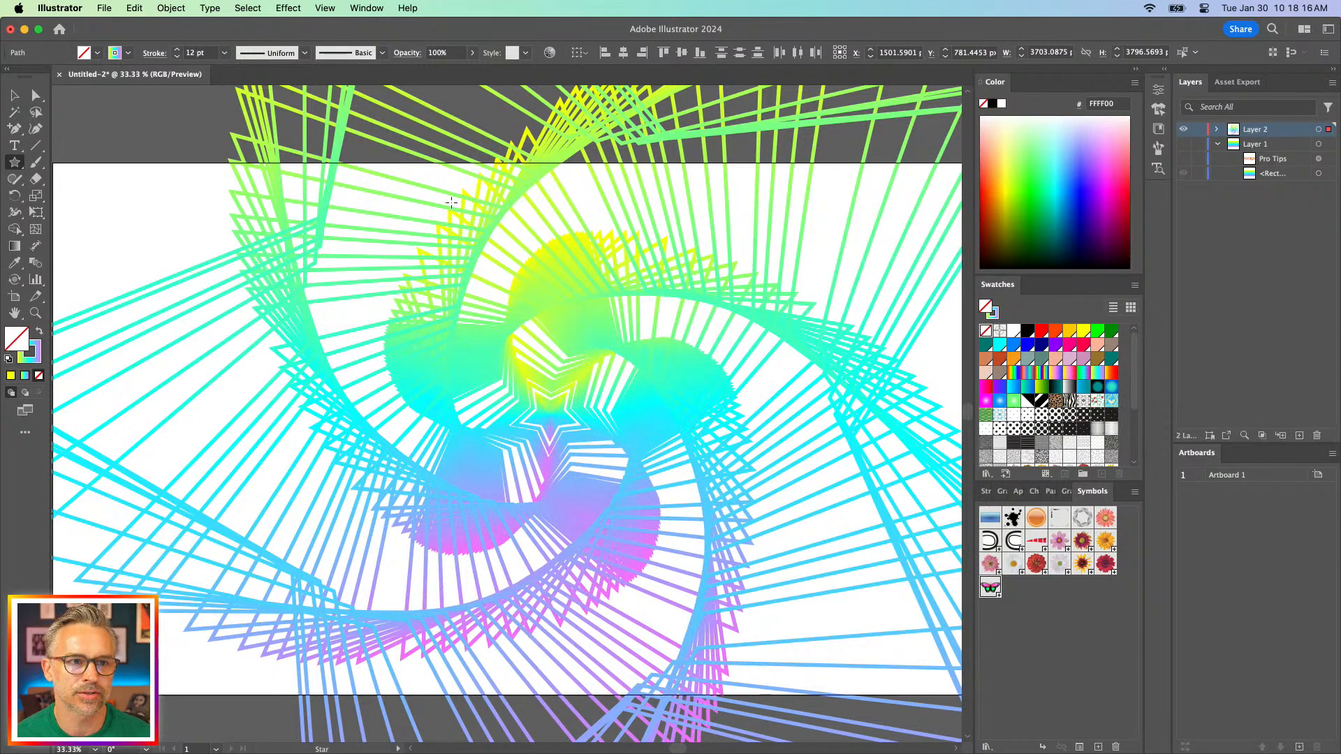
key("super+shift+h")
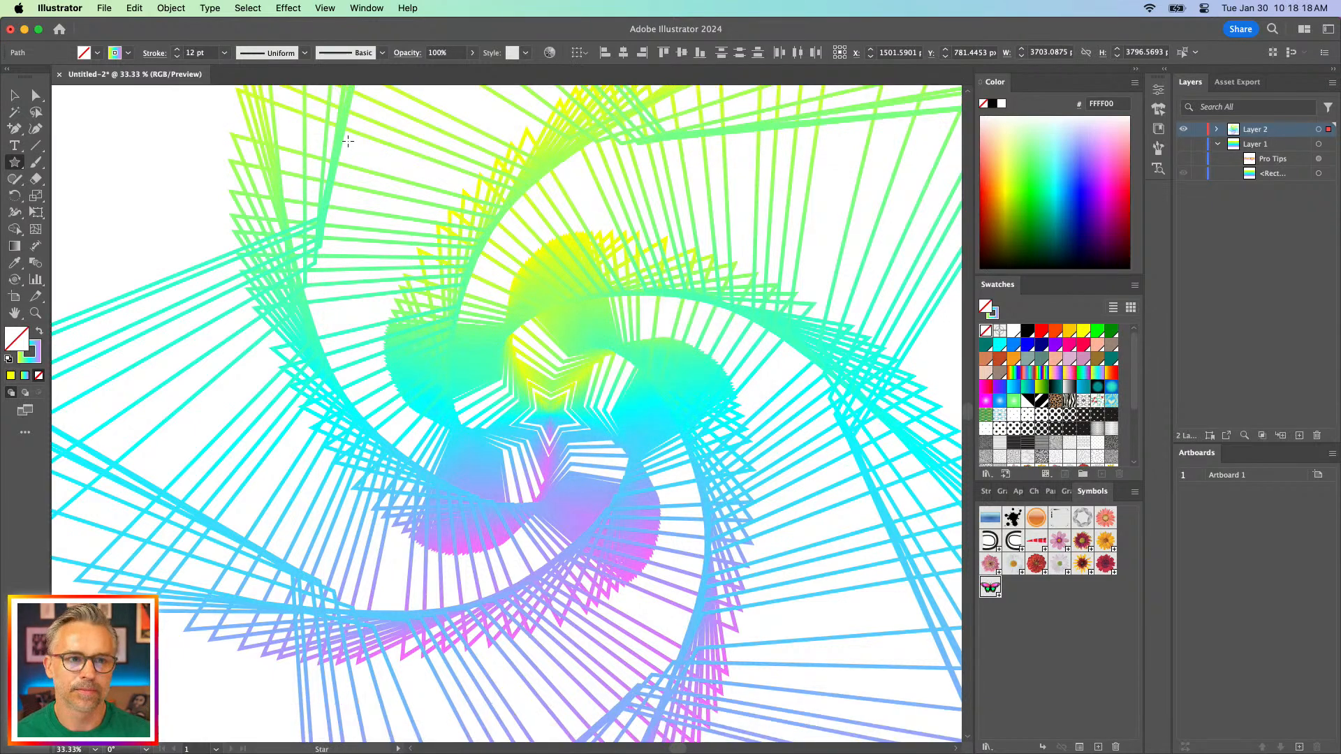
key("Delete")
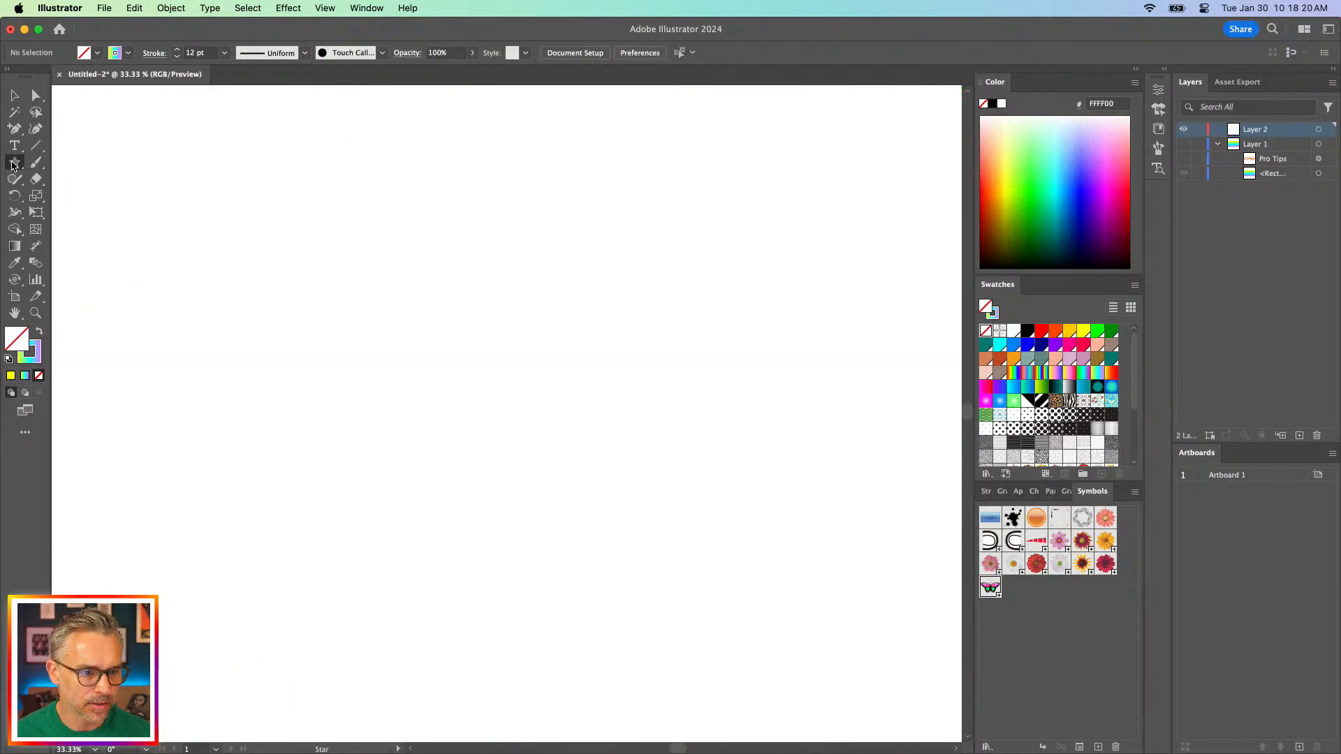
Draw a triangle about 970 × 840 px with the Polygon tool, reducing the shape to three sides
left_click_drag(18, 170, 94, 236)
left_click_drag(488, 411, 622, 521)
key("Down")
key("Down")
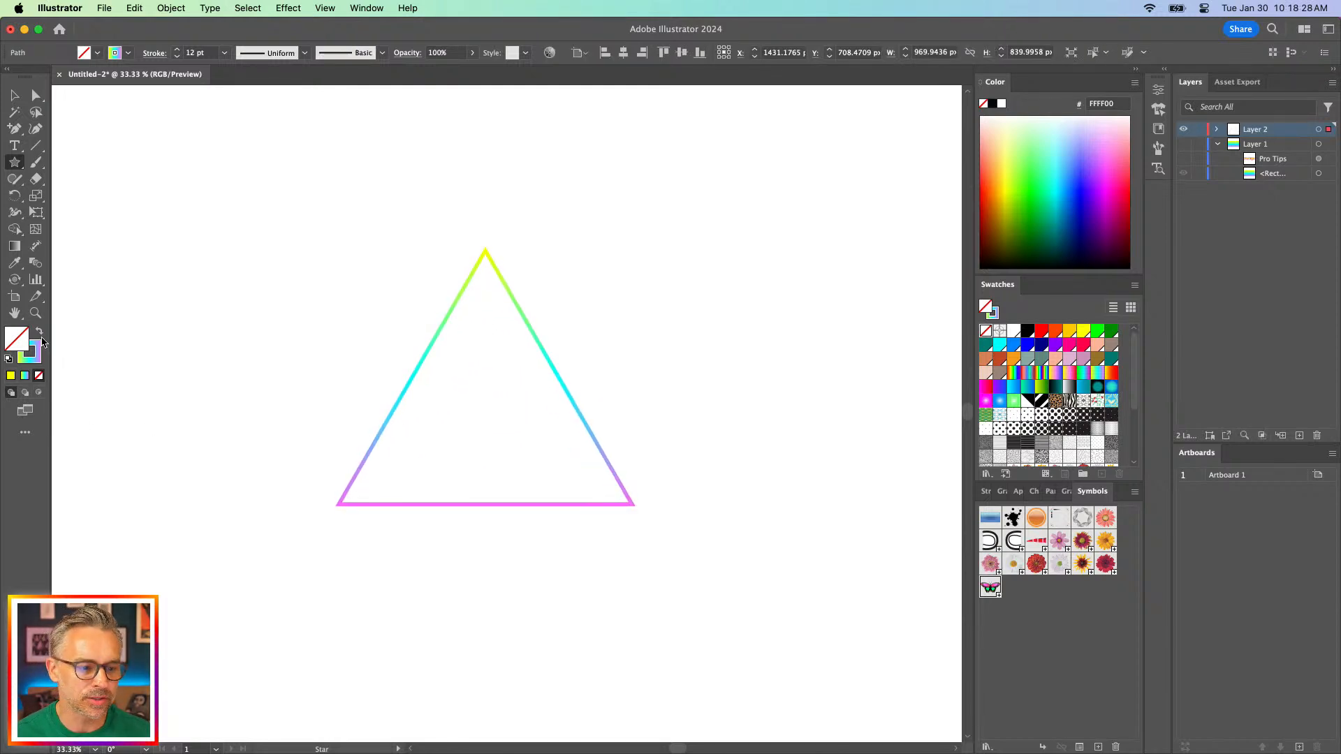
Swap the triangle's fill and stroke to give it a gradient fill, move it slightly down and deselect it
left_click(38, 333)
left_click(14, 95)
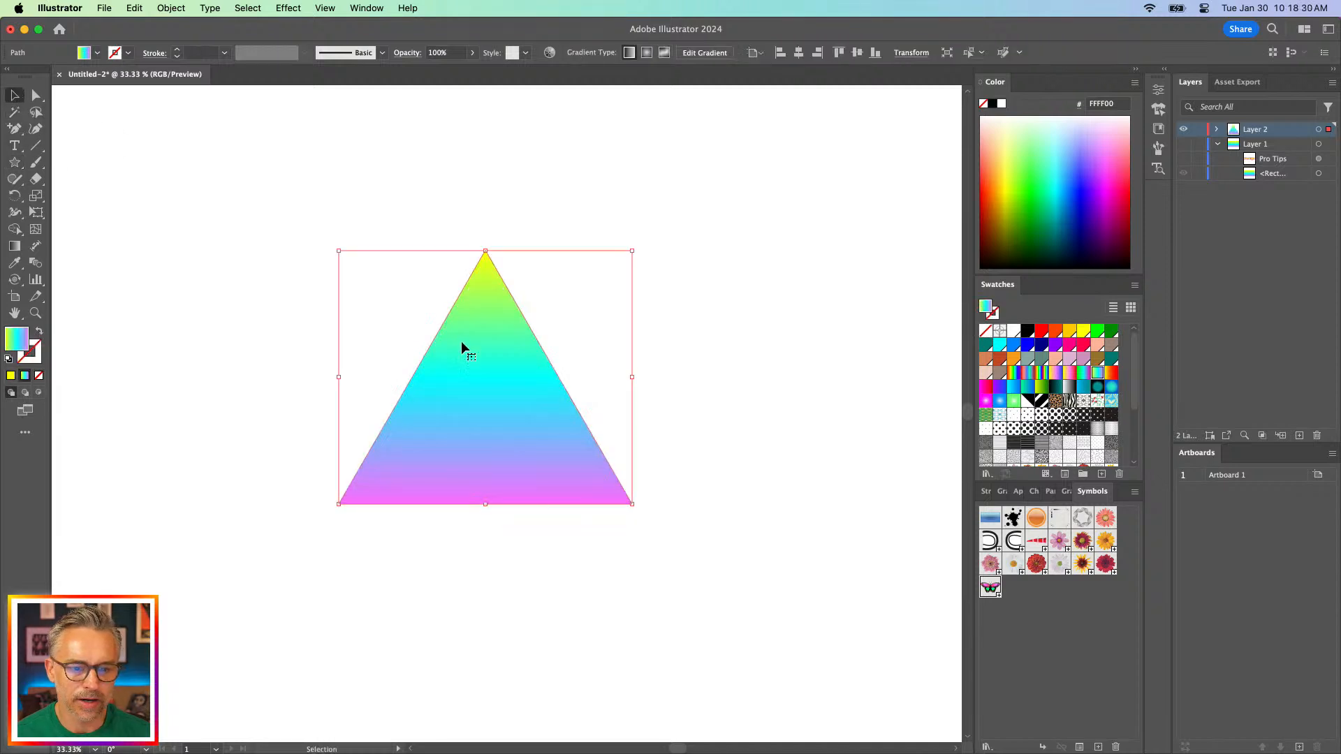
left_click_drag(461, 343, 467, 431)
left_click(305, 283)
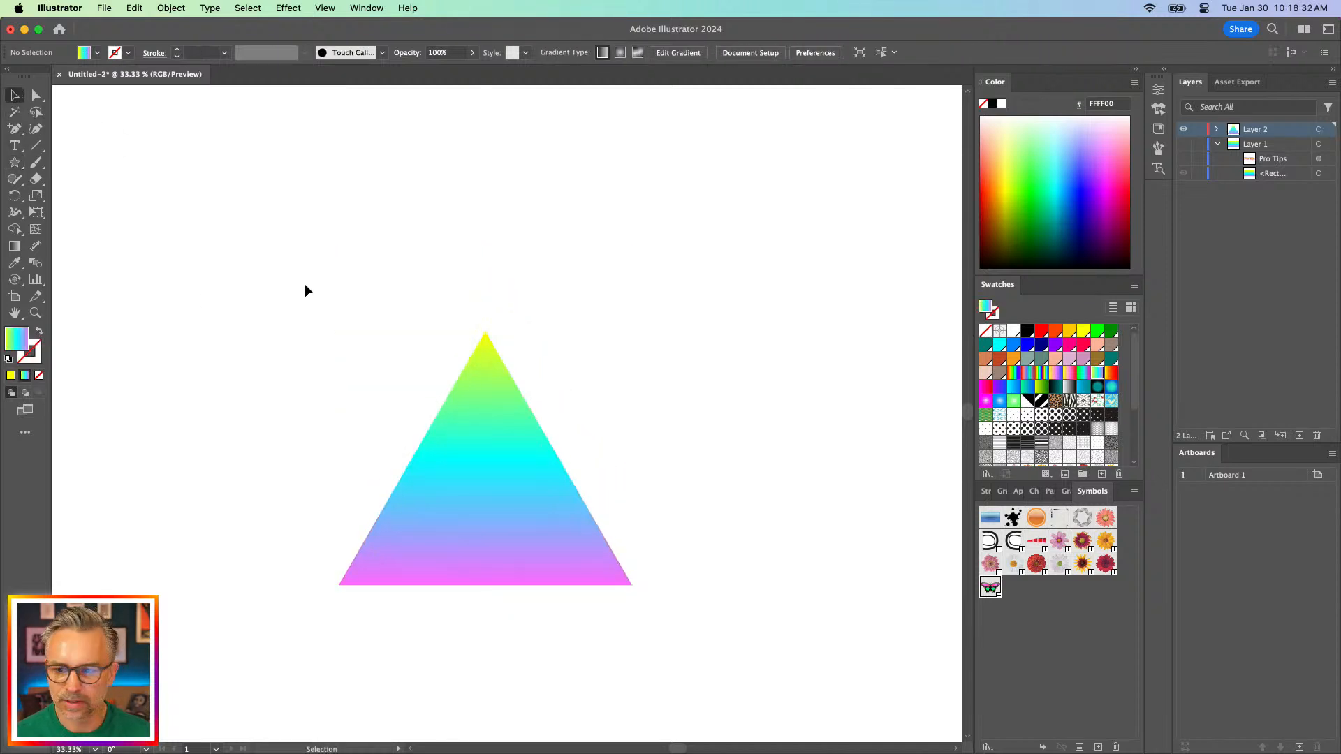
Sweep out a fan of repeated arcs from the triangle's apex with the Arc tool, about 2541 × 2116 px overall
left_click(14, 162)
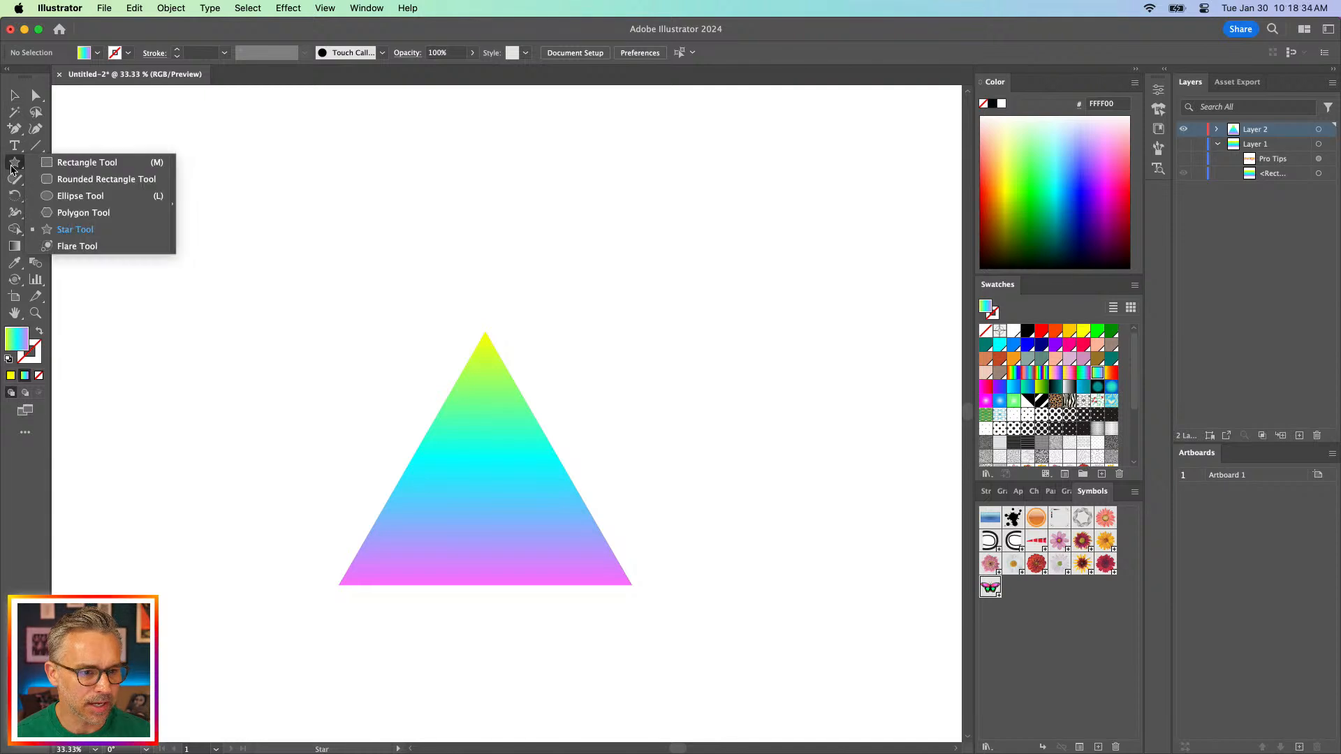
left_click(36, 149)
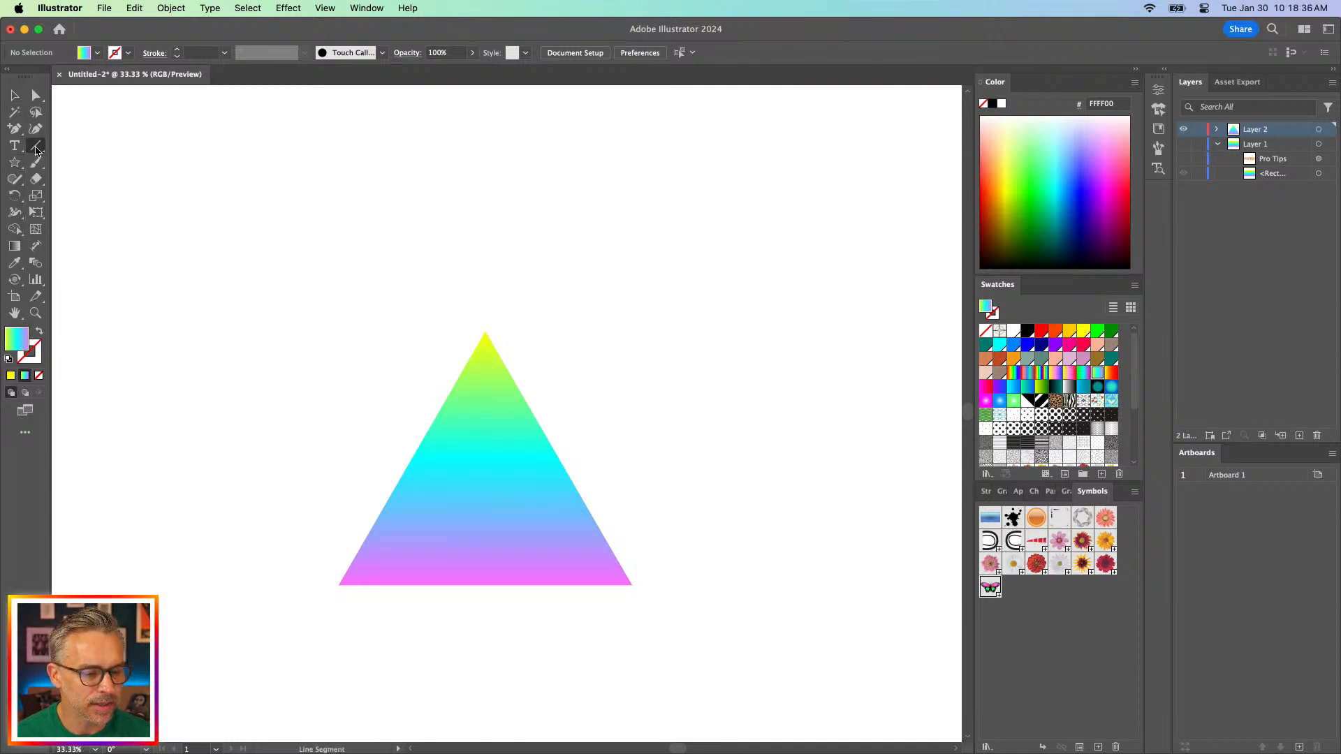
left_click(95, 162)
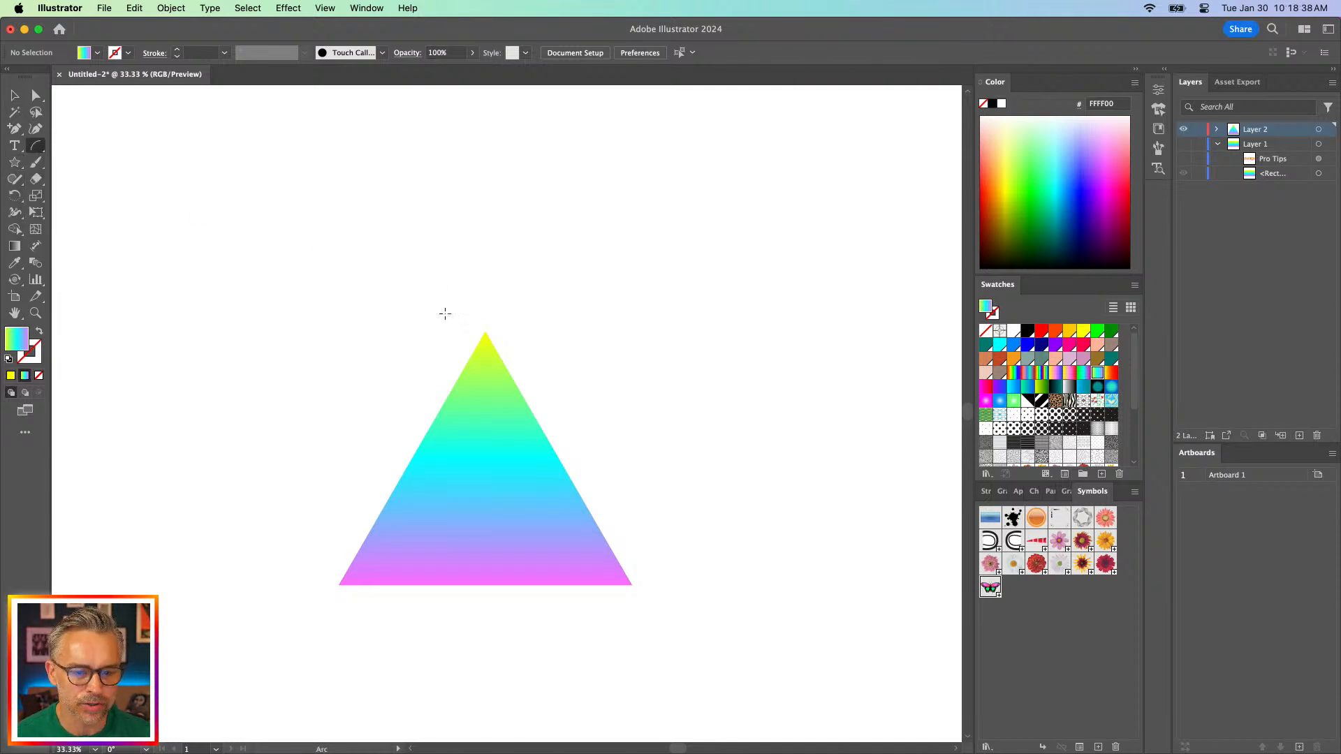
left_click_drag(486, 331, 783, 626)
scroll(501, 467, "up", 5)
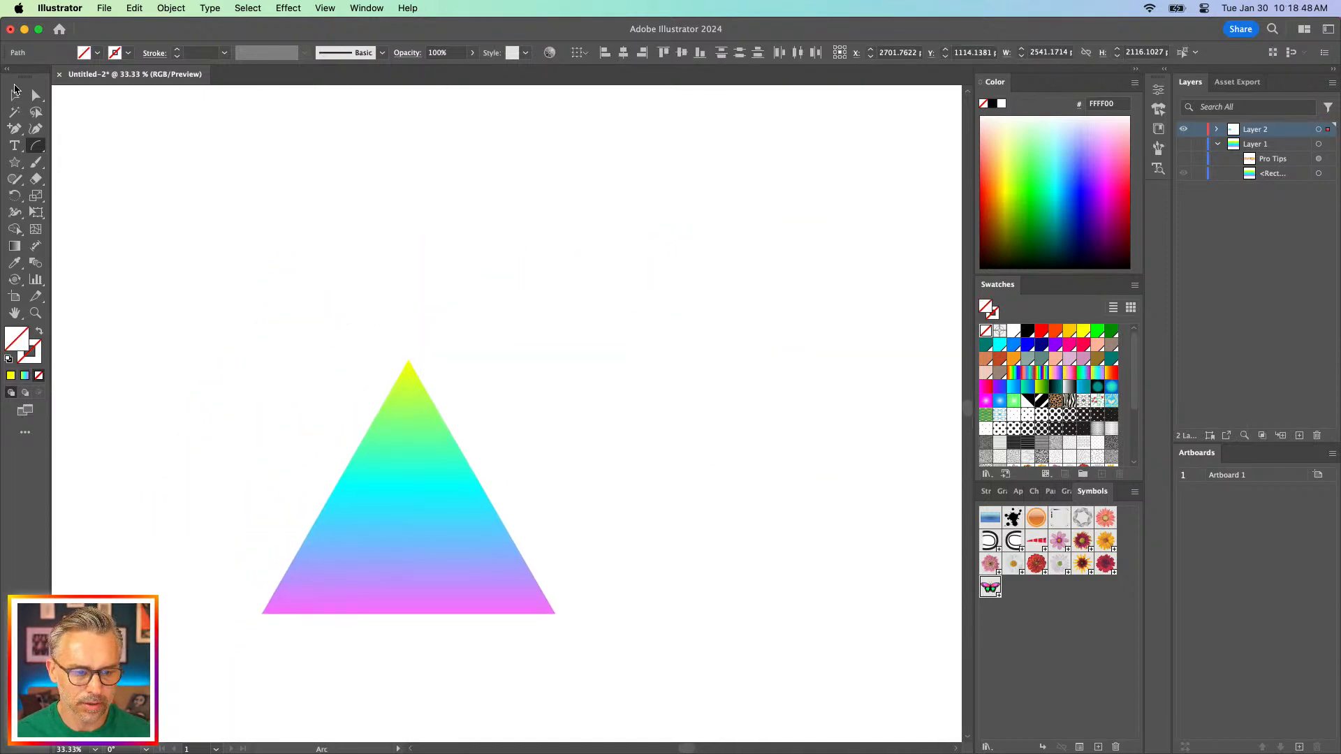
Switch to outline view and delete all the unstroked arcs, keeping the triangle
key("v")
left_click_drag(694, 134, 555, 440)
scroll(799, 643, "down", 1)
key("ctrl+y")
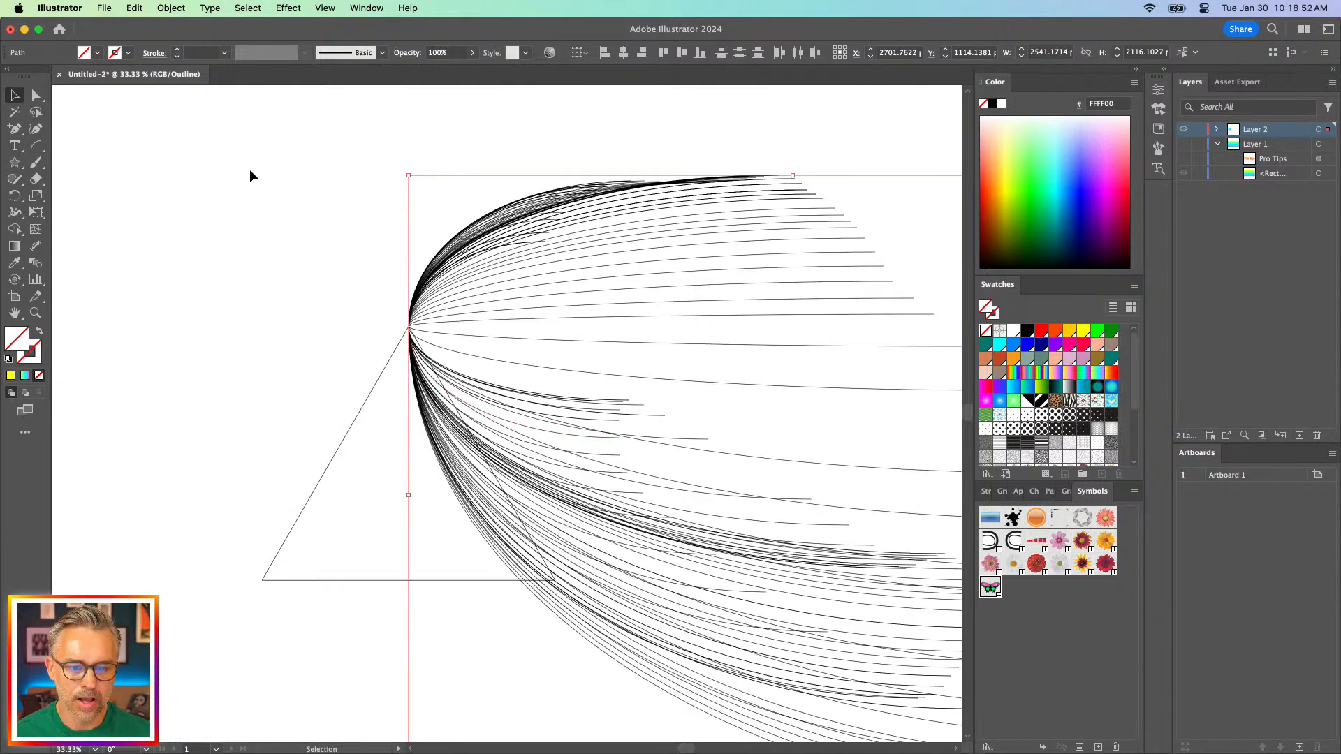
scroll(224, 203, "down", 2)
left_click(224, 200)
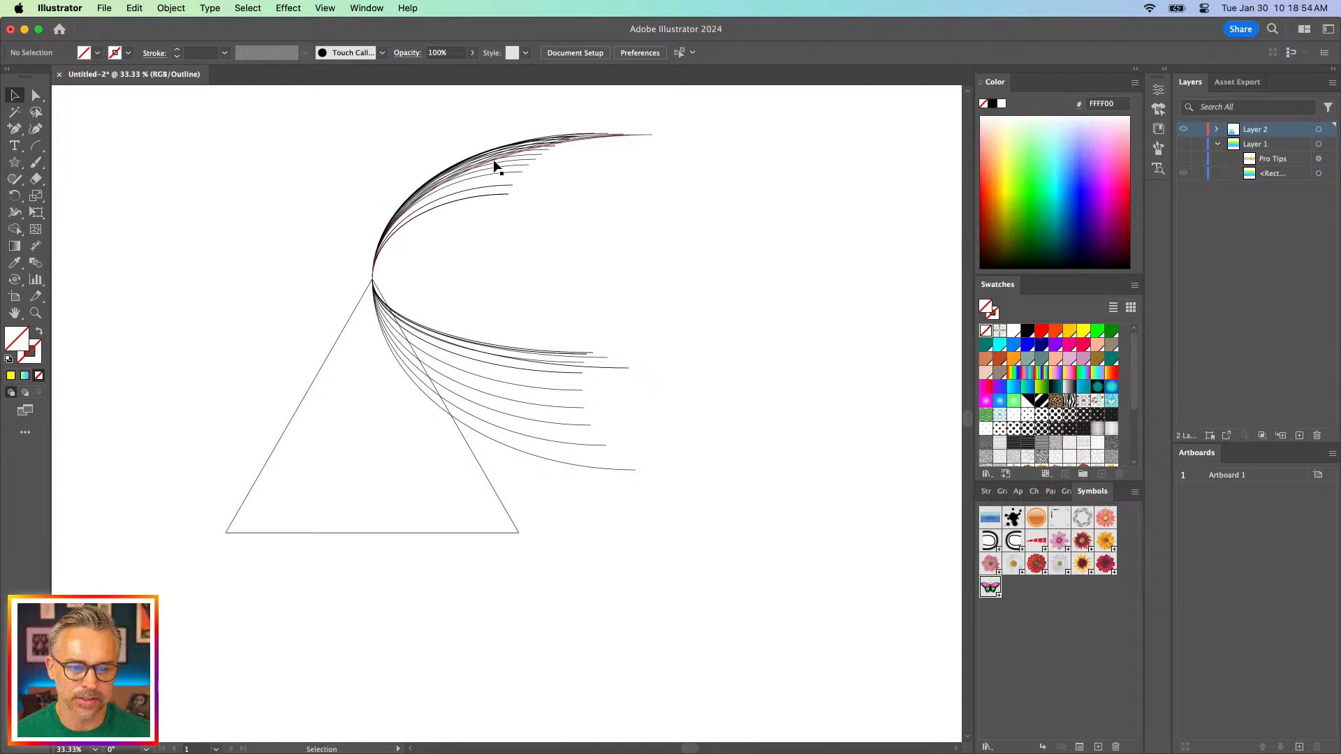
left_click_drag(475, 134, 650, 533)
key("Delete")
key("Delete")
left_click_drag(434, 224, 552, 336)
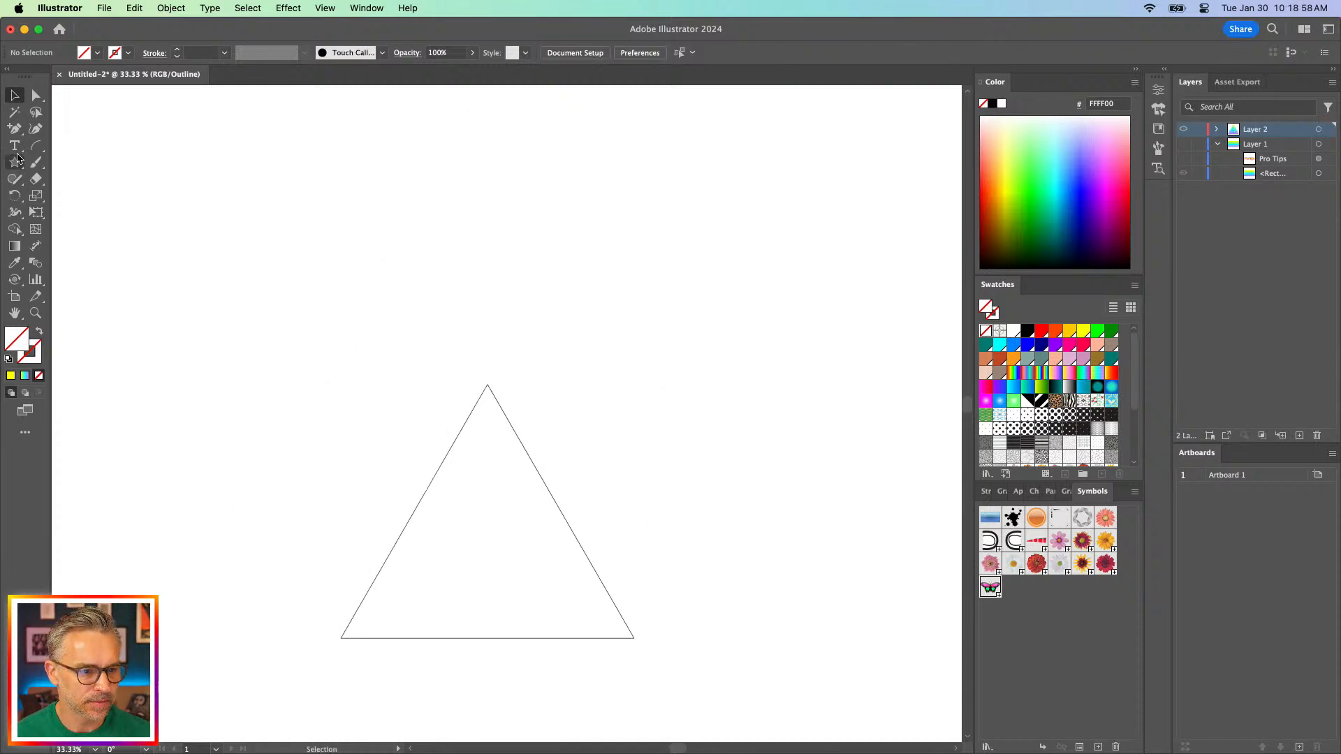
Apply the yellow-cyan-magenta gradient to the stroke for the Arc tool and make sure the artwork is shown in preview
left_click(36, 146)
left_click(26, 359)
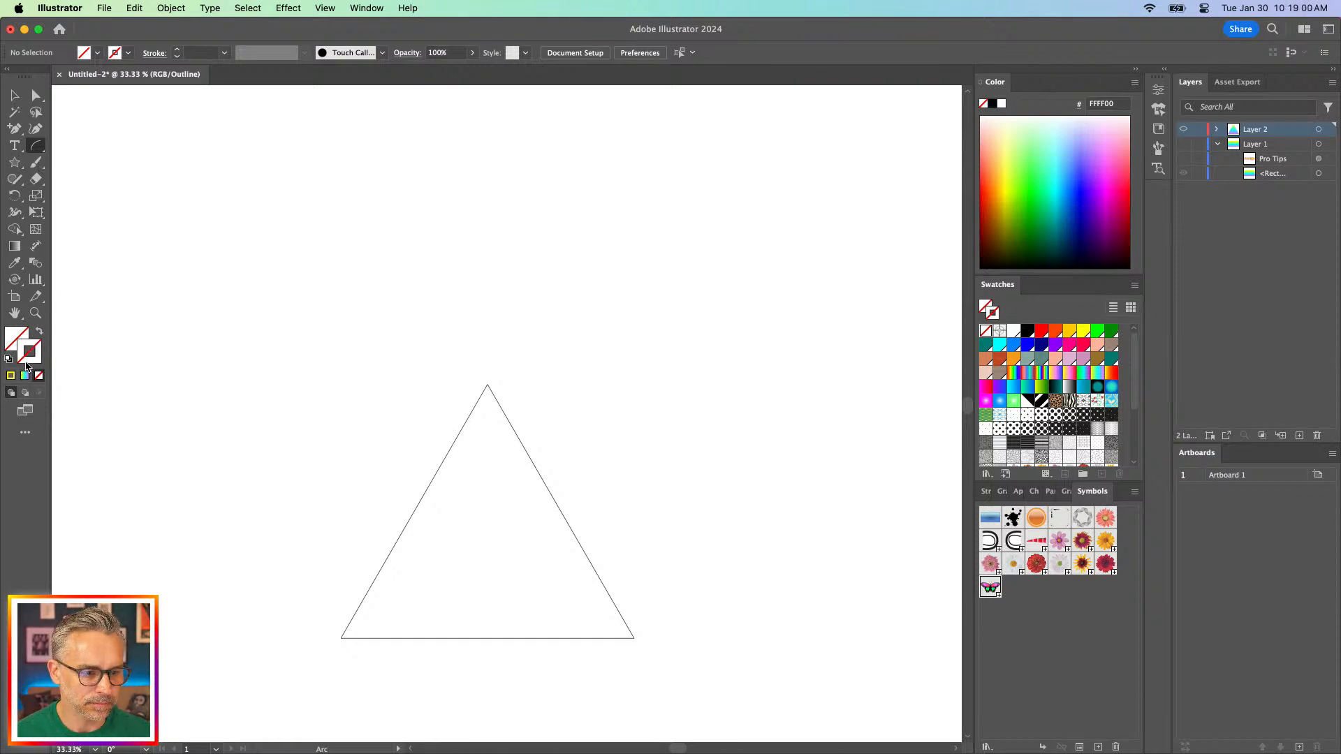
left_click(25, 376)
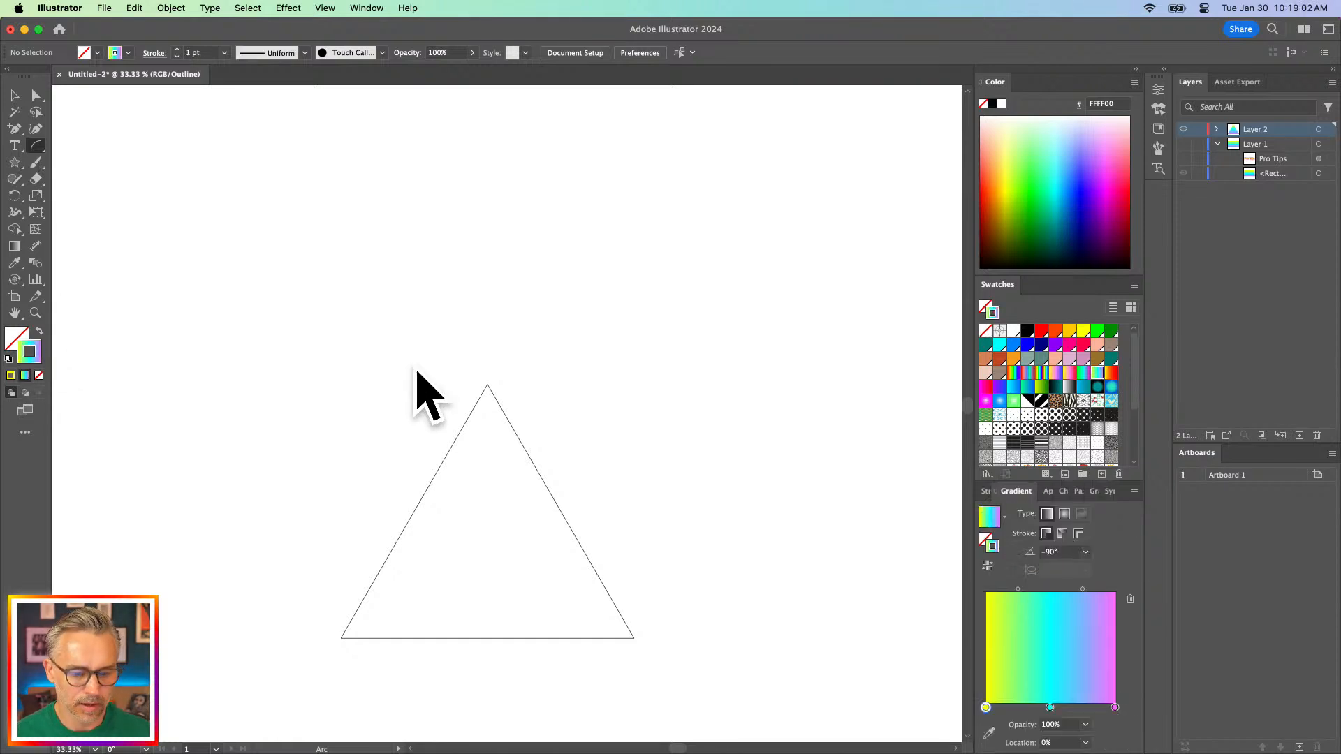
key("super+y")
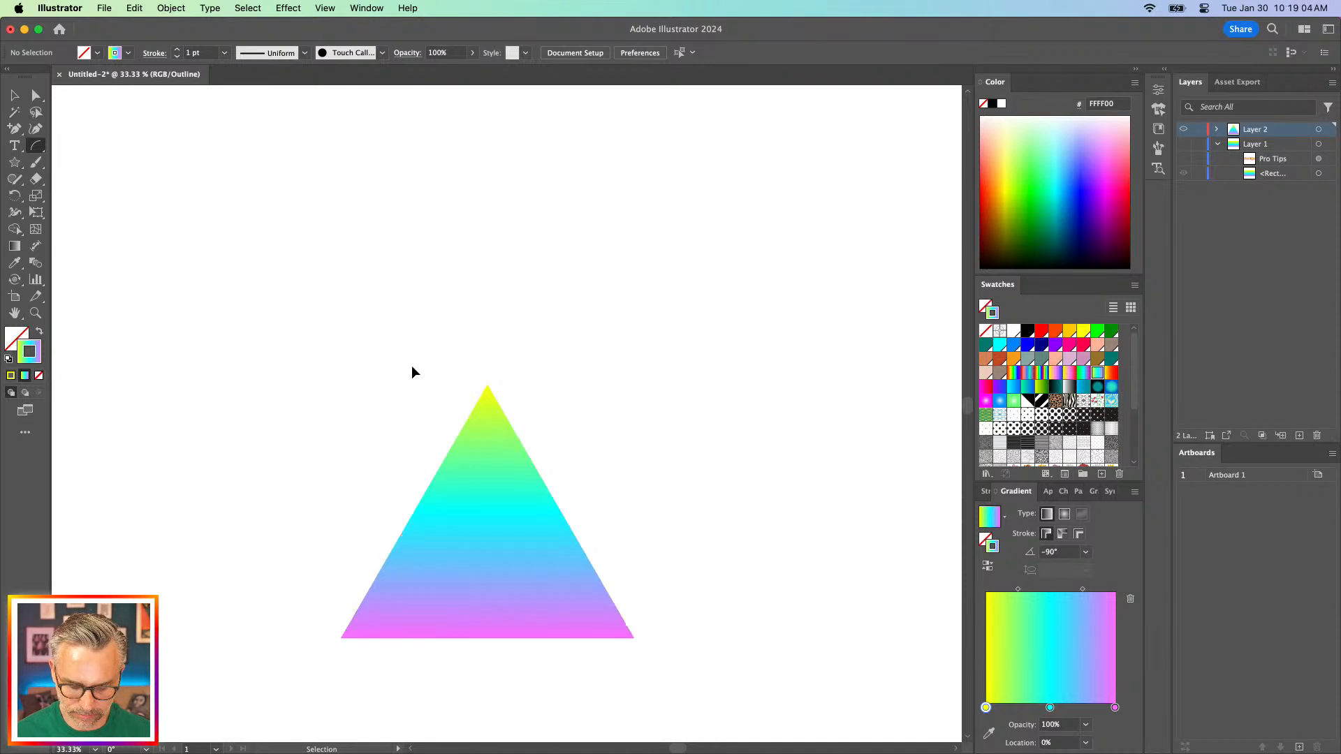
Sweep out a fan of repeated gradient-stroked arcs from the triangle's apex, about 2971 × 2375 px overall
left_click_drag(411, 367, 403, 332)
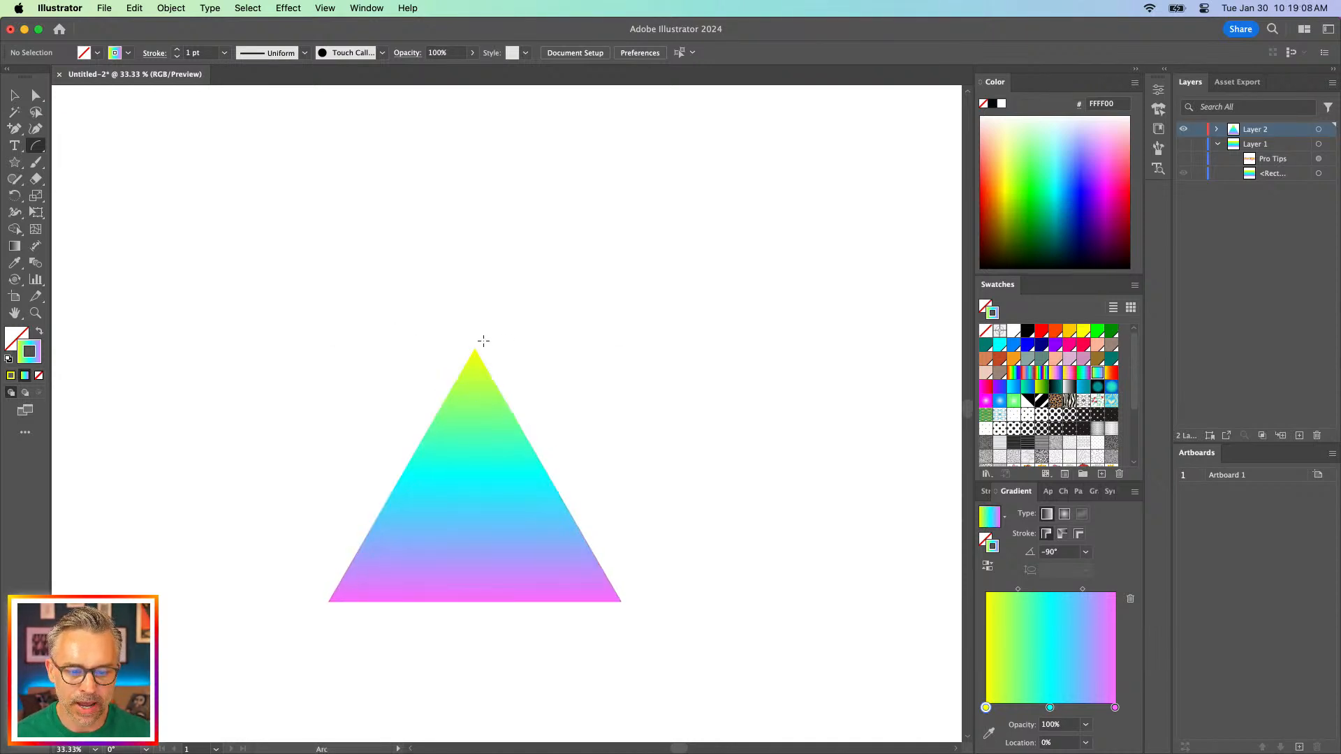
mouse_move(475, 349)
left_mouse_down()
mouse_move(637, 219)
mouse_move(823, 142)
mouse_move(859, 147)
mouse_move(950, 391)
mouse_move(929, 699)
mouse_move(1113, 199)
left_mouse_up()
key("asciitilde")
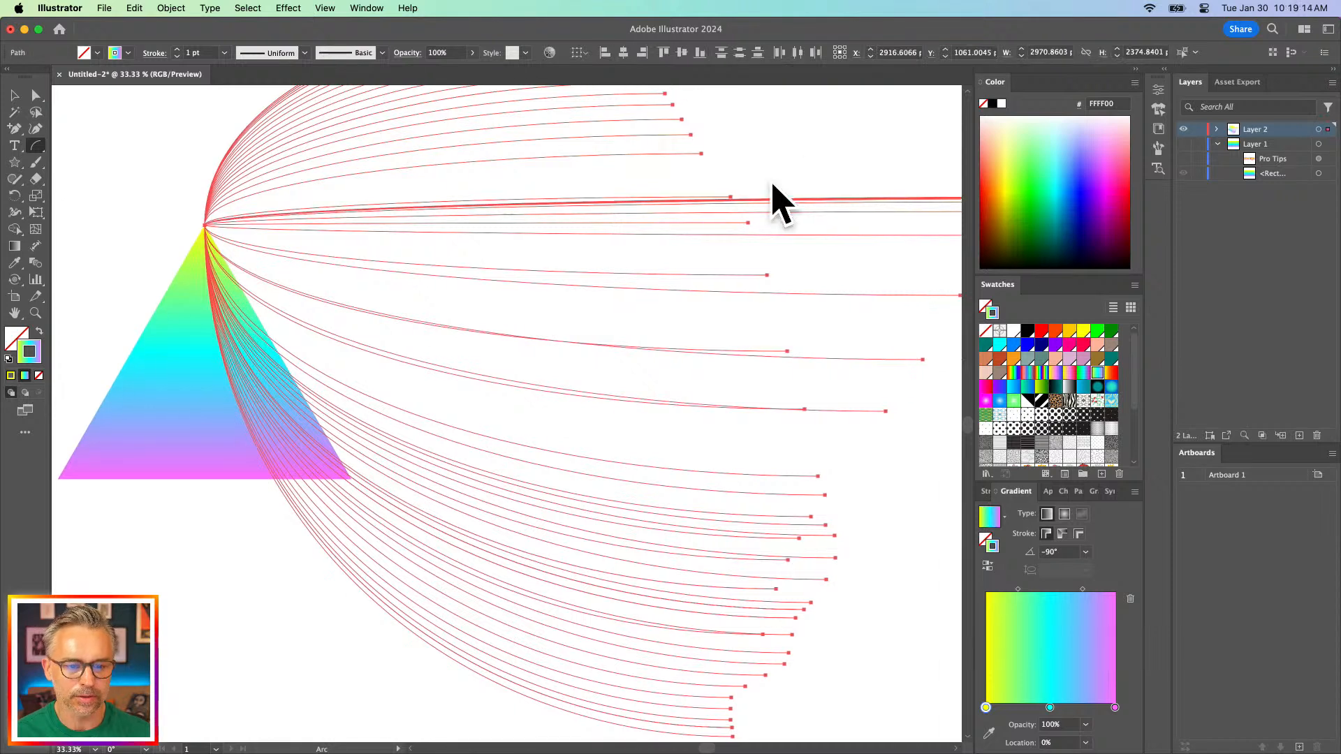
Set the stroke weight of all the new arcs to 8 pt and deselect them
left_click(15, 96)
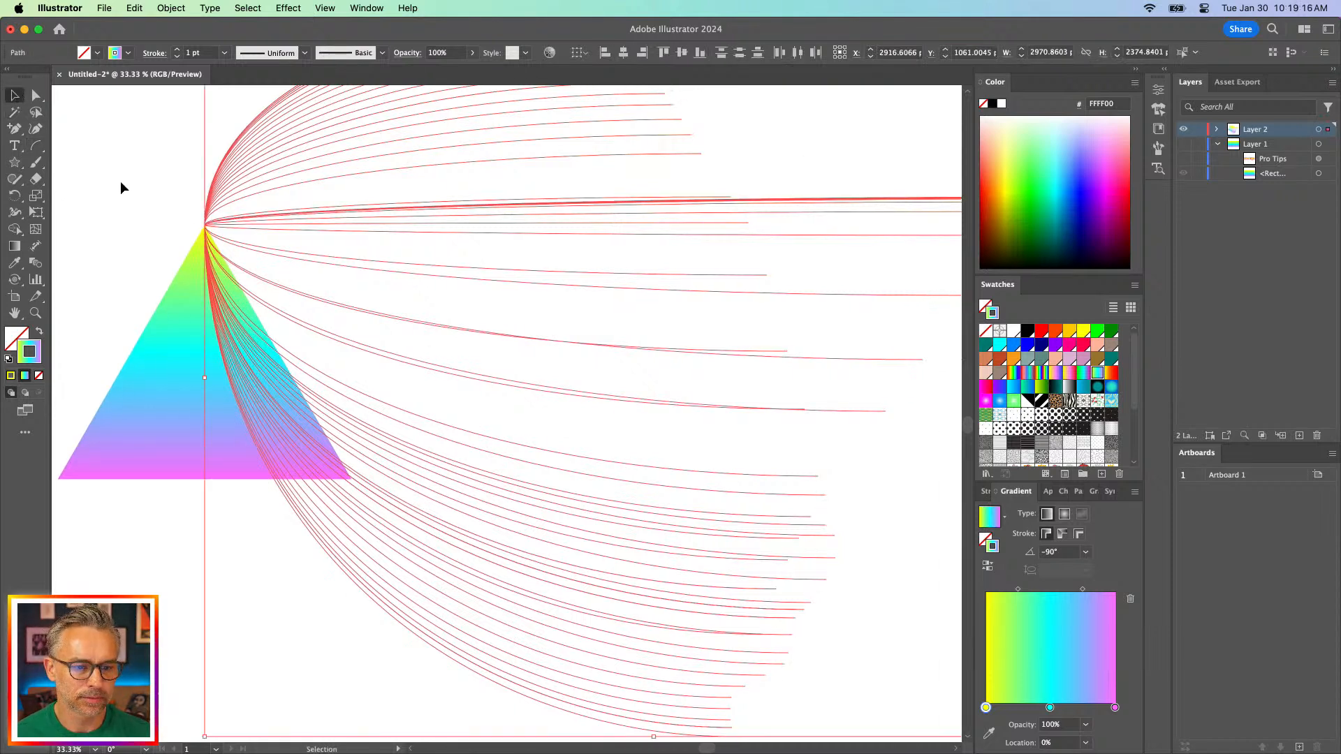
left_click(178, 51)
left_click(178, 50)
left_click(178, 50)
left_click(177, 50)
left_click(177, 51)
left_click(177, 51)
left_click(178, 51)
left_click_drag(159, 207, 263, 240)
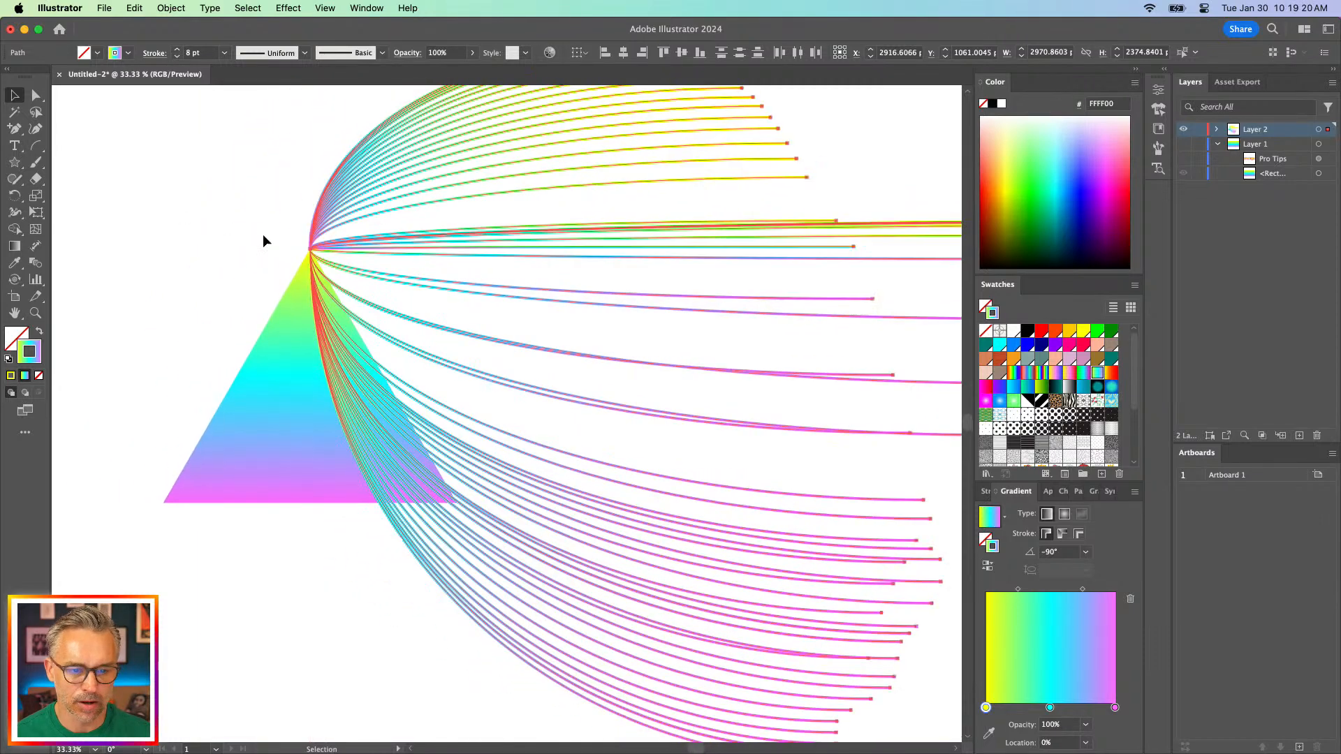
left_click(159, 225)
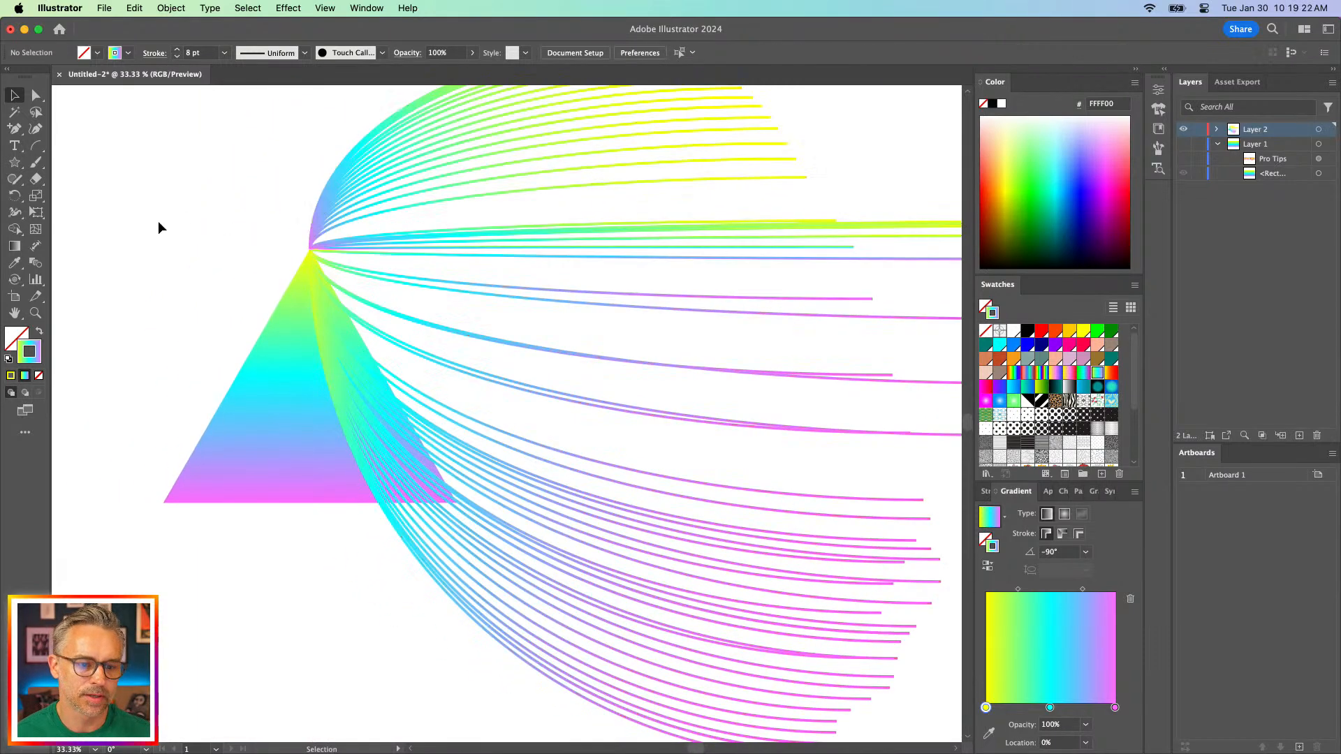
left_click_drag(158, 224, 248, 278)
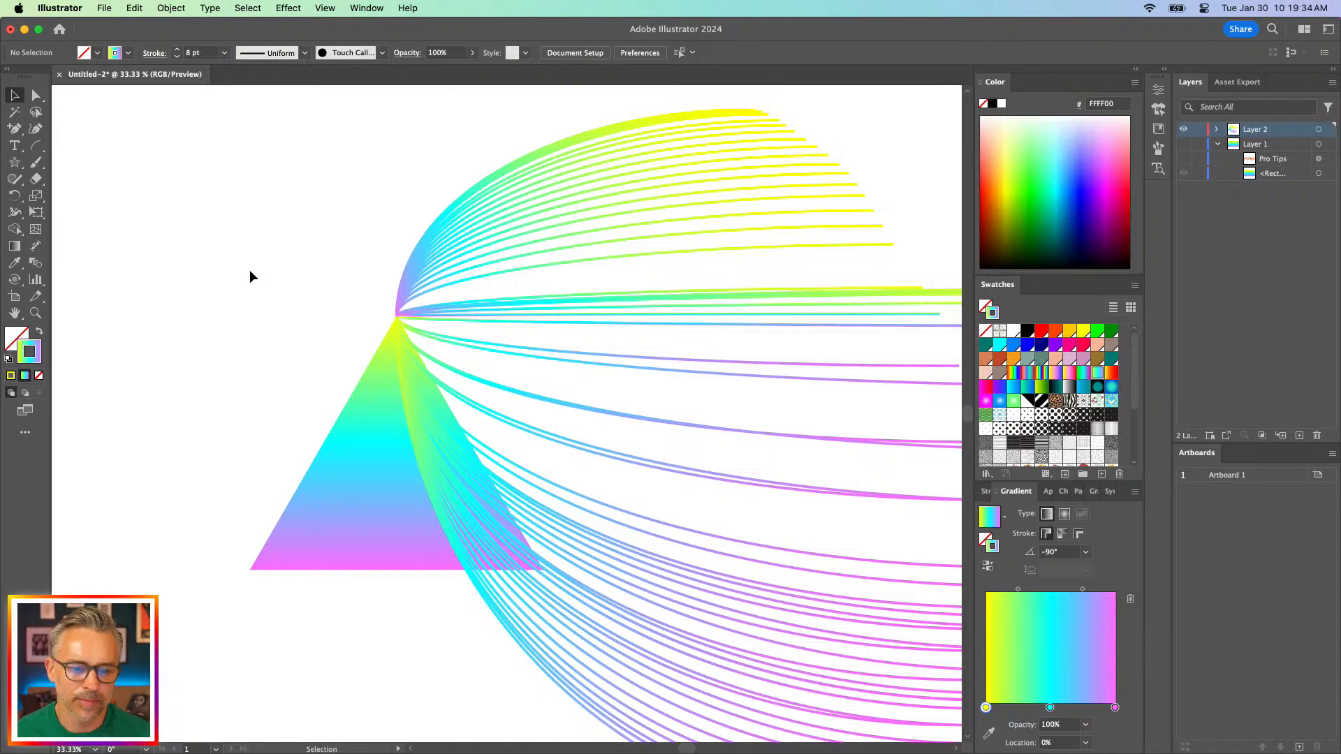
Rotate the triangle to point away from the arcs, place its base at their origin and shrink it to a small tip
left_click(396, 525)
left_click_drag(245, 314, 230, 556)
left_click_drag(269, 296, 399, 503)
left_click_drag(435, 545, 308, 316)
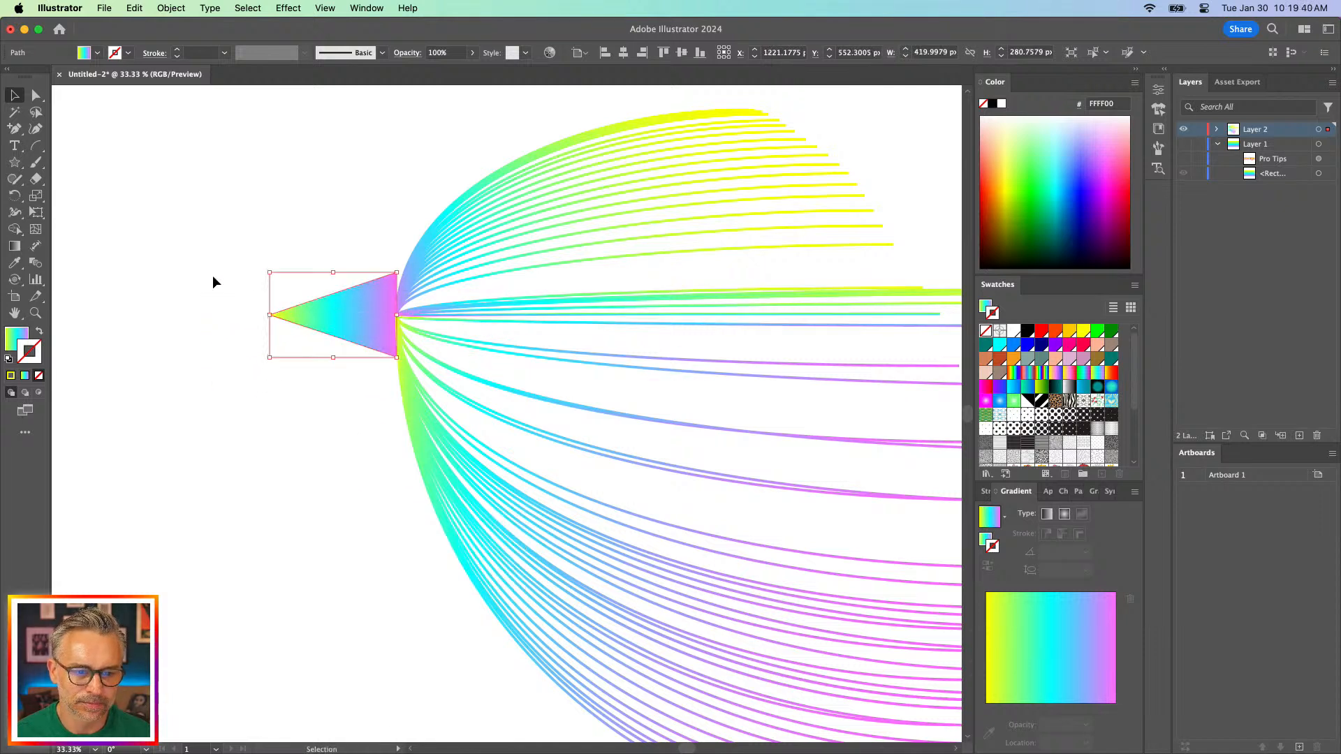
left_click_drag(268, 274, 377, 312)
left_click(286, 236)
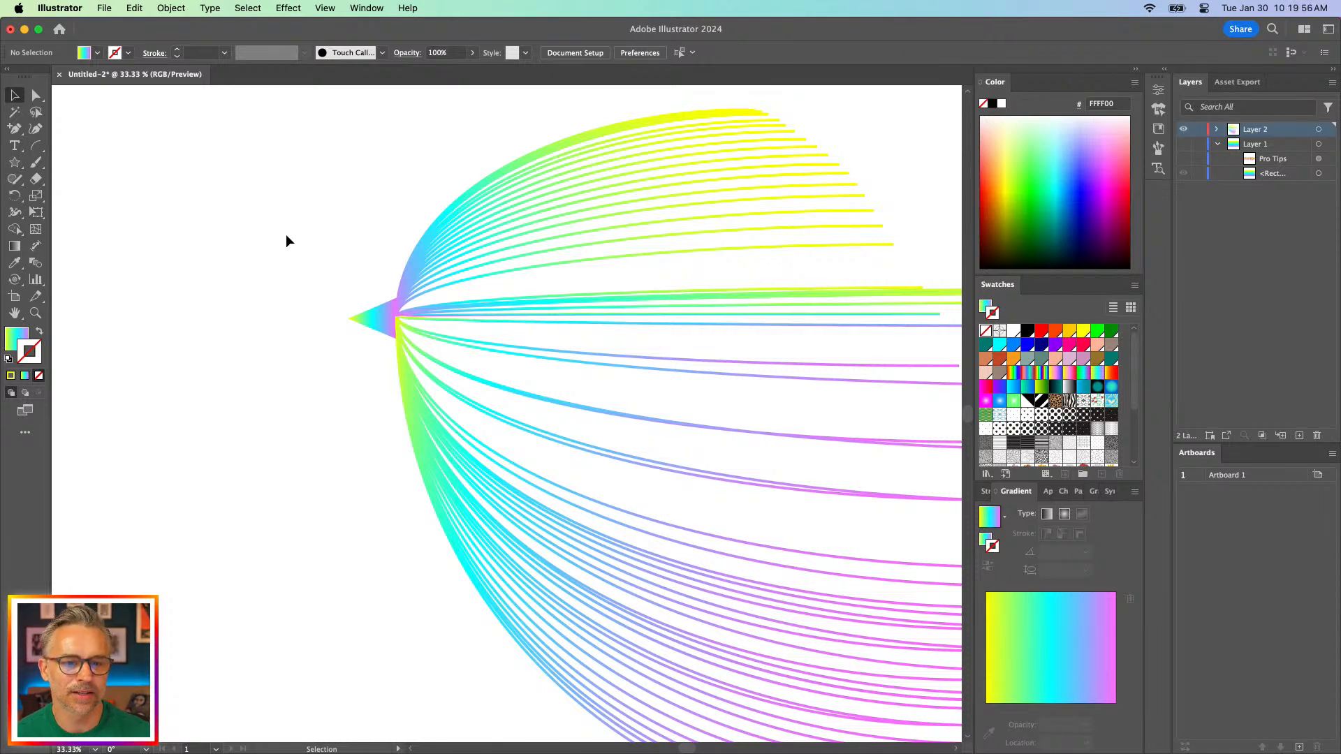
Select all the arcs without the triangle and increase their stroke weight to 14 pt
left_click_drag(287, 239, 135, 249)
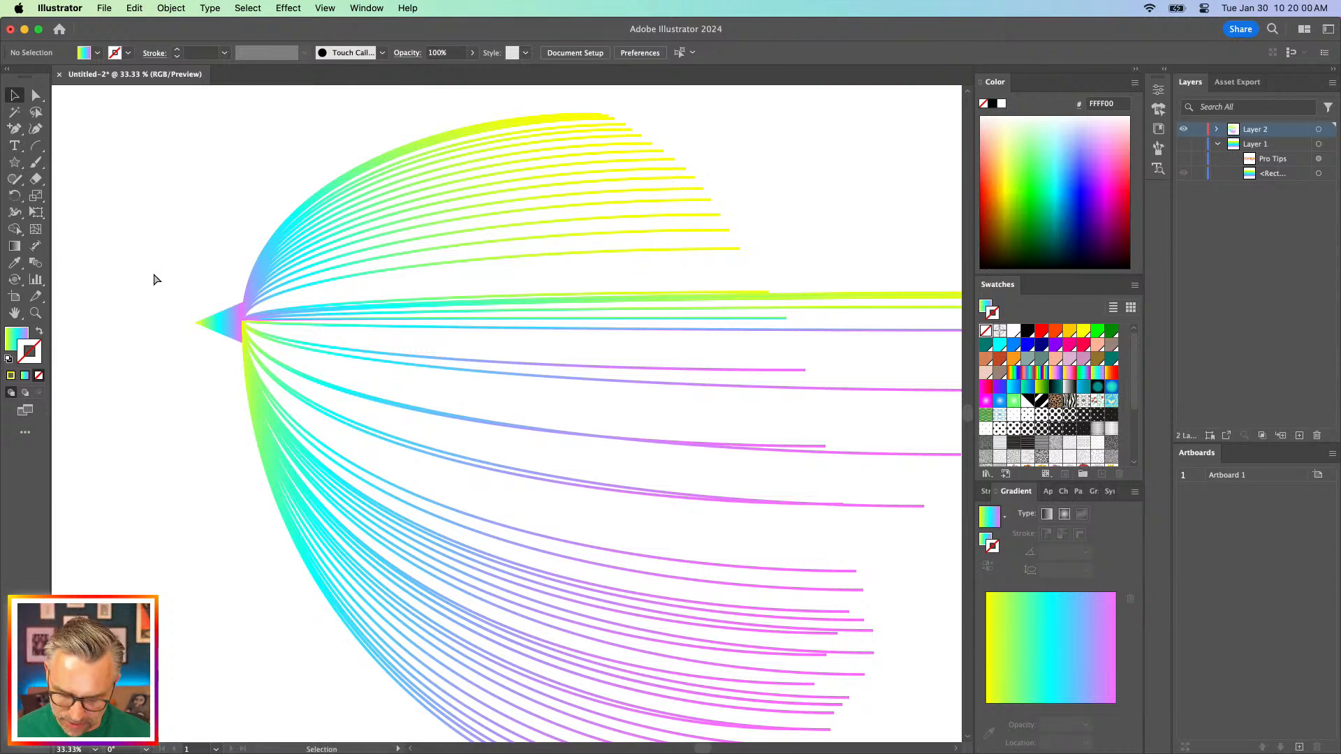
key("super+minus")
scroll(165, 275, "down", 2)
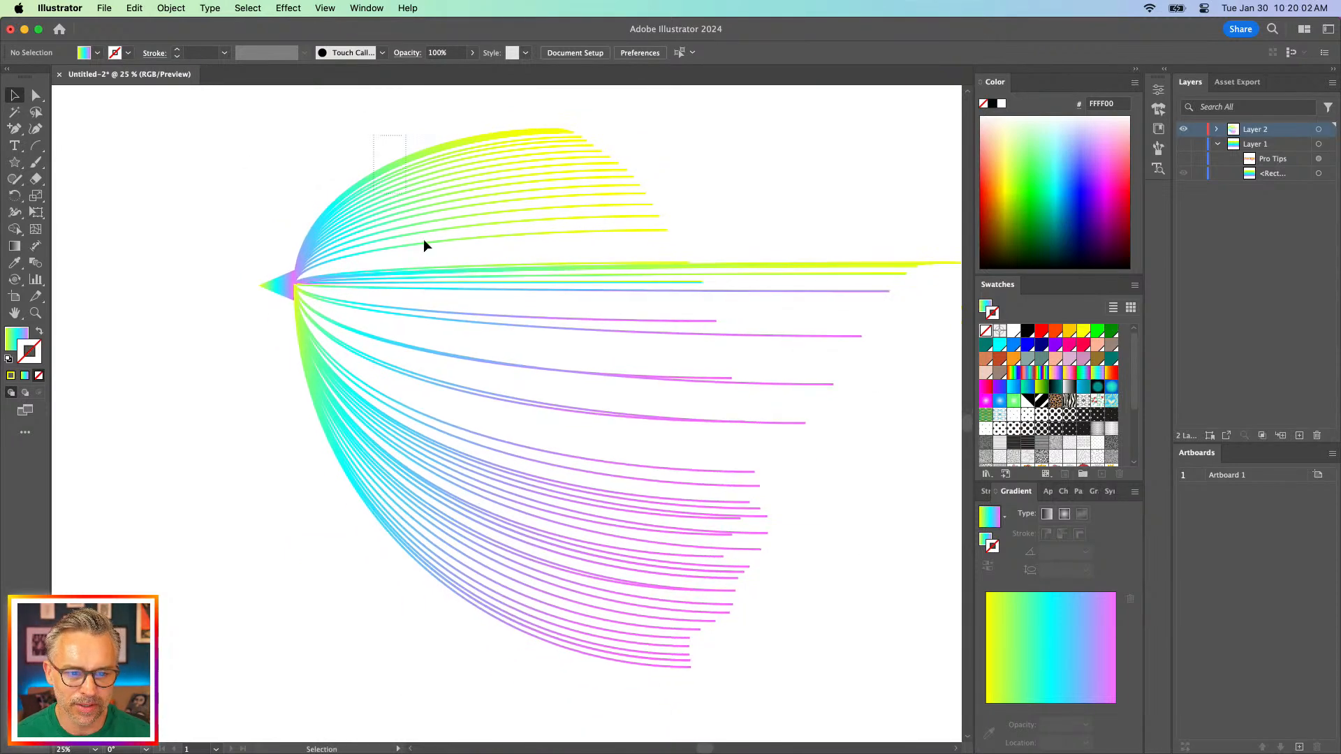
left_click(486, 651)
left_click_drag(258, 239, 279, 287)
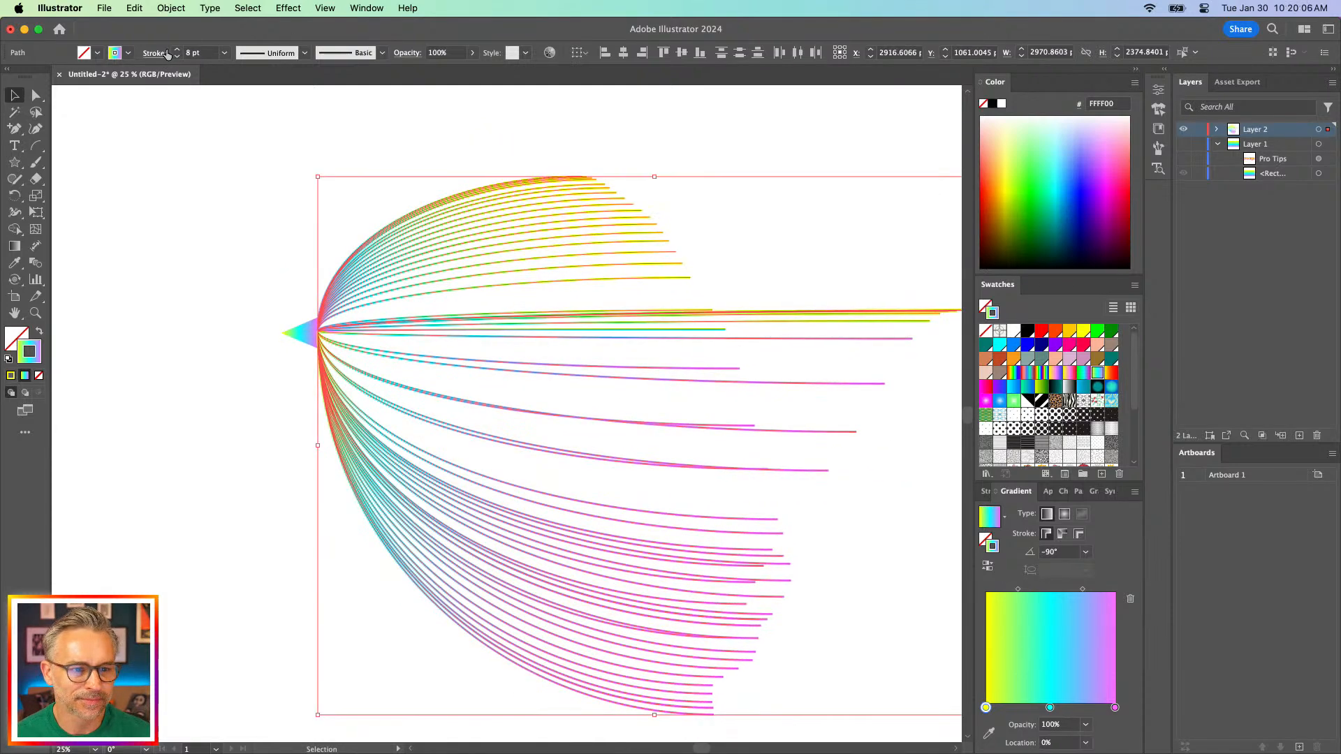
left_click(176, 49)
left_click(177, 49)
left_click(176, 49)
left_click(176, 49)
left_click(176, 49)
left_click(177, 48)
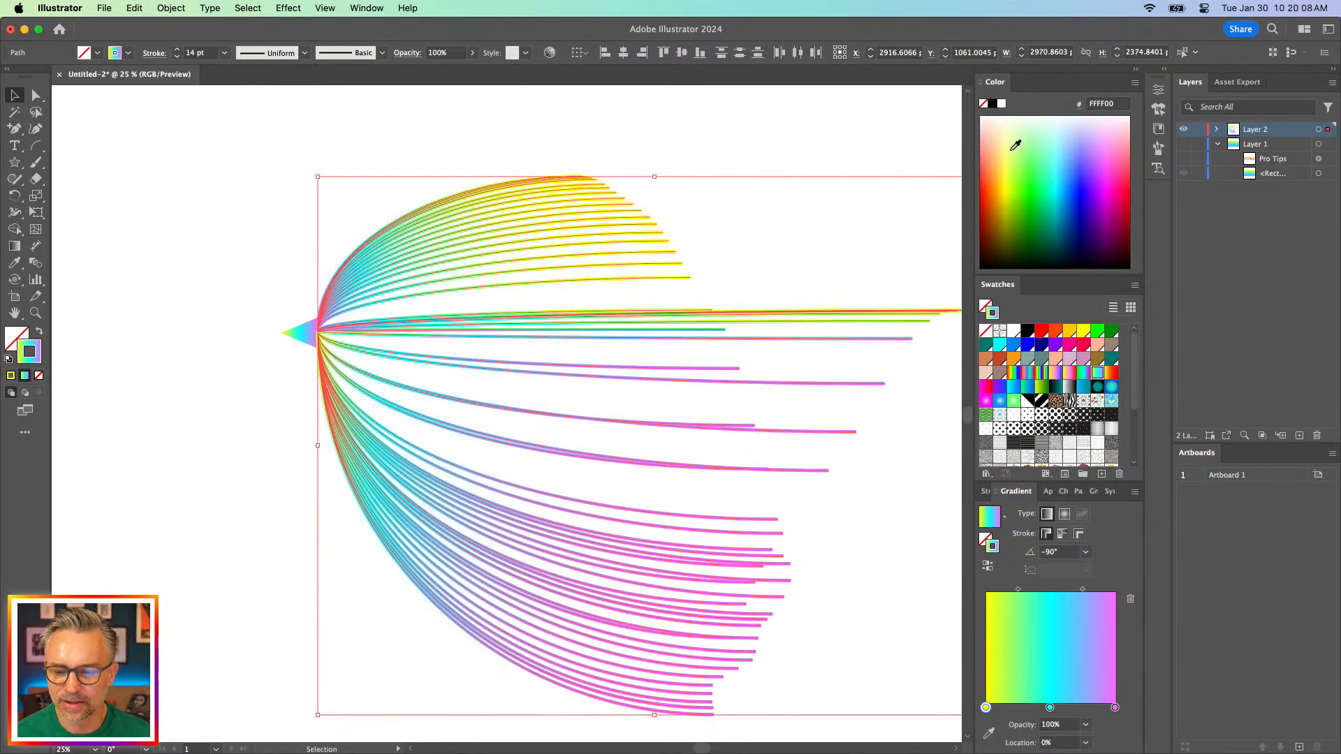
Apply the wedge-shaped width profile that tapers to a point to the arcs, and deselect them
left_click(305, 53)
left_click(250, 166)
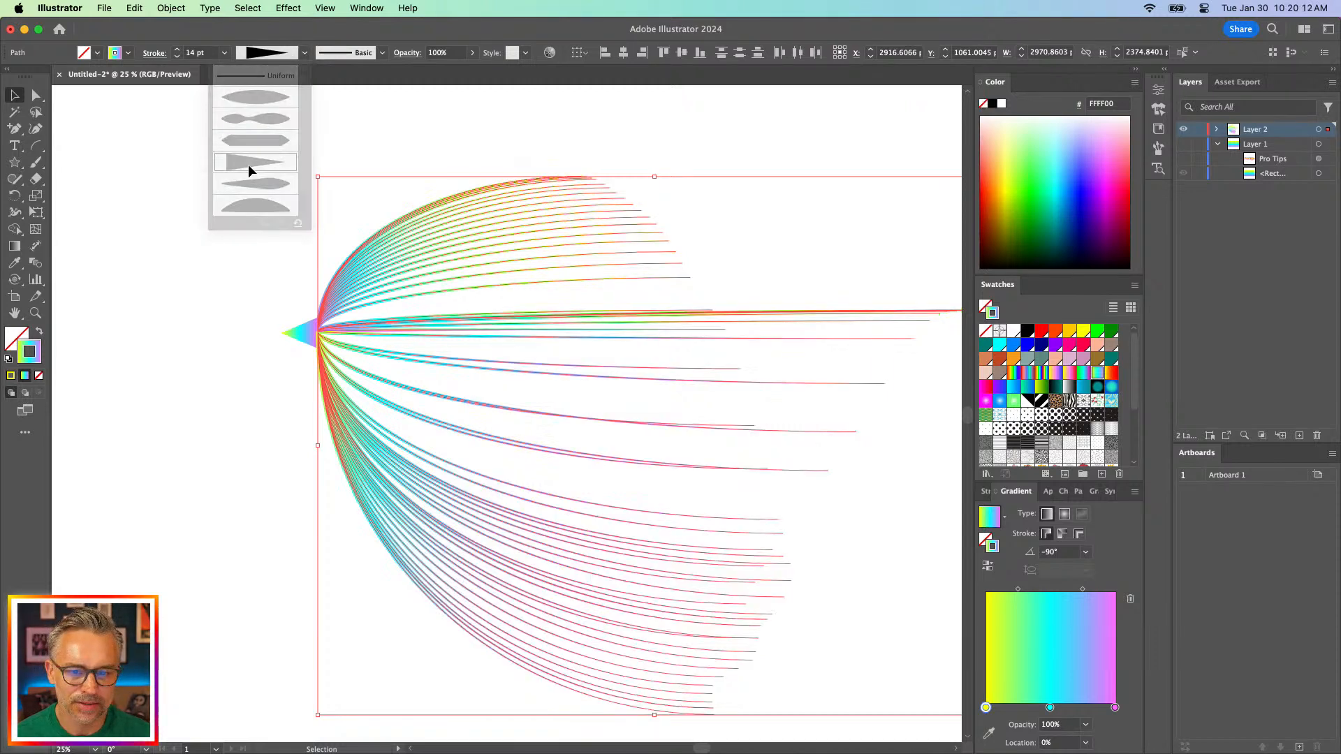
left_click(107, 211)
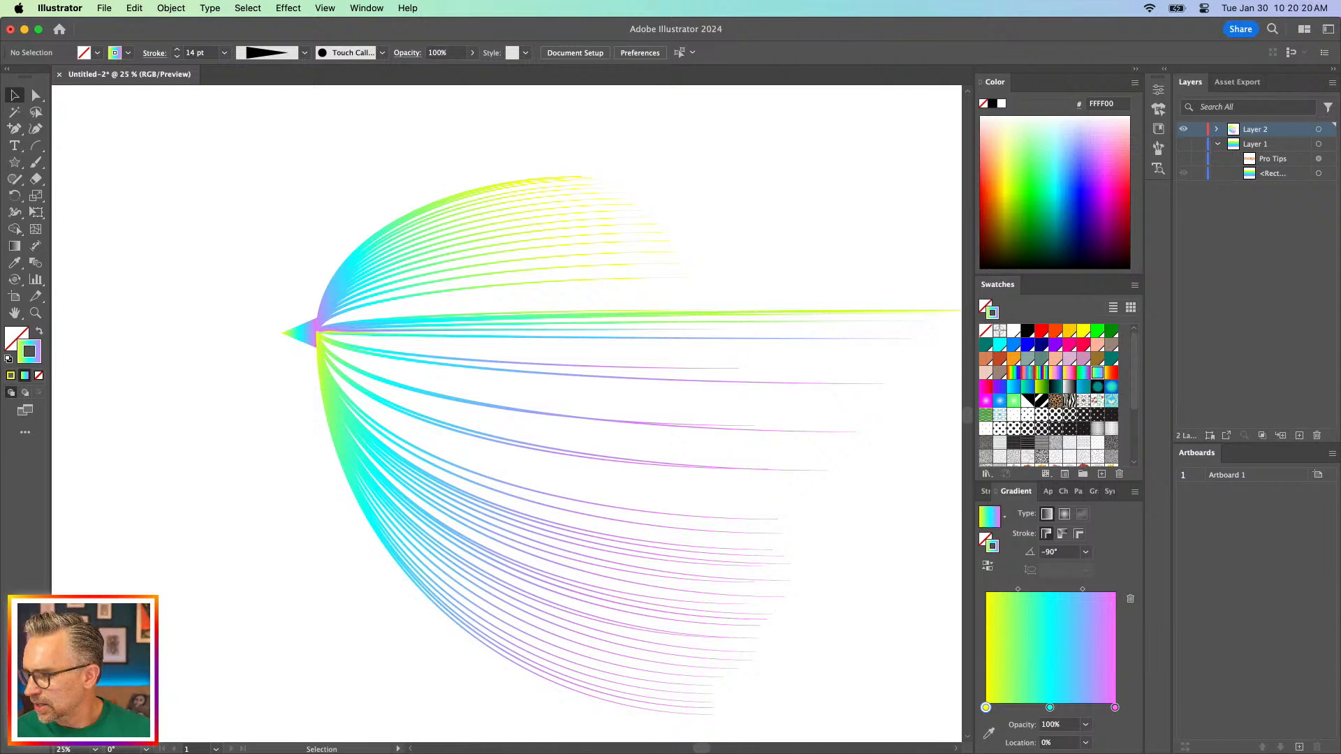
key("super+Tab")
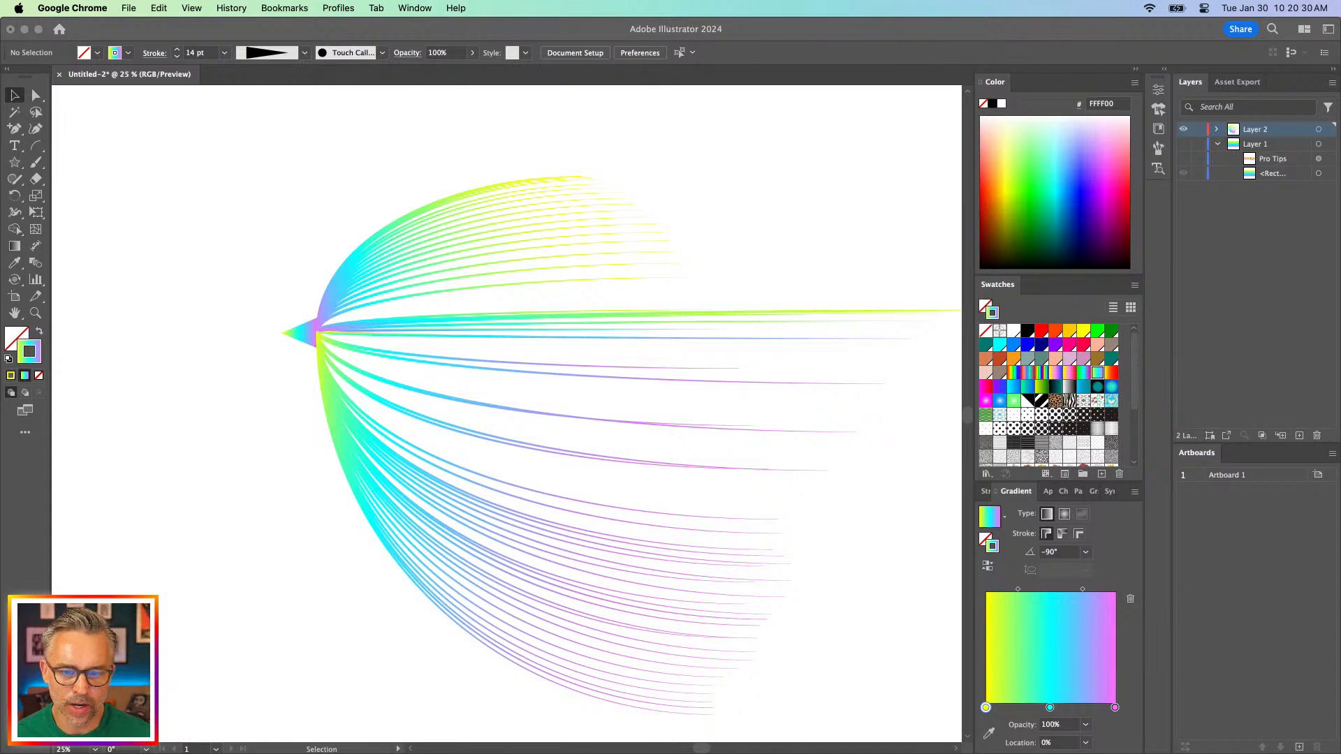
left_click(284, 297)
Set the shape, line and drawing tool groups back to the Rectangle, Line Segment and Pencil tools
scroll(279, 251, "left", 2)
scroll(279, 251, "up", 1)
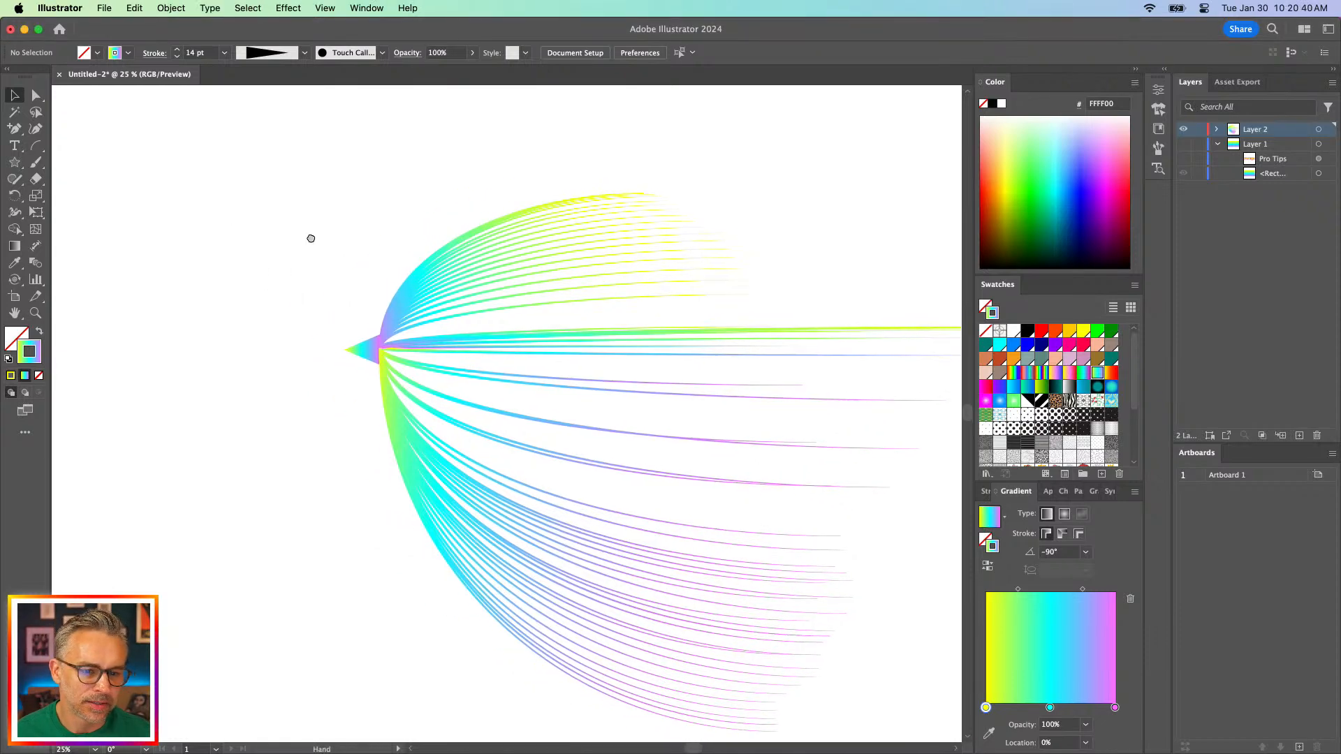
left_click(13, 163)
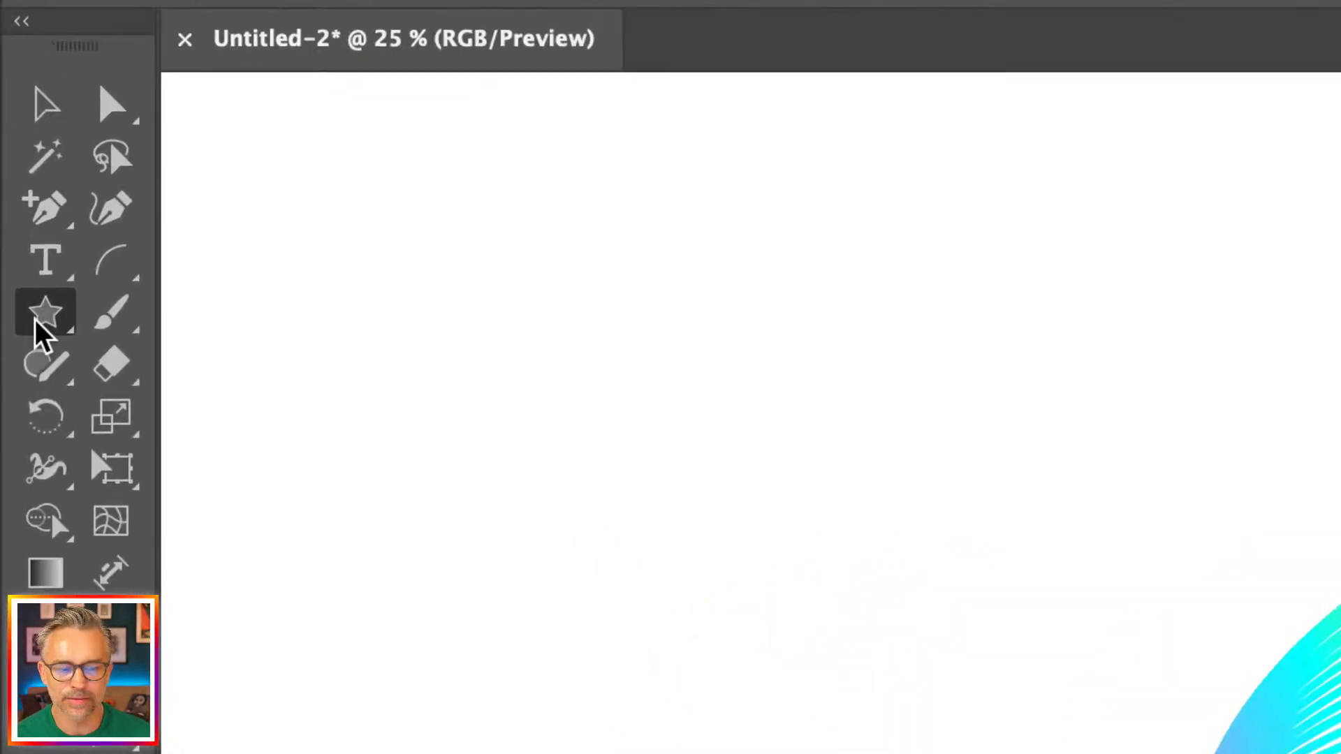
left_click(27, 109)
left_click_drag(102, 263, 211, 262)
left_click_drag(37, 301, 174, 311)
left_click_drag(43, 370, 210, 426)
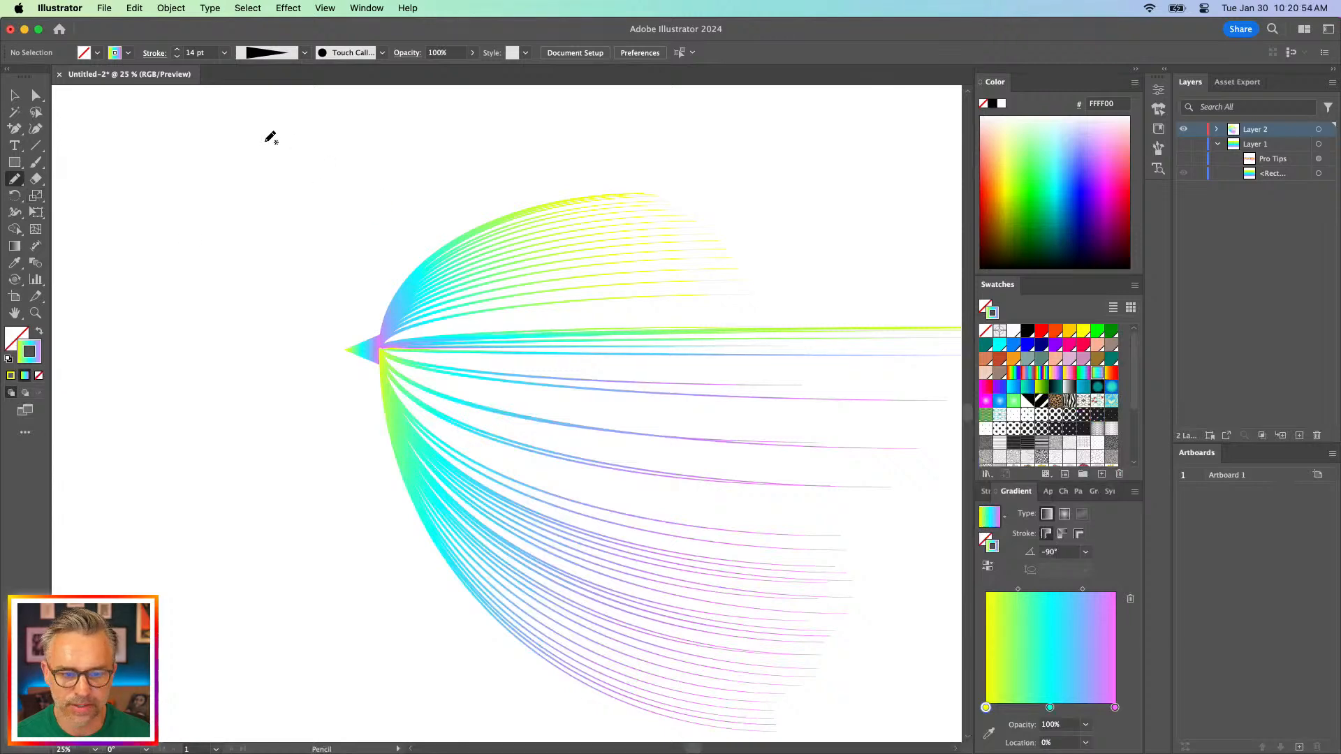
Rotate all the arcs without the triangle 90° clockwise and flatten them to about 1809 px high, placed lower on the canvas
key("v")
left_click_drag(402, 183, 554, 697)
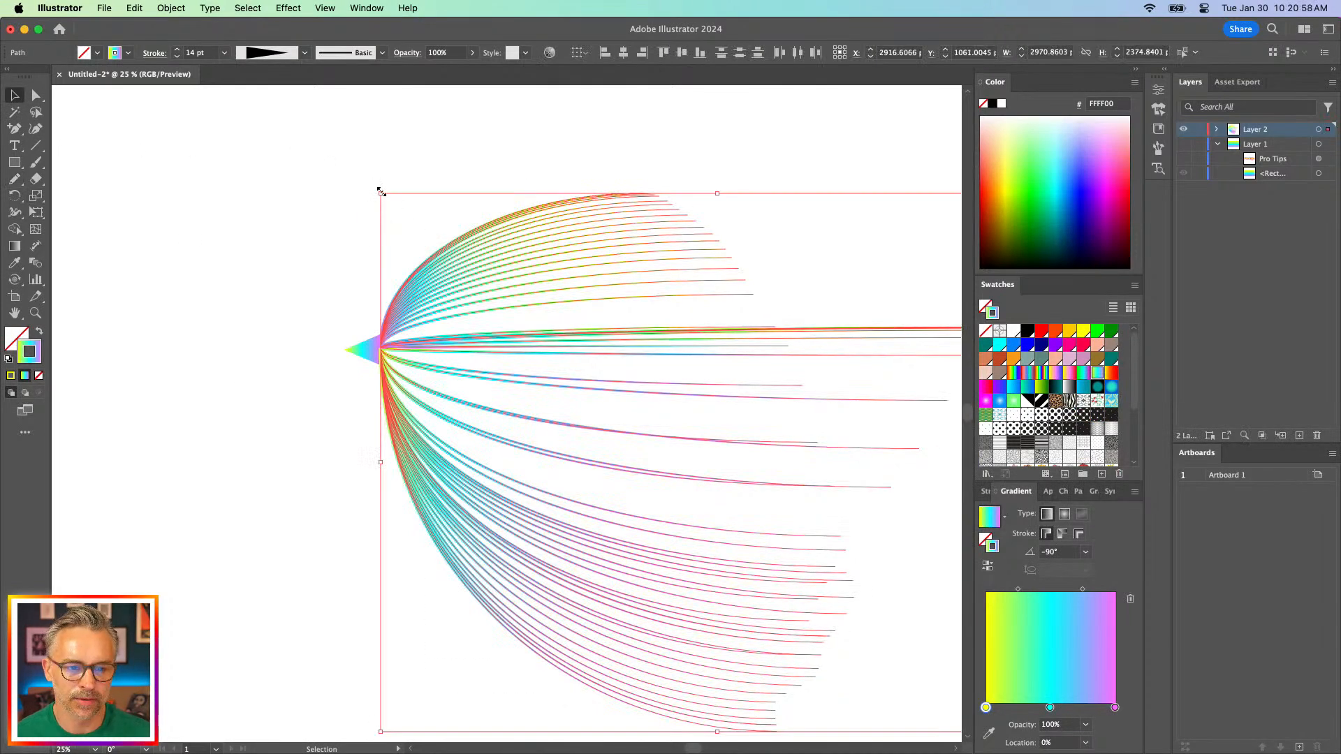
left_click_drag(381, 194, 952, 359)
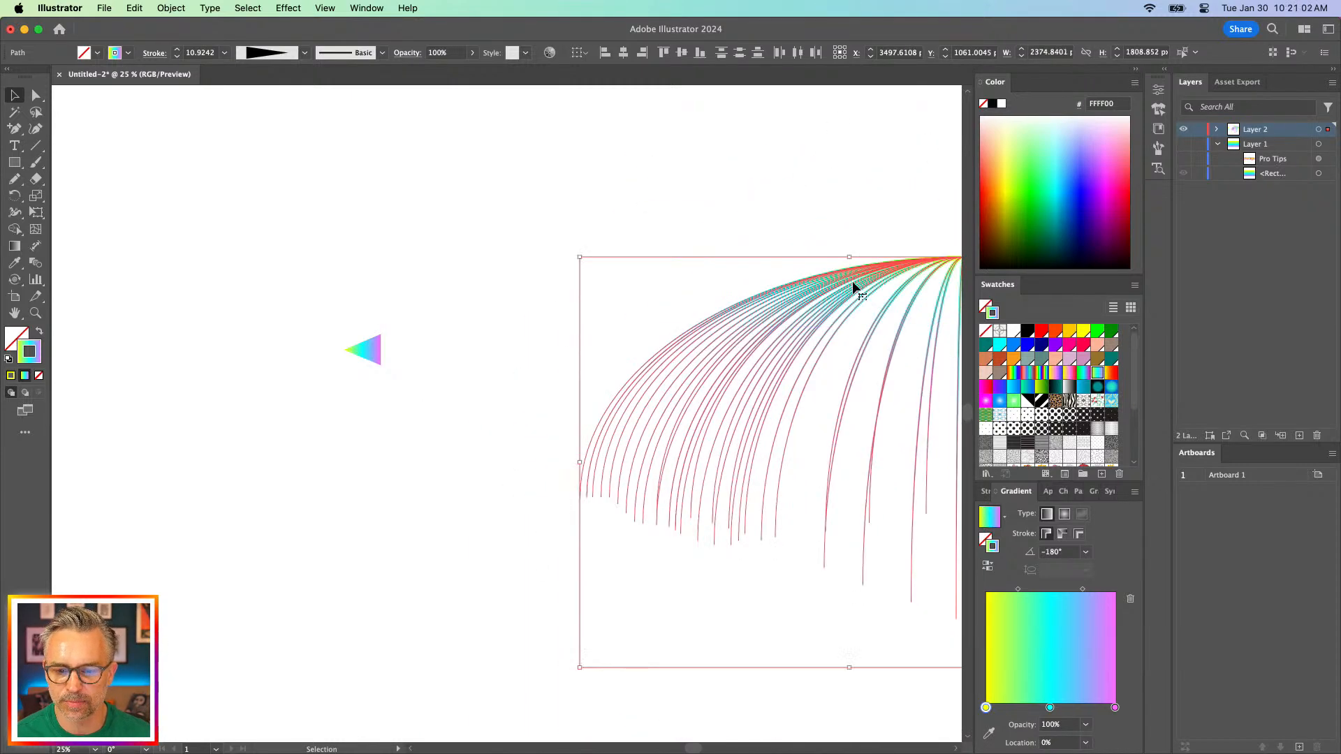
mouse_move(856, 287)
left_mouse_down()
mouse_move(345, 593)
mouse_move(470, 570)
left_mouse_up()
left_click(283, 353)
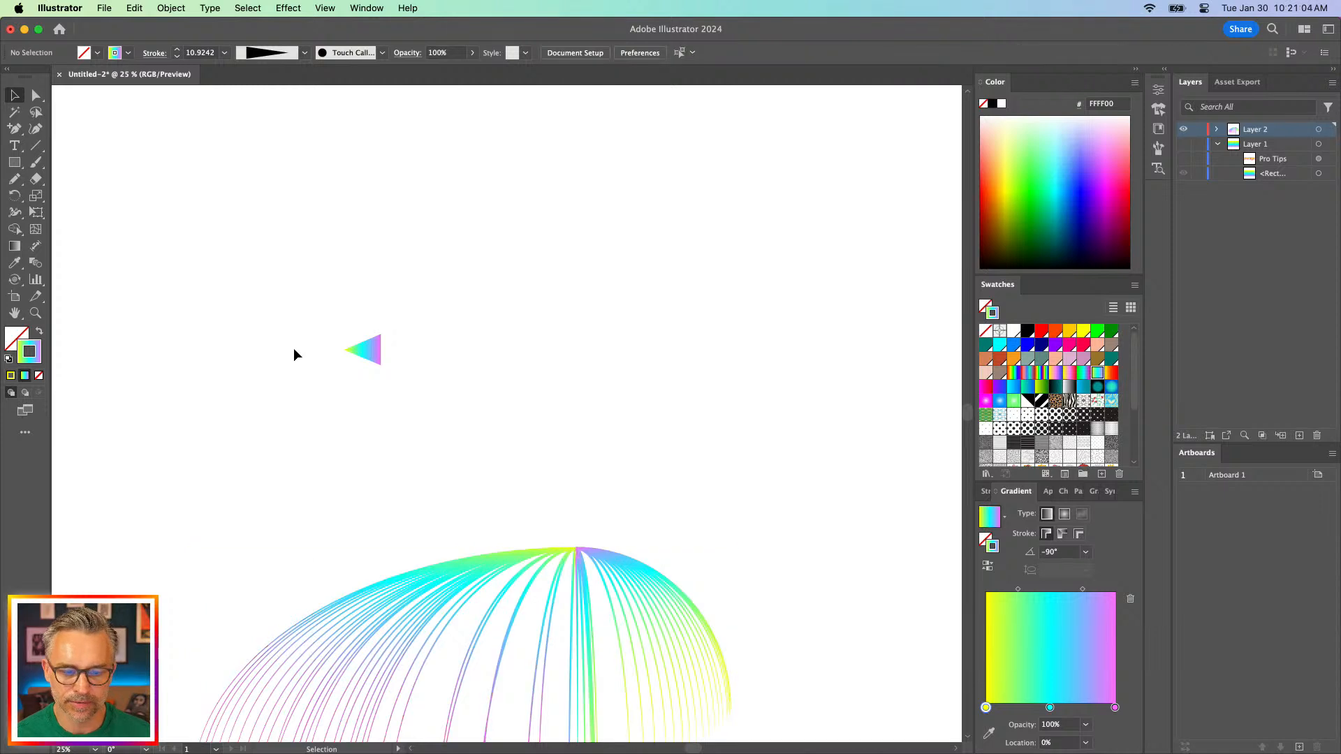
Rotate the small triangle to point diagonally up to the right and move it well above the arcs
left_click(346, 342)
left_click_drag(338, 333, 384, 183)
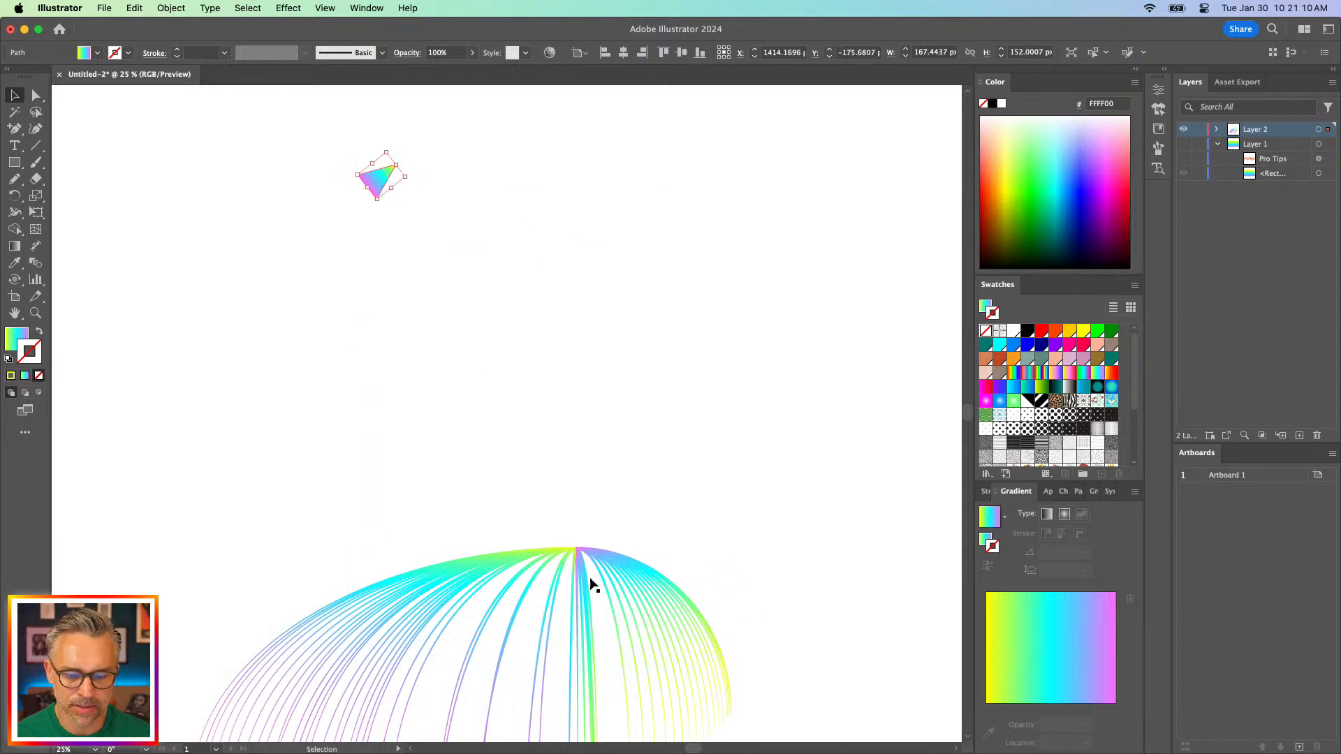
left_click_drag(422, 502, 417, 446)
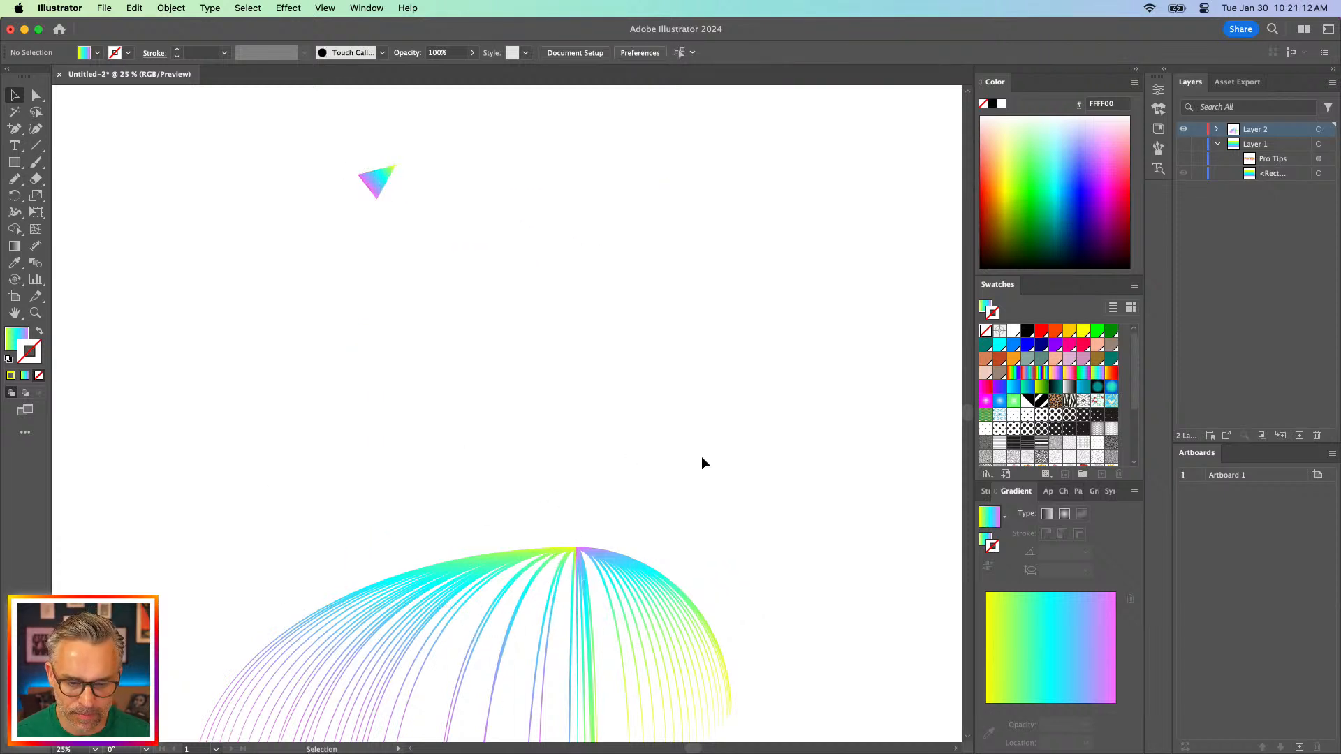
Delete the arcs curving to the right of the origin and group the remaining ones
left_click_drag(705, 478, 583, 707)
key("Delete")
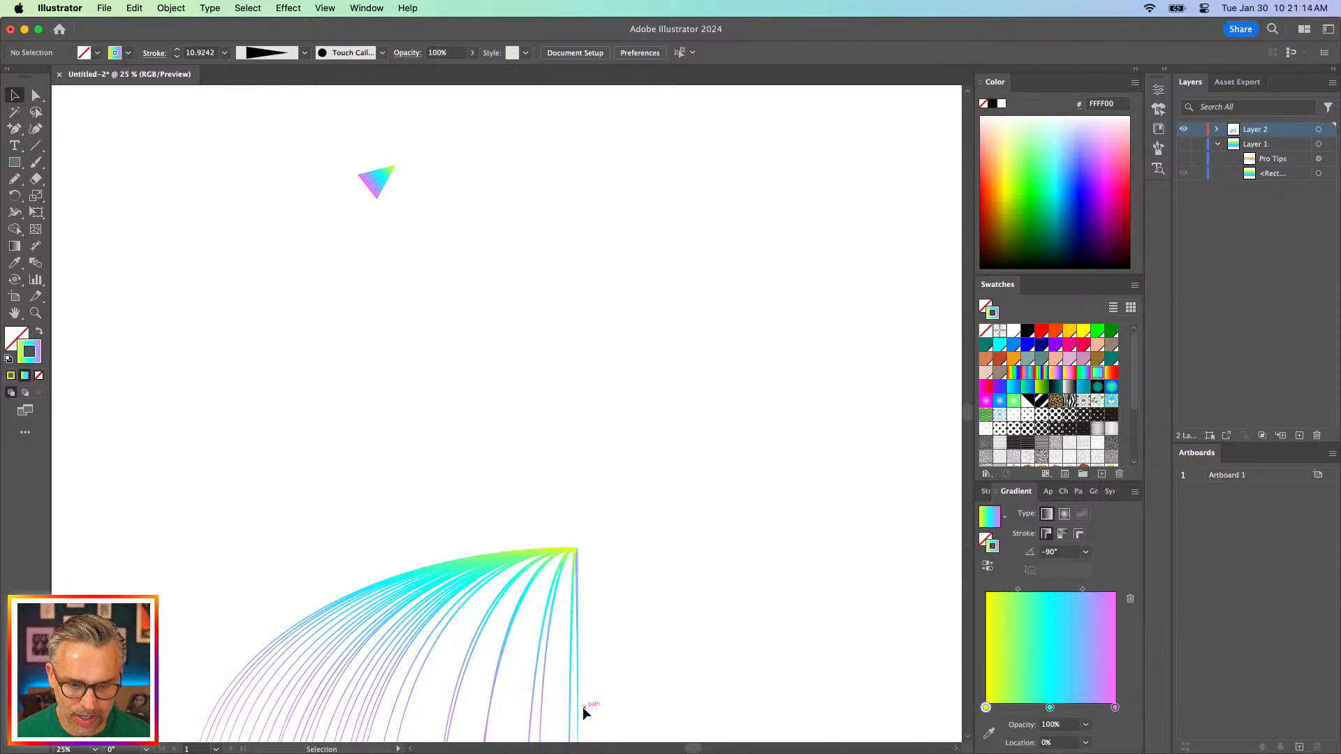
left_click_drag(309, 494, 593, 619)
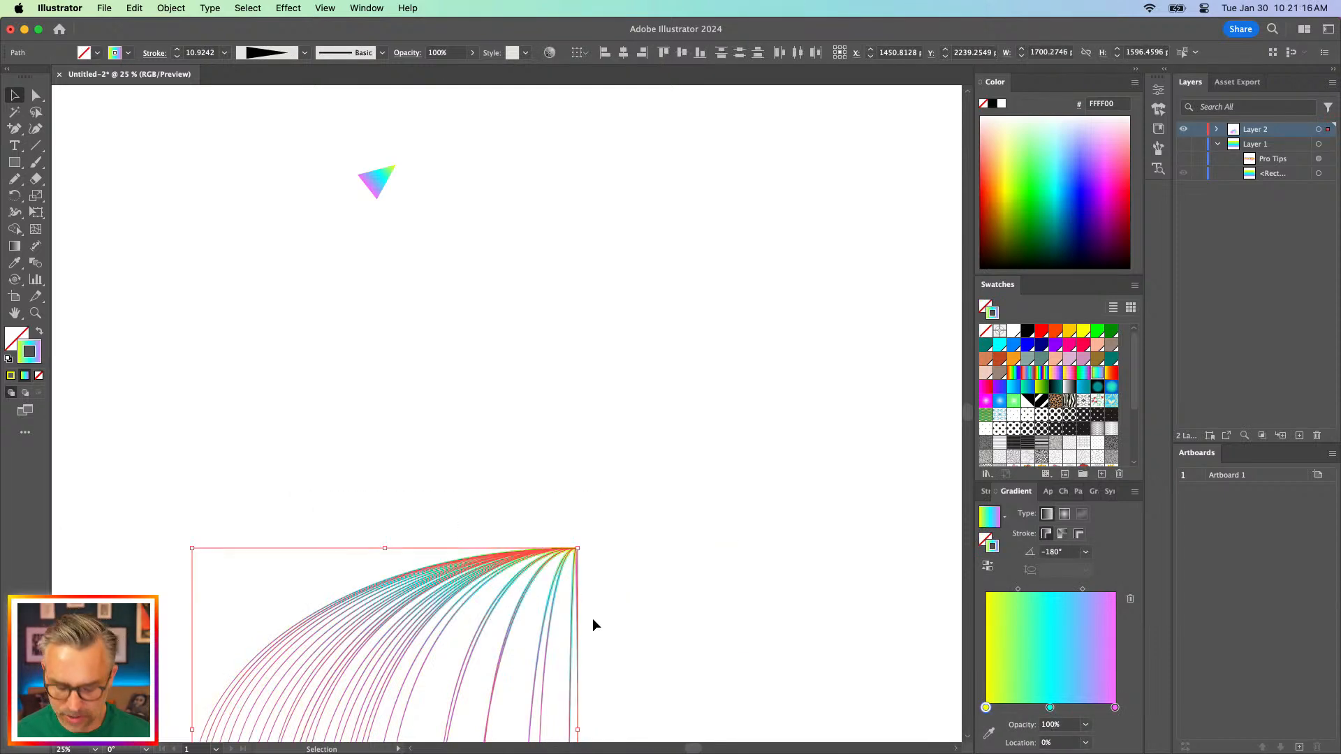
key("super+g")
key("a")
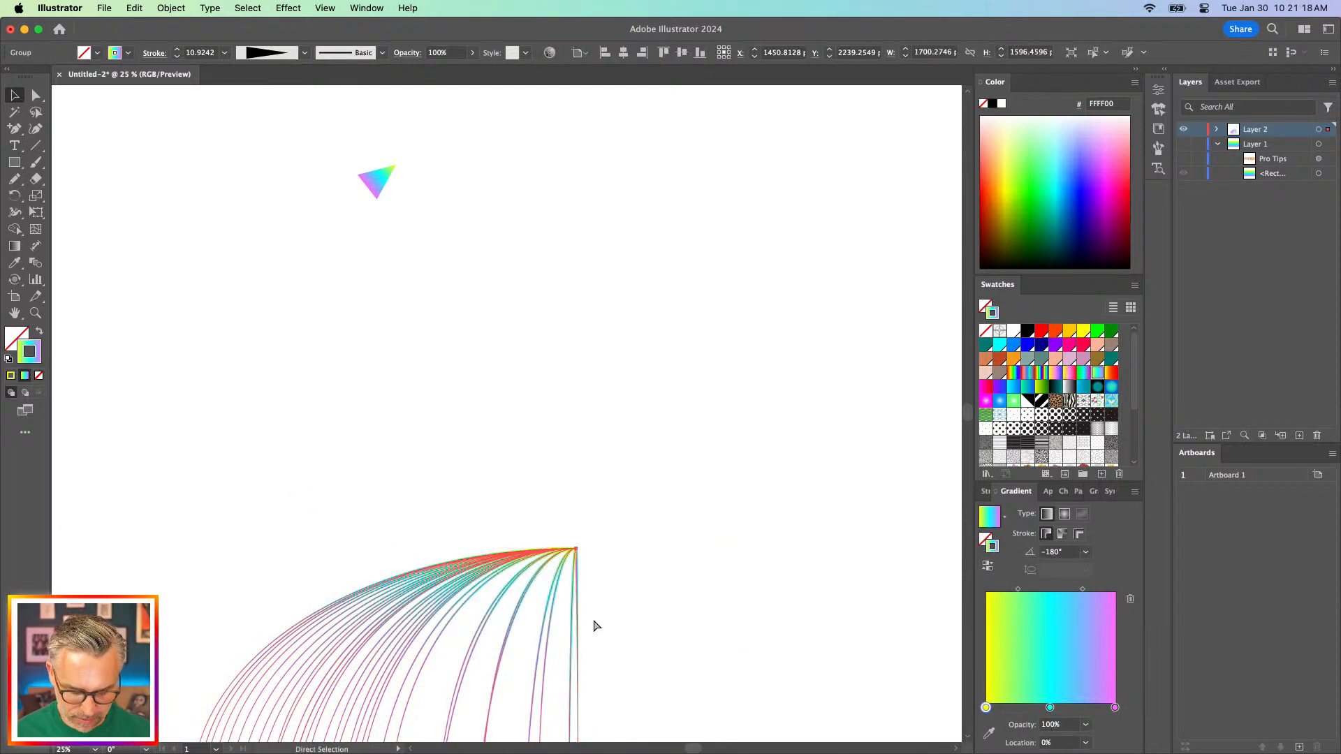
Duplicate the arc group to its right and reflect the copy across the vertical axis
key("v")
left_click_drag(356, 602, 575, 605)
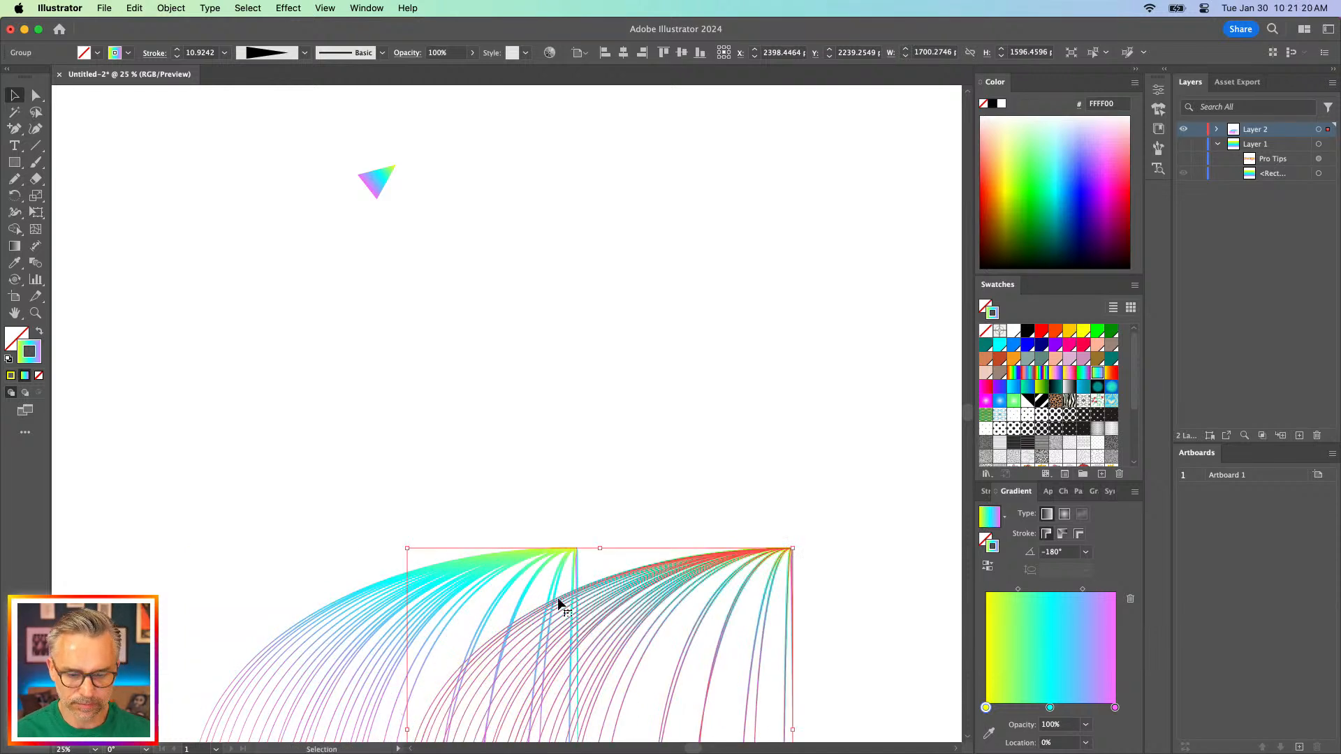
left_click_drag(15, 196, 66, 212)
double_click(14, 197)
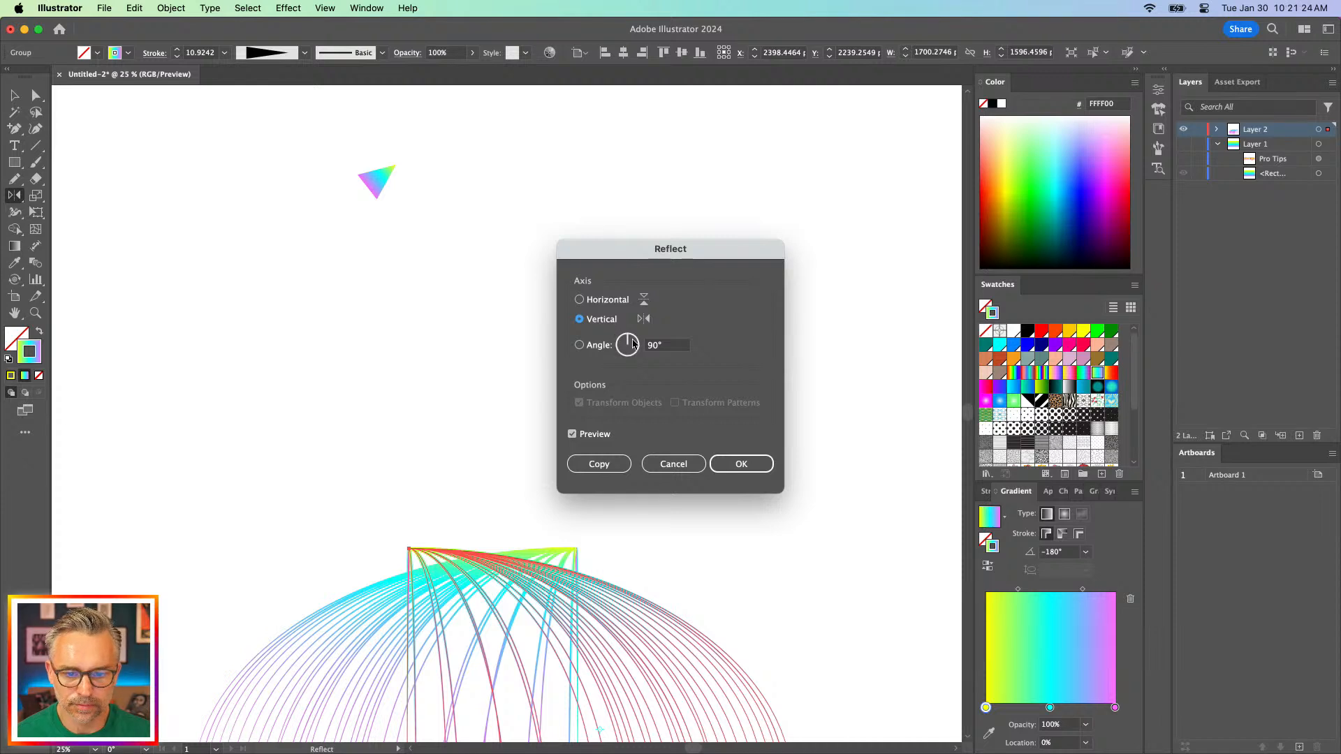
left_click(742, 463)
Join the mirrored arcs to the originals at the origin to form a symmetrical dome, and place the triangle above its right half
key("v")
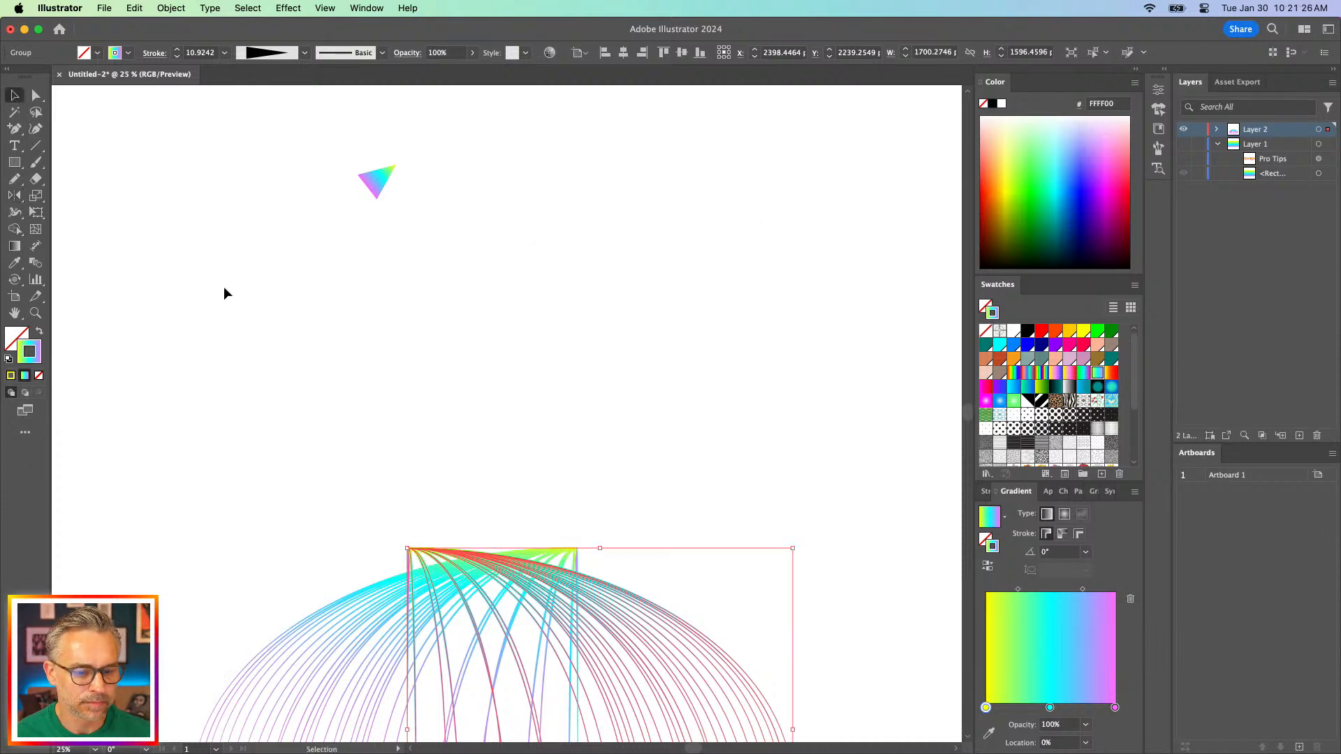
left_click_drag(473, 550, 643, 559)
left_click(426, 448)
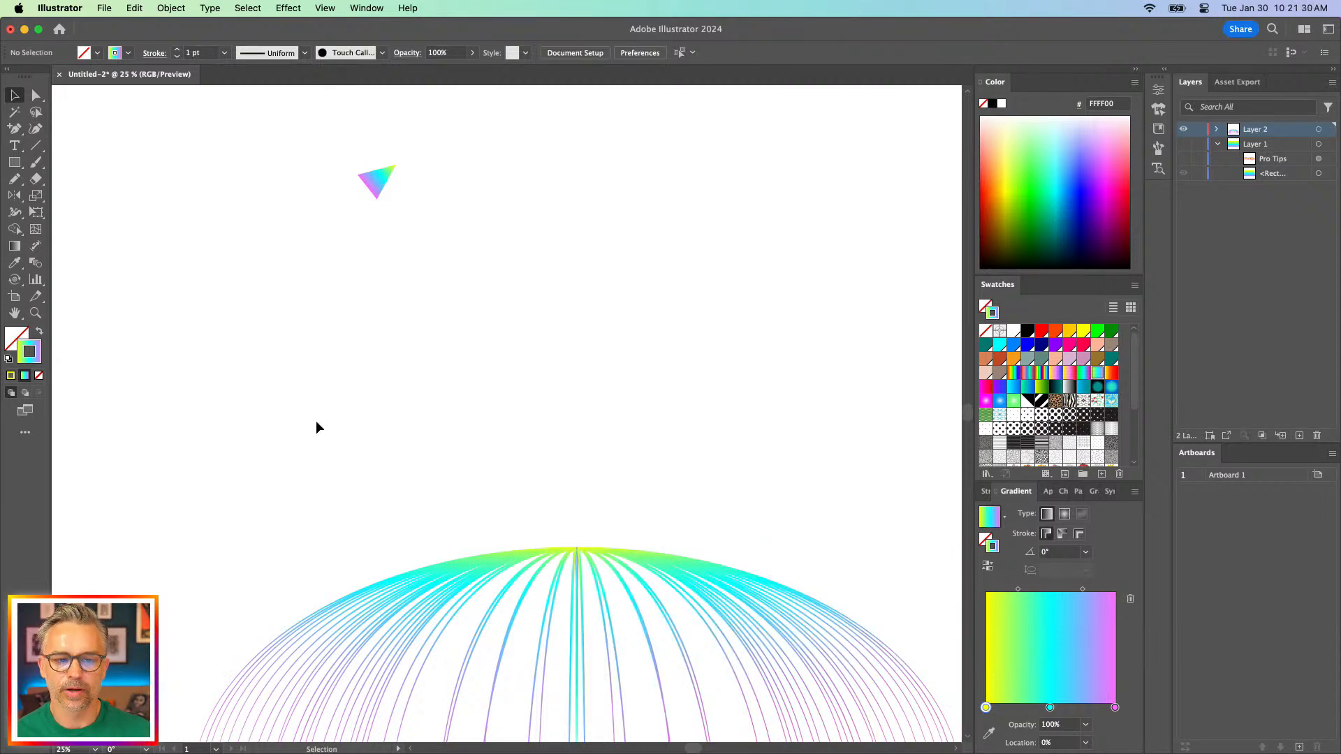
left_click_drag(375, 181, 711, 213)
left_click(442, 225)
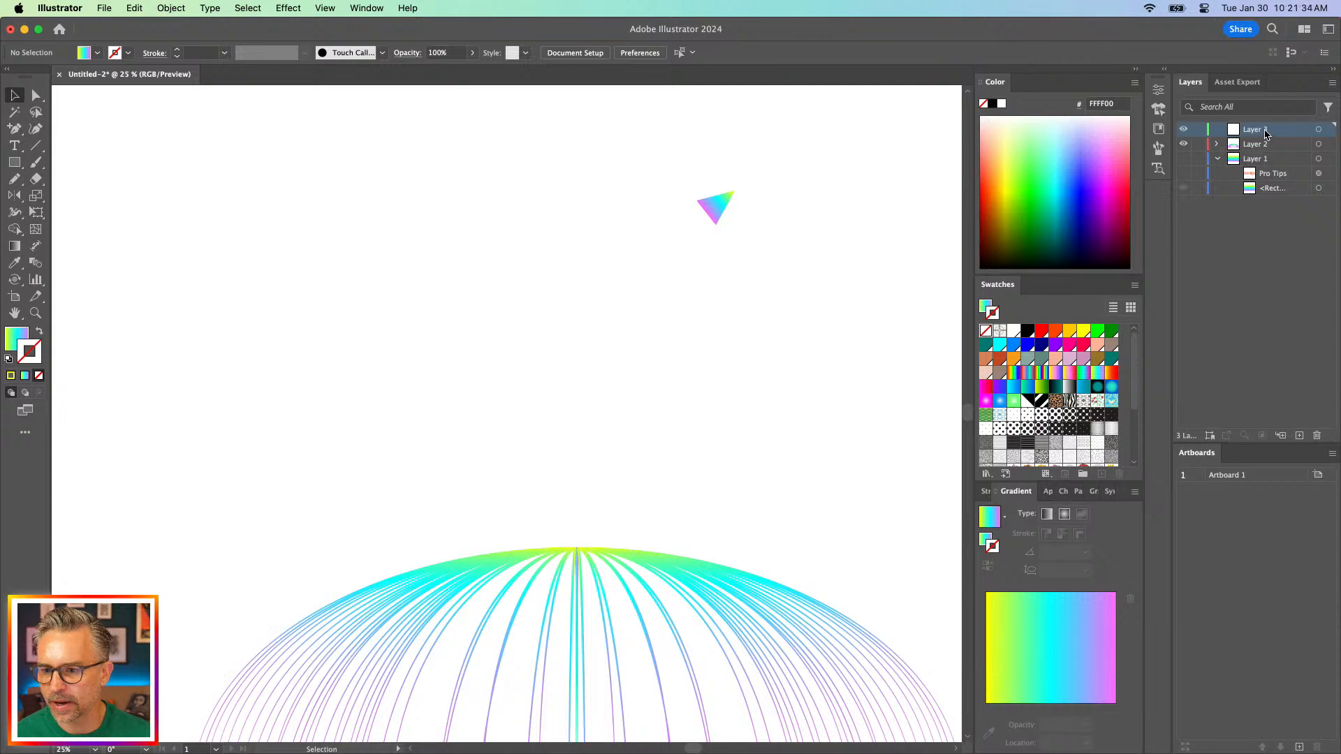
Add a new layer beneath the others and draw a rectangle about 4368 × 3226 px on it, behind the artwork
left_click_drag(1266, 134, 1236, 241)
left_click(1218, 144)
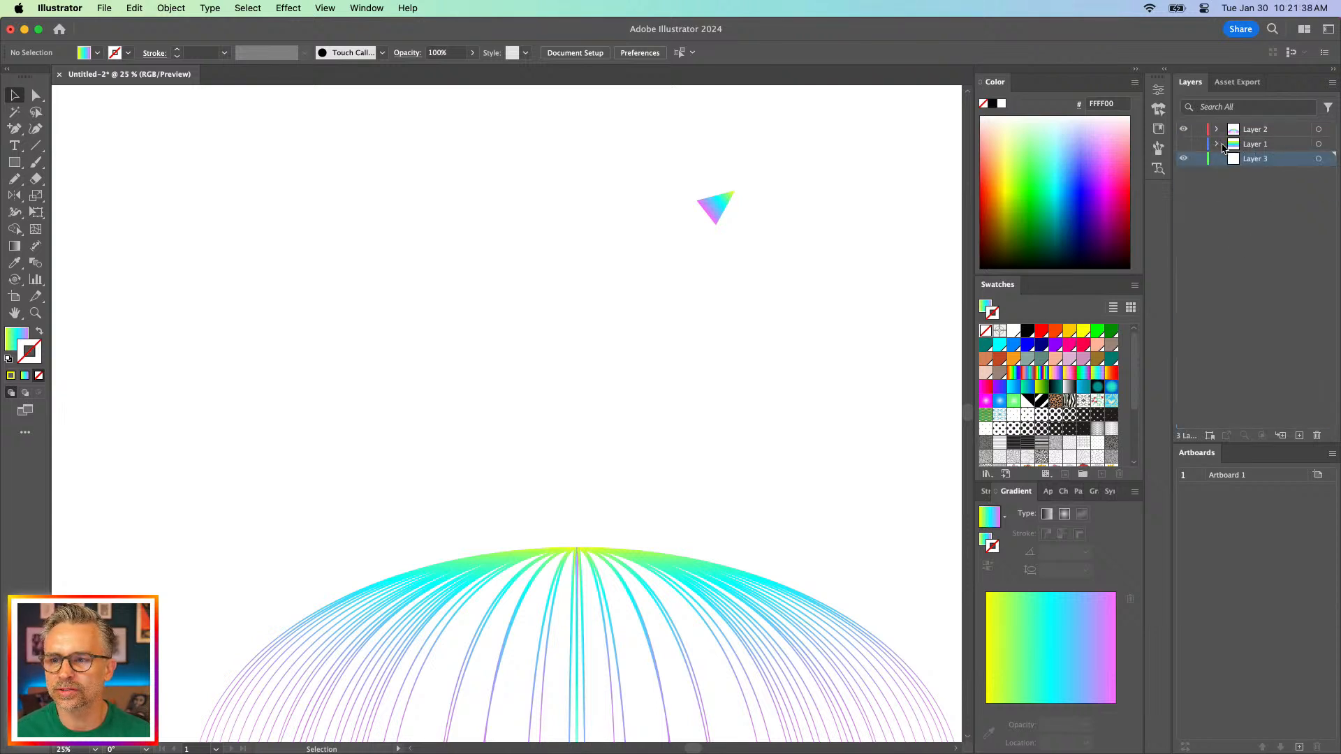
key("super+minus")
key("super+minus")
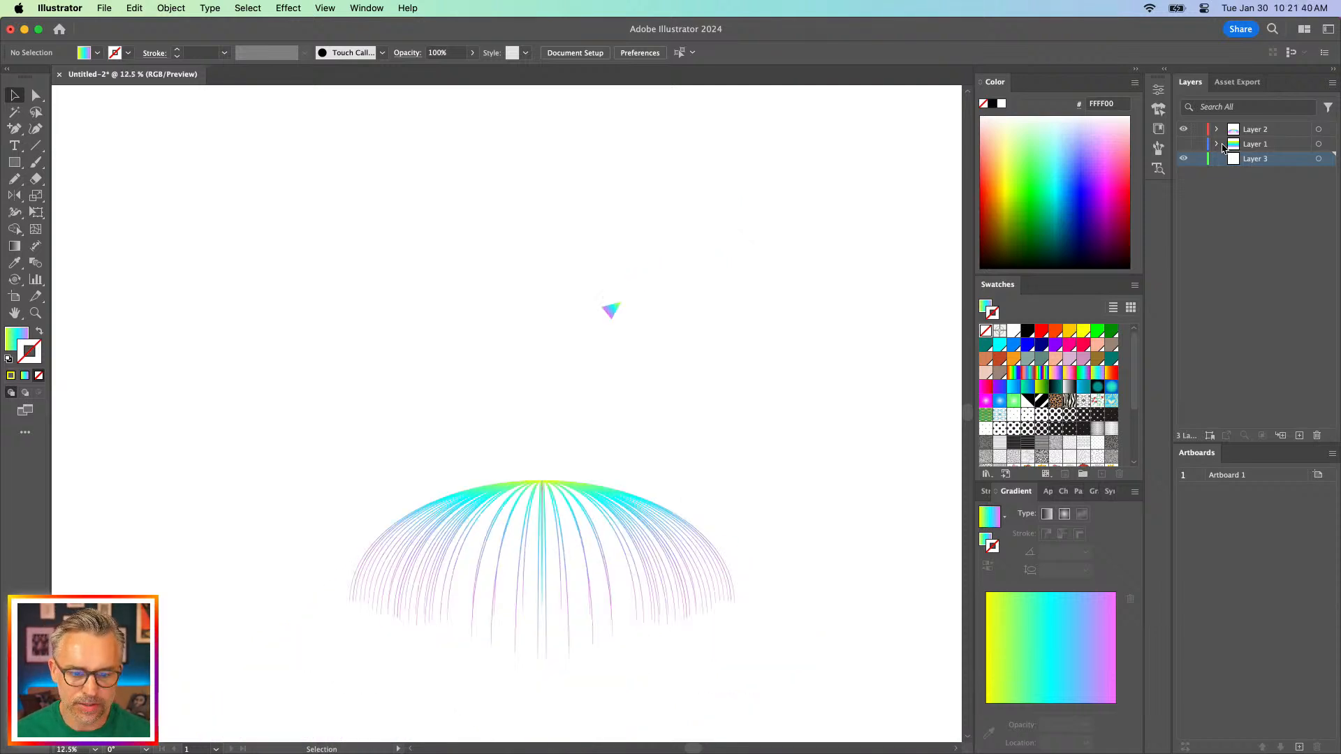
left_click(14, 162)
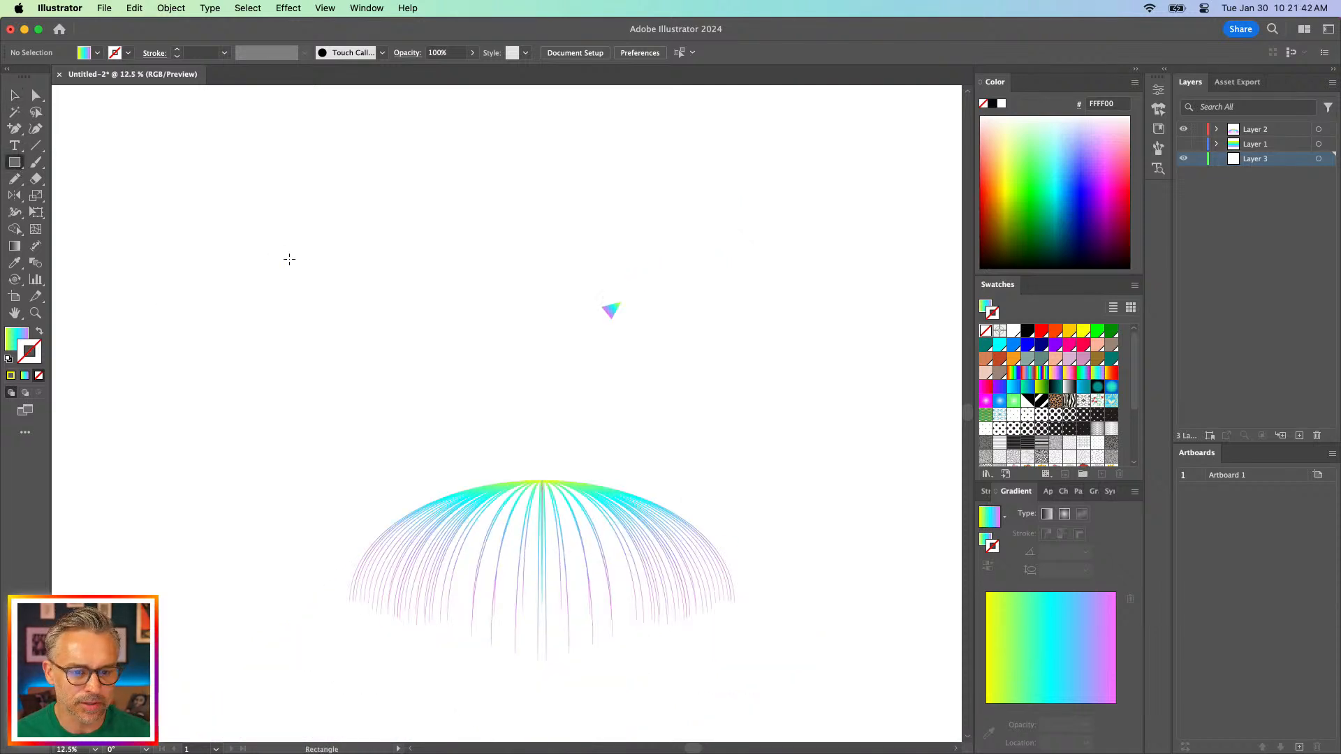
mouse_move(289, 259)
left_mouse_down()
mouse_move(848, 629)
mouse_move(785, 624)
left_mouse_up()
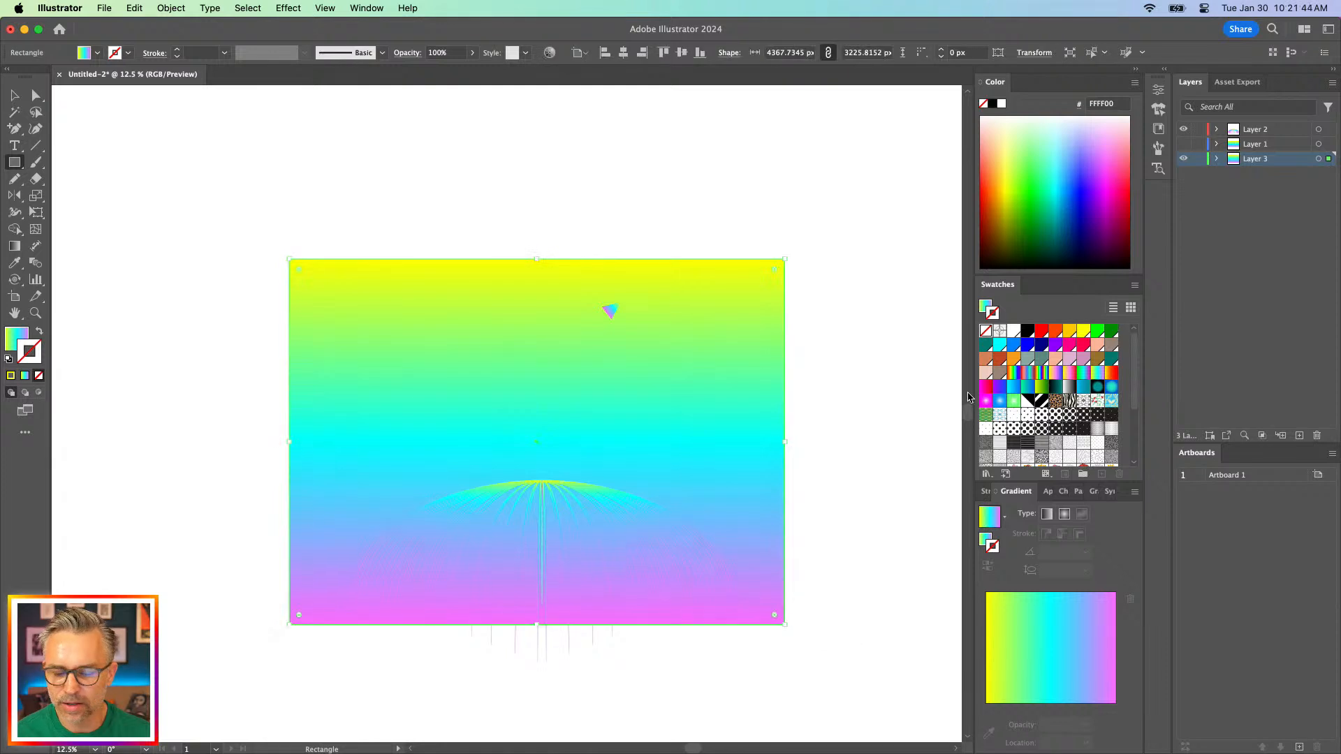
Fill the background rectangle with the green-to-blue gradient swatch and remove its stroke
left_click(1031, 388)
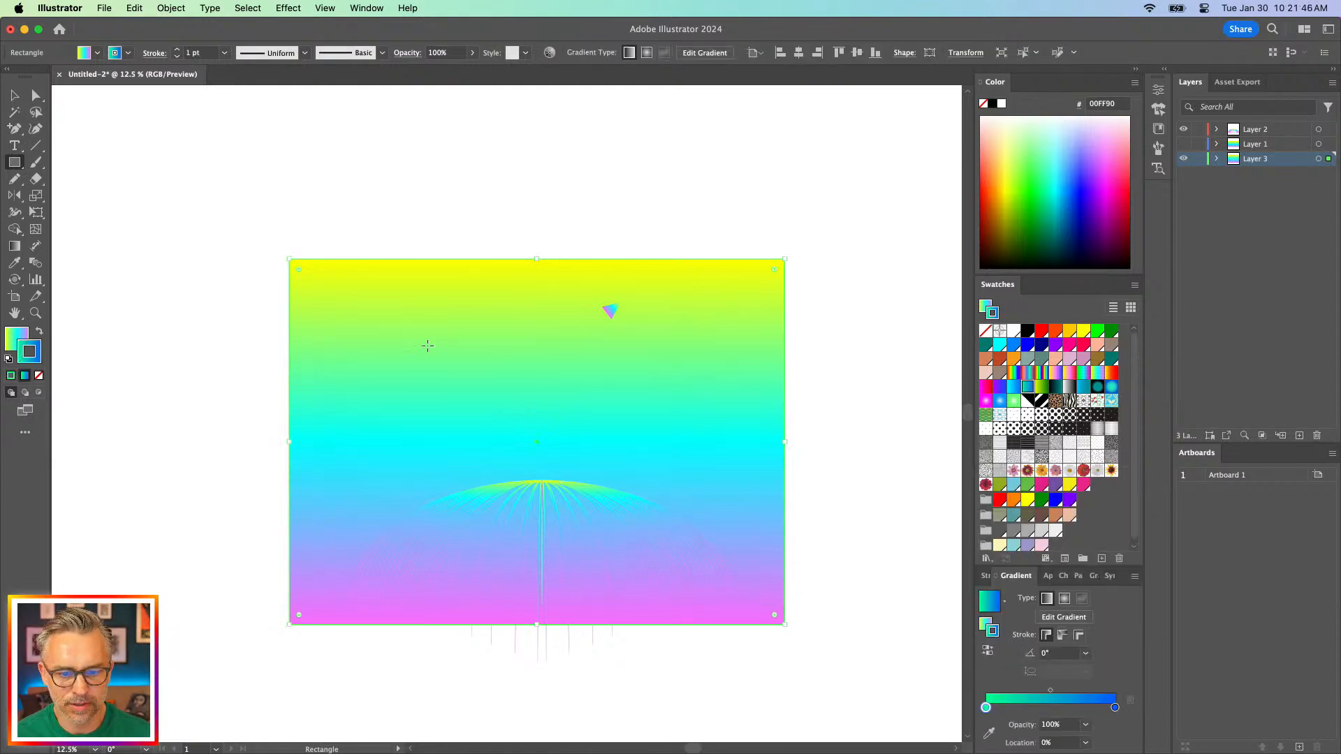
left_click(39, 331)
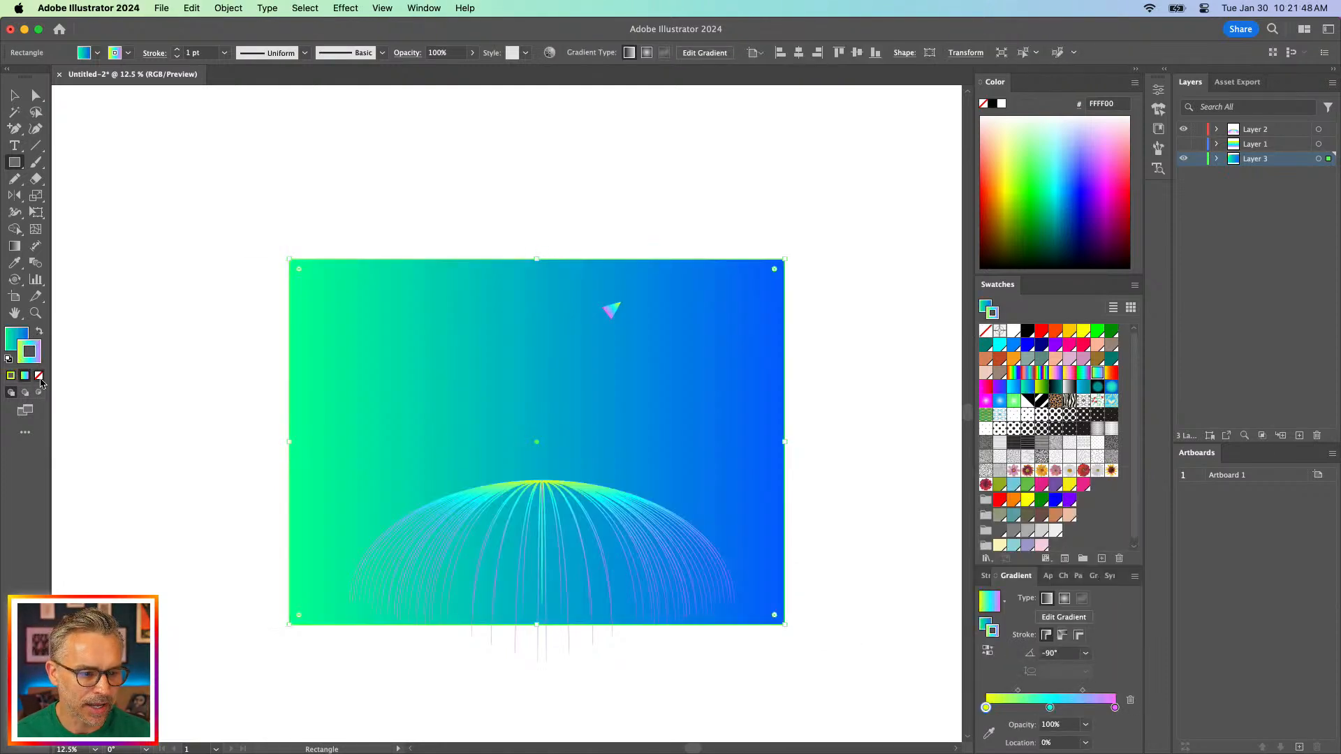
left_click(39, 375)
left_click(14, 334)
left_click(14, 334)
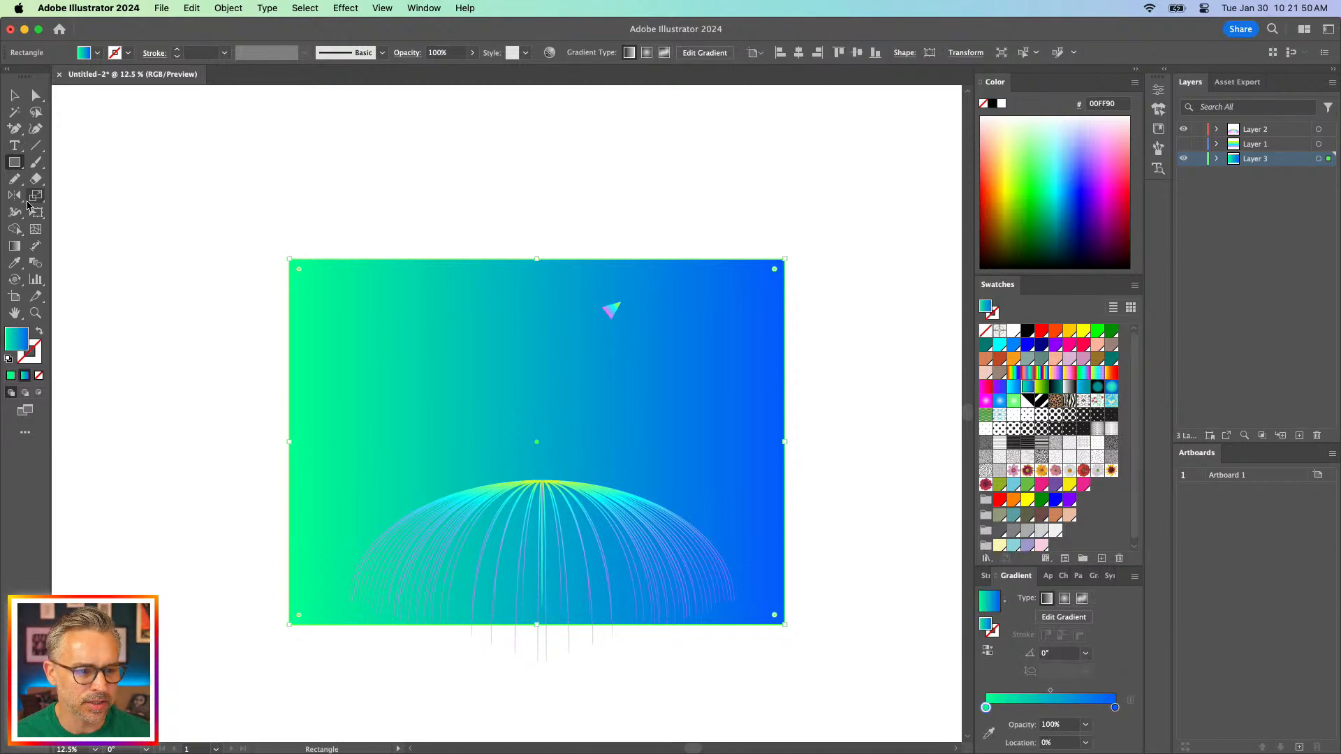
Redirect the rectangle's gradient vertically, with green at the bottom and blue at the top
left_click(14, 246)
mouse_move(492, 584)
left_mouse_down()
mouse_move(517, 256)
mouse_move(530, 281)
mouse_move(537, 273)
left_mouse_up()
left_click(537, 272)
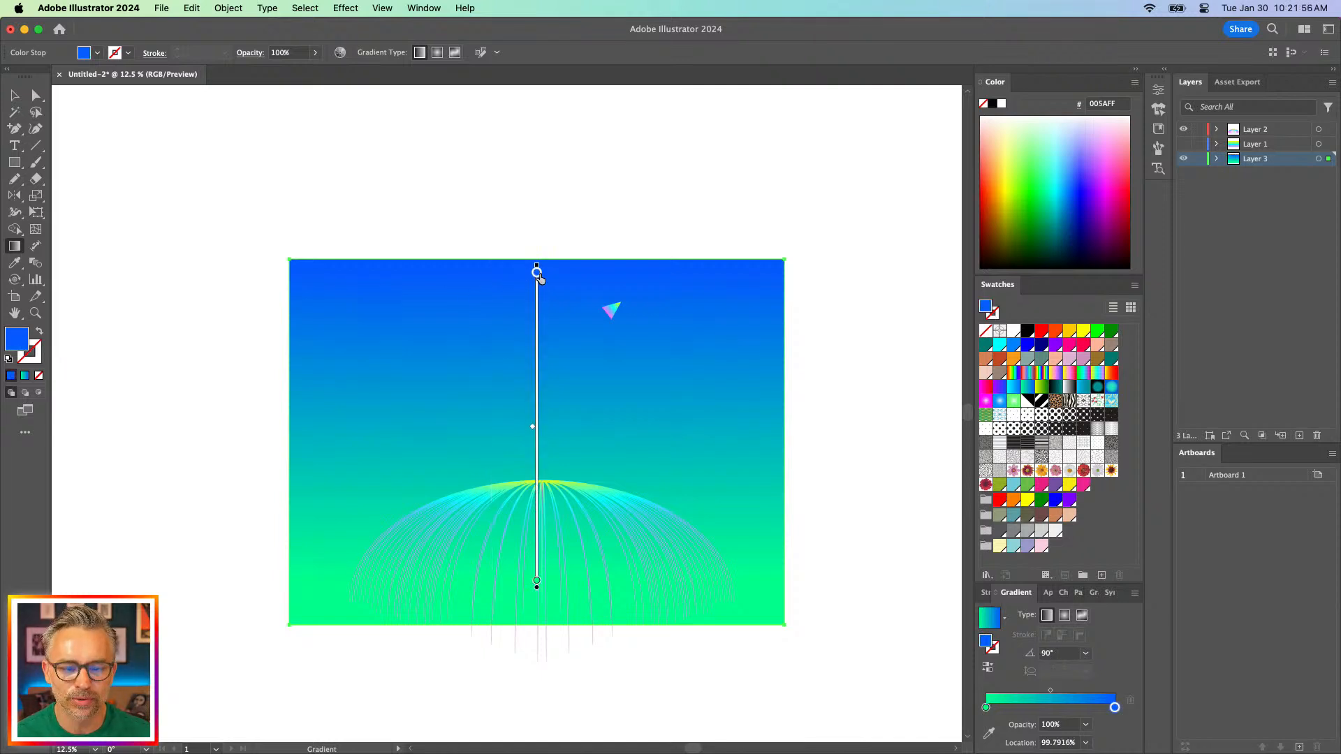
Change the gradient's upper colour stop to purple with a hue of 272° (8800FF)
double_click(537, 272)
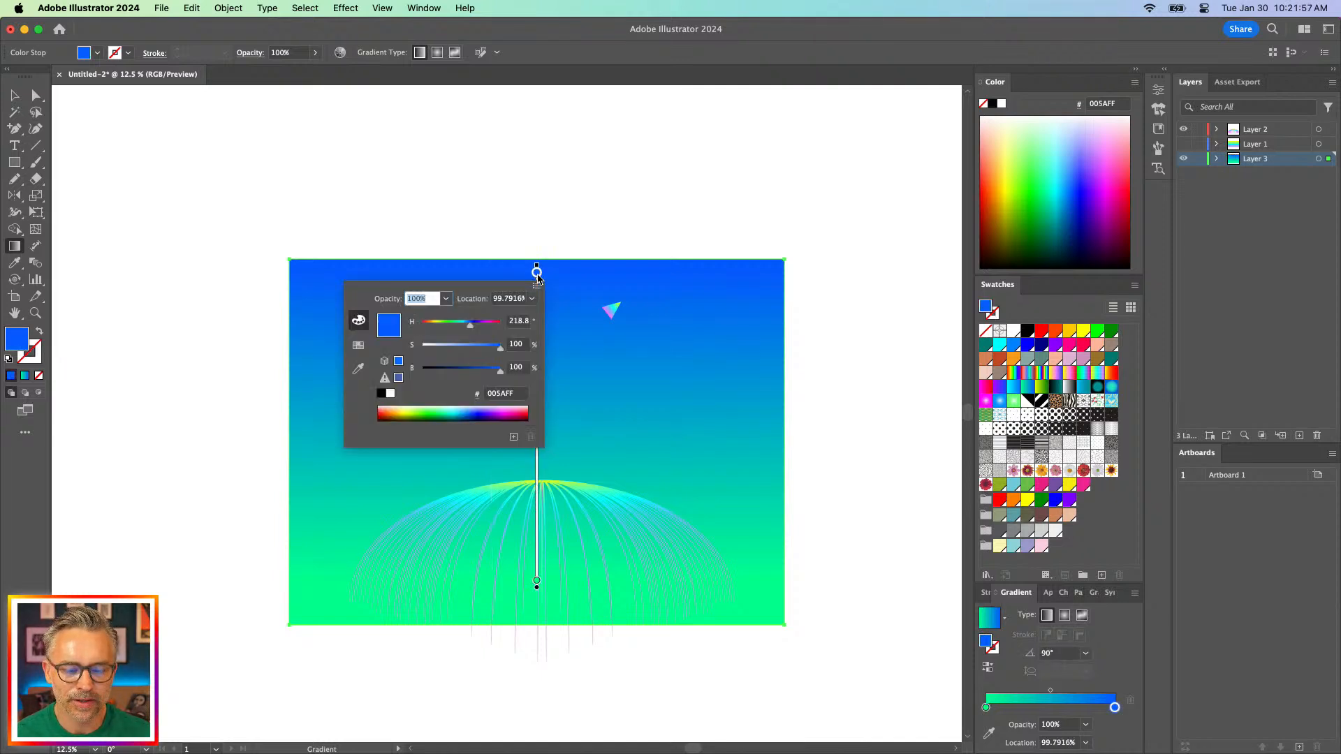
left_click(475, 326)
left_click(482, 330)
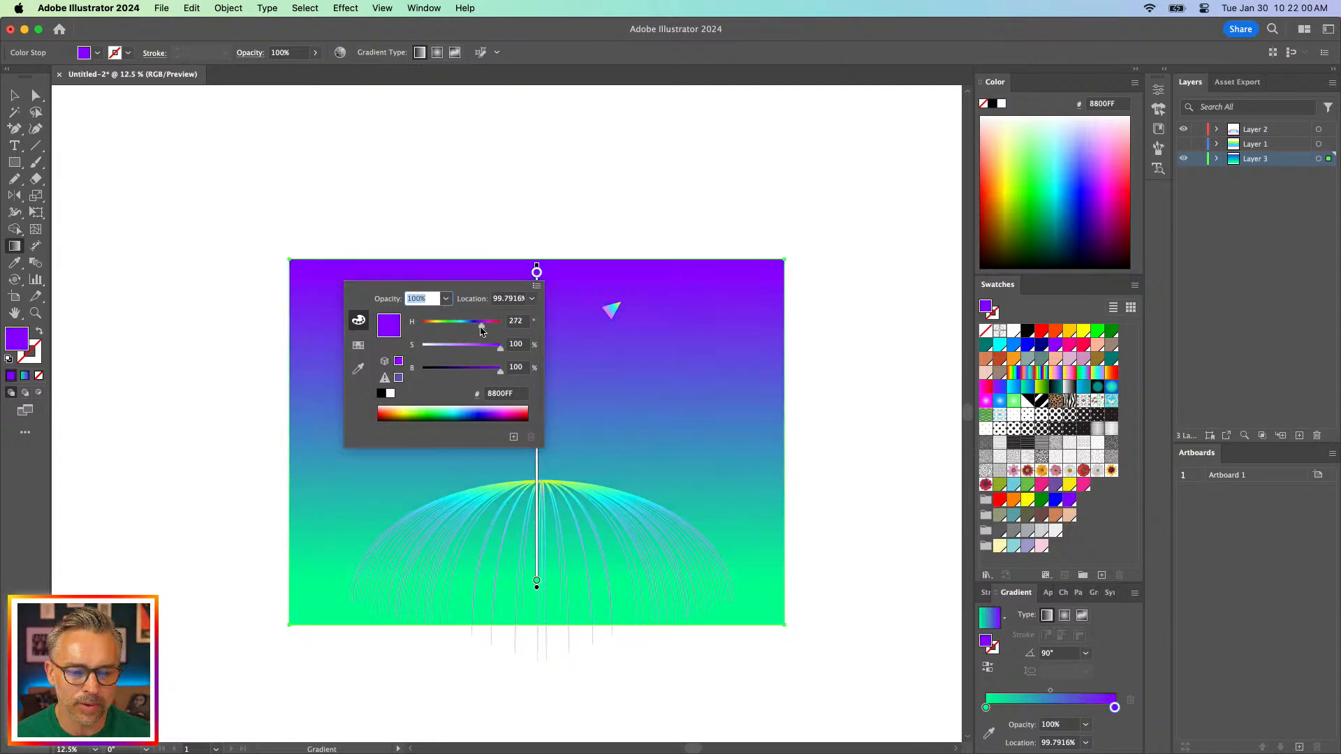
left_click_drag(484, 329, 481, 331)
left_click(481, 330)
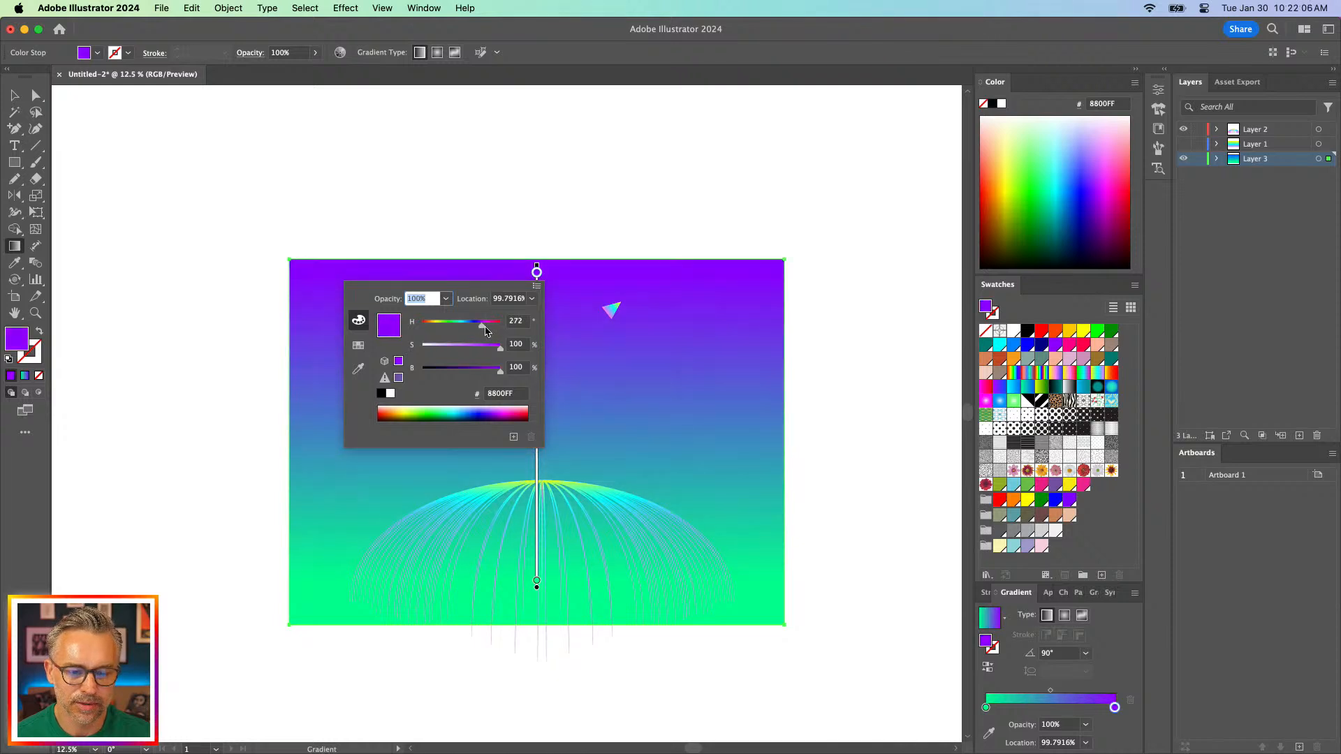
key("Escape")
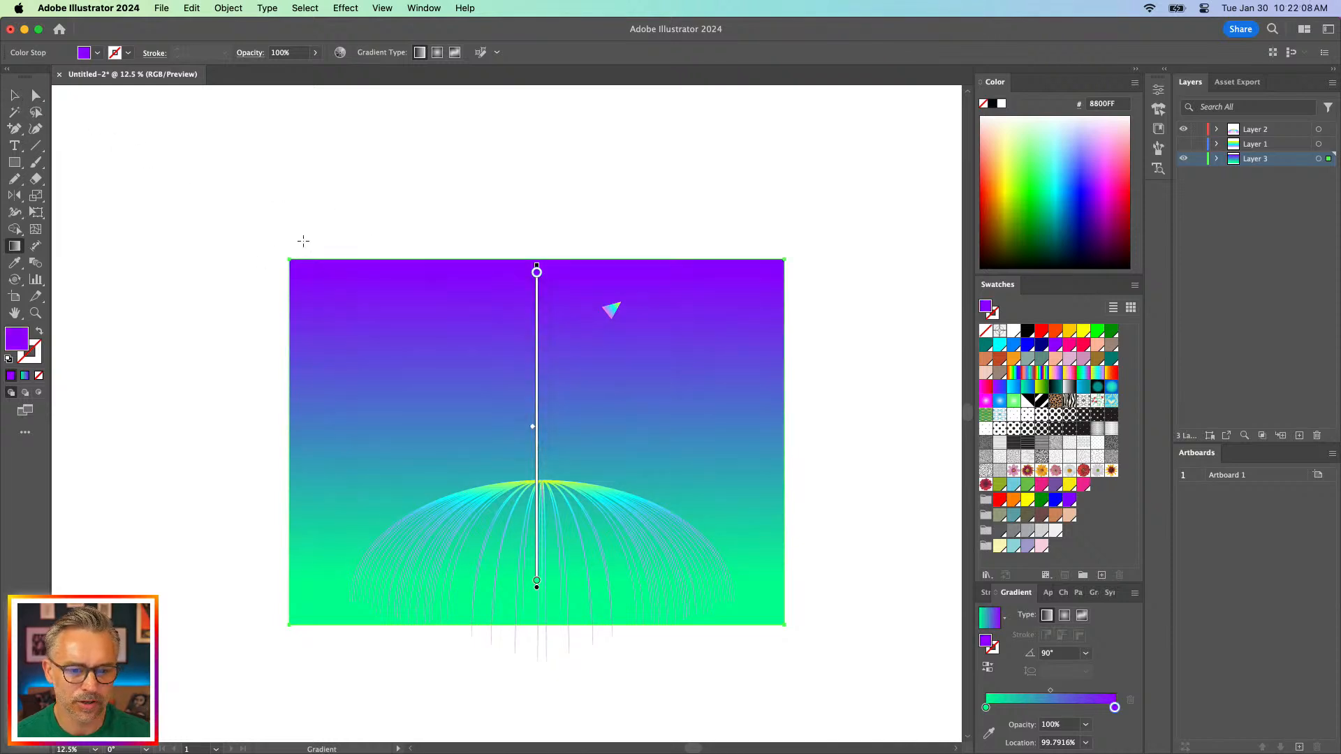
Enlarge the background rectangle from its centre until it extends well beyond the artwork, and lock Layer 3
left_click(15, 95)
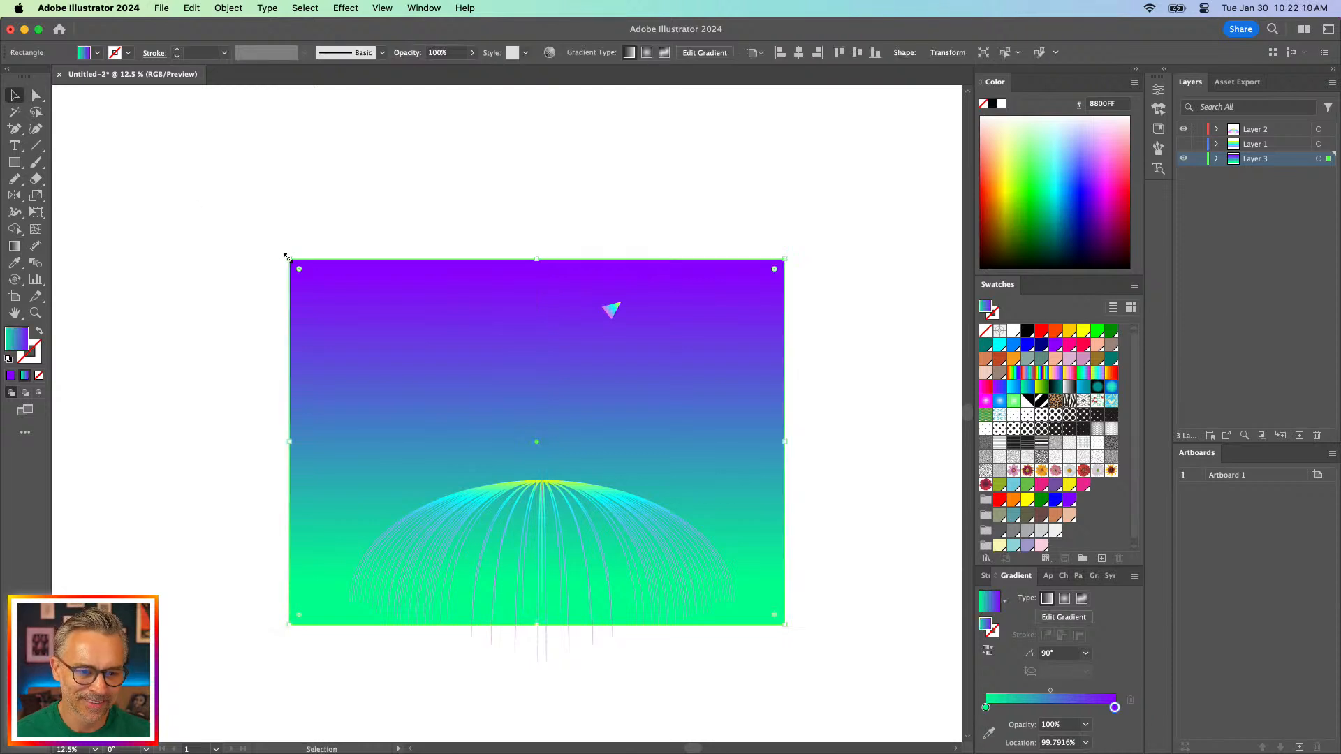
left_click_drag(287, 258, 126, 138)
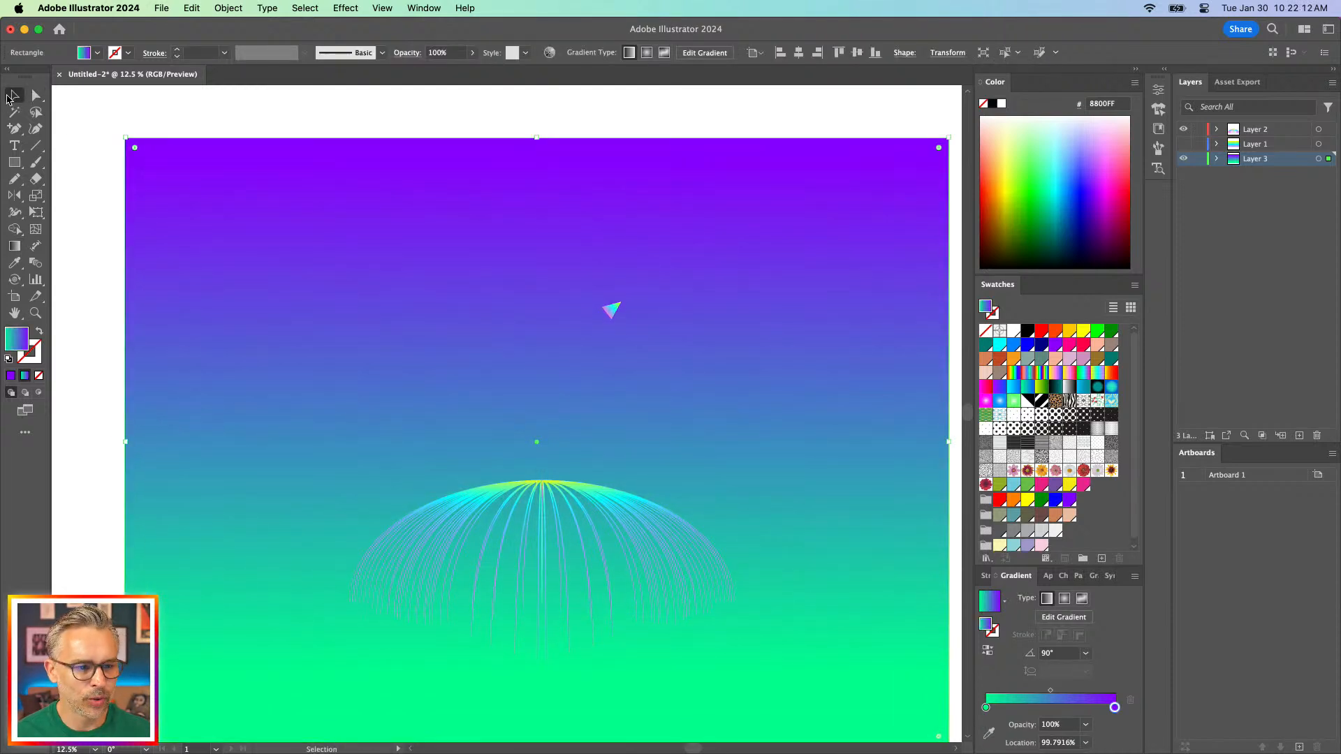
scroll(305, 272, "down", 3)
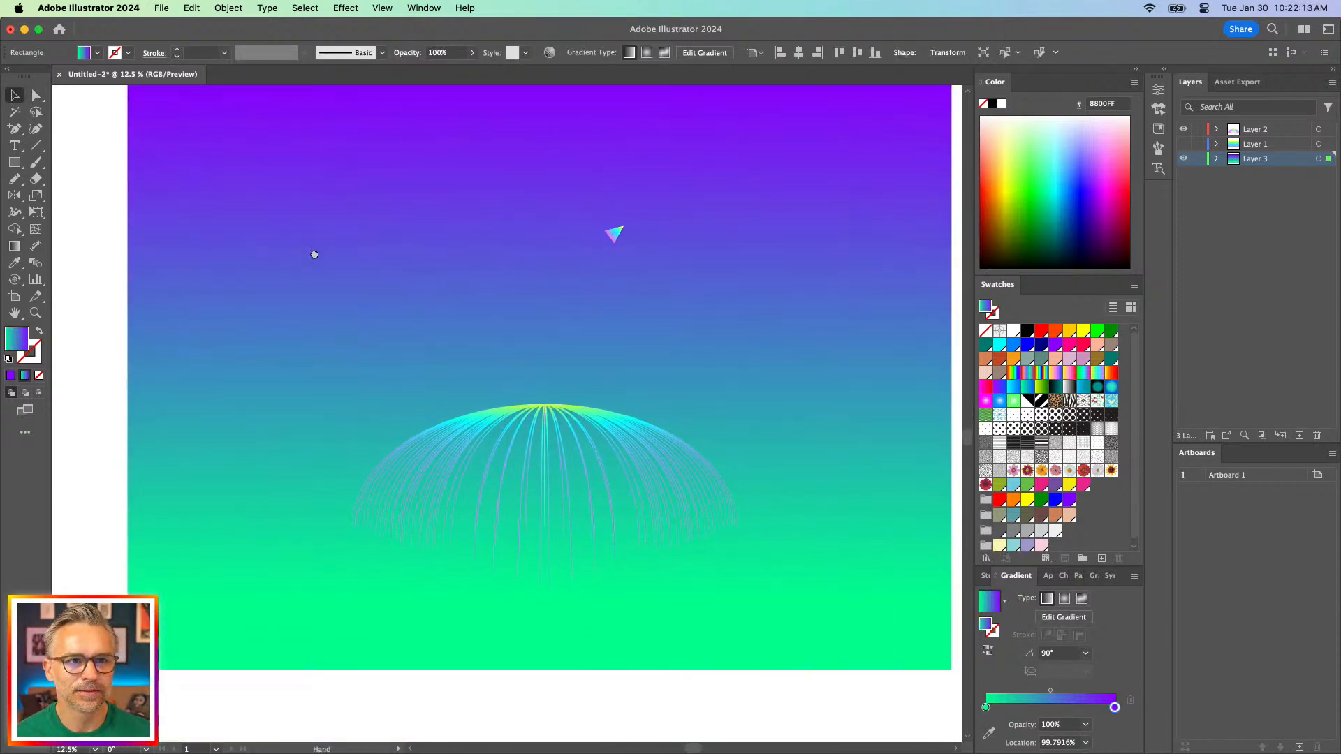
left_click(1197, 160)
Move the triangle farther up and to the right of the dome and fill it with white
key("super+equal")
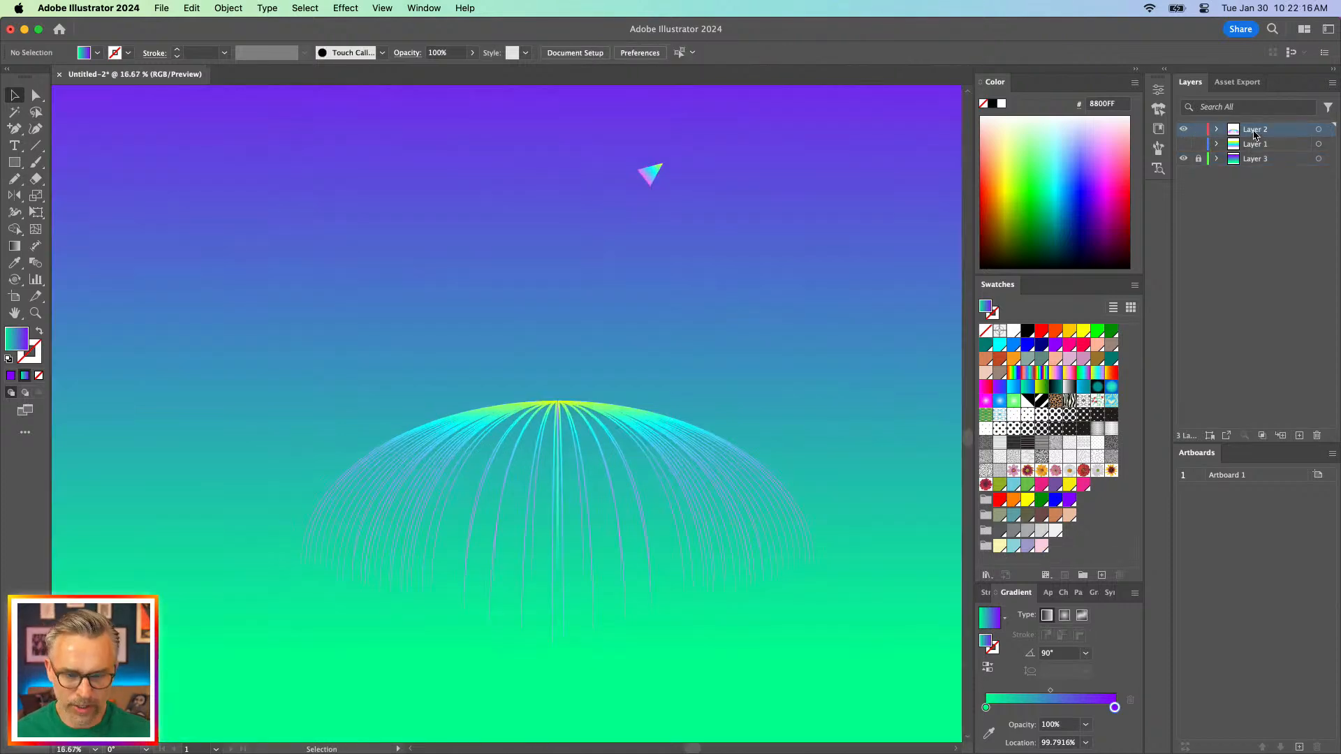
left_click_drag(637, 272, 527, 454)
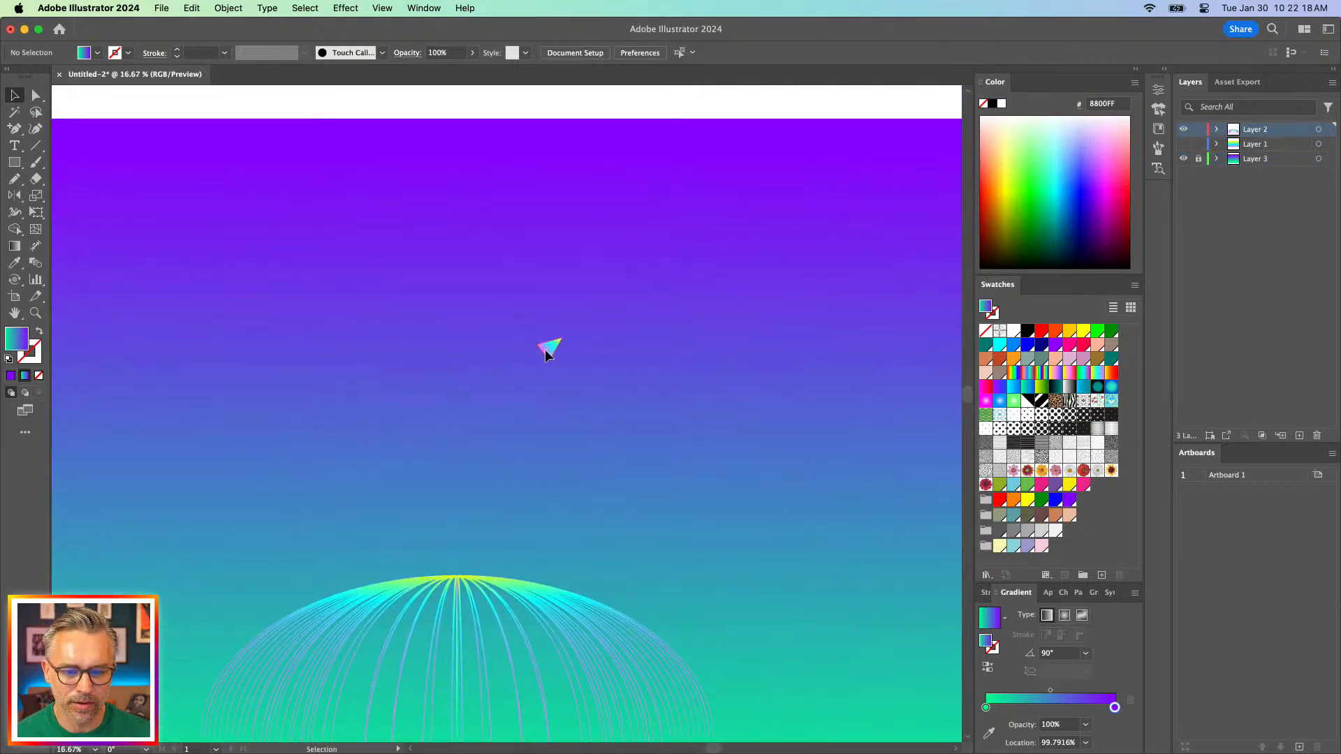
left_click(557, 347)
left_click_drag(562, 347, 719, 274)
left_click_drag(613, 278, 703, 233)
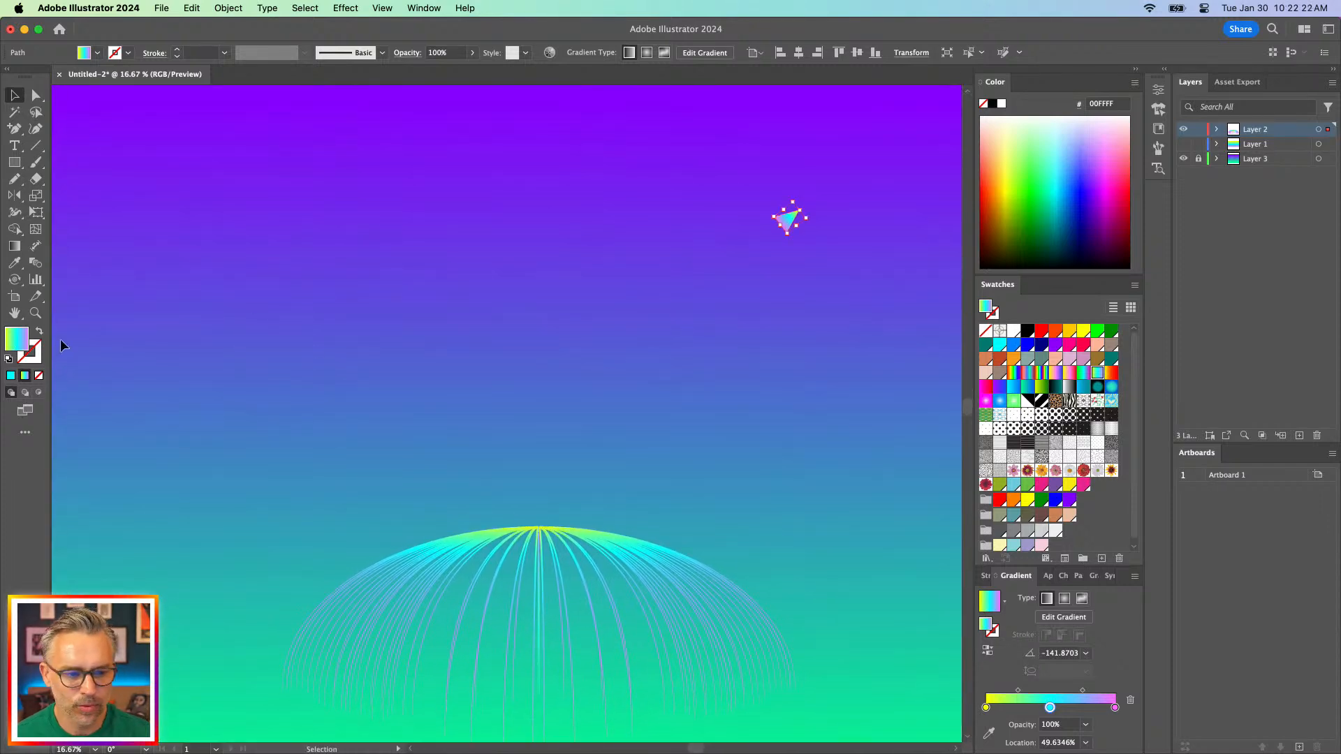
left_click(1014, 330)
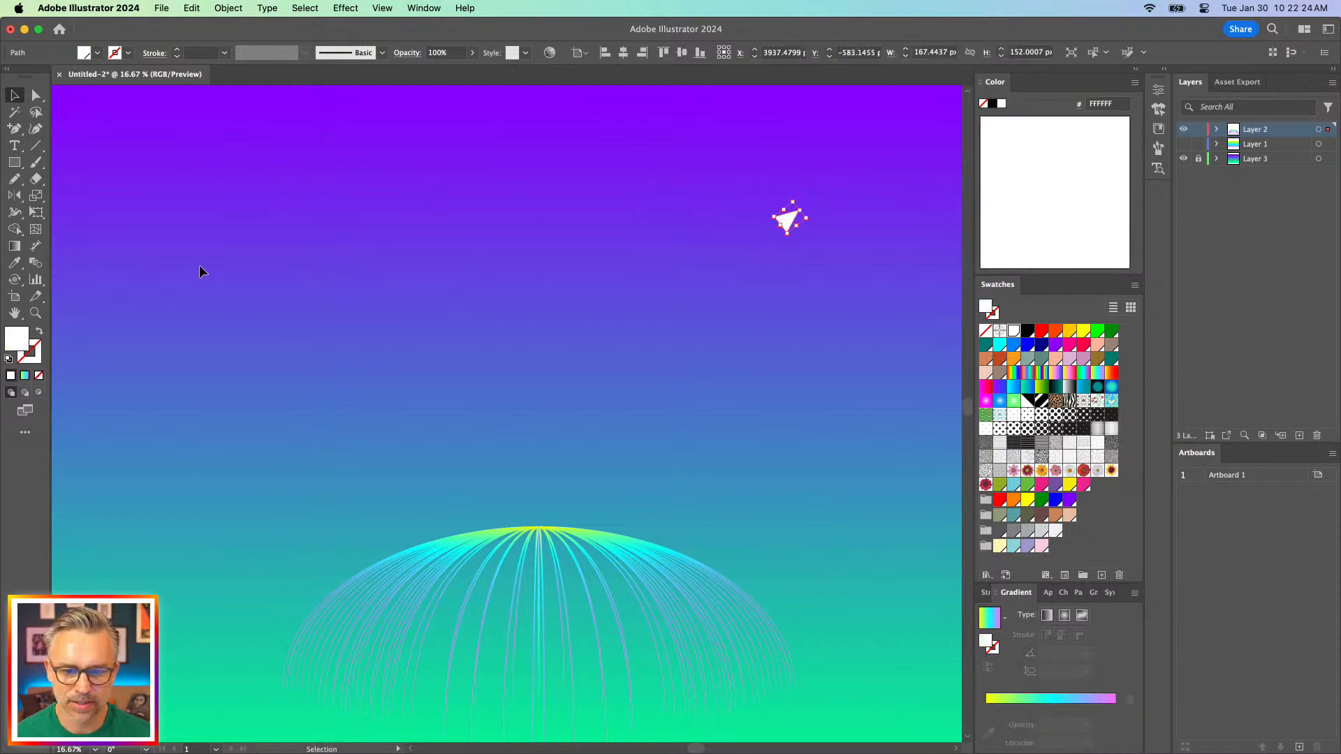
Deselect the triangle and ready the Pencil tool with a white stroke and no fill
left_click(200, 219)
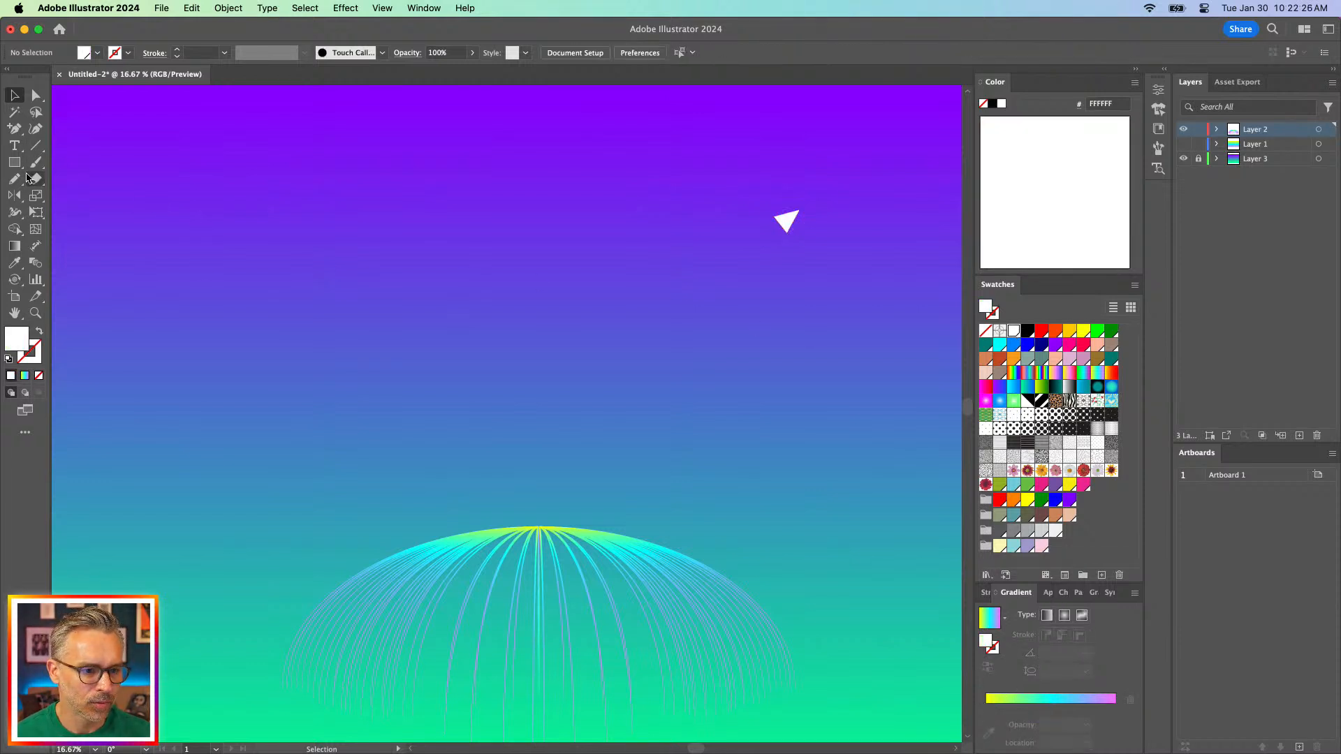
left_click(16, 180)
left_click(38, 333)
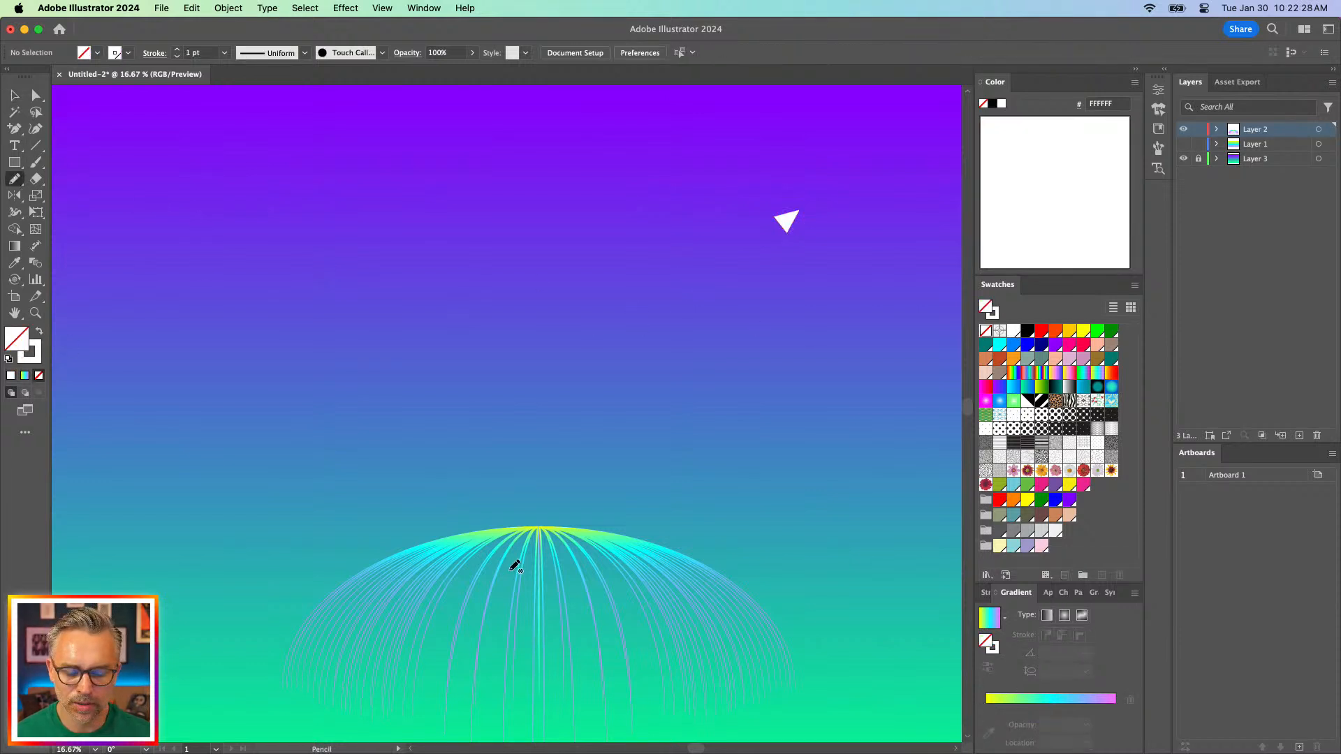
Set the Pencil tool's fidelity to fully Accurate and draw a looping freehand path from the top of the dome to the triangle
double_click(12, 183)
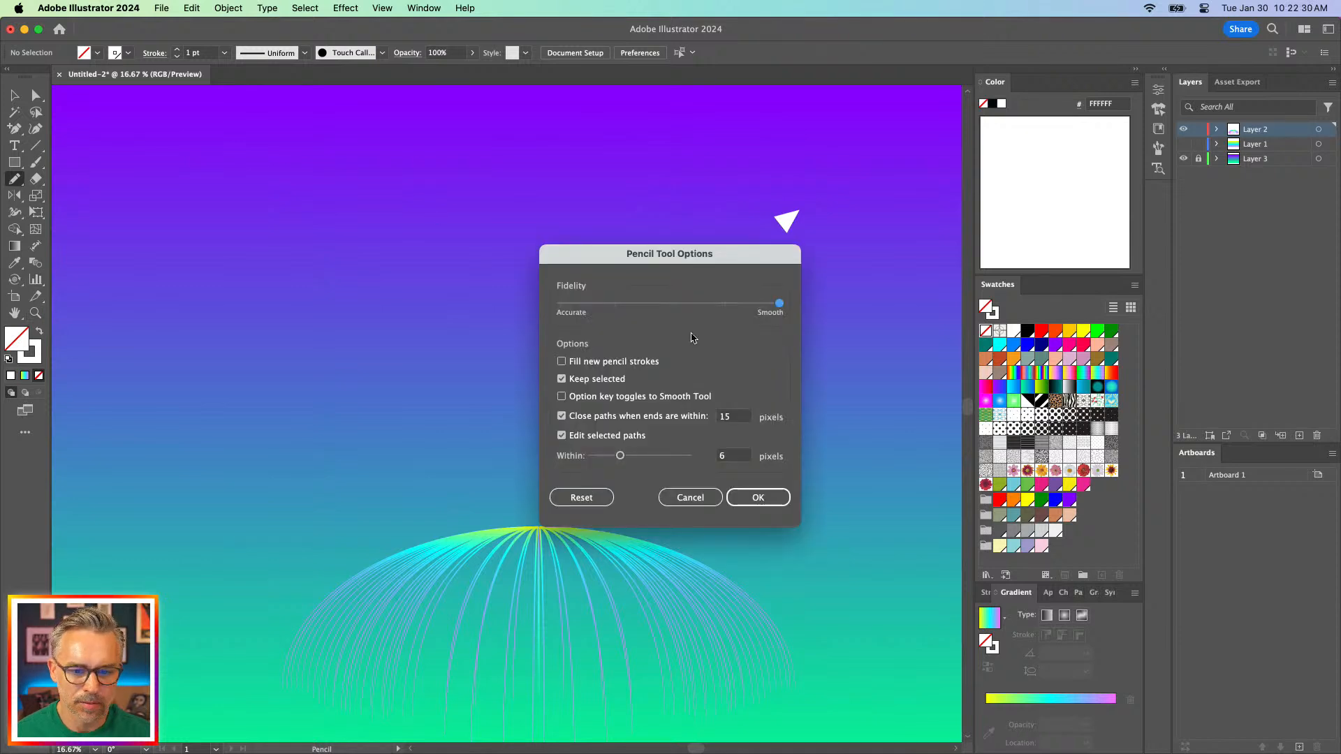
left_click_drag(674, 311, 488, 308)
key("Return")
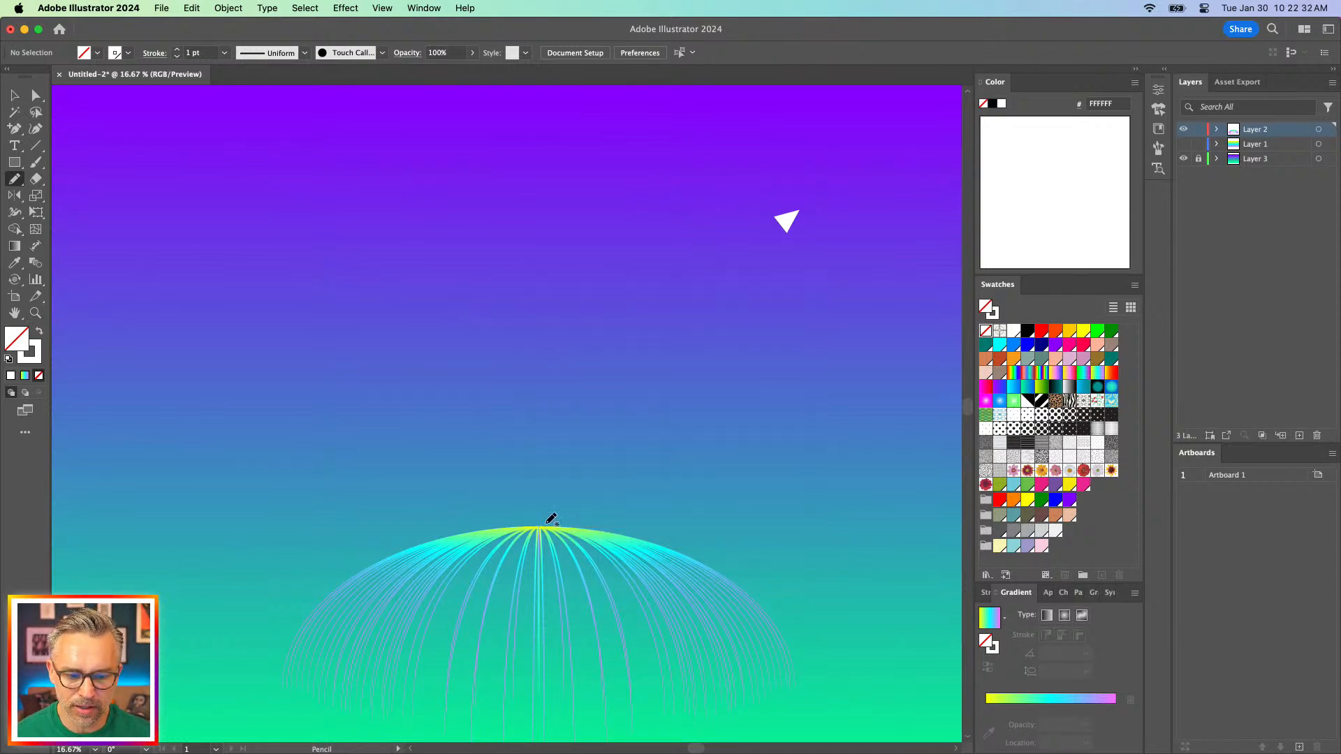
mouse_move(543, 524)
left_mouse_down()
mouse_move(443, 514)
mouse_move(364, 464)
mouse_move(355, 422)
mouse_move(381, 385)
mouse_move(426, 380)
mouse_move(543, 440)
mouse_move(699, 467)
mouse_move(623, 322)
mouse_move(508, 283)
mouse_move(476, 294)
mouse_move(519, 342)
mouse_move(595, 299)
mouse_move(620, 247)
mouse_move(676, 239)
mouse_move(753, 269)
mouse_move(782, 222)
left_mouse_up()
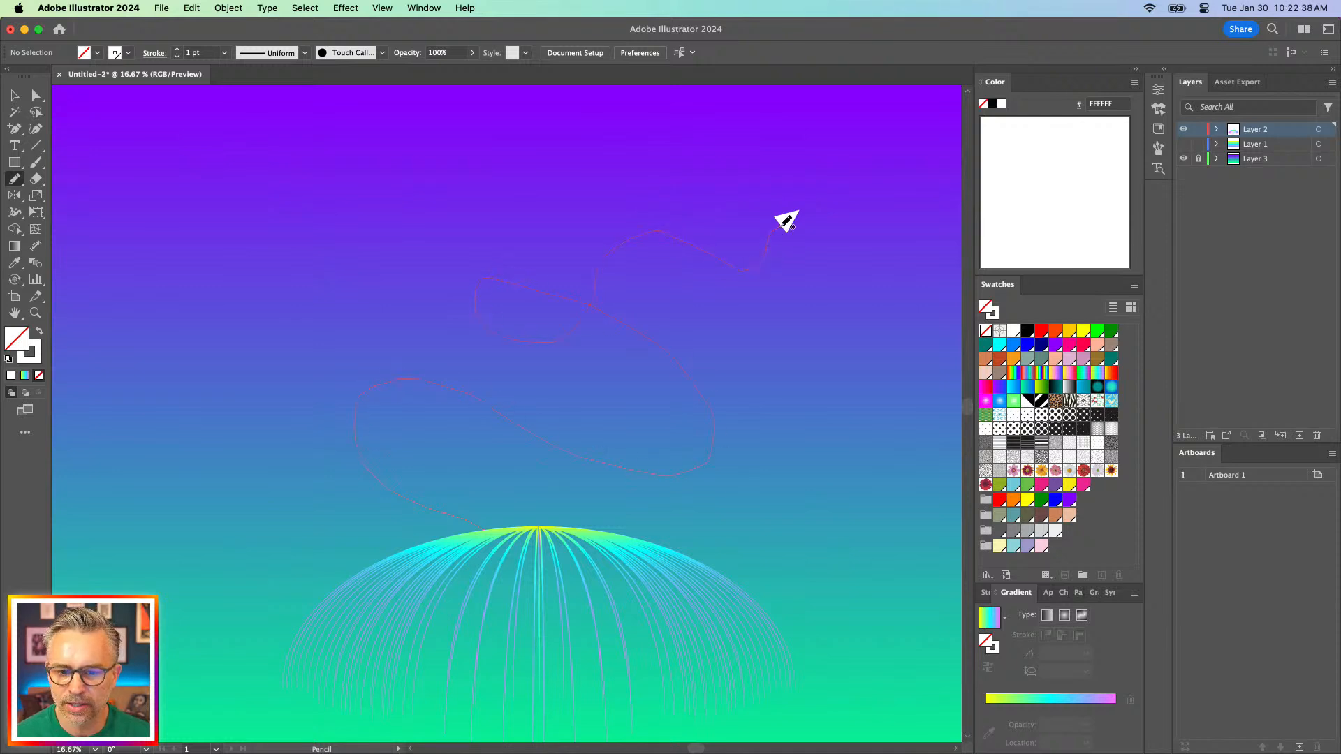
Set the looping path's stroke weight to 7 pt and hide its selection edges
left_click(32, 360)
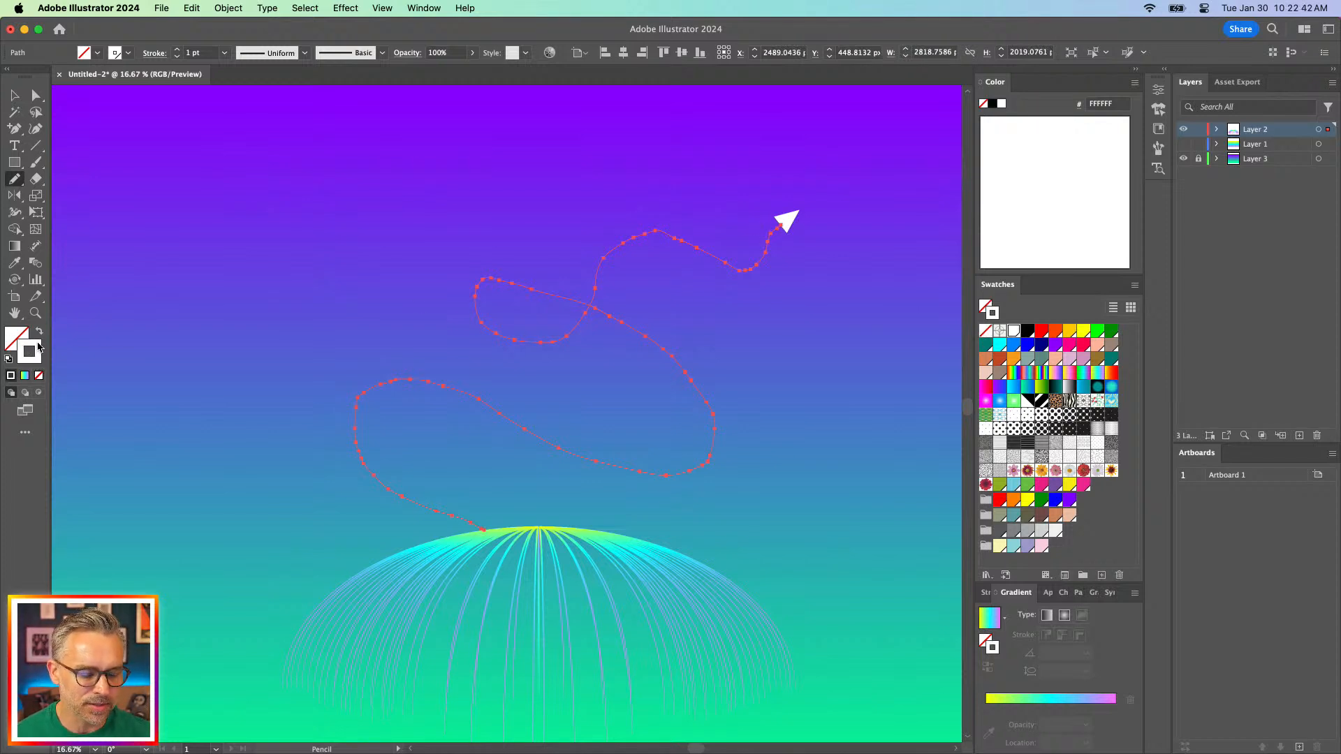
left_click(178, 53)
key("super+h")
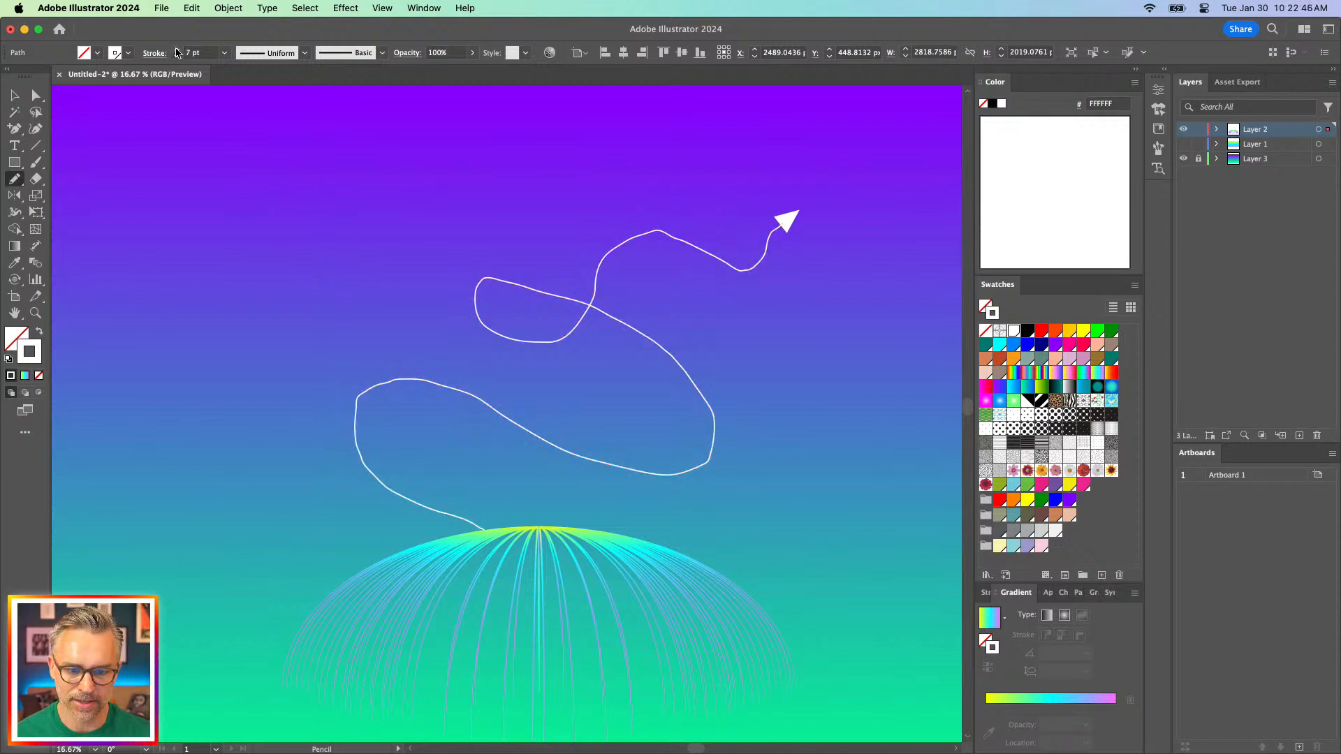
left_click(14, 94)
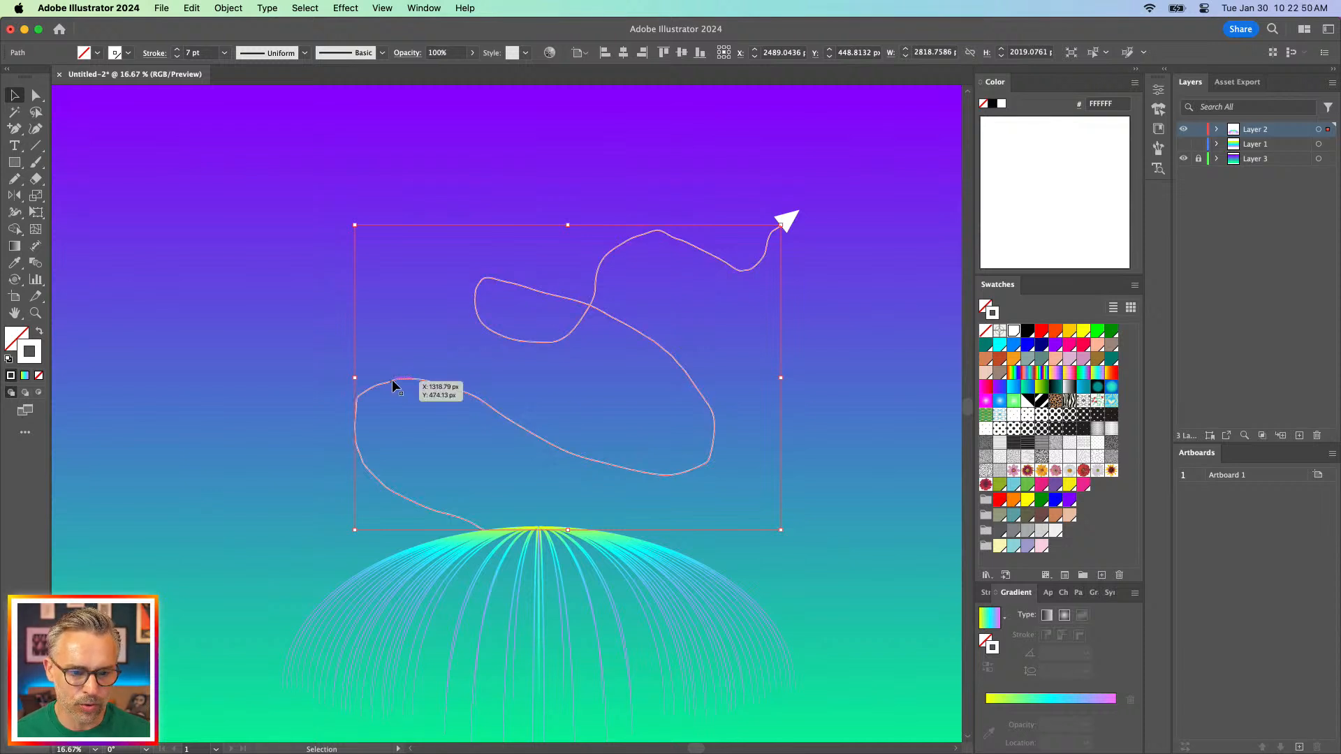
Set the Pencil tool's fidelity to fully Smooth and enable the Option key toggle to the Smooth tool
double_click(14, 179)
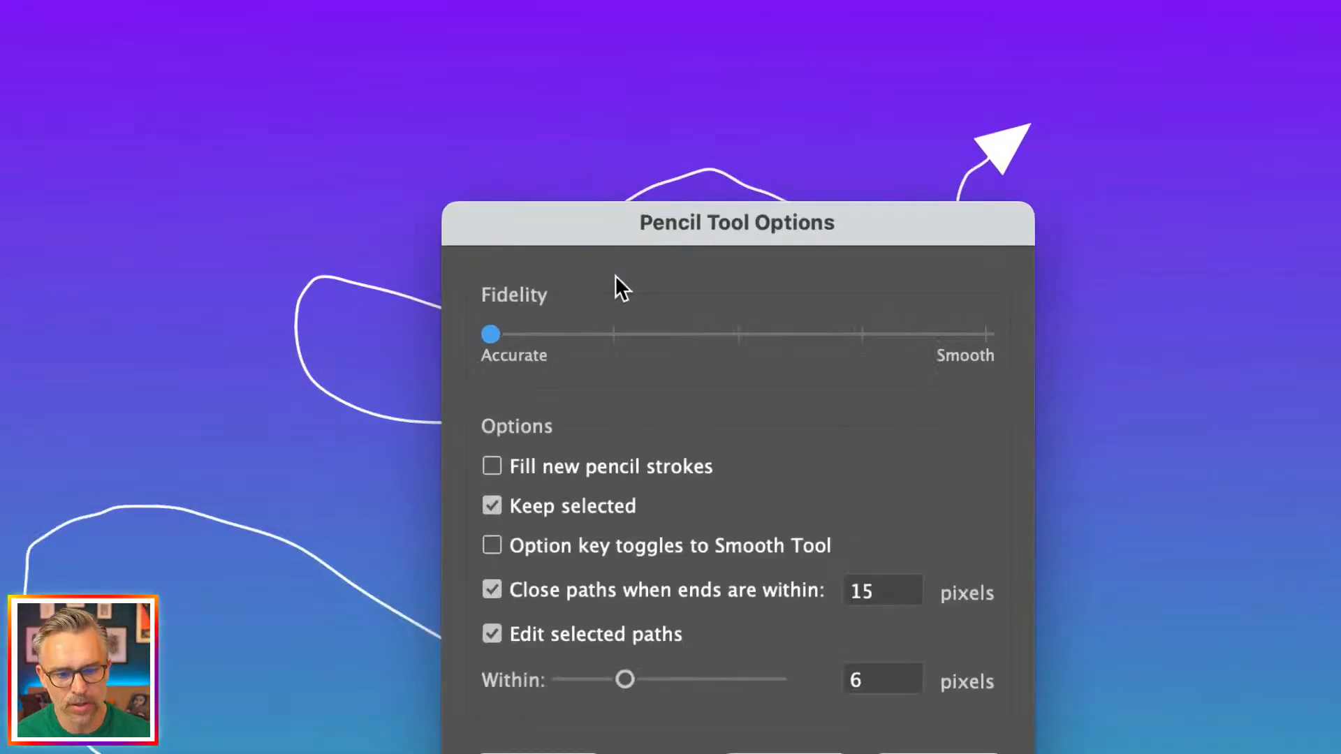
left_click_drag(474, 342, 1114, 334)
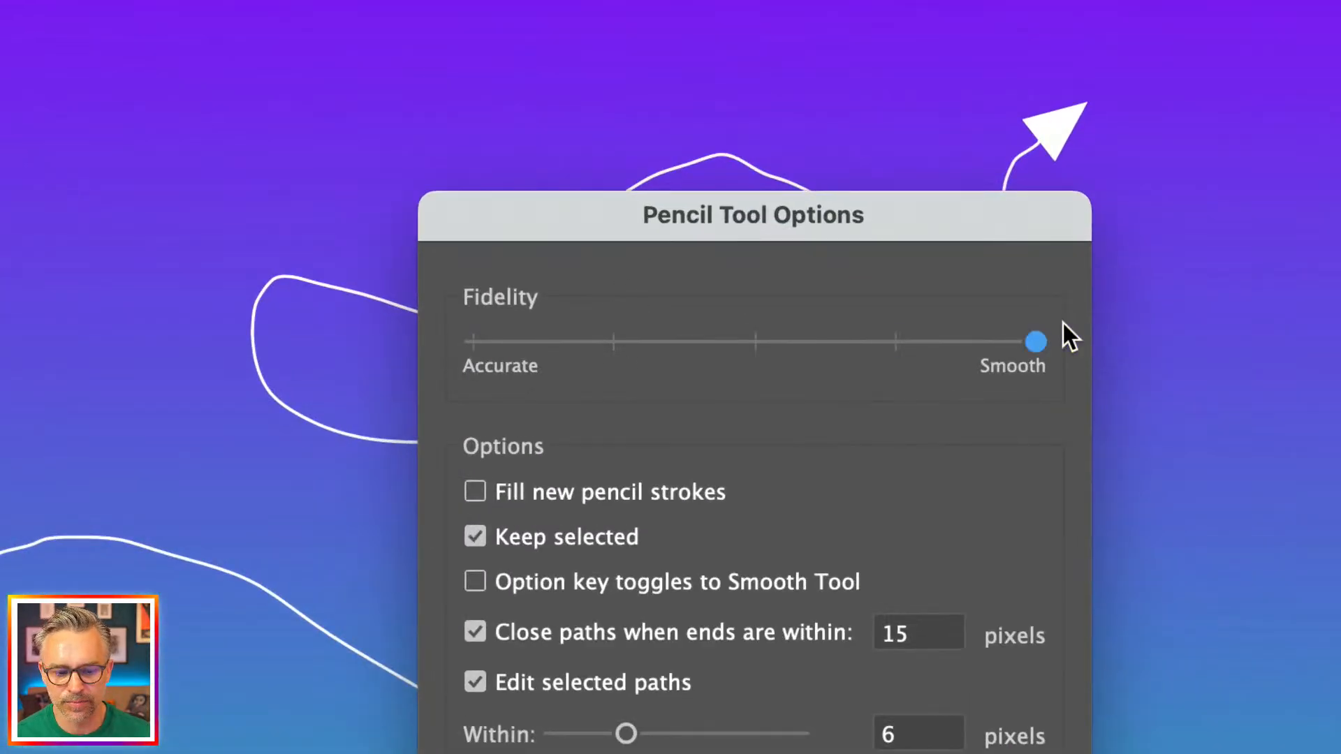
left_click_drag(736, 216, 796, 138)
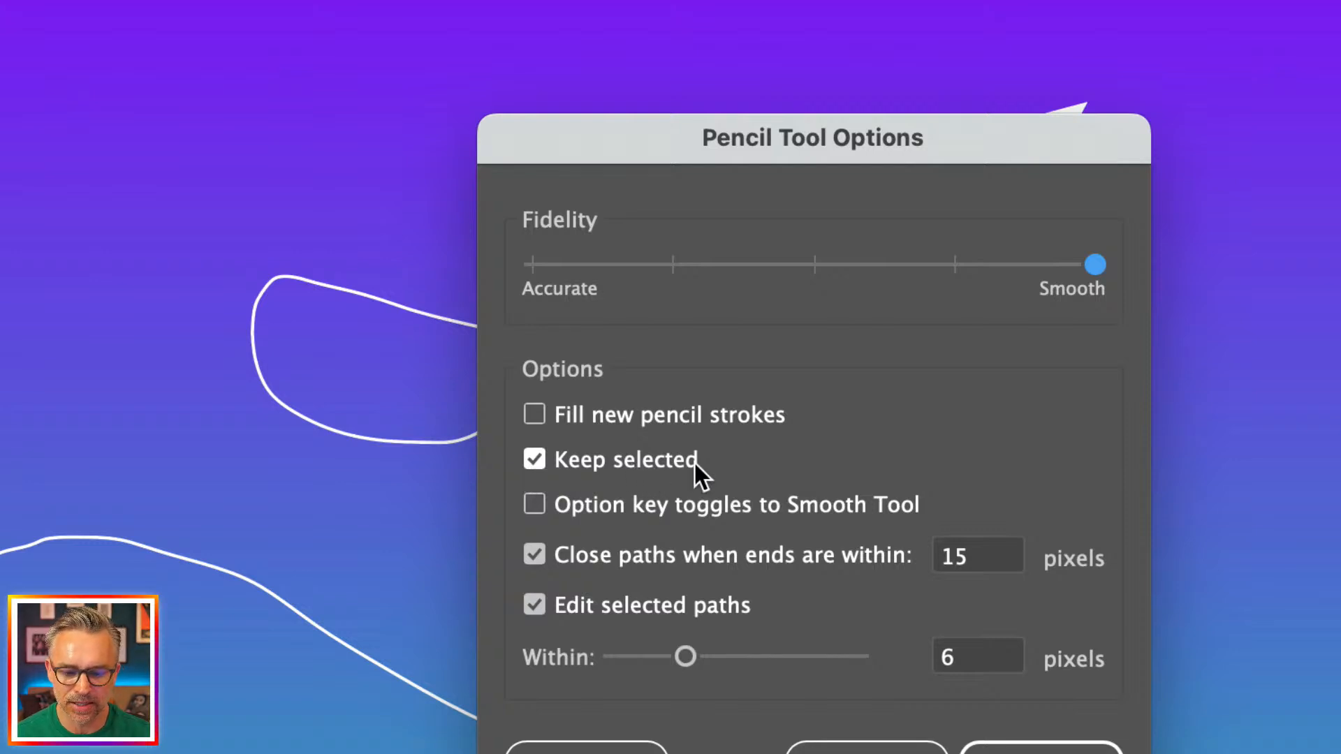
left_click(544, 505)
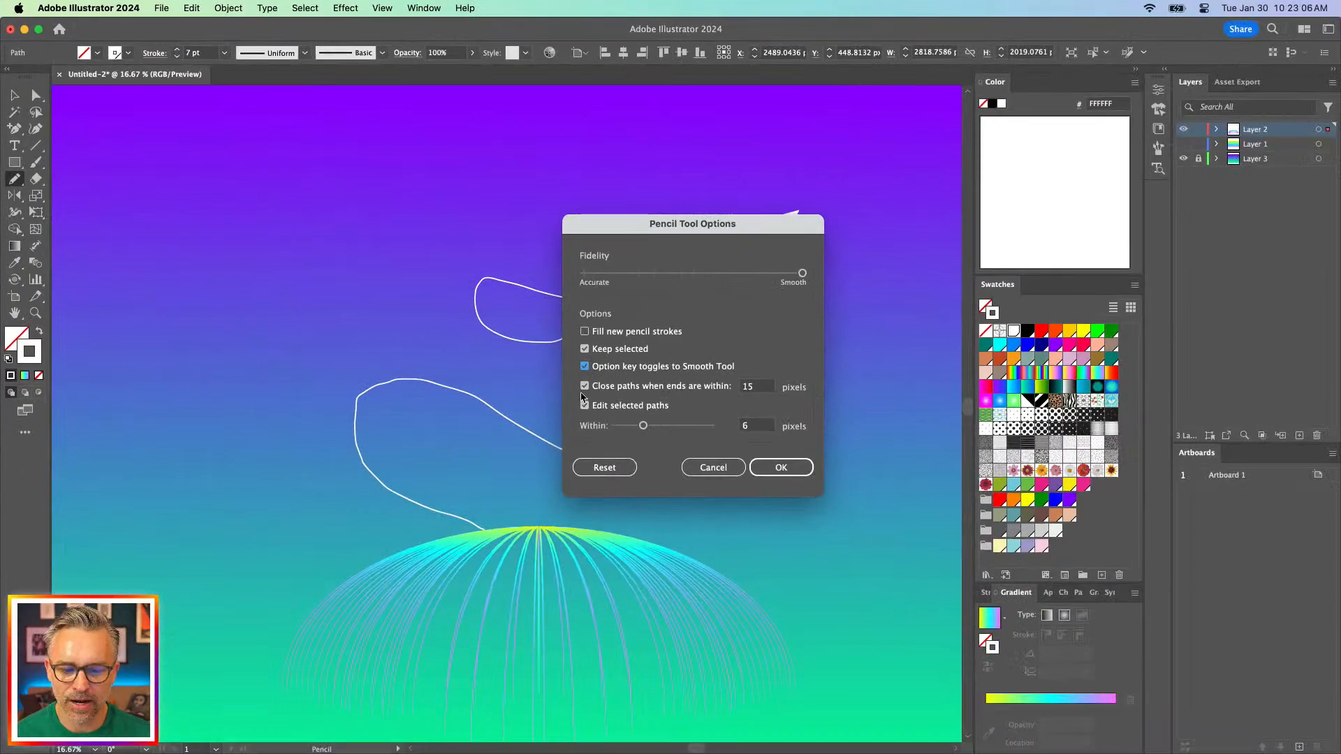
left_click(779, 468)
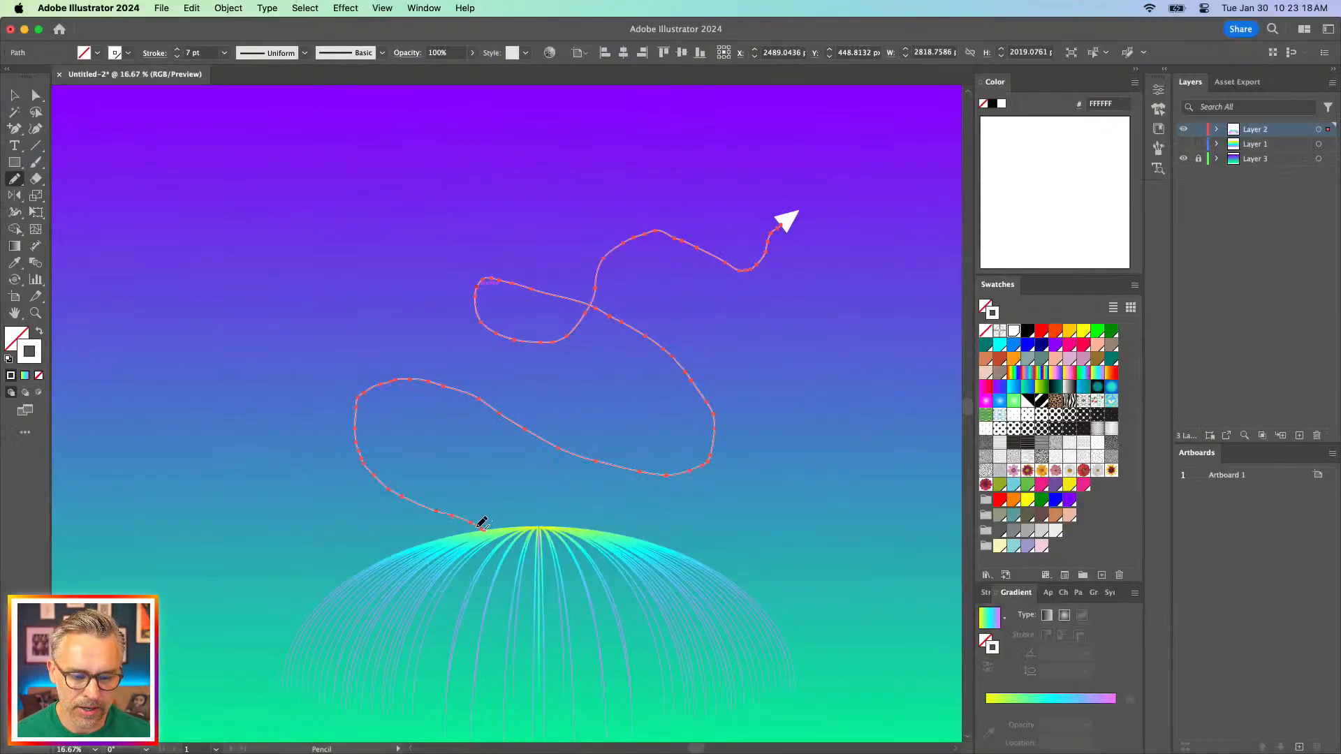
Draw a second freehand path from the dome to the triangle, roughly following the first path's loops
mouse_move(480, 528)
left_mouse_down()
mouse_move(429, 508)
mouse_move(368, 448)
mouse_move(375, 390)
left_mouse_up()
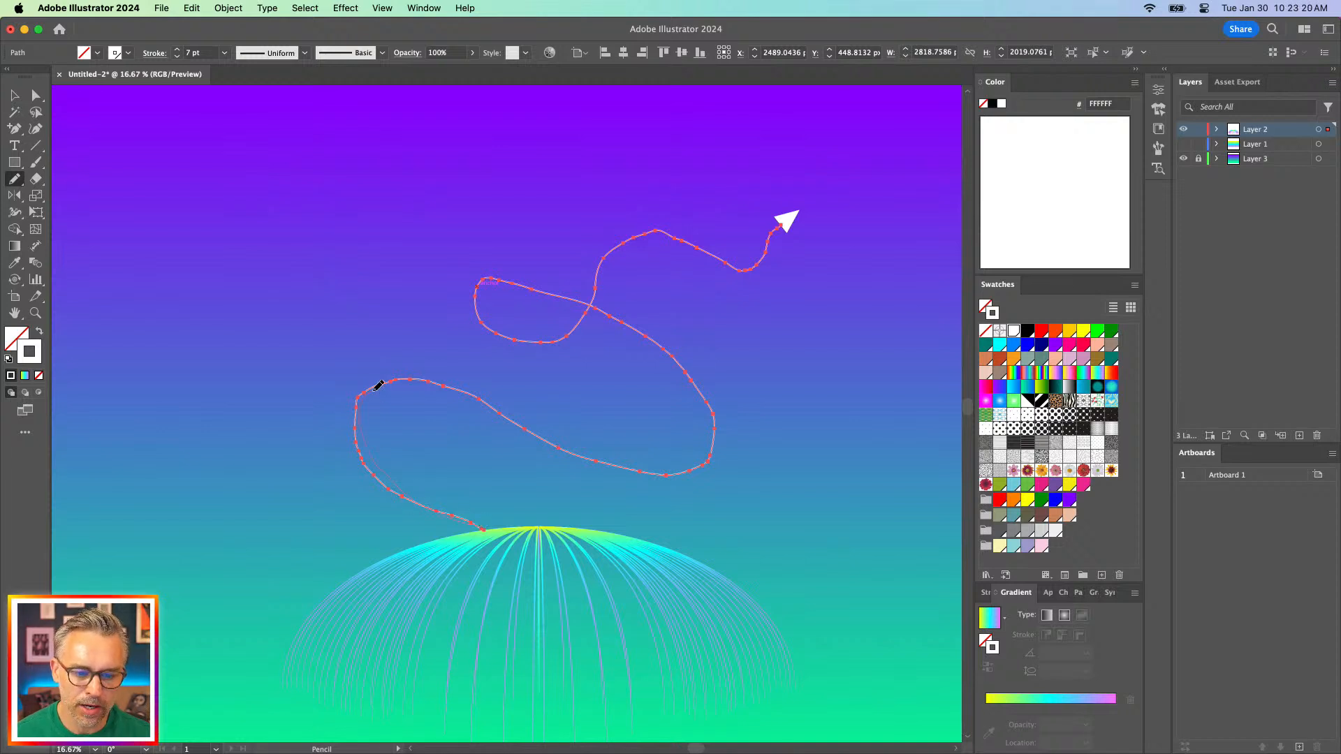
mouse_move(663, 500)
left_mouse_down()
mouse_move(620, 322)
mouse_move(522, 291)
mouse_move(484, 289)
left_mouse_up()
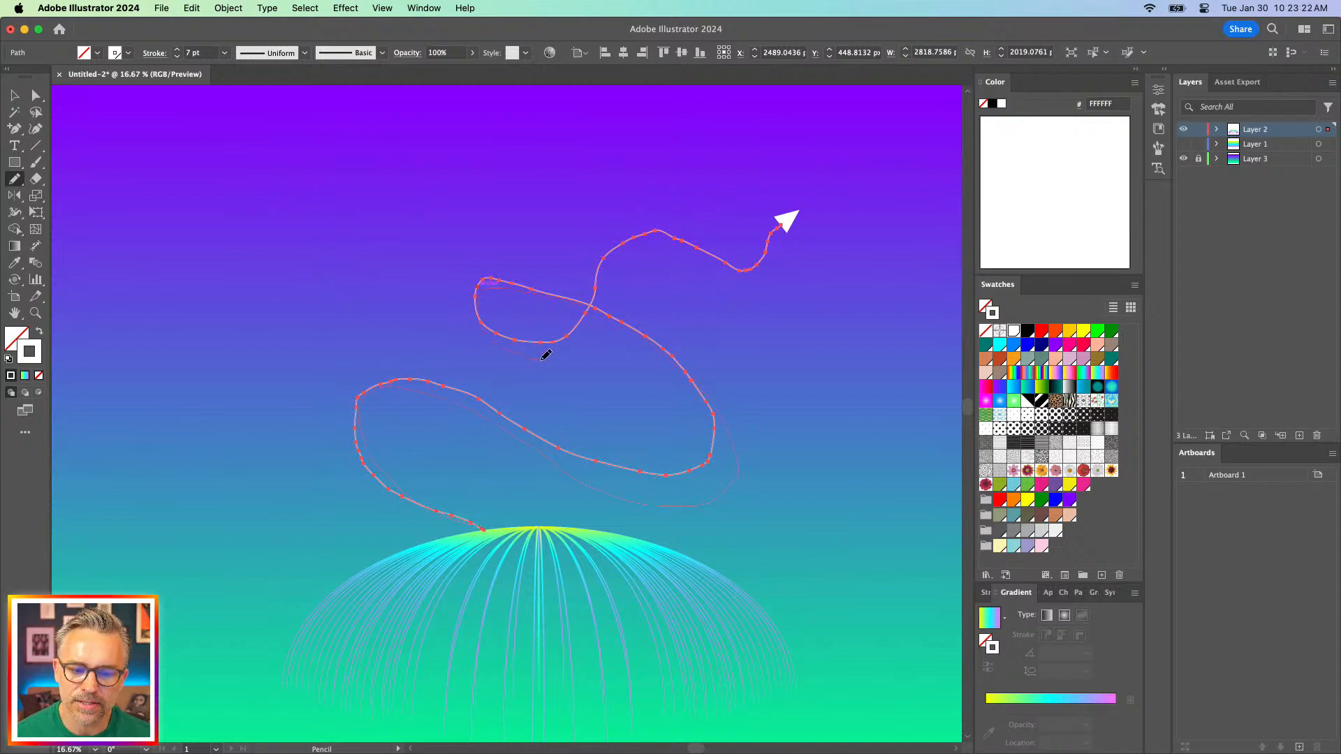
mouse_move(545, 355)
left_mouse_down()
mouse_move(579, 346)
mouse_move(613, 267)
mouse_move(645, 243)
mouse_move(752, 259)
mouse_move(788, 218)
left_mouse_up()
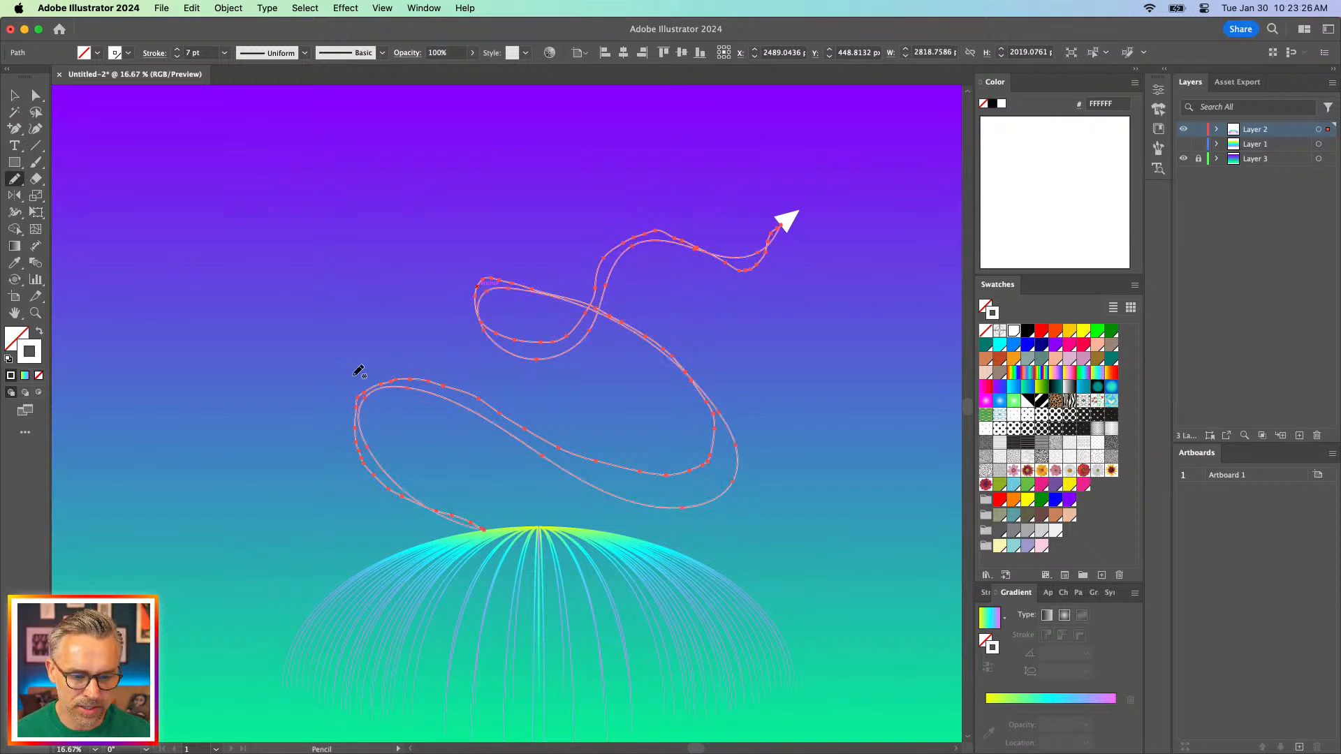
Clear both trial paths and draw one looping path, about 3030 by 2027 px, from the dome to the triangle
key("super+shift+a")
mouse_move(482, 528)
left_mouse_down()
mouse_move(428, 508)
mouse_move(322, 369)
mouse_move(445, 261)
mouse_move(596, 310)
mouse_move(567, 408)
mouse_move(497, 297)
mouse_move(599, 250)
mouse_move(664, 325)
mouse_move(719, 358)
mouse_move(746, 301)
mouse_move(733, 259)
mouse_move(787, 222)
left_mouse_up()
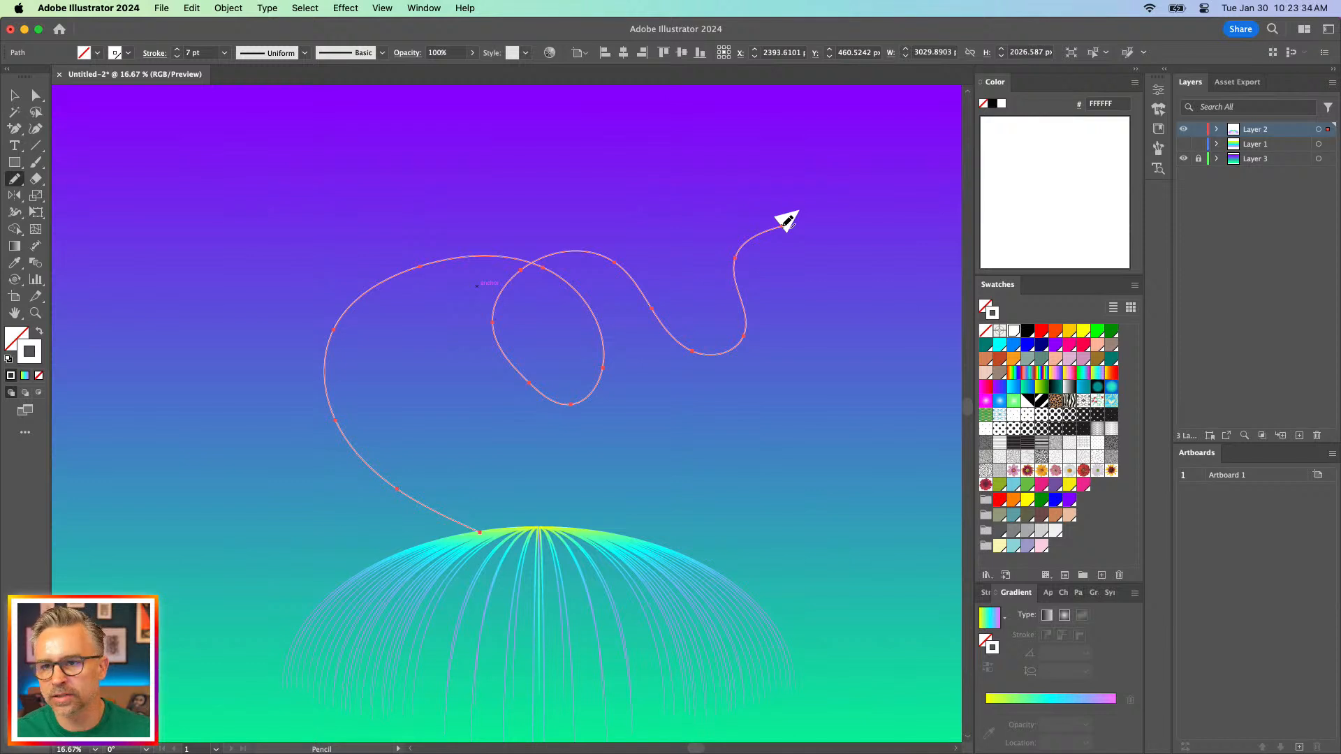
Smooth the path's bends near the triangle and along the lower left of the loop with the Smooth tool
key("super+equal")
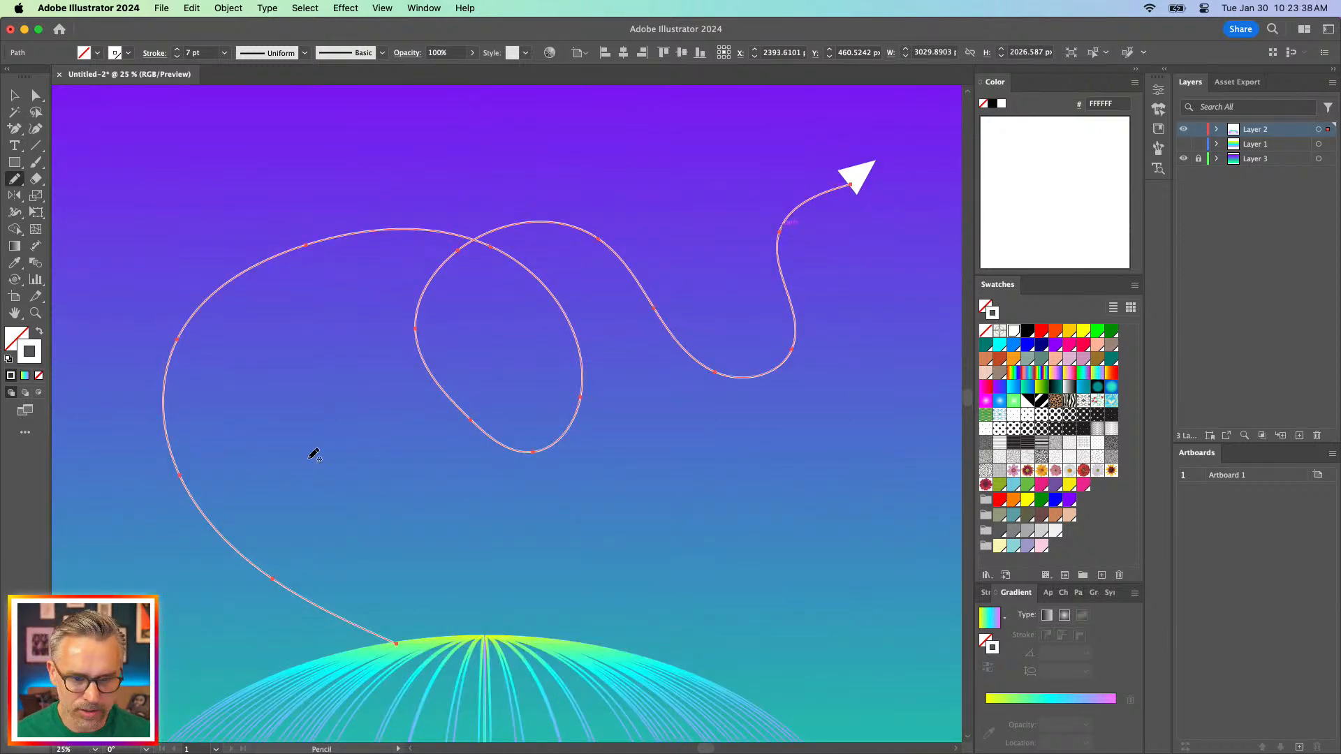
key("super+alt+shift+g")
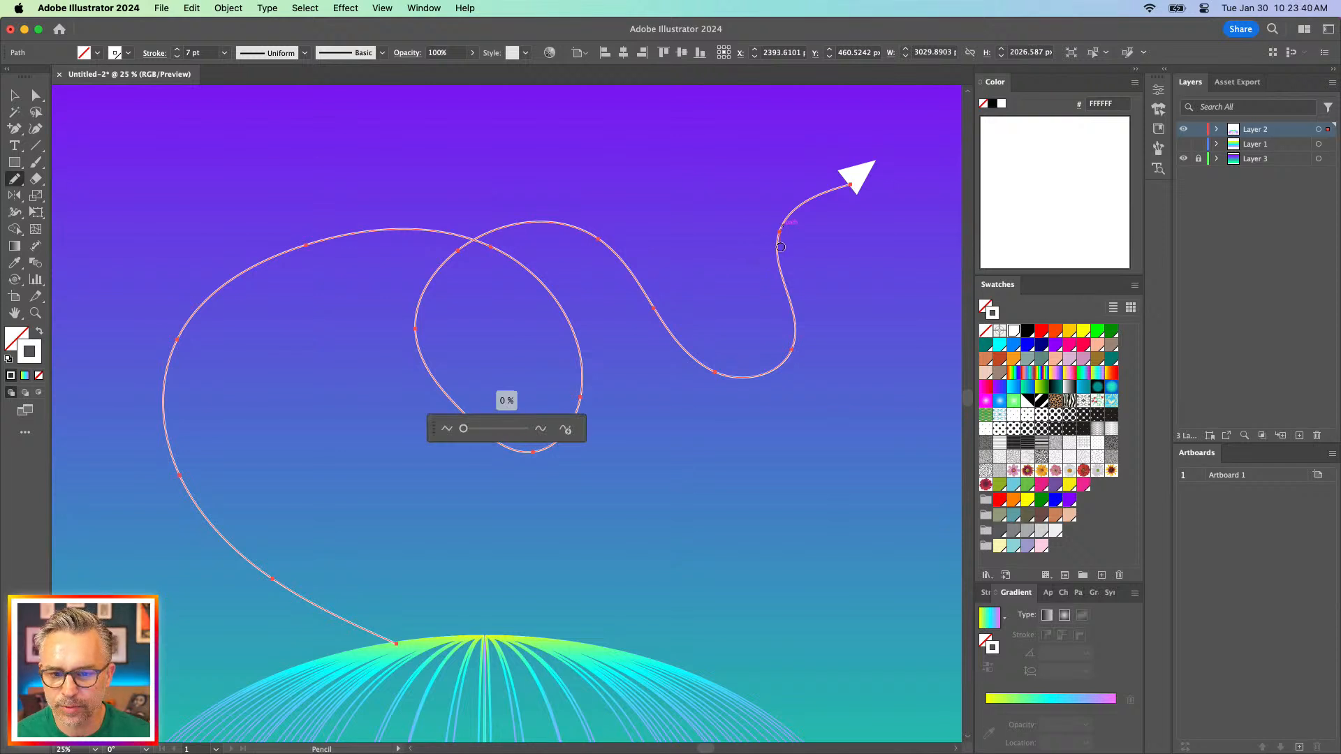
mouse_move(781, 225)
left_mouse_down()
mouse_move(790, 366)
mouse_move(784, 353)
mouse_move(726, 378)
left_mouse_up()
left_click_drag(556, 230, 601, 269)
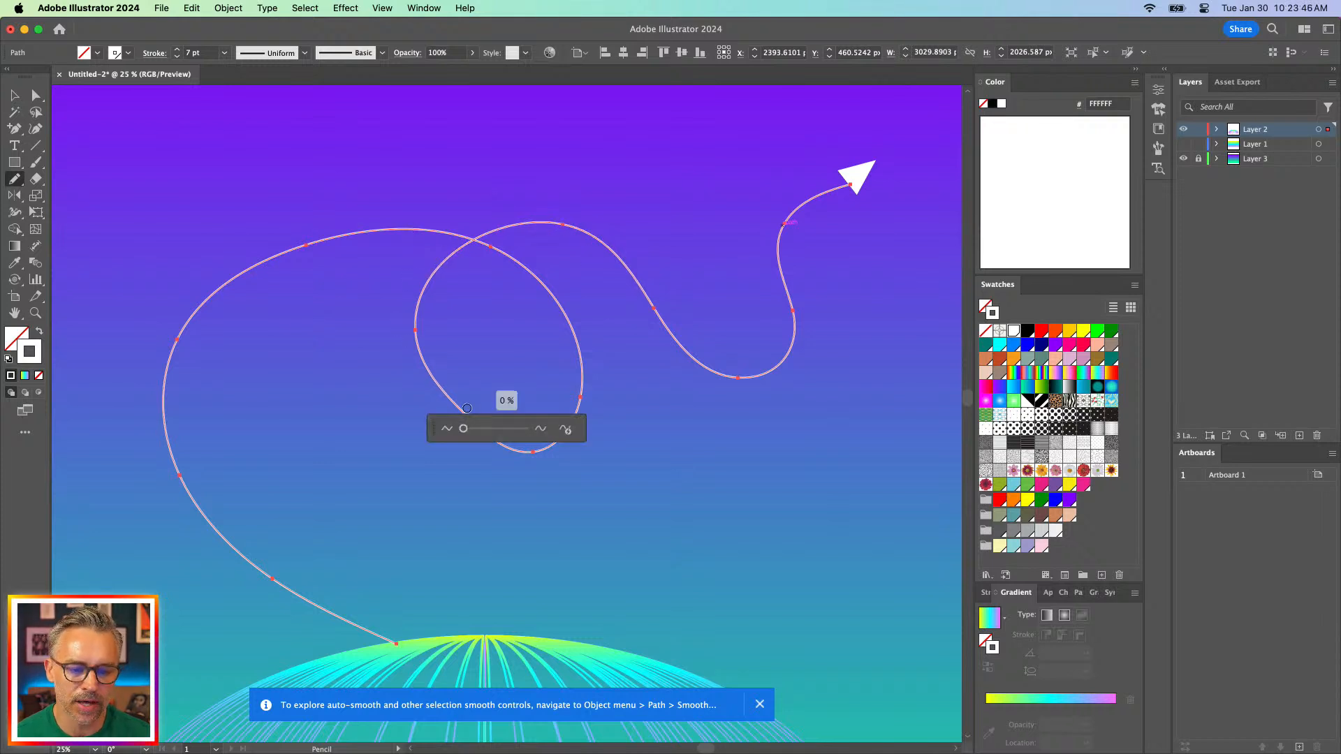
left_click(565, 428)
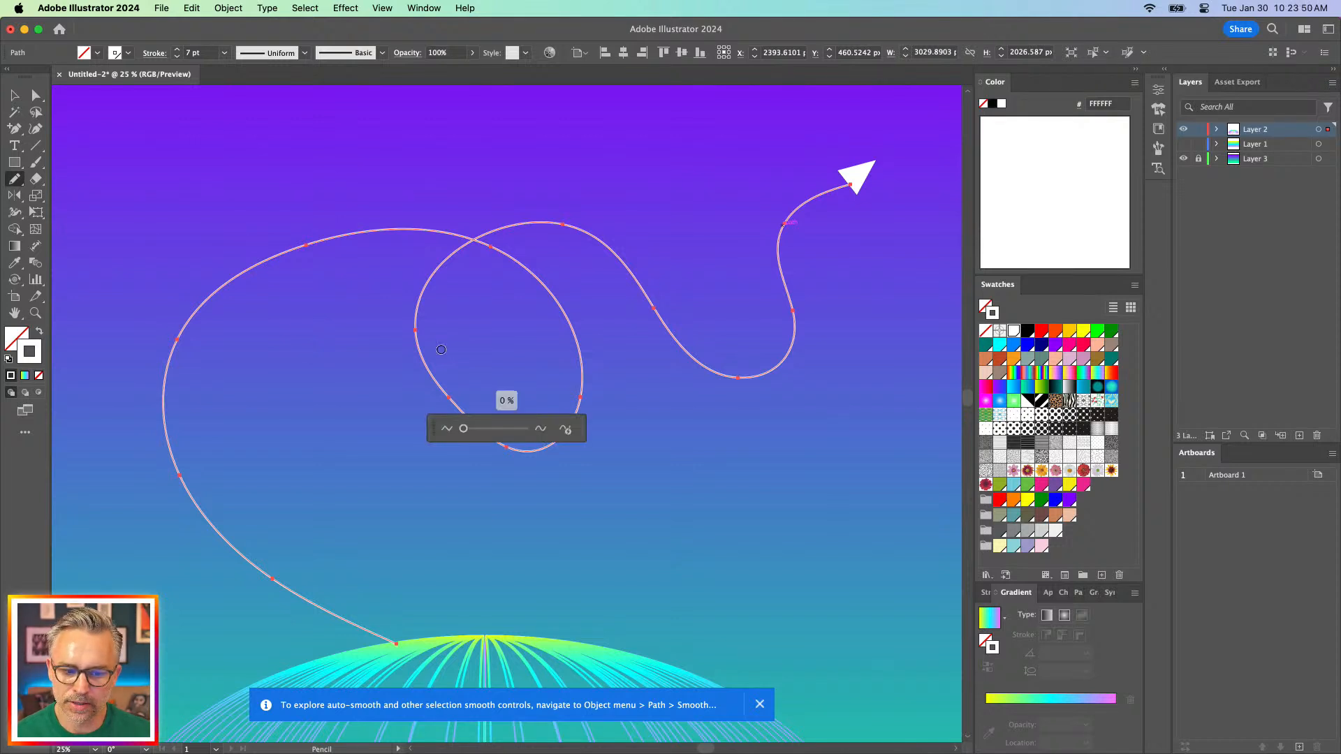
Smooth the whole path, trying amounts up to 100% before returning to a light smoothing that keeps the large loop
left_click(463, 431)
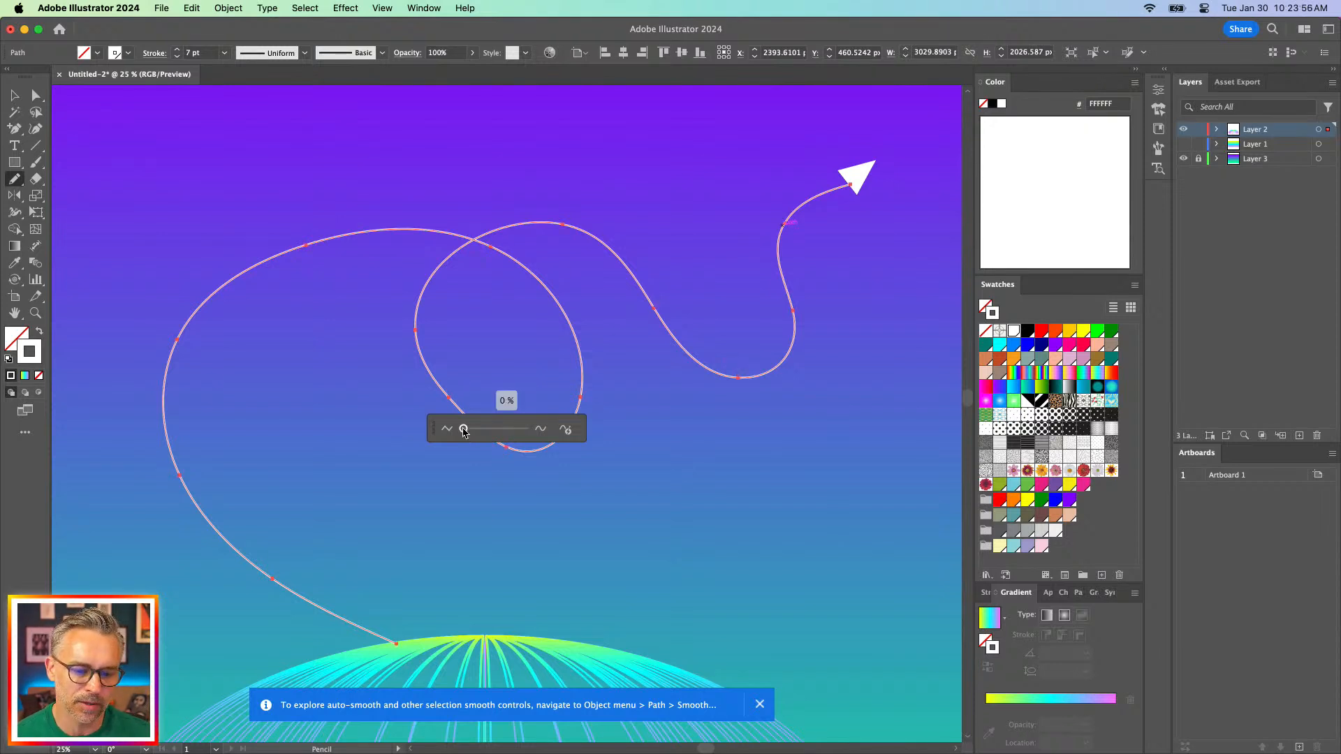
left_click(463, 429)
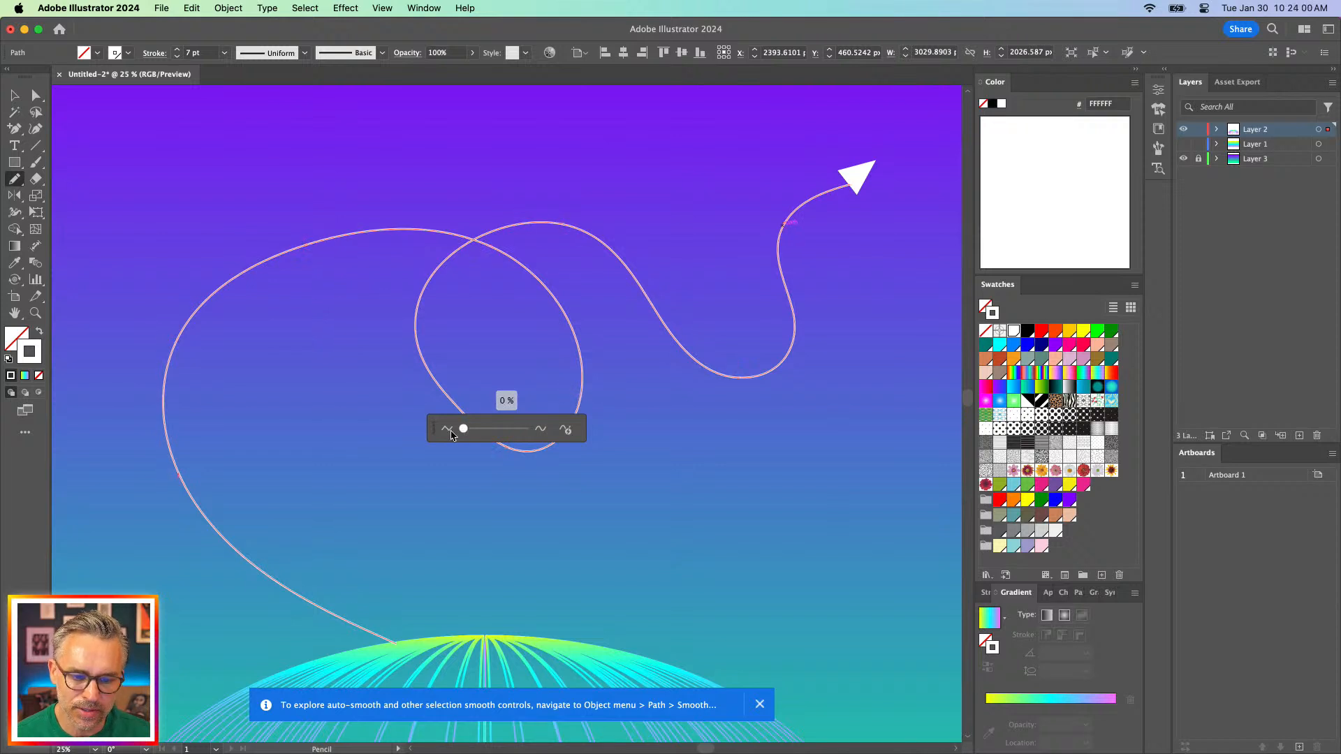
left_click_drag(464, 430, 547, 437)
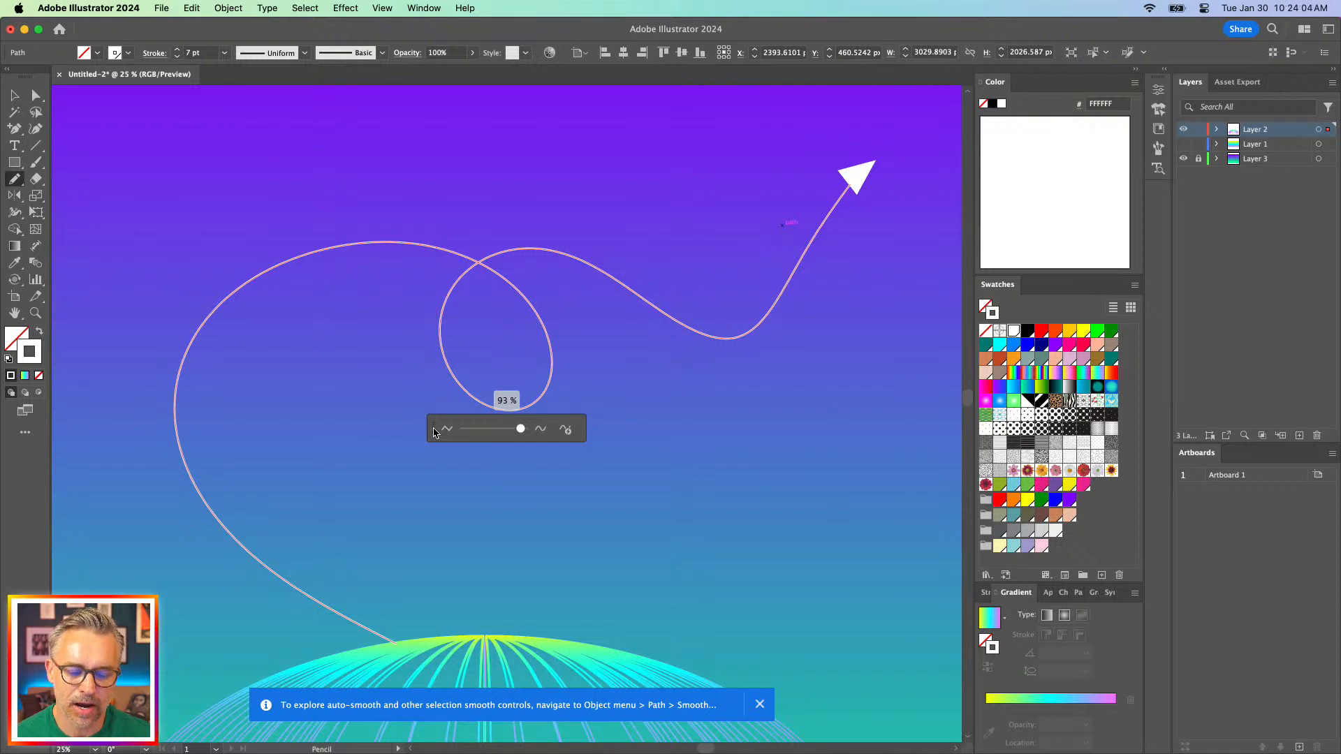
left_click(460, 433)
left_click_drag(465, 435, 558, 443)
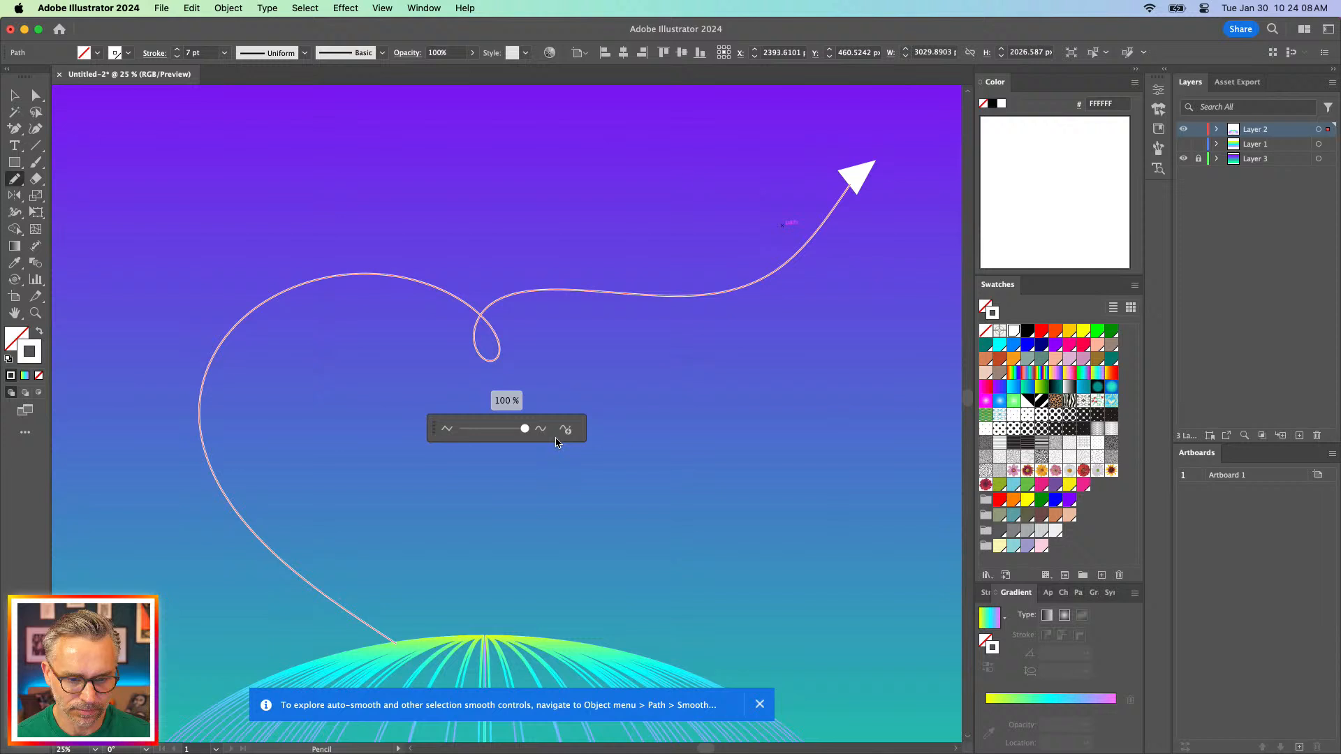
left_click(501, 433)
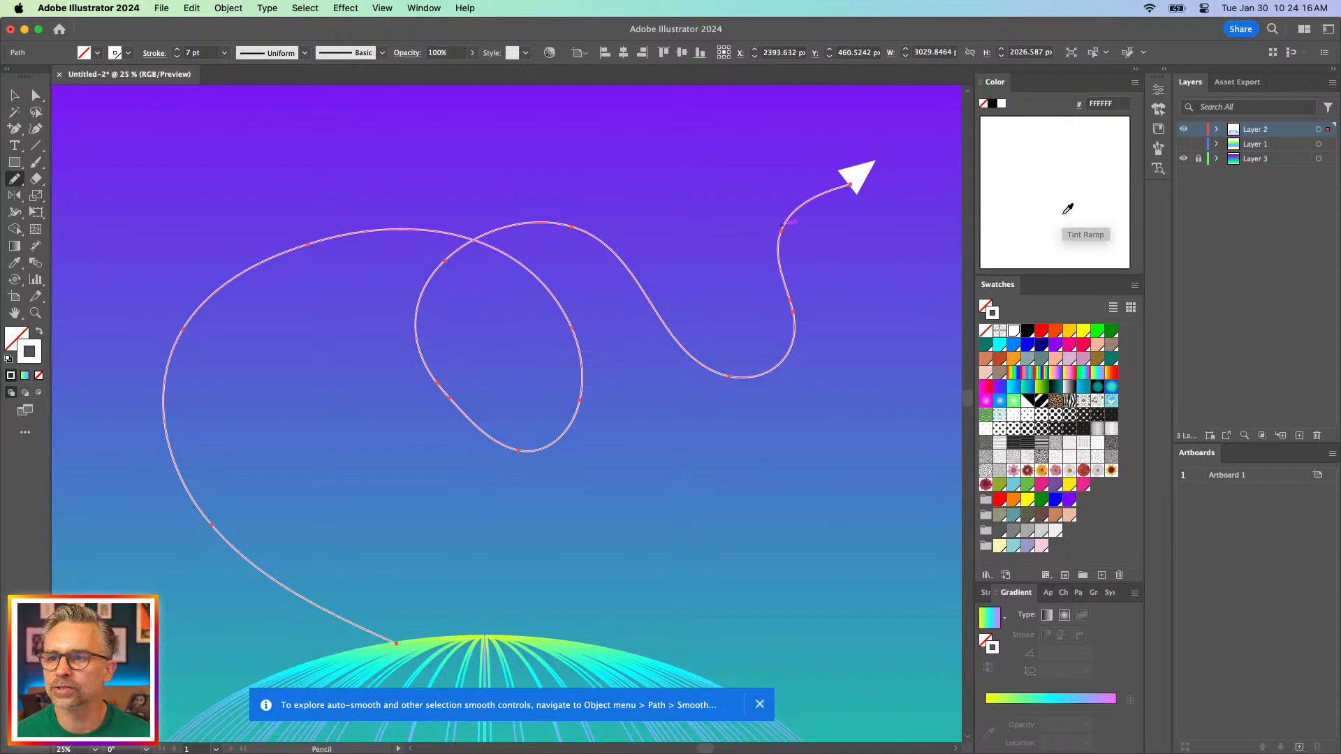
Rename Layer 3 as bkgd and make Layer 2 the active layer
double_click(1250, 159)
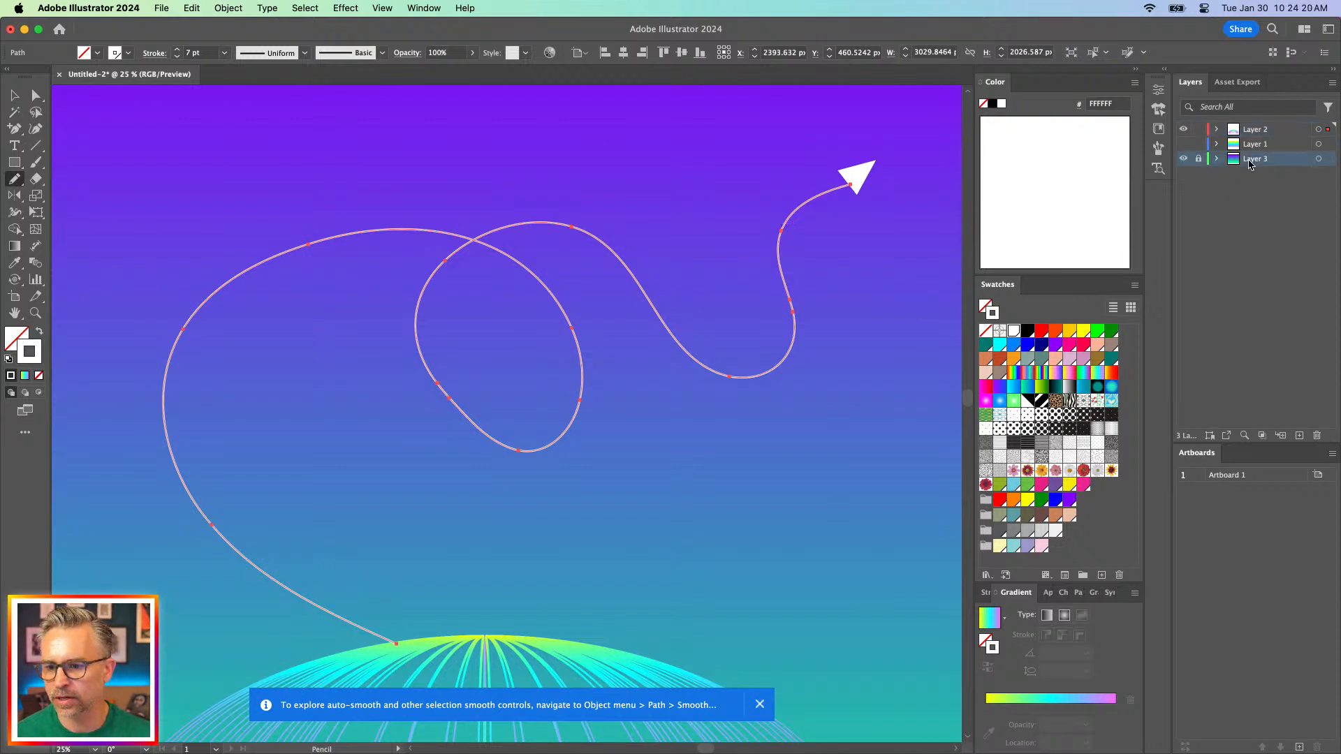
type("bk")
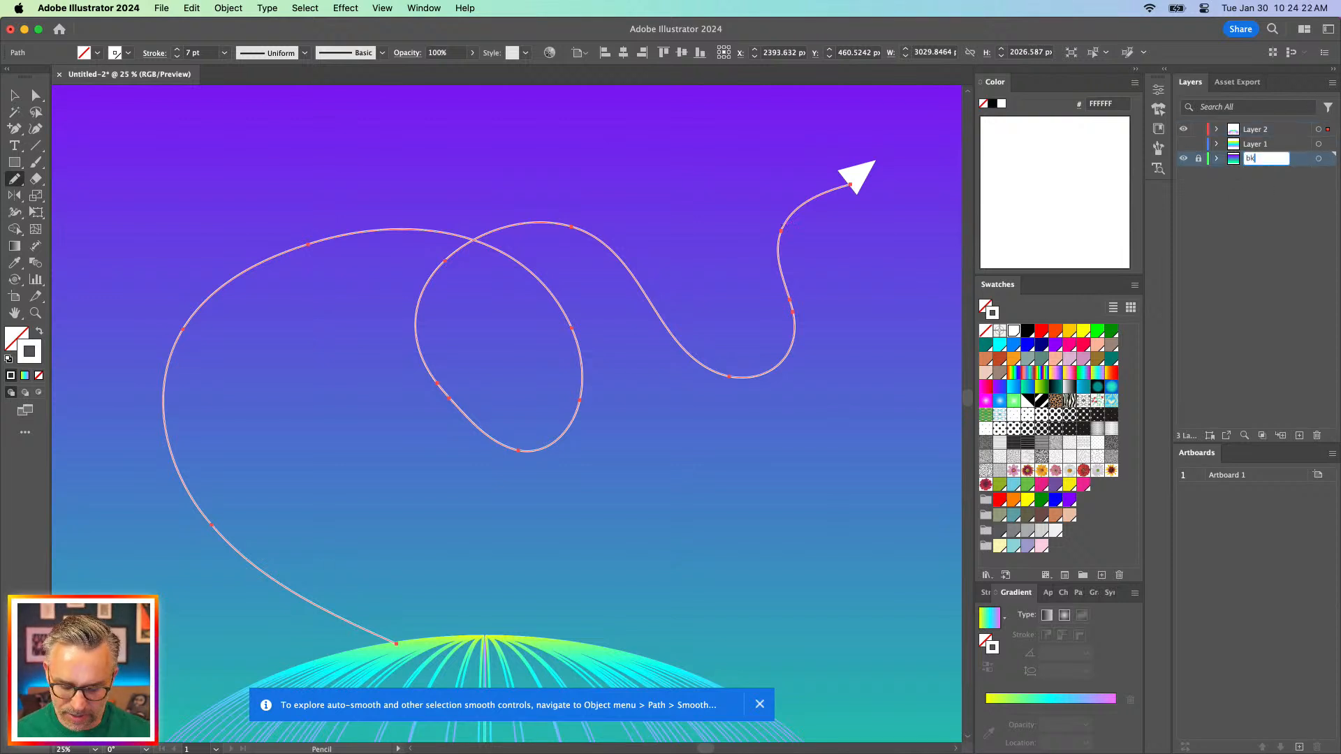
type("g")
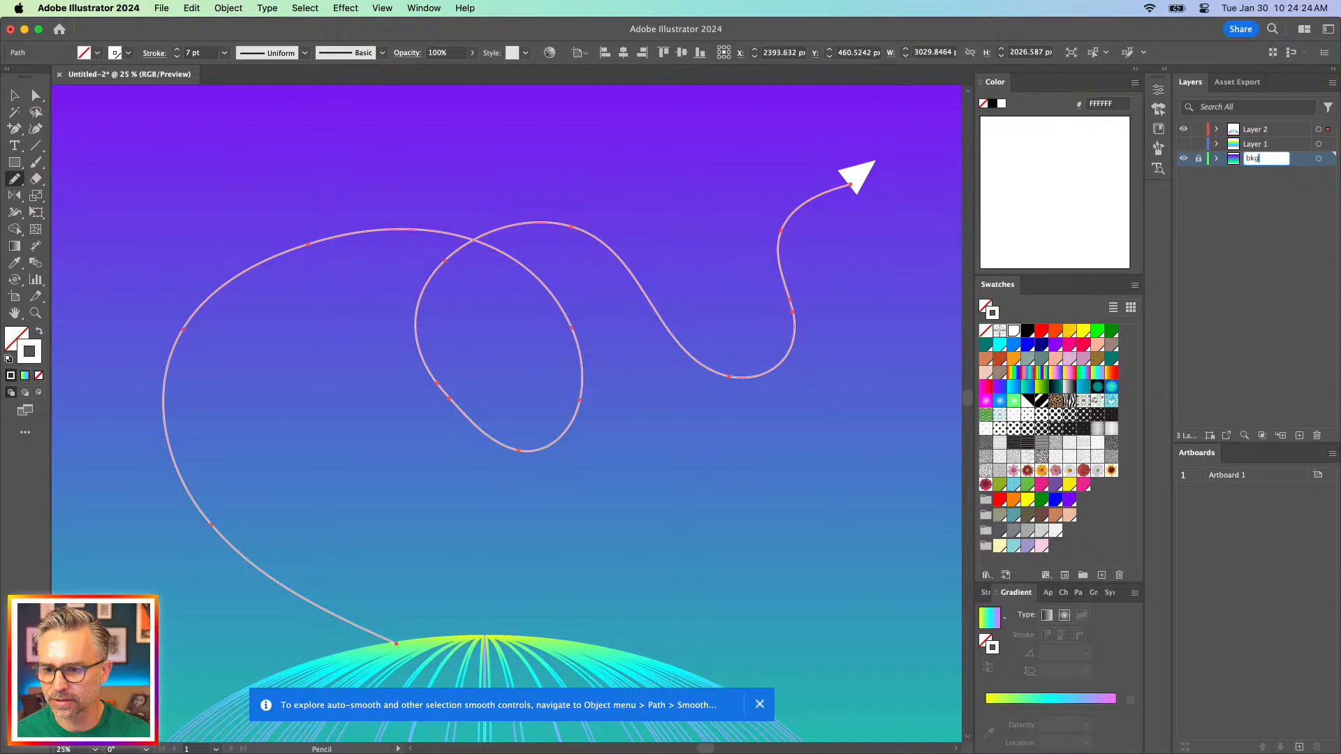
type("d")
key("Return")
left_click(1251, 133)
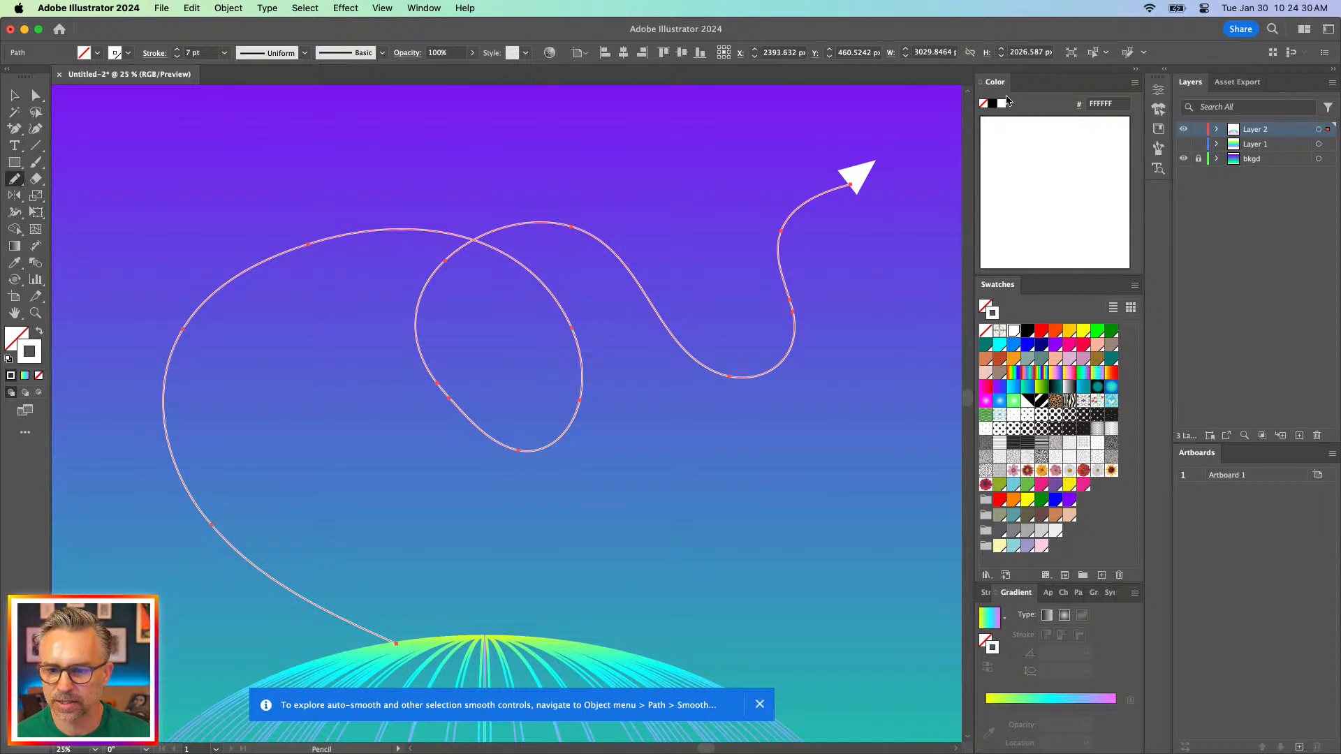
Turn the looping path's stroke into a dashed line with longer dashes and hide the selection edges
left_click(1170, 72)
left_click(1033, 282)
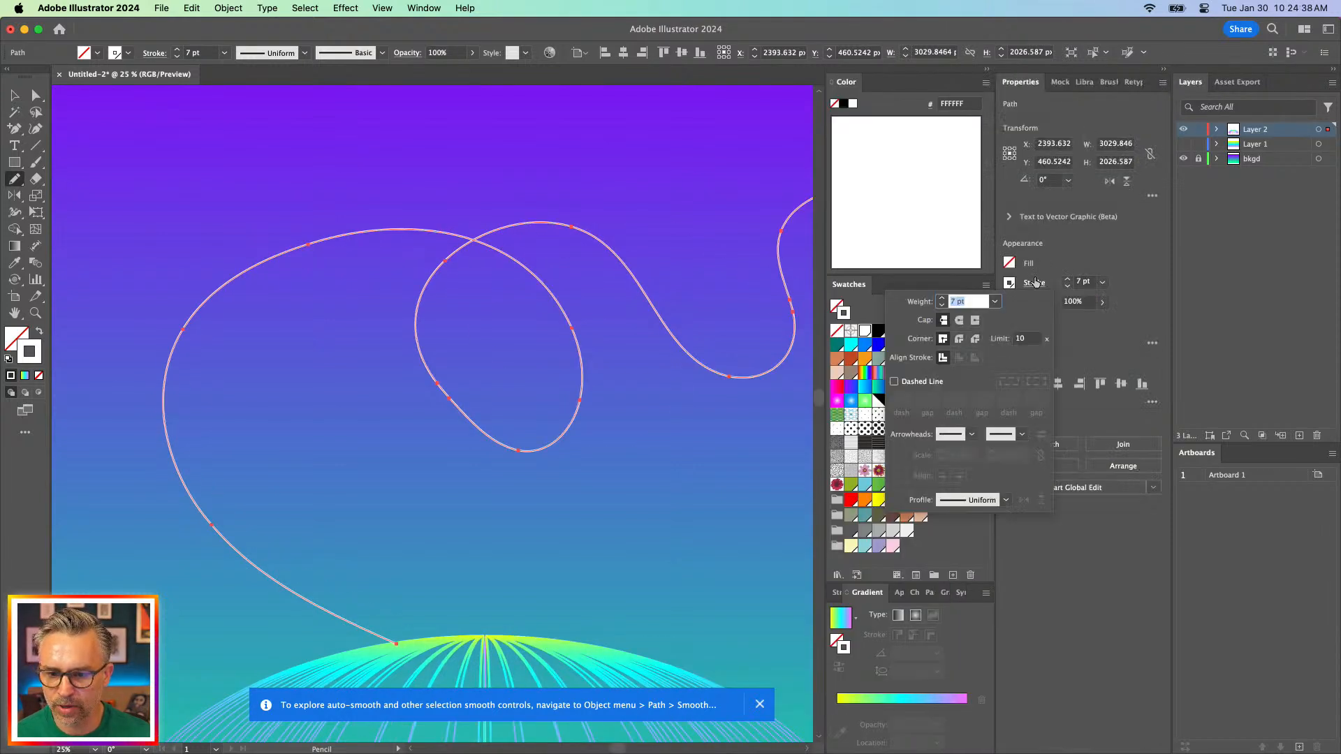
left_click(906, 384)
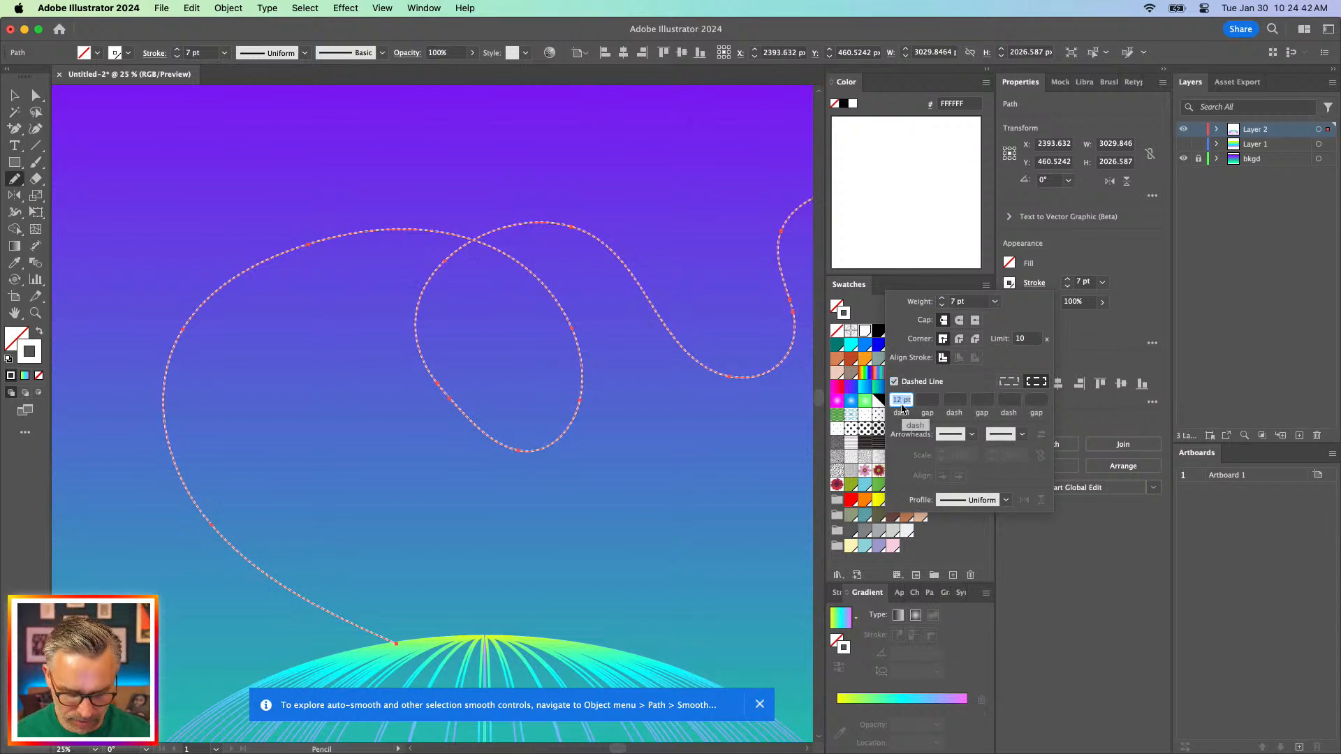
key("super+h")
key("super+h")
key("super+h")
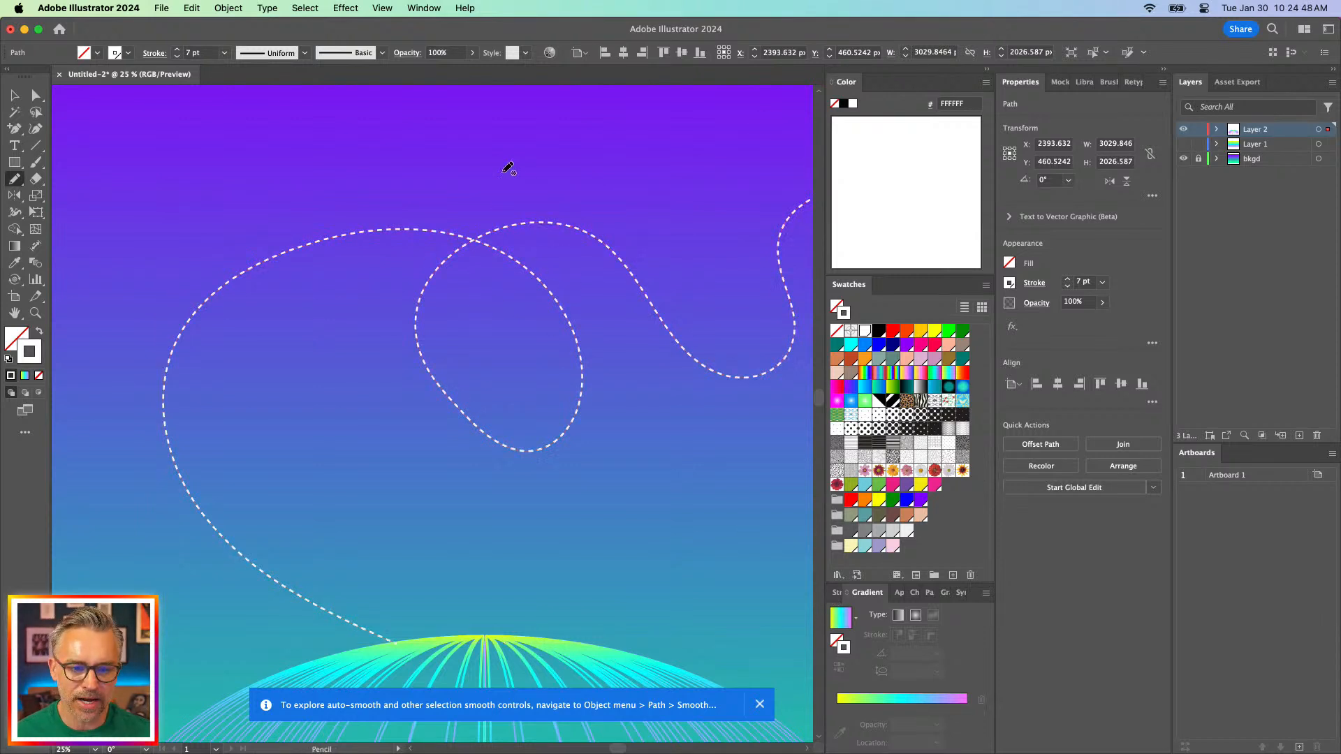
Draw a short dashed pencil stroke above the loop, delete it, and draw another about 1173 px wide in its place
left_click_drag(253, 215, 537, 182)
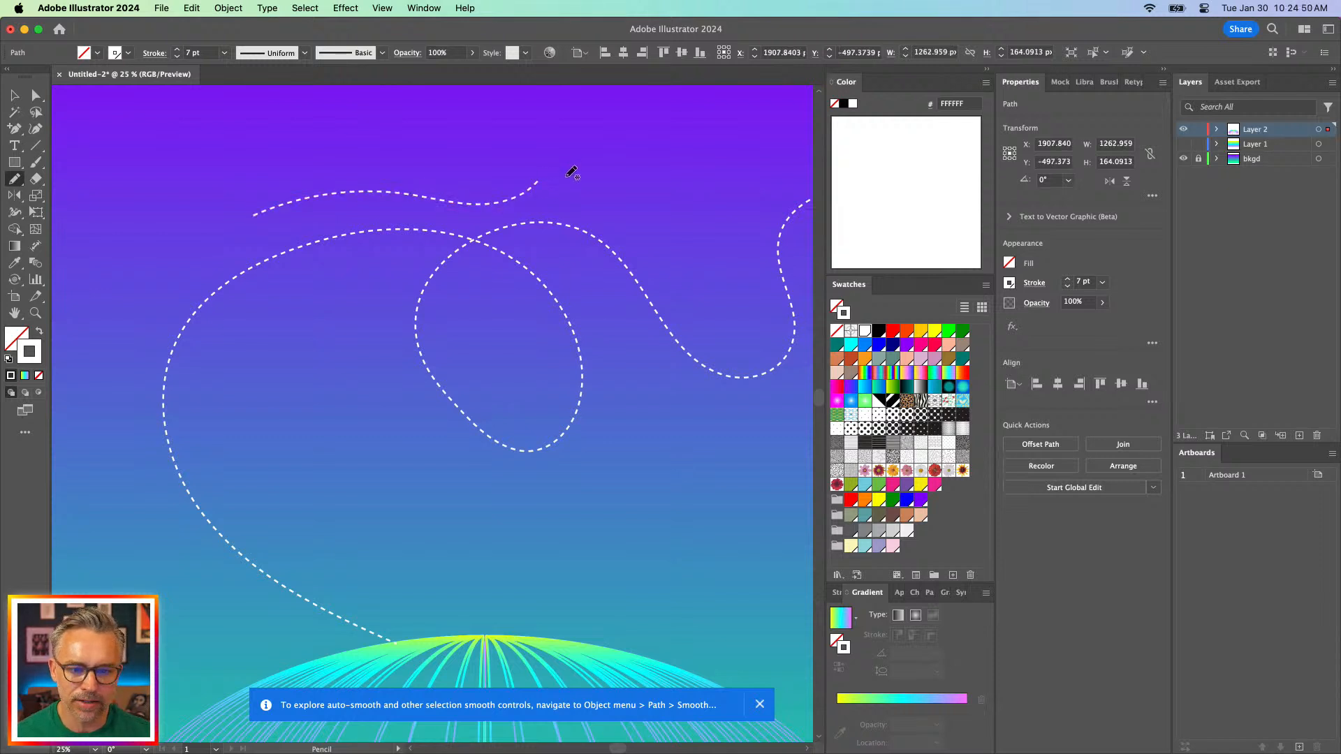
key("BackSpace")
left_click_drag(329, 195, 568, 171)
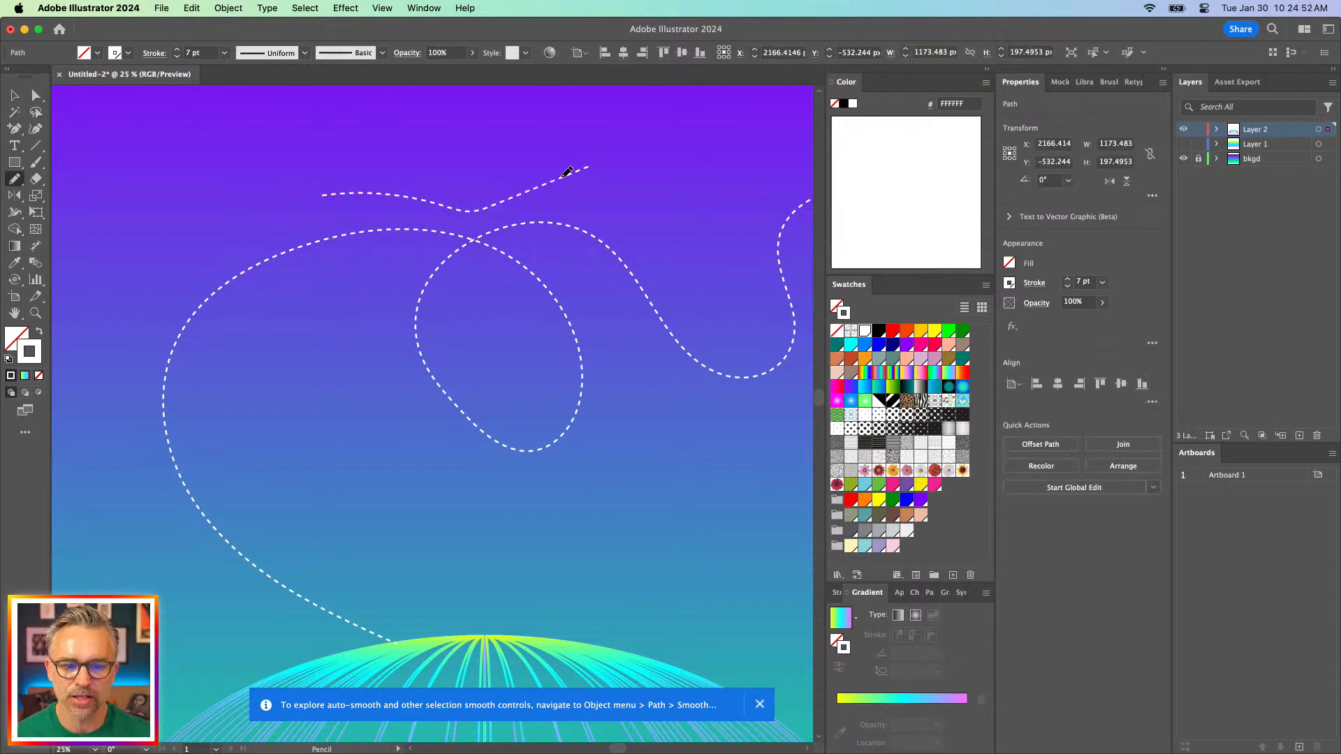
Delete the short dashed pencil stroke and turn off New Art Has Basic Appearance
key("BackSpace")
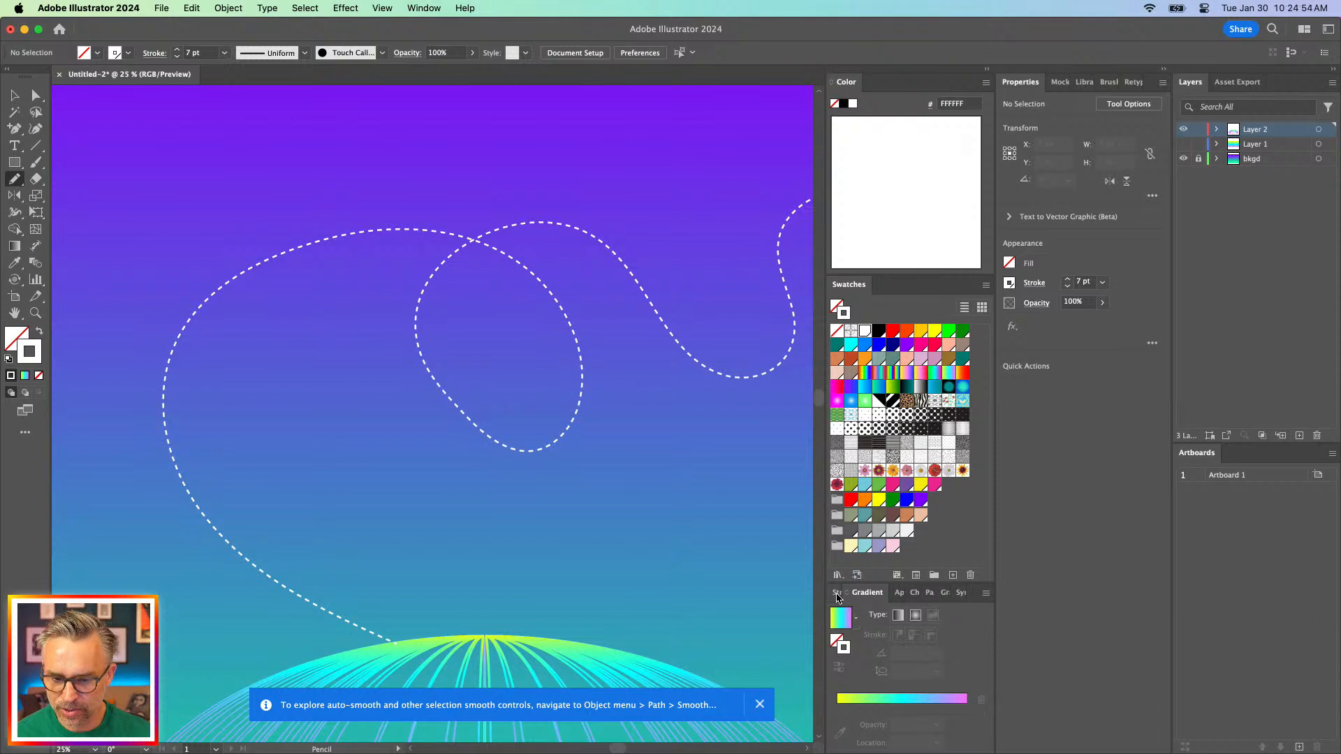
left_click(899, 593)
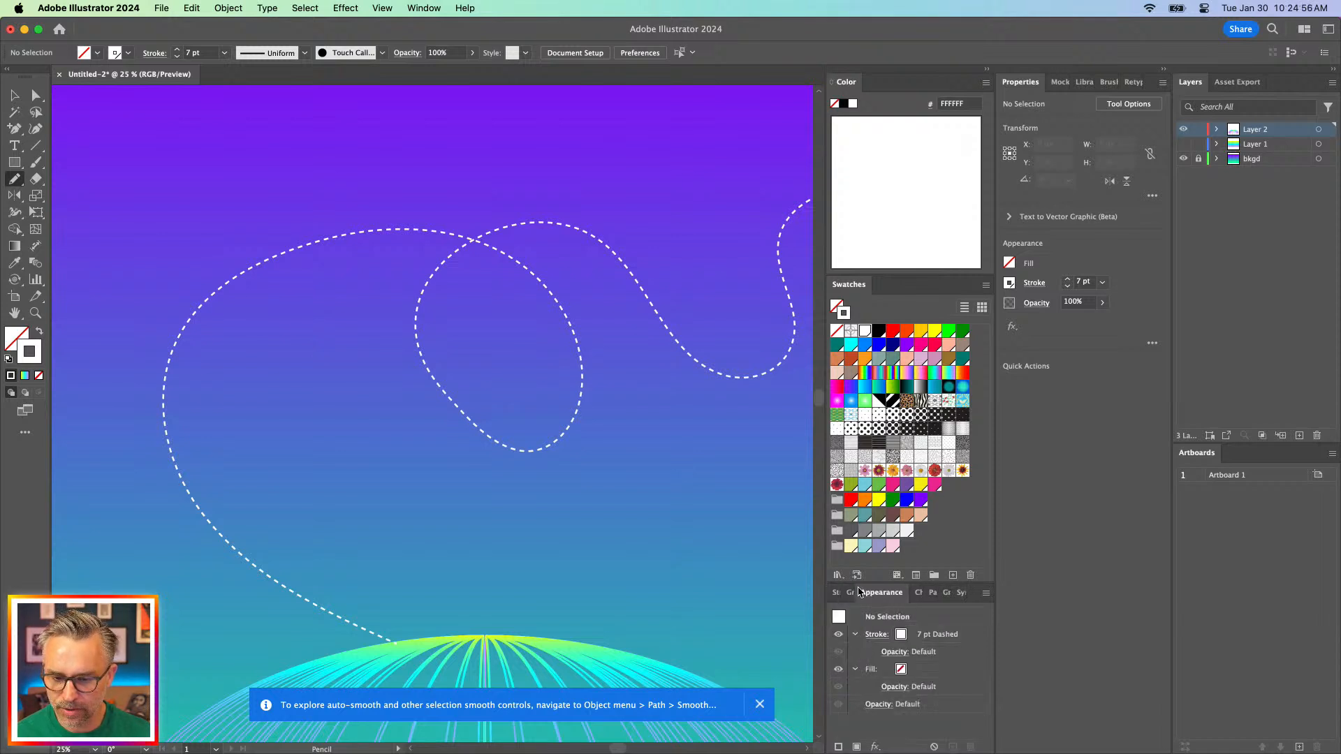
left_click_drag(881, 592, 652, 325)
left_click(798, 325)
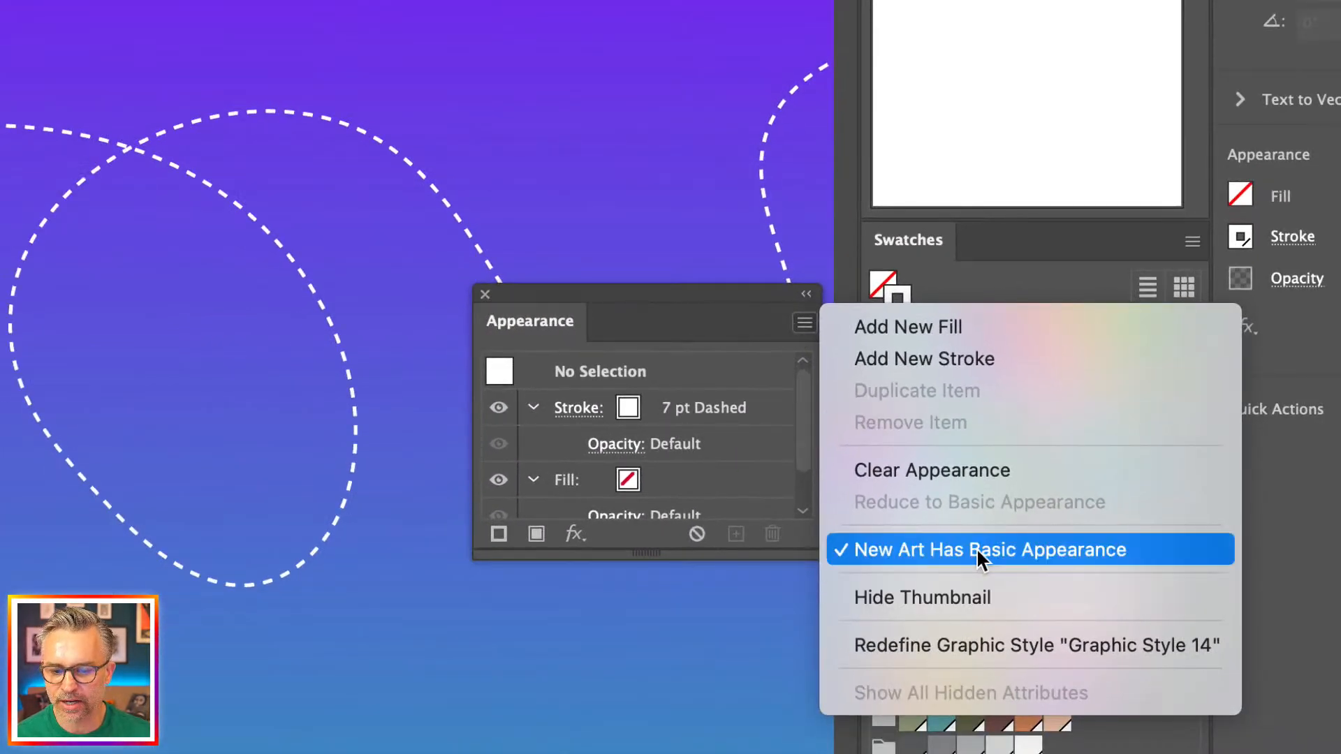
left_click(977, 548)
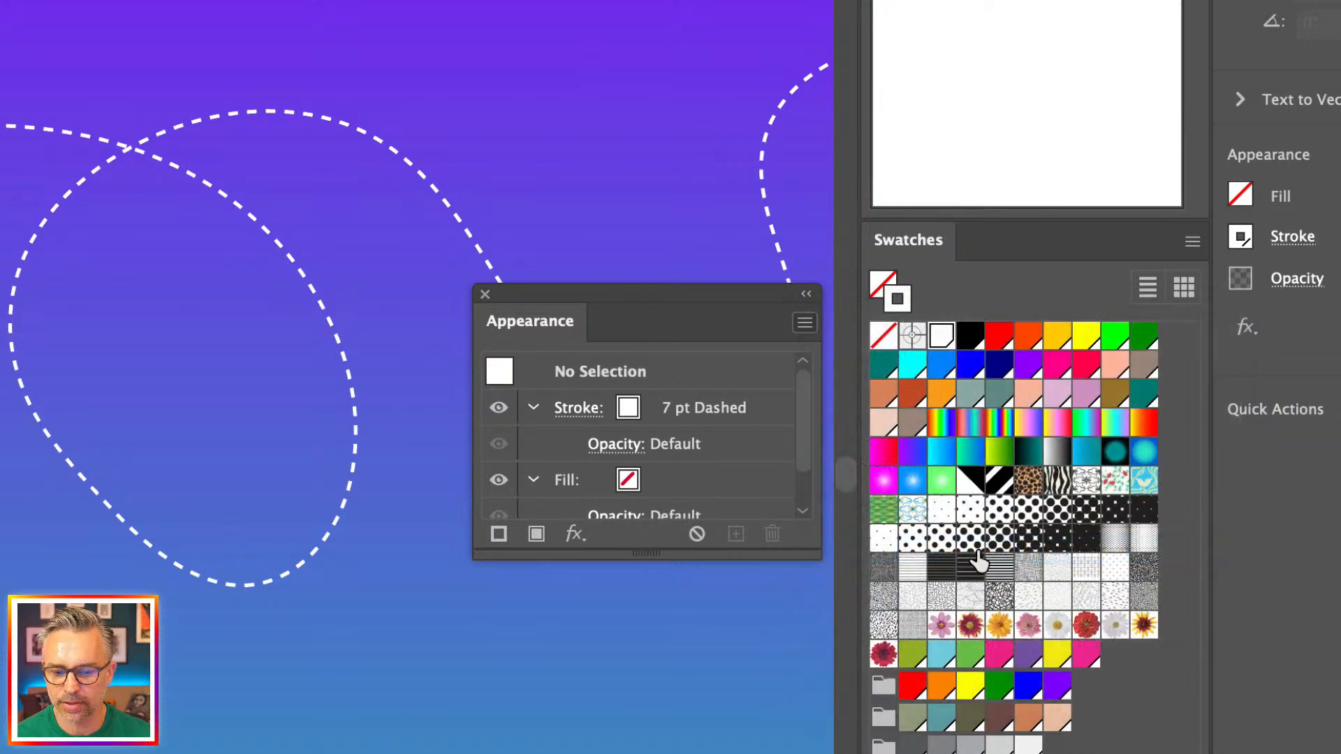
Draw a dashed pencil arc about 1598 px wide above the loop and a dashed square about 665 px wide below it
left_click_drag(698, 334, 680, 490)
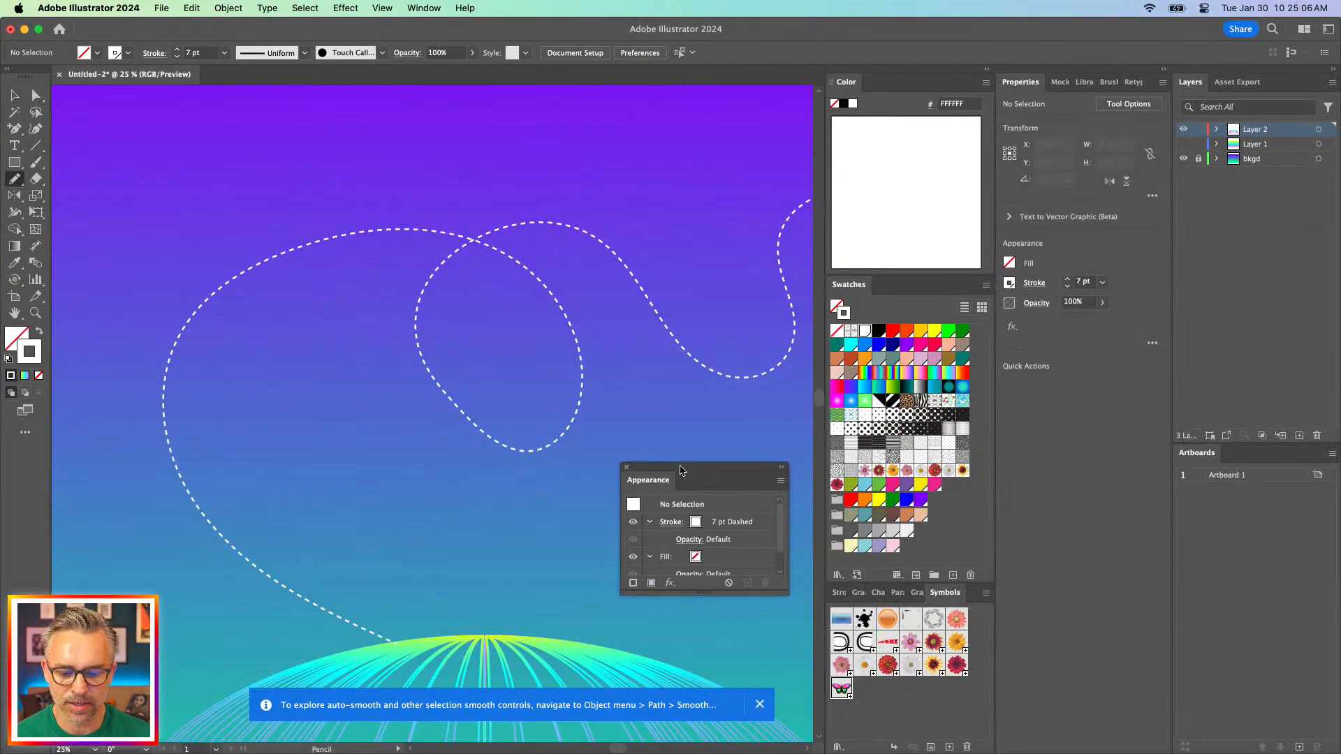
left_click_drag(217, 256, 577, 180)
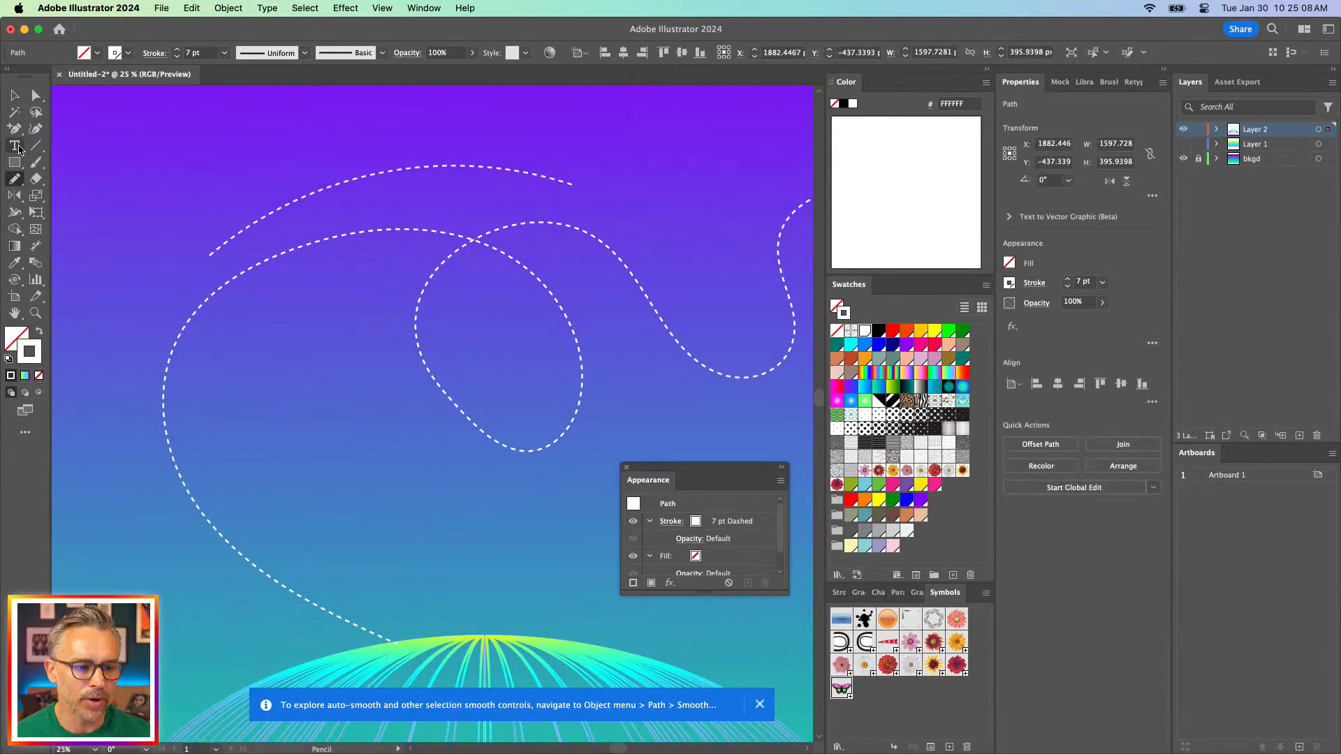
key("m")
mouse_move(330, 363)
left_mouse_down()
mouse_move(486, 501)
mouse_move(482, 515)
left_mouse_up()
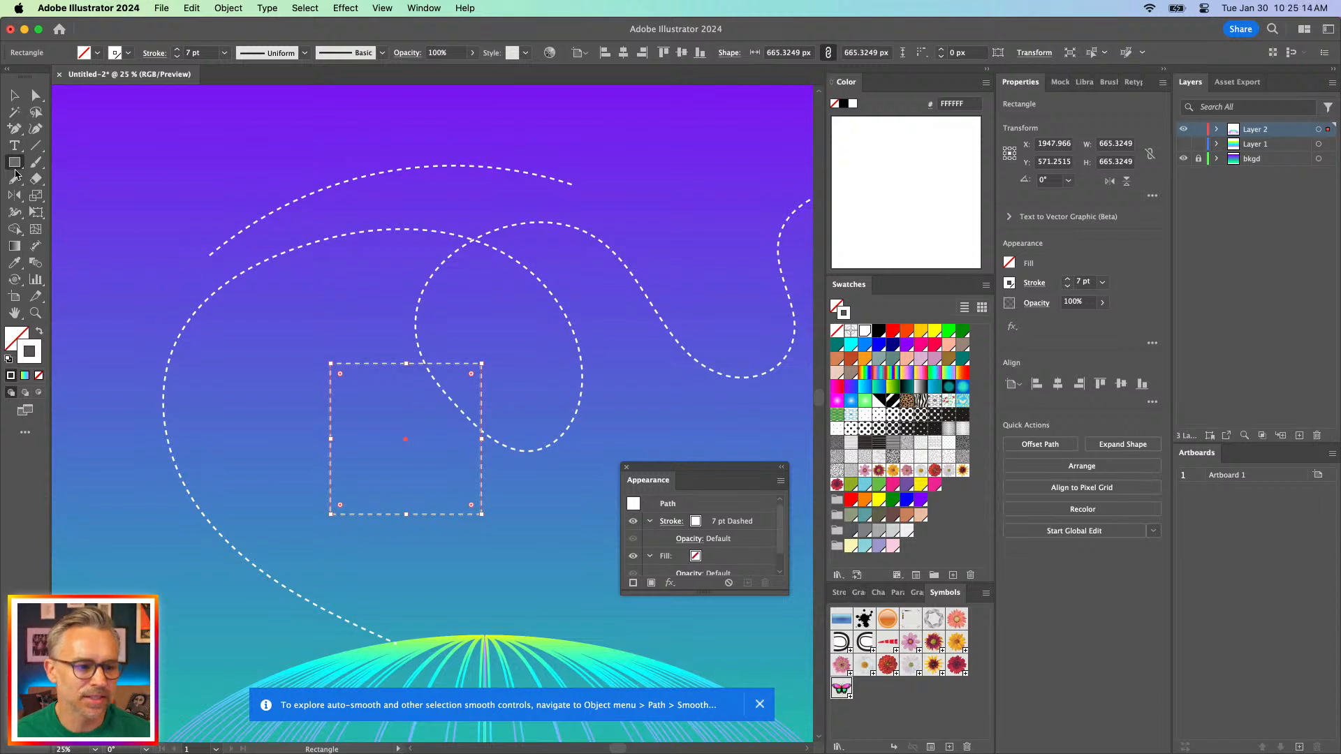
Draw five dashed circles of different sizes around the looping path, the largest about 918 px across near the arc's start
left_click_drag(16, 165, 90, 199)
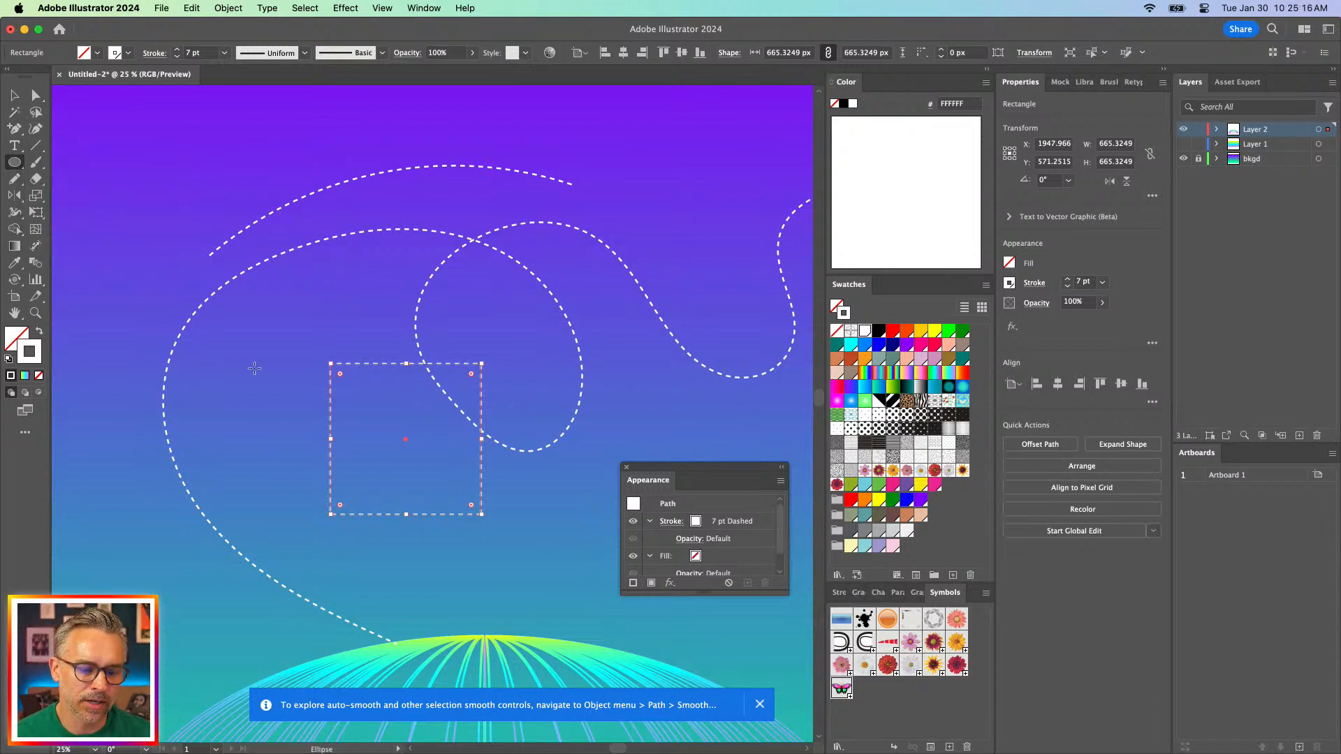
left_click_drag(255, 367, 359, 459)
mouse_move(625, 398)
left_mouse_down()
mouse_move(710, 467)
mouse_move(749, 522)
left_mouse_up()
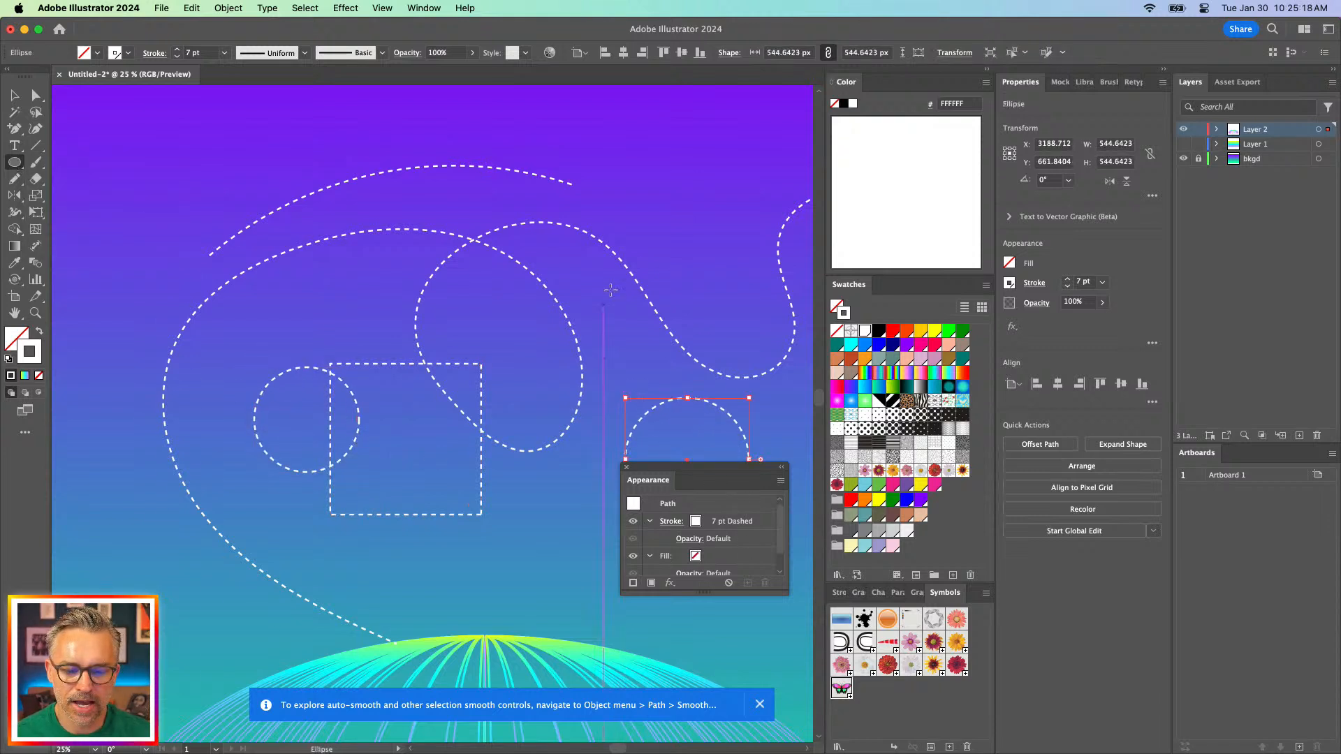
left_click_drag(640, 202, 737, 301)
left_click_drag(386, 128, 473, 217)
mouse_move(159, 159)
left_mouse_down()
mouse_move(283, 200)
mouse_move(367, 366)
left_mouse_up()
Dock the floating Appearance panel back with its group and collapse that panel column to free up canvas space
left_click(14, 95)
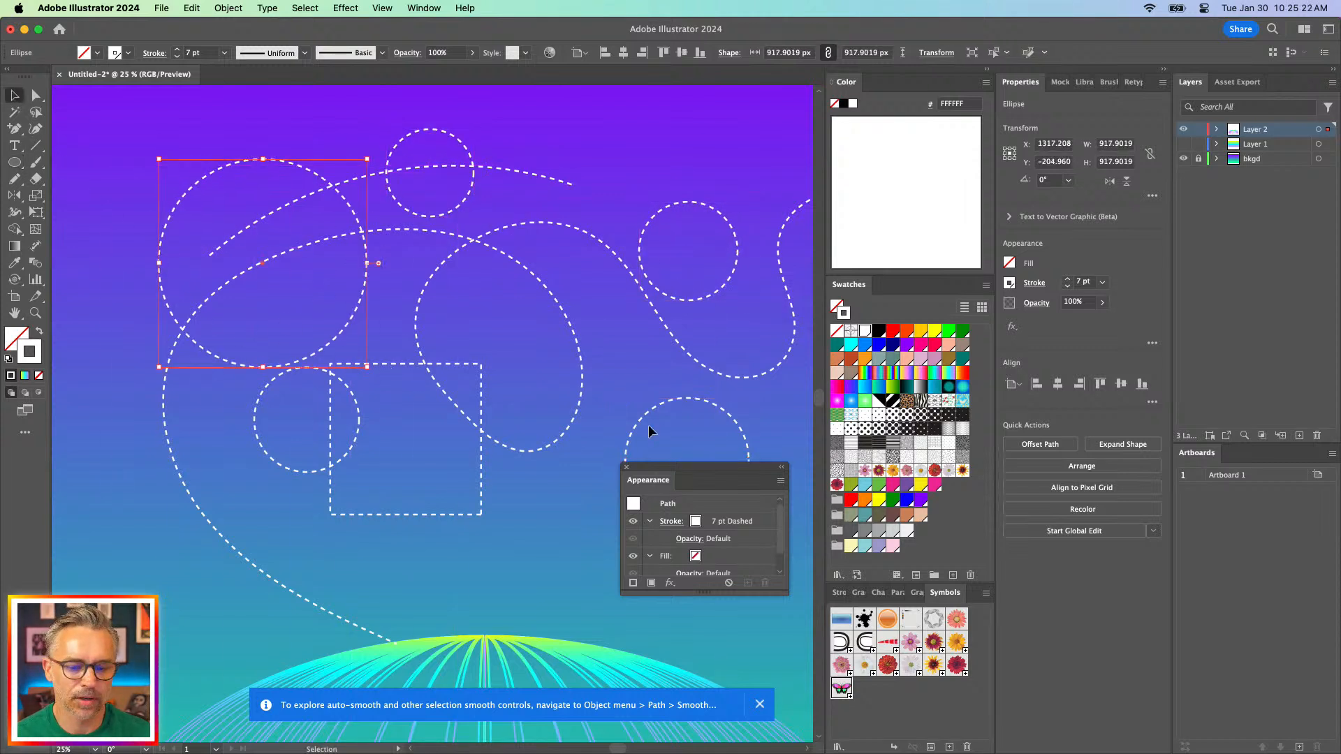
left_click_drag(658, 485, 936, 592)
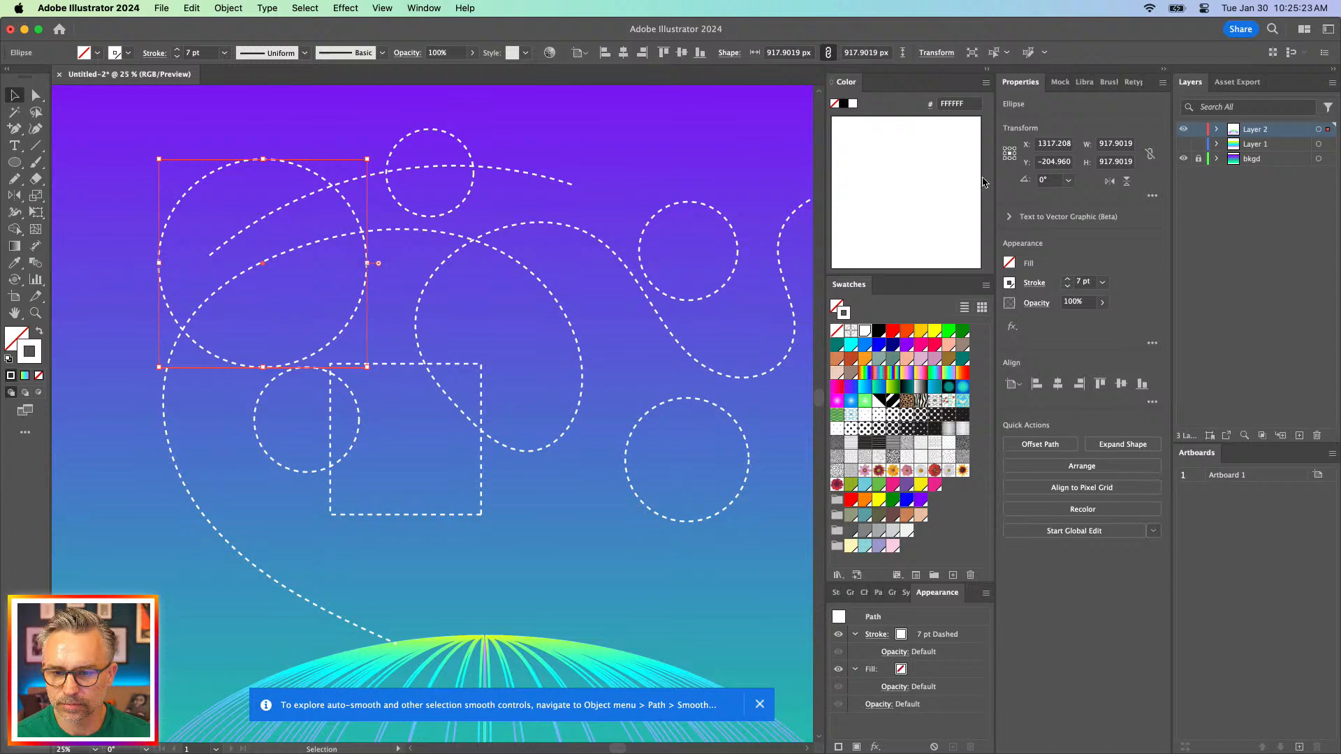
left_click(987, 71)
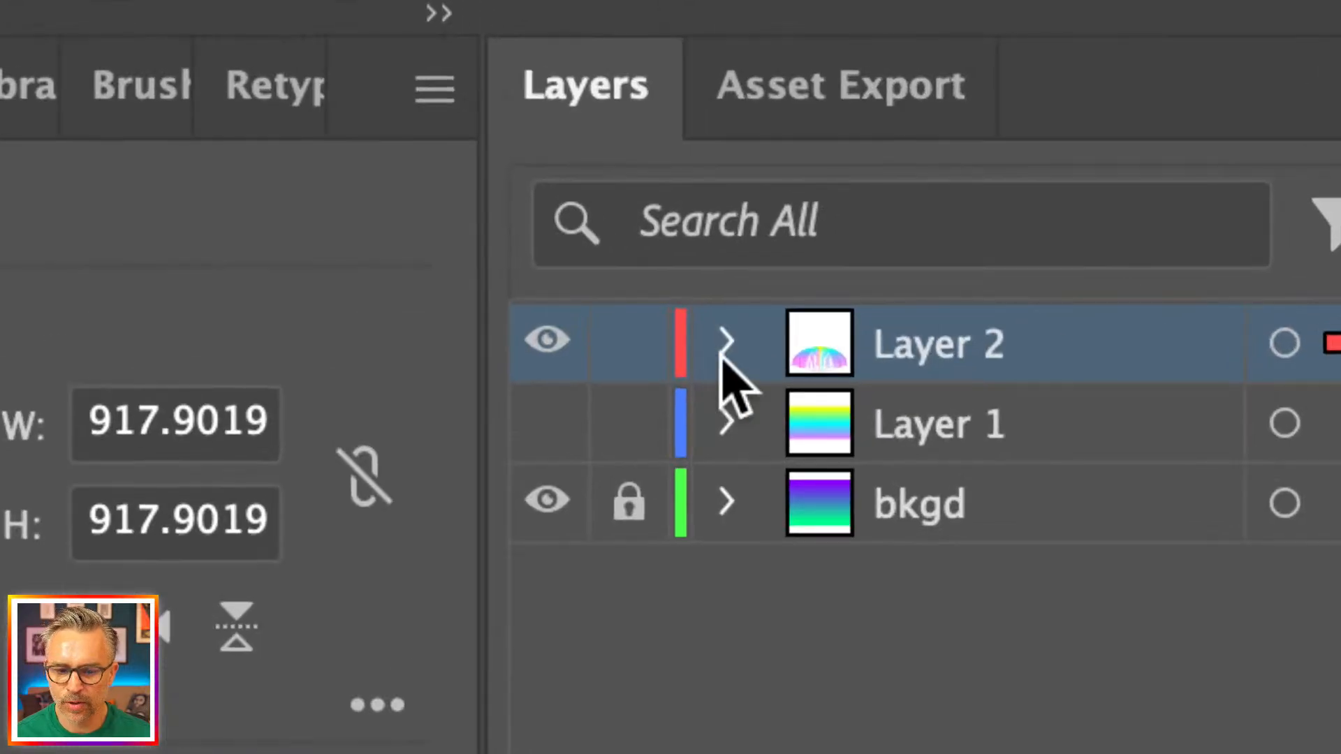
Expand Layer 2 to list its contents, unlock the bkgd layer and hide Layer 2
left_click(727, 352)
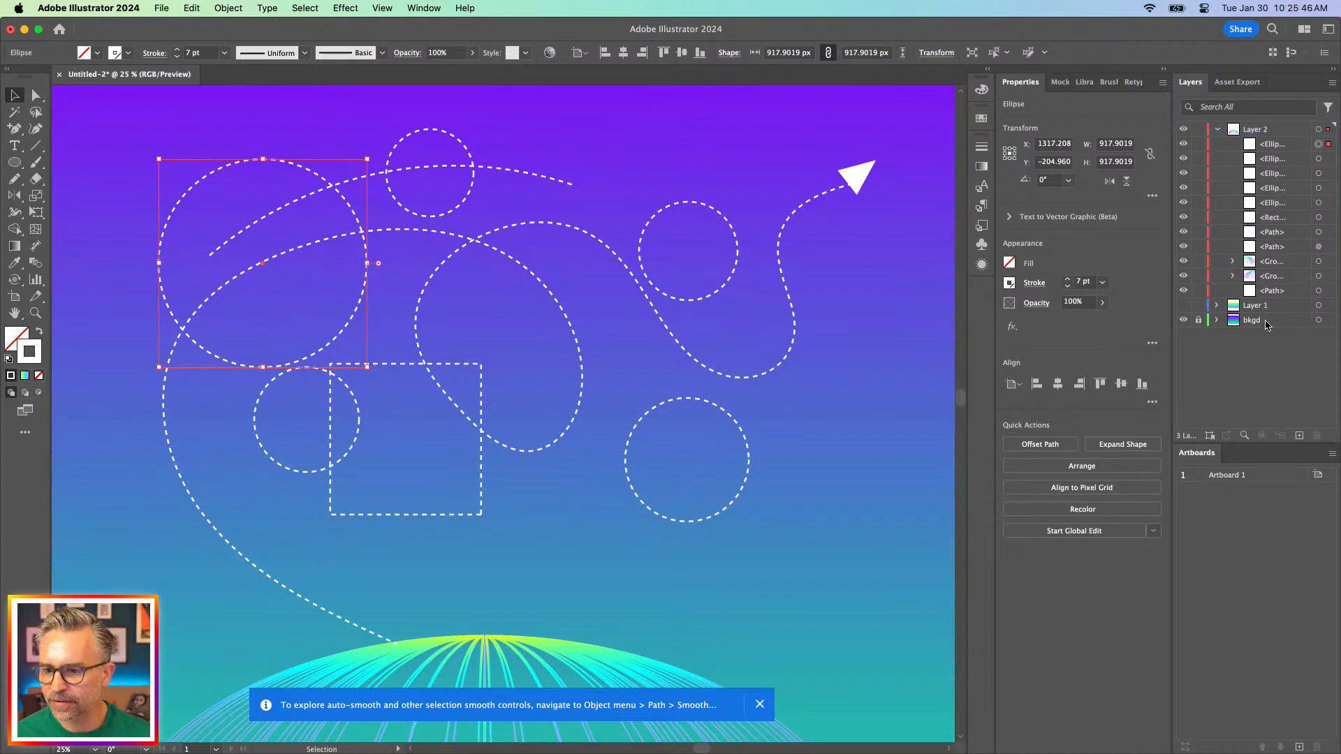
left_click(1268, 323)
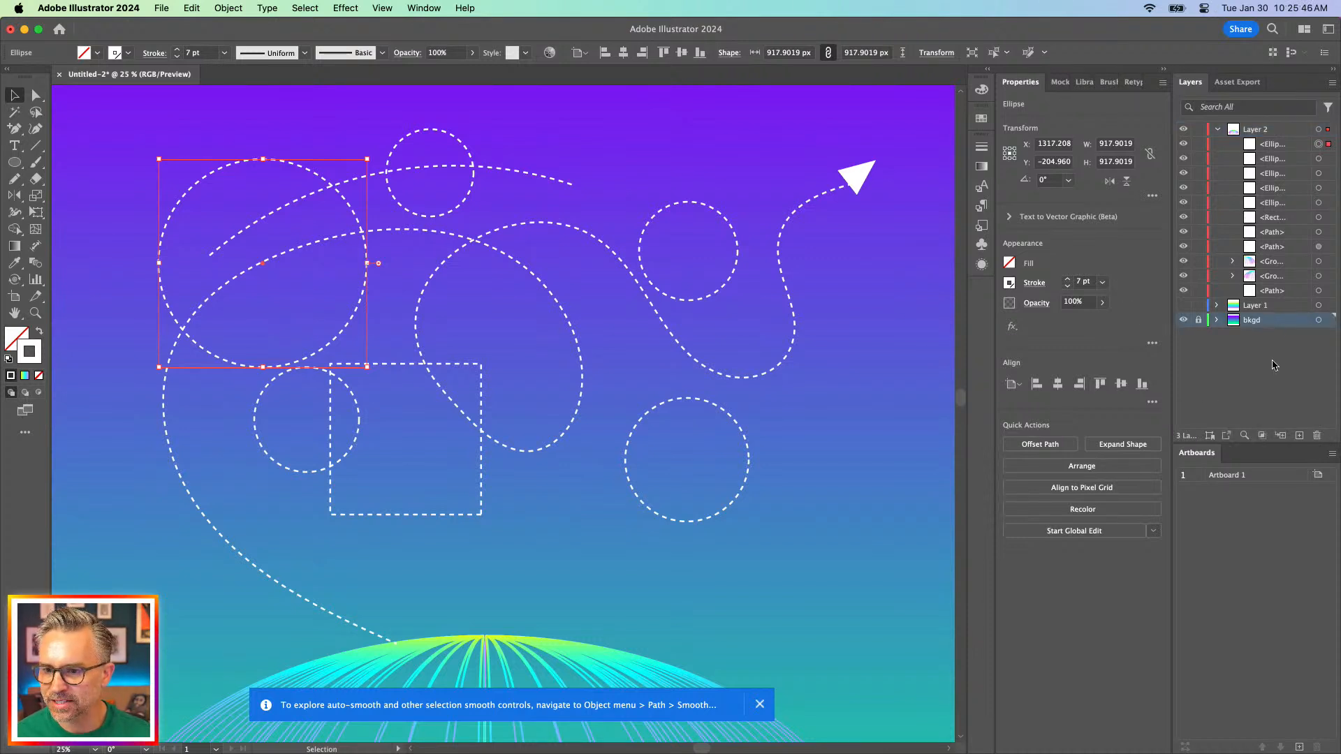
left_click(1199, 320)
left_click(1183, 129)
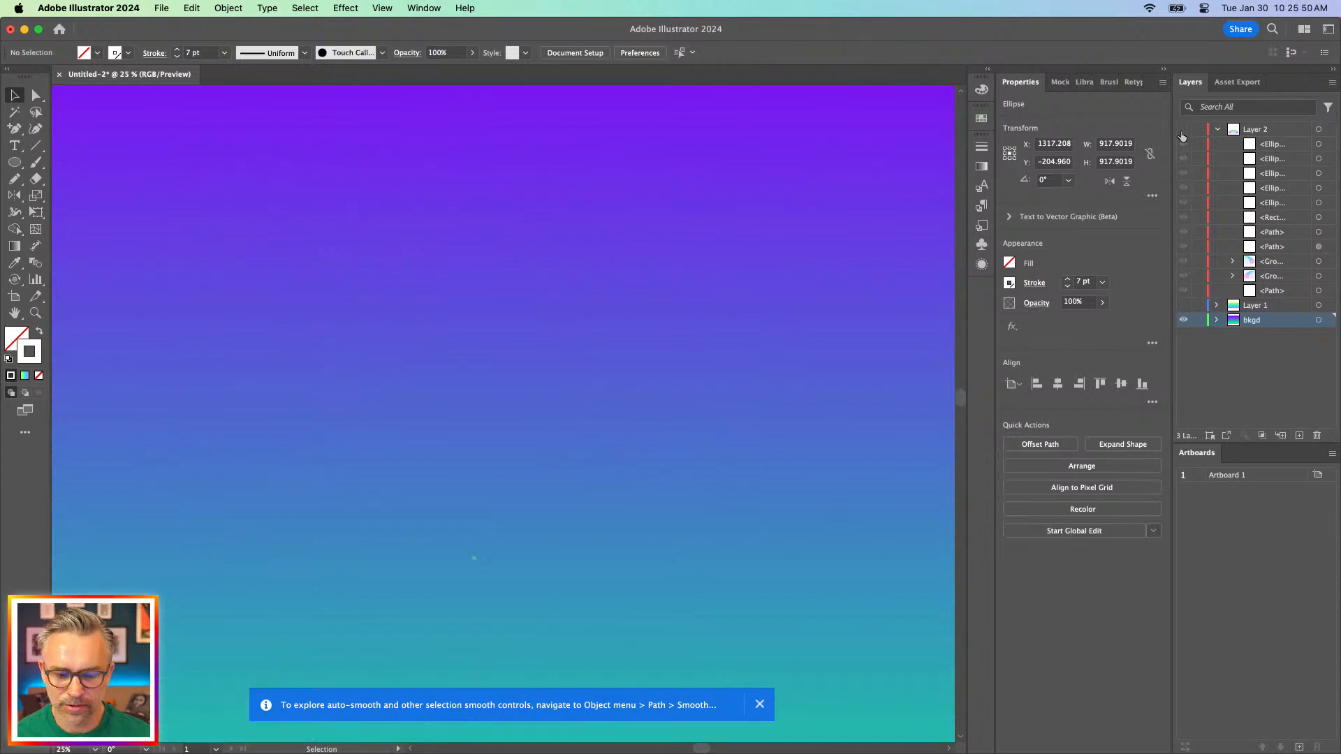
Place a copy of the gradient background rectangle on a new layer directly above bkgd
left_click(414, 305)
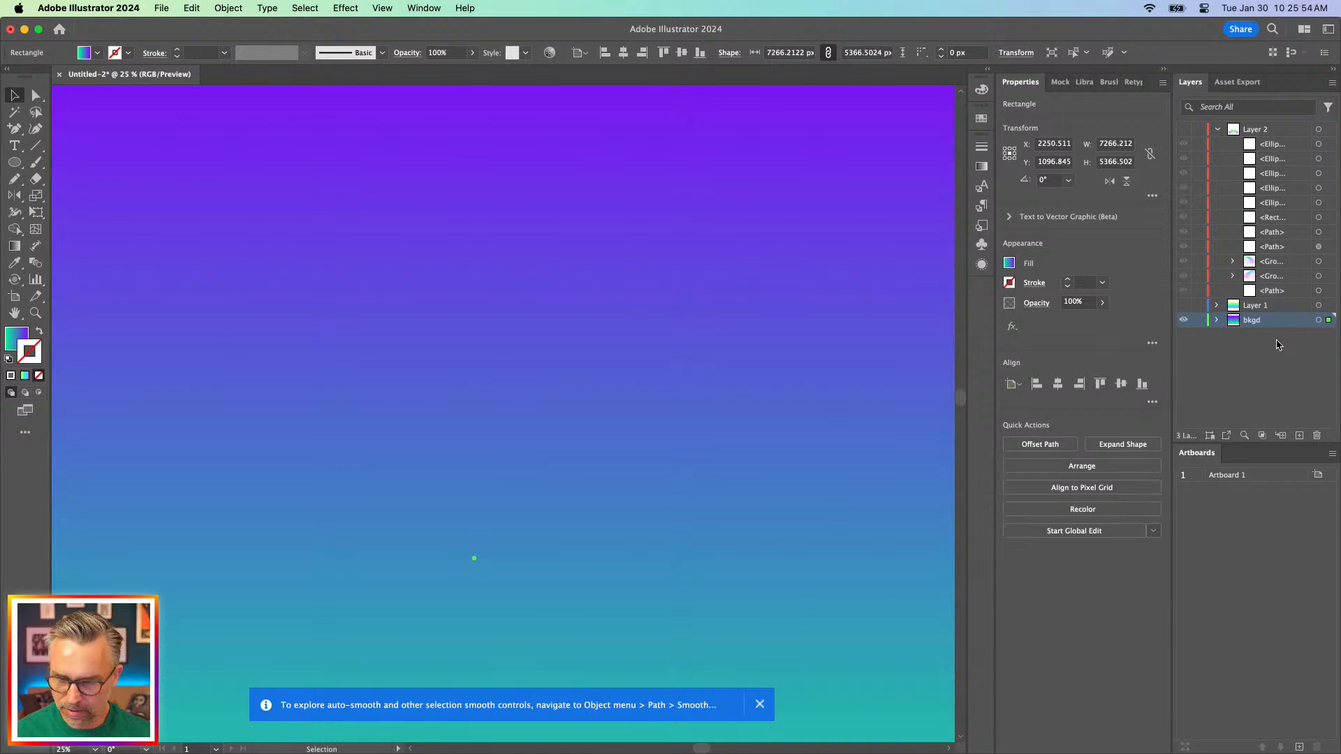
left_click(1300, 436)
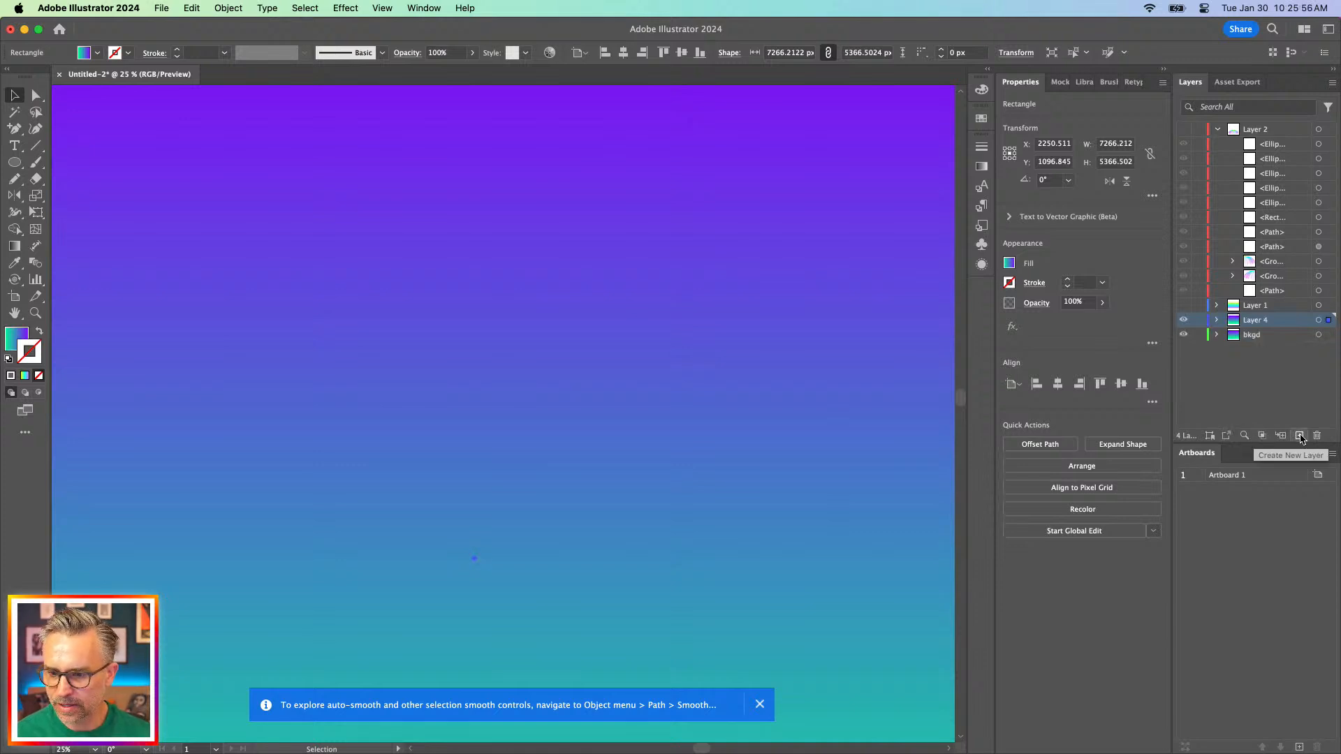
Set Text to Vector Graphic to the Scene type with Match active artboard style enabled
left_click(1009, 216)
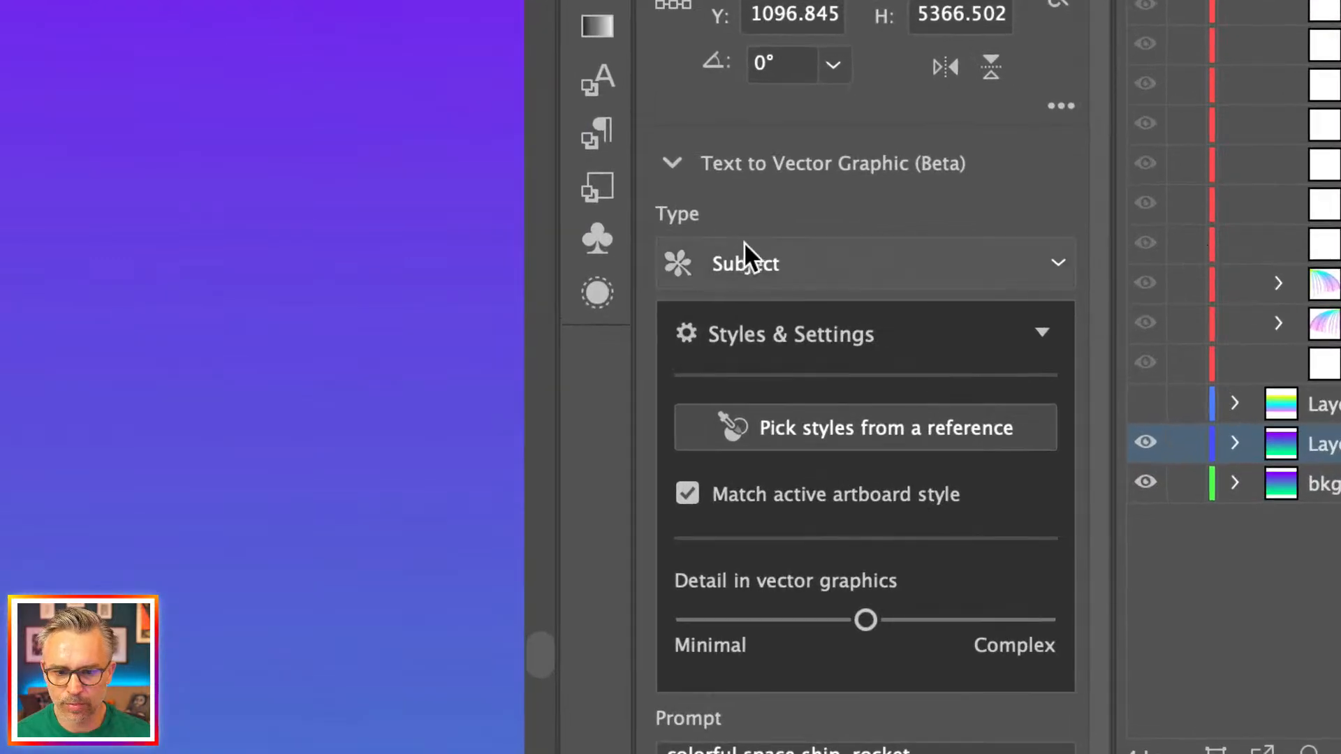
left_click(1036, 253)
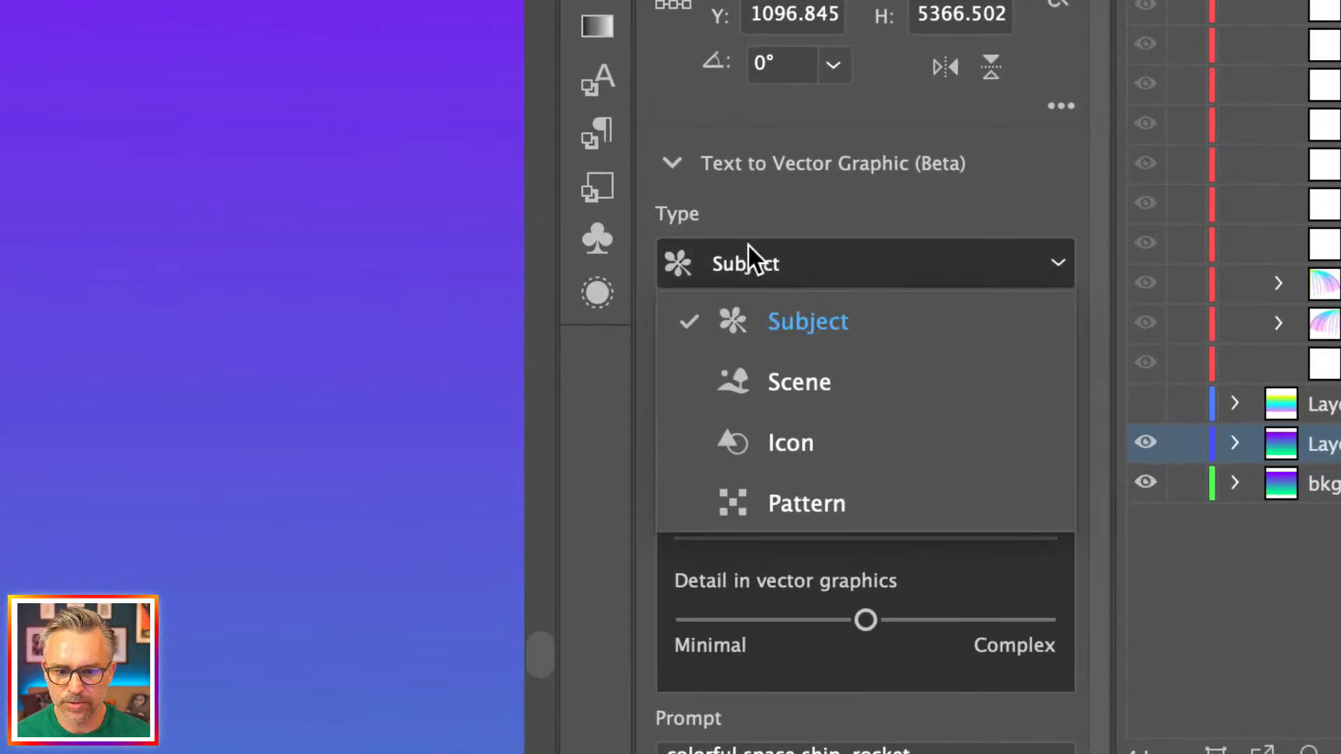
left_click(786, 404)
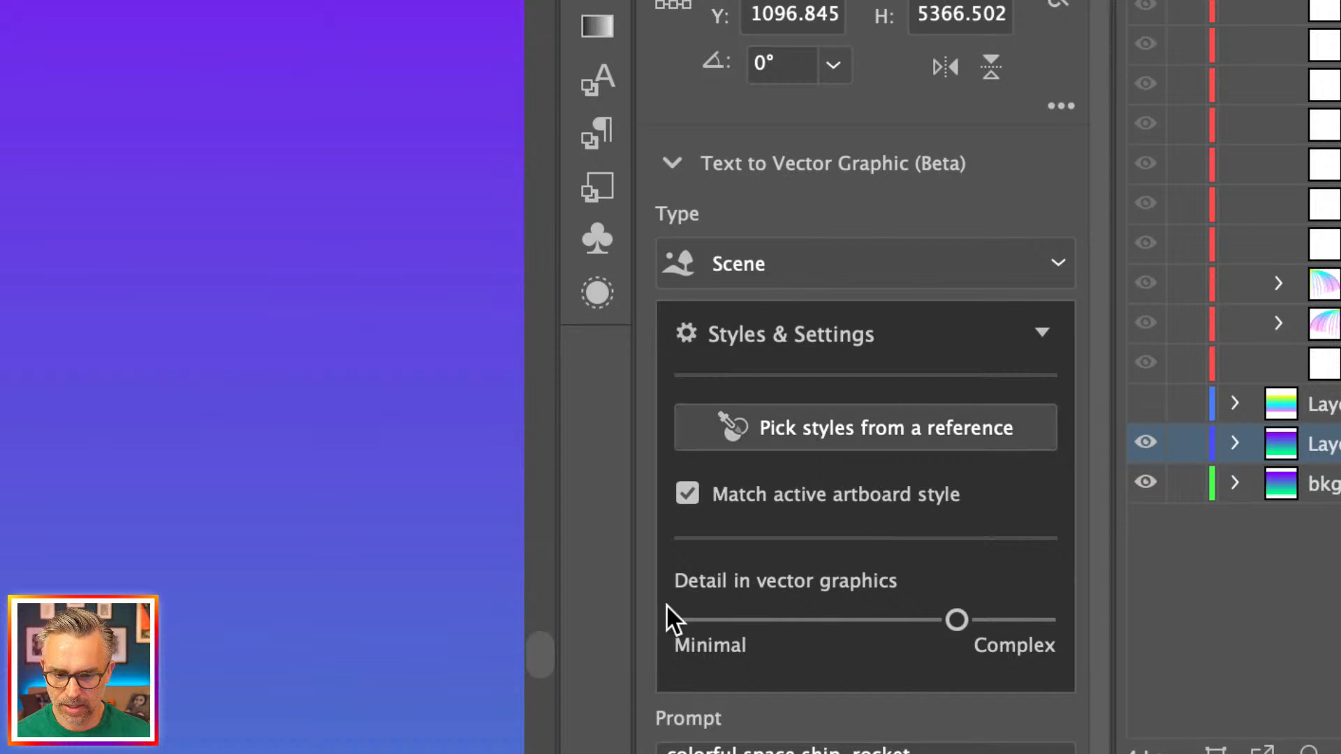
left_click(686, 494)
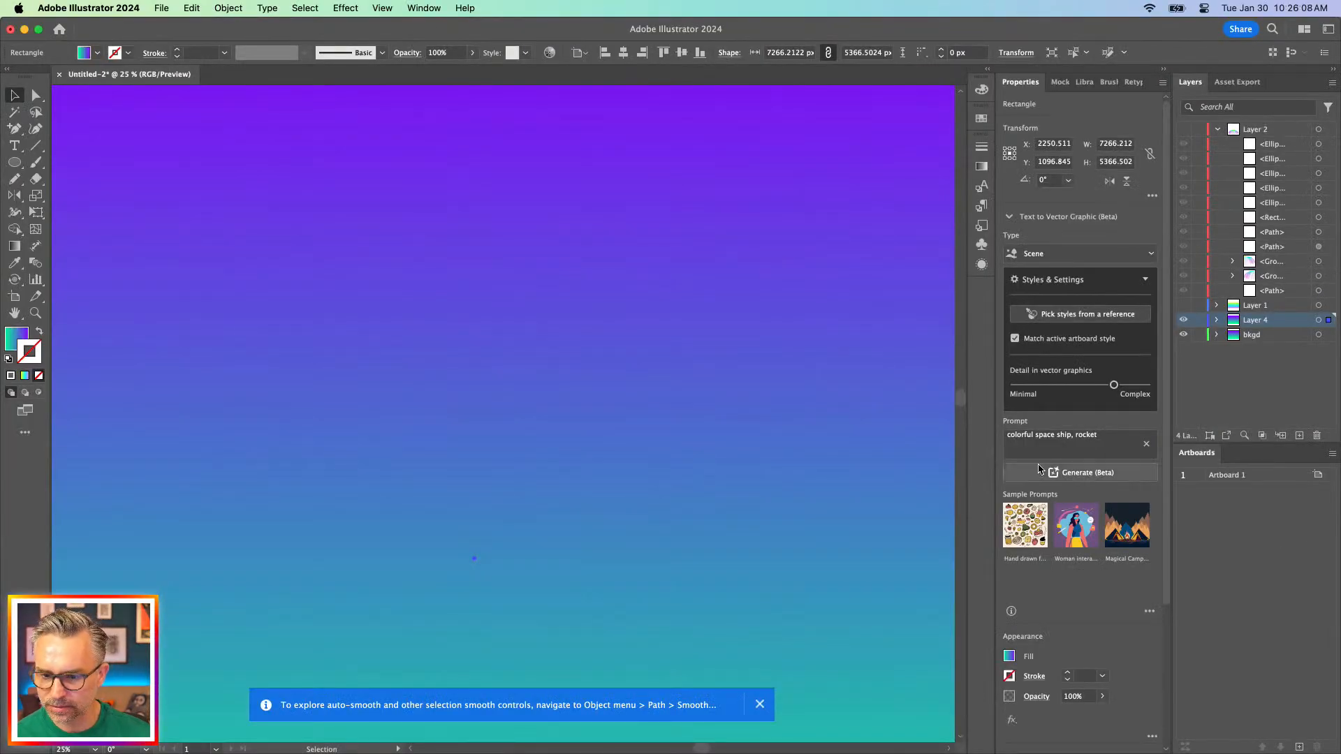
Change the prompt to "colorful alien planet" and generate the vector scene
left_click(1041, 446)
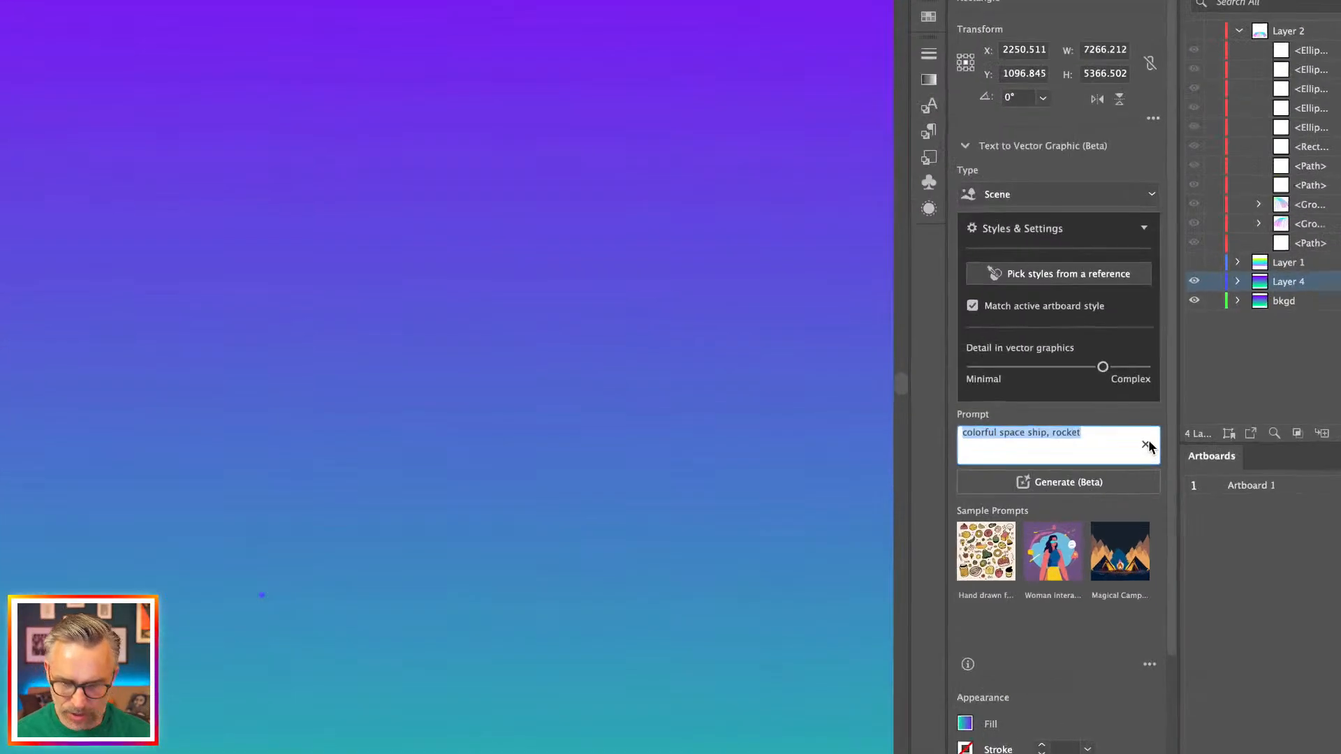
left_click(1001, 443)
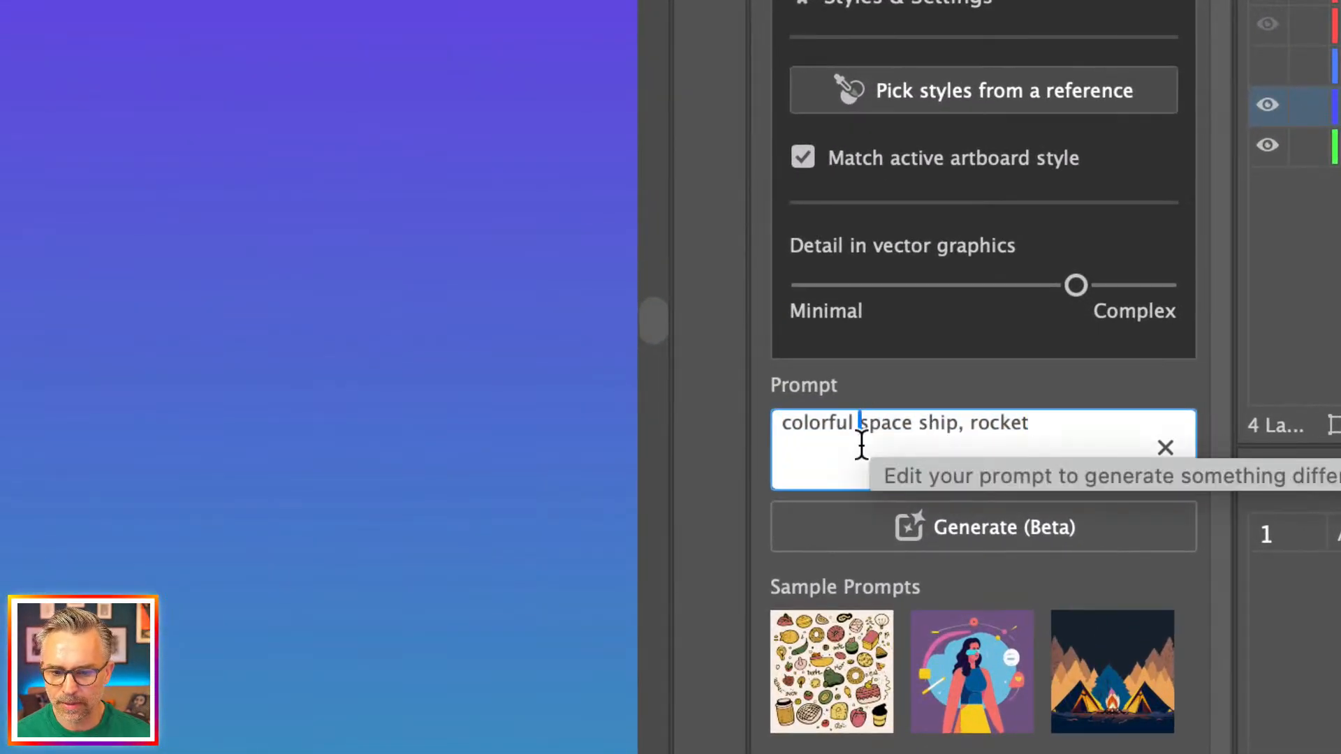
type("a")
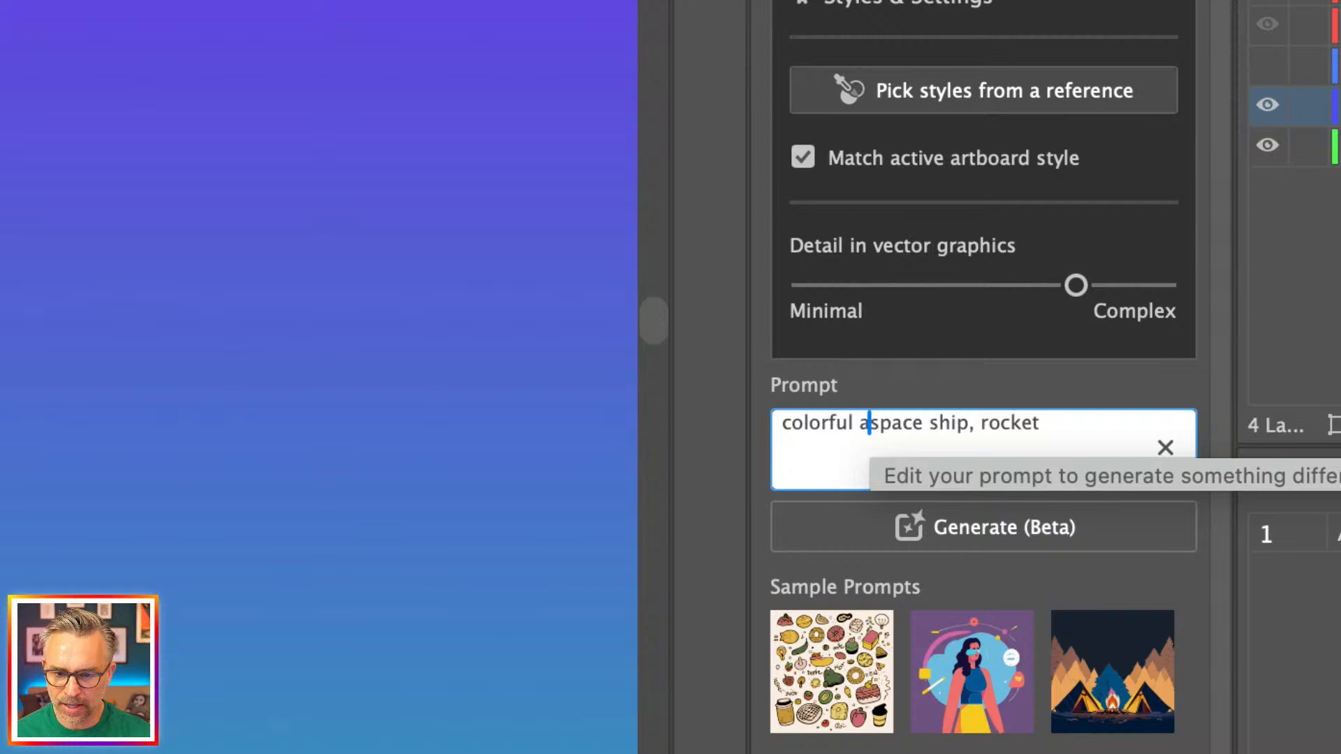
type("lien planet")
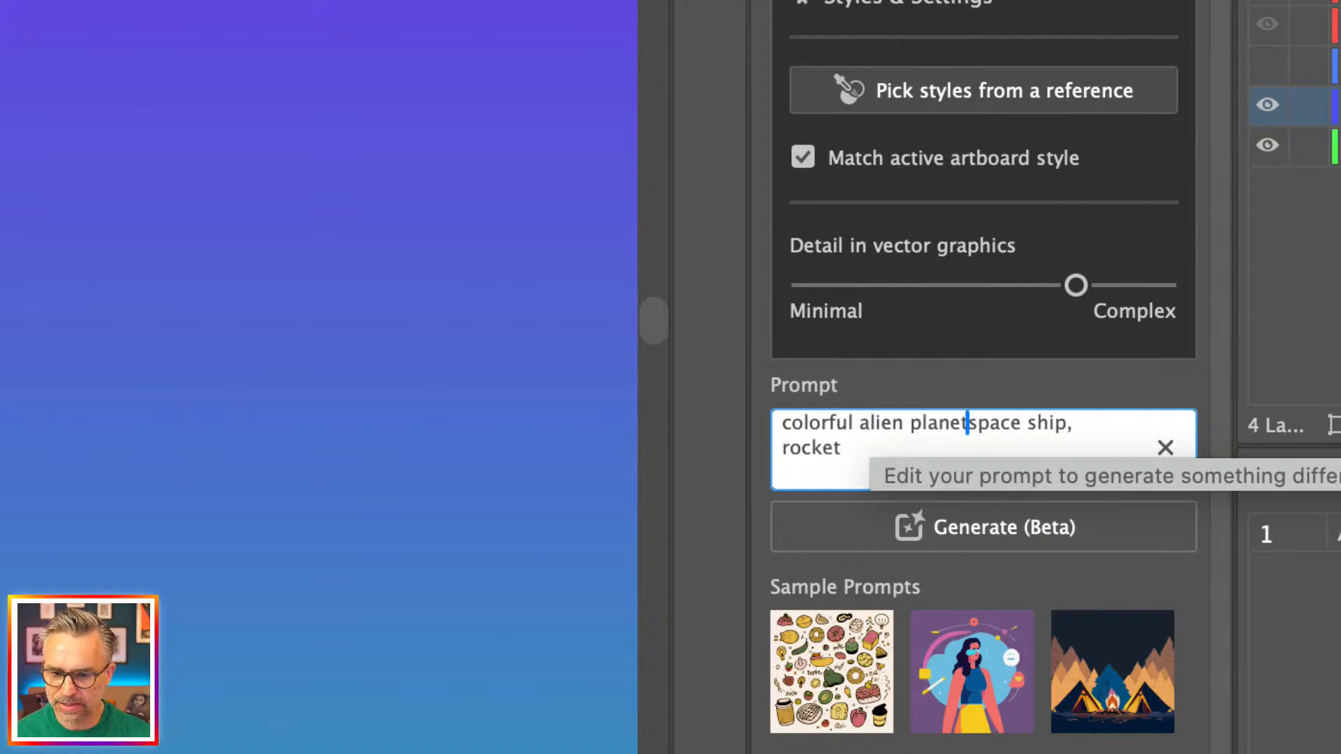
left_click_drag(971, 425, 1040, 495)
key("BackSpace")
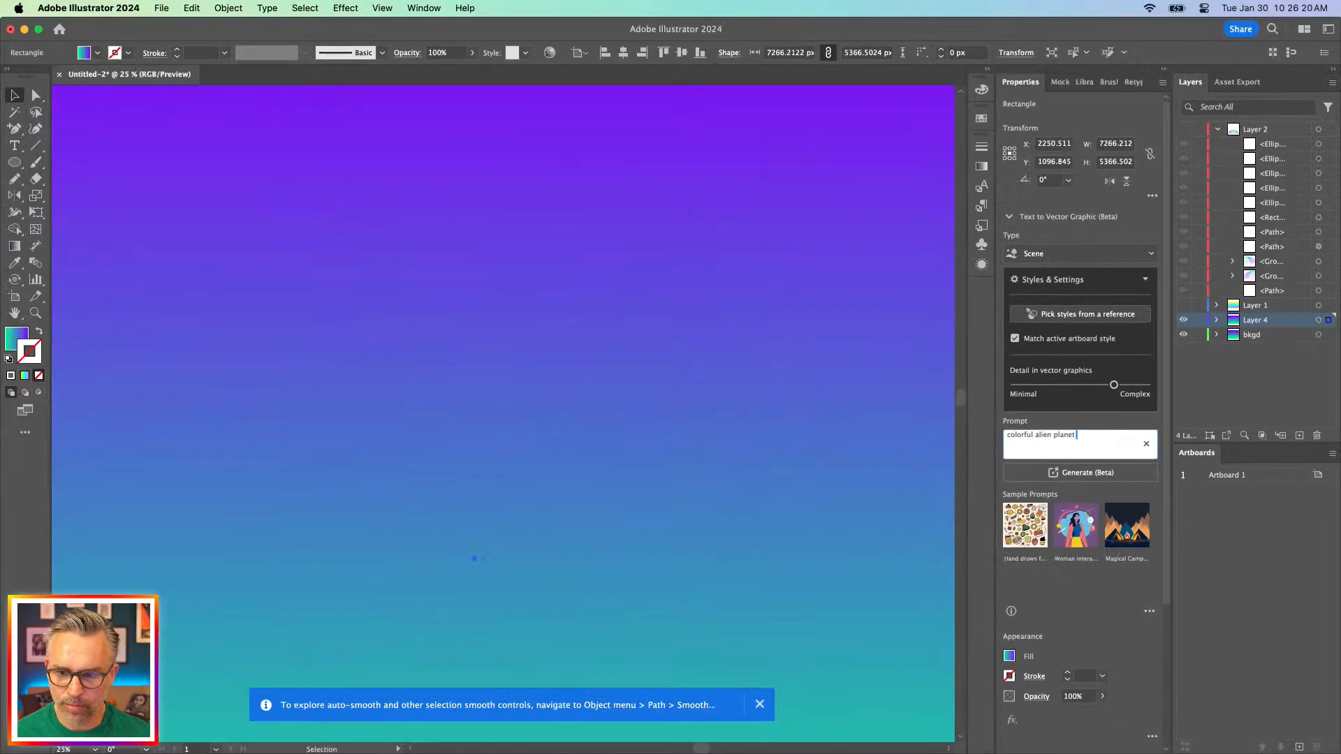
left_click(1071, 475)
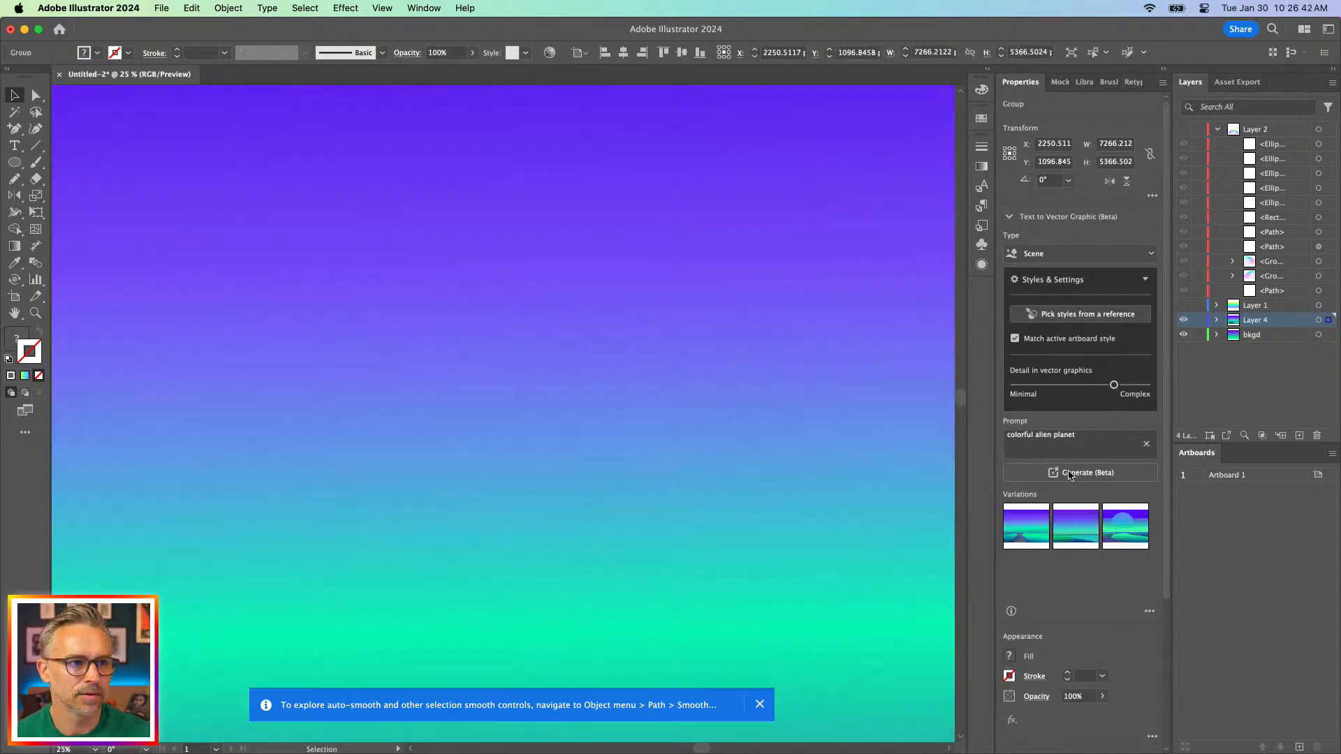
Bring the whole generated scene into view and apply the third variation, with the large round planet above a winding river
key("super+equal")
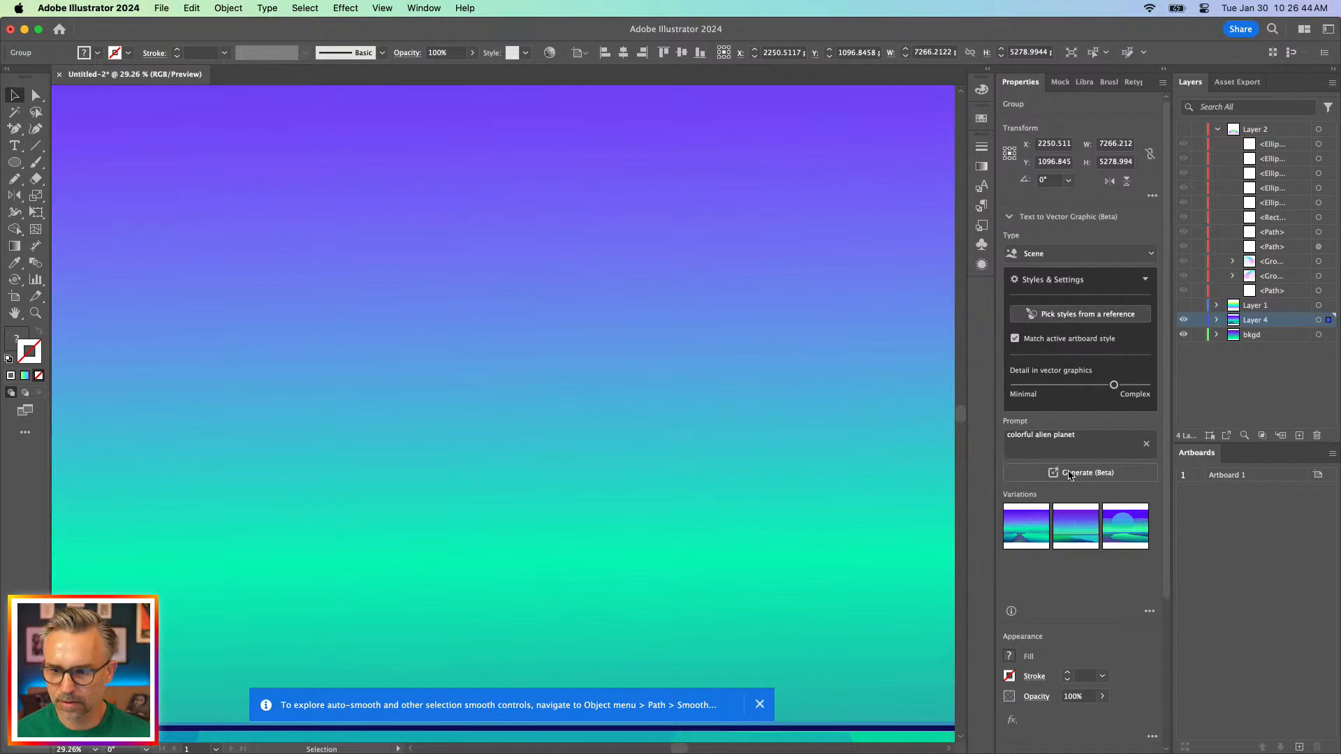
key("super+0")
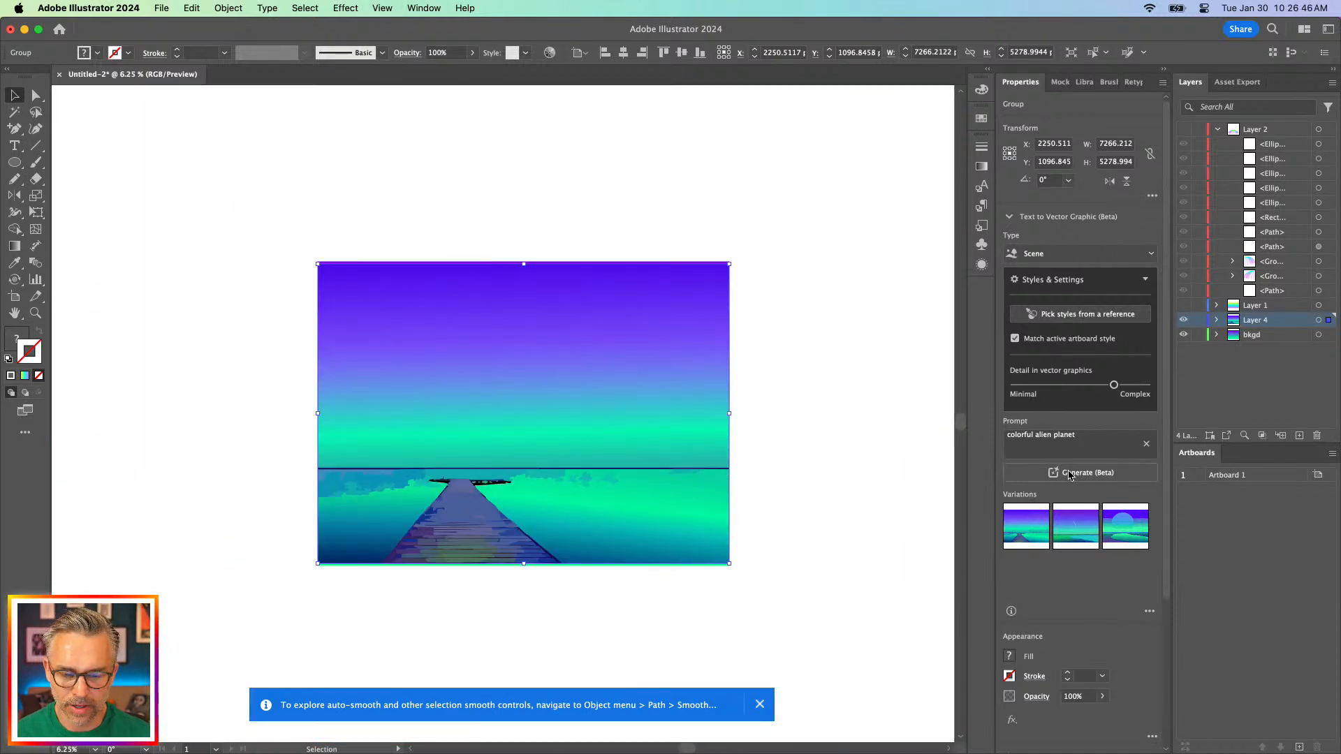
key("super+equal")
left_click(1130, 539)
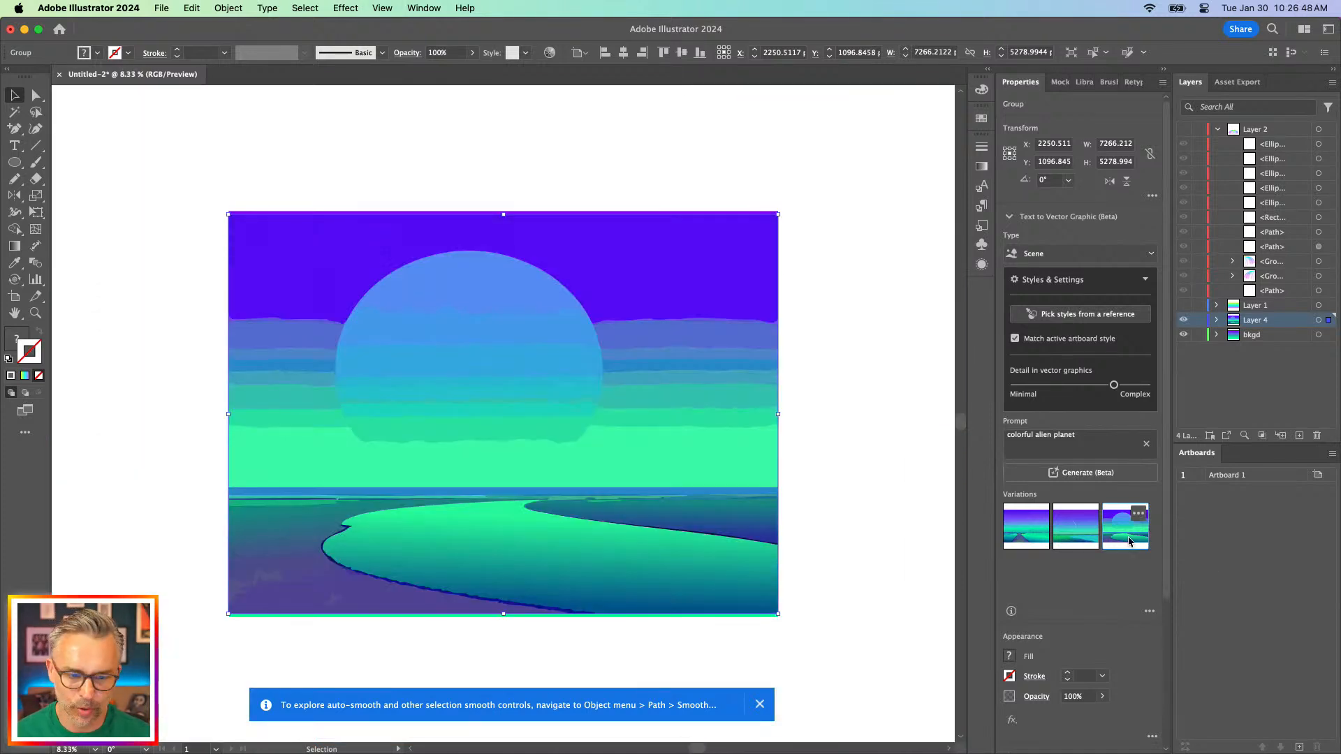